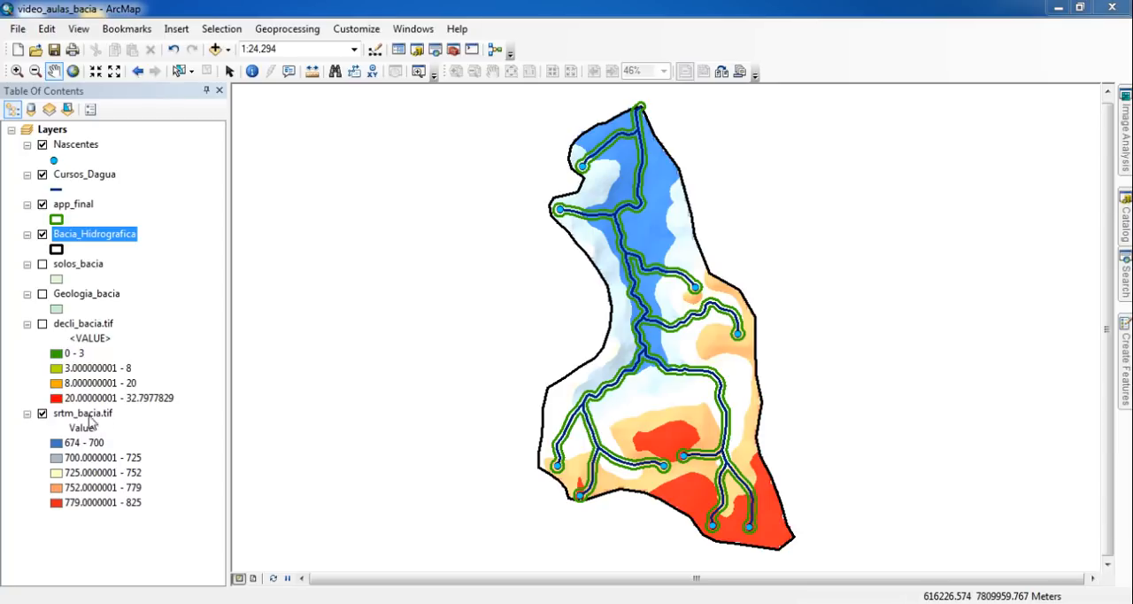
- Turn on the decli_bacia.tif, Geologia_bacia and solos_bacia layers
click(42, 324)
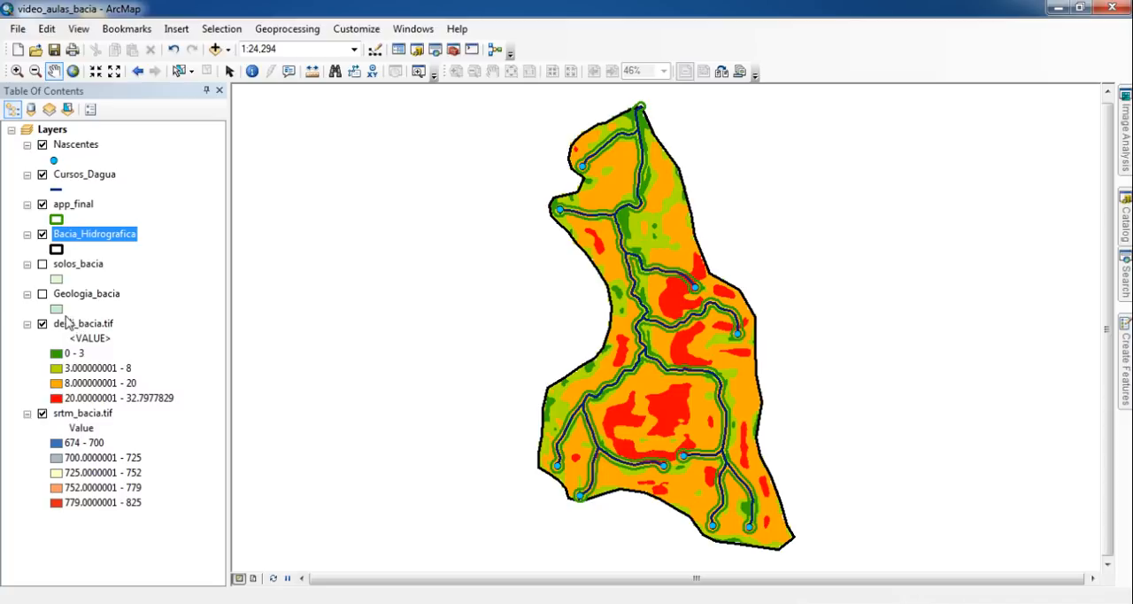
click(42, 295)
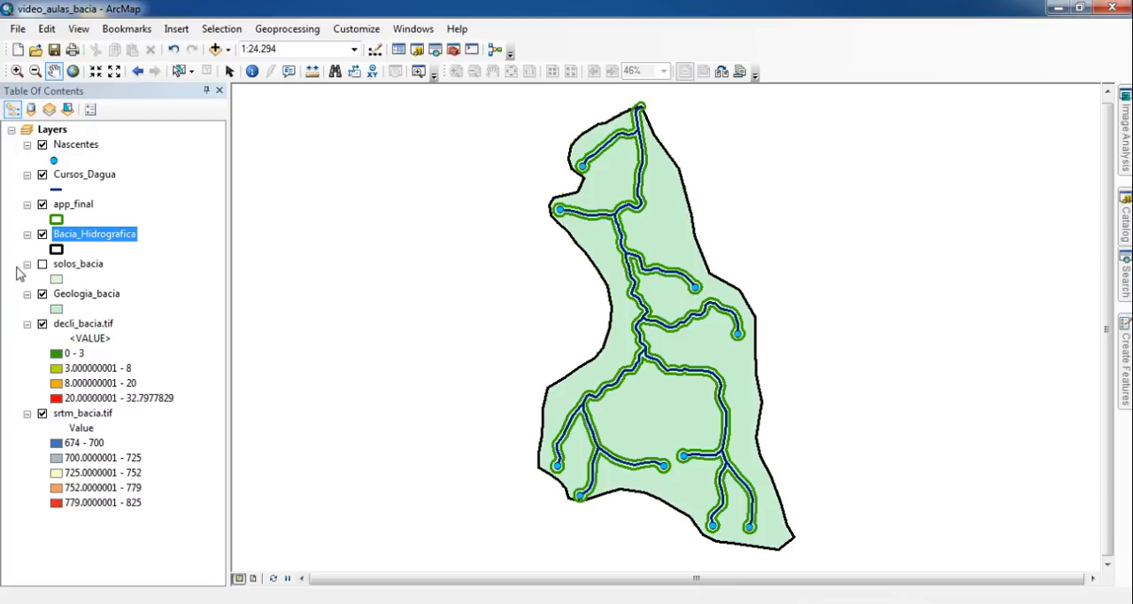
click(41, 264)
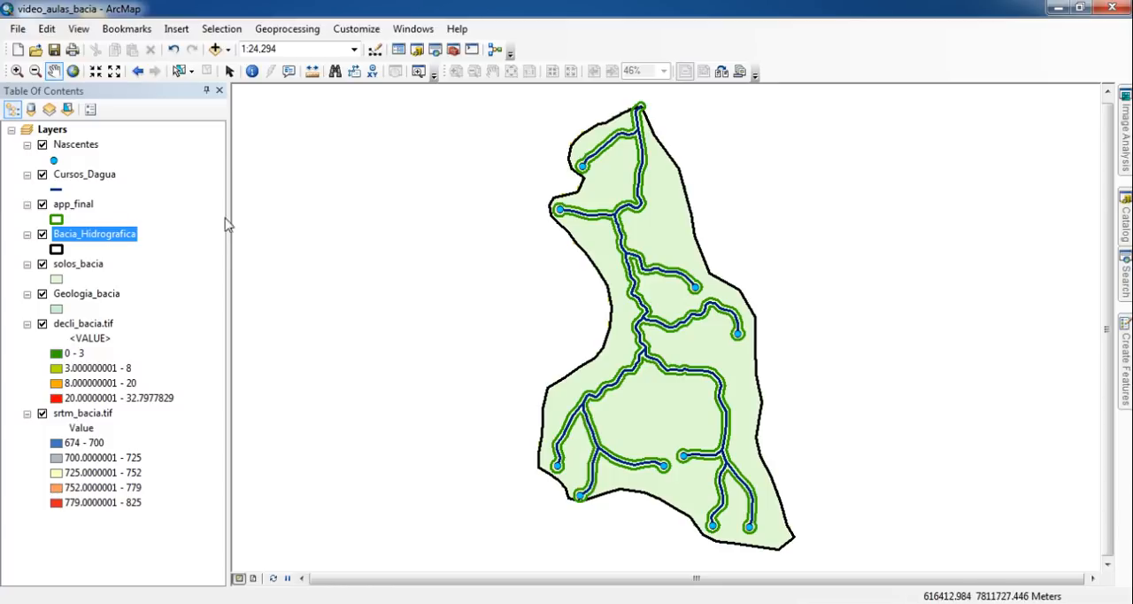
- Switch the map to Layout View and reposition the Layout toolbar, docking it back beside the other toolbars
click(80, 29)
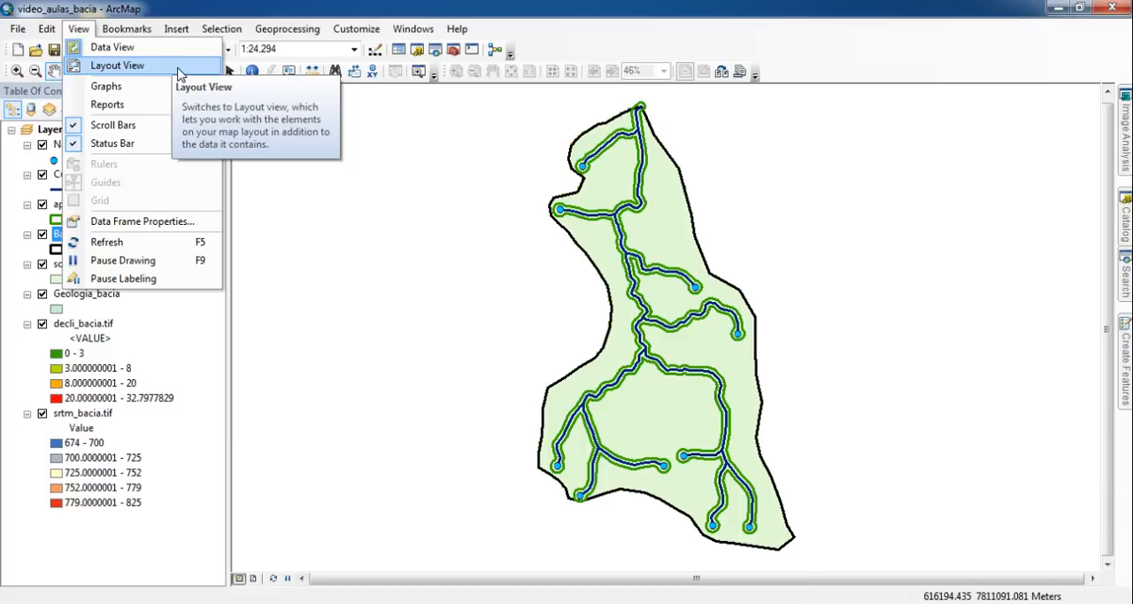
click(174, 74)
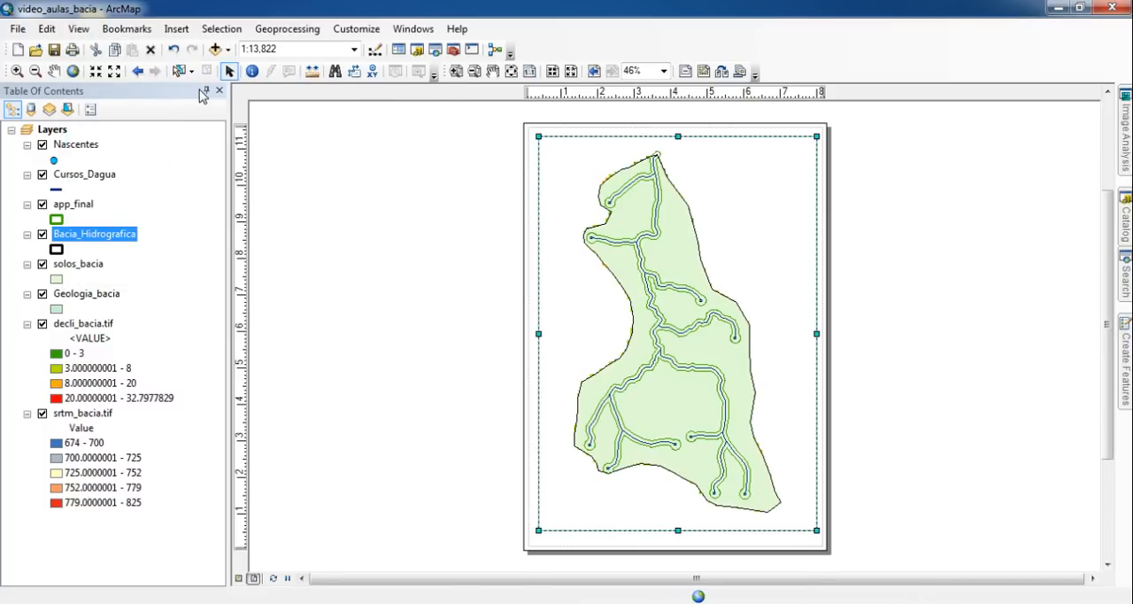
drag(447, 70, 446, 147)
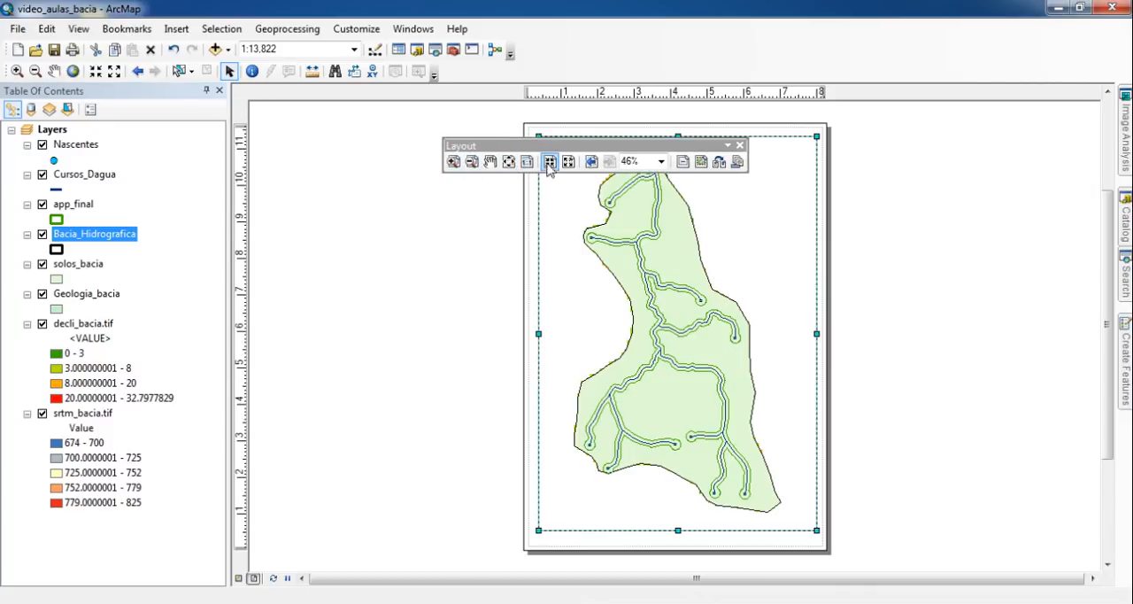
drag(575, 149, 611, 78)
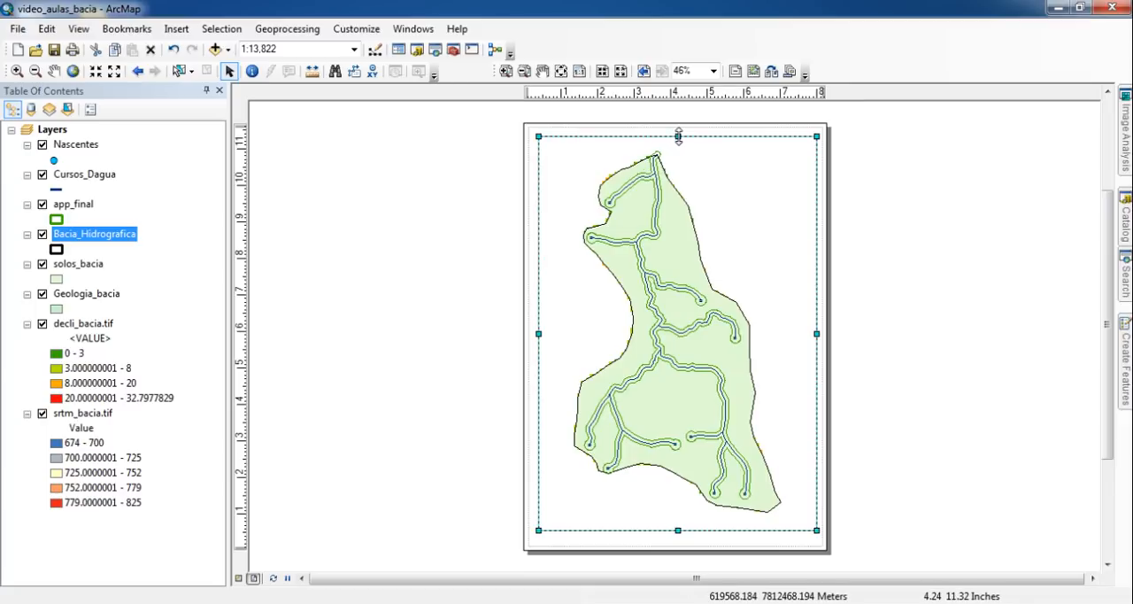
- Try shrinking the data frame to the page's lower half and stretch it back up to nearly full page height
drag(678, 135, 676, 332)
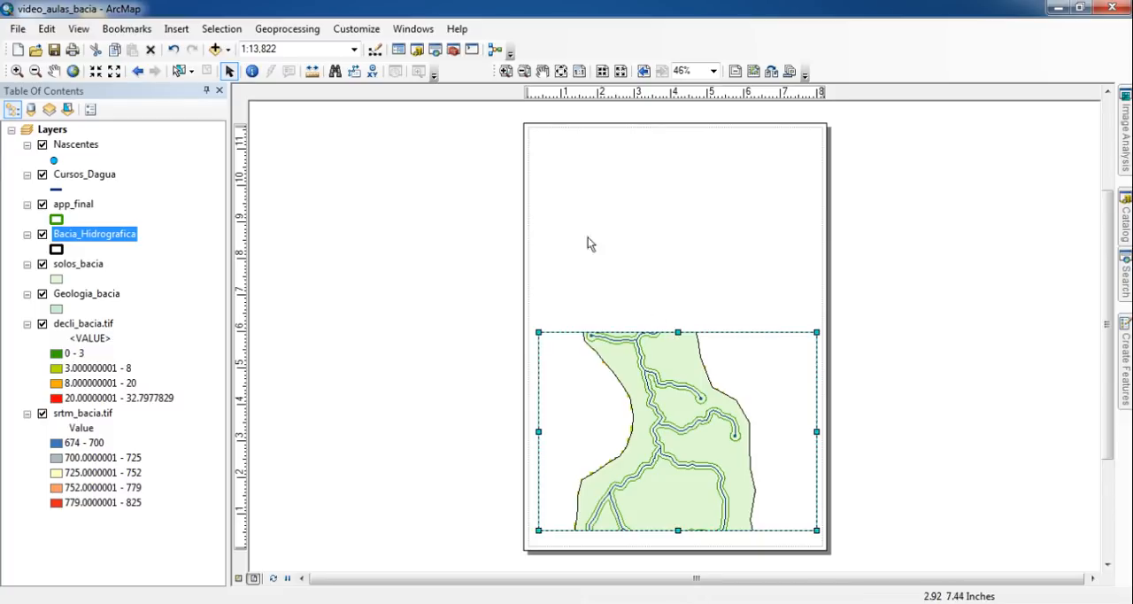
click(11, 130)
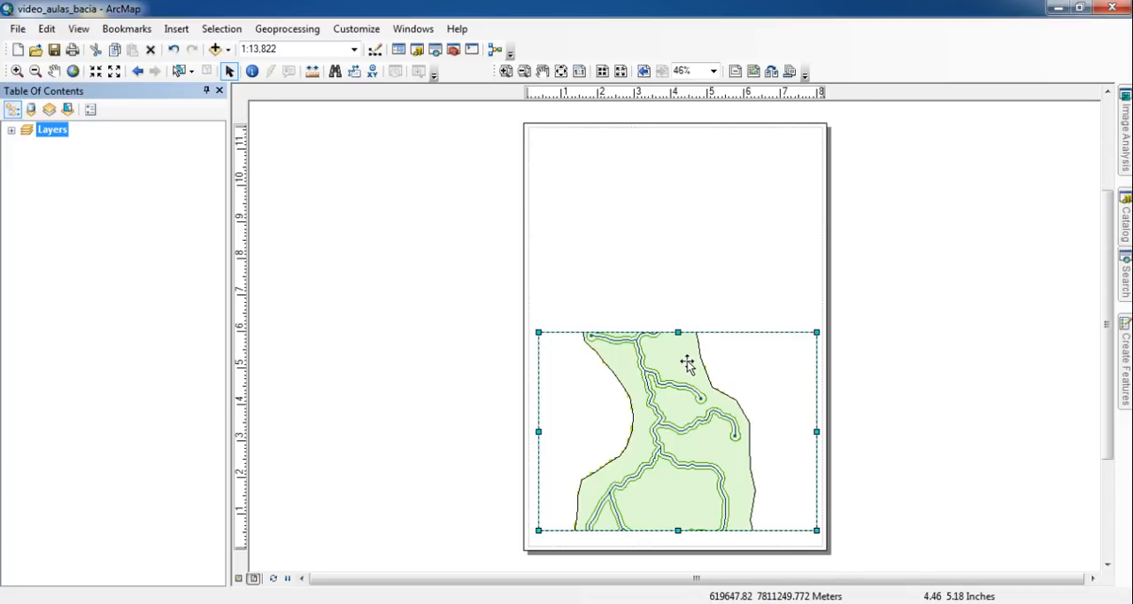
drag(679, 332, 706, 149)
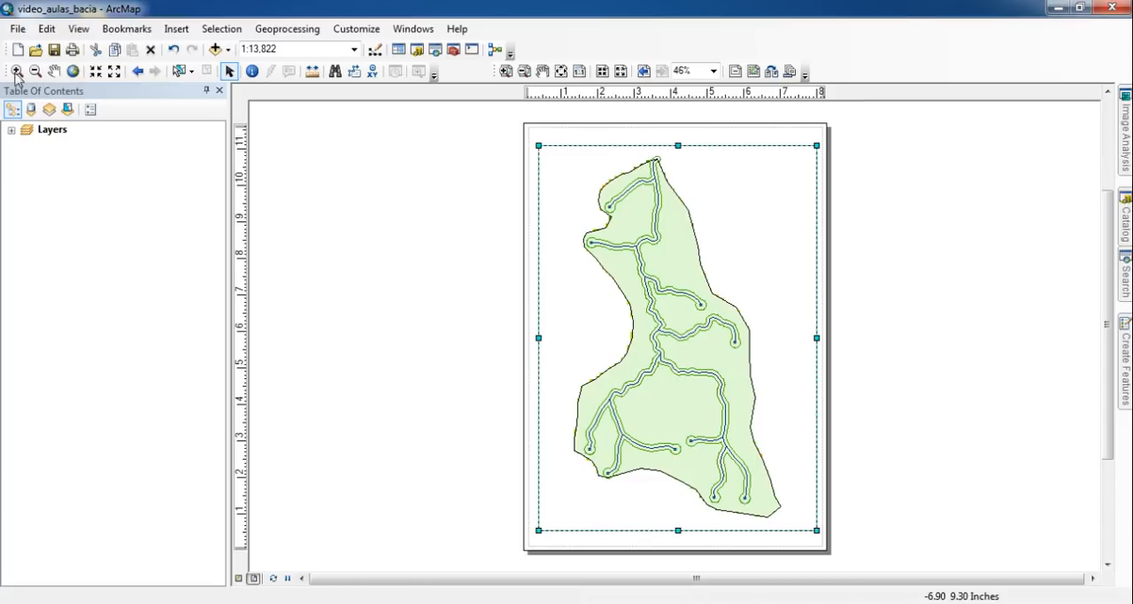
click(11, 130)
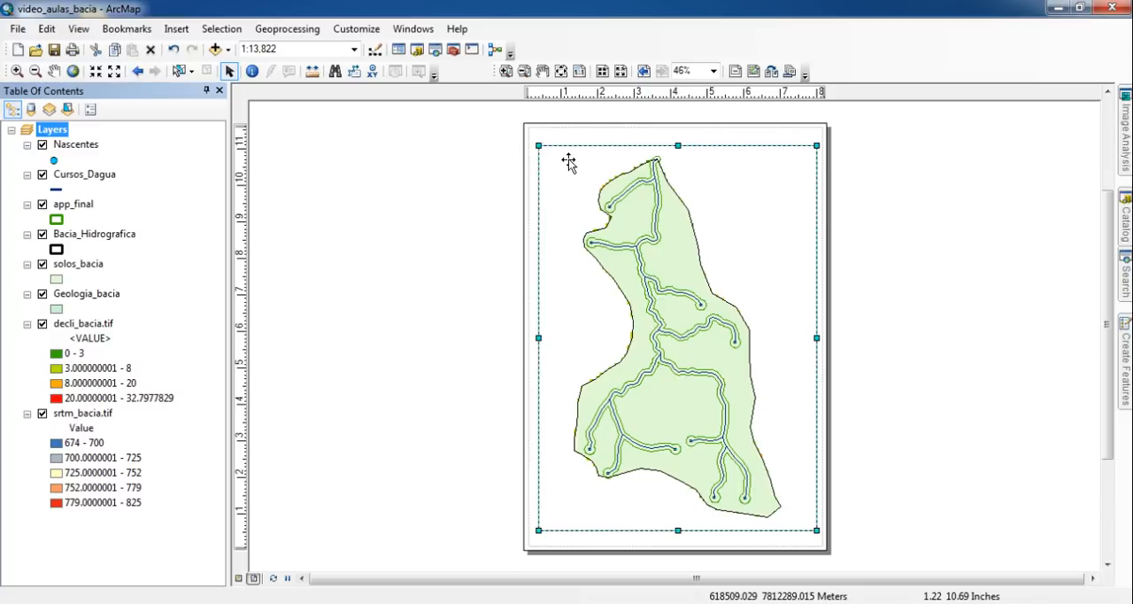
- Set the paper size to A4 with landscape orientation in the page and print setup
click(18, 32)
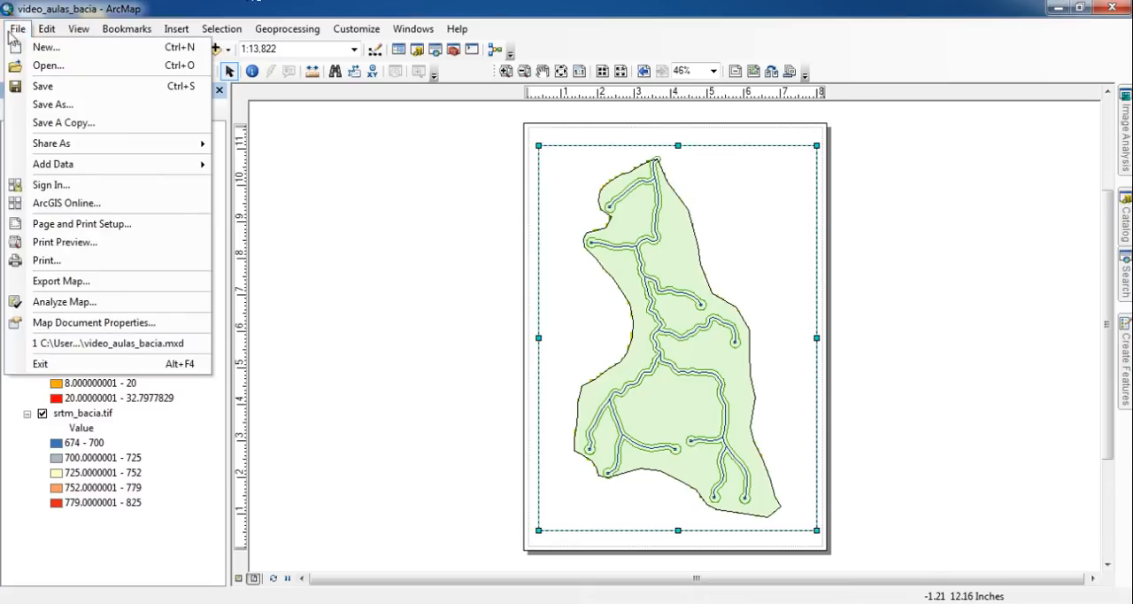
click(183, 231)
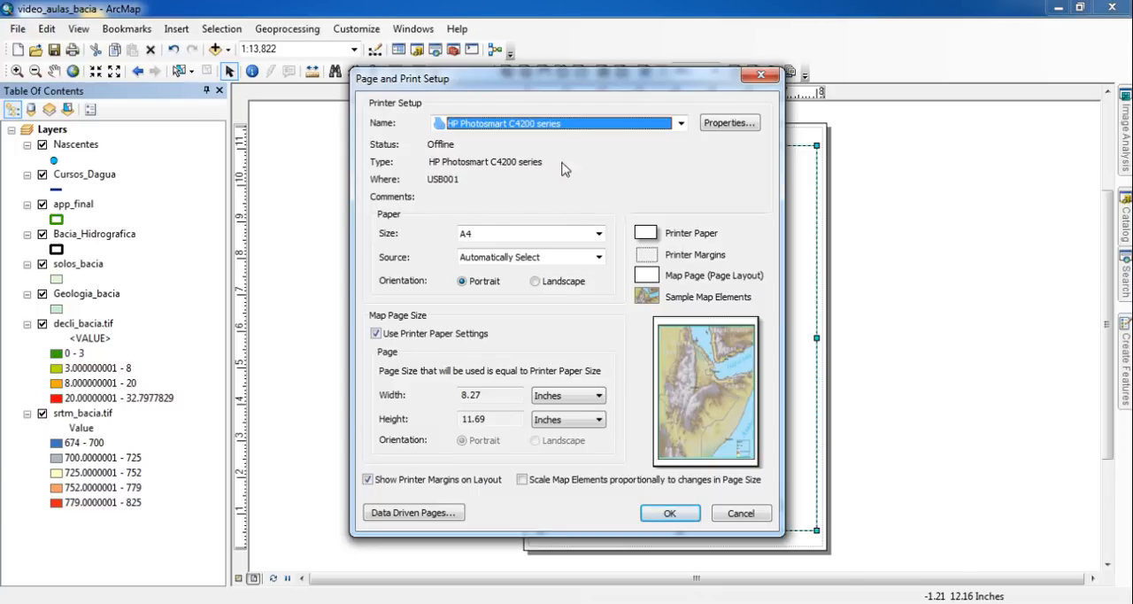
click(599, 234)
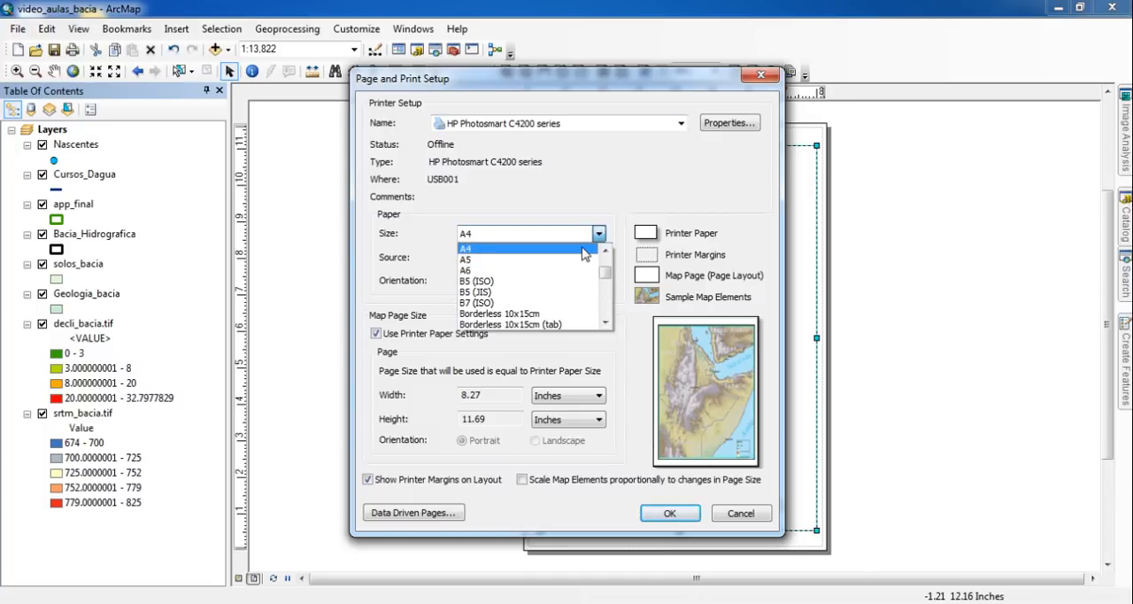
click(583, 252)
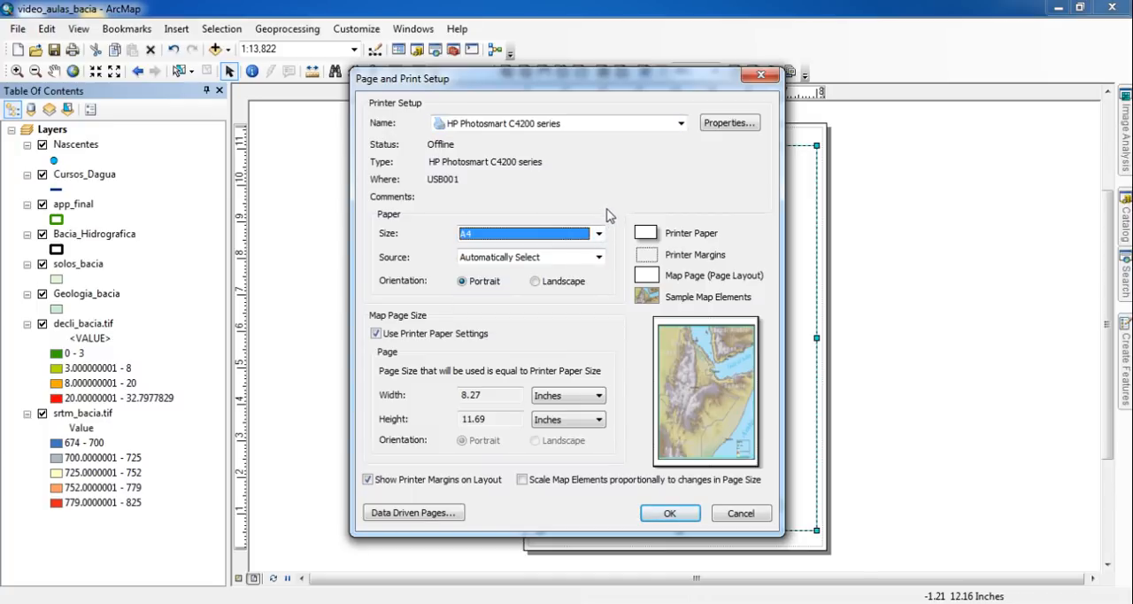
click(535, 282)
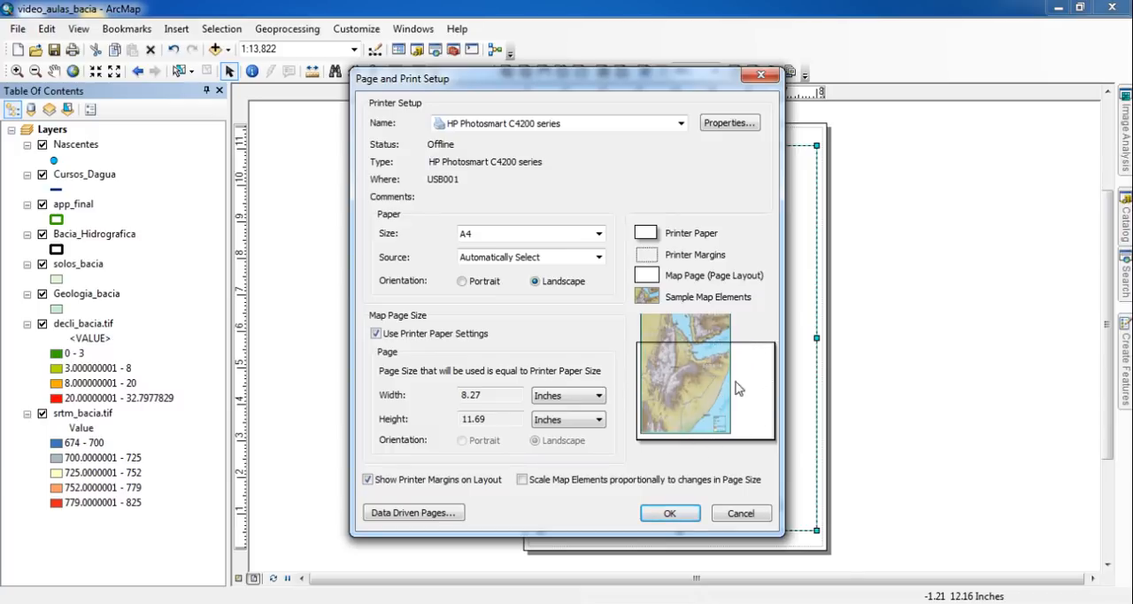
drag(670, 80, 291, 110)
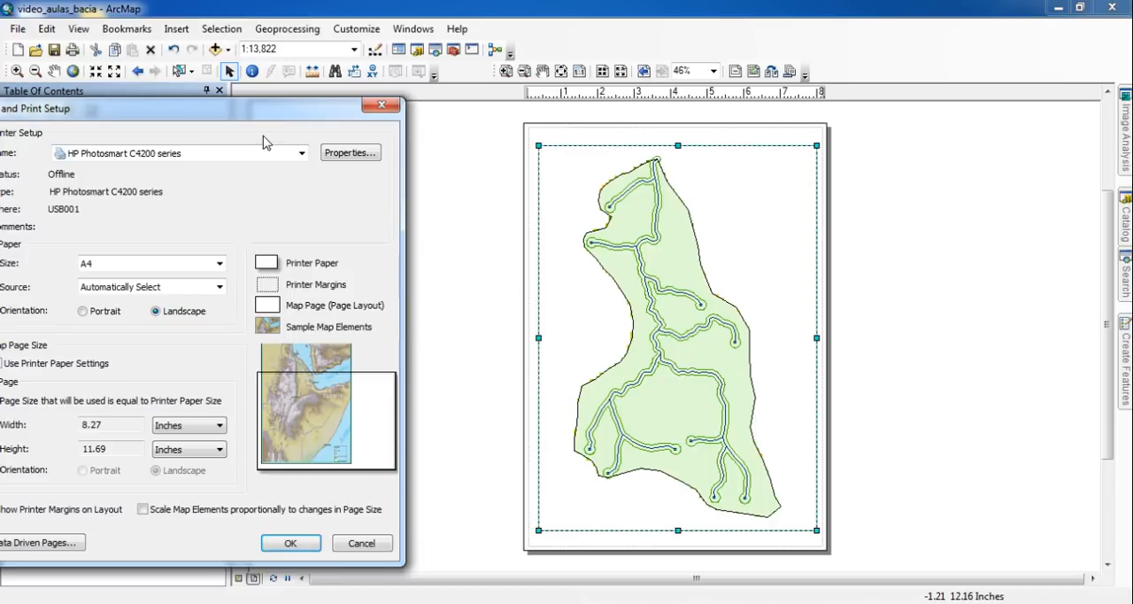
drag(310, 108, 566, 55)
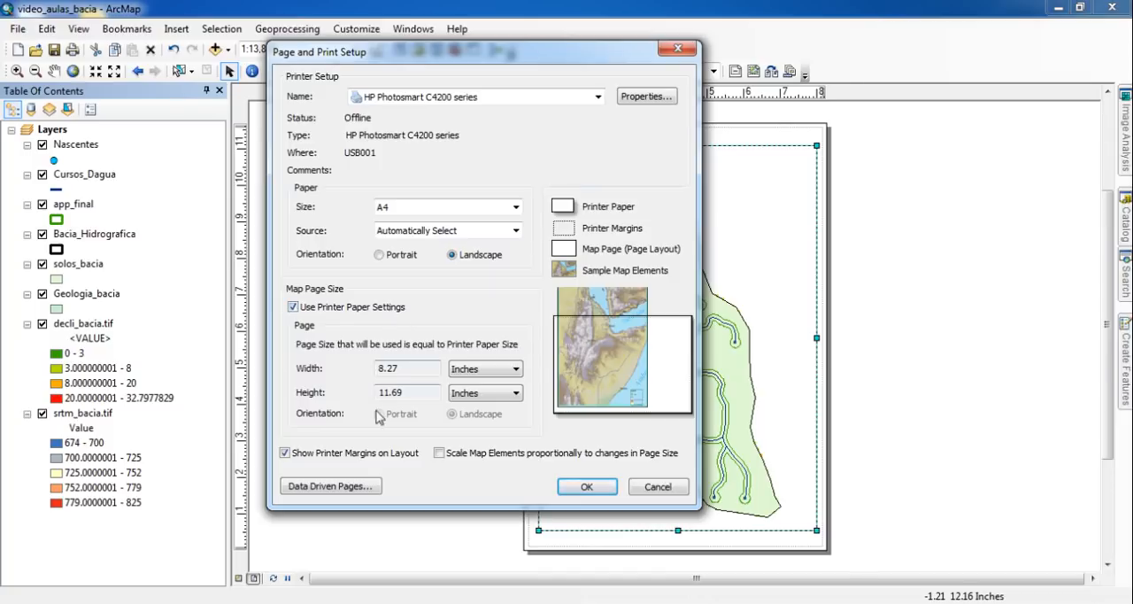
- Scale map elements proportionally to the page size, set the width and height units to centimeters, and apply the page setup
click(439, 453)
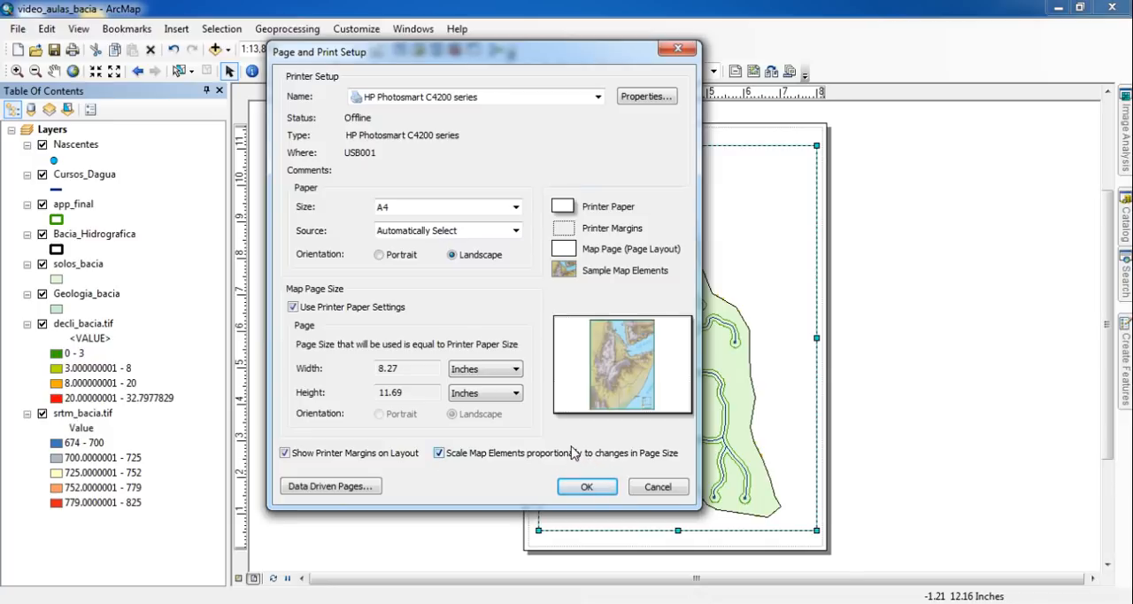
click(505, 378)
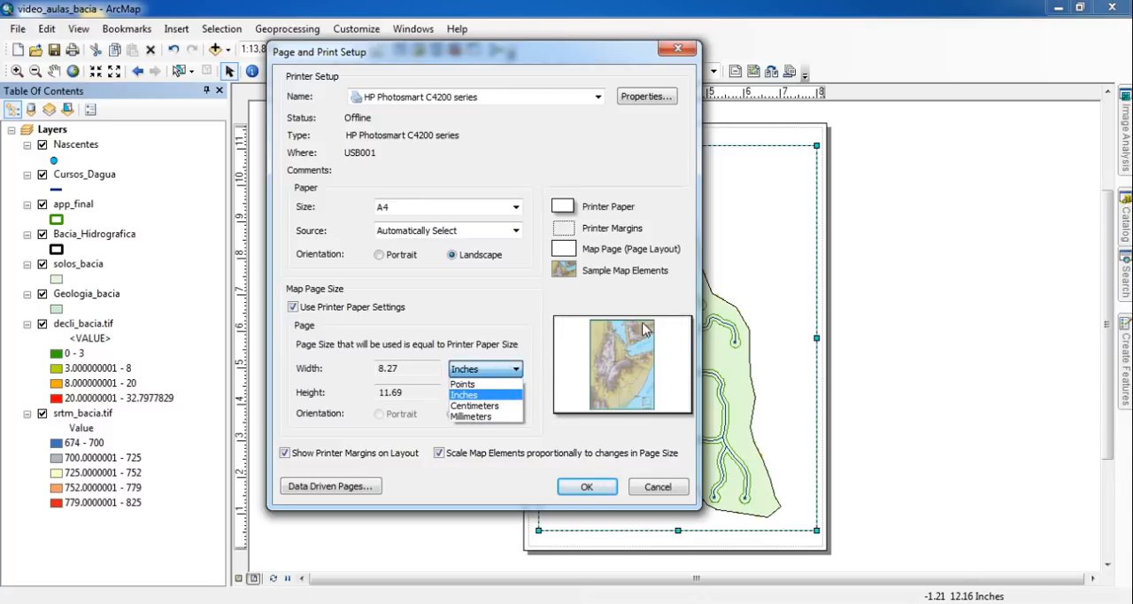
click(496, 406)
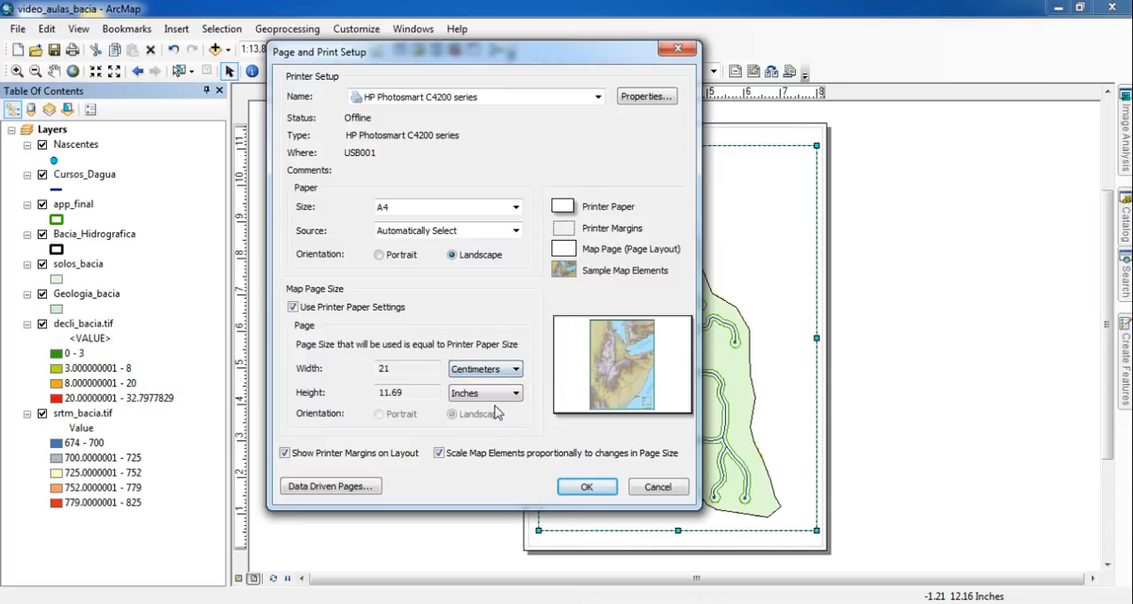
click(504, 393)
click(498, 430)
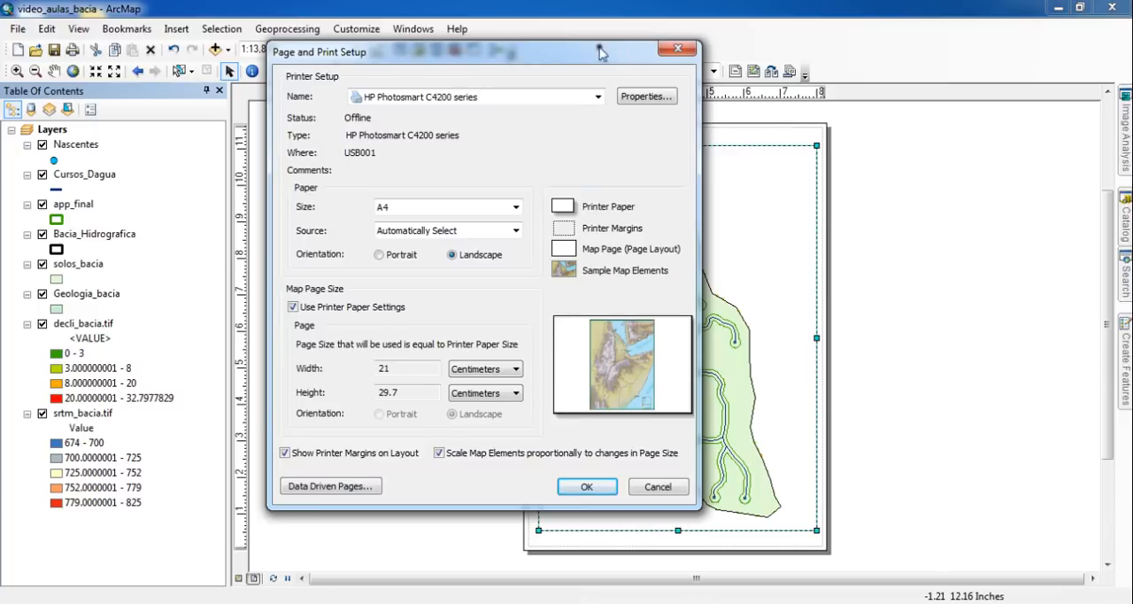
drag(602, 53, 381, 66)
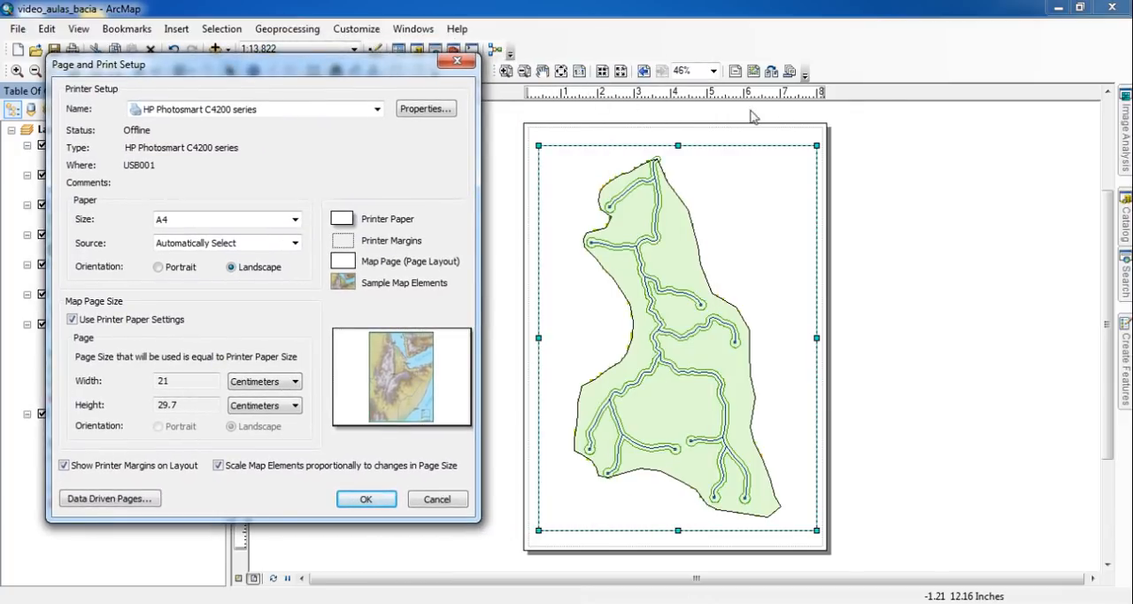
click(374, 500)
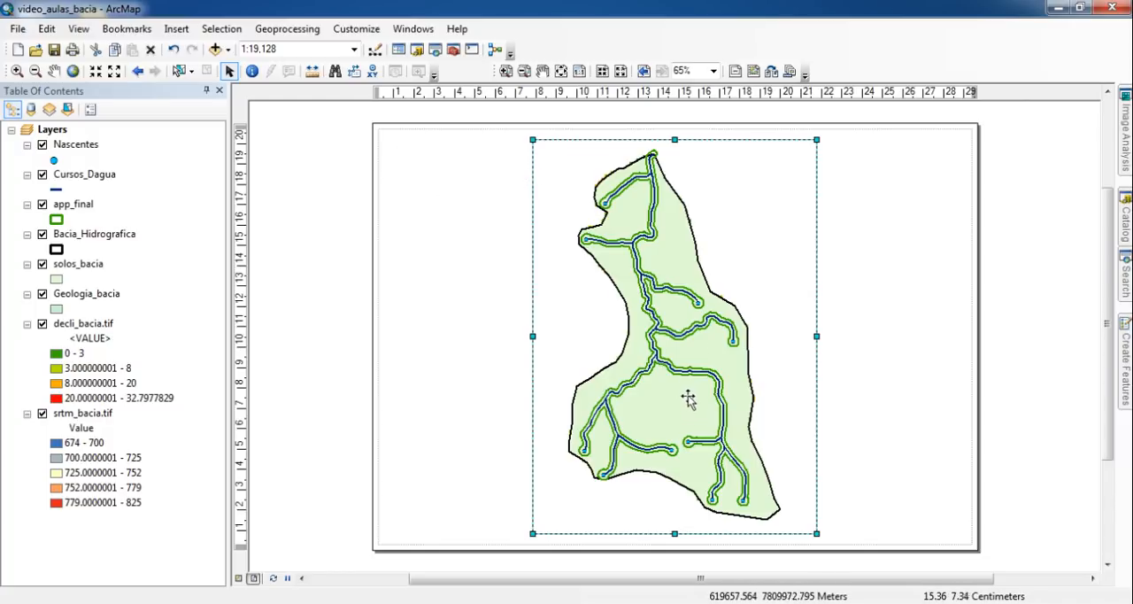
- Reduce the data frame to about 14 by 10 cm and place it in the page's upper-left corner
drag(673, 284, 534, 285)
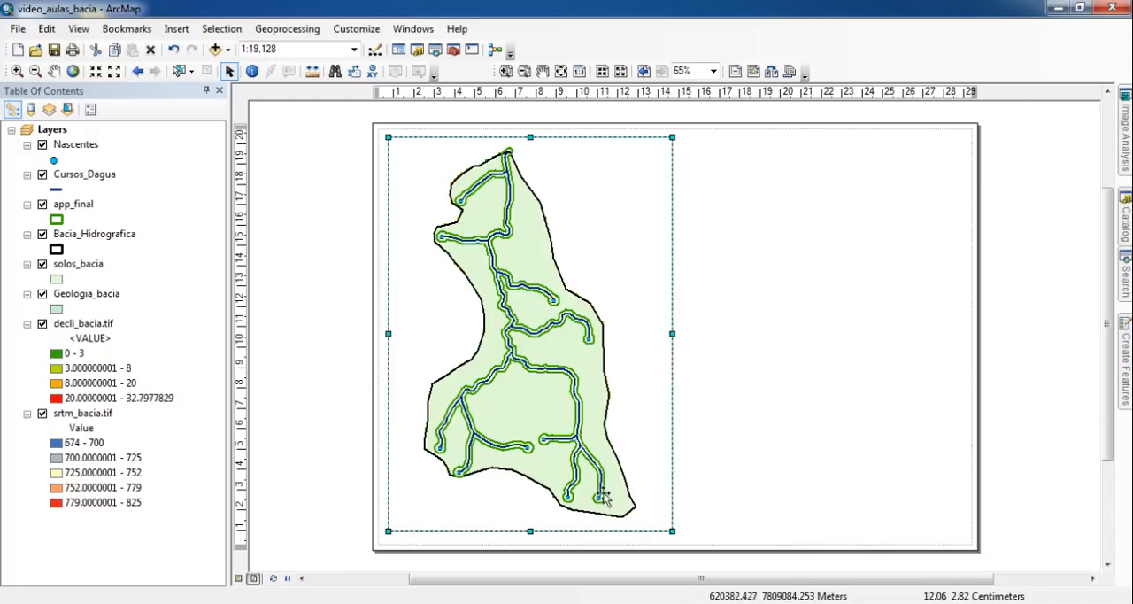
drag(527, 531, 505, 340)
drag(517, 276, 711, 382)
drag(338, 107, 996, 572)
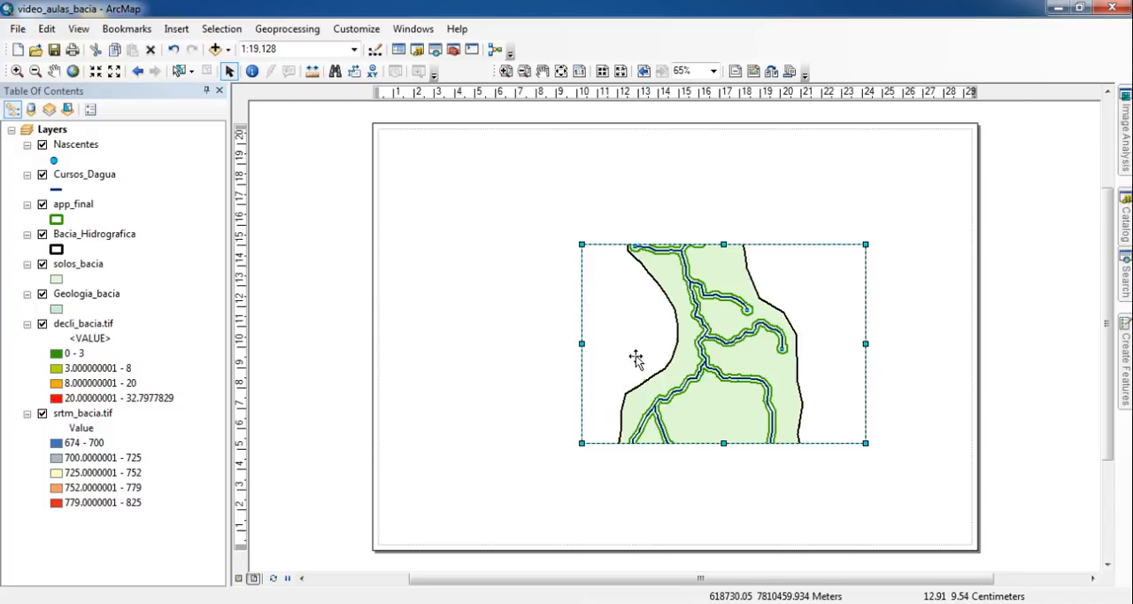
mouse_move(637, 363)
mouse_down()
mouse_move(510, 309)
mouse_move(449, 261)
mouse_up()
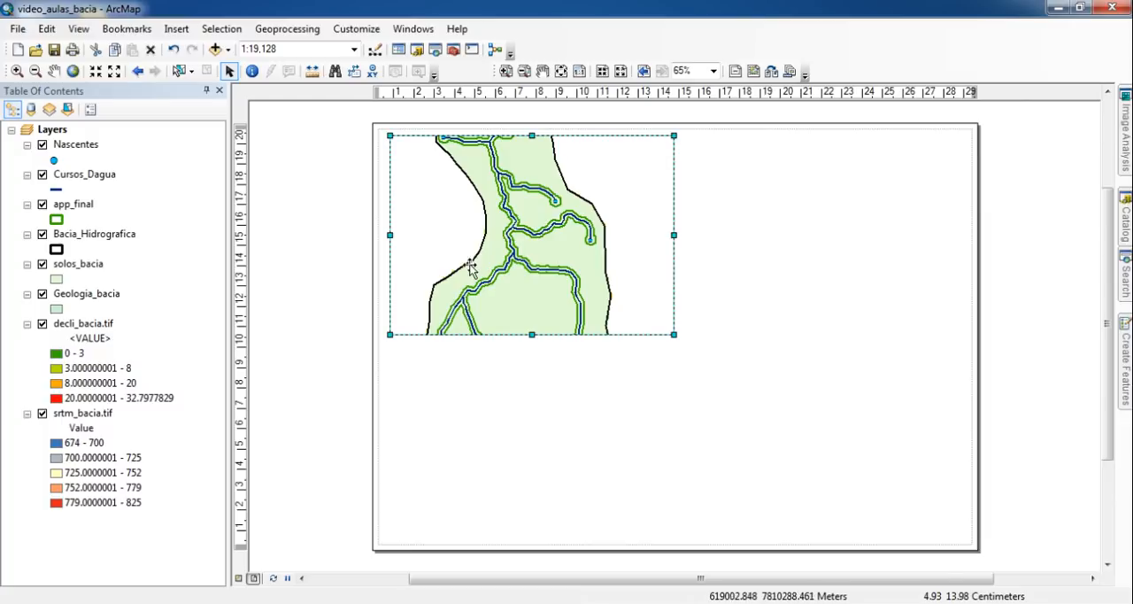
- Fit the data frame's map to the full extent of the Bacia_Hidrografica layer
click(291, 48)
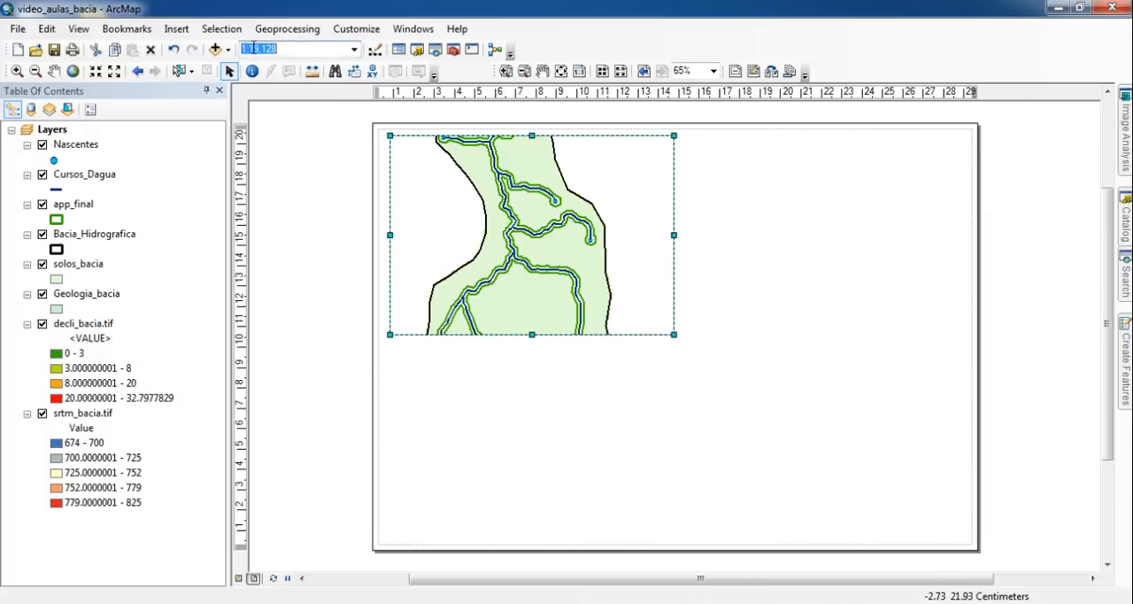
click(296, 49)
right_click(82, 238)
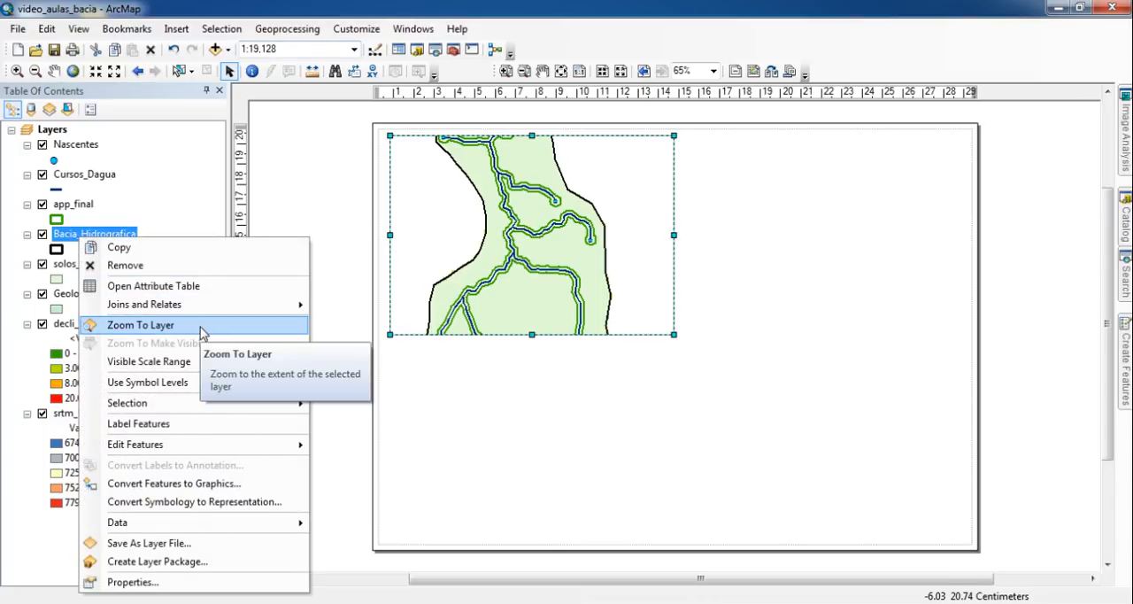
click(202, 333)
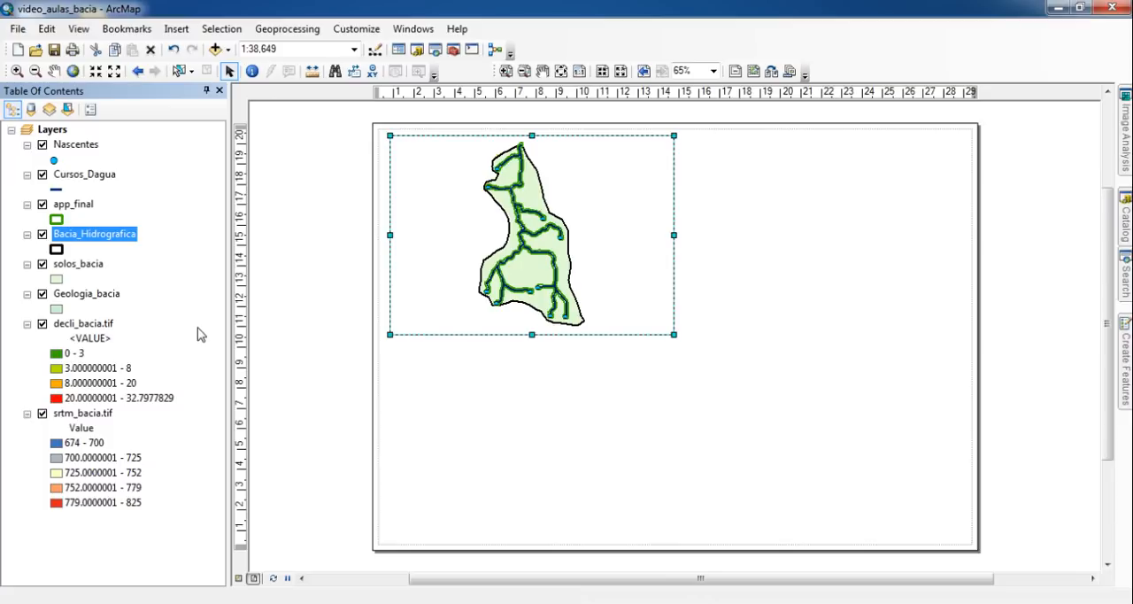
click(286, 50)
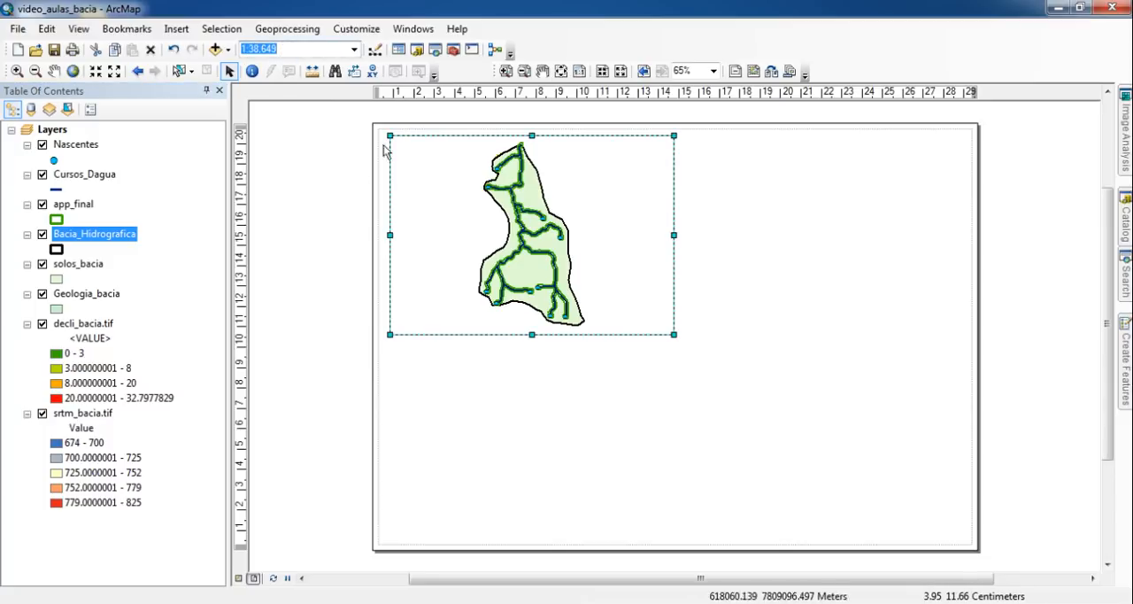
click(299, 50)
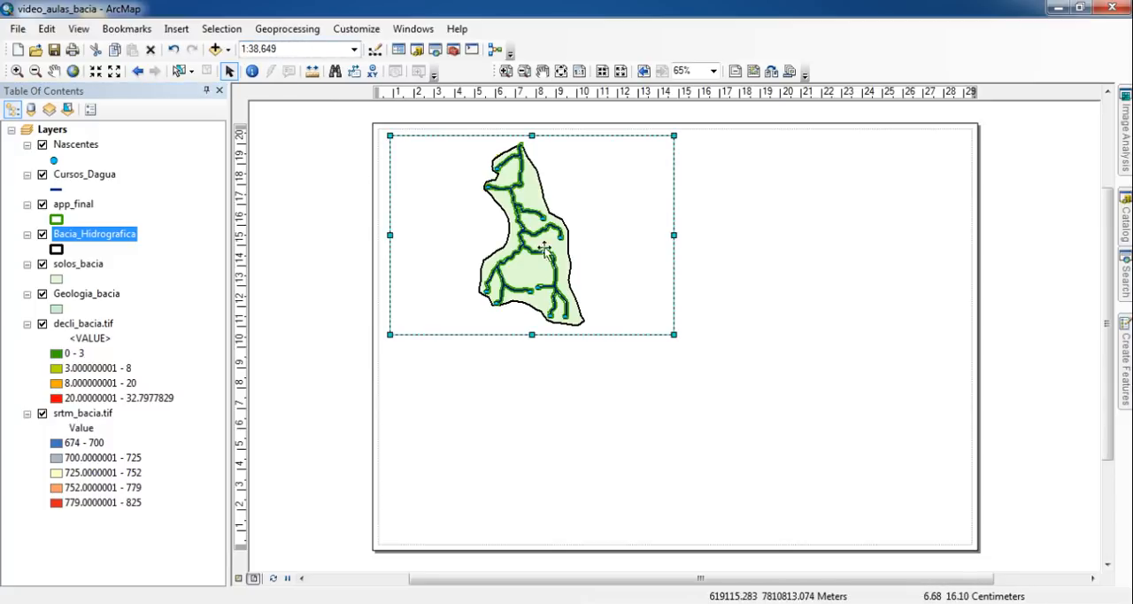
- Nudge the data frame slightly down on the page and zoom its map out to 1:100,000
drag(641, 297, 644, 306)
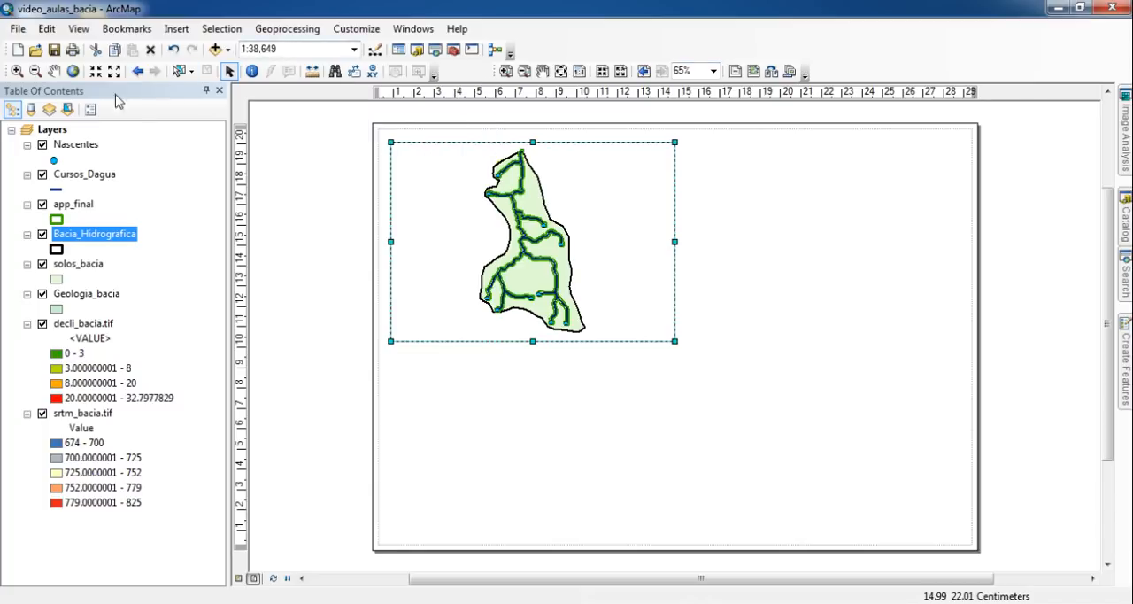
click(37, 71)
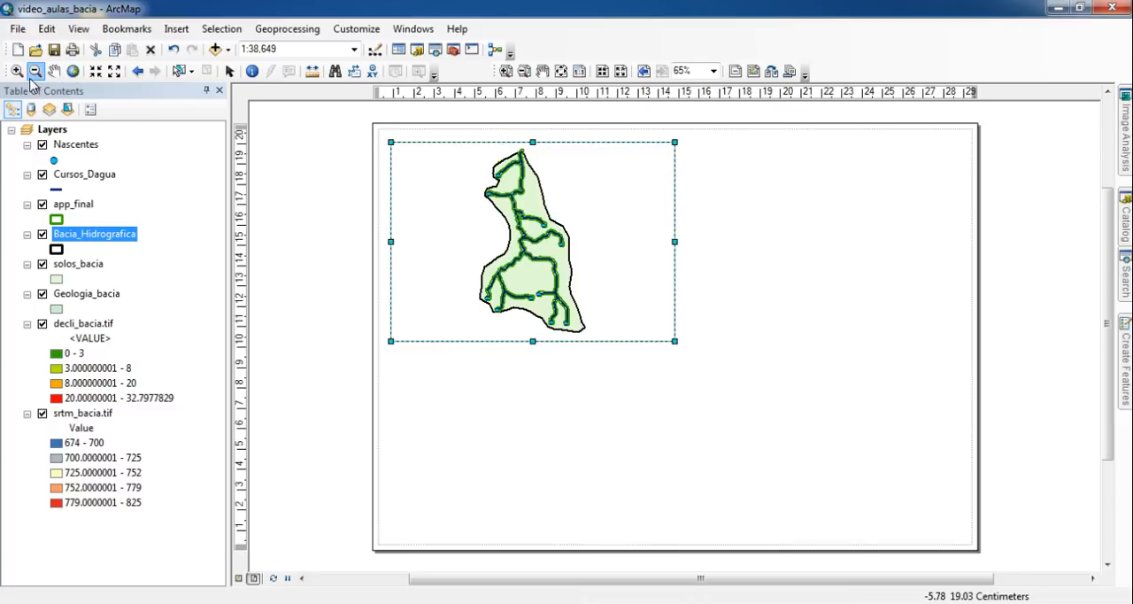
click(531, 246)
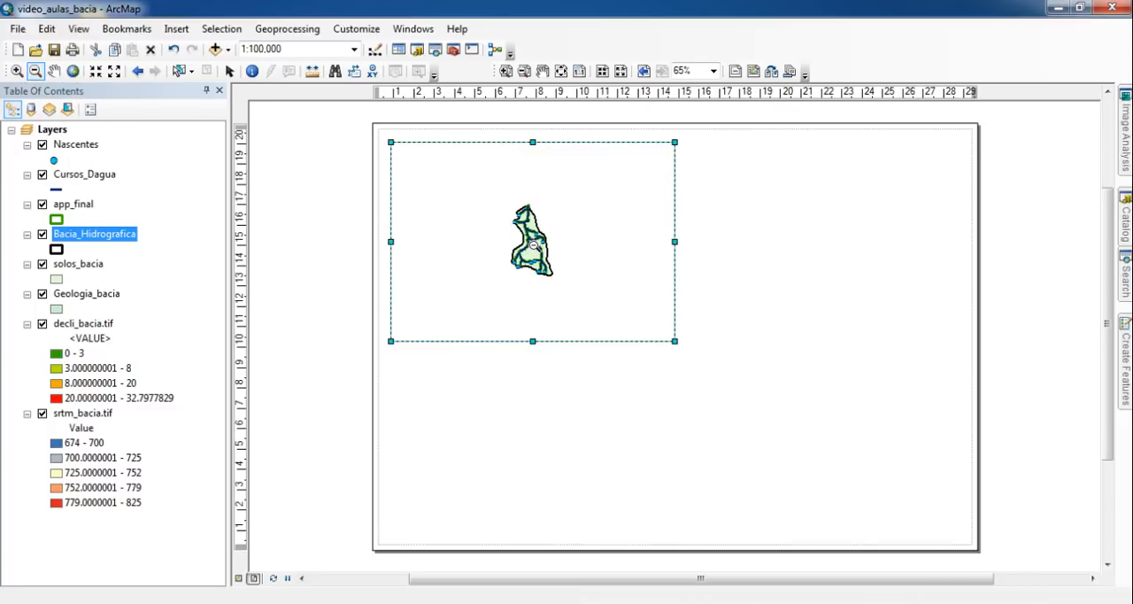
- Try a map scale of 1:250,000 and fit the data frame's map back to the Bacia_Hidrografica layer's extent
click(294, 53)
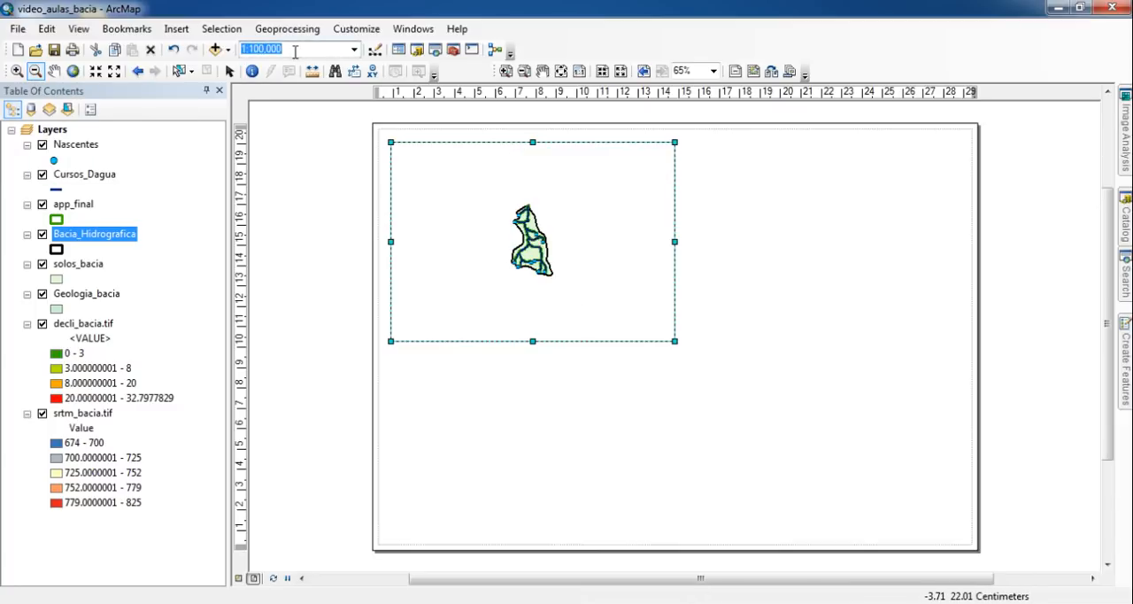
text(250000)
key(Return)
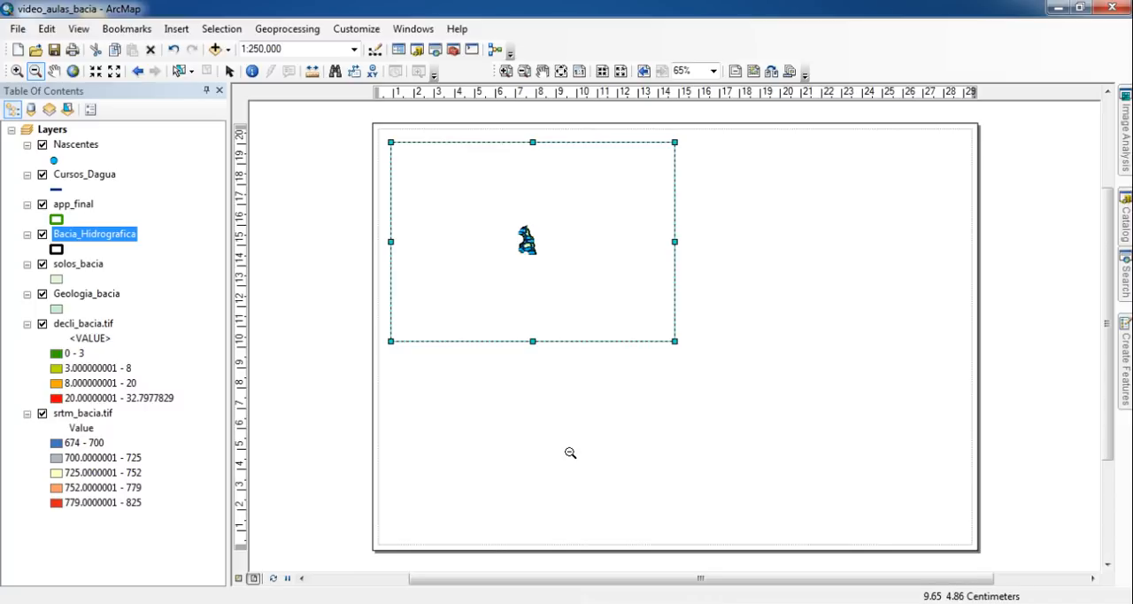
right_click(91, 237)
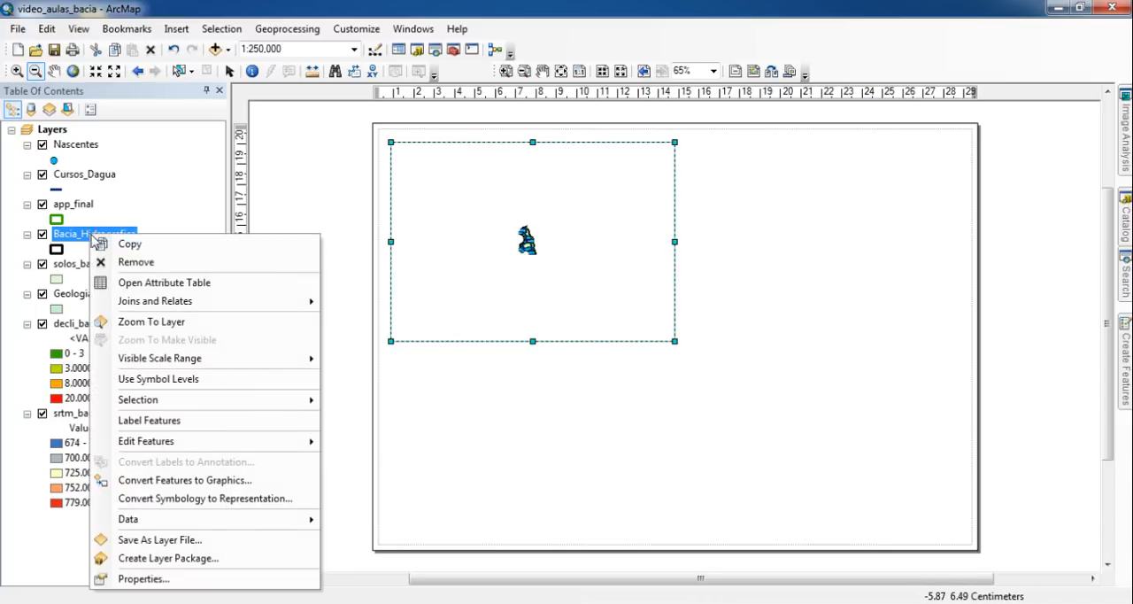
click(197, 323)
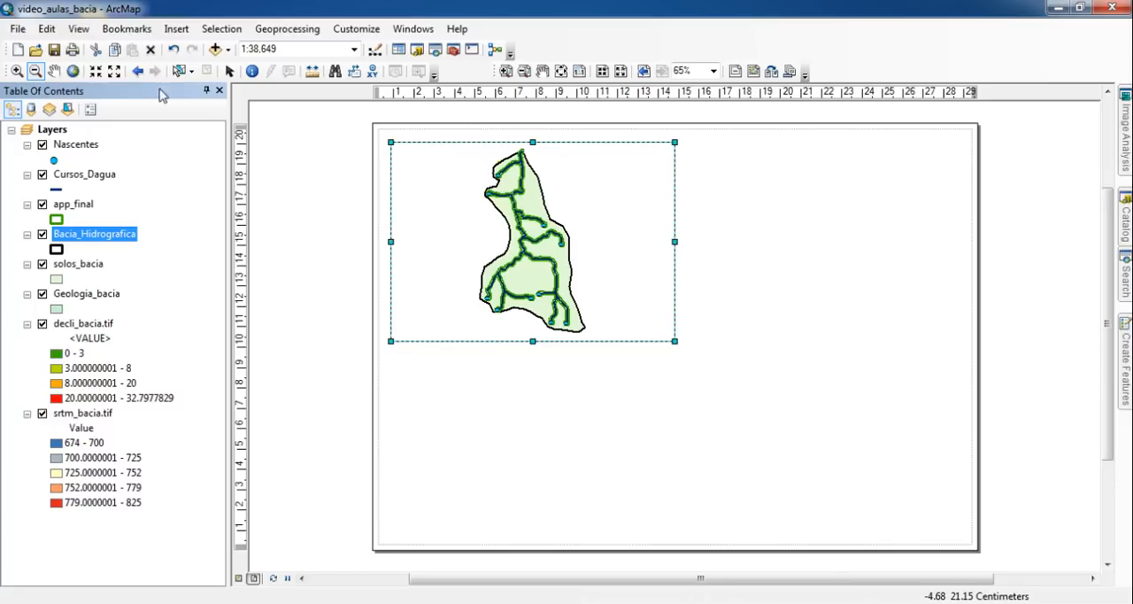
- Examine the layout at different page magnifications by enlarging the basin's upper part, viewing the page at 100%, and returning to the whole page
click(229, 70)
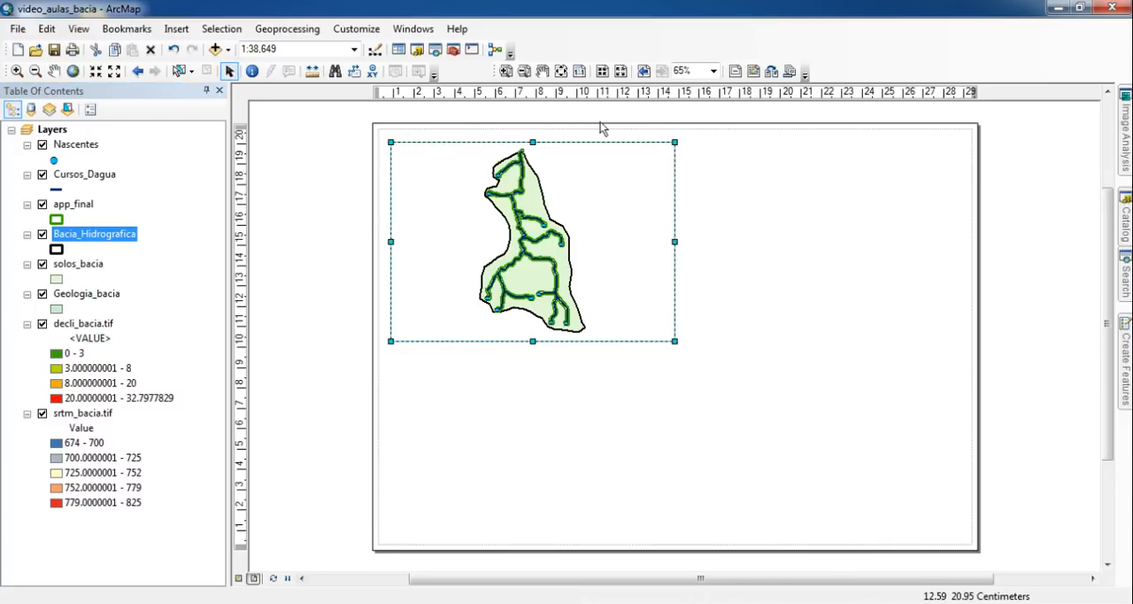
click(505, 71)
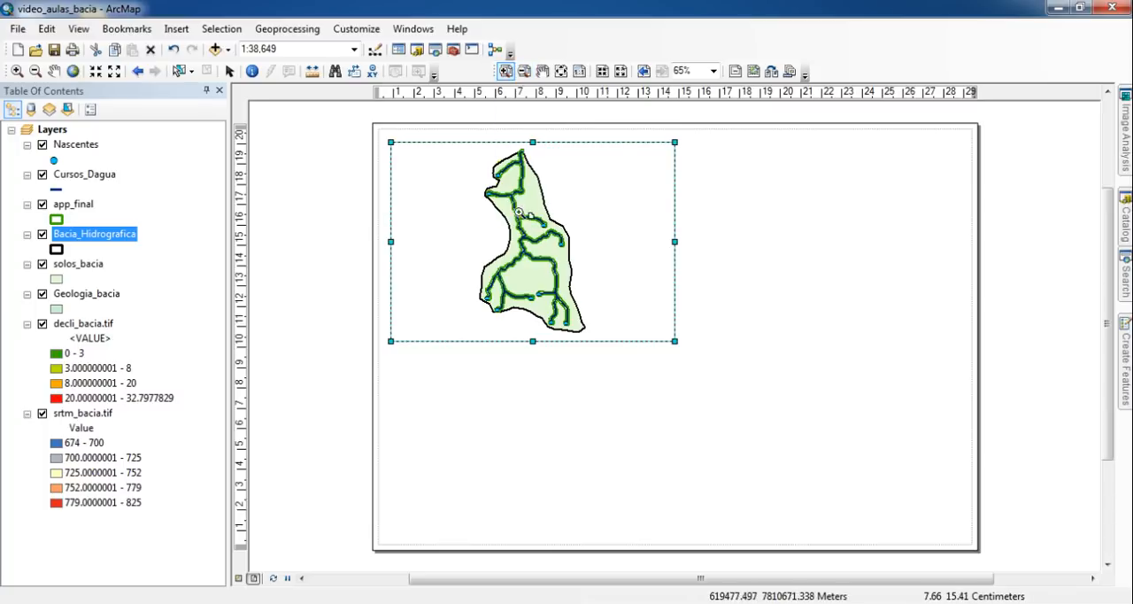
drag(470, 147, 567, 212)
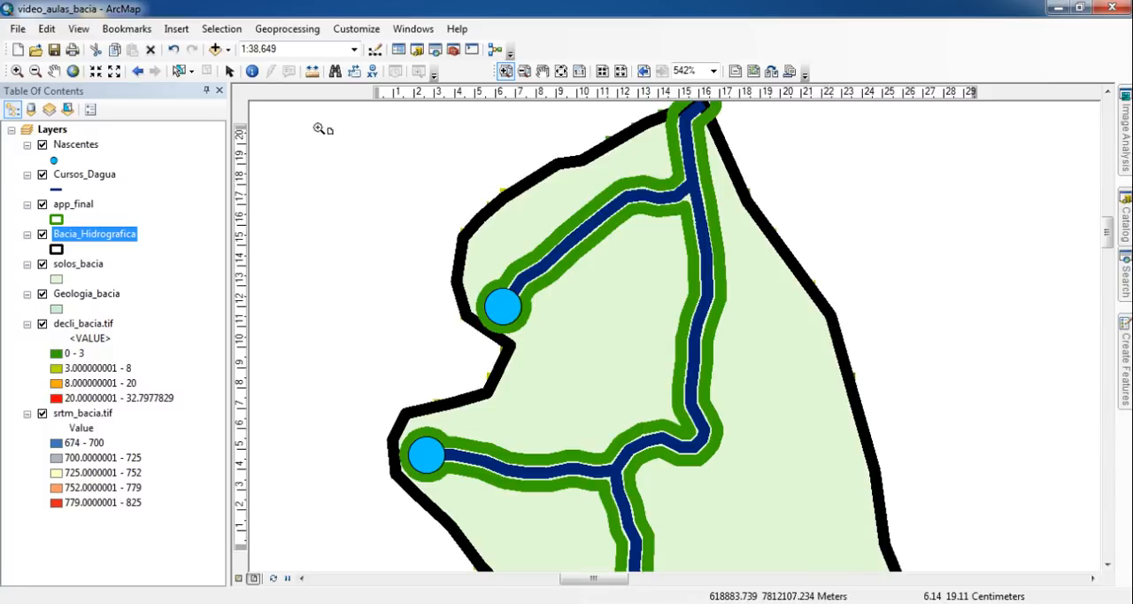
click(290, 50)
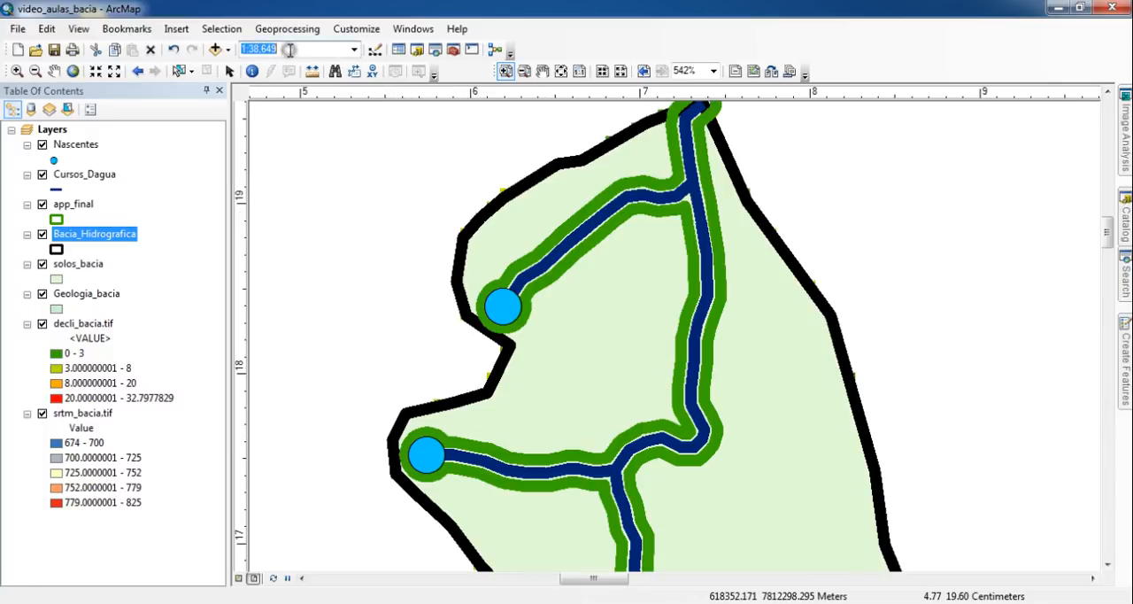
click(700, 72)
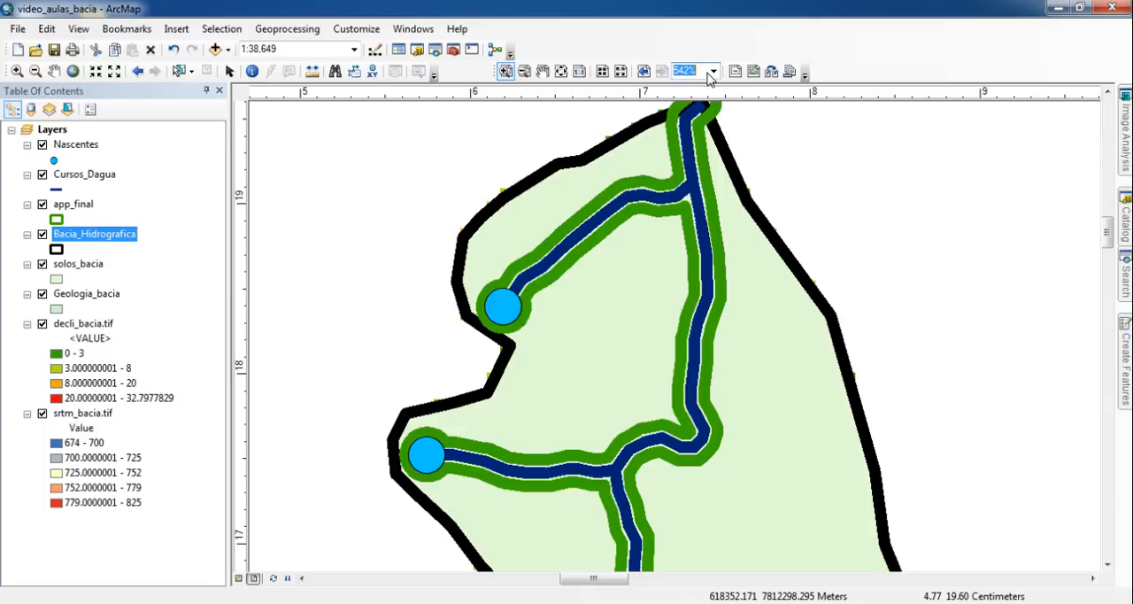
click(562, 73)
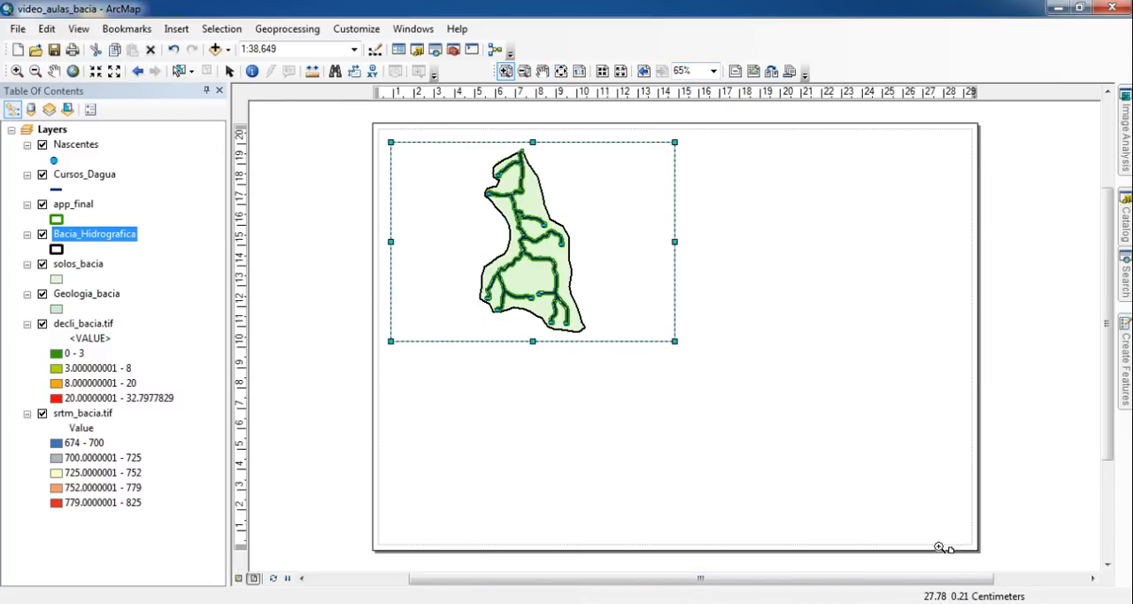
click(714, 72)
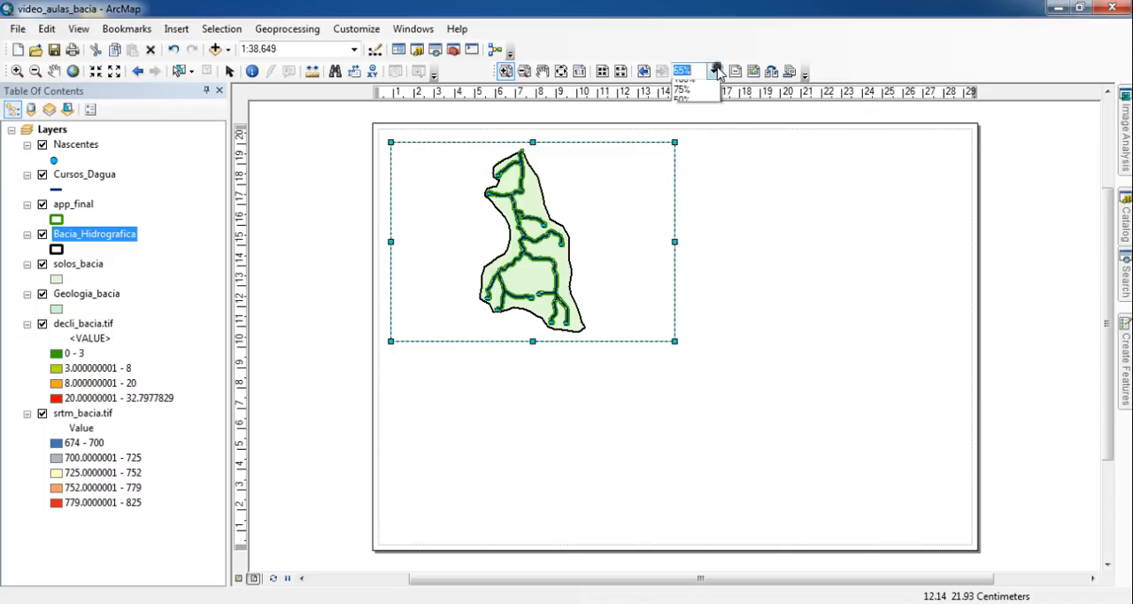
click(702, 108)
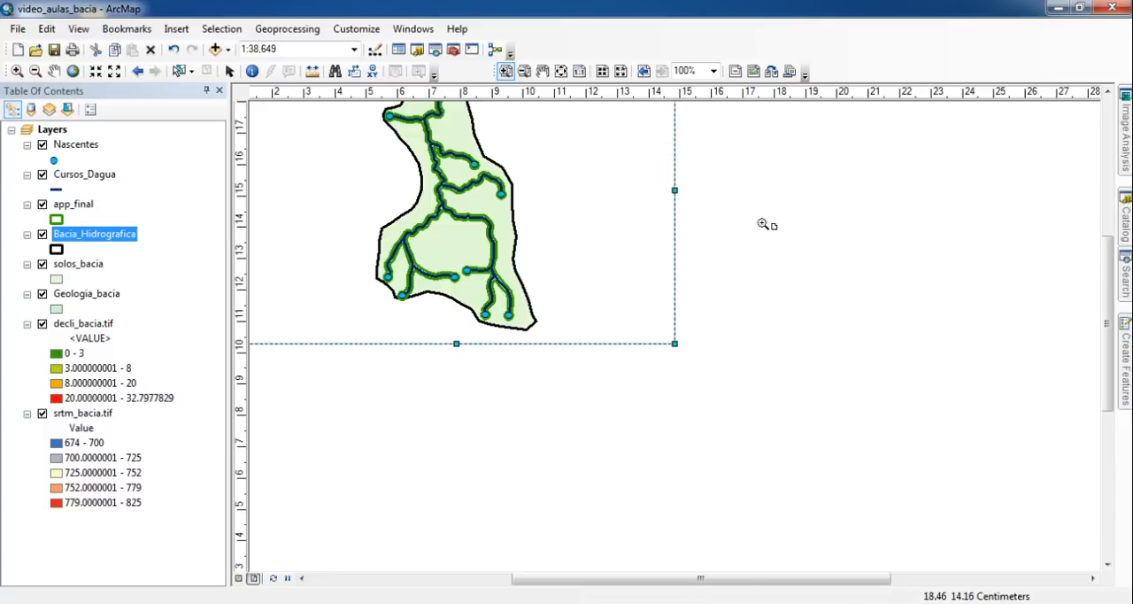
click(561, 72)
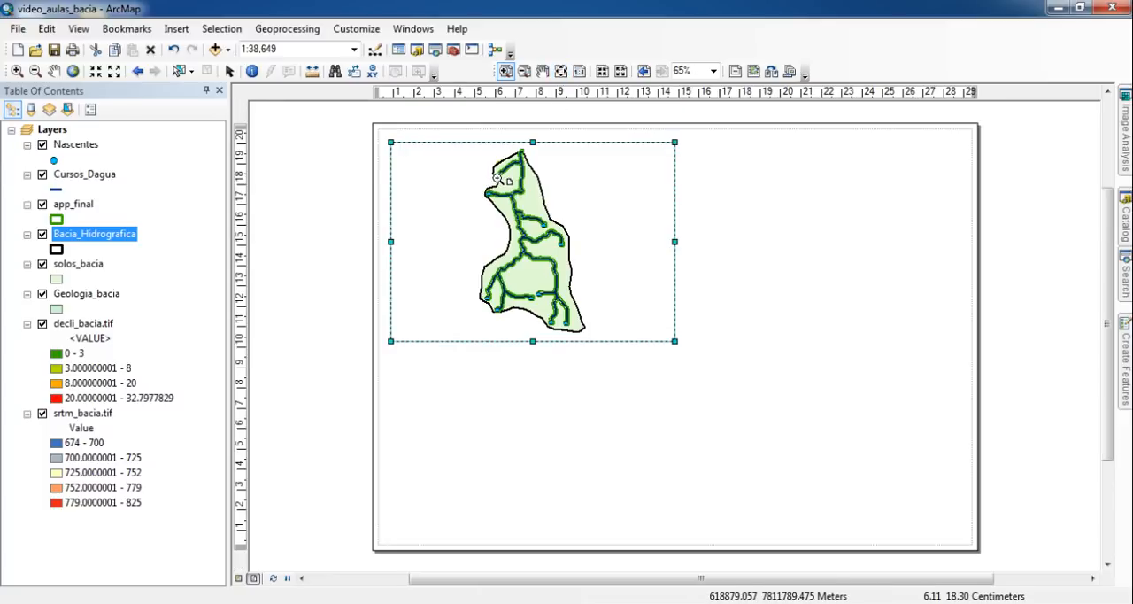
- Add a vertical guide at about 0.5 cm and a horizontal guide at about 20.5 cm near the page's upper-left corner
click(228, 70)
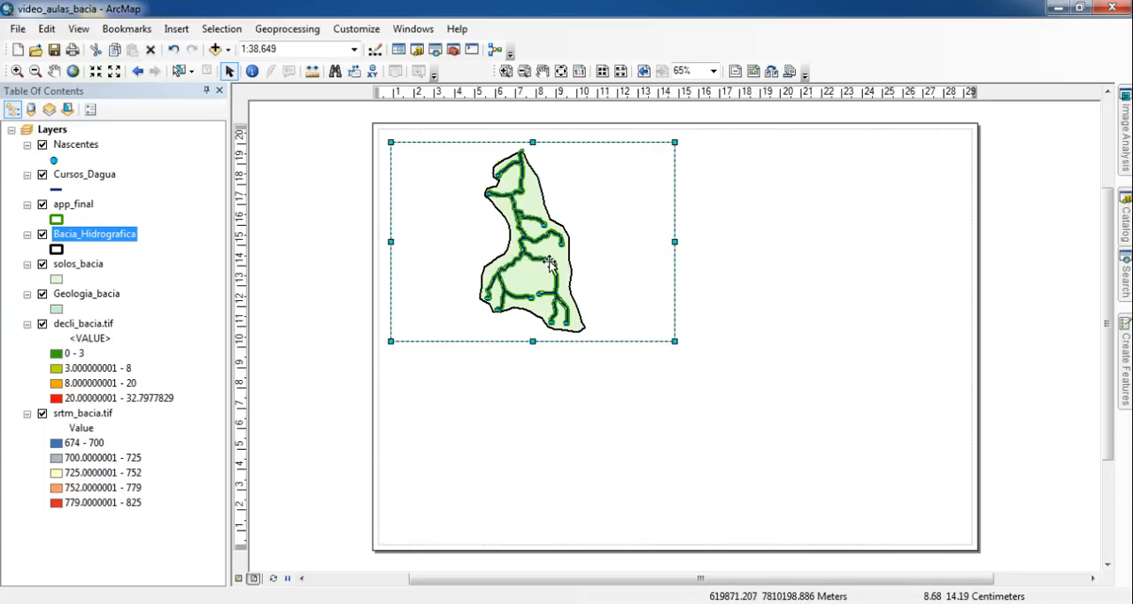
click(382, 94)
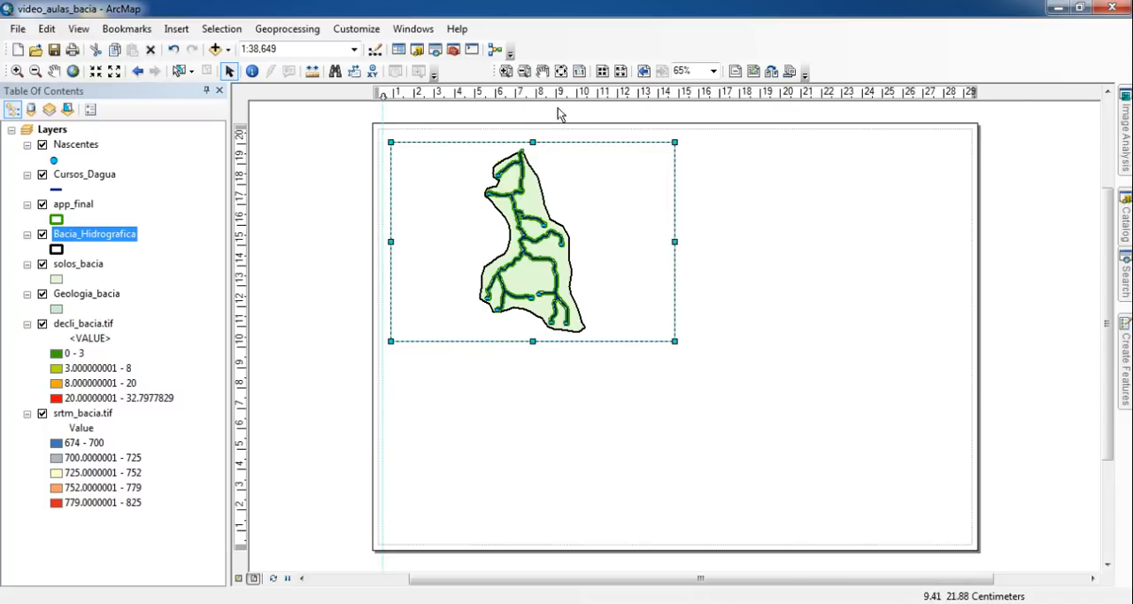
click(243, 134)
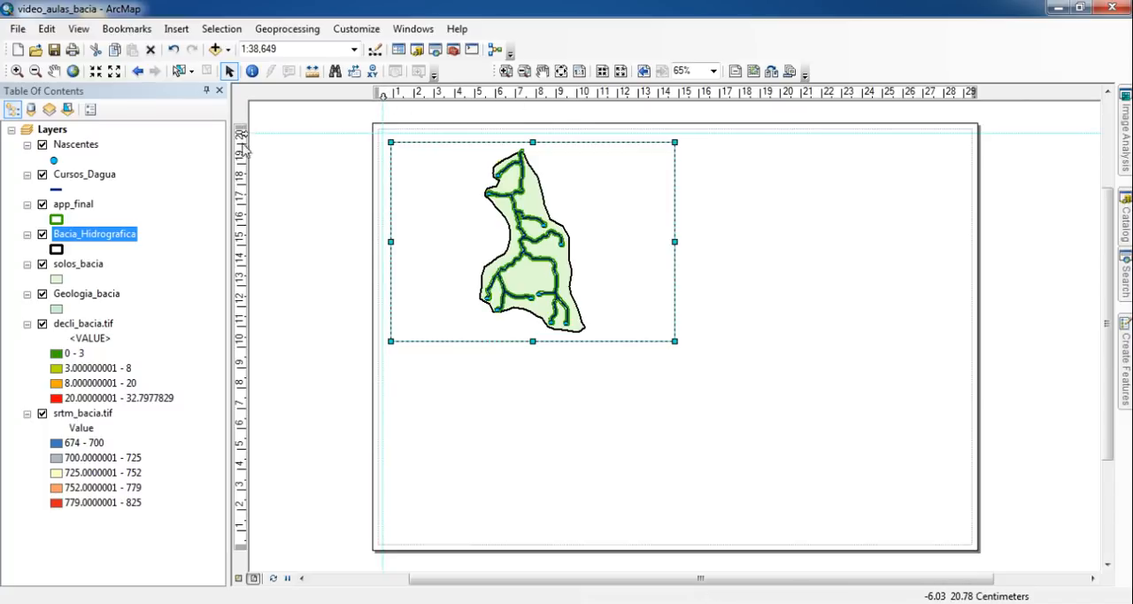
- Move the vertical guide to 1 cm and the horizontal guide to 20 cm, and snap the data frame's upper-left corner to their intersection
click(506, 71)
drag(351, 111, 438, 187)
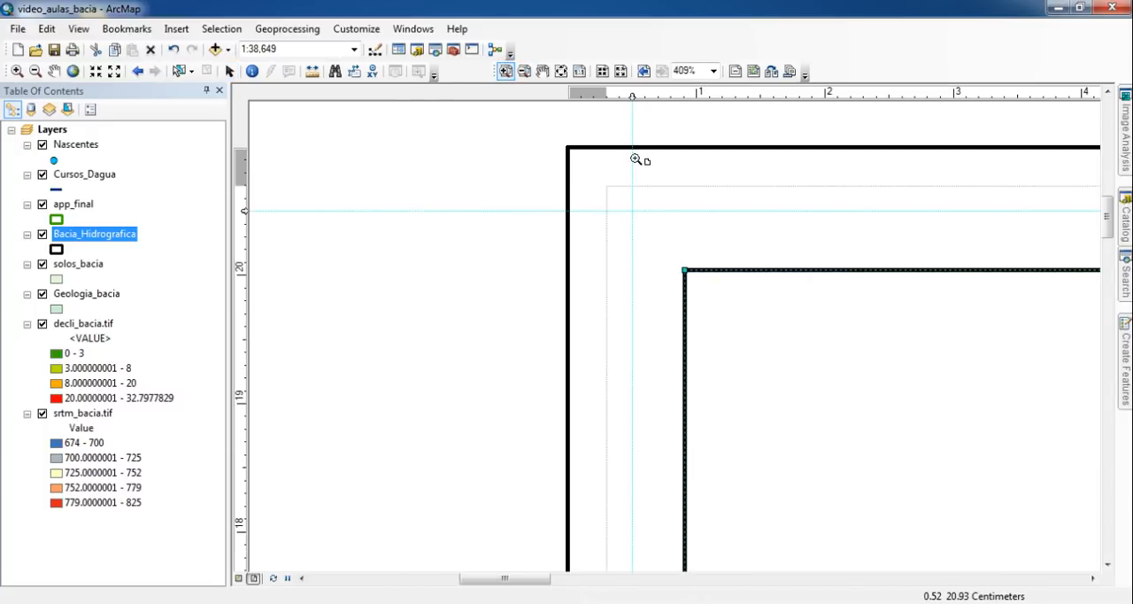
click(229, 71)
drag(632, 96, 697, 98)
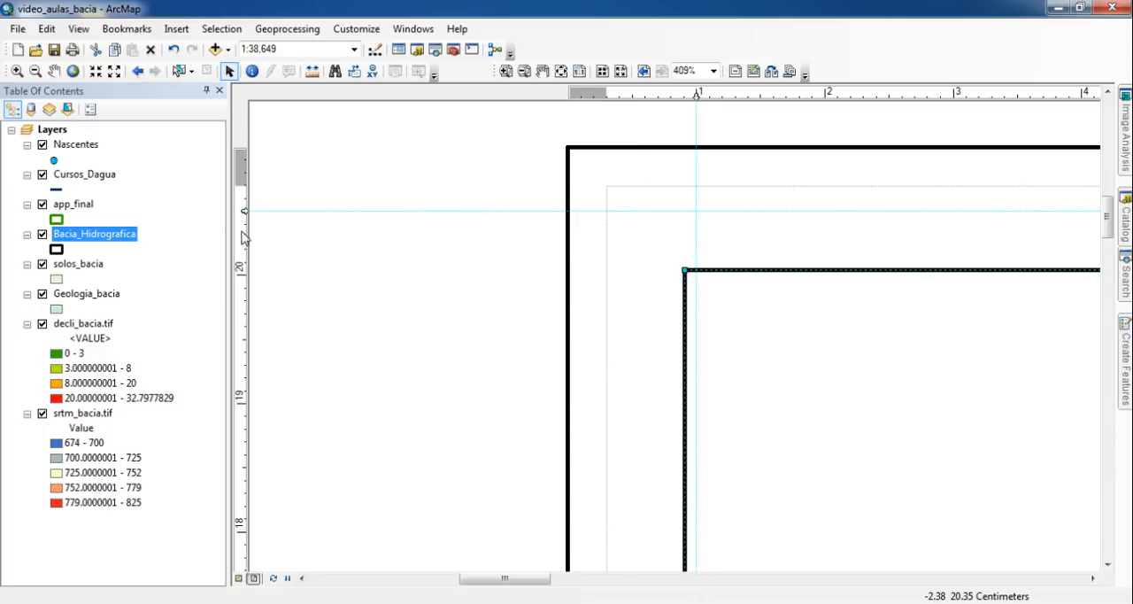
drag(246, 211, 245, 274)
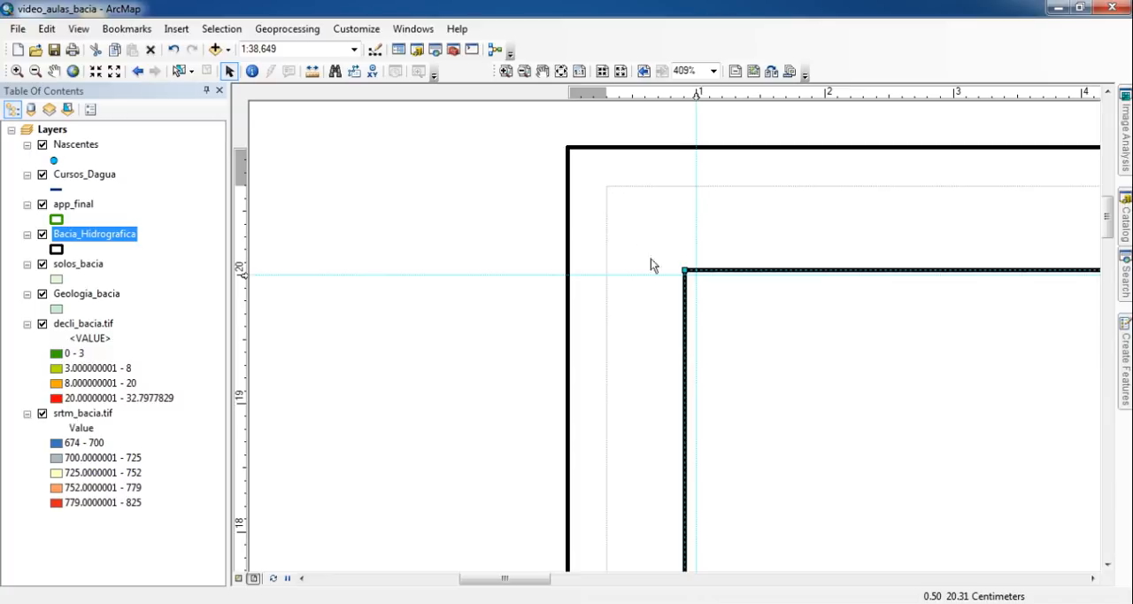
drag(690, 278, 703, 284)
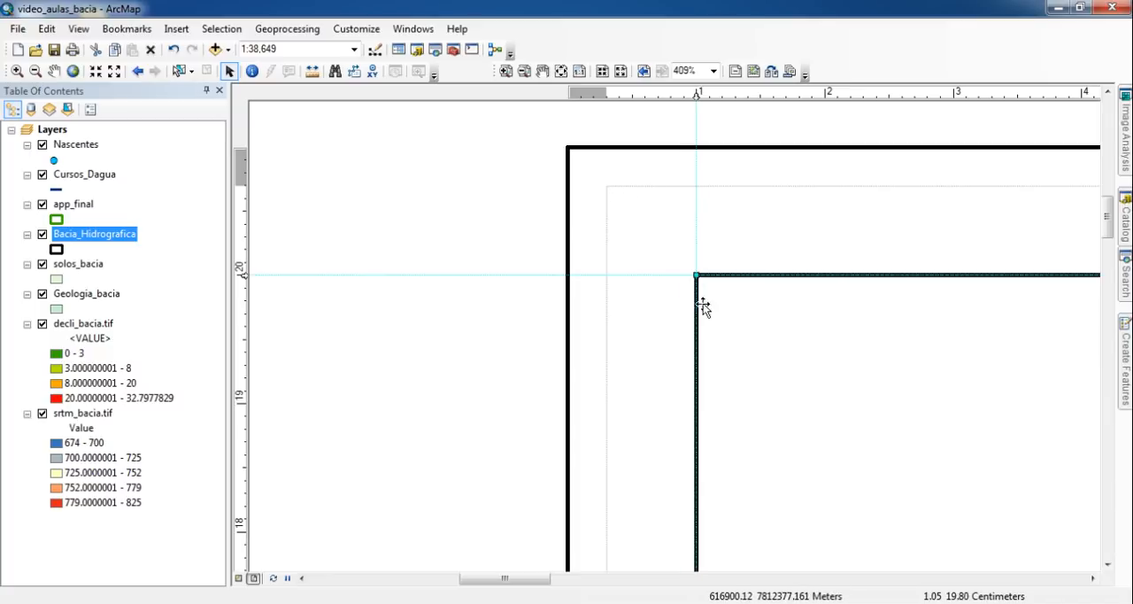
click(561, 74)
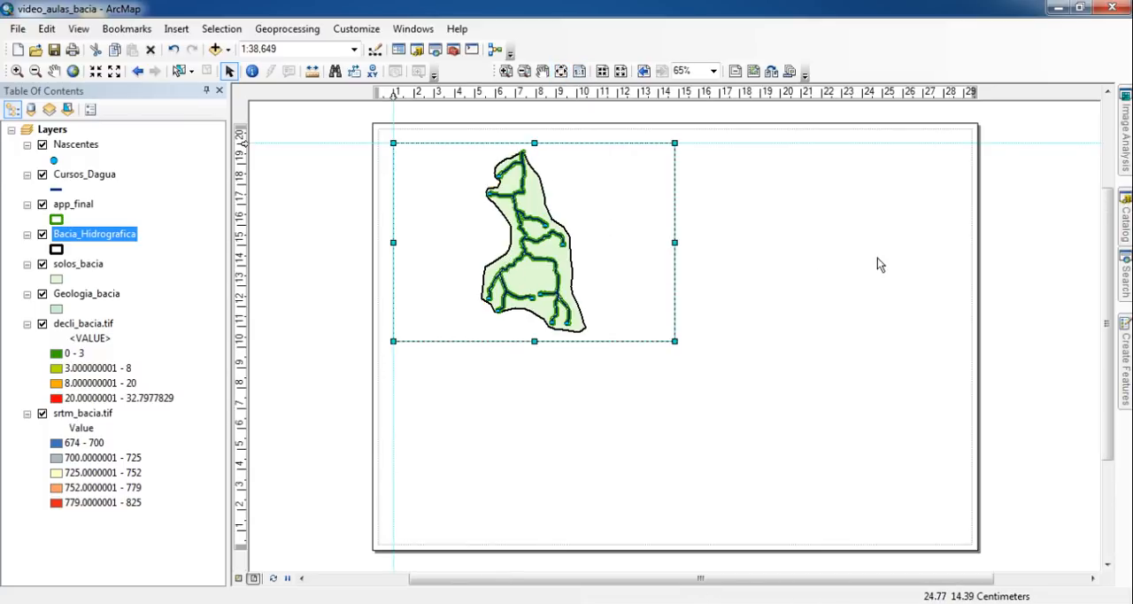
- Add a vertical guide at about 28.8 cm and horizontal guides at about 0.5, 3 and 11 cm
click(960, 93)
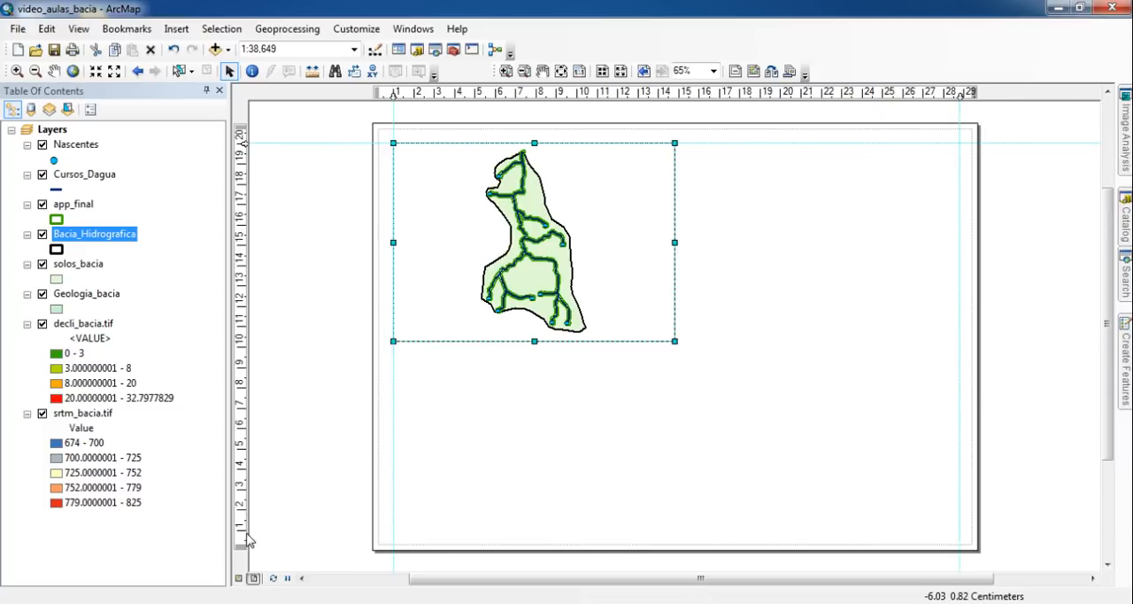
drag(245, 538, 243, 540)
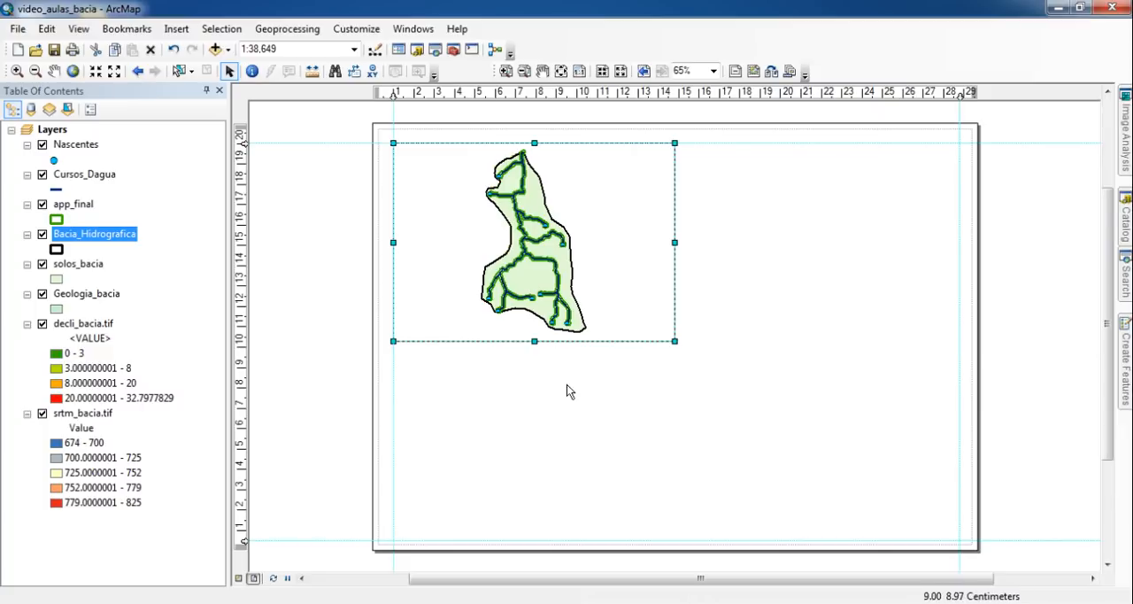
click(243, 490)
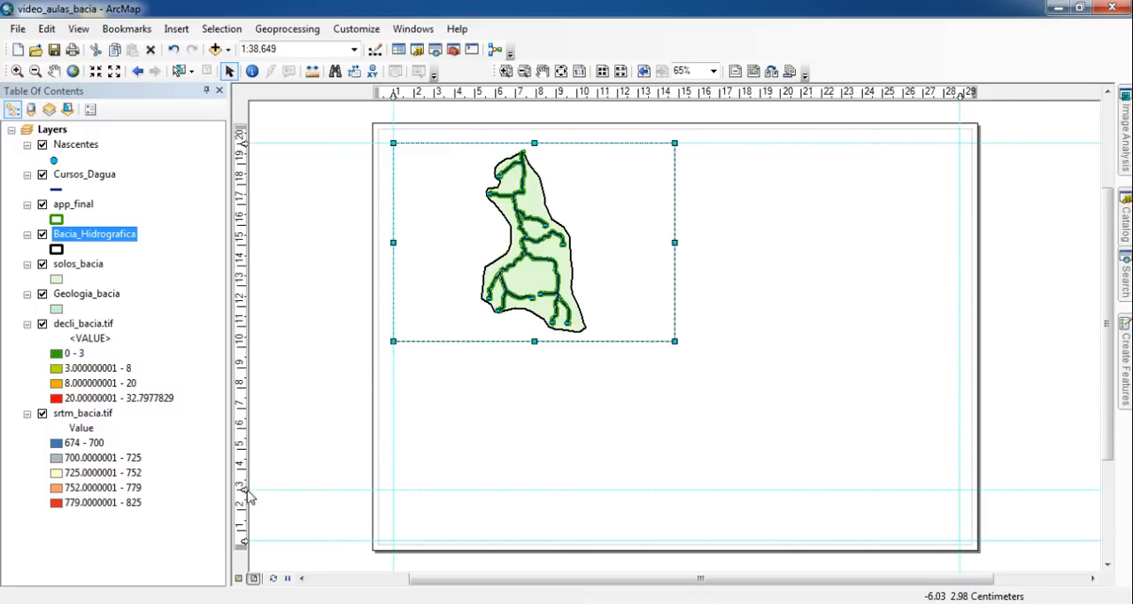
click(245, 327)
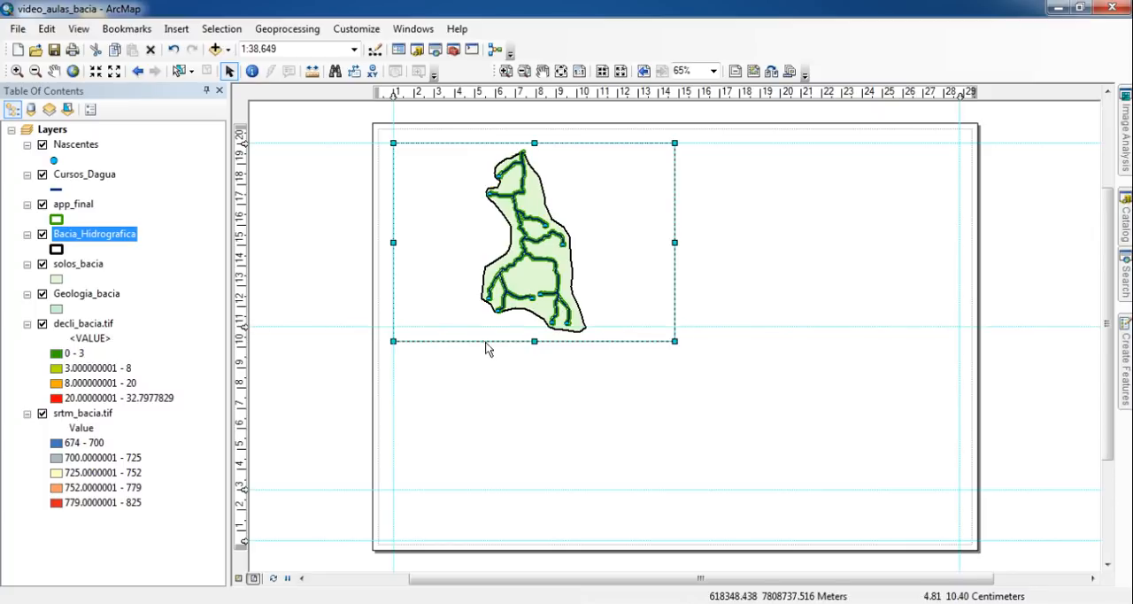
- Add a horizontal guide at about 11.4 cm and vertical guides at about 14.4 and 14.7 cm, and shrink the data frame to the upper-left cell
drag(245, 324, 243, 318)
drag(534, 341, 534, 318)
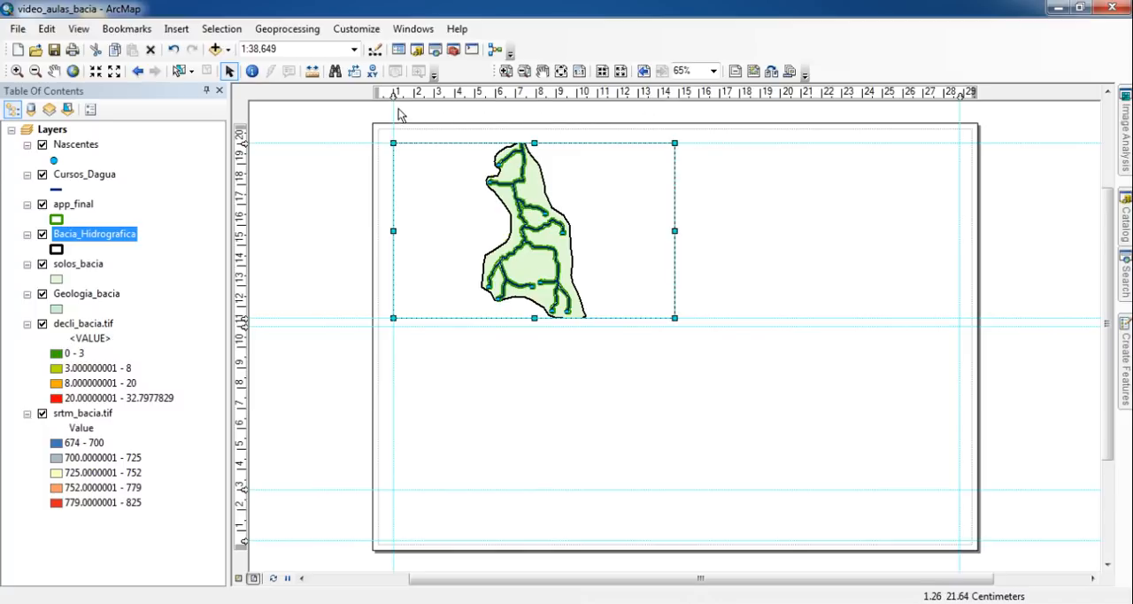
click(666, 94)
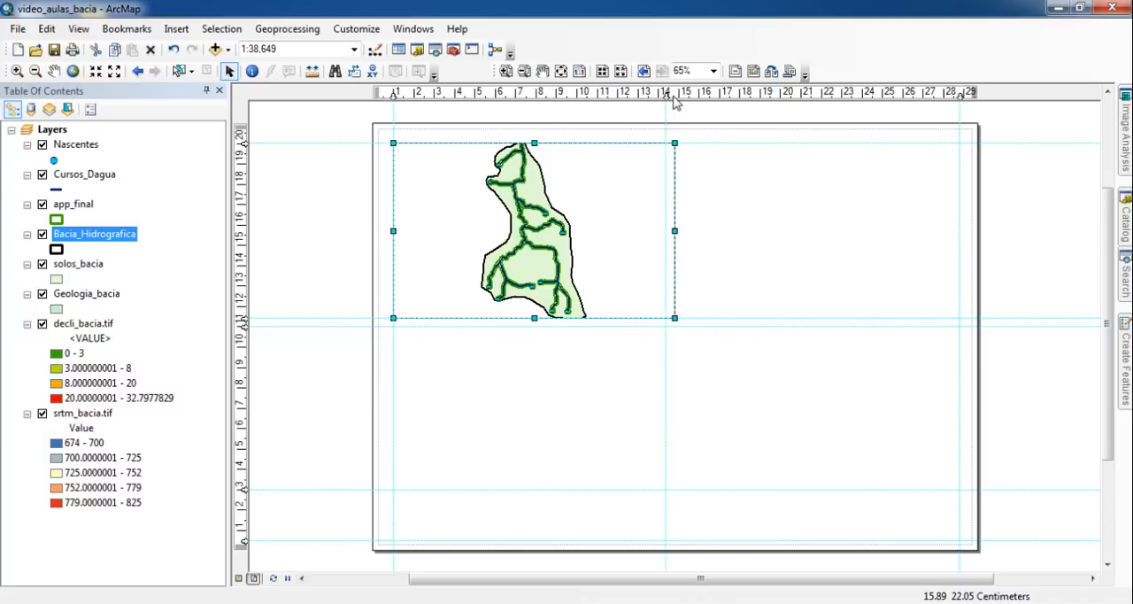
drag(675, 231, 666, 232)
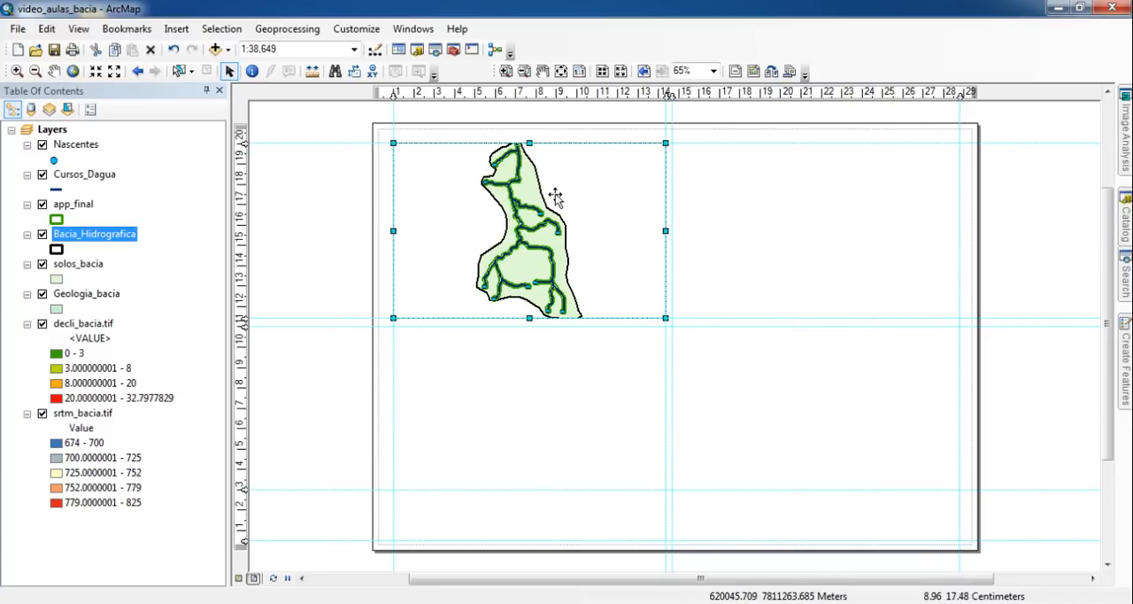
- Fit the data frame's map to the Bacia_Hidrografica layer's extent and set its scale to 1:45,000
right_click(96, 244)
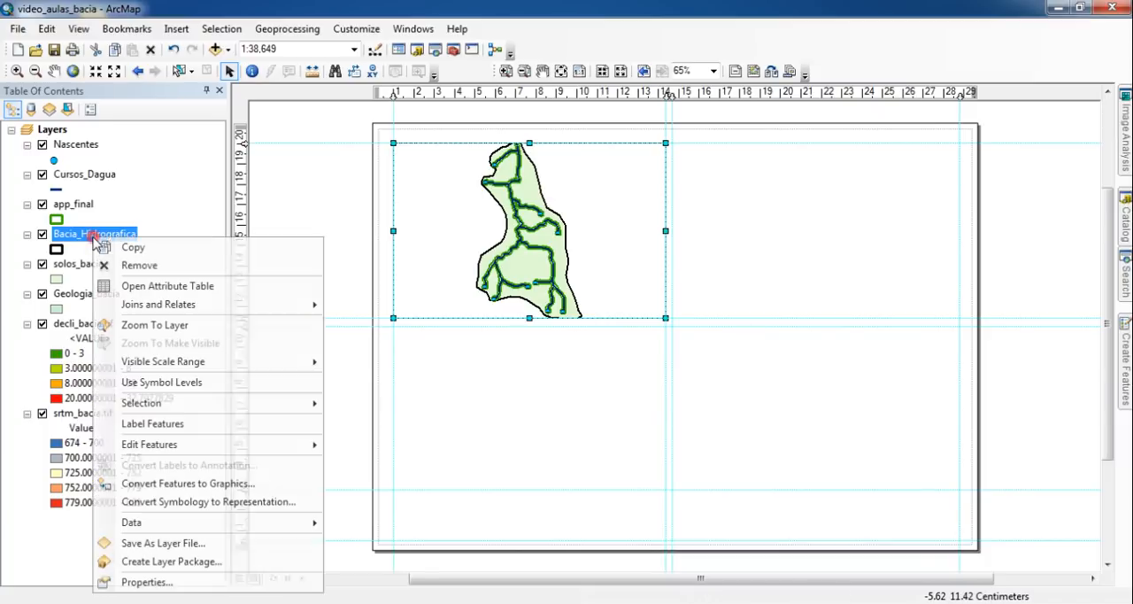
click(202, 325)
click(296, 52)
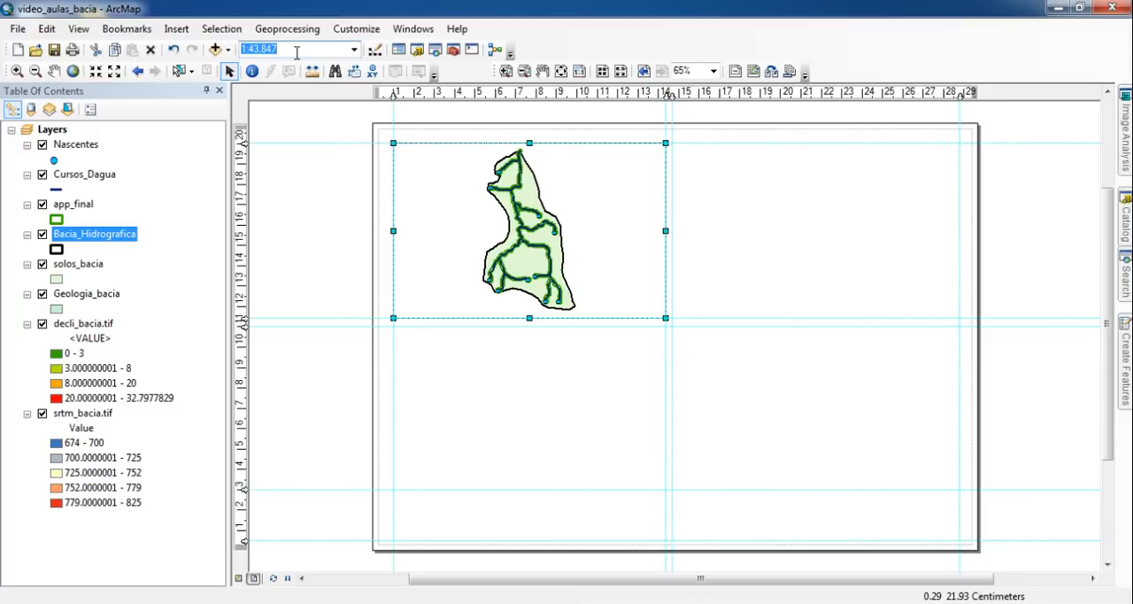
key(BackSpace)
key(Return)
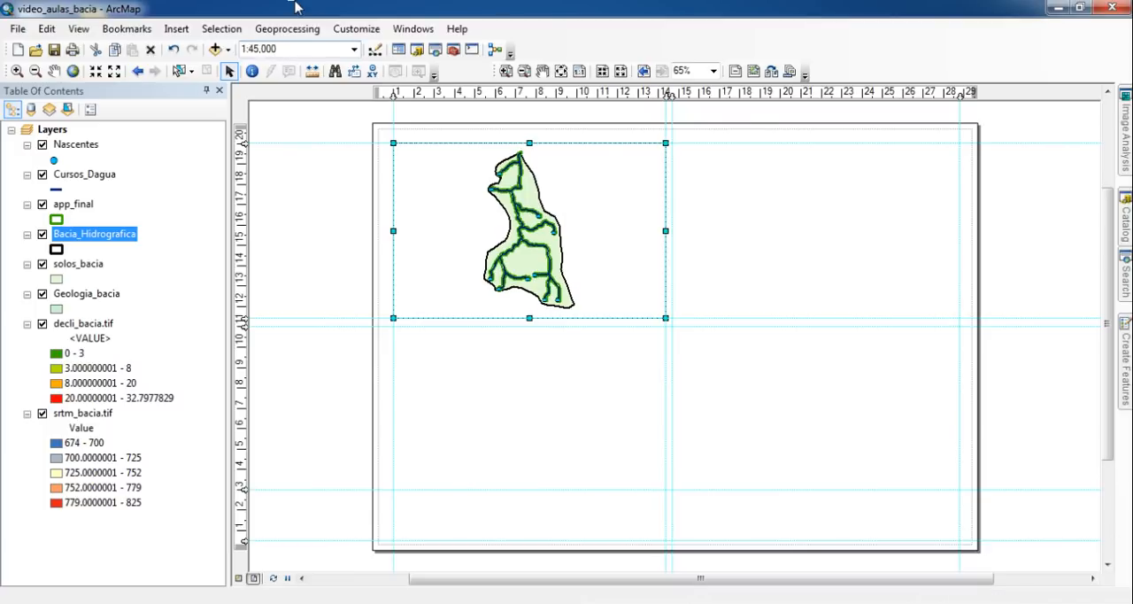
click(317, 232)
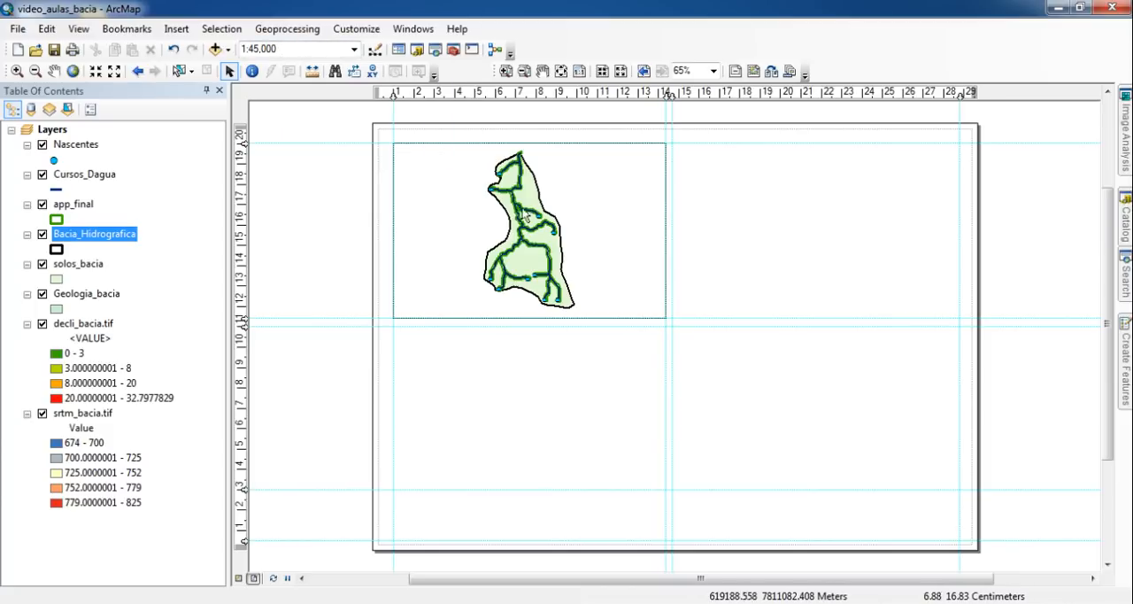
click(587, 221)
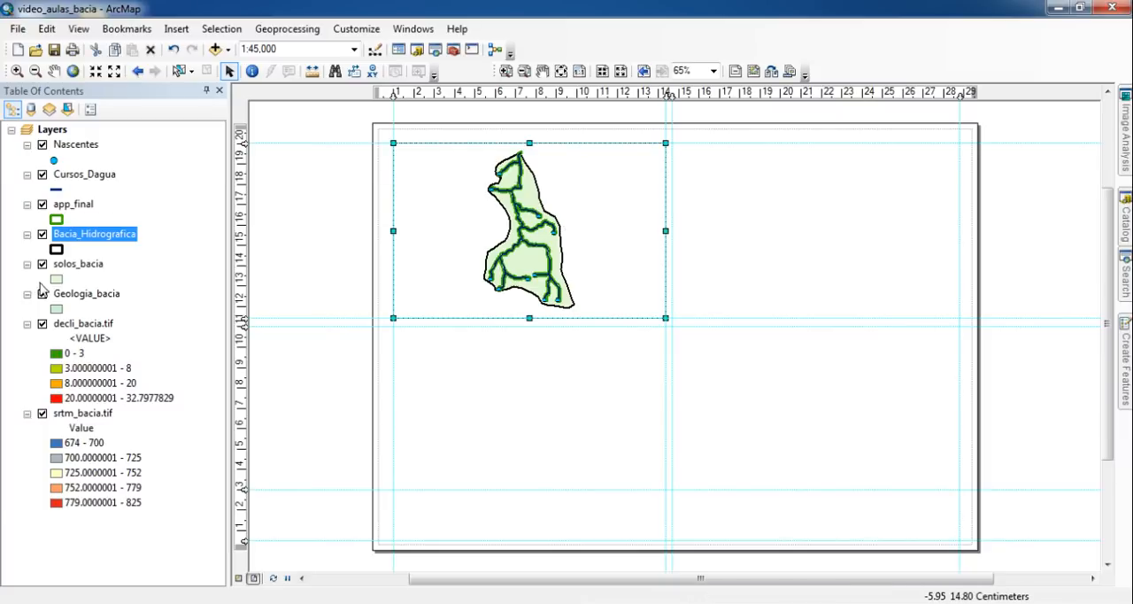
- Turn off the Geologia_bacia, decli_bacia.tif and srtm_bacia.tif layers and collapse their legend entries
click(41, 293)
click(42, 323)
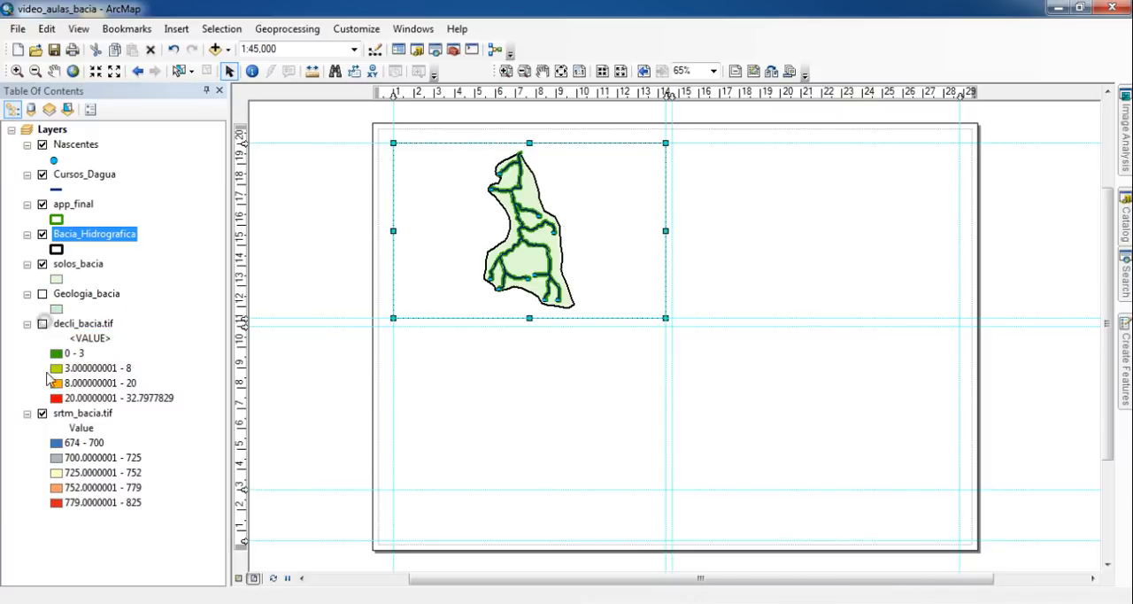
click(41, 413)
click(28, 414)
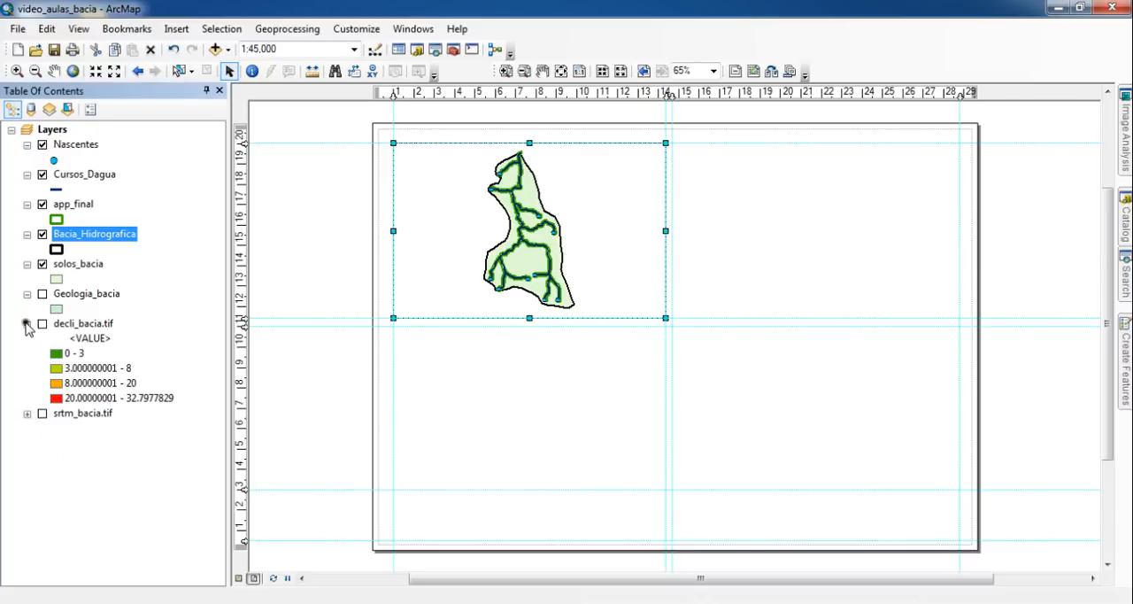
click(28, 323)
click(27, 294)
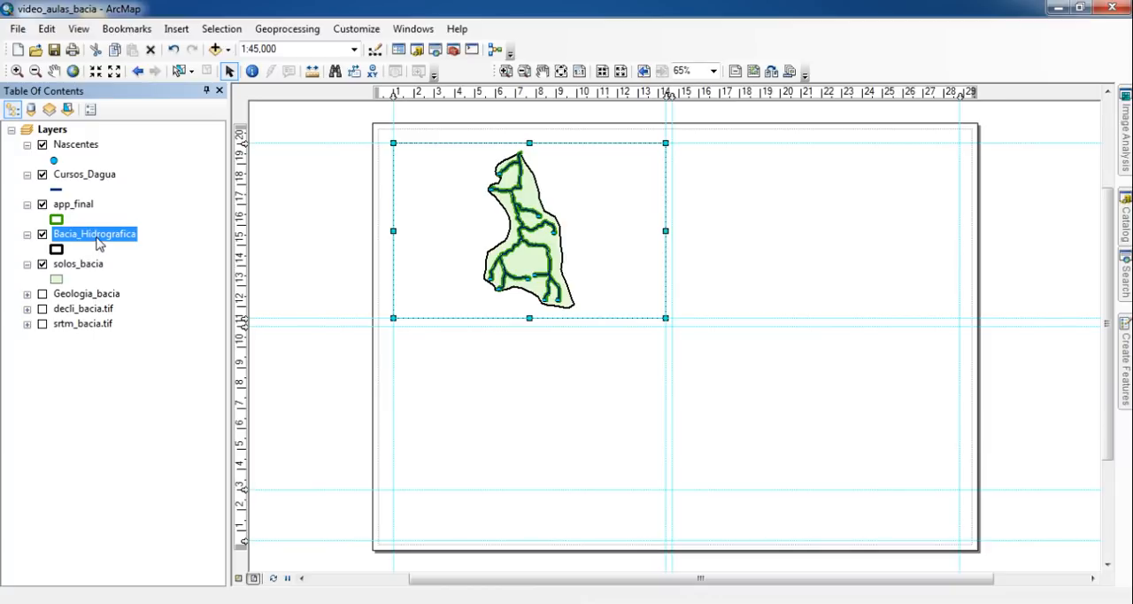
- Symbolize solos_bacia by unique values of GRUPO_SOLO, adding all values and excluding the <all other values> class
click(79, 266)
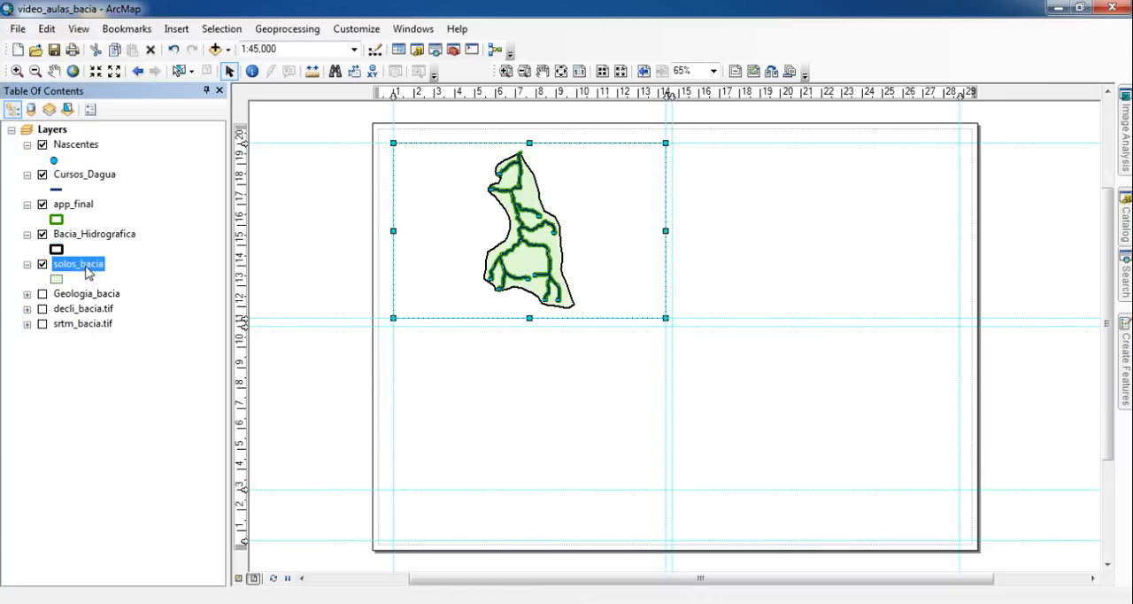
right_click(87, 271)
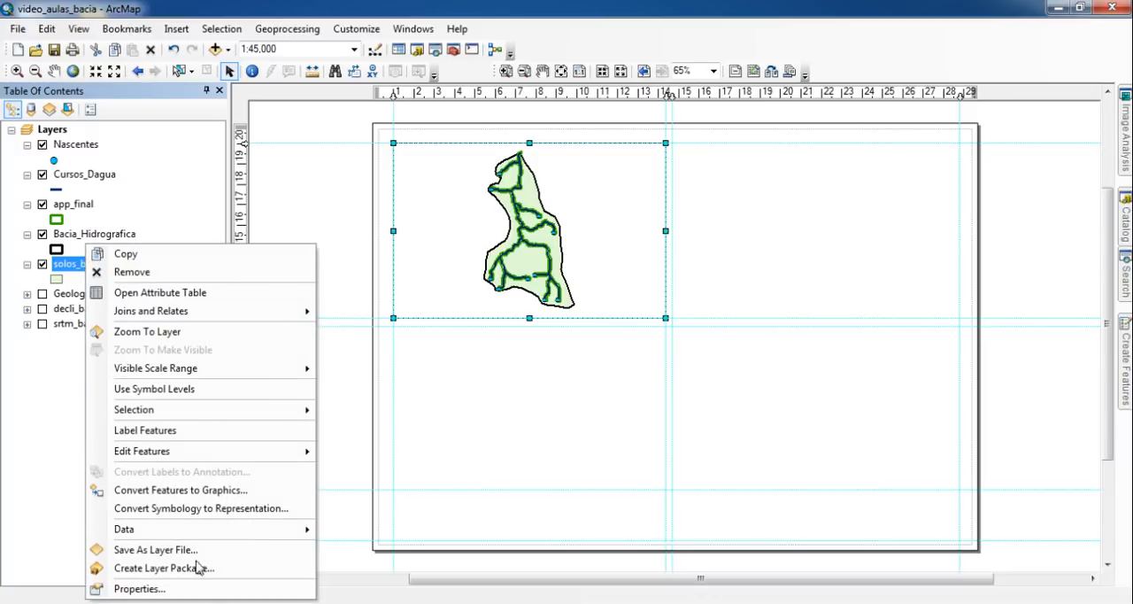
click(207, 589)
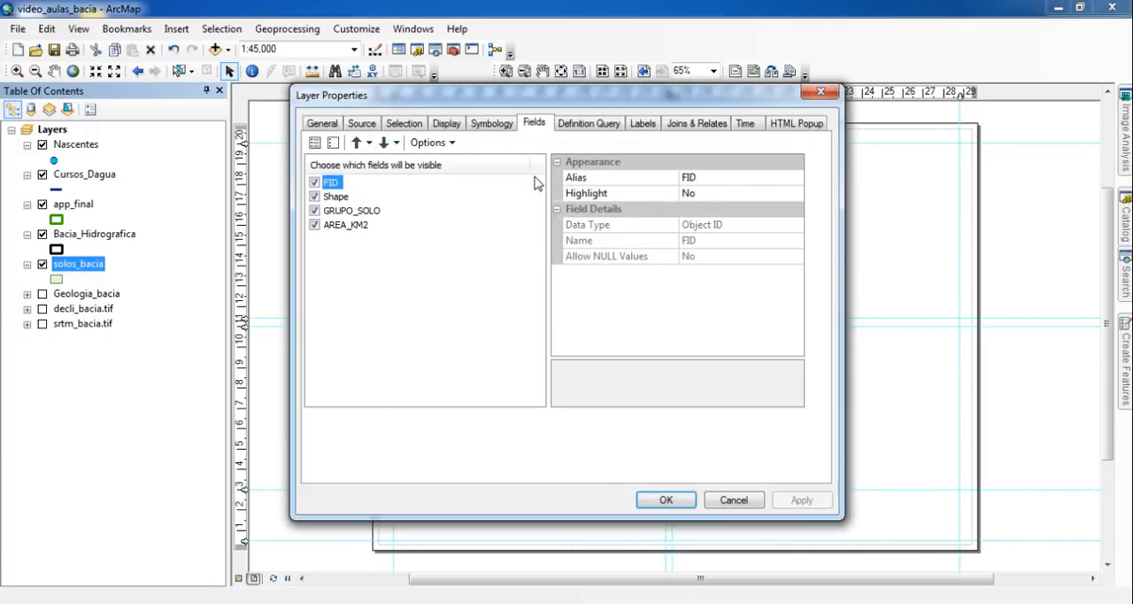
click(506, 127)
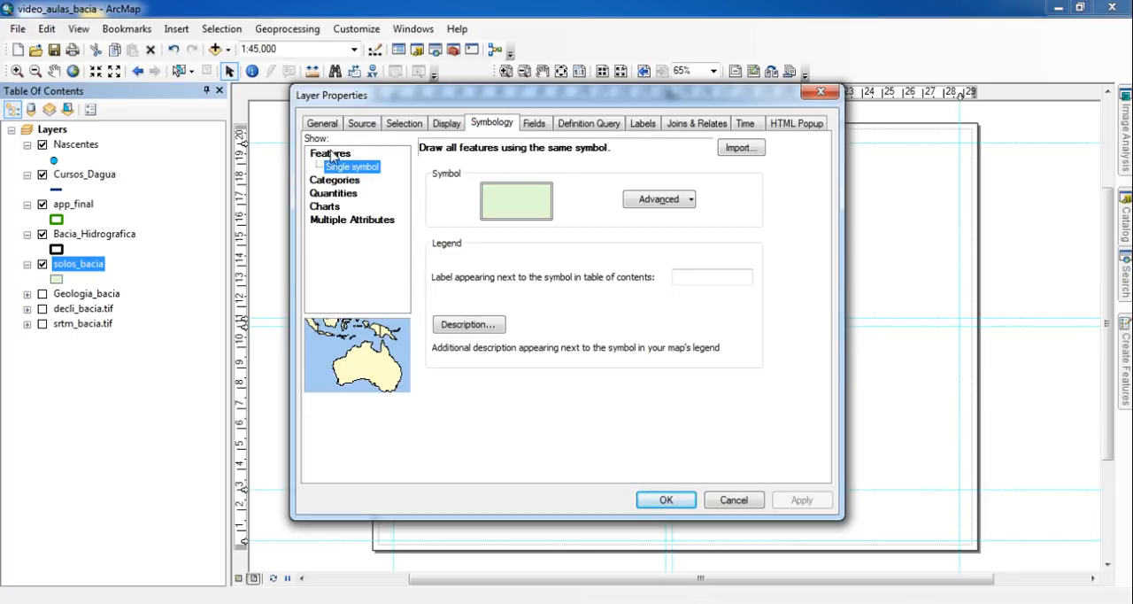
click(336, 181)
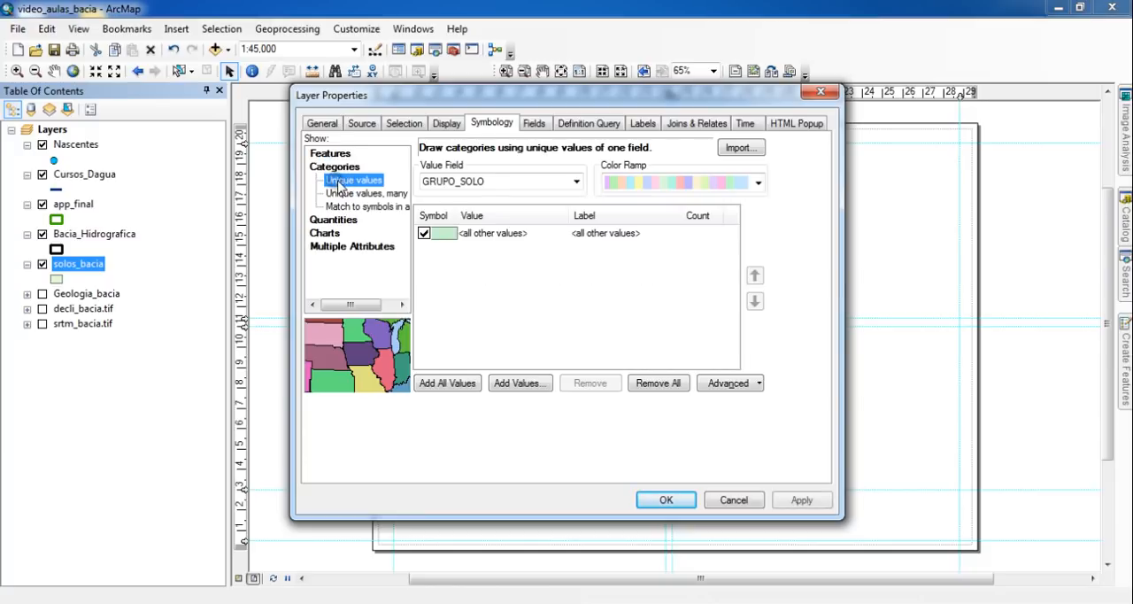
click(508, 183)
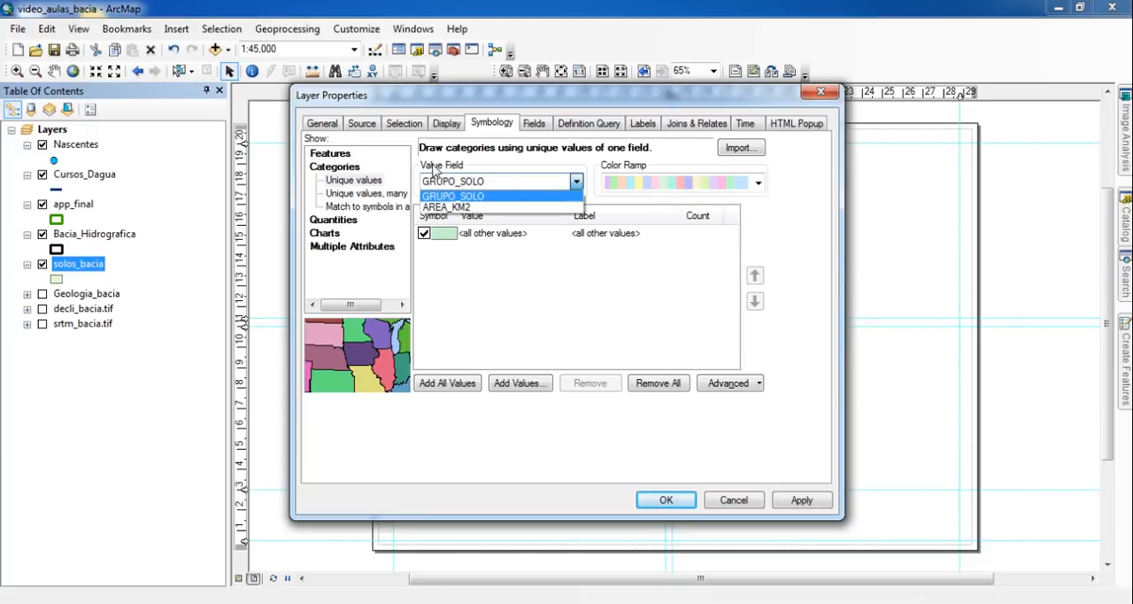
click(500, 183)
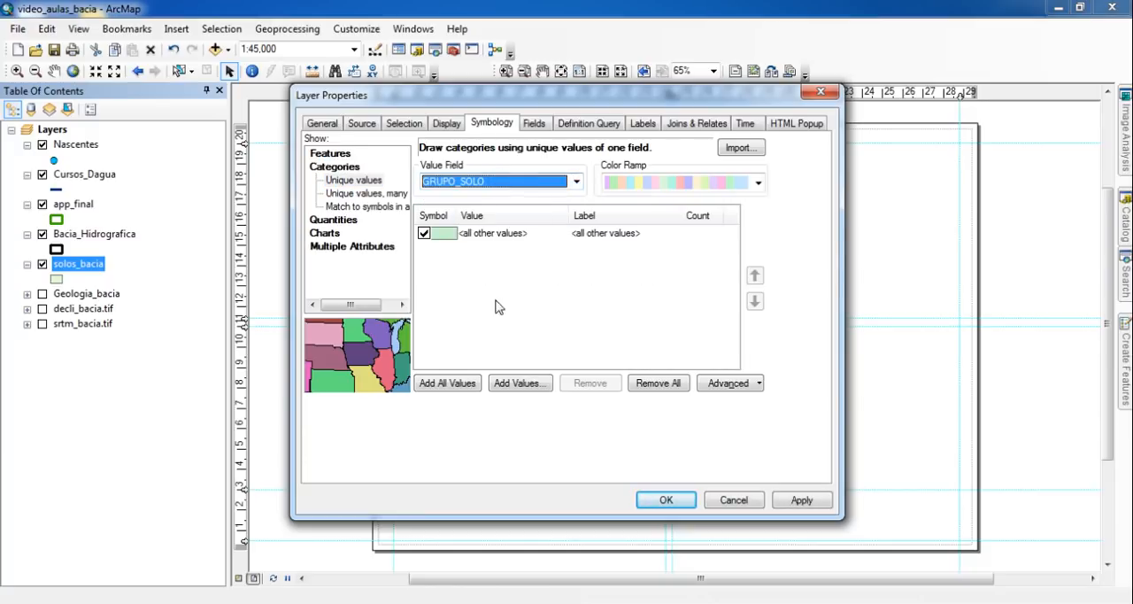
click(462, 389)
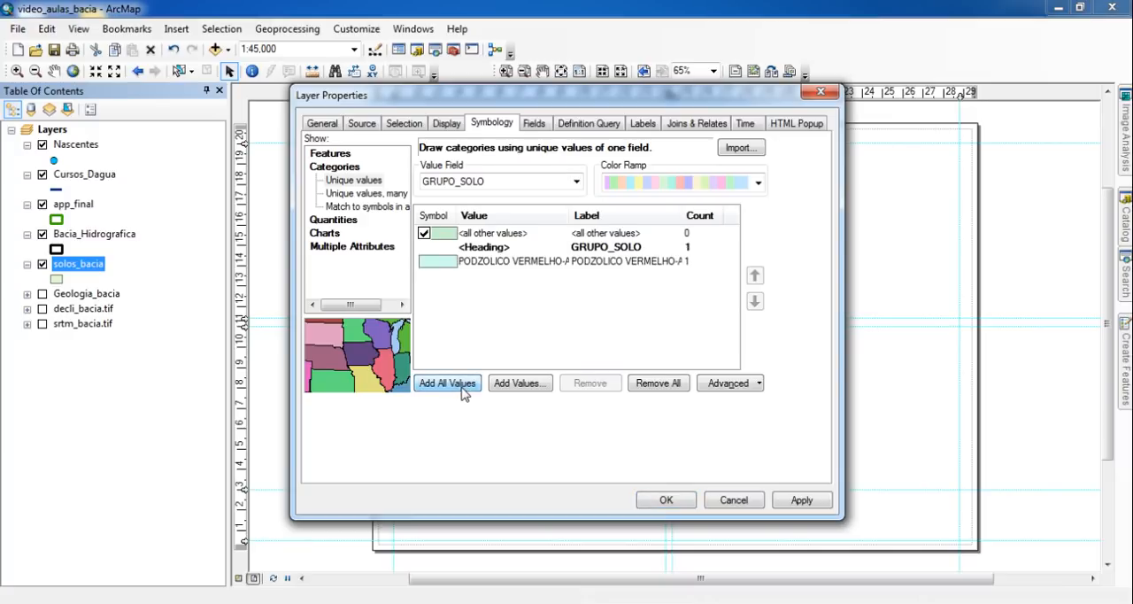
drag(571, 215, 613, 215)
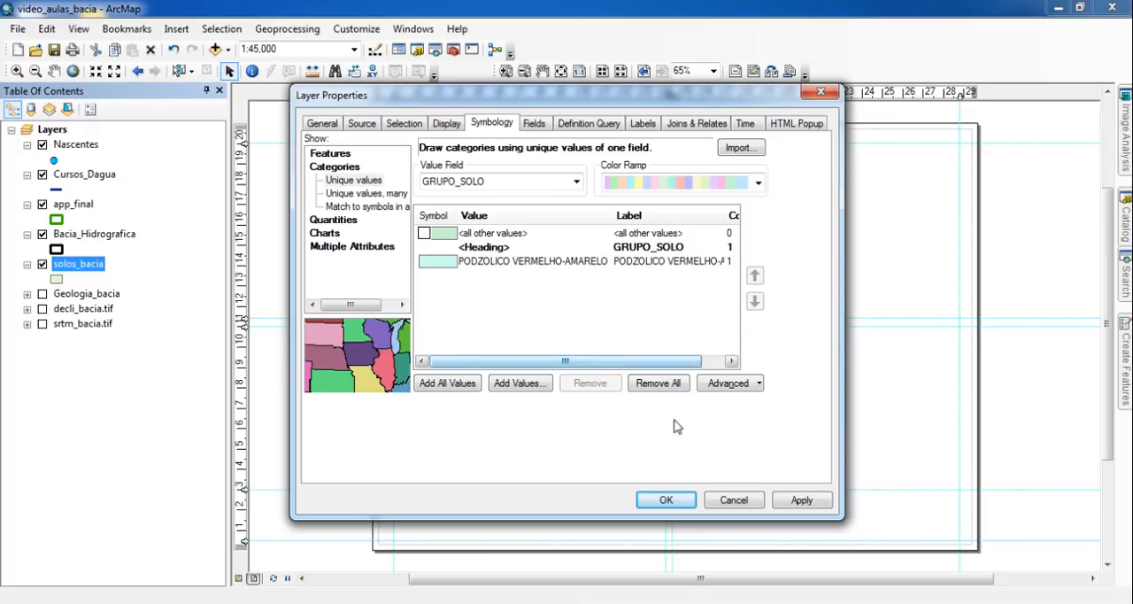
click(671, 501)
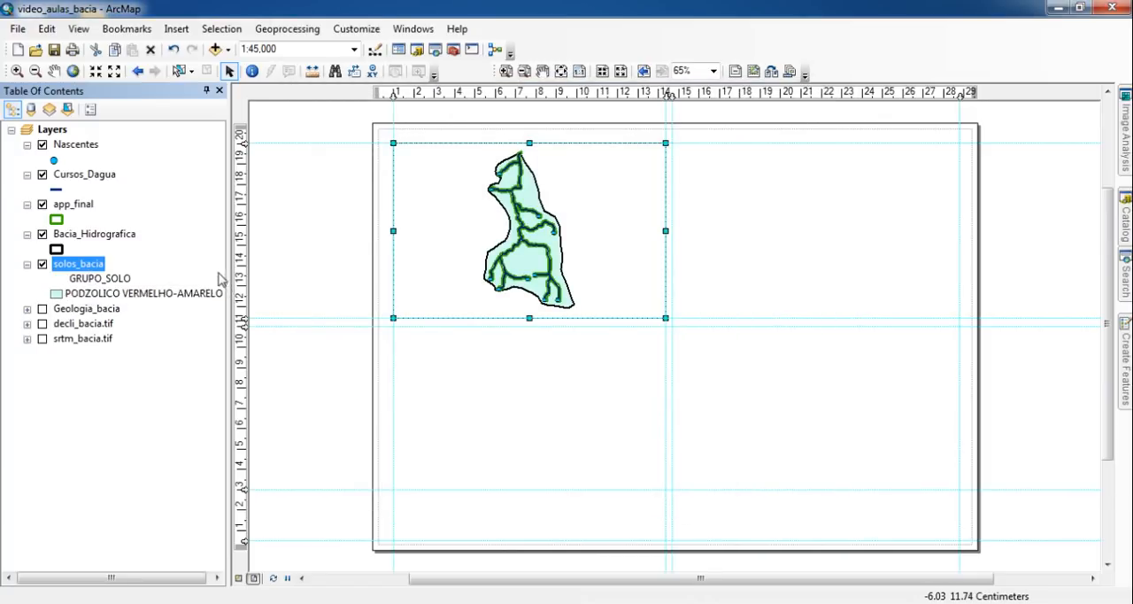
- Widen the layer list slightly and set the PODZOLICO VERMELHO-AMARELO class's fill colour to tan
drag(228, 261, 238, 262)
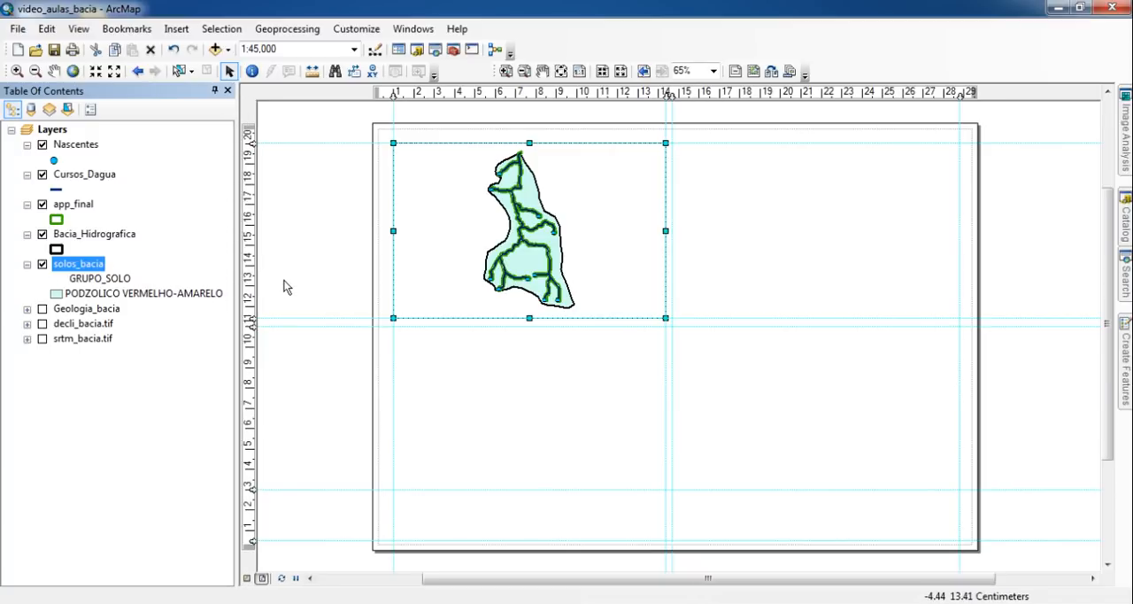
click(56, 295)
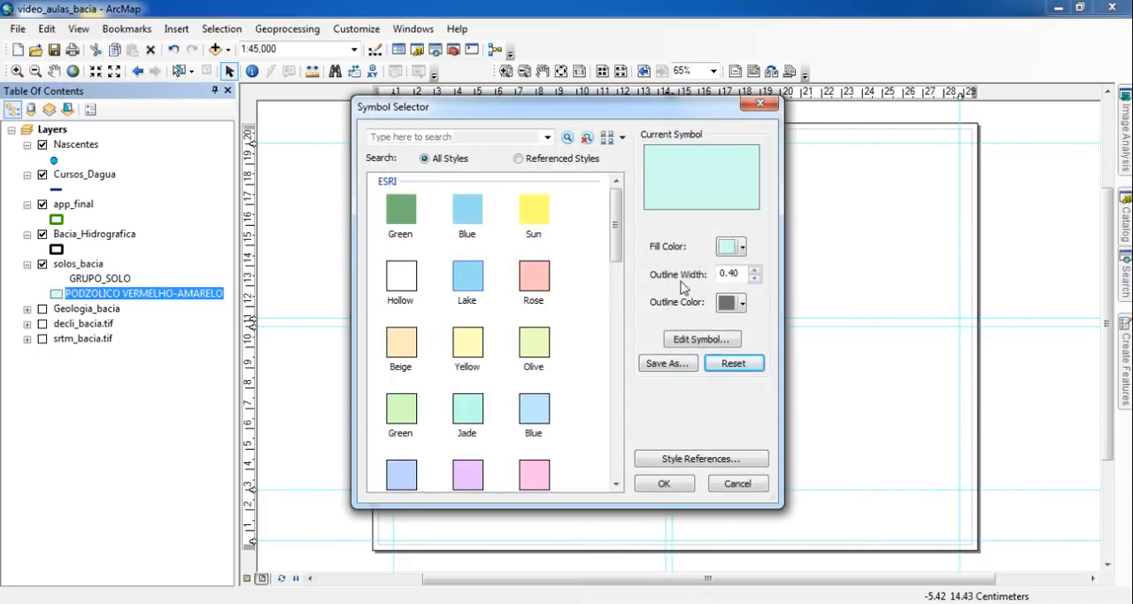
click(731, 246)
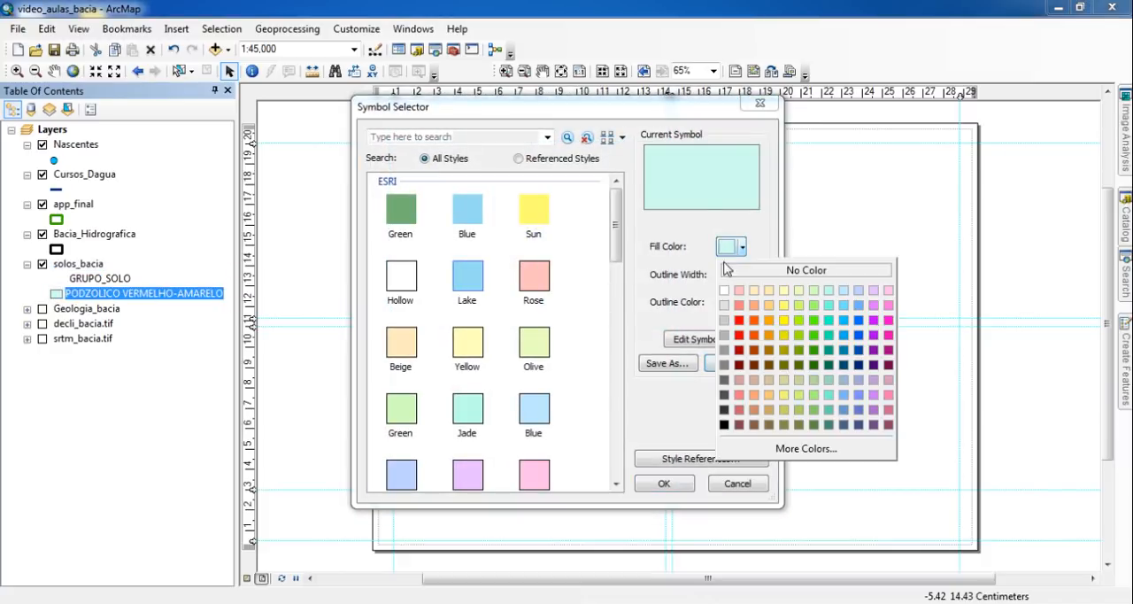
click(770, 381)
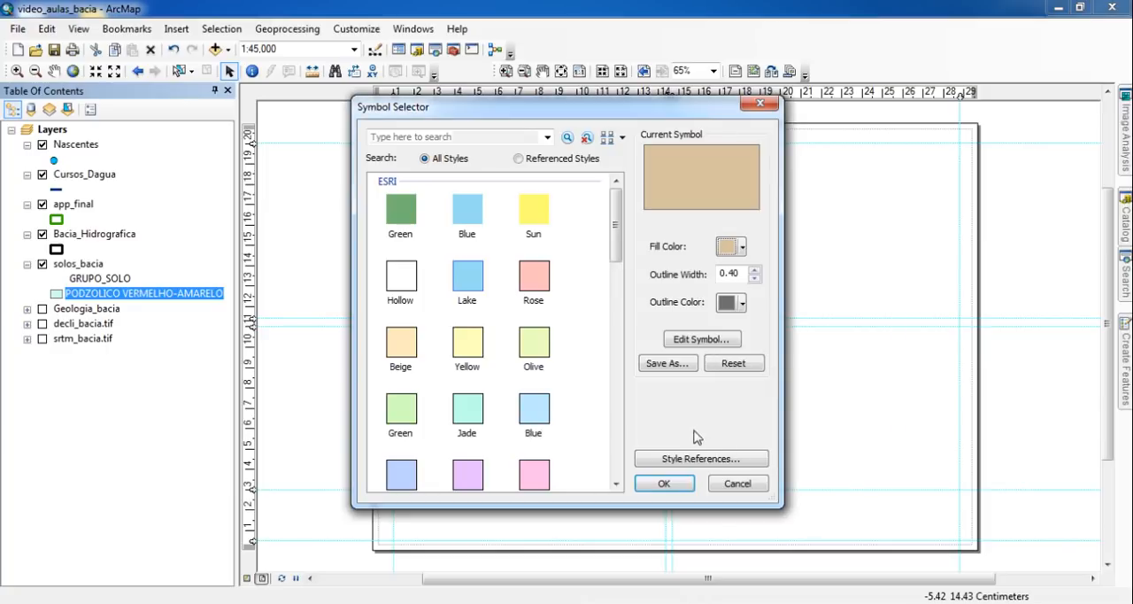
click(680, 481)
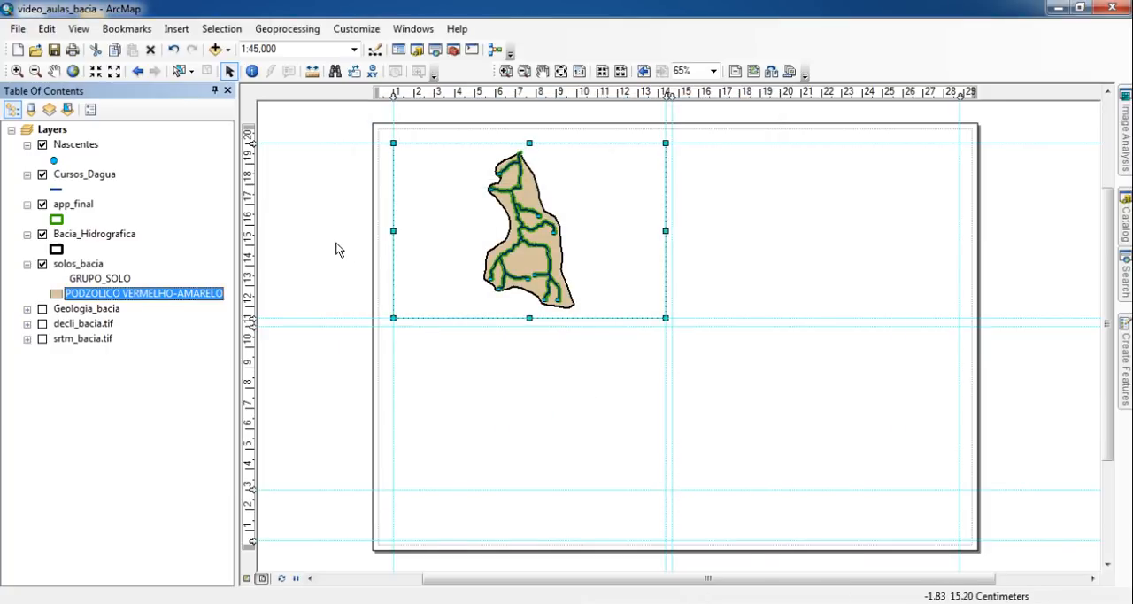
- Thin the Cursos_Dagua line symbol and change its colour to a brighter blue
click(579, 71)
drag(537, 201, 630, 356)
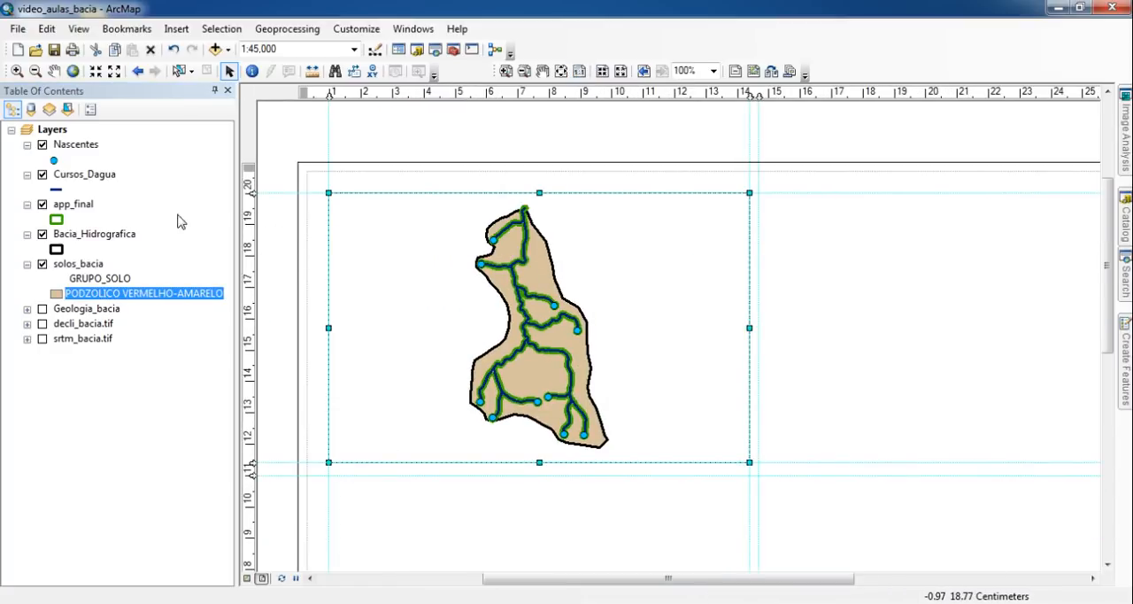
click(57, 190)
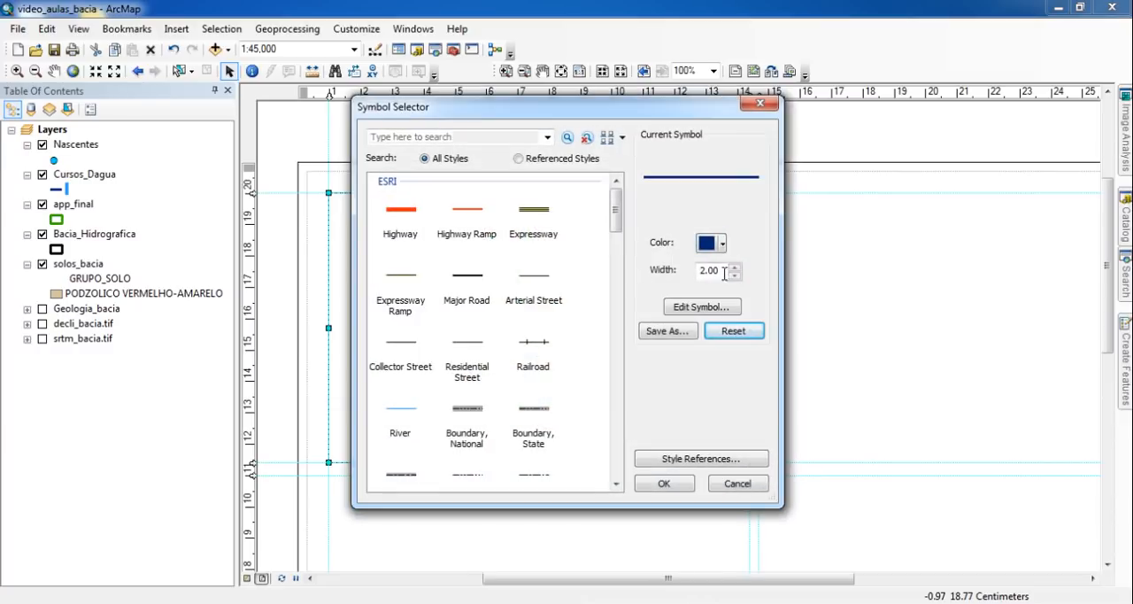
click(734, 275)
click(675, 484)
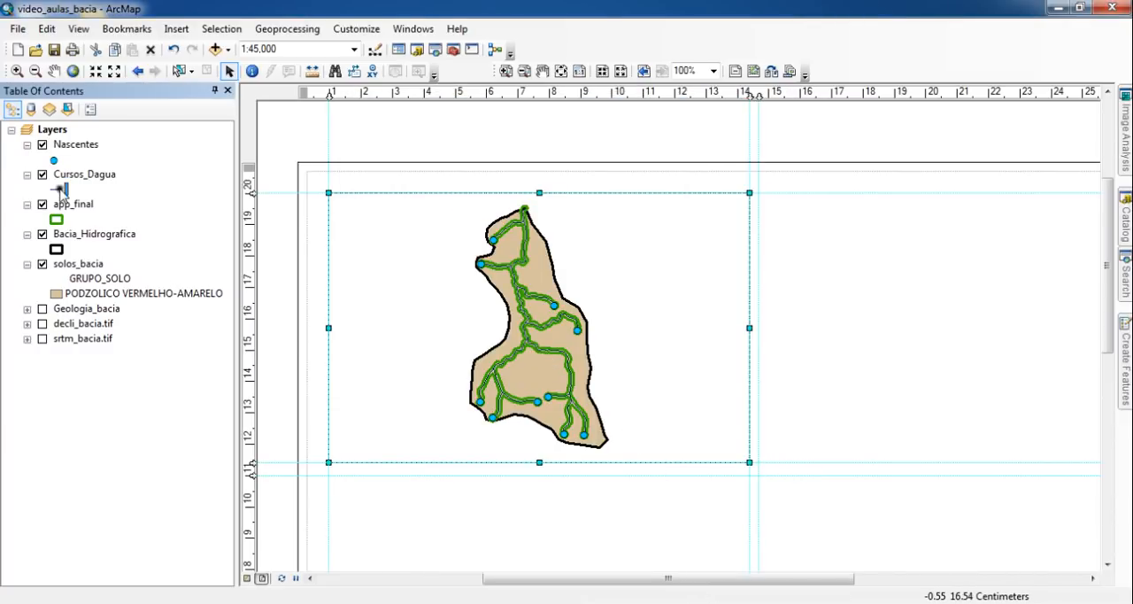
click(61, 188)
click(723, 243)
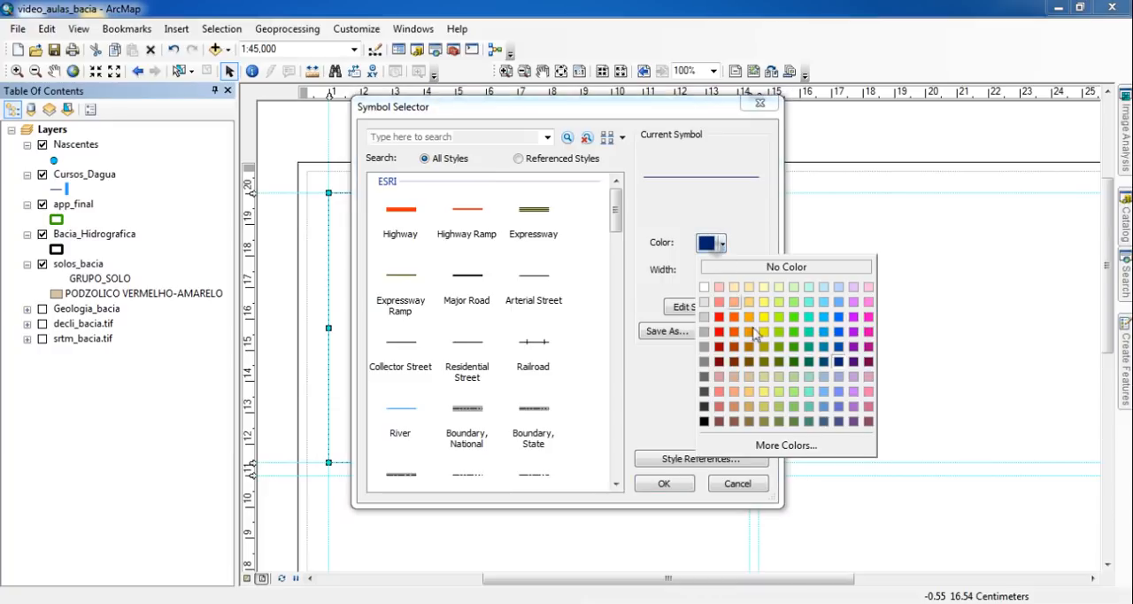
click(838, 331)
click(666, 484)
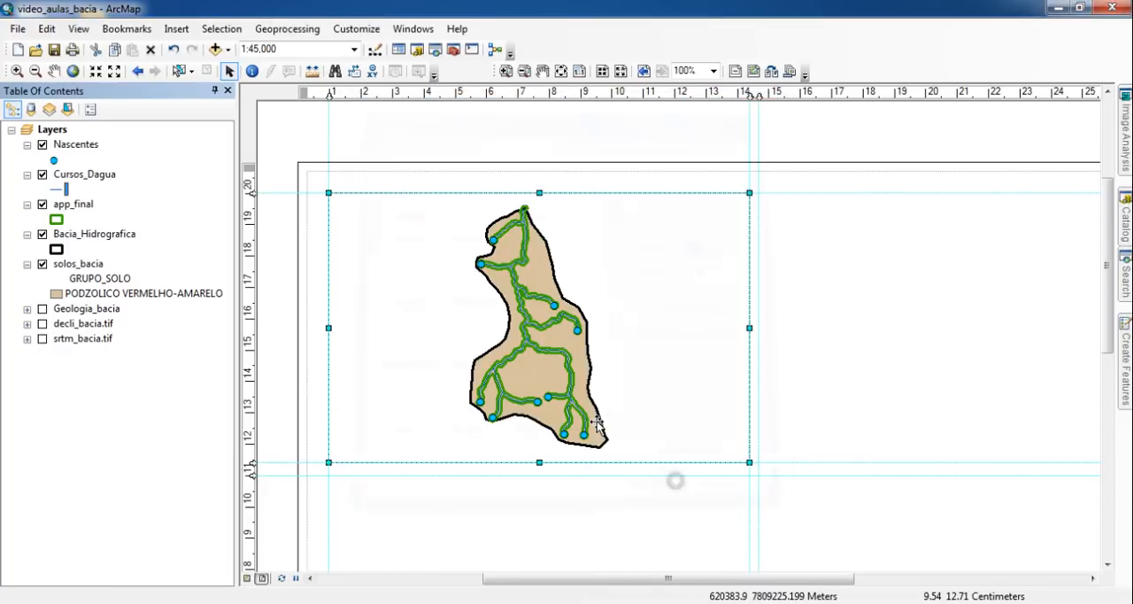
- Reduce the outline width of the app_final layer's green polygon symbol
click(56, 219)
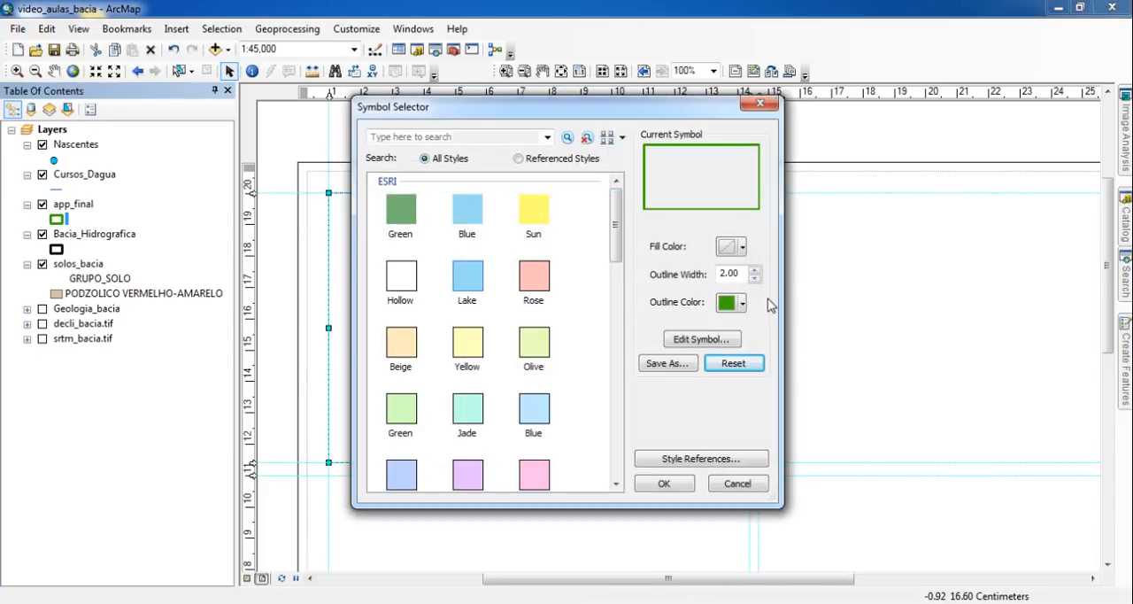
click(754, 279)
click(664, 484)
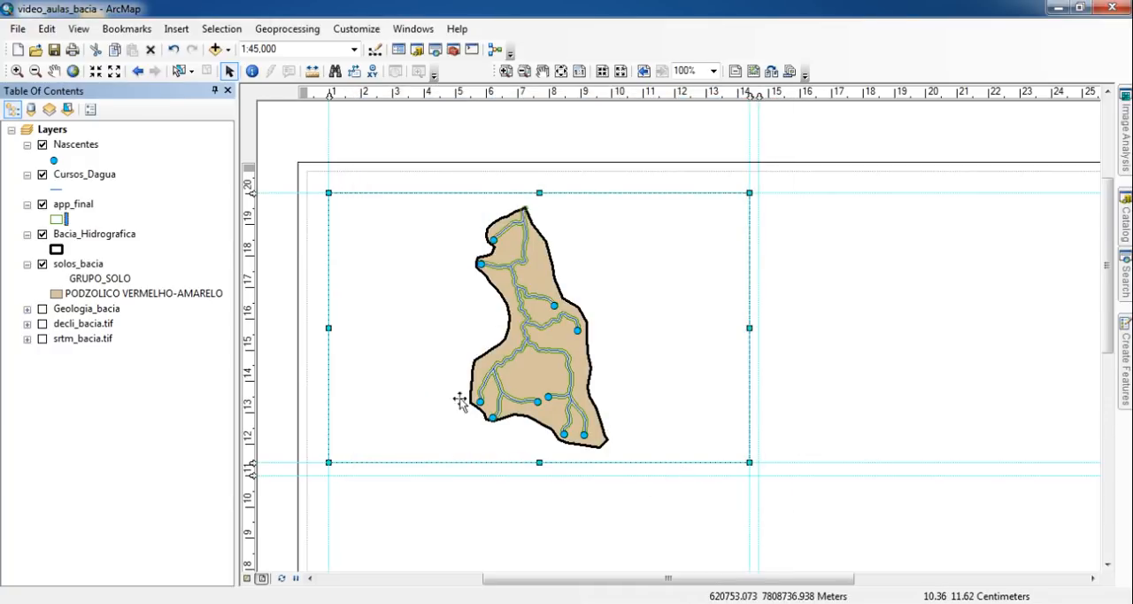
- Insert an ESRI North 7 north arrow for the data frame and place it in the frame's upper-left corner
click(562, 71)
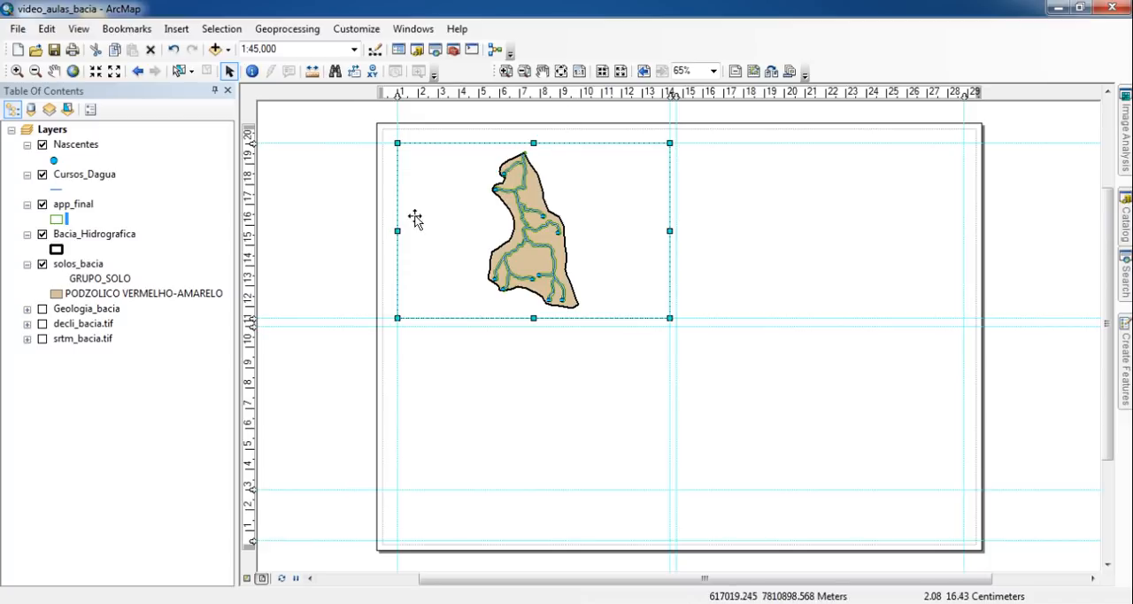
click(354, 187)
click(496, 188)
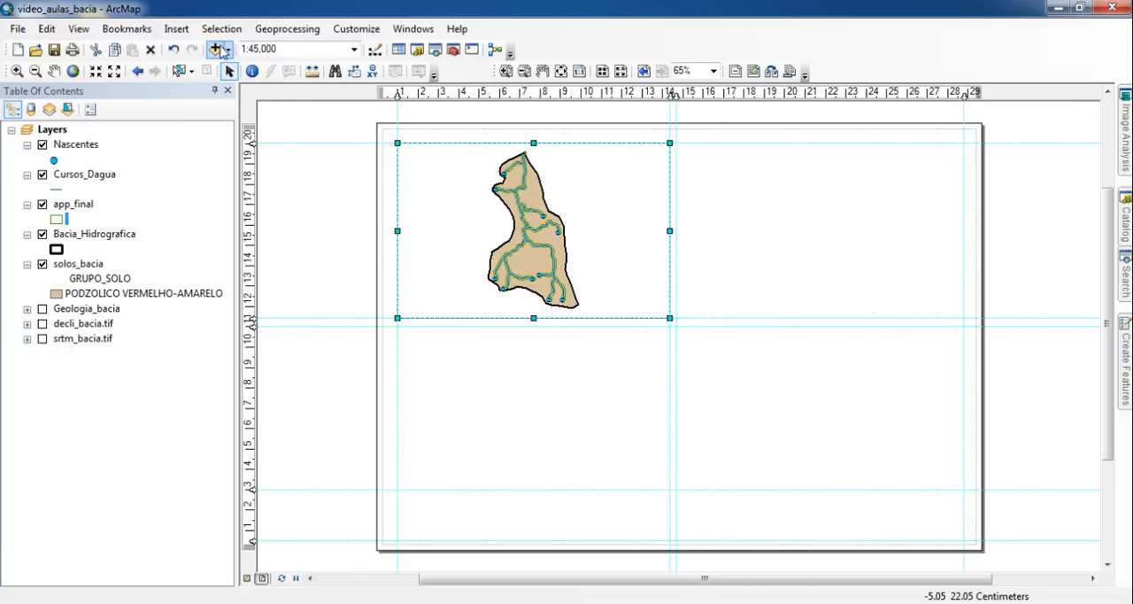
click(178, 29)
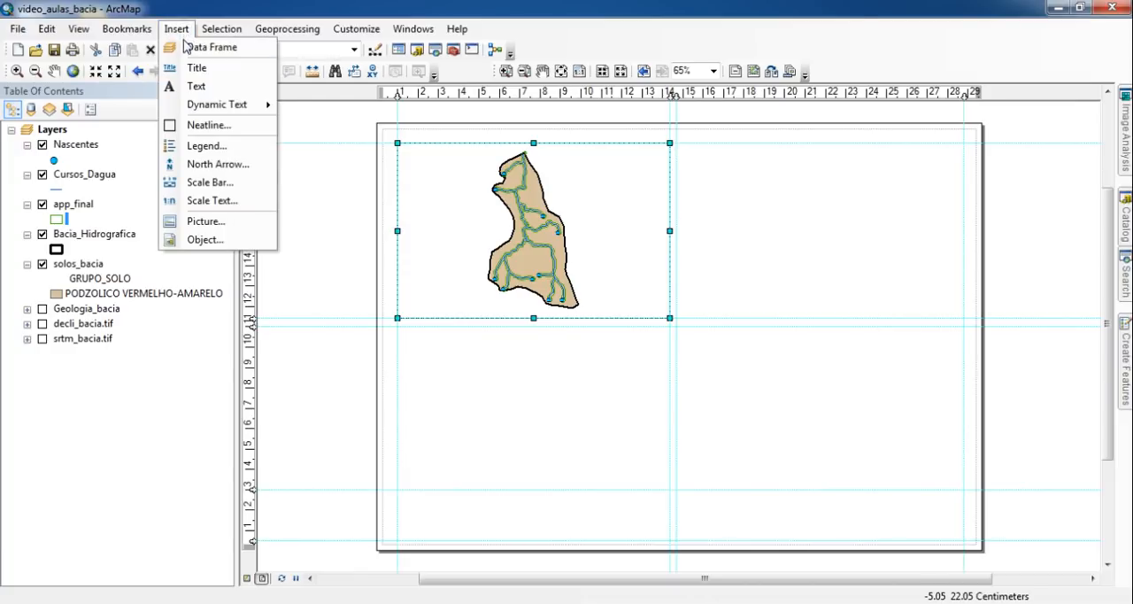
click(217, 164)
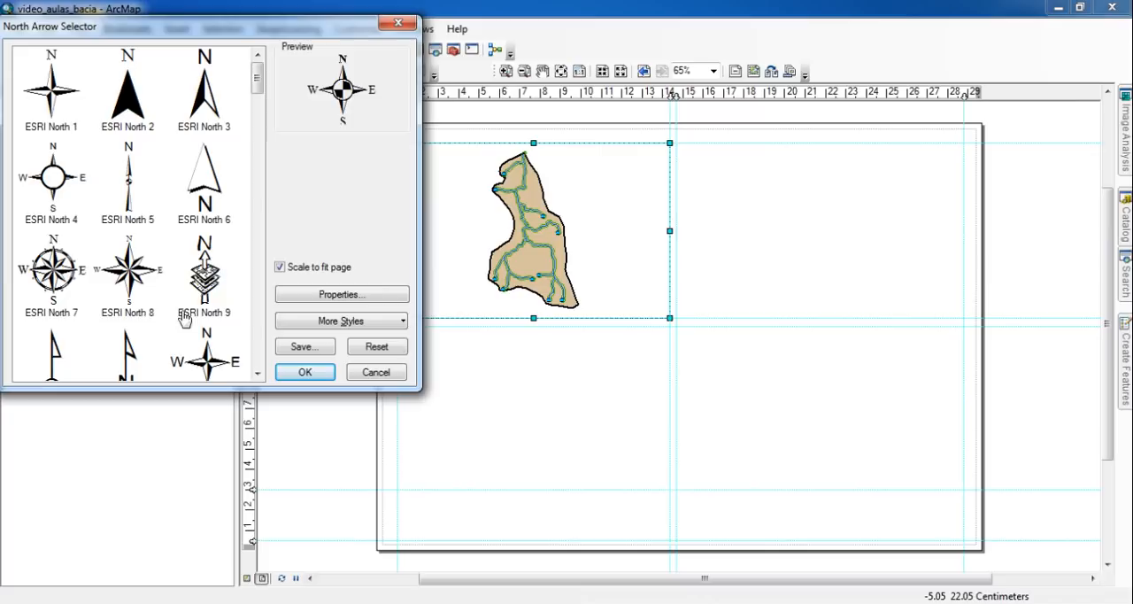
click(48, 276)
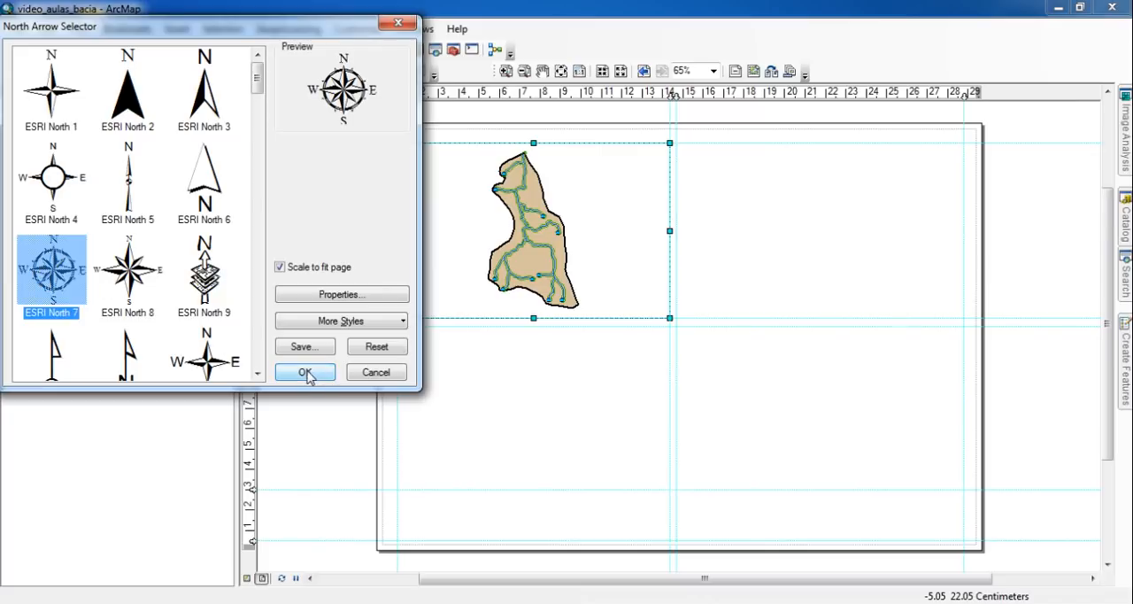
click(310, 373)
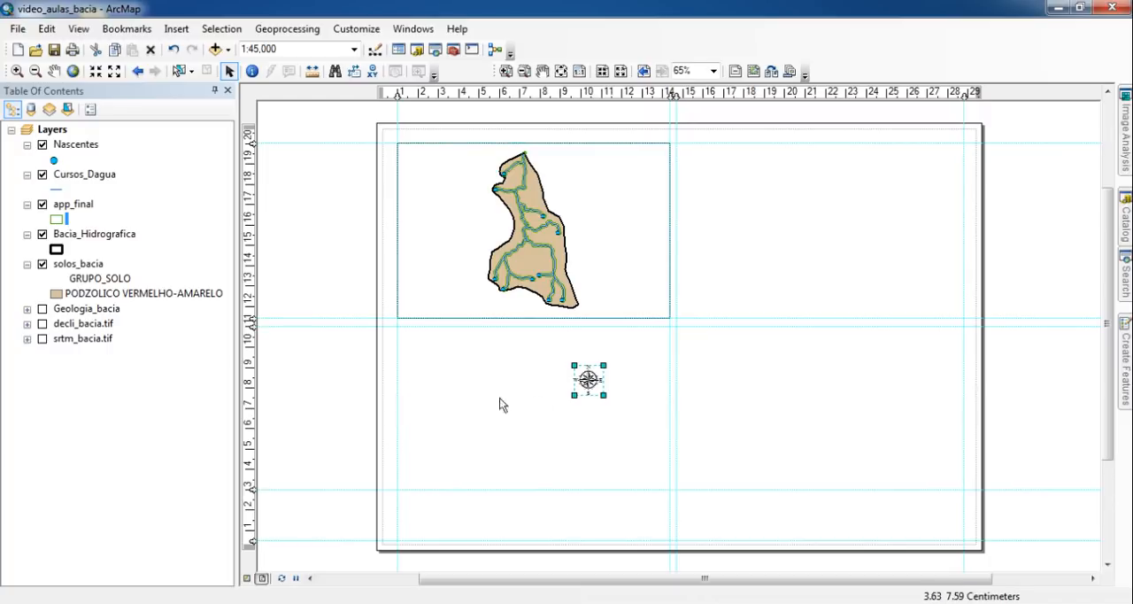
drag(590, 379, 419, 164)
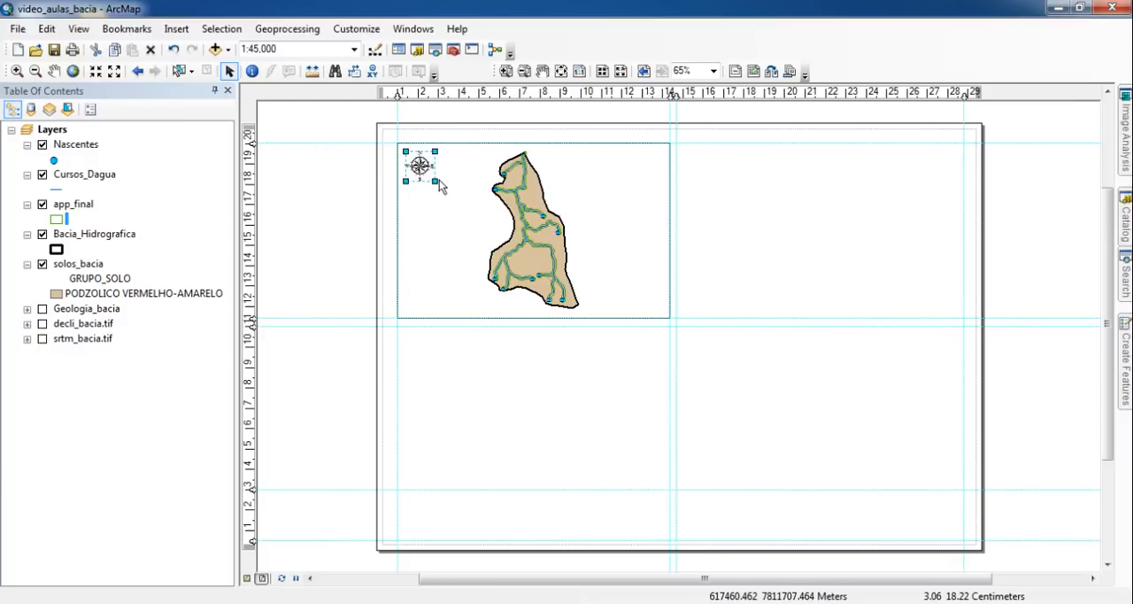
click(330, 222)
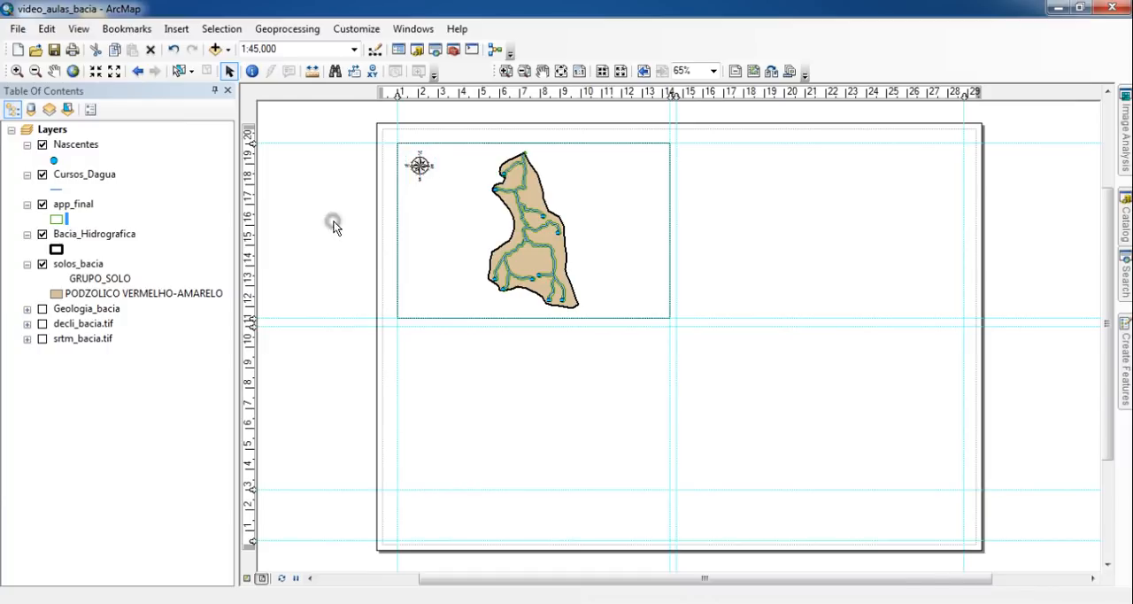
- Start a new measured grid for the Layers data frame, keeping the name Measured Grid
click(453, 210)
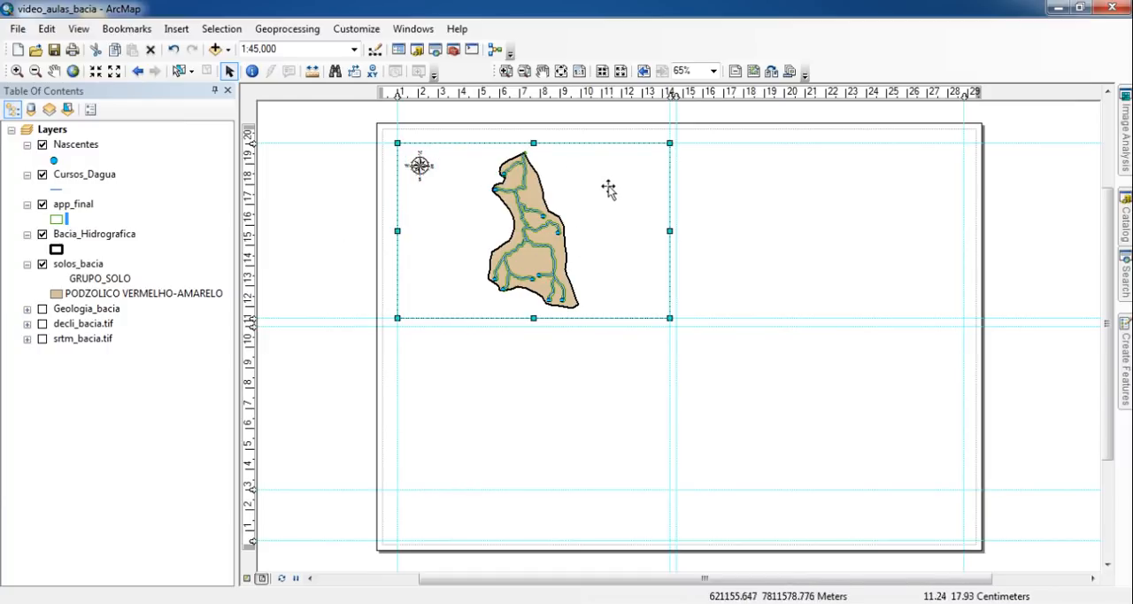
click(55, 133)
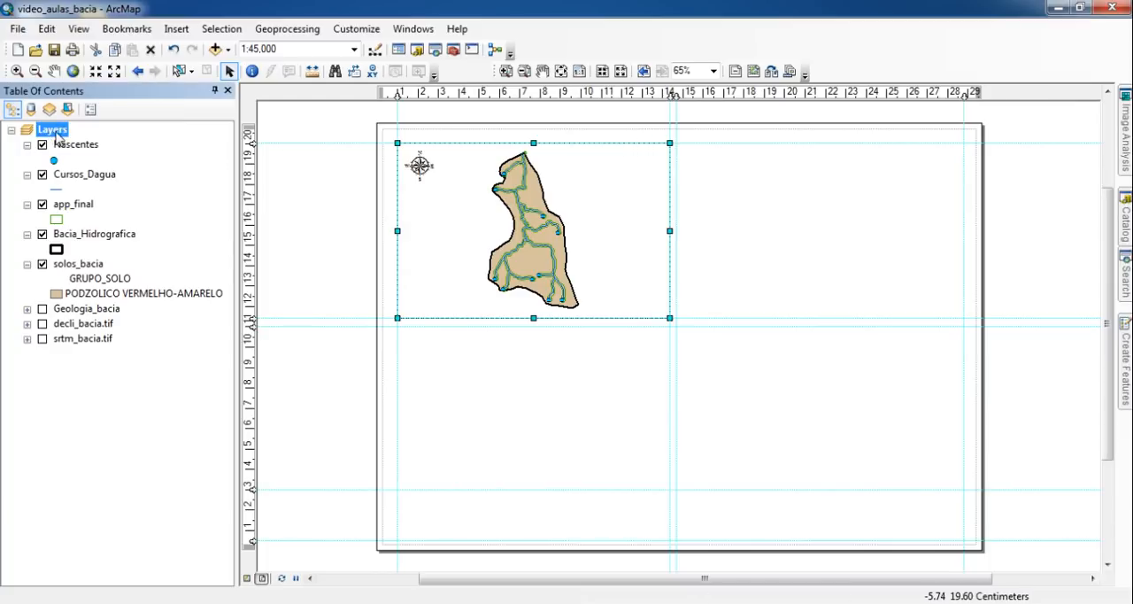
right_click(62, 131)
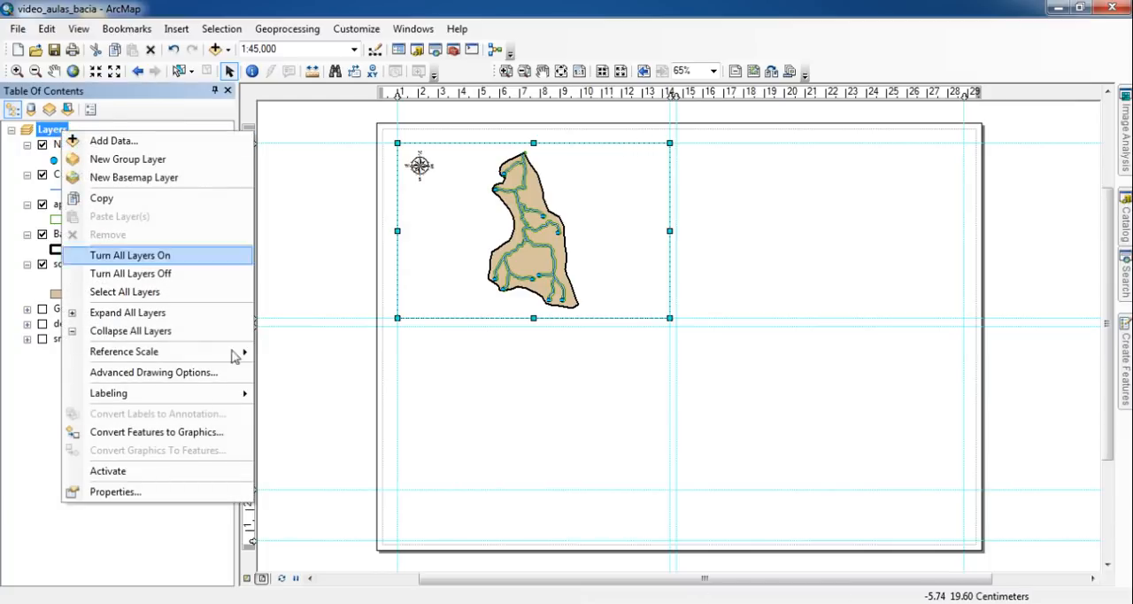
click(188, 493)
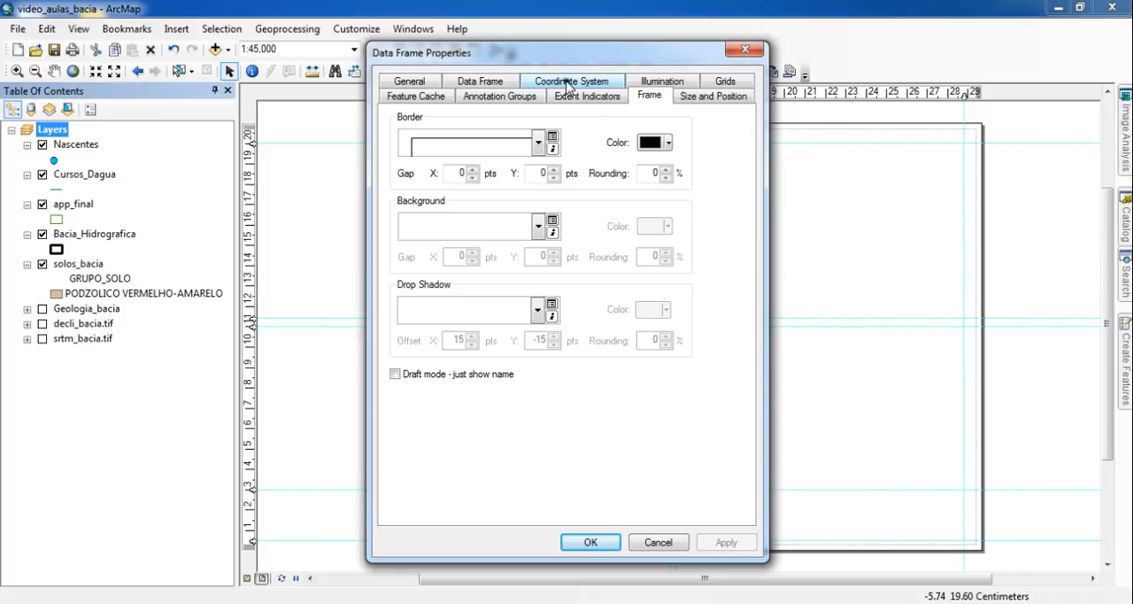
click(567, 84)
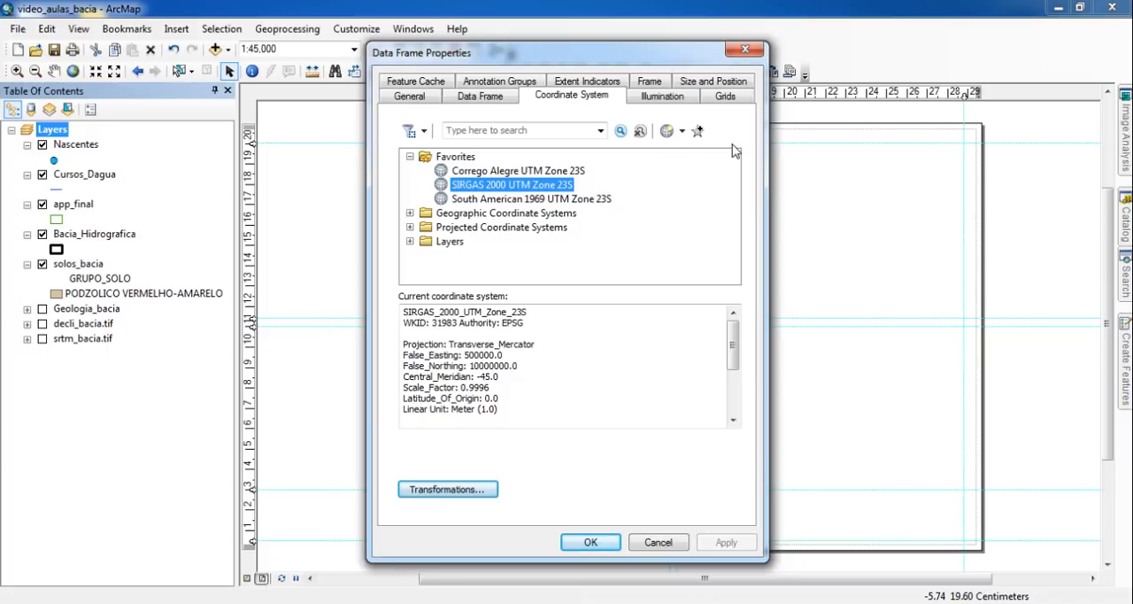
click(726, 98)
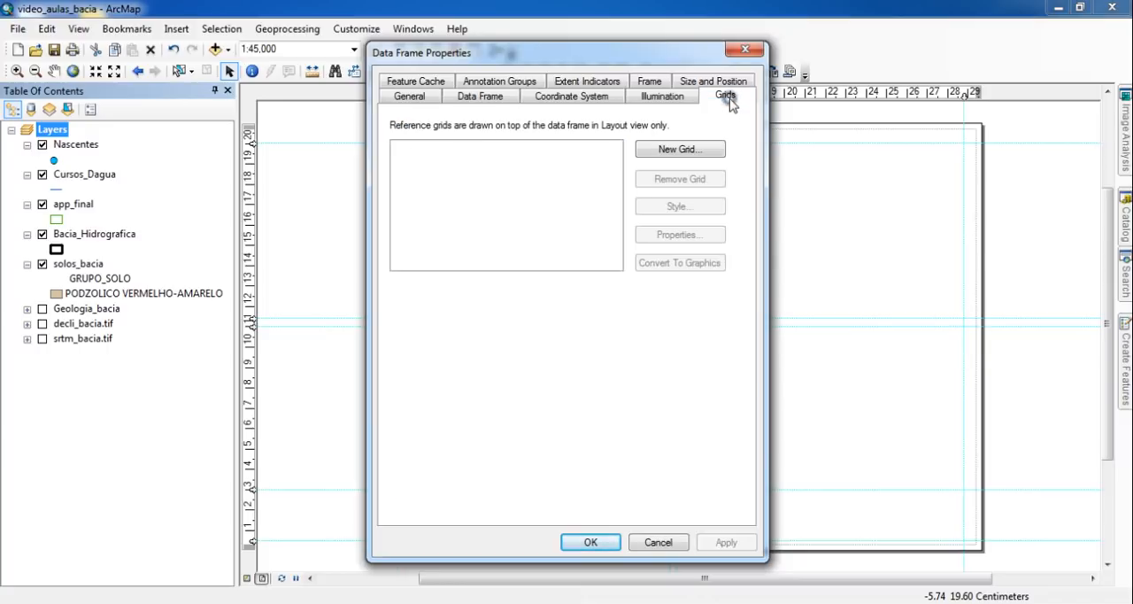
click(694, 152)
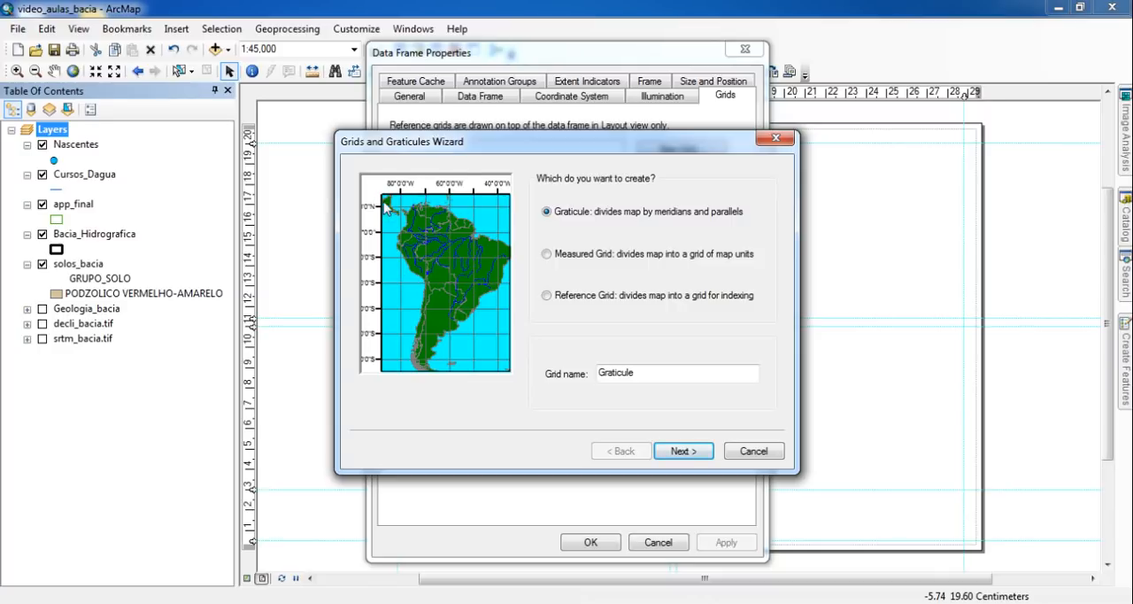
click(548, 255)
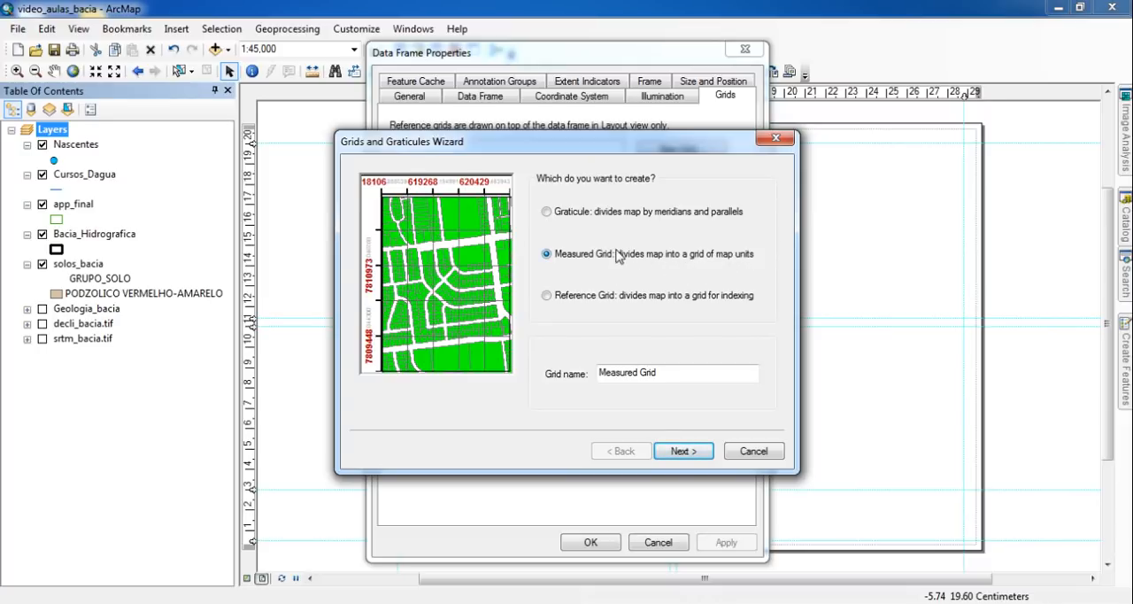
click(693, 452)
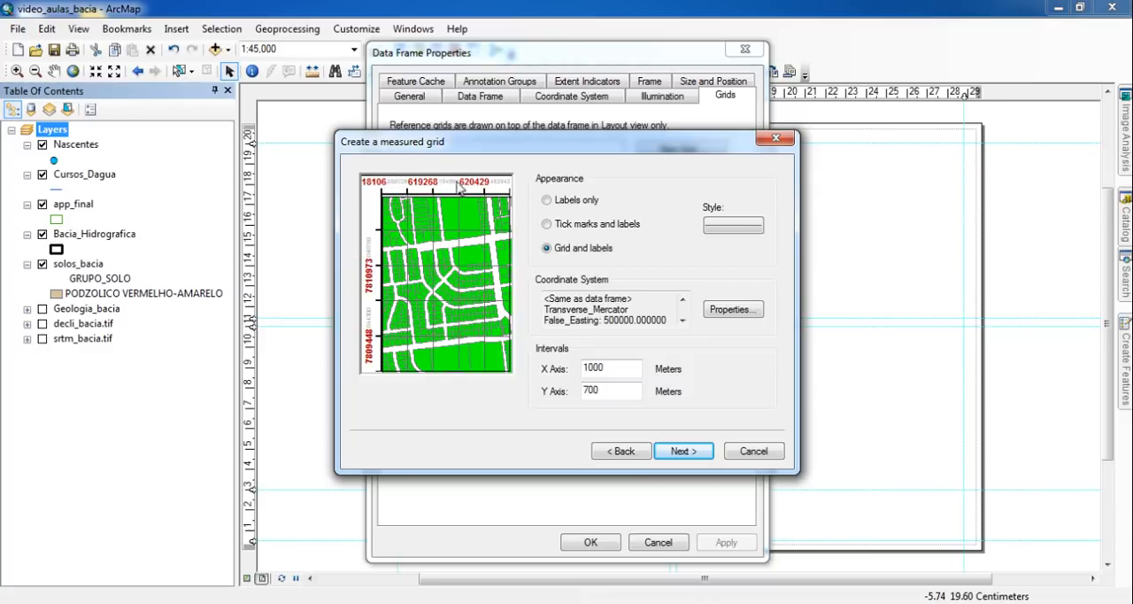
- Compare the measured grid's appearance options, keep grid and labels, and set the Y axis interval to 1000 meters
click(585, 226)
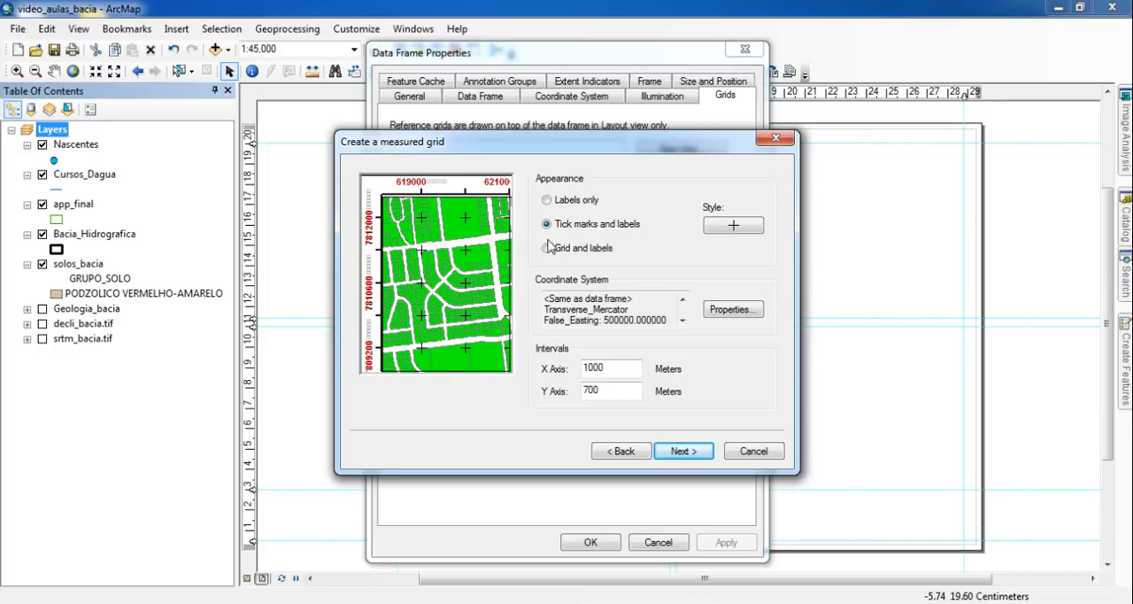
click(576, 201)
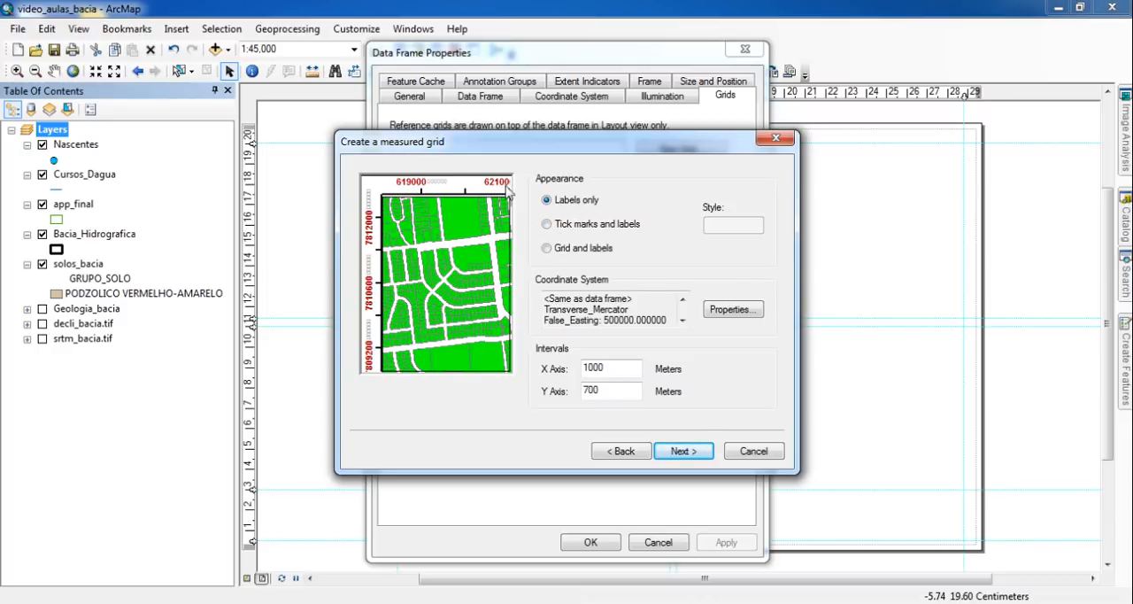
click(581, 251)
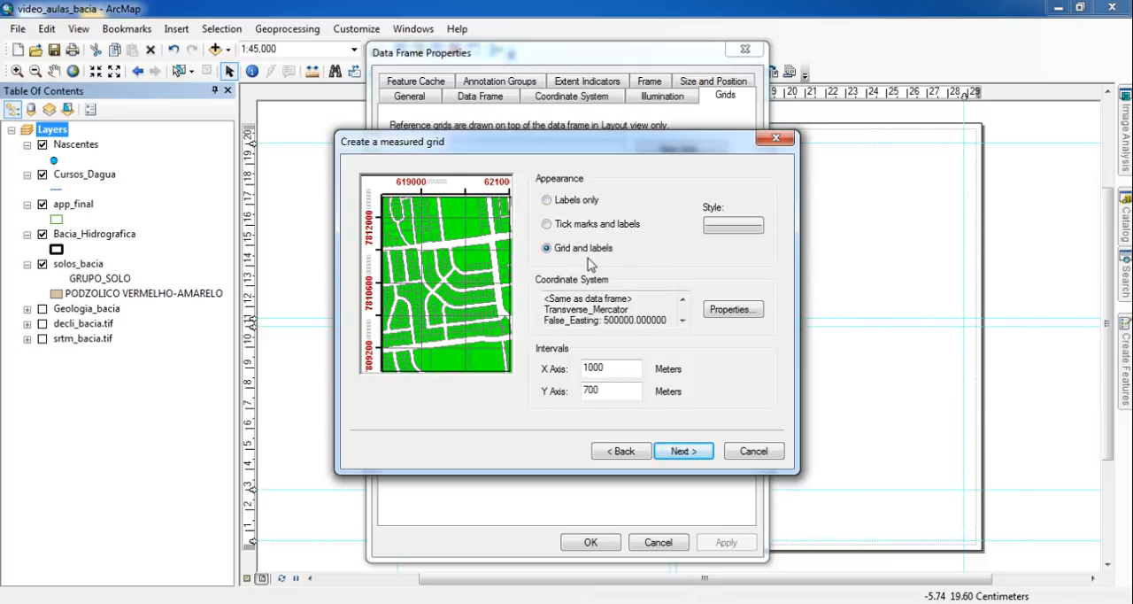
text(0)
double_click(622, 391)
text(1)
key(Tab)
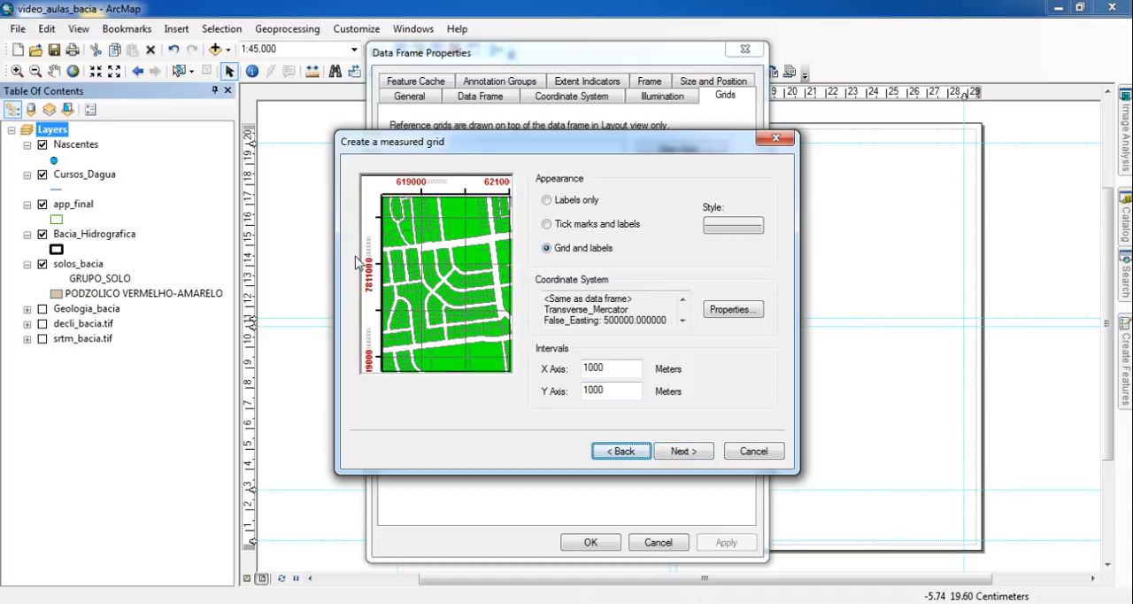
- Accept the default axes and label settings, finish the measured grid and apply it to the data frame
click(680, 452)
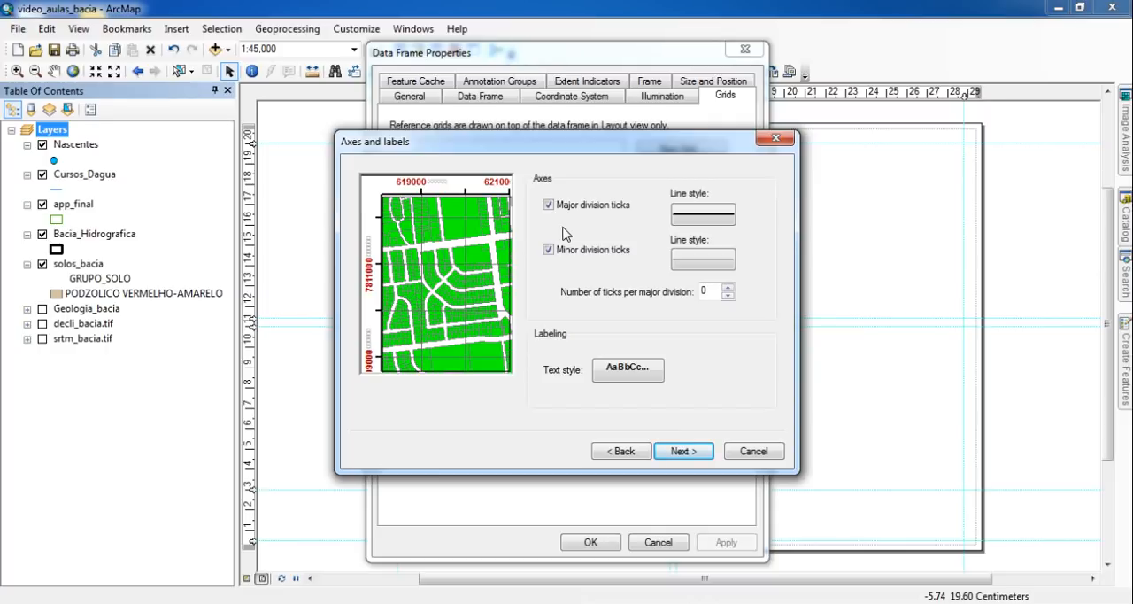
click(686, 454)
click(683, 452)
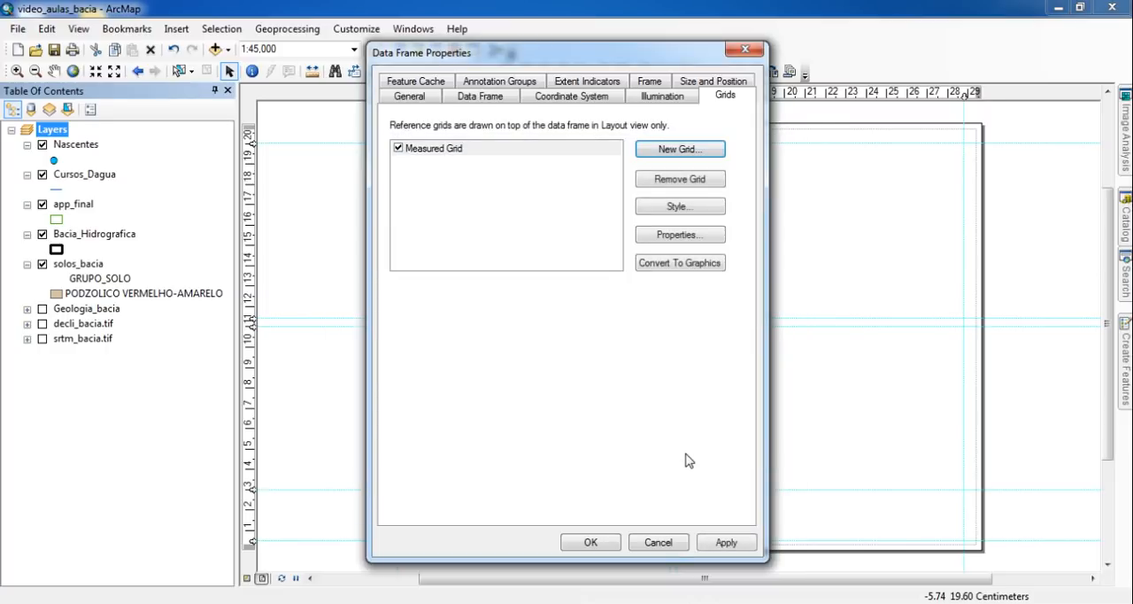
click(591, 543)
click(449, 350)
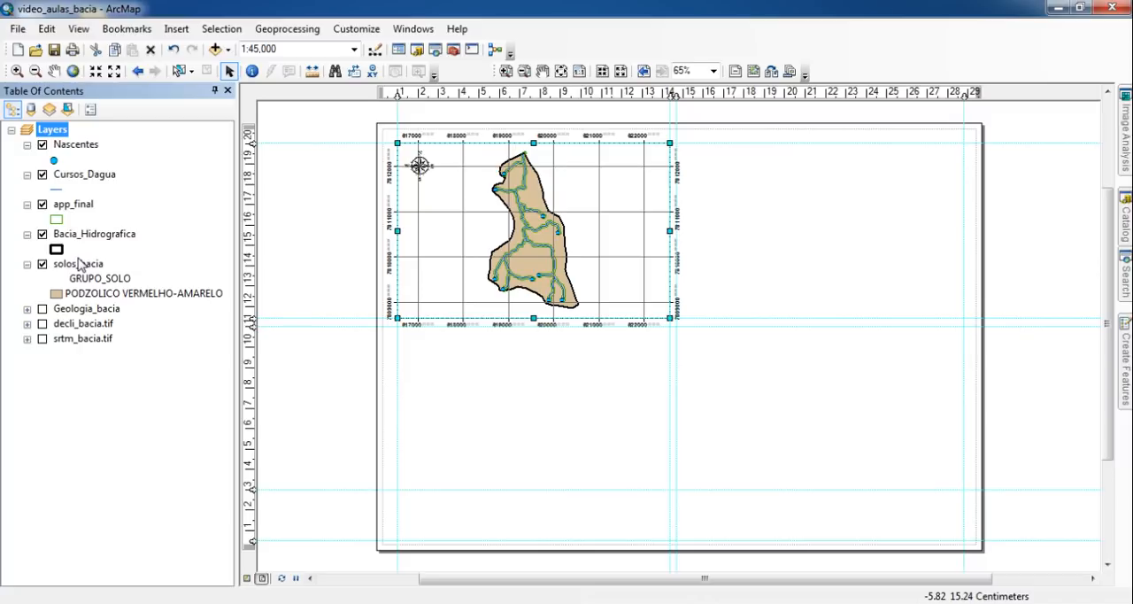
click(324, 174)
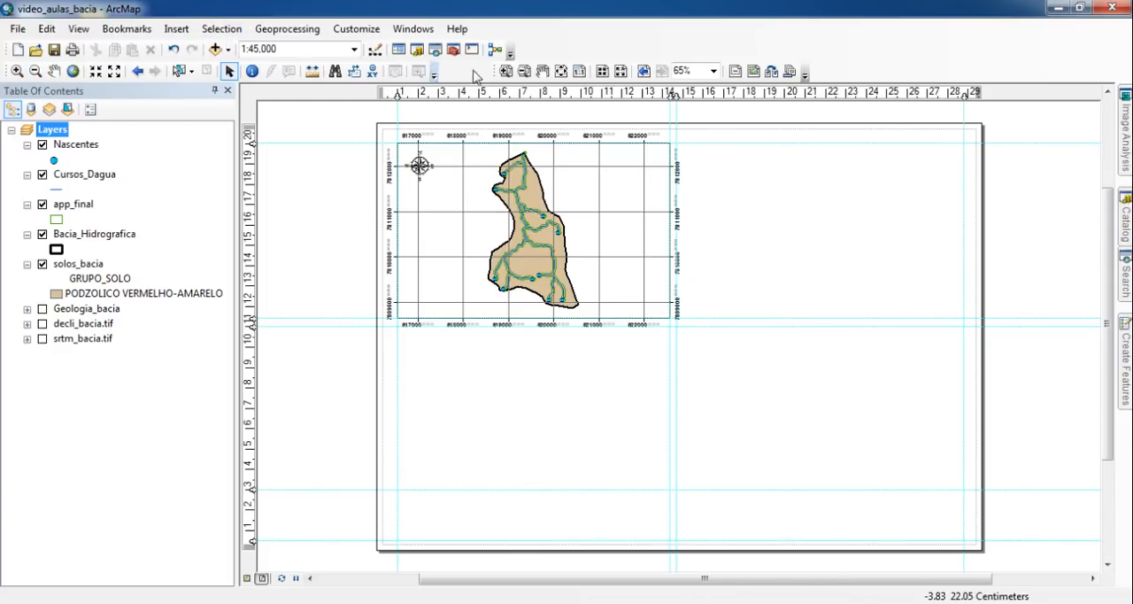
- Examine the grid's coordinate labels around the data frame's upper-left corner
click(507, 71)
drag(353, 117, 466, 219)
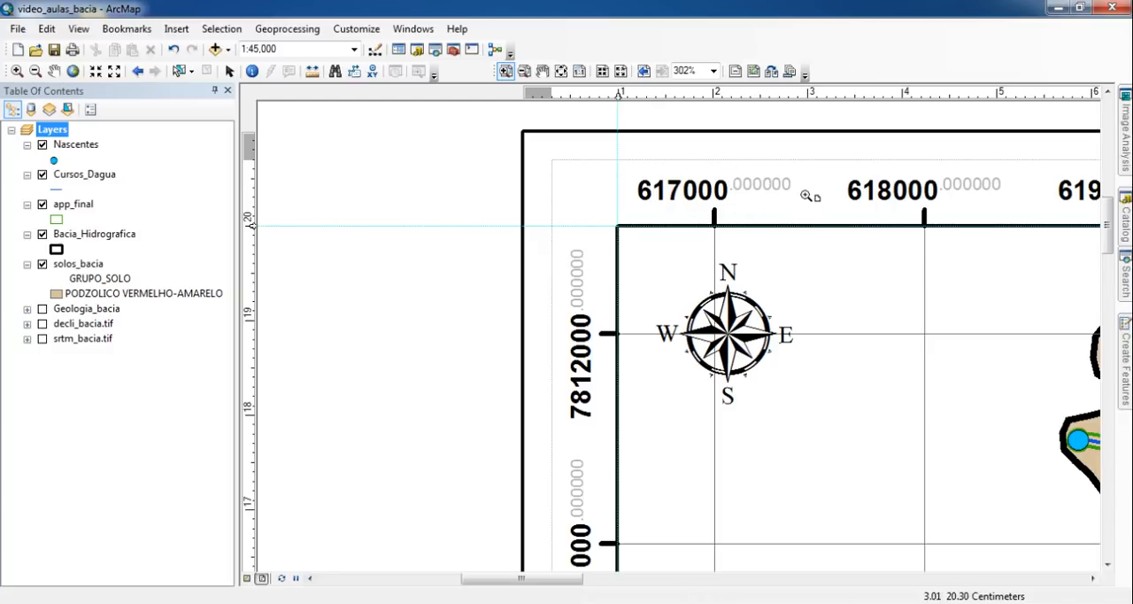
click(561, 71)
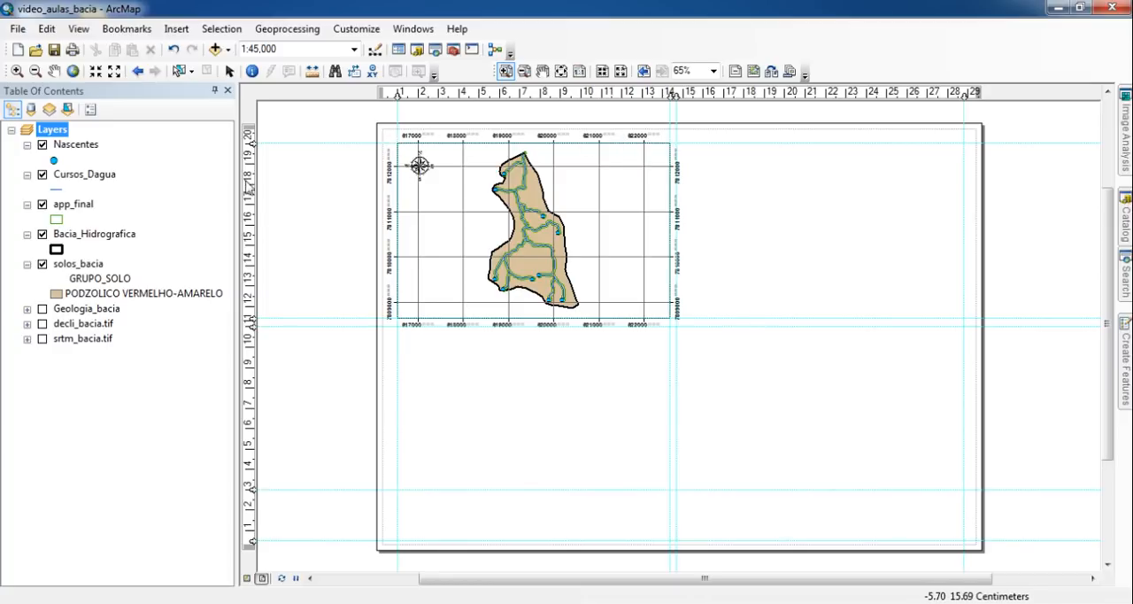
click(229, 71)
click(446, 212)
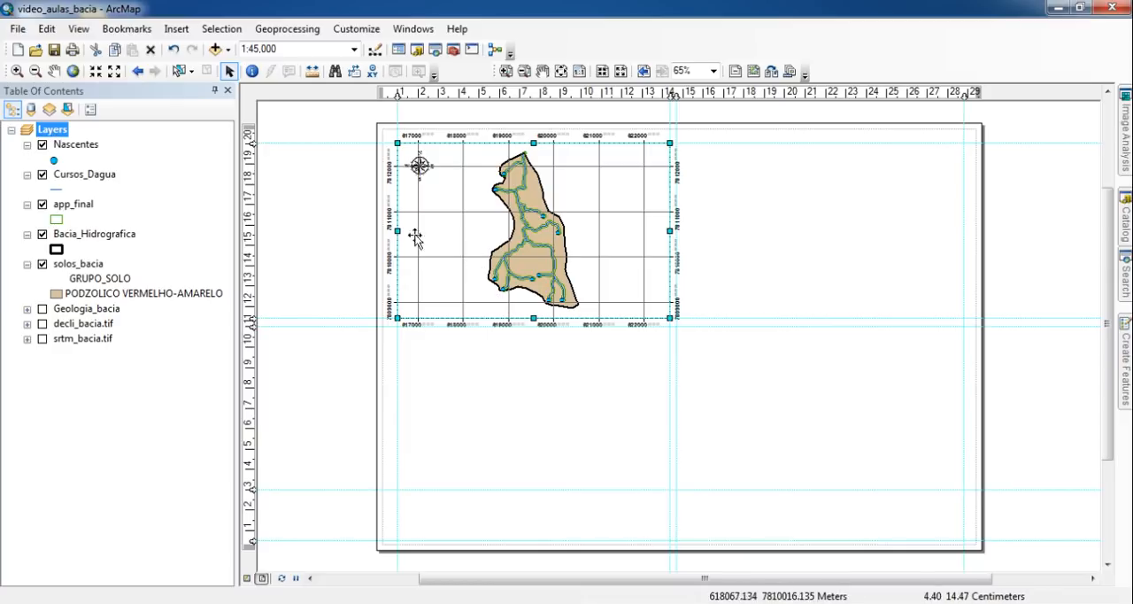
right_click(484, 233)
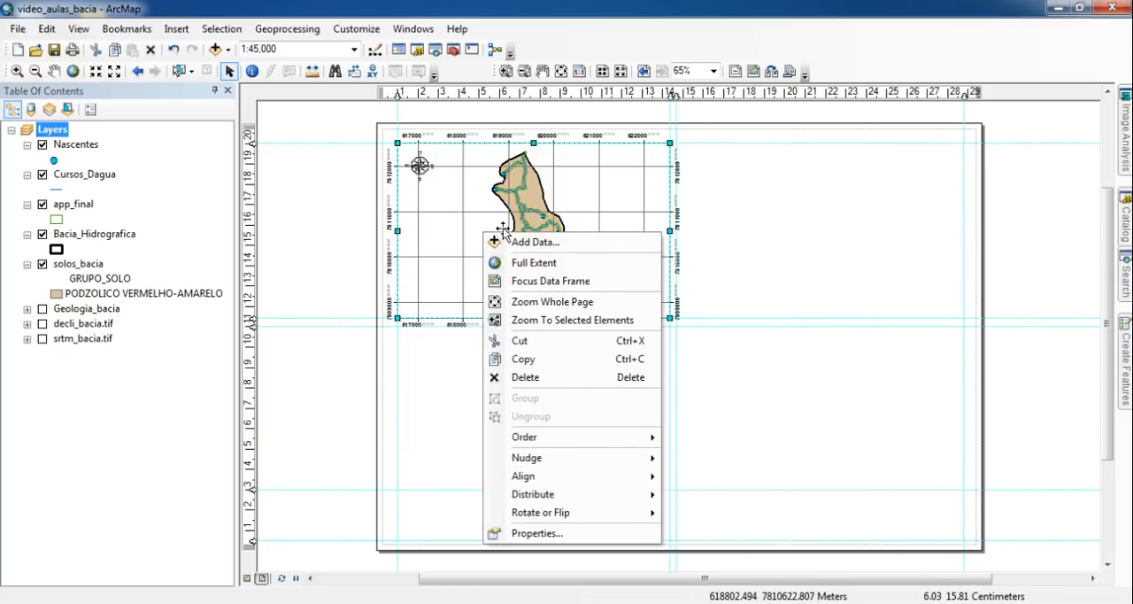
click(573, 533)
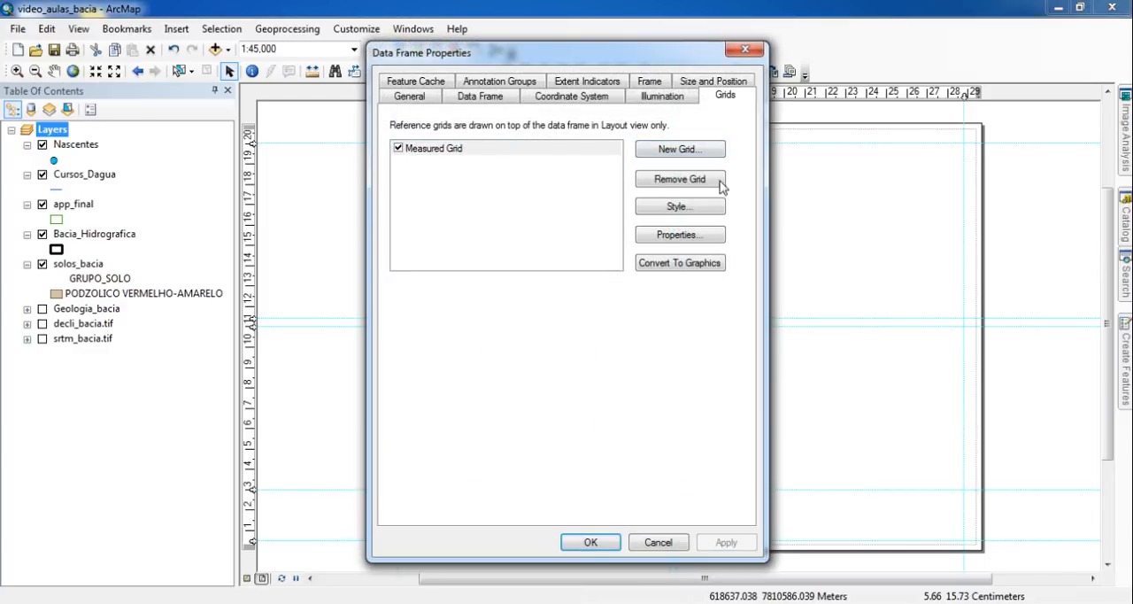
click(679, 236)
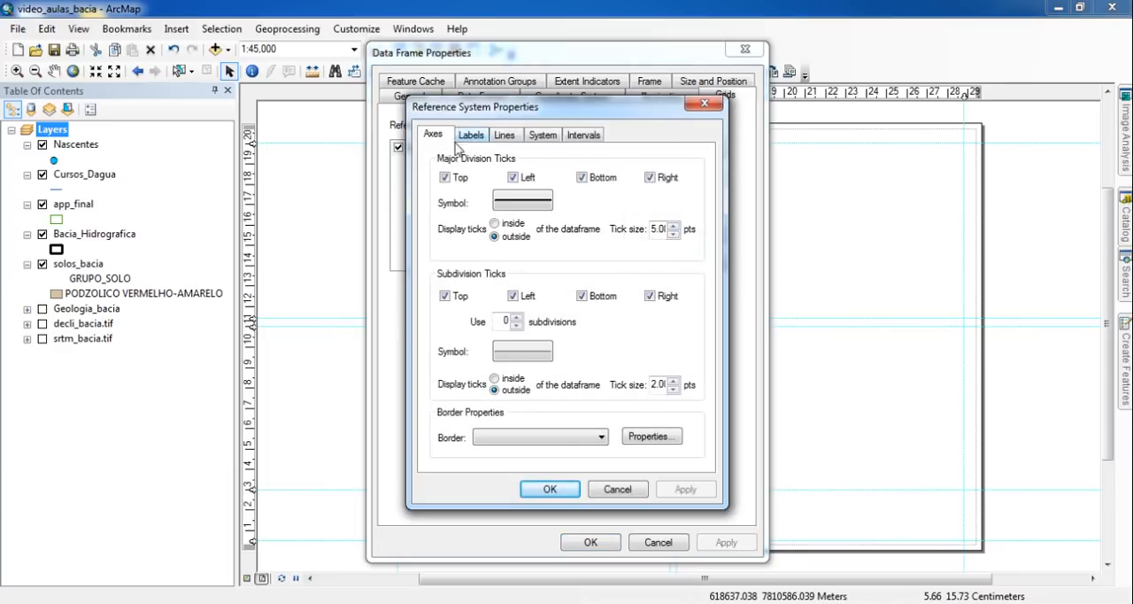
click(642, 494)
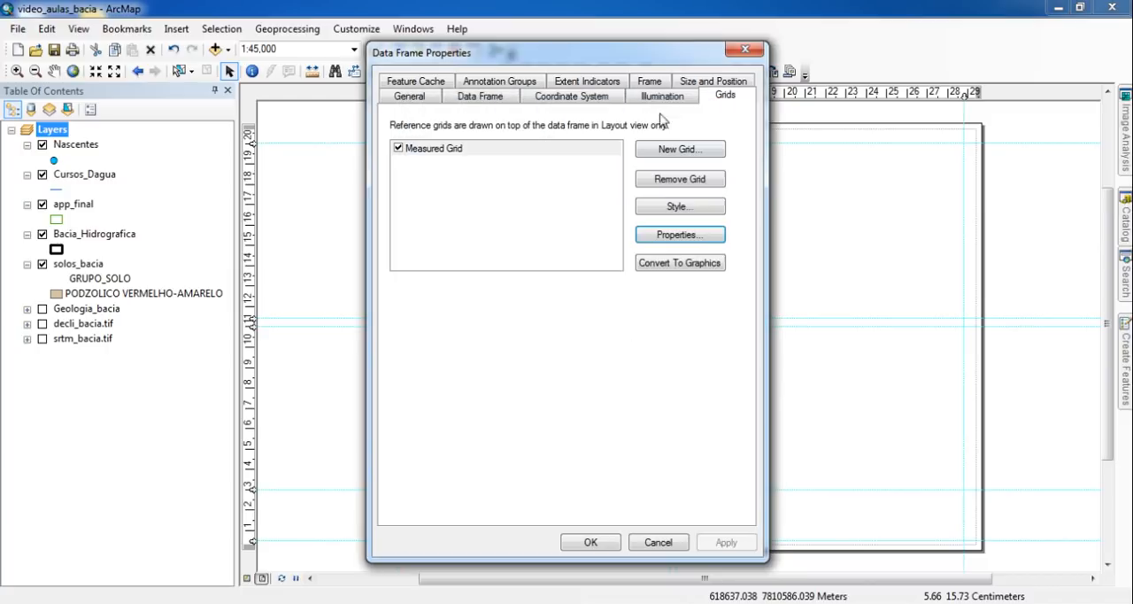
click(659, 543)
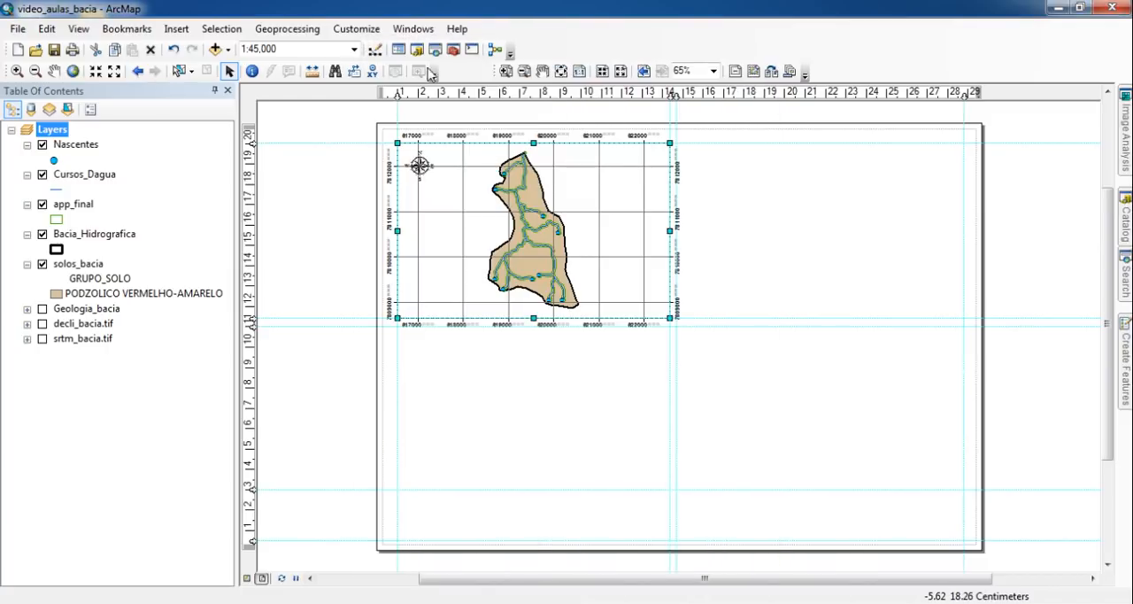
- Turn off the measured grid's major division ticks and axis labels on the bottom and right sides
click(506, 70)
drag(607, 110, 717, 205)
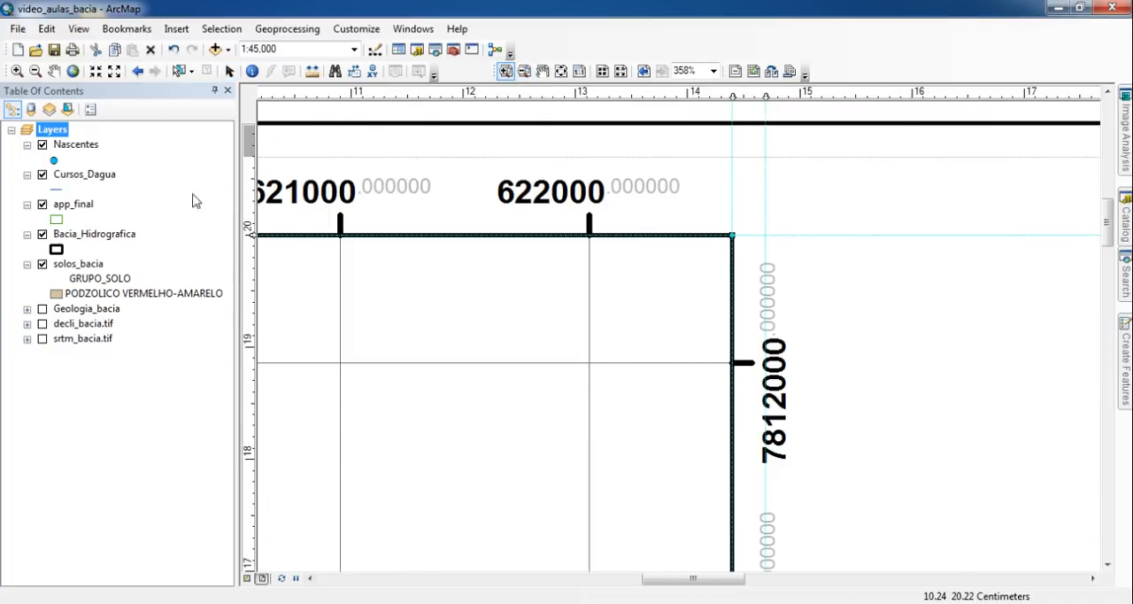
right_click(66, 130)
click(162, 490)
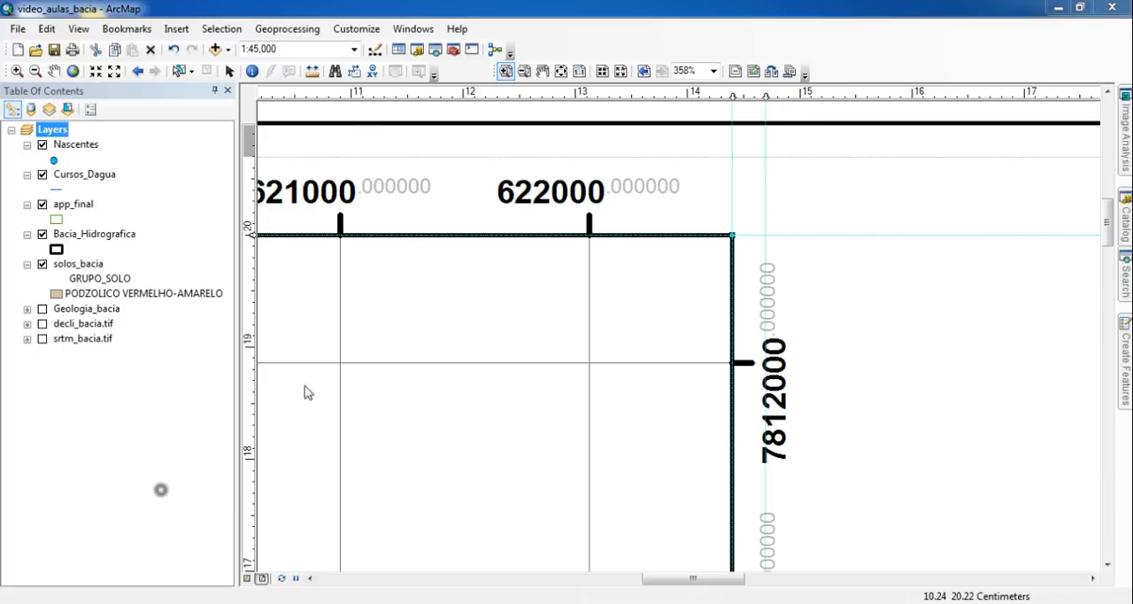
drag(585, 57, 225, 60)
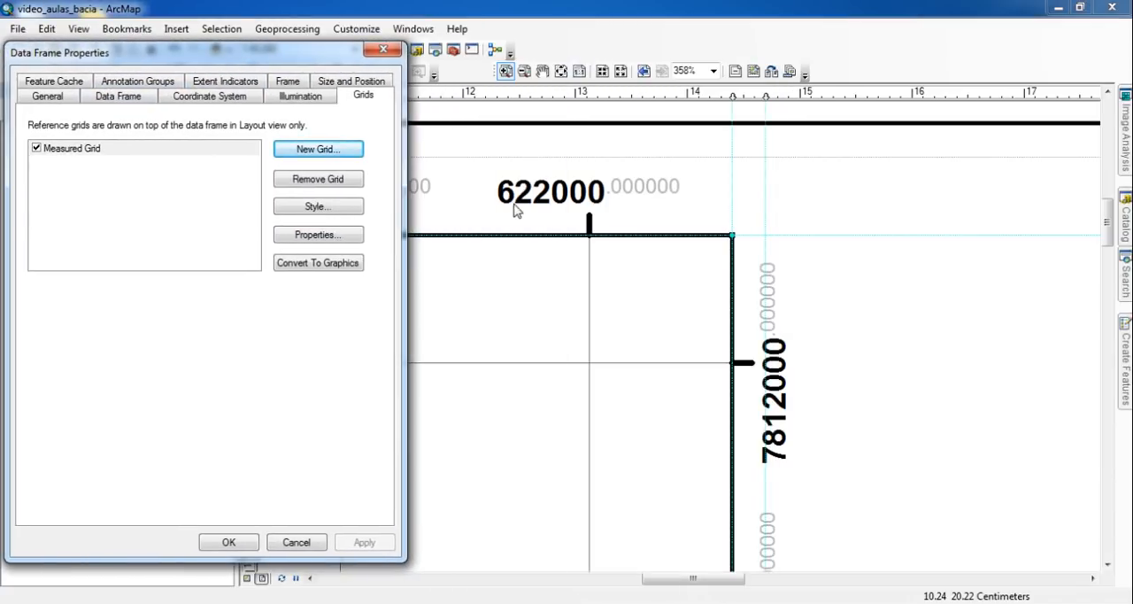
click(318, 234)
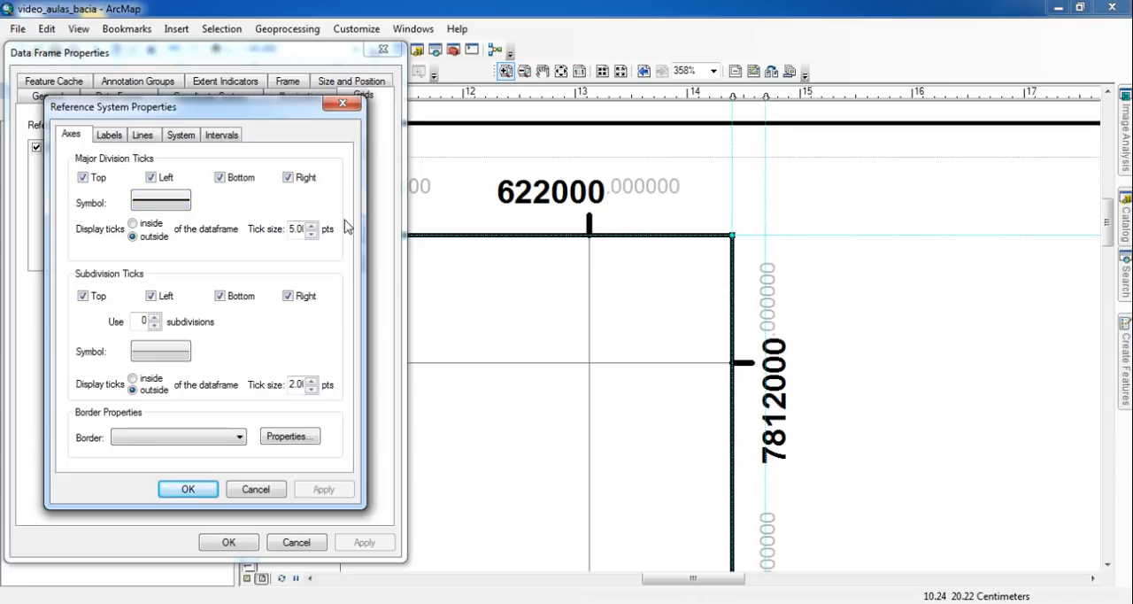
click(218, 178)
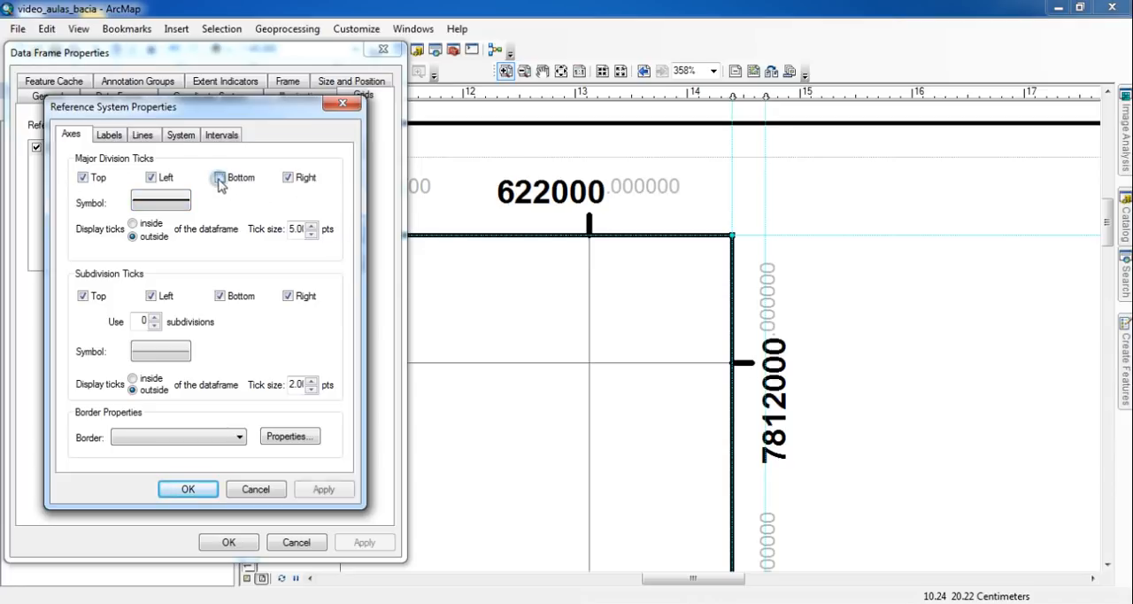
click(287, 179)
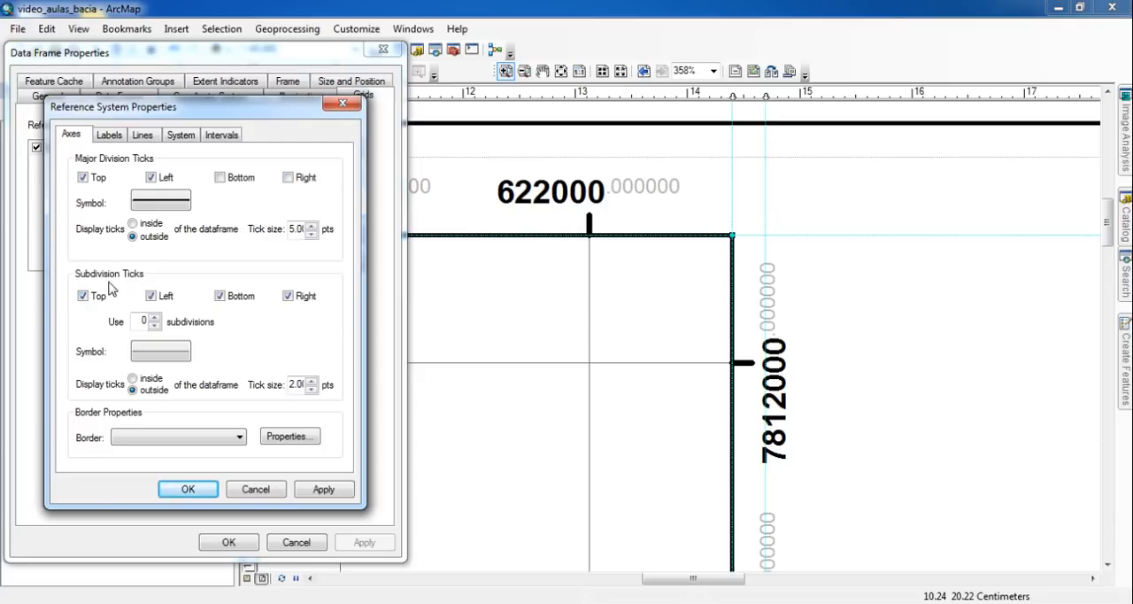
click(111, 137)
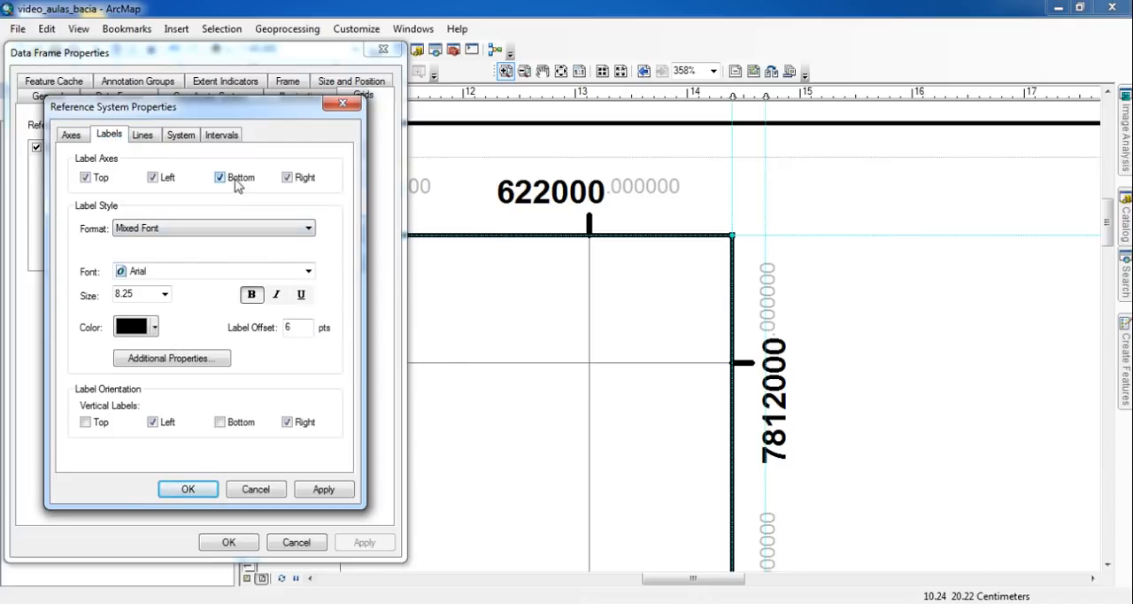
click(295, 179)
- Change the number of decimal places in the number format of the measured grid's mixed font labels
click(174, 359)
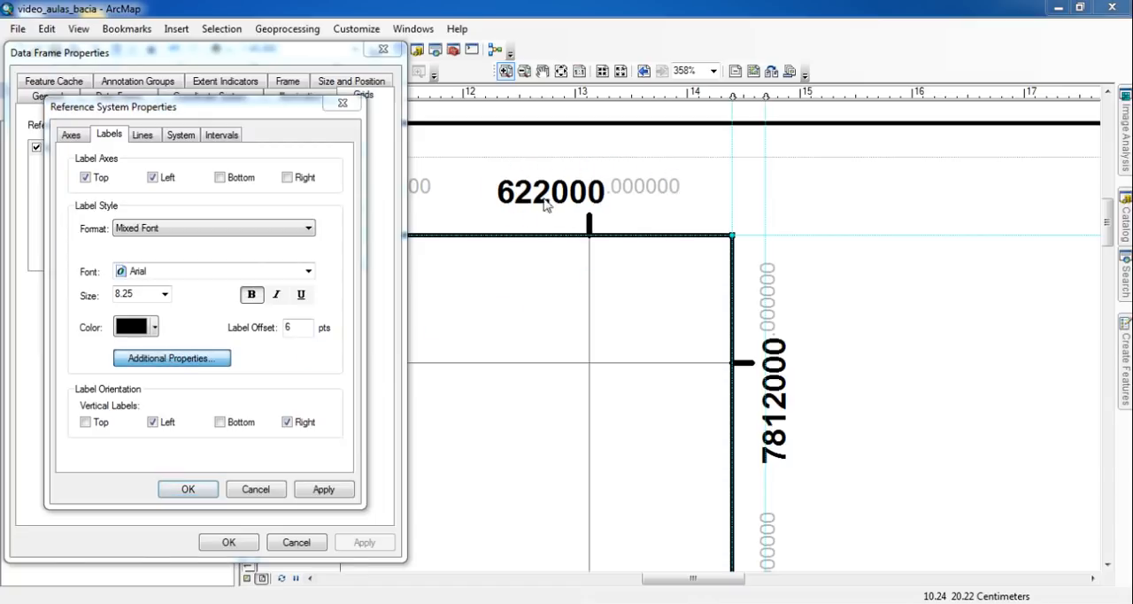
drag(210, 178, 350, 173)
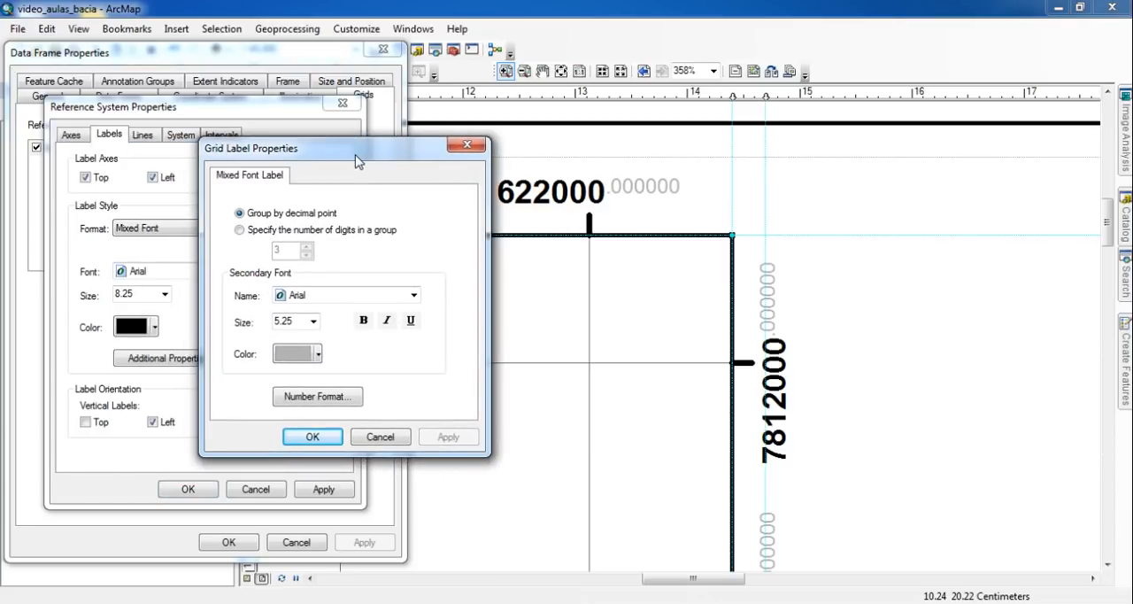
click(317, 398)
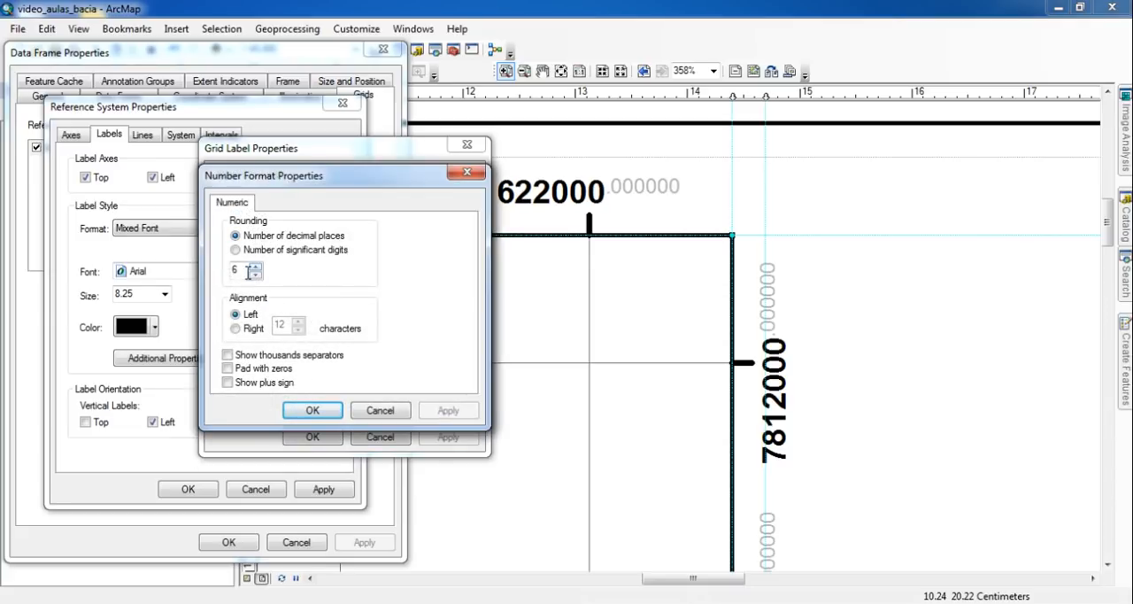
double_click(236, 270)
click(313, 411)
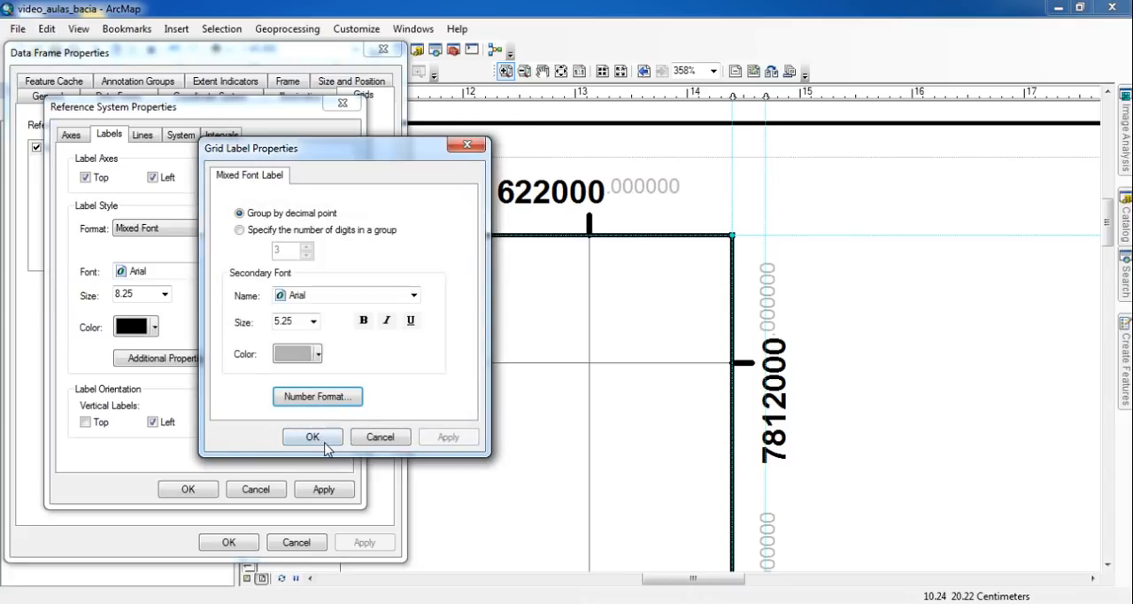
- Confirm the label format, review the measured grid's line, coordinate system and interval settings, and apply the revised grid to the data frame
click(320, 447)
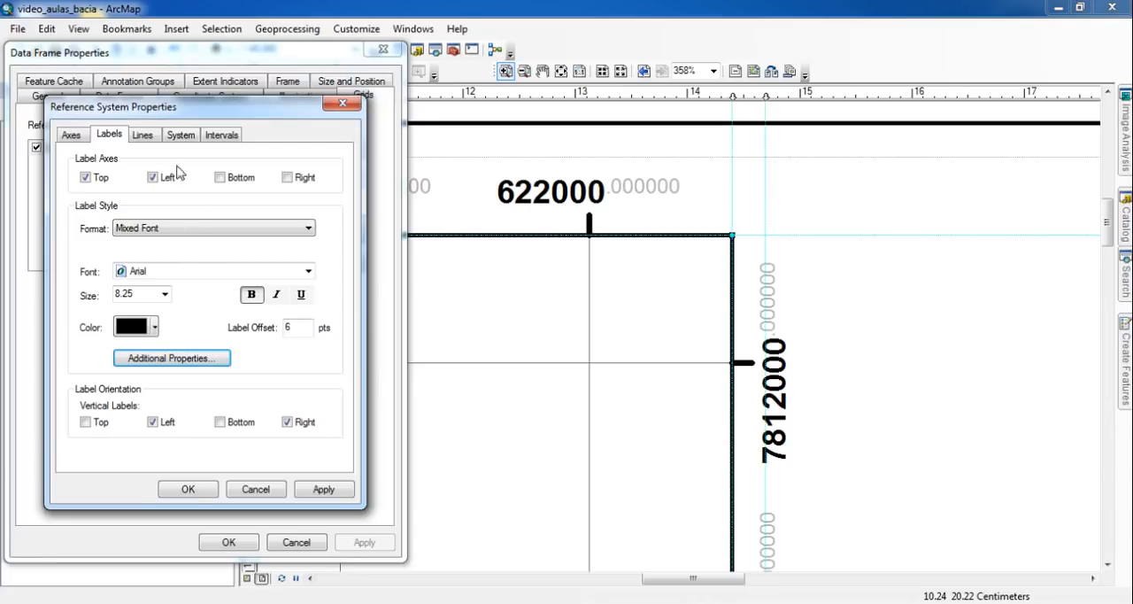
click(145, 140)
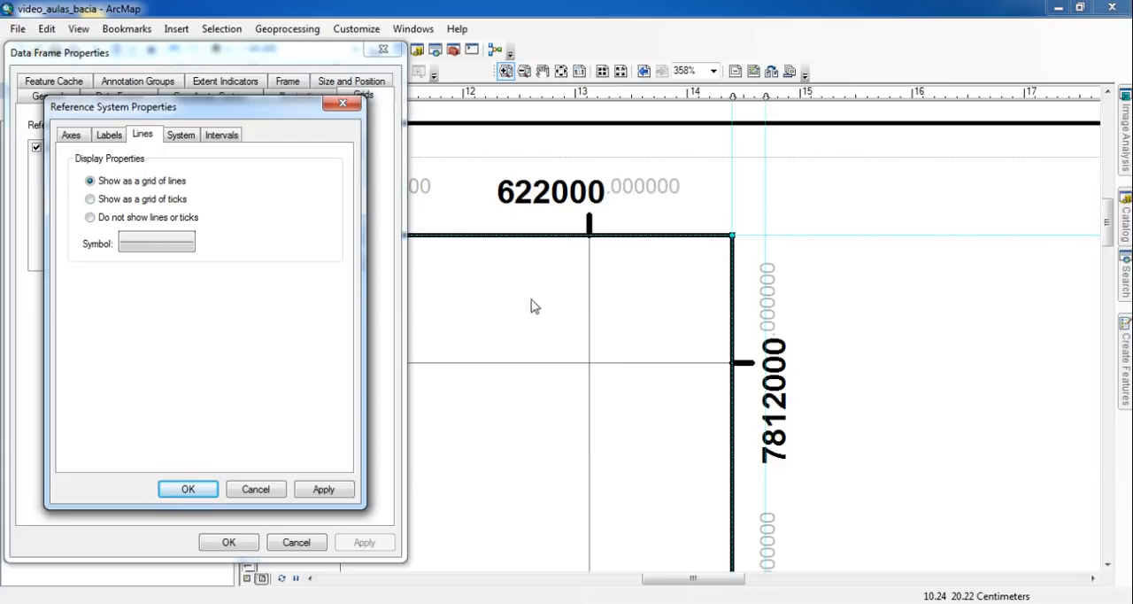
click(181, 137)
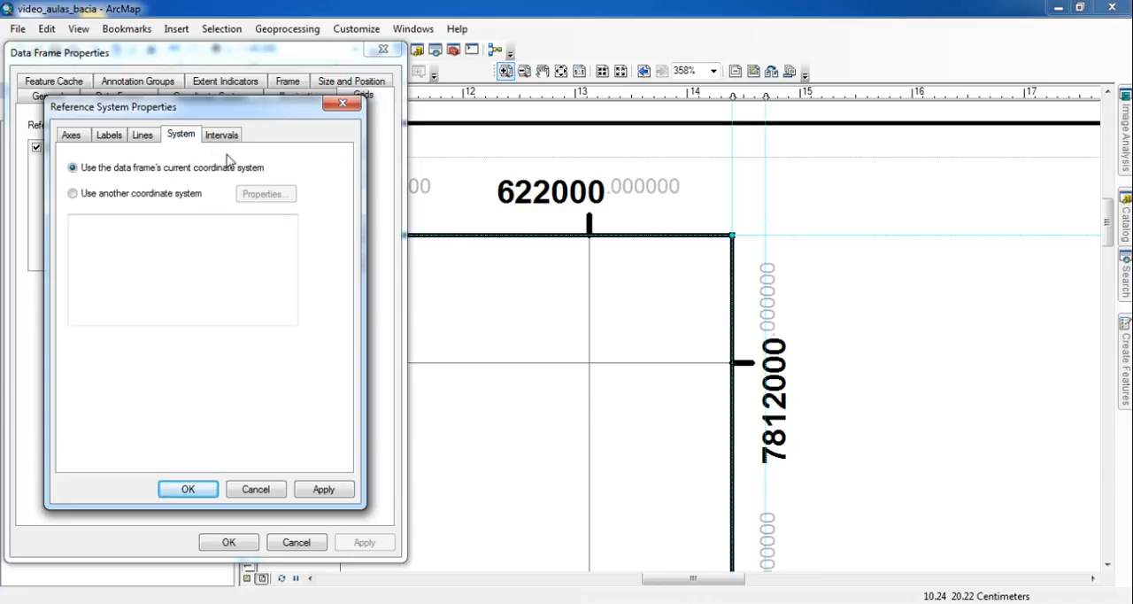
click(223, 137)
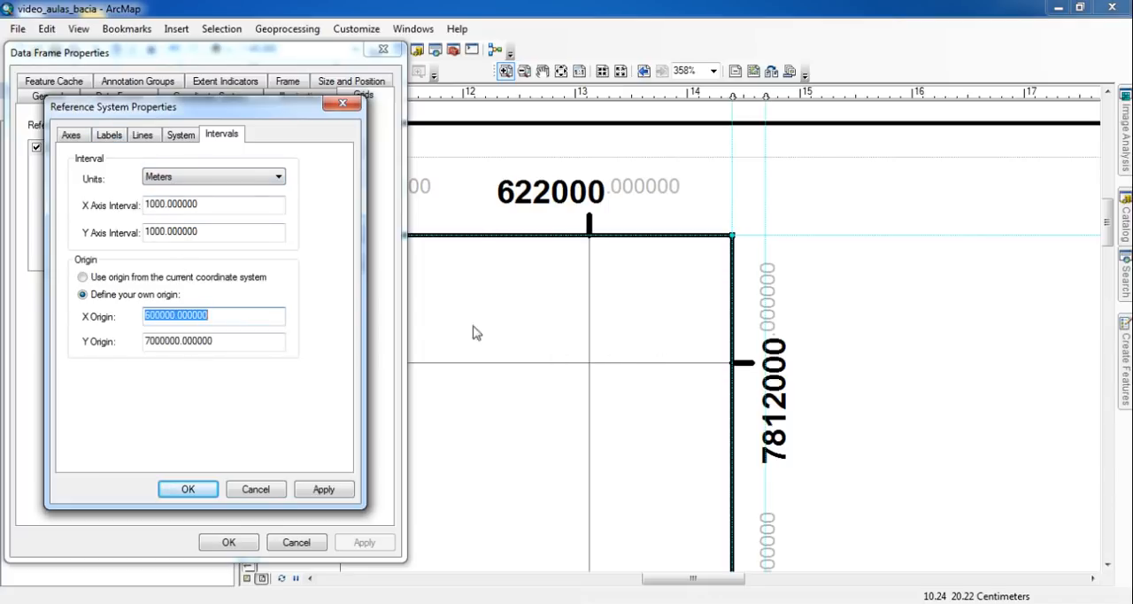
click(114, 135)
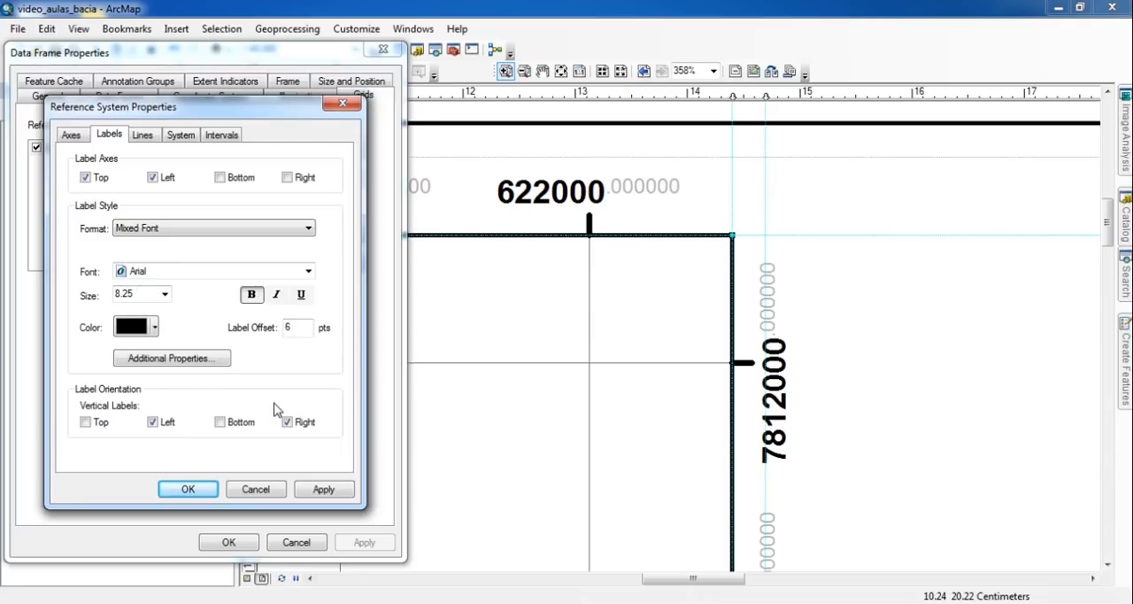
click(194, 492)
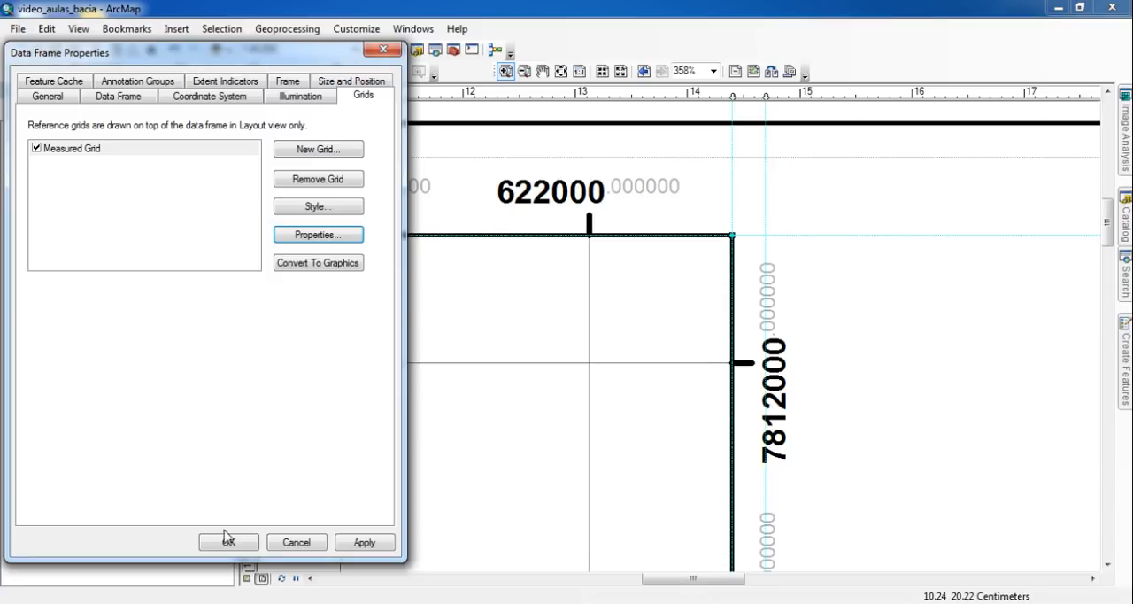
click(228, 543)
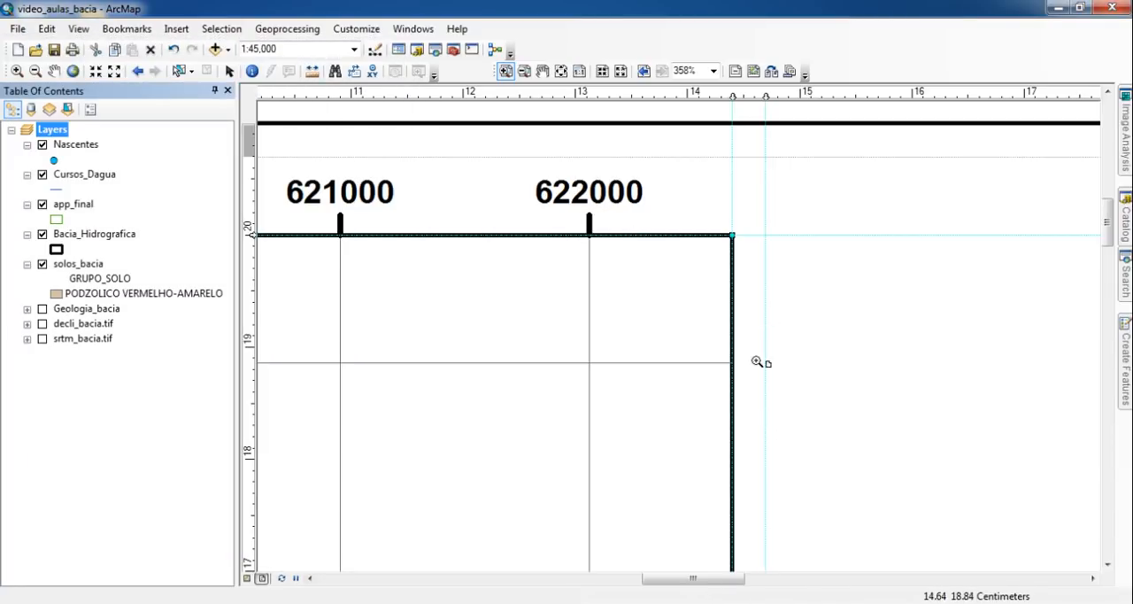
- Turn on the Geologia_bacia, decli_bacia.tif and srtm_bacia.tif layers
click(579, 72)
drag(660, 221, 653, 198)
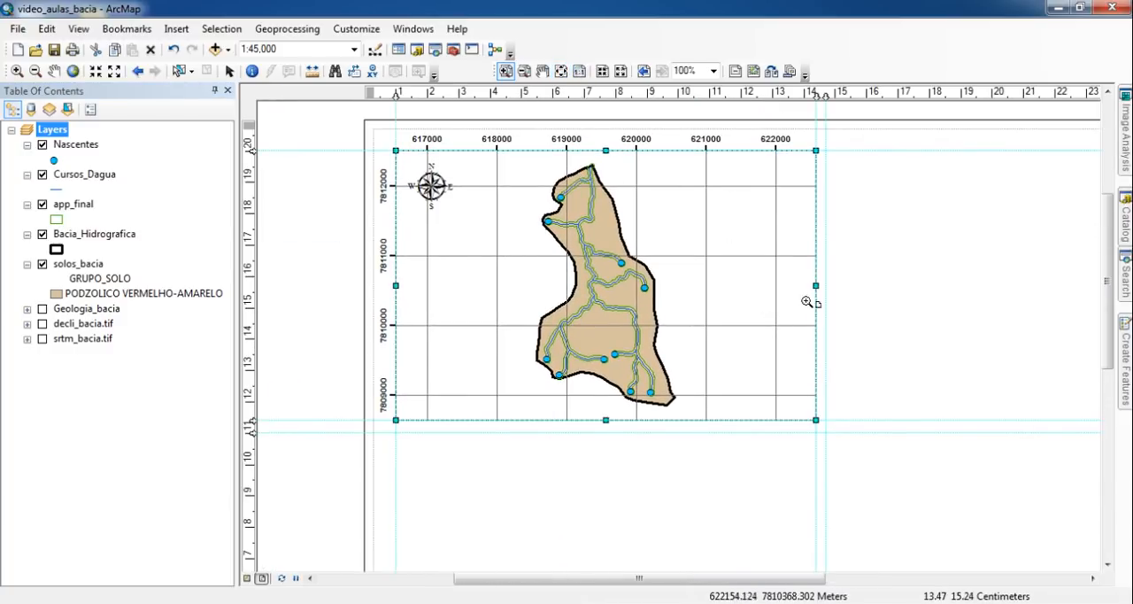
click(229, 73)
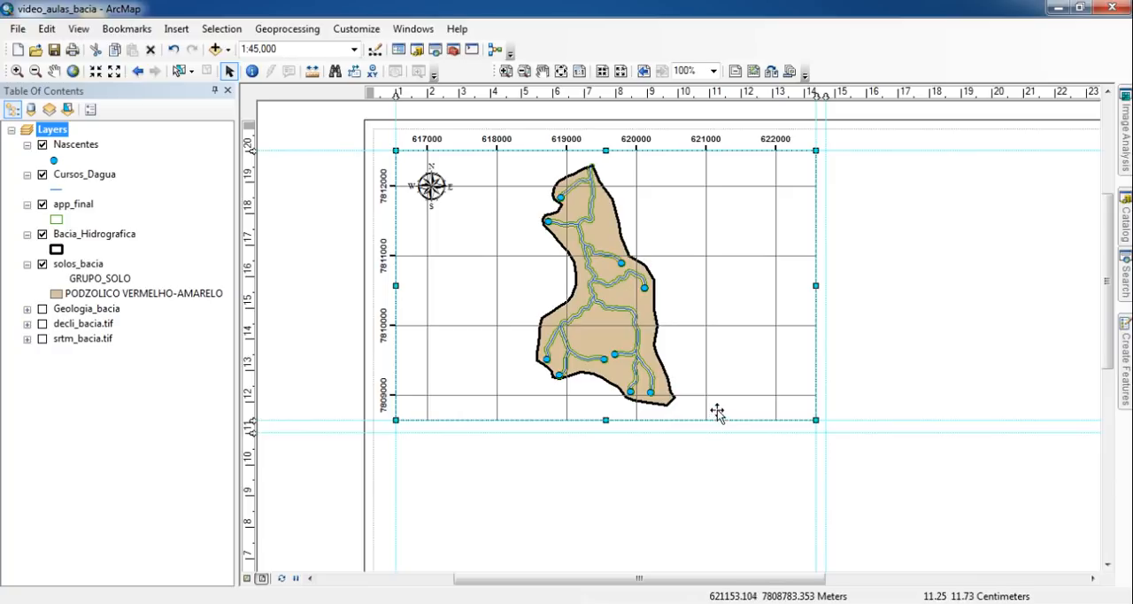
click(561, 71)
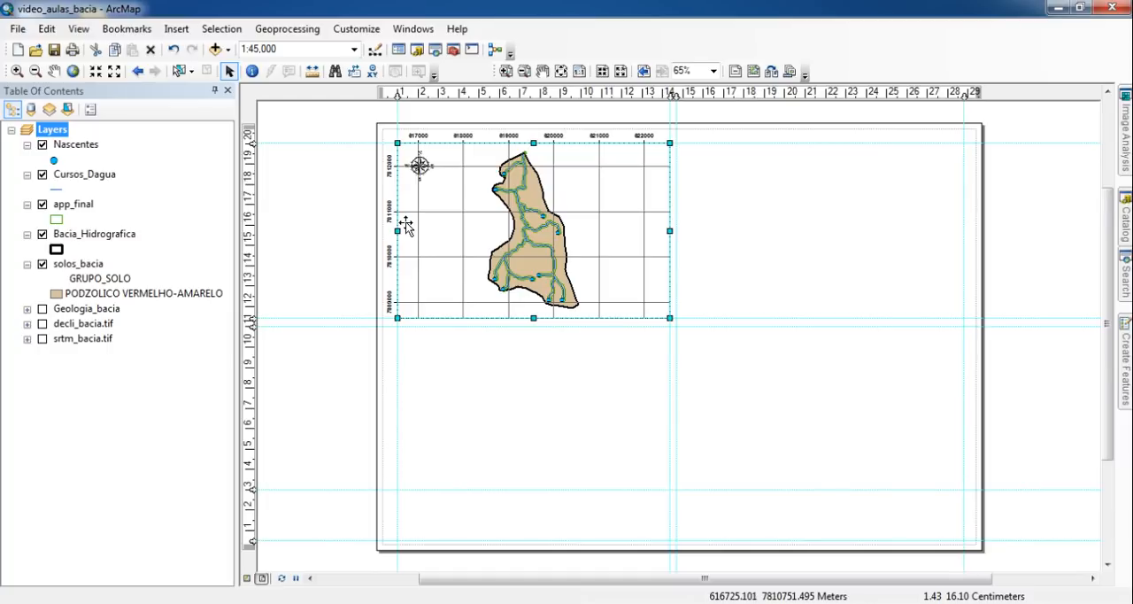
click(42, 308)
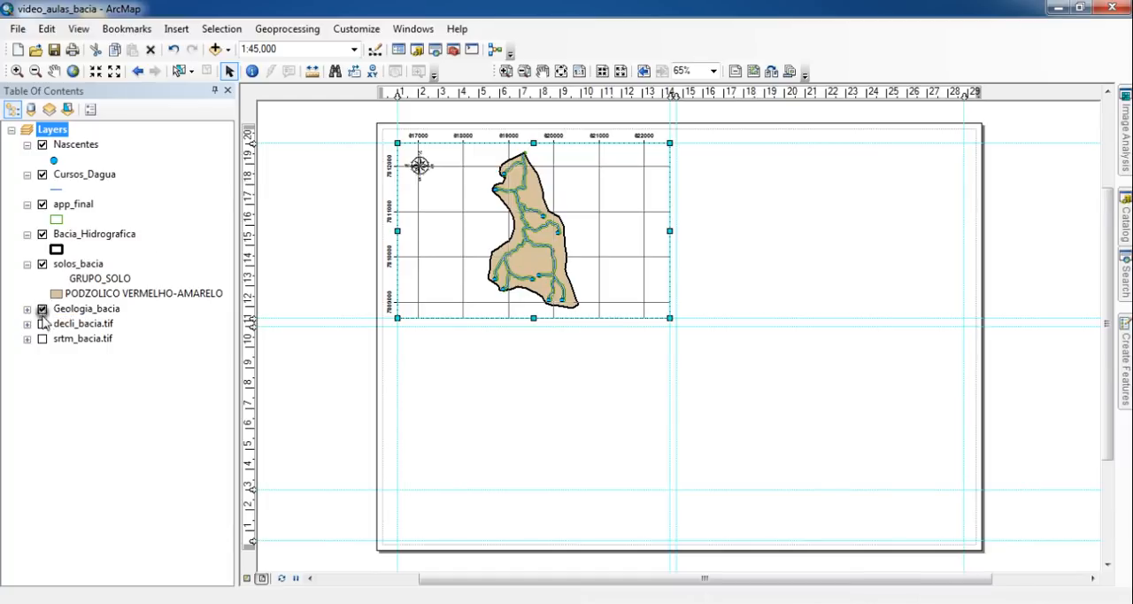
click(41, 323)
click(42, 338)
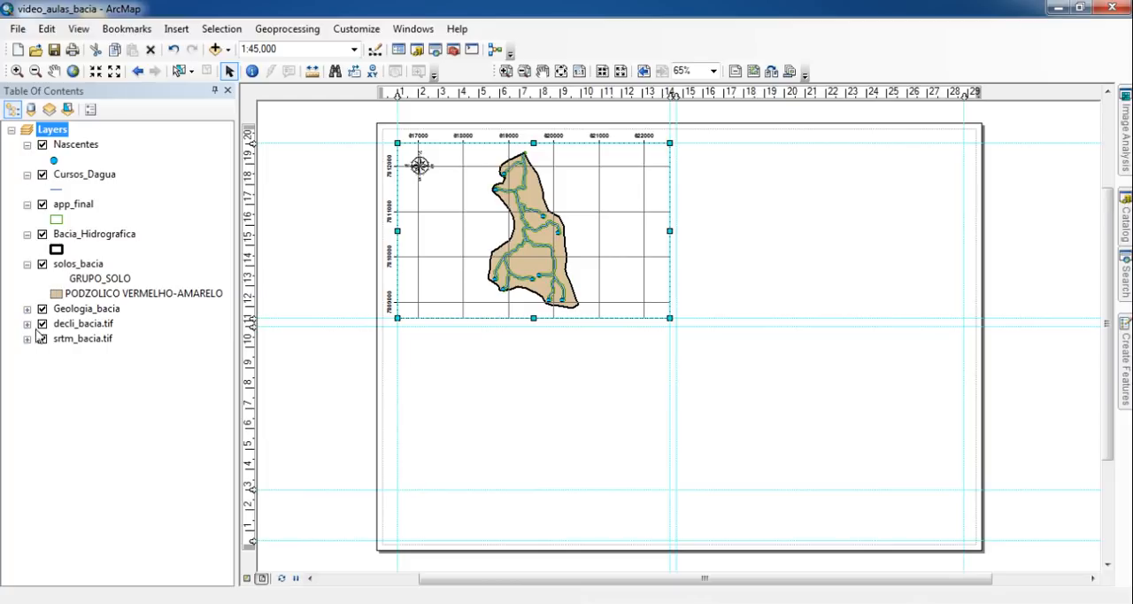
- Start inserting a one-column legend that includes all eight map layers
click(178, 32)
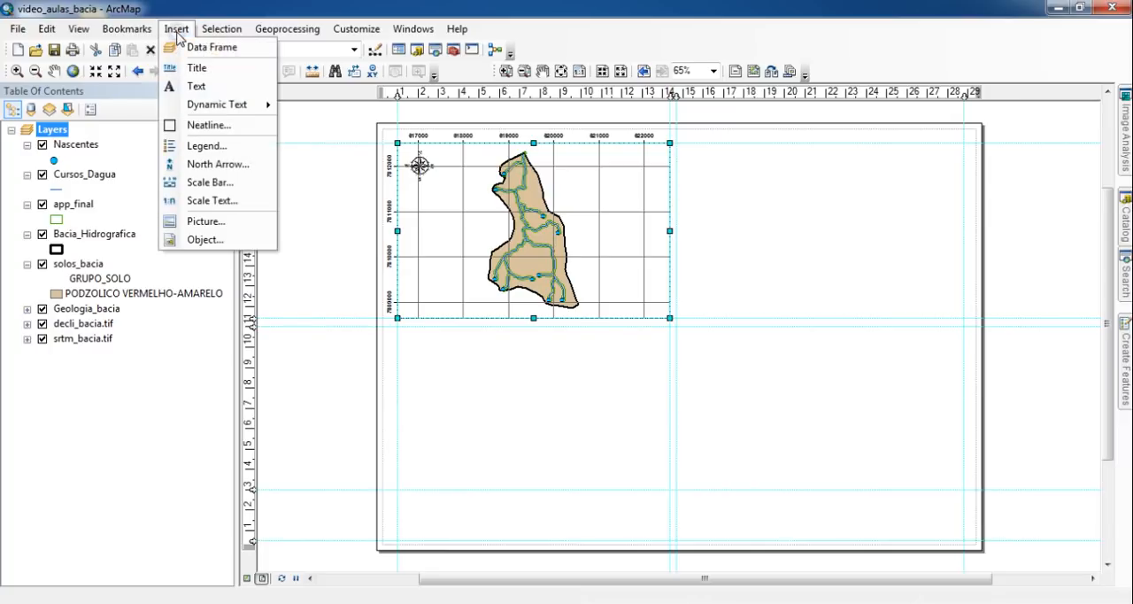
click(238, 151)
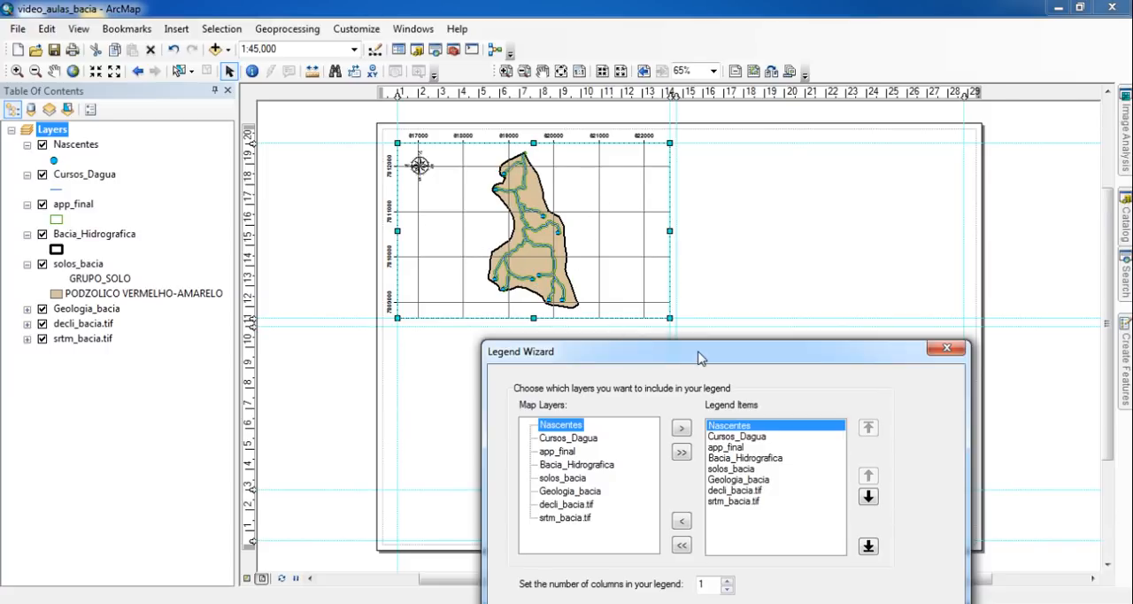
drag(700, 354, 724, 155)
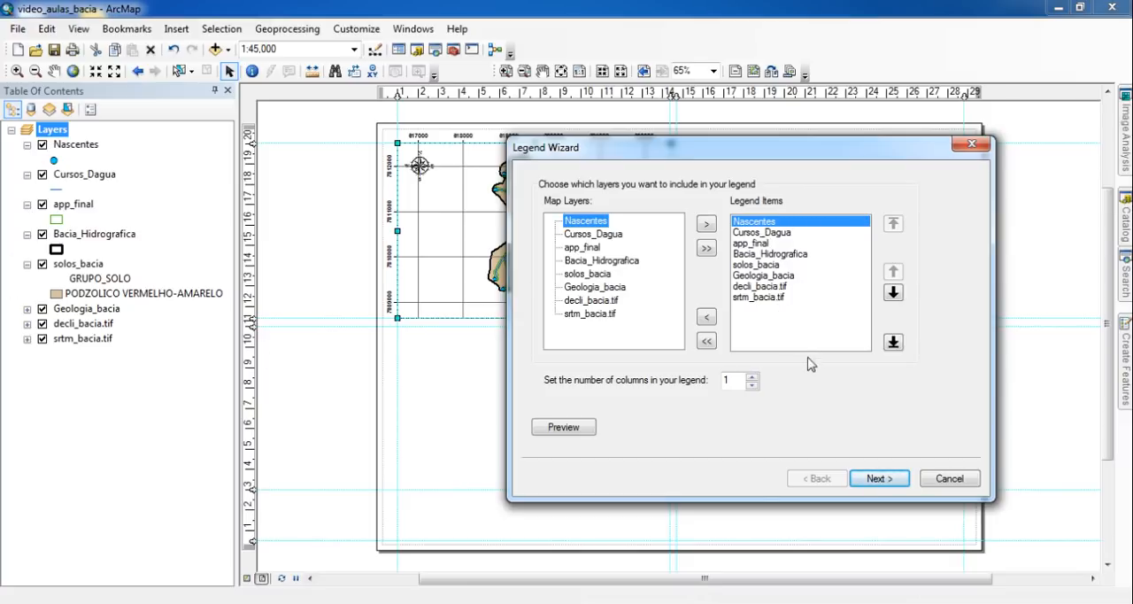
click(889, 480)
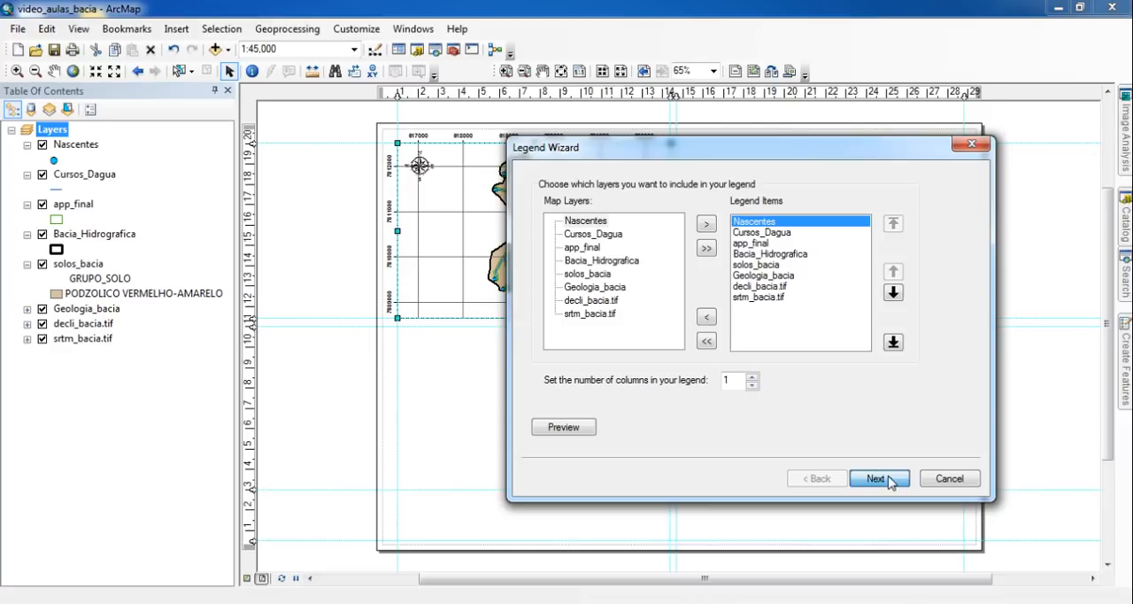
click(889, 479)
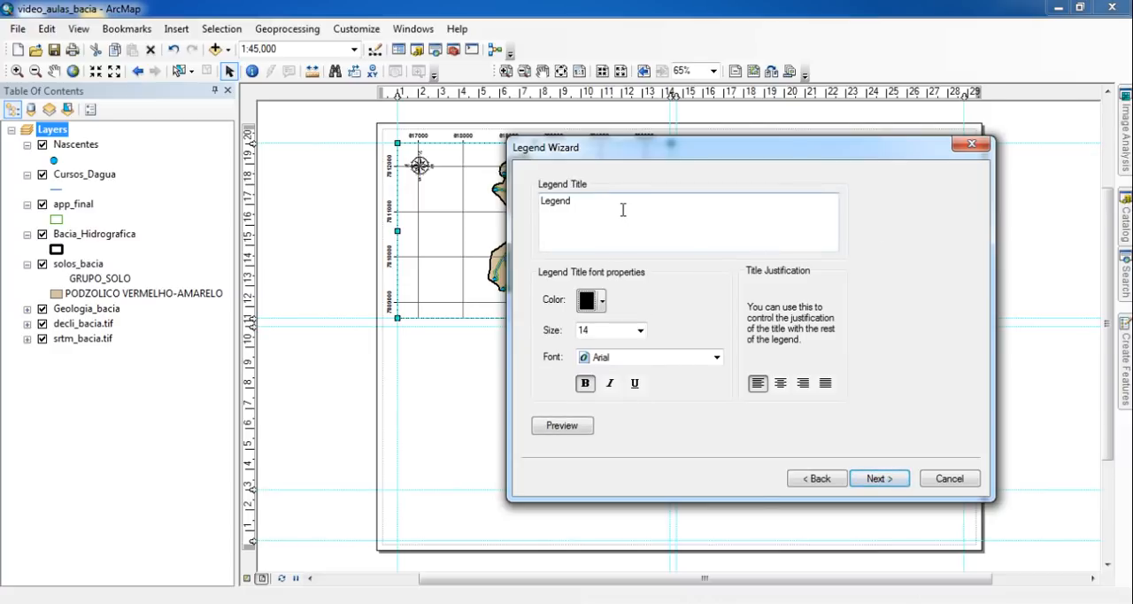
- Clear the legend title so it is blank and continue to the legend frame settings
double_click(559, 202)
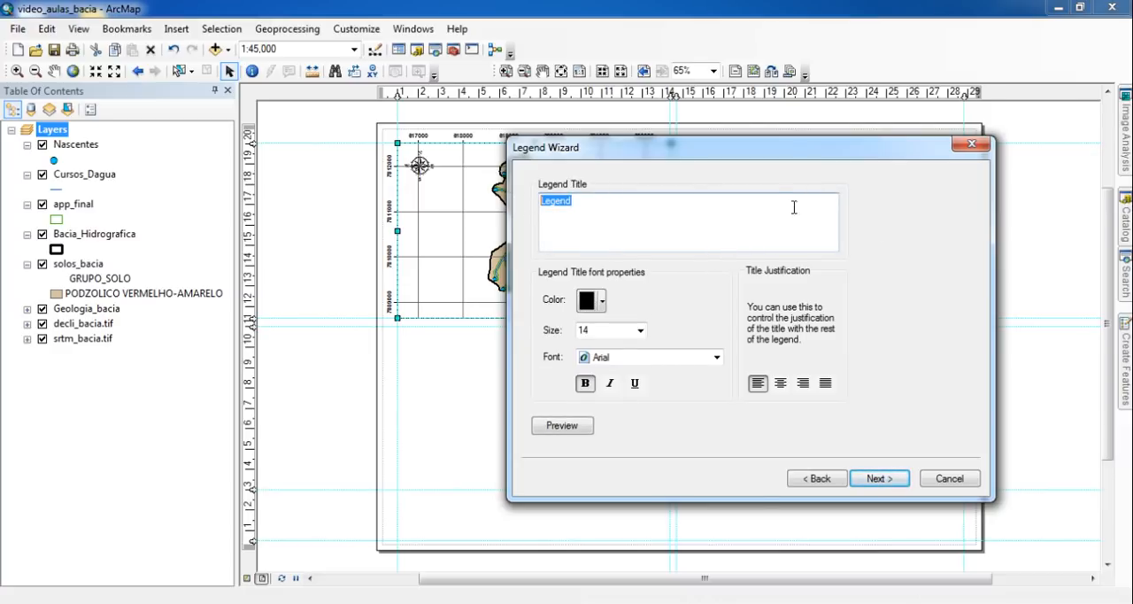
click(627, 214)
drag(676, 218, 372, 193)
key(BackSpace)
click(888, 479)
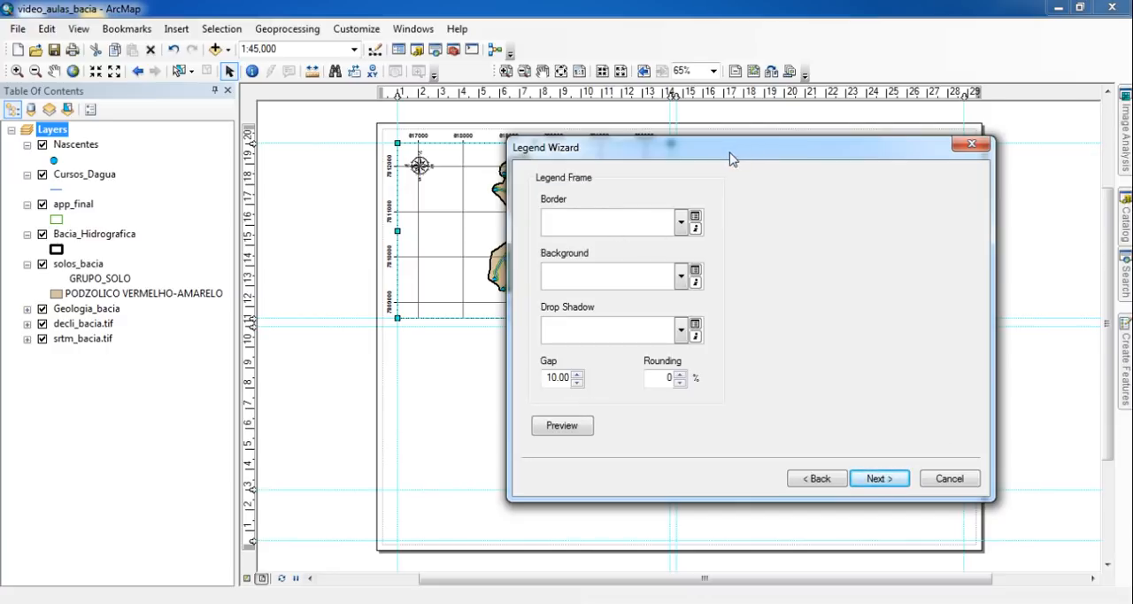
- Accept the legend frame settings with no border, background or drop shadow
drag(752, 162, 868, 247)
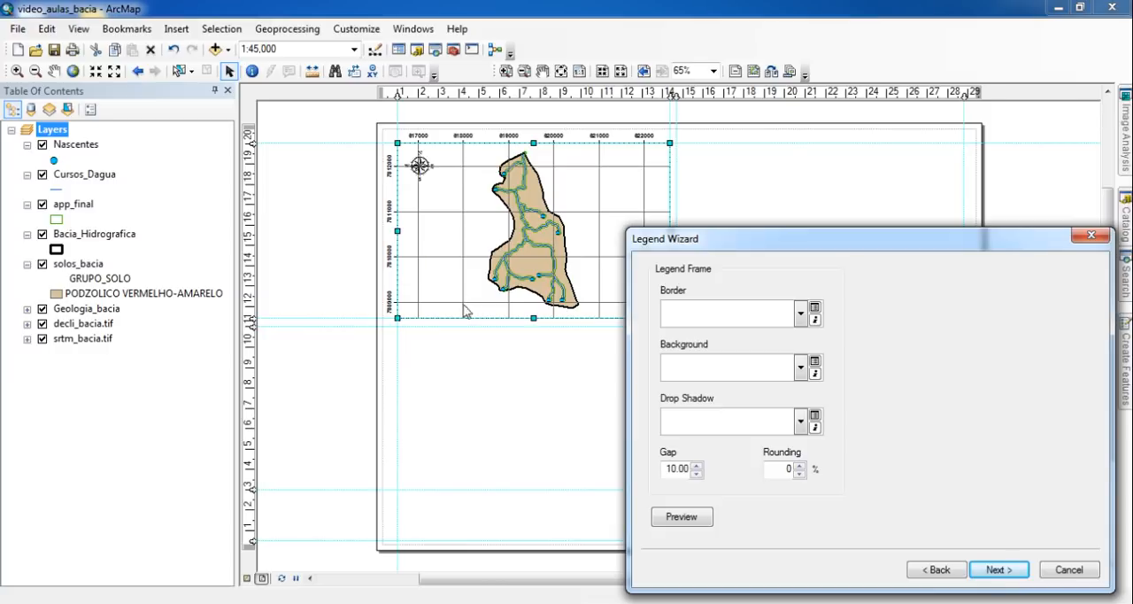
drag(719, 245, 694, 136)
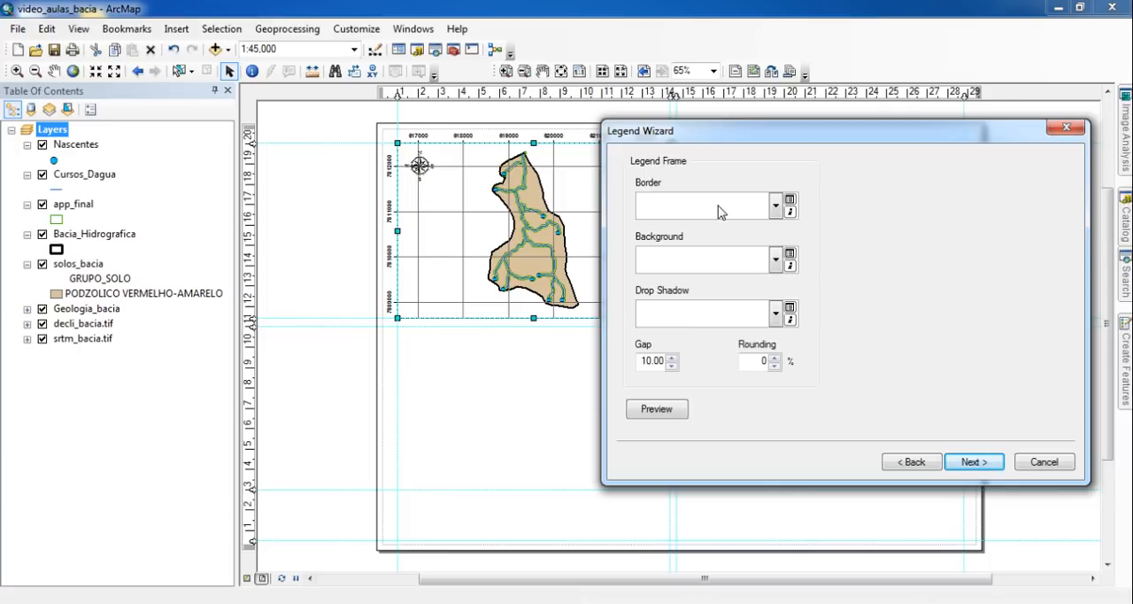
click(978, 464)
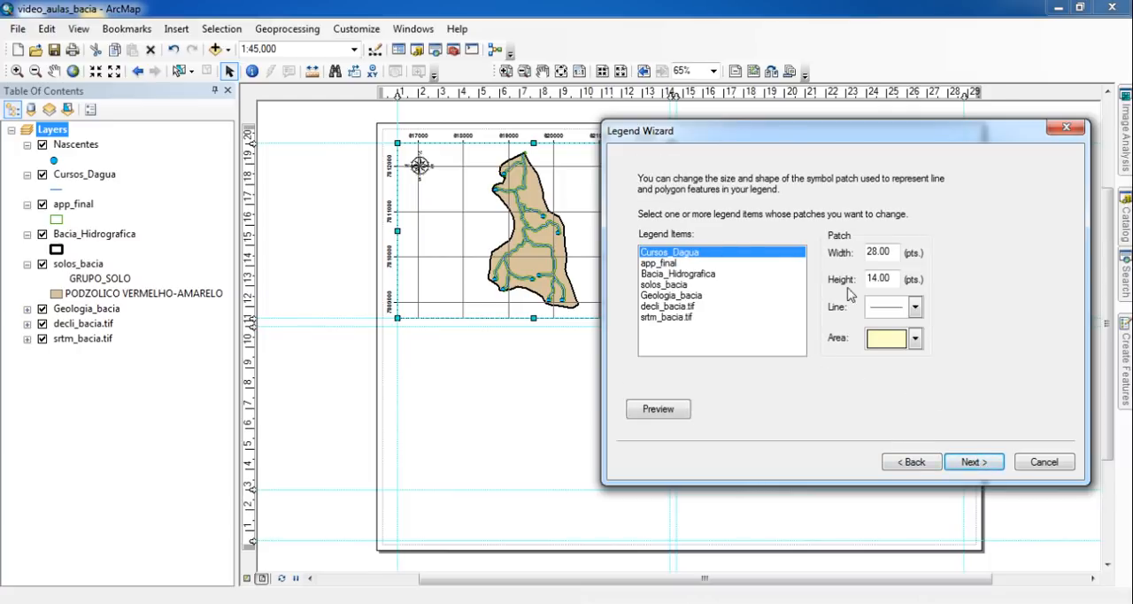
- Review the line patch shapes for Cursos_Dagua and the area patch shapes for app_final, then accept the default patches
click(915, 307)
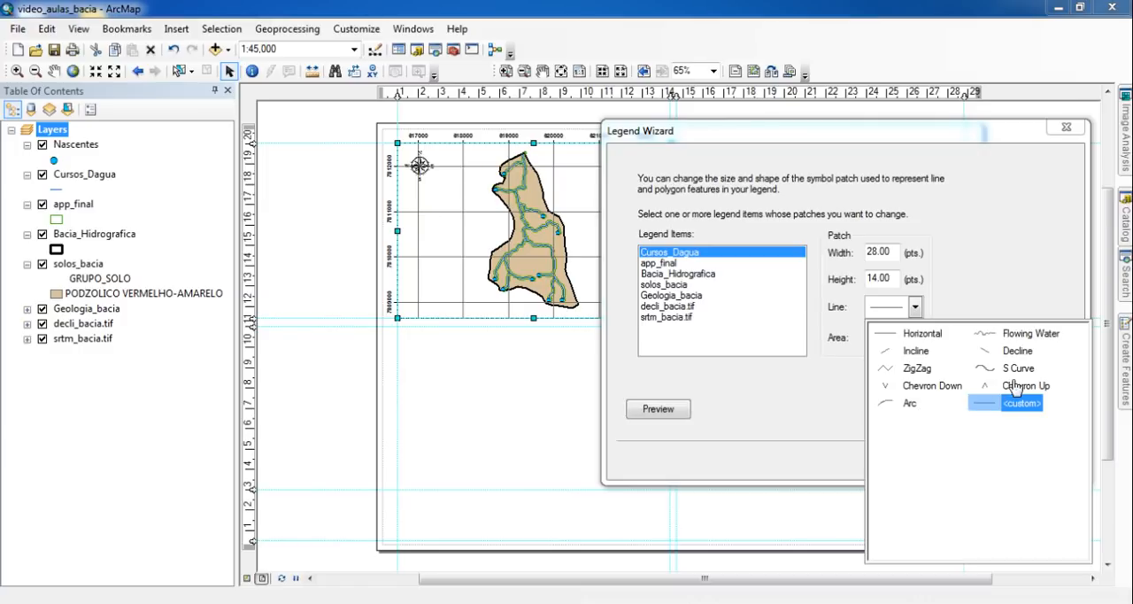
click(995, 273)
click(663, 263)
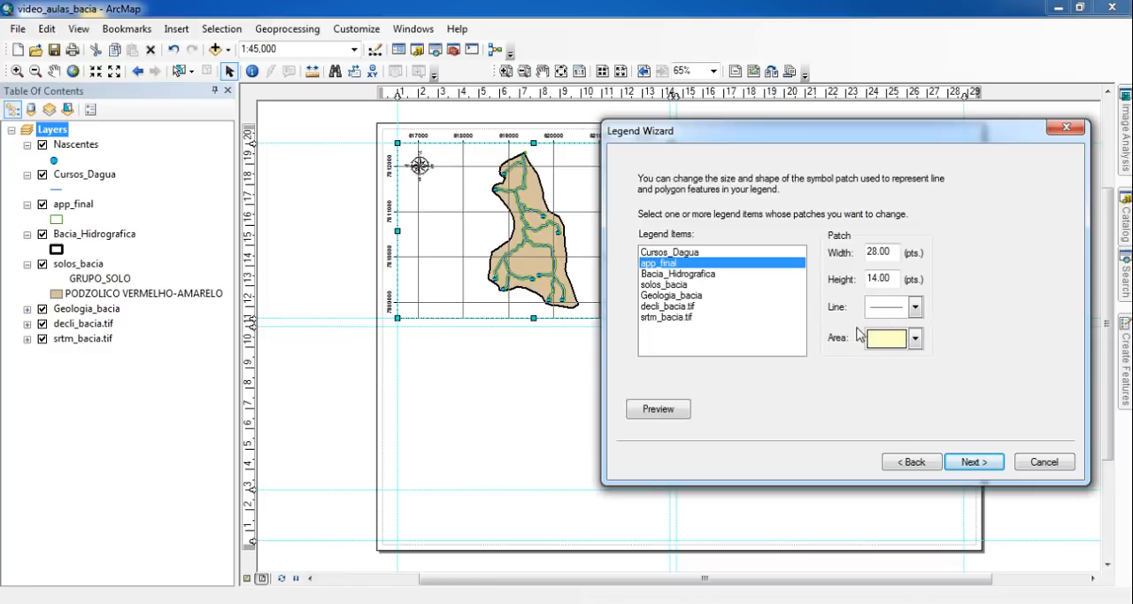
click(916, 338)
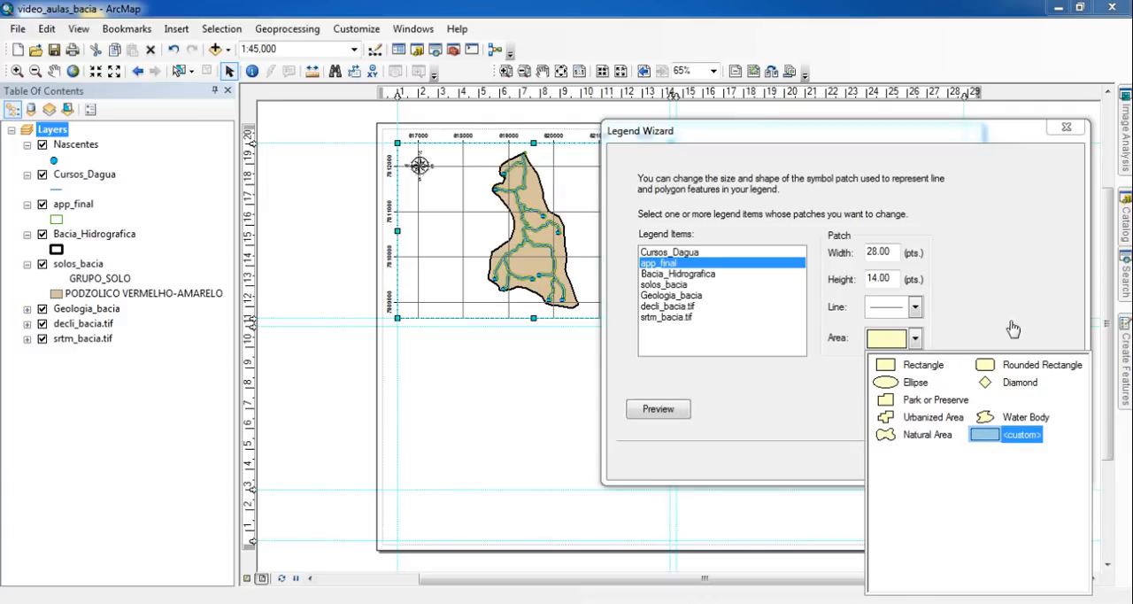
click(1012, 286)
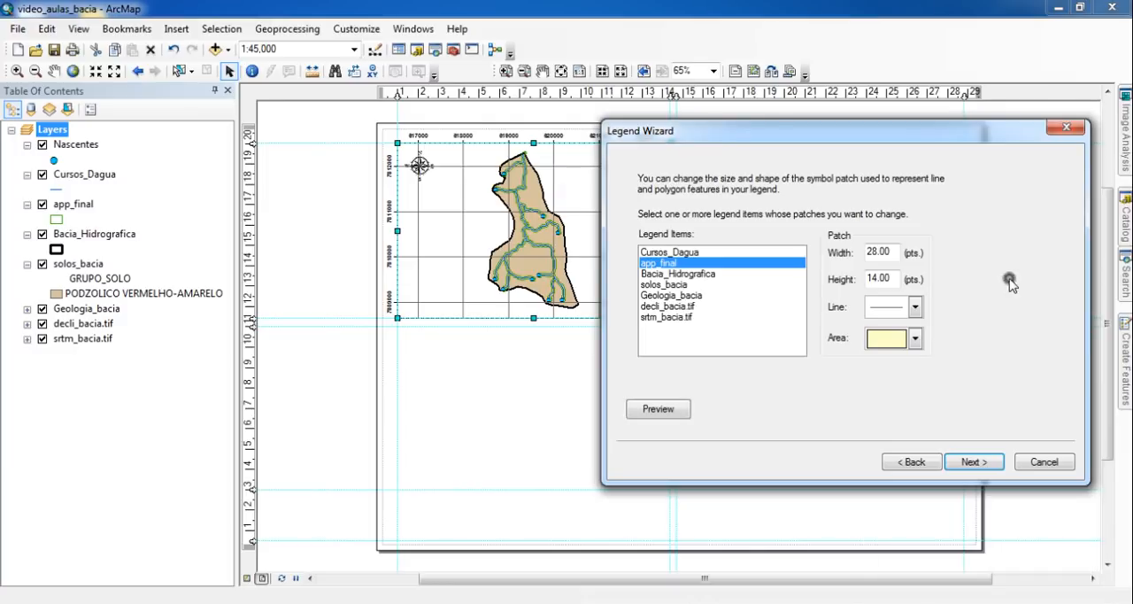
click(974, 462)
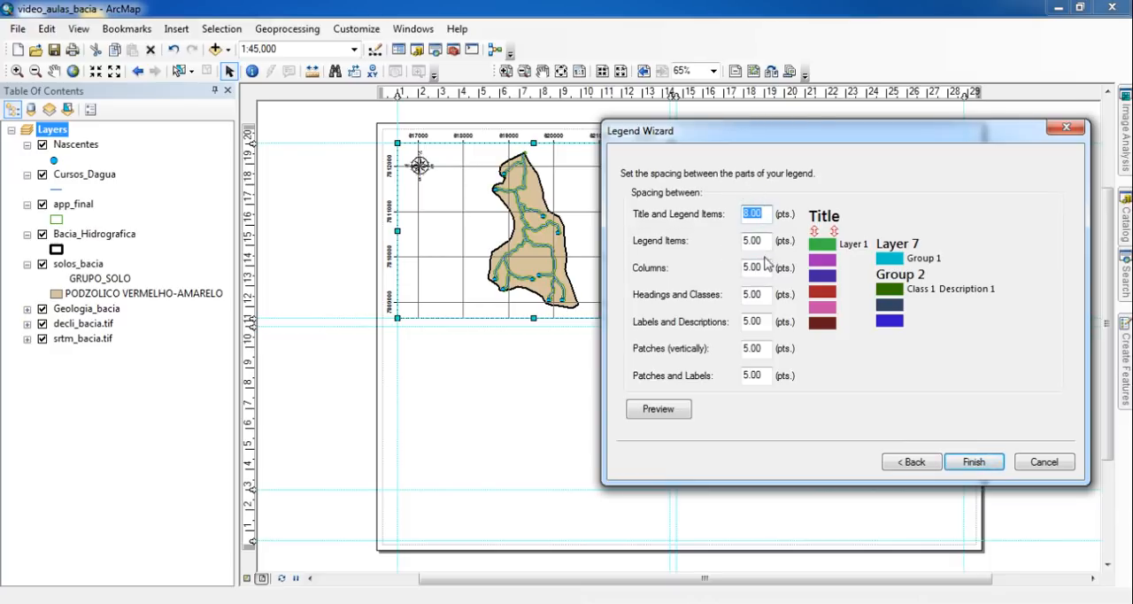
- Review each spacing setting between the legend's parts and finish the legend with the default spacing
click(762, 241)
click(763, 267)
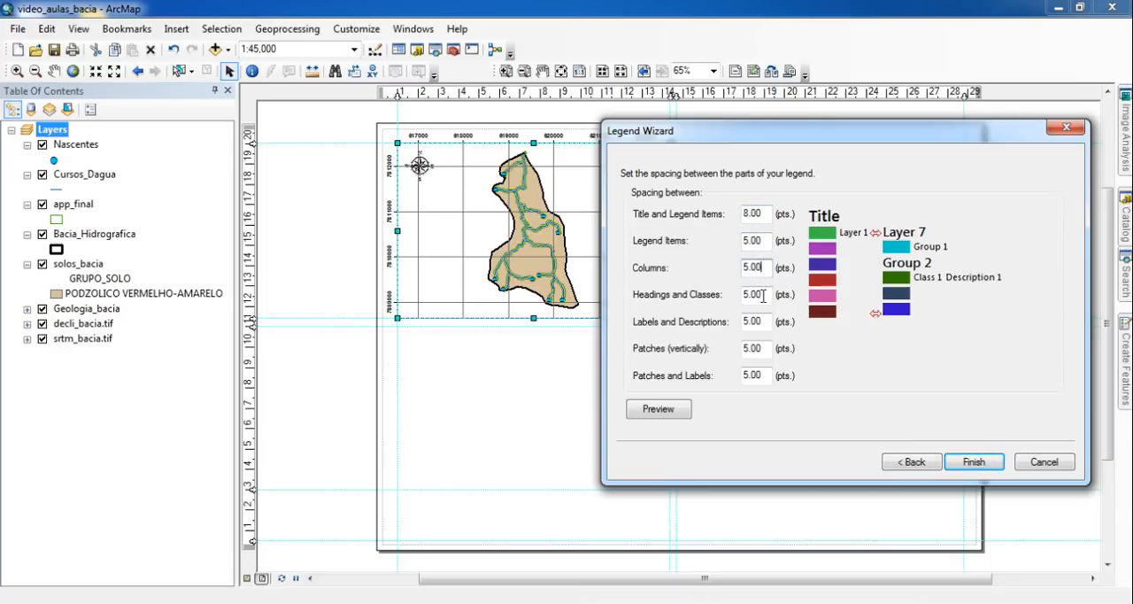
click(763, 294)
click(763, 322)
click(763, 348)
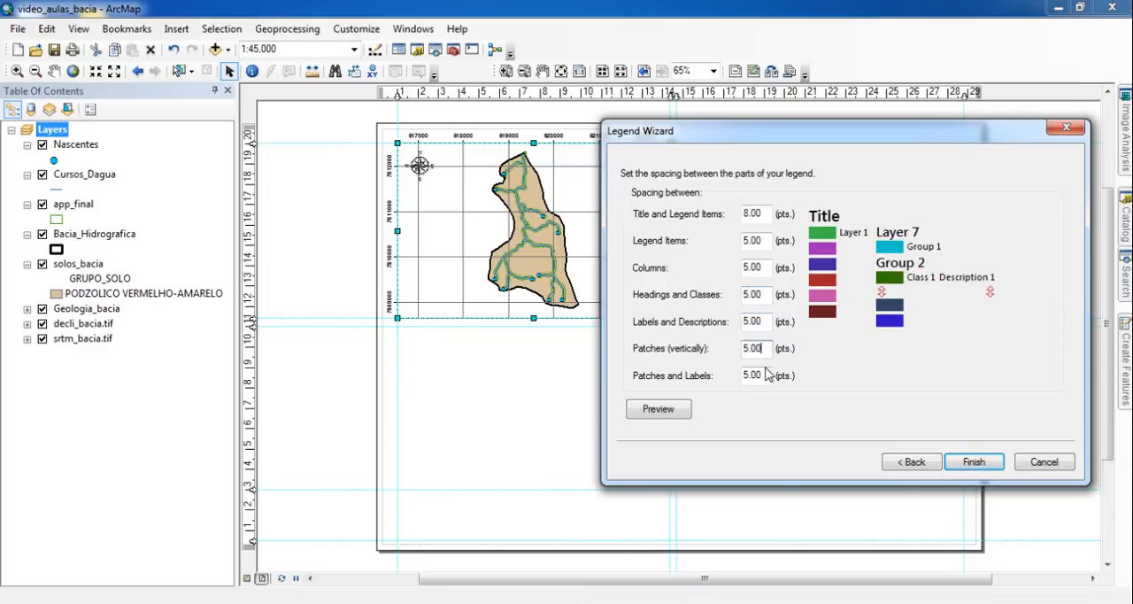
click(762, 375)
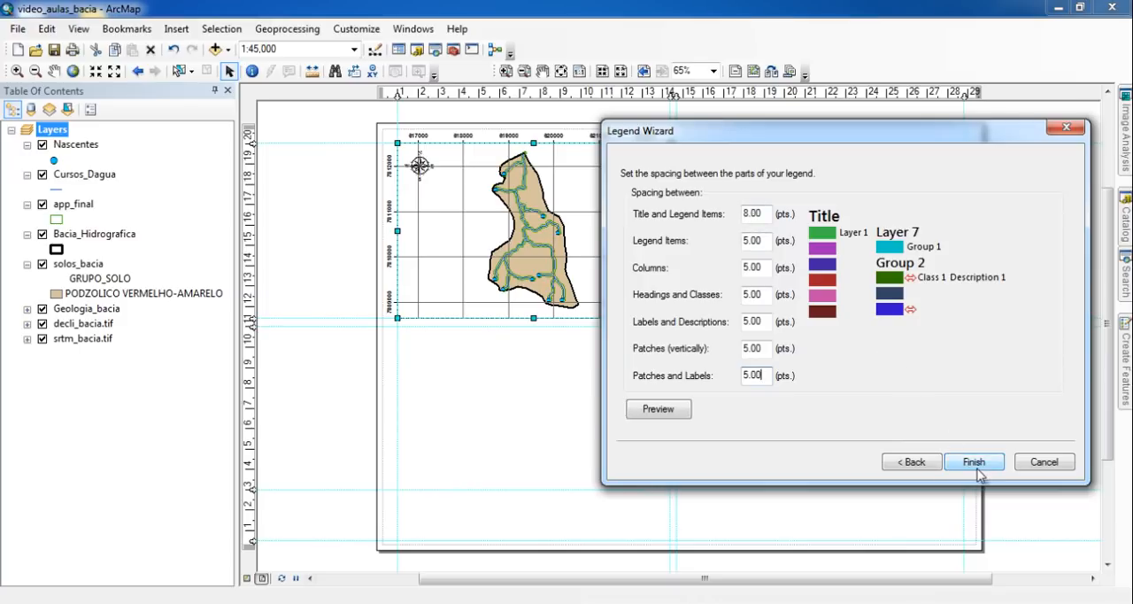
click(949, 461)
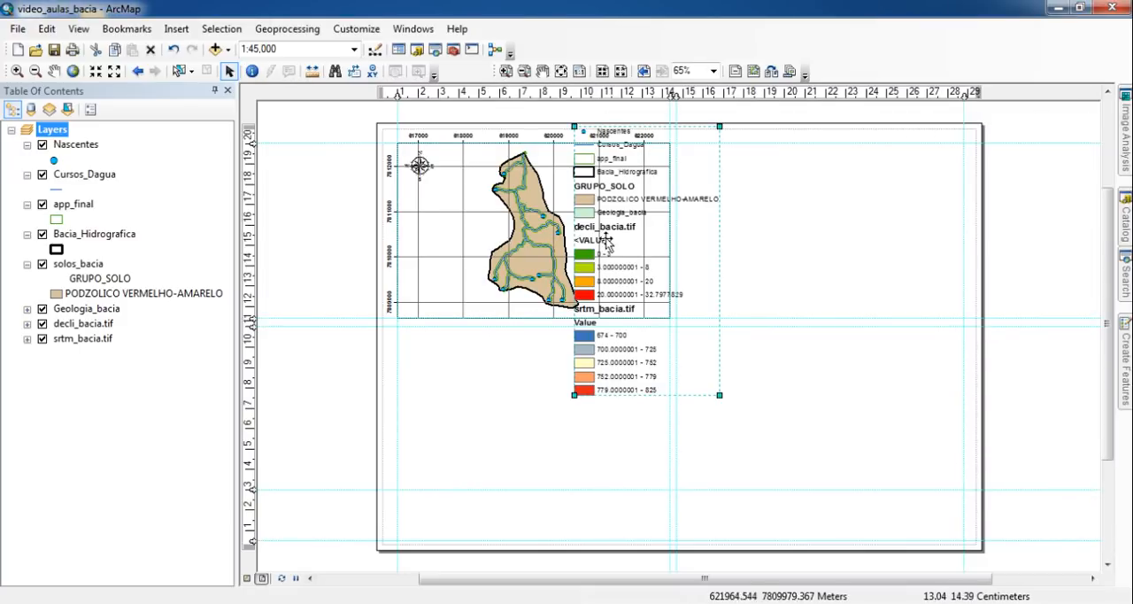
- Align the legend to the lower-left guides below the map and turn off the srtm_bacia.tif, decli_bacia.tif and Geologia_bacia layers
drag(640, 246, 439, 347)
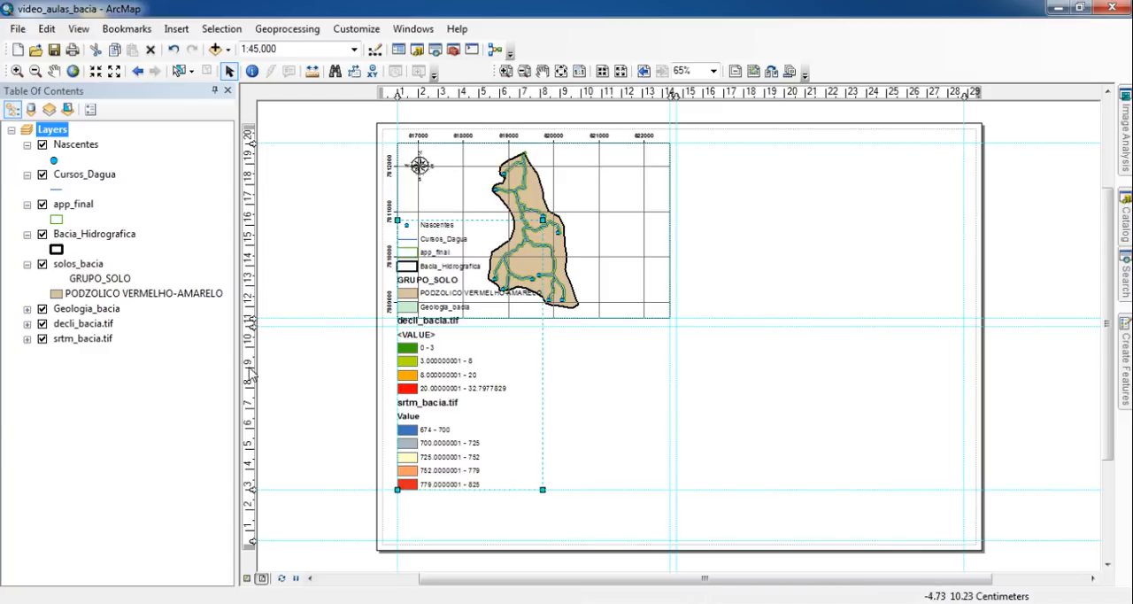
click(41, 339)
click(42, 324)
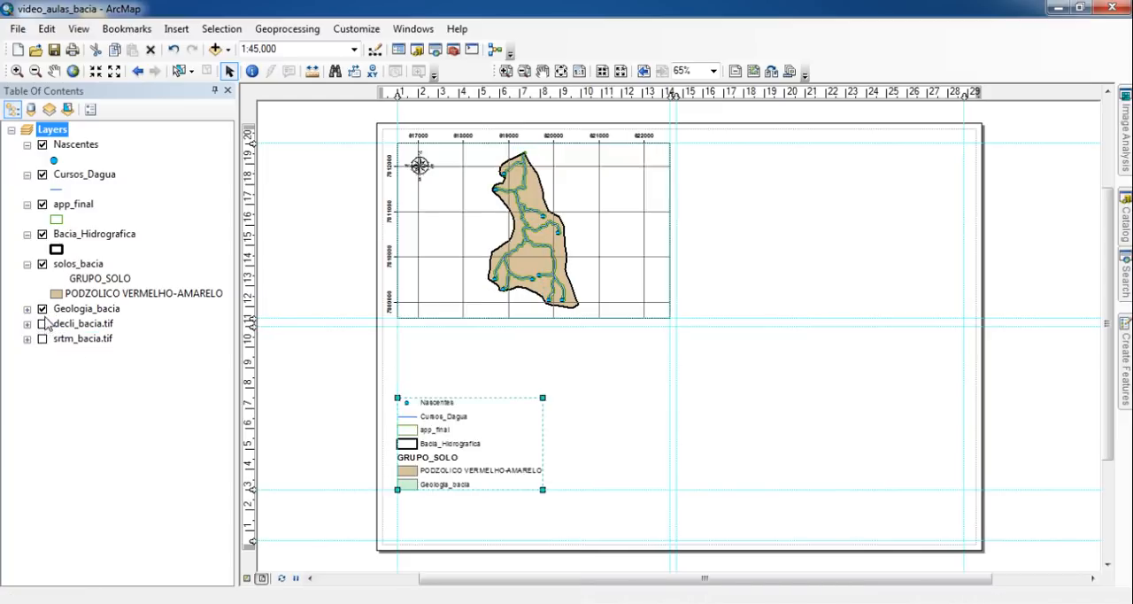
click(41, 309)
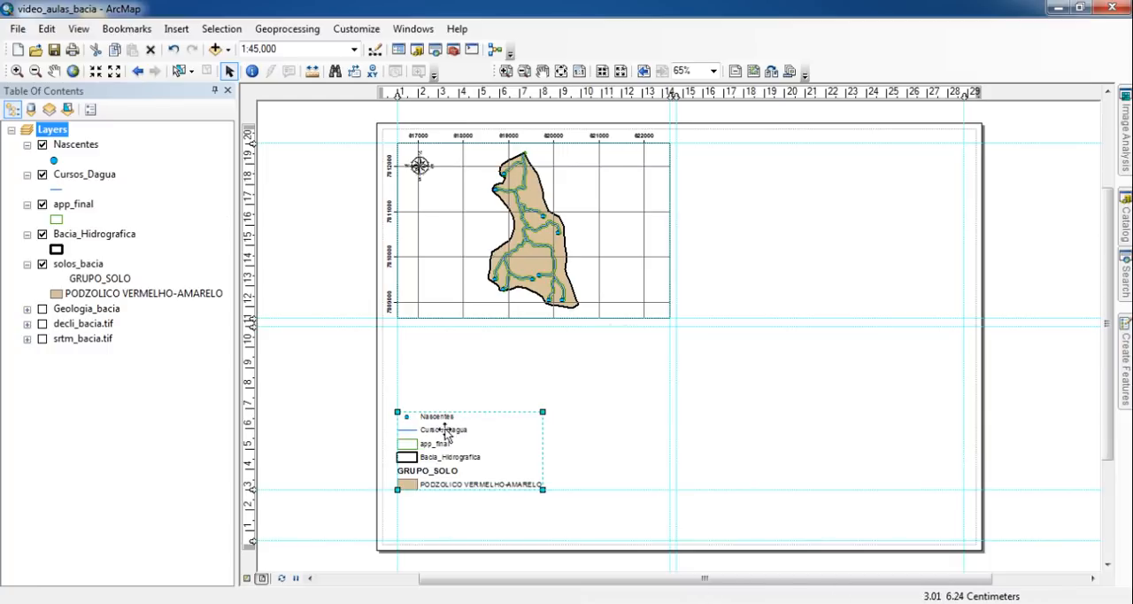
- Move the legend into the map frame's lower-left corner and pan the basin toward the frame's right side, viewing the layout at 100%
drag(481, 475, 477, 301)
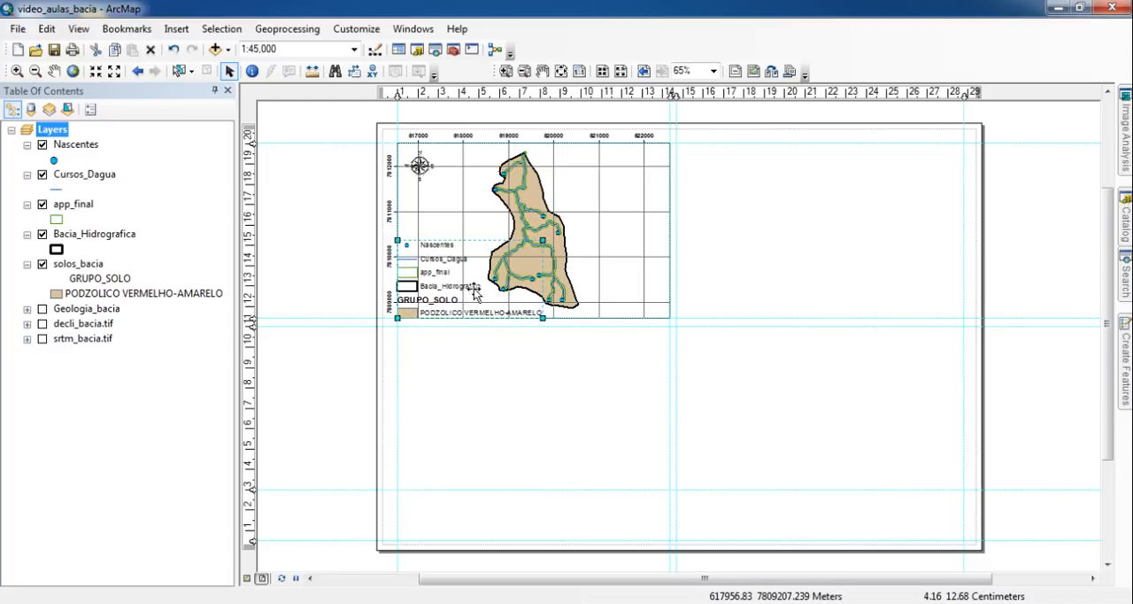
click(54, 72)
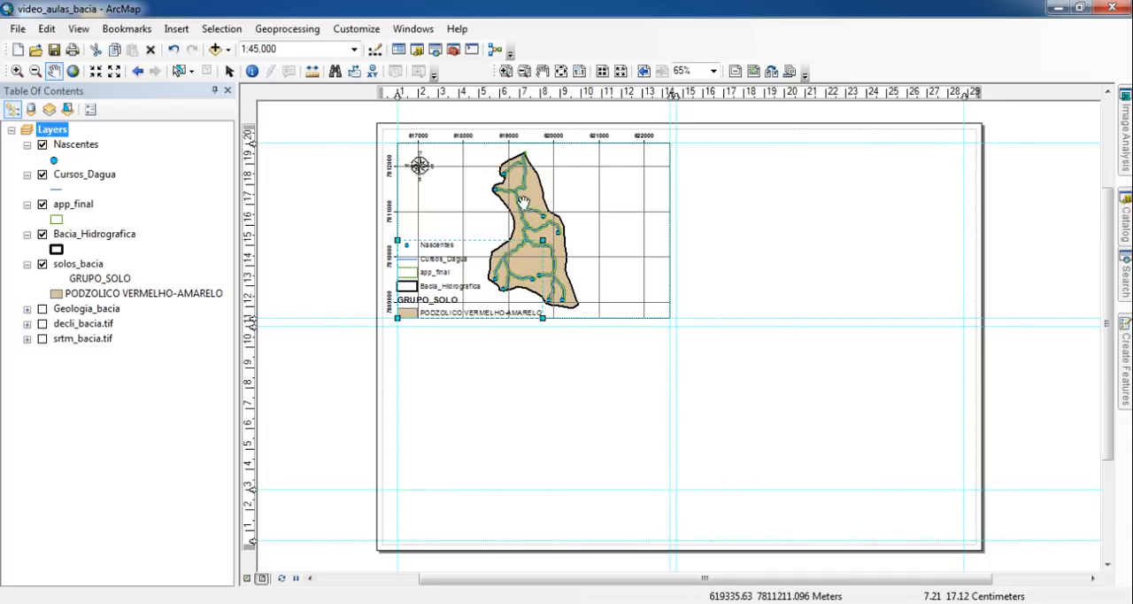
drag(526, 206, 594, 206)
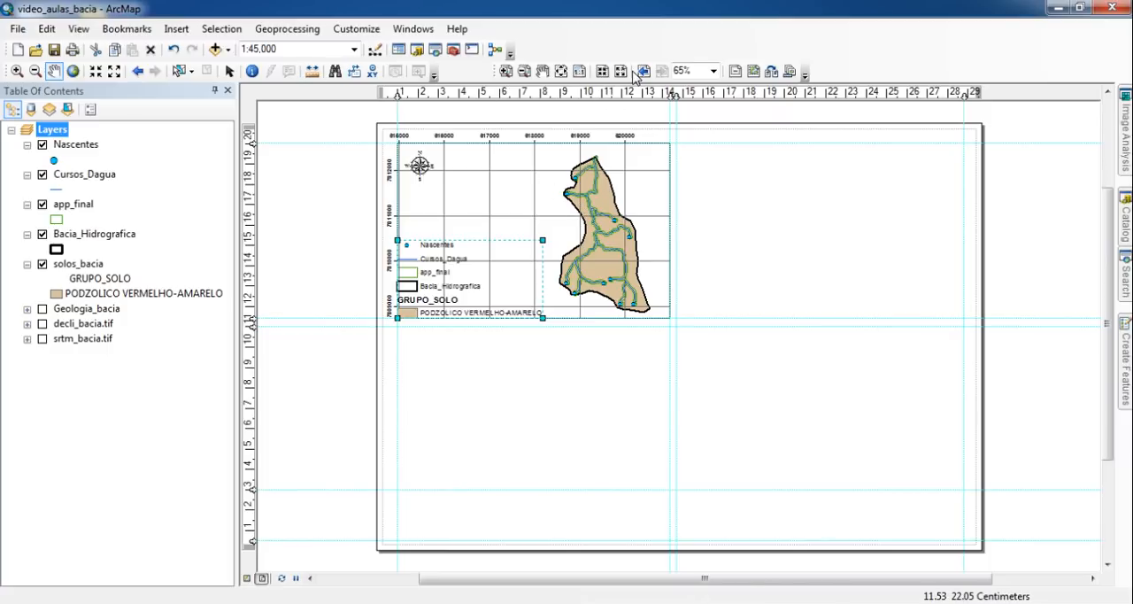
click(712, 71)
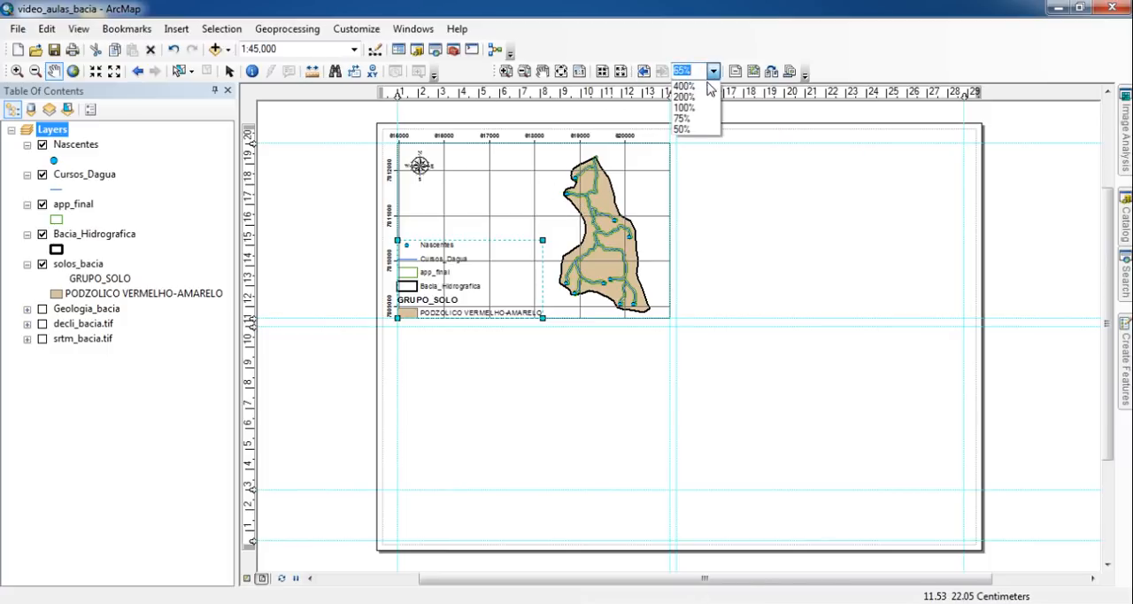
click(686, 107)
drag(697, 206, 820, 308)
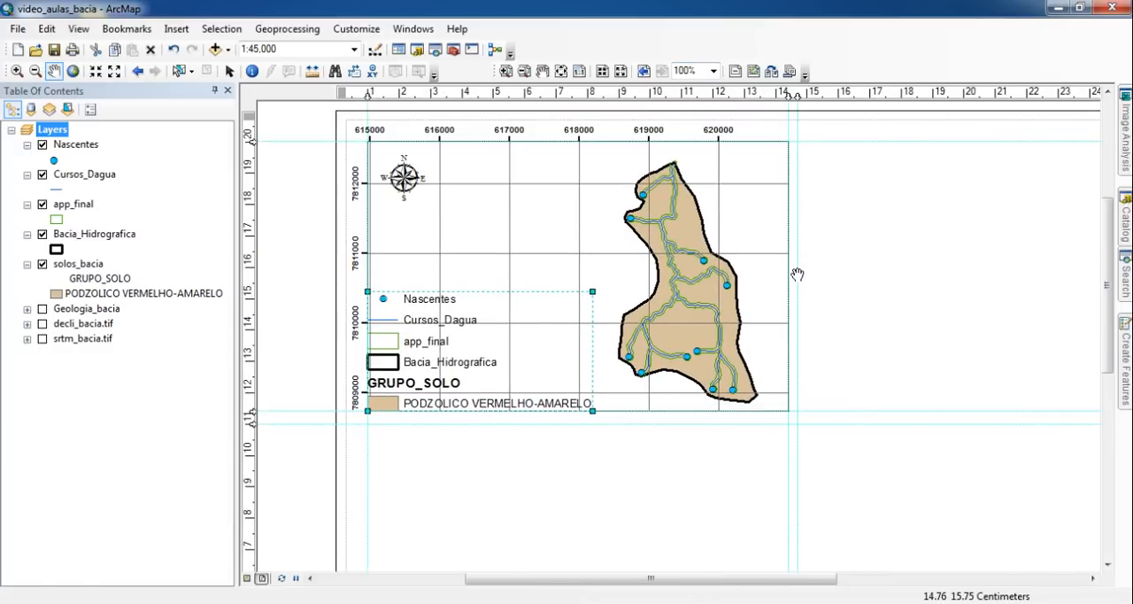
- Shrink the legend slightly and offset it inward from the map frame's lower-left corner
click(230, 70)
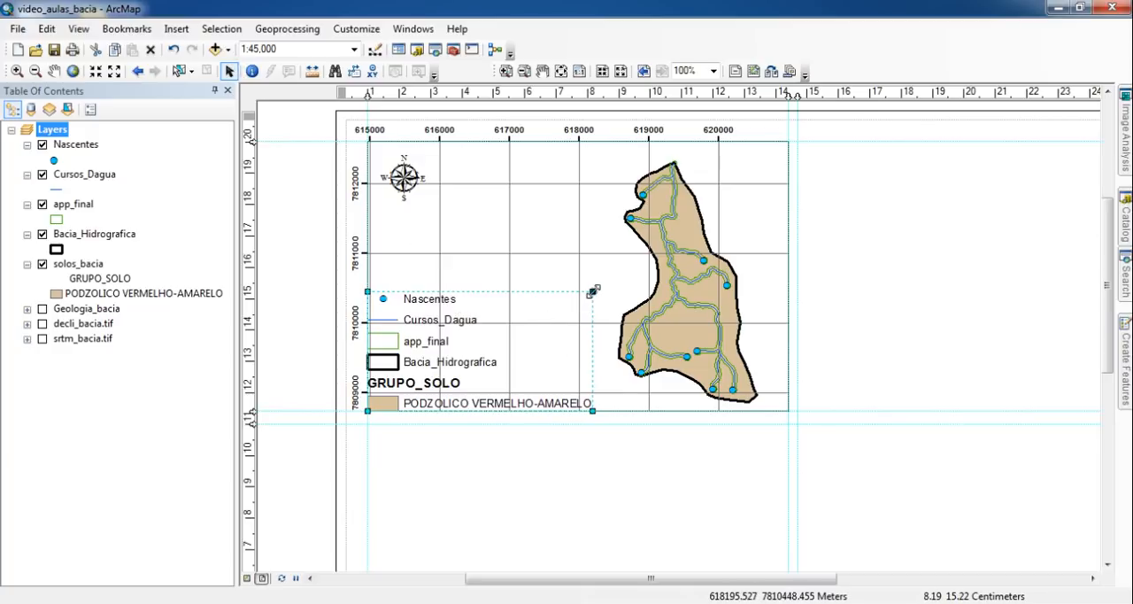
drag(593, 291, 561, 307)
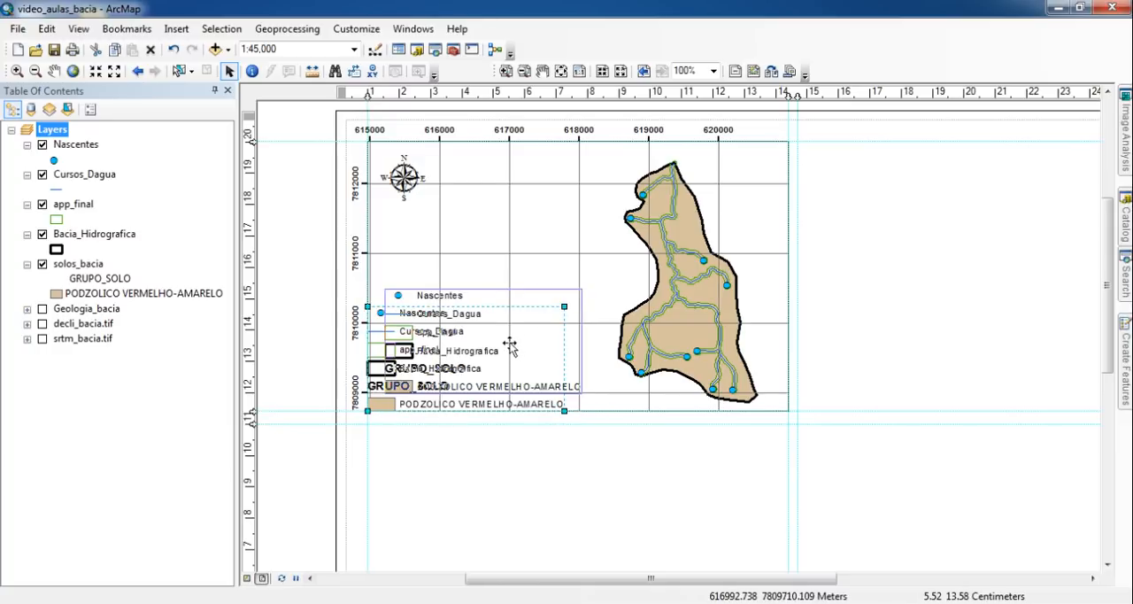
drag(510, 345, 509, 349)
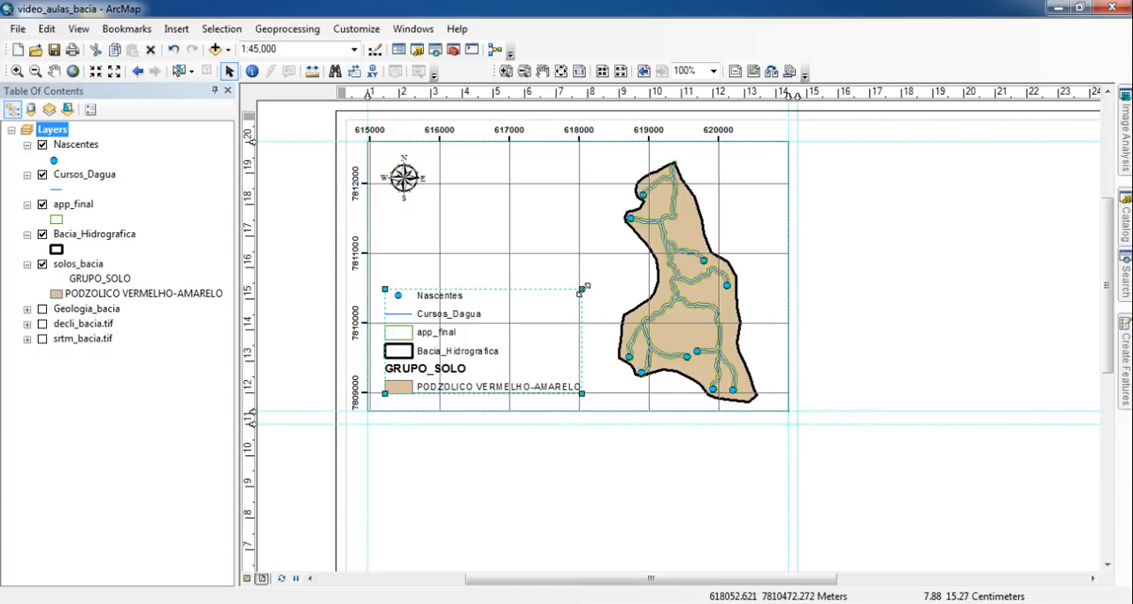
drag(581, 286, 577, 292)
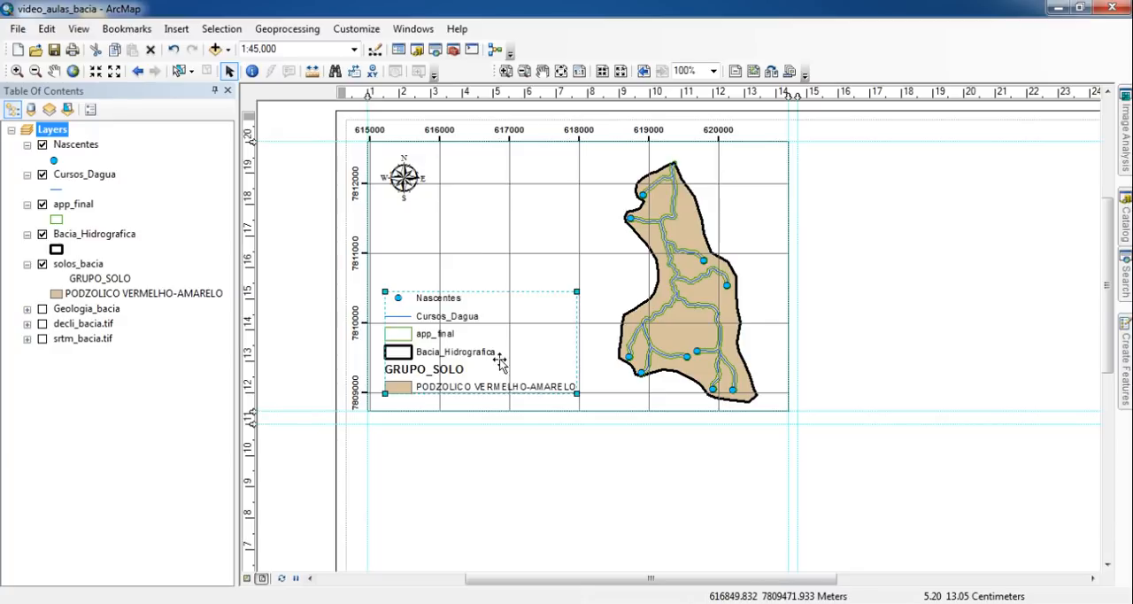
- Give the legend frame a 0.5 Point black border and a White background, and apply the changes
right_click(434, 335)
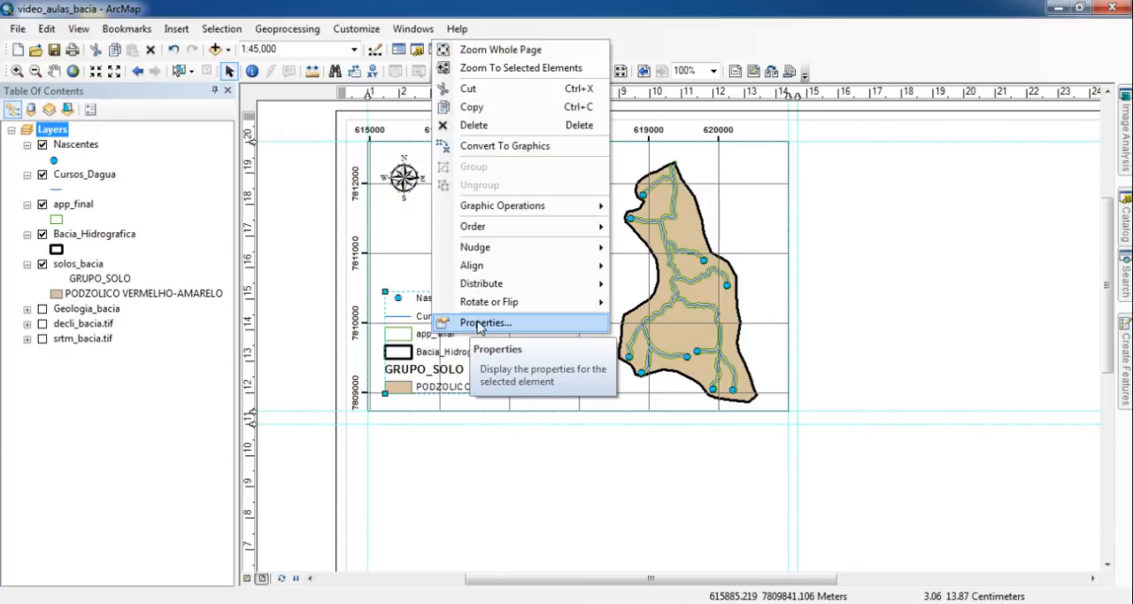
click(479, 323)
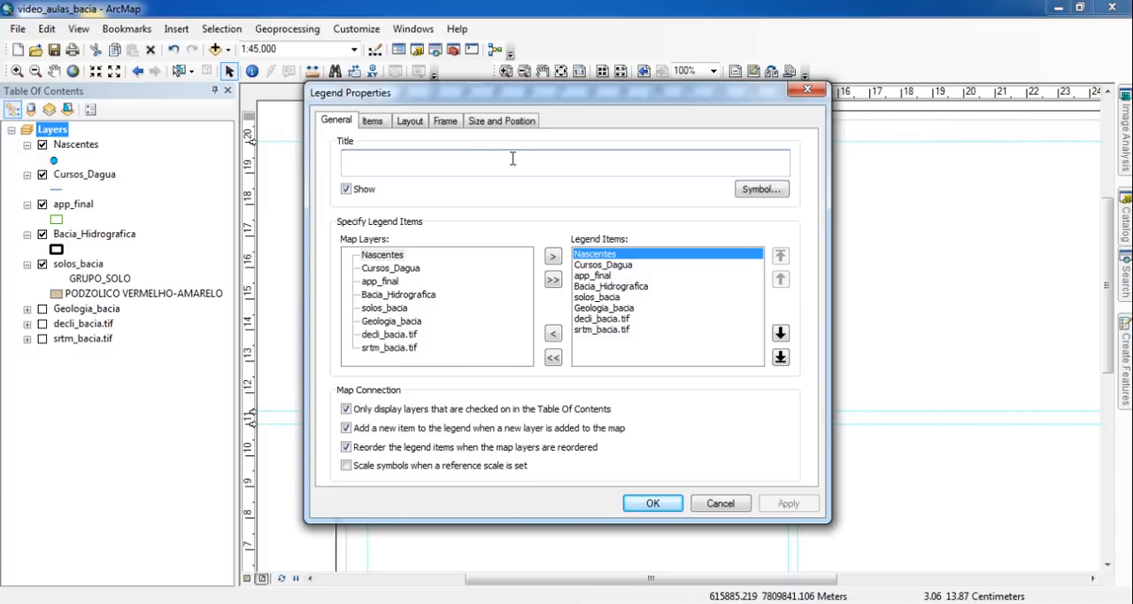
click(445, 124)
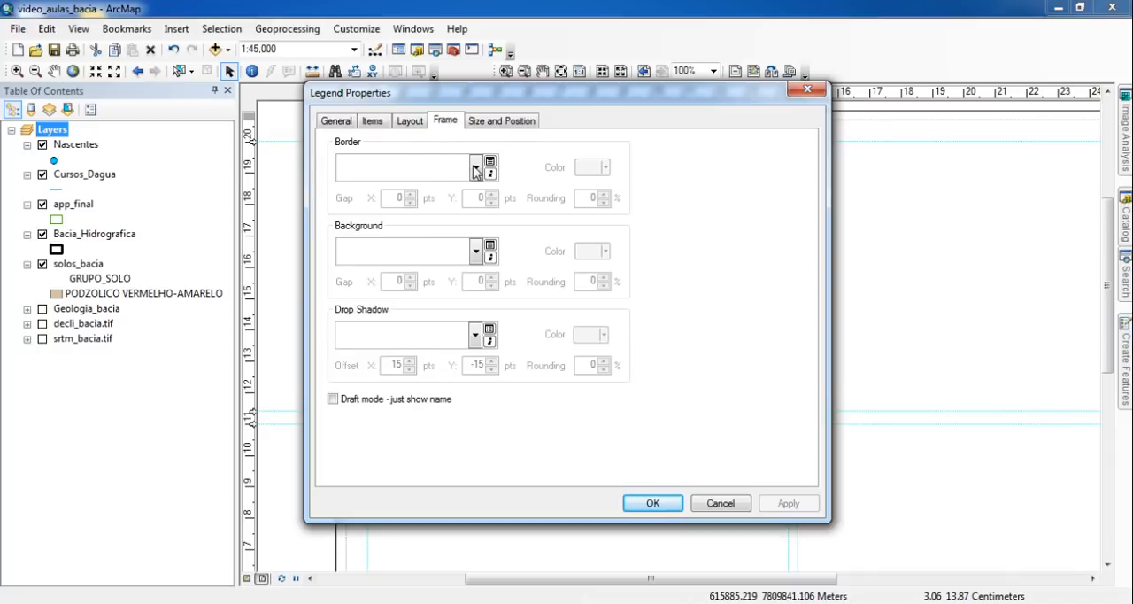
click(477, 169)
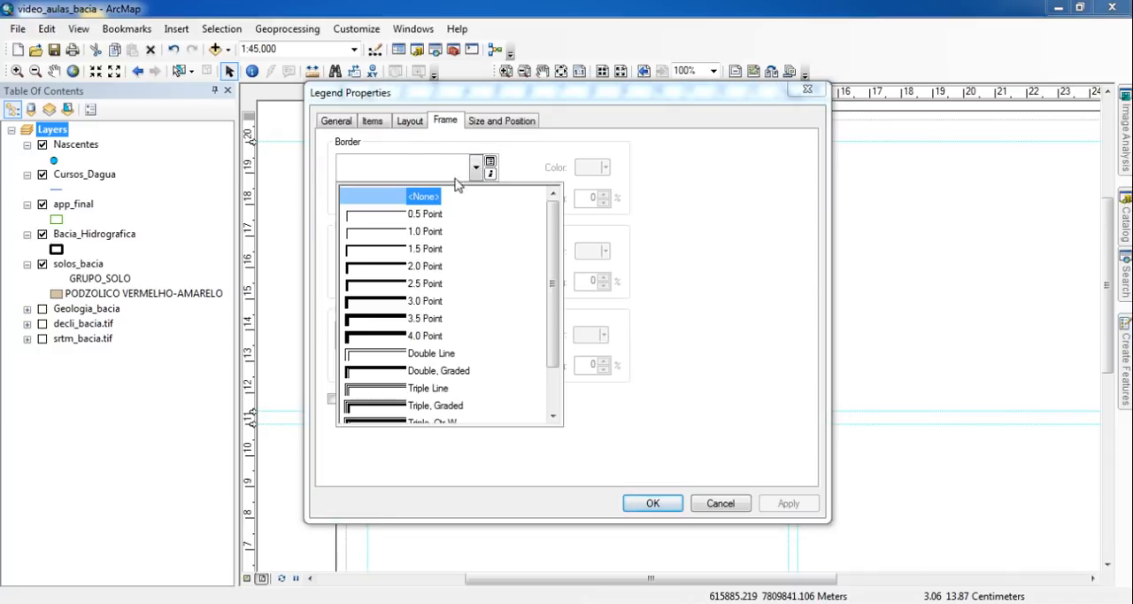
click(422, 215)
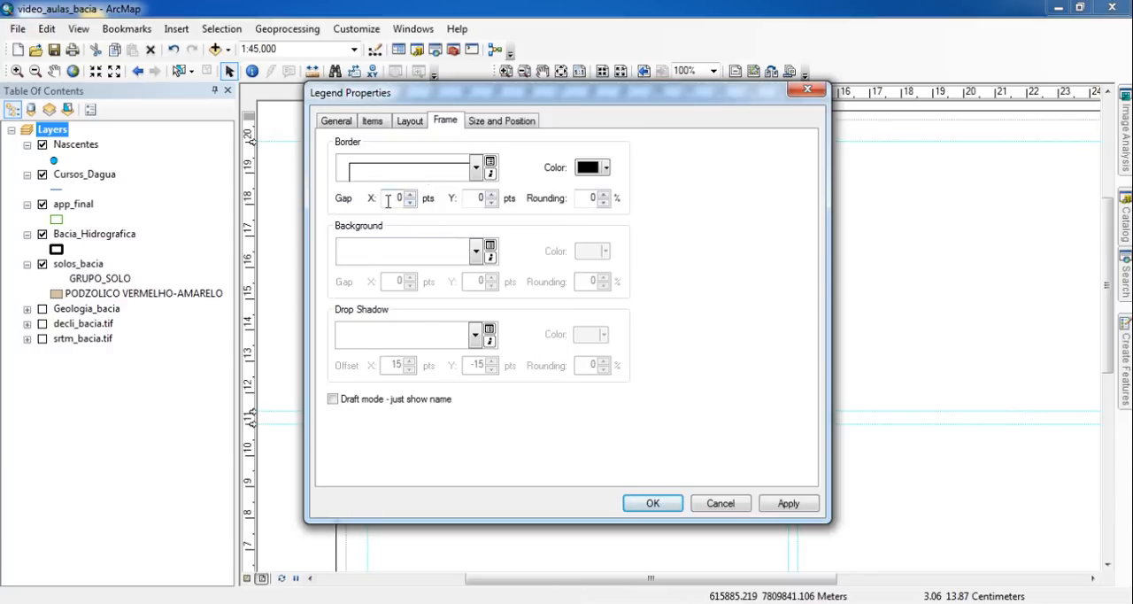
double_click(396, 196)
click(476, 252)
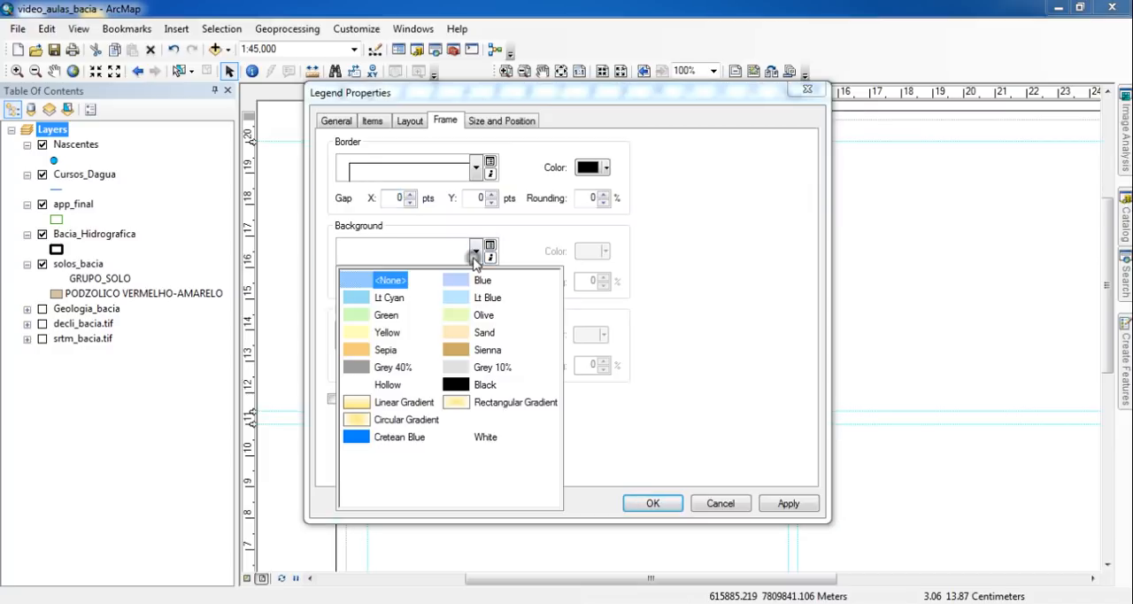
click(486, 439)
drag(737, 102, 235, 60)
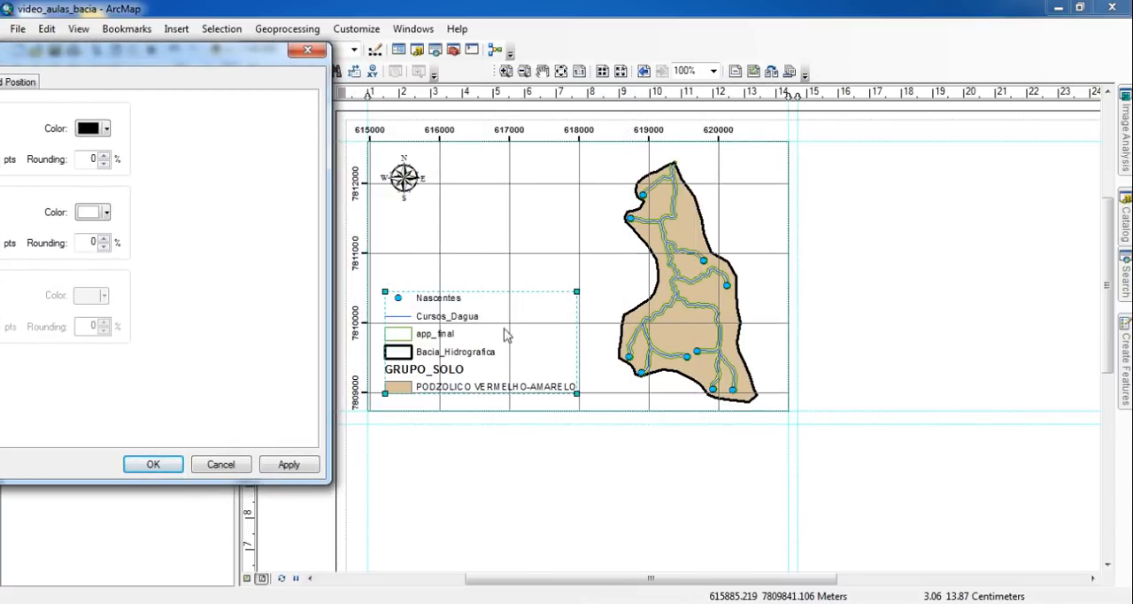
drag(246, 61, 273, 56)
click(535, 460)
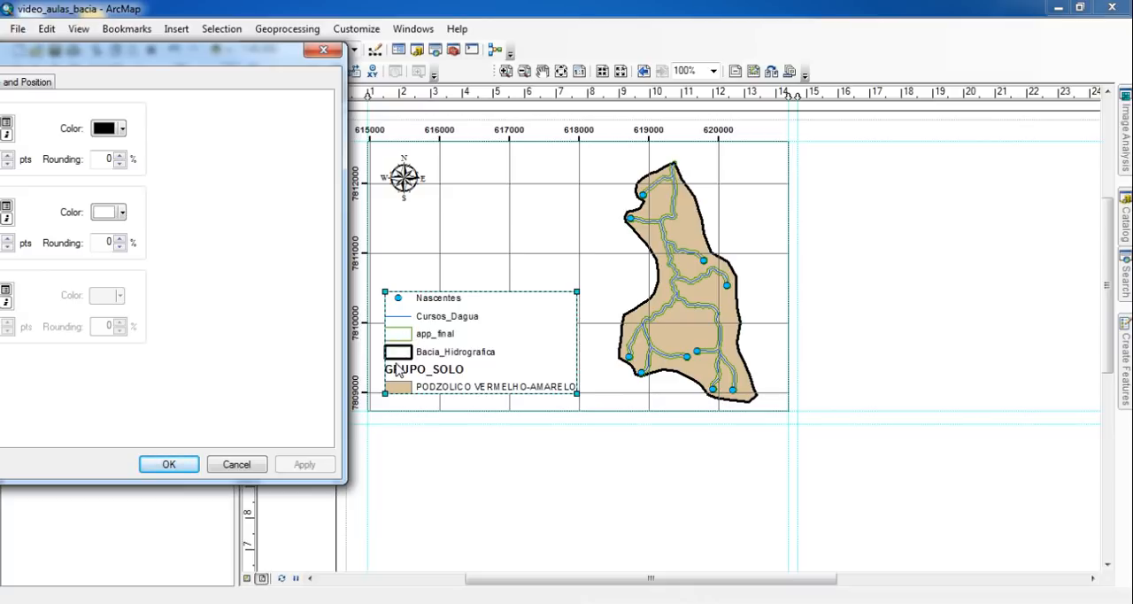
- Set the X and Y gaps of the legend's border and background to 3 pts and accept the legend properties
drag(209, 63, 552, 85)
double_click(252, 181)
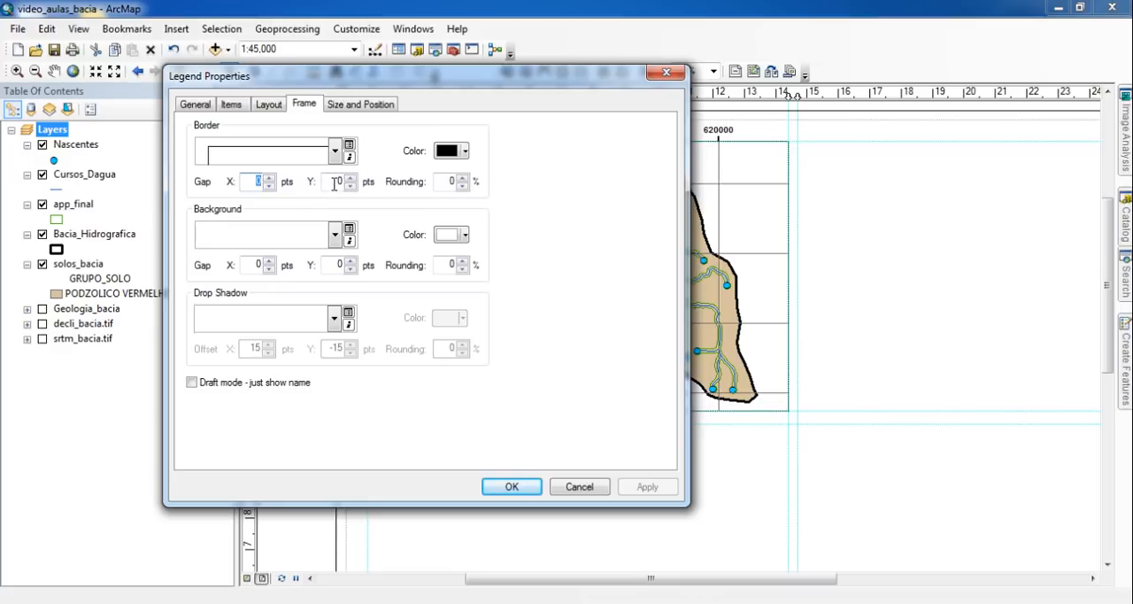
double_click(333, 181)
text(3)
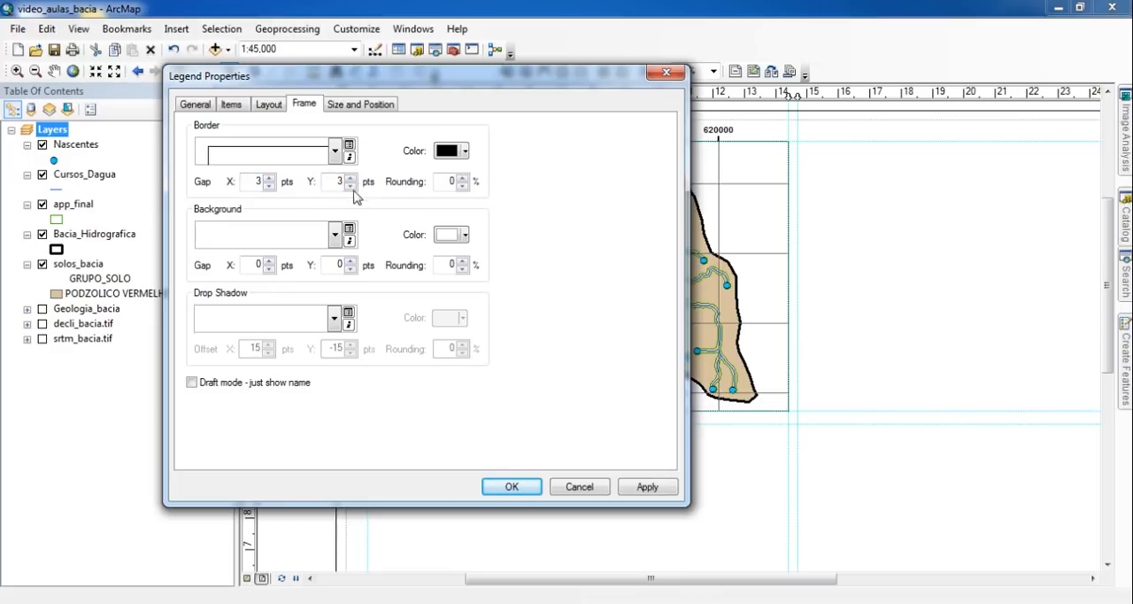
double_click(257, 265)
text(3)
drag(517, 80, 192, 76)
click(312, 480)
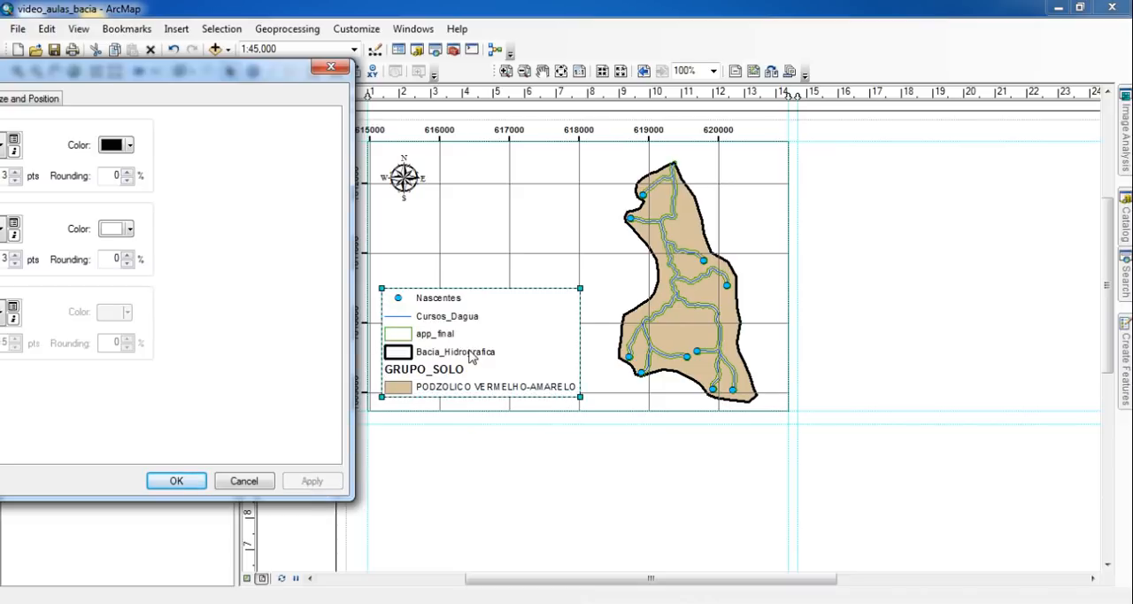
click(176, 482)
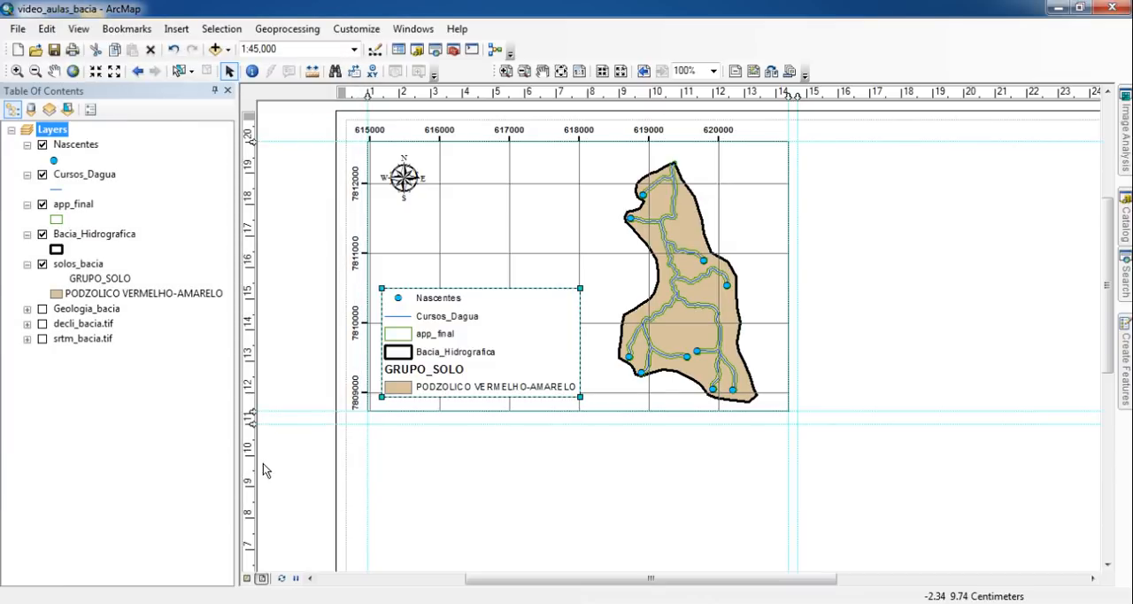
- Rename the Cursos_Dagua layer as "Cursos d'água"
click(427, 517)
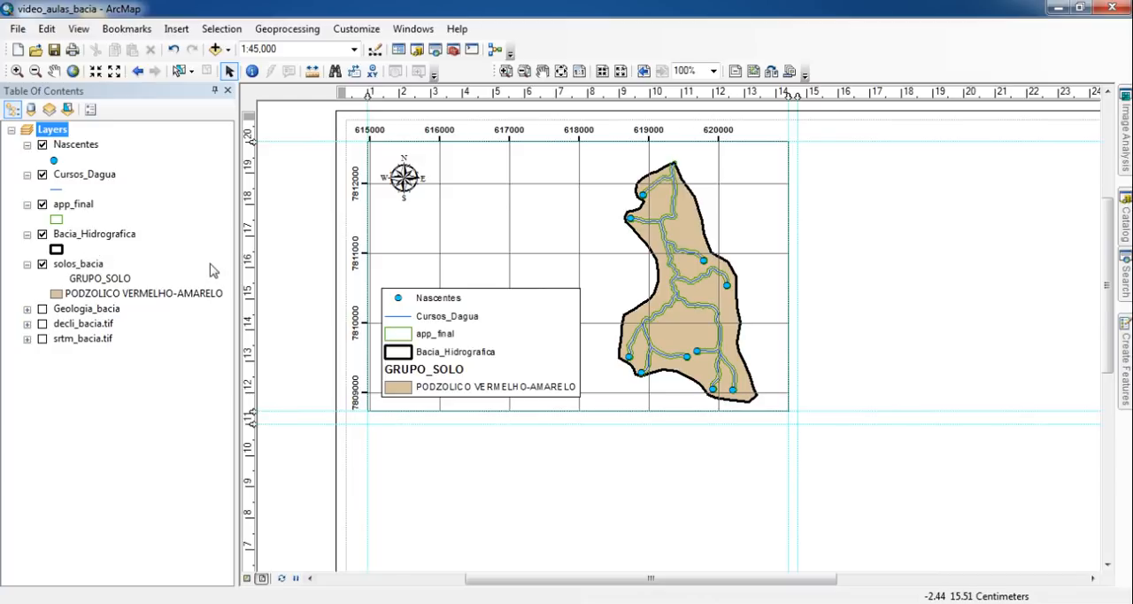
click(81, 174)
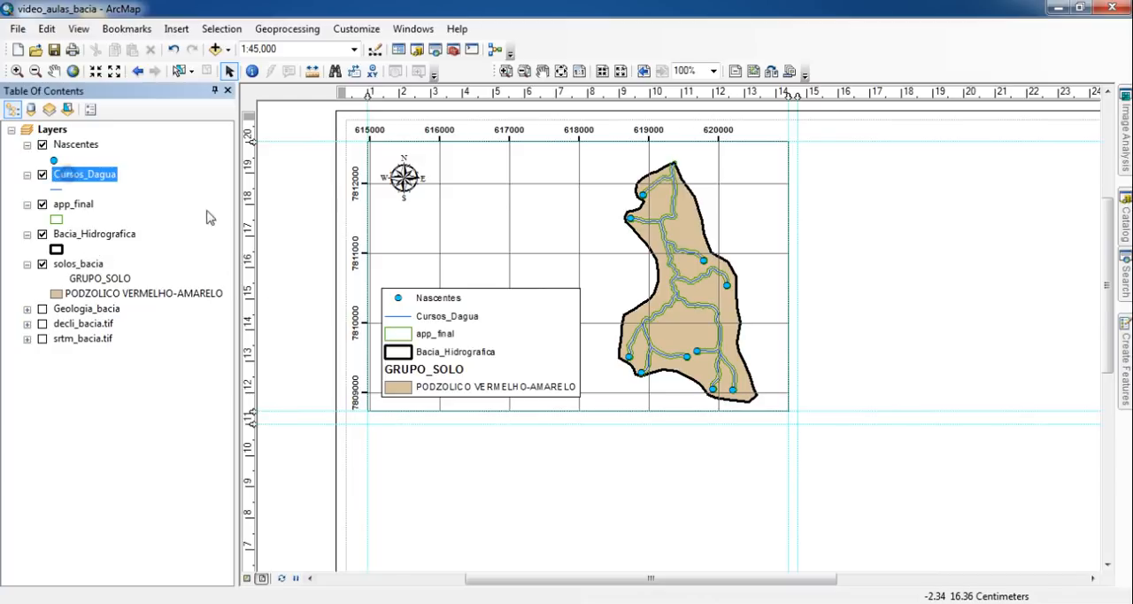
click(89, 175)
click(85, 174)
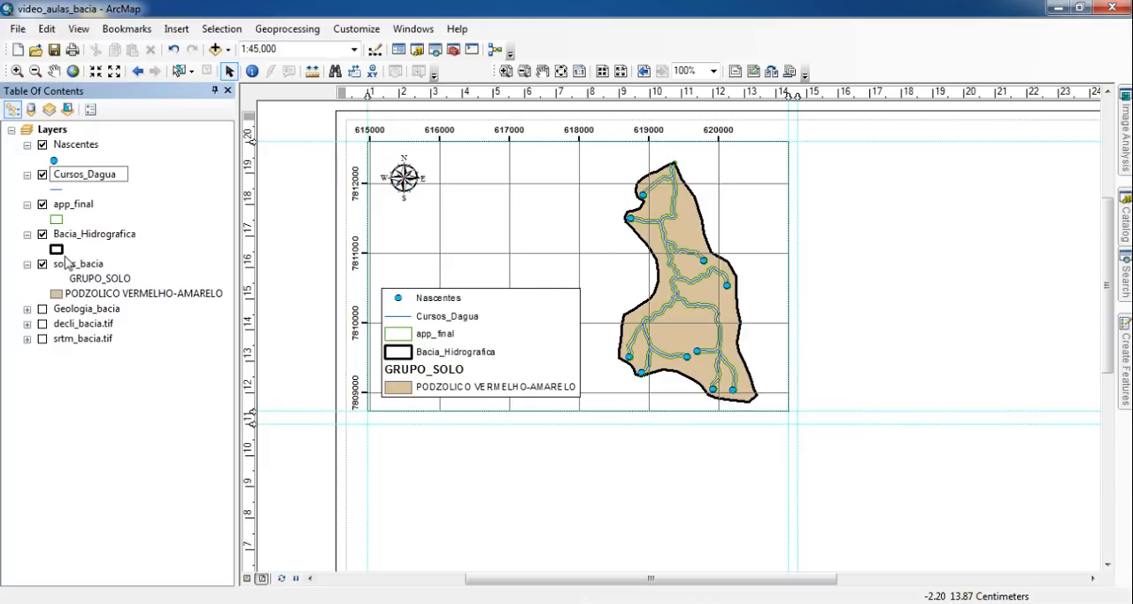
key(BackSpace)
key(BackSpace)
text(d')
key(Delete)
text(Á)
key(Delete)
key(Return)
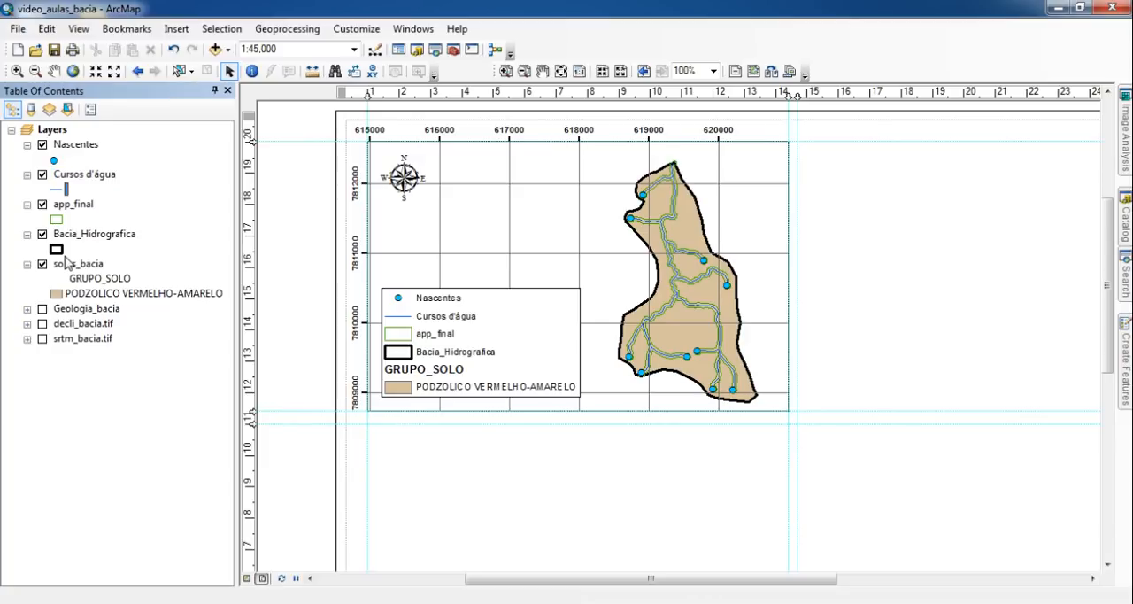
- Rename the app_final layer as "APP"
key(Down)
key(F2)
text(APP)
key(Return)
- Rename the Bacia_Hidrografica layer as "Bacia Hidrográfica"
key(Down)
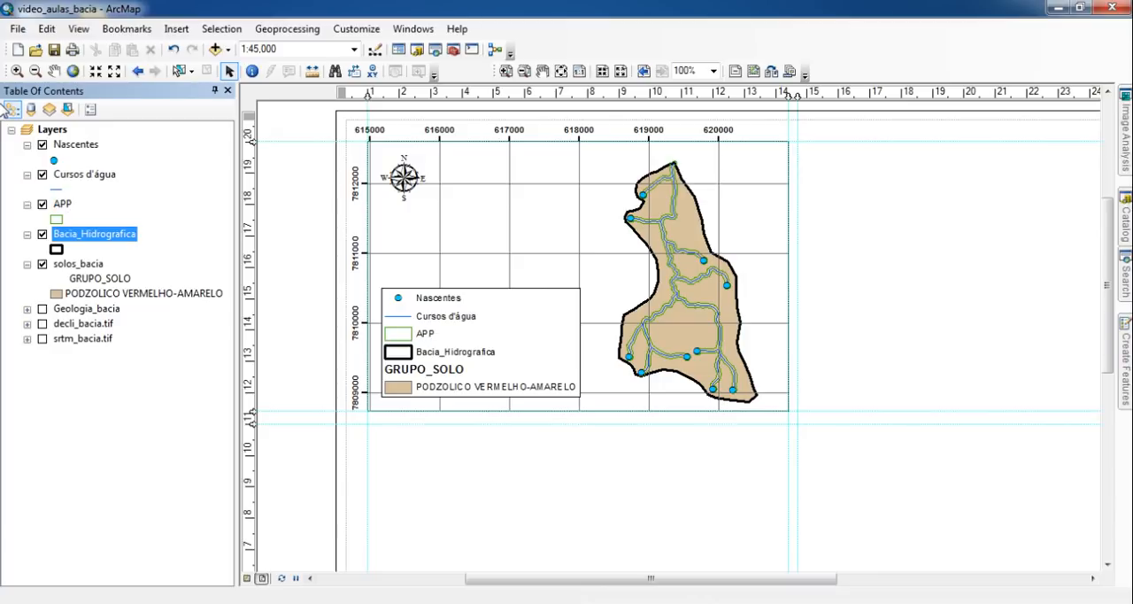
key(F2)
key(Home)
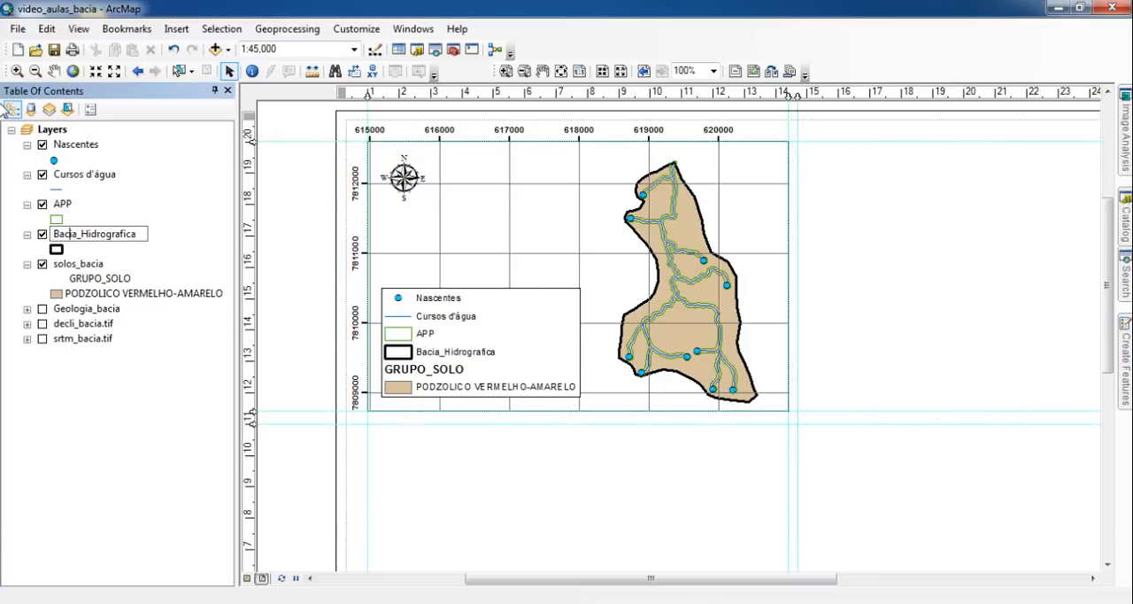
key(Right)
key(Right)
key(Right)
key(Right)
key(Right)
key(Right)
key(BackSpace)
key(Right)
key(Right)
key(Right)
key(Right)
key(Right)
key(Right)
key(Right)
key(Right)
key(Return)
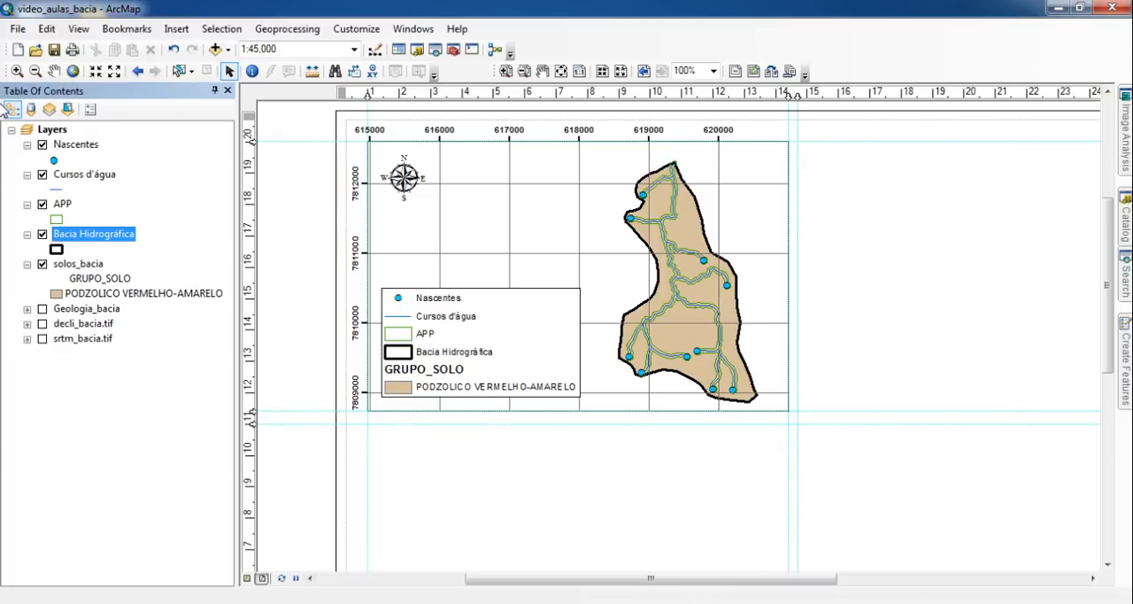
- Rename the GRUPO_SOLO heading under solos_bacia as "Grupo de Solo"
key(Down)
key(Down)
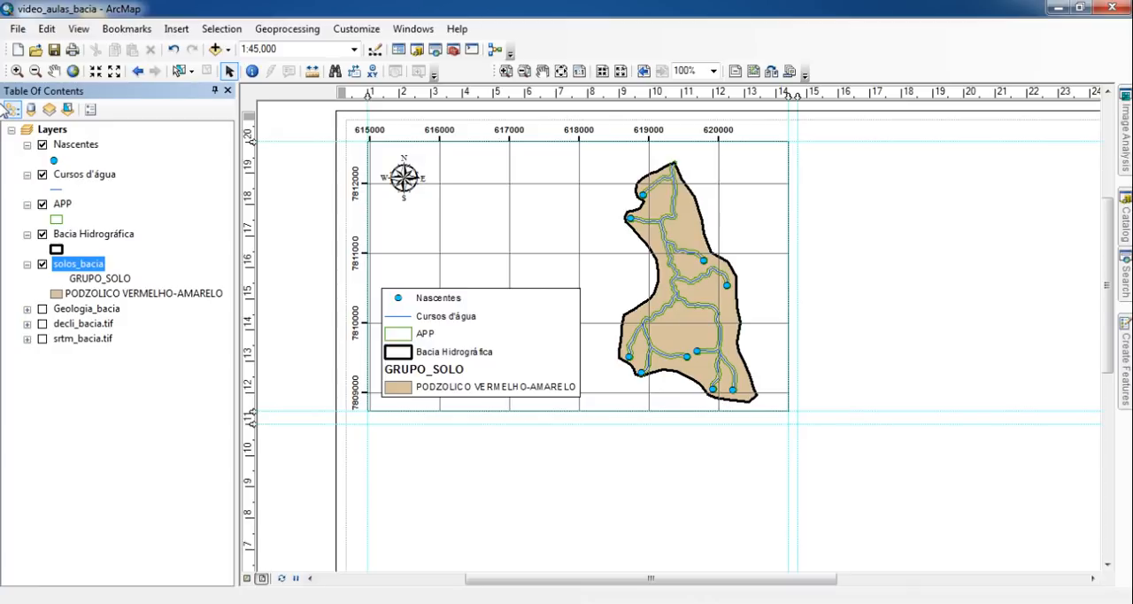
key(Down)
key(F2)
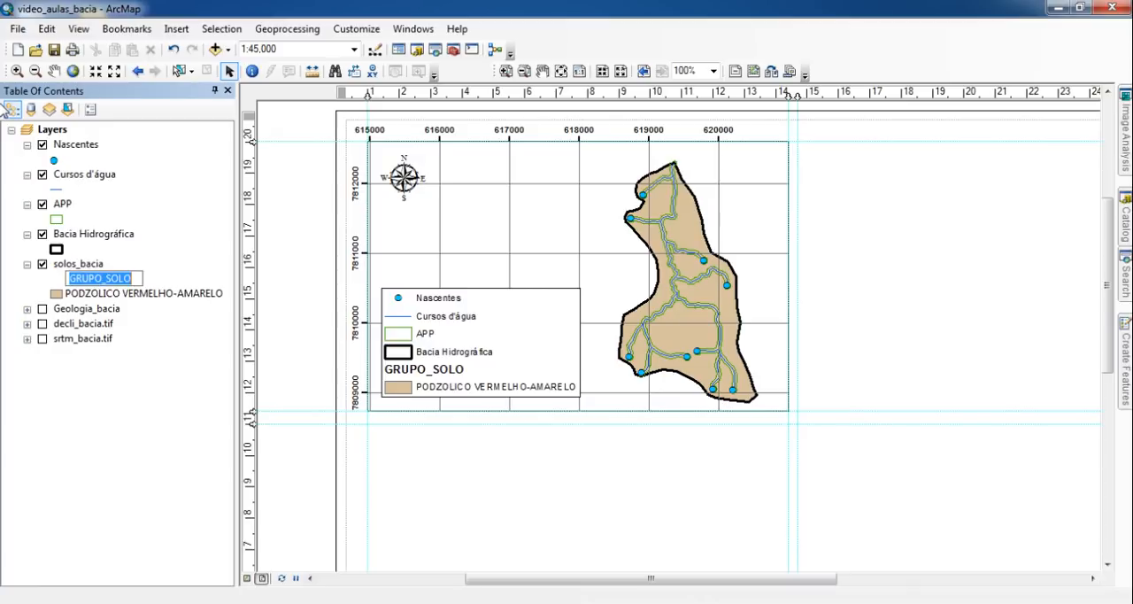
text(Grupo de)
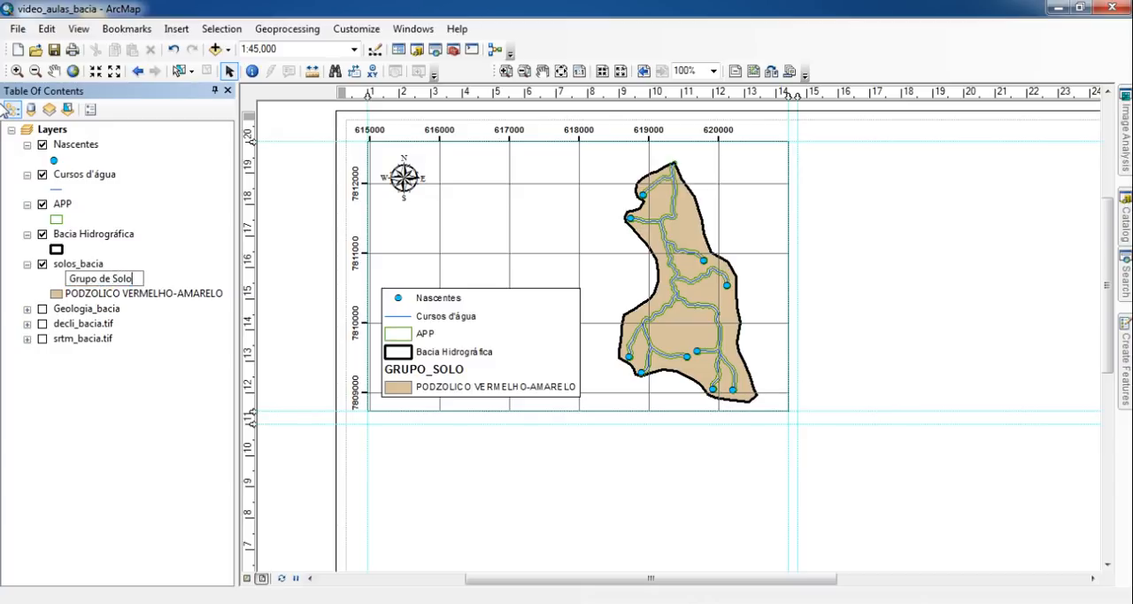
text( Solo)
key(Return)
- Correct the soil class label under solos_bacia to "PODZÓLICO VERMELHO-AMARELO"
key(Down)
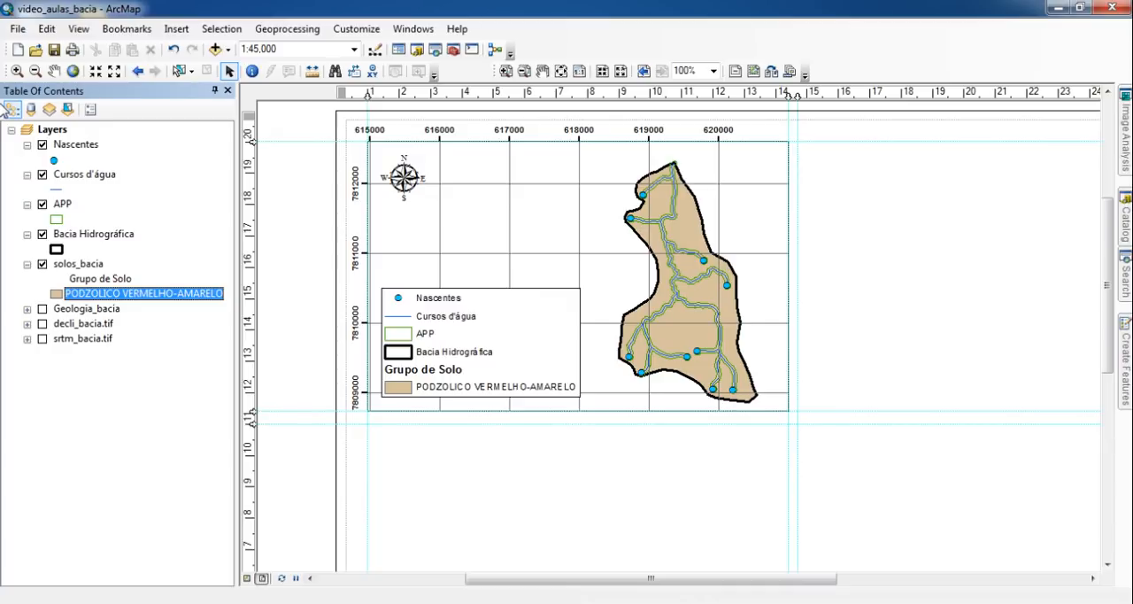
key(F2)
key(Home)
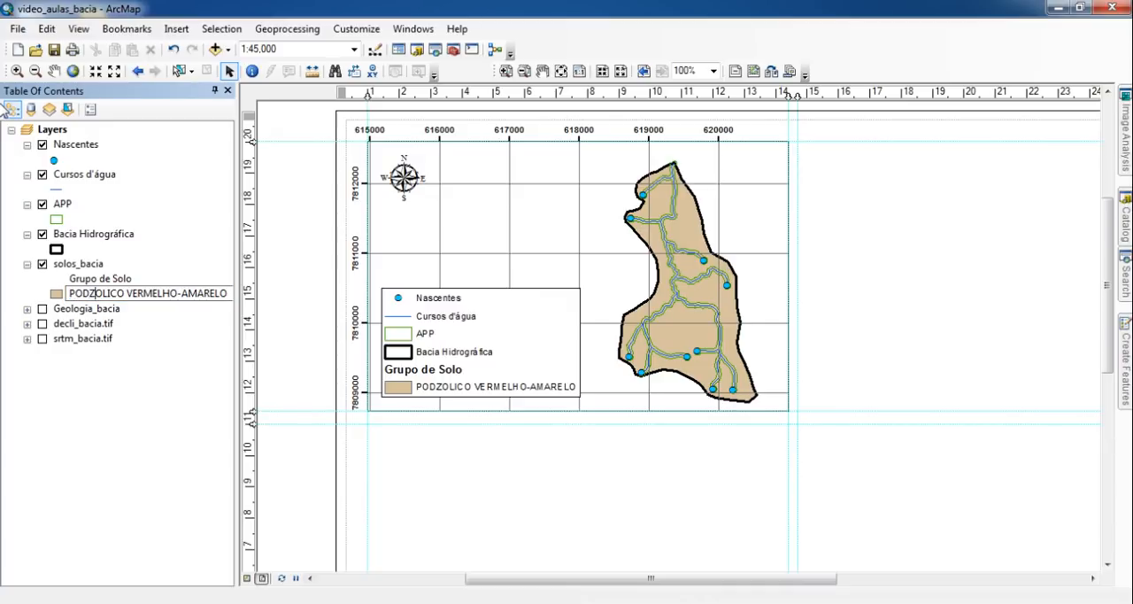
text(Ó)
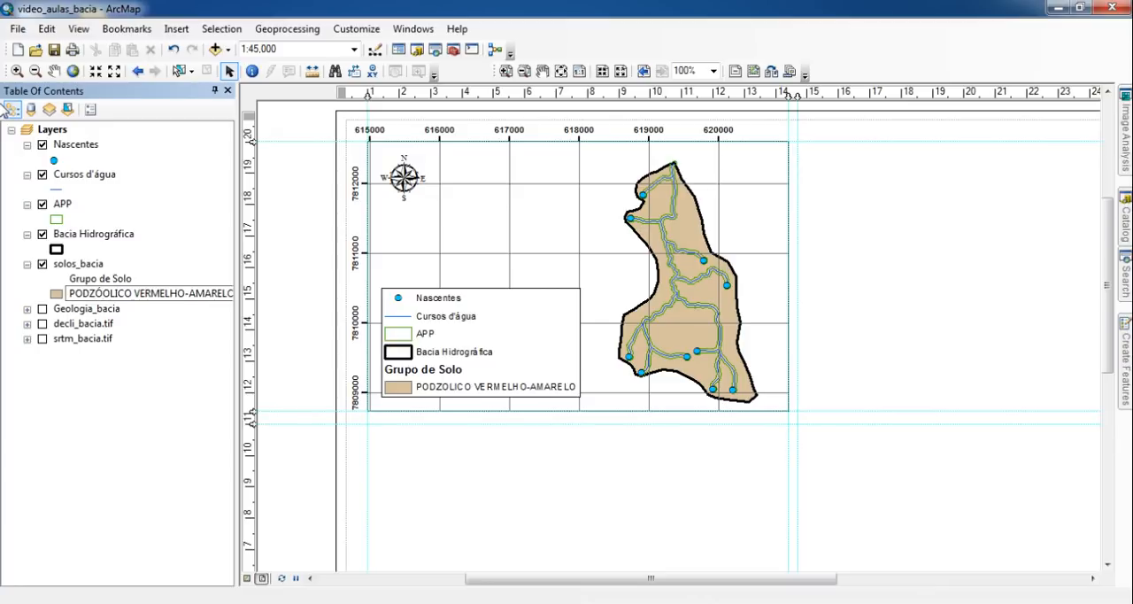
key(Delete)
key(Return)
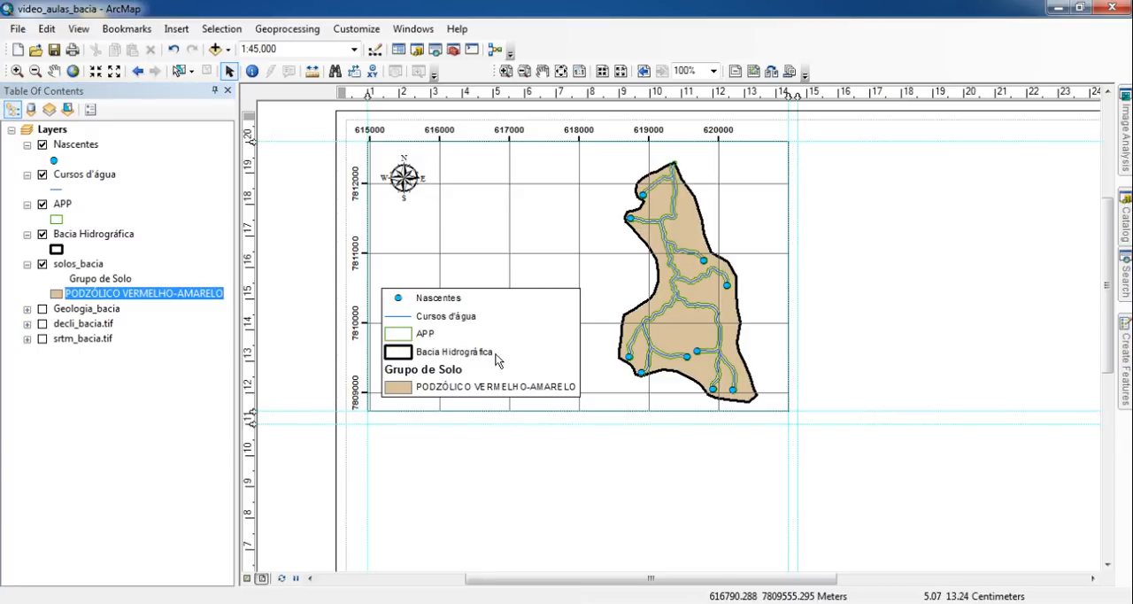
- Move the legend into the lower-left corner of the map's data frame, just inside its border
scroll(549, 173, up, 2)
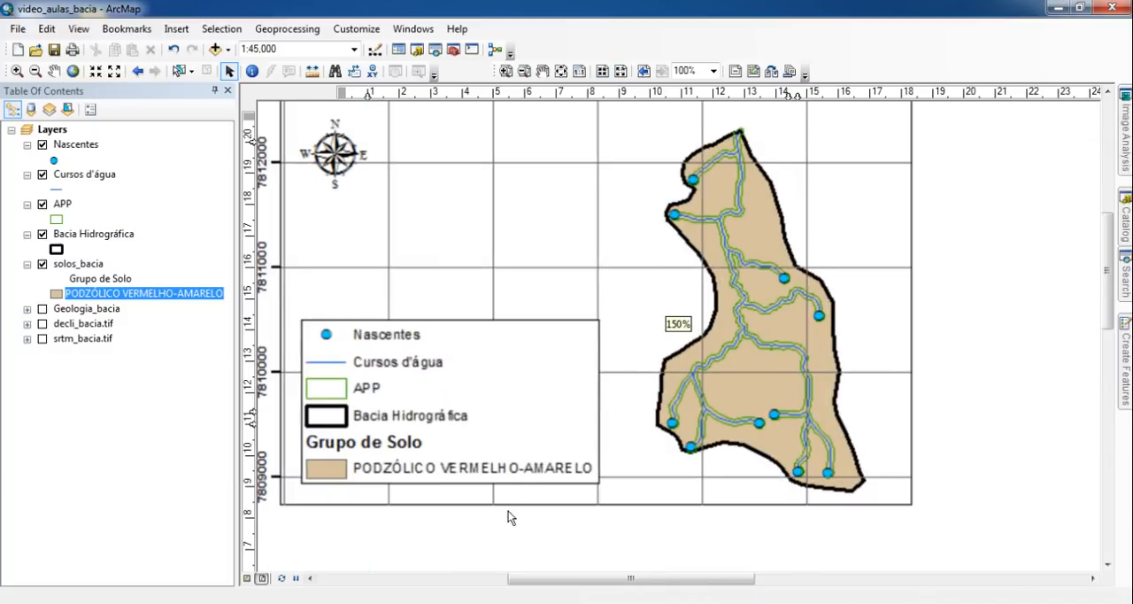
scroll(511, 518, up, 3)
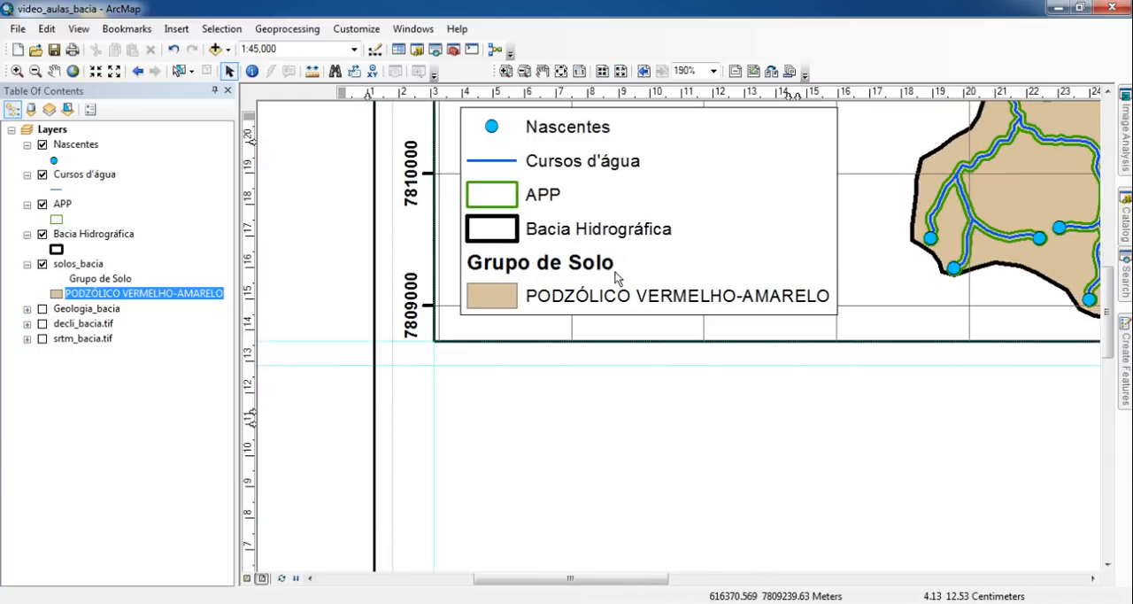
drag(545, 281, 538, 289)
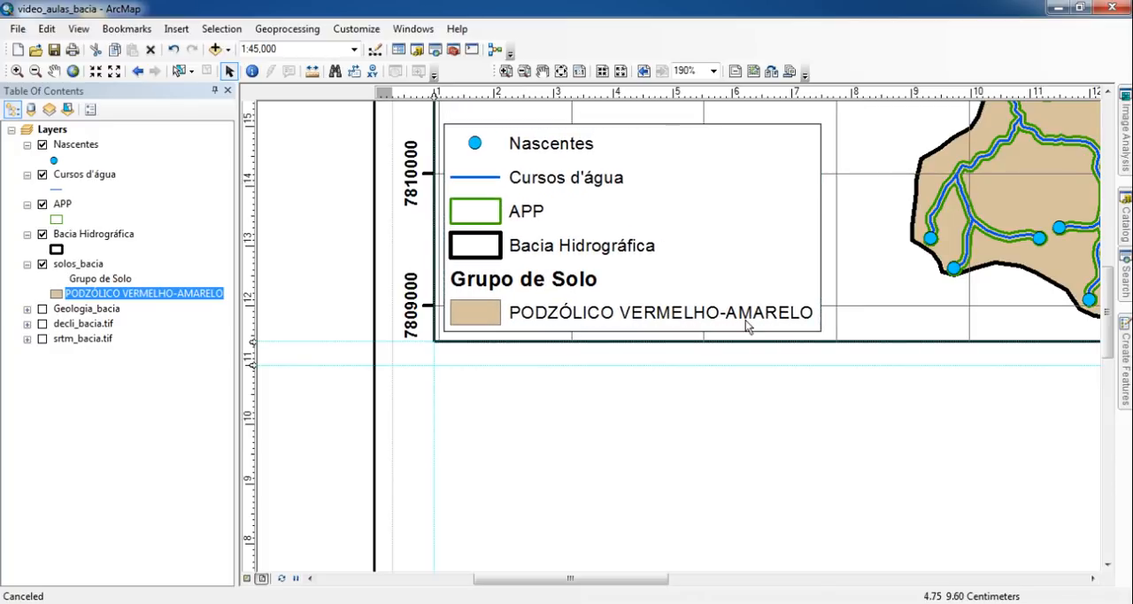
- Shrink the legend slightly from its upper-right corner, keeping it anchored in the data frame's lower-left corner
click(580, 70)
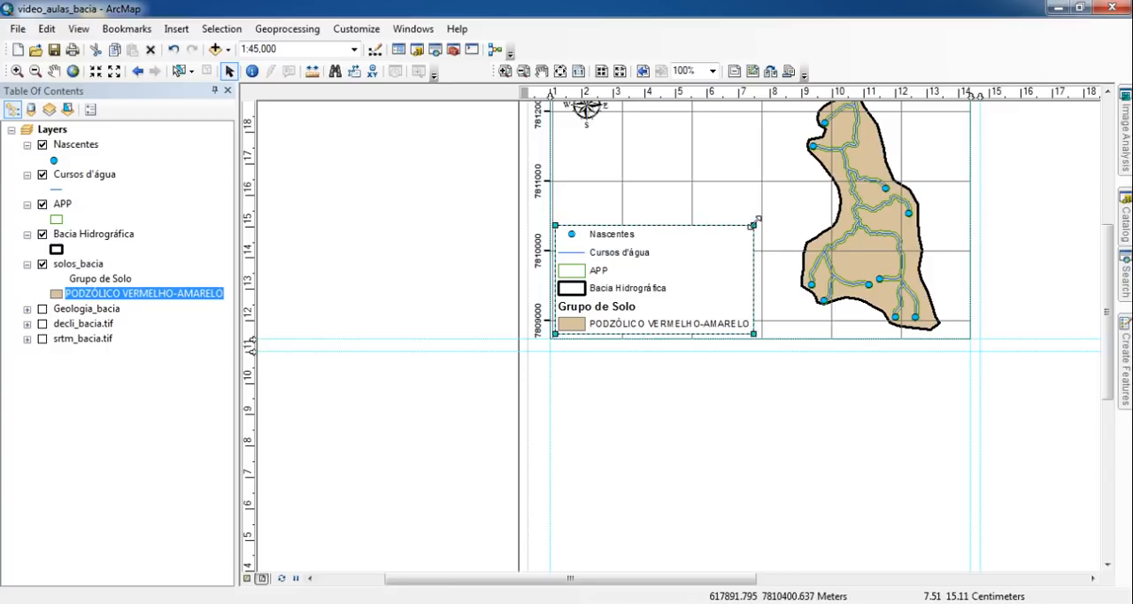
drag(757, 218, 749, 232)
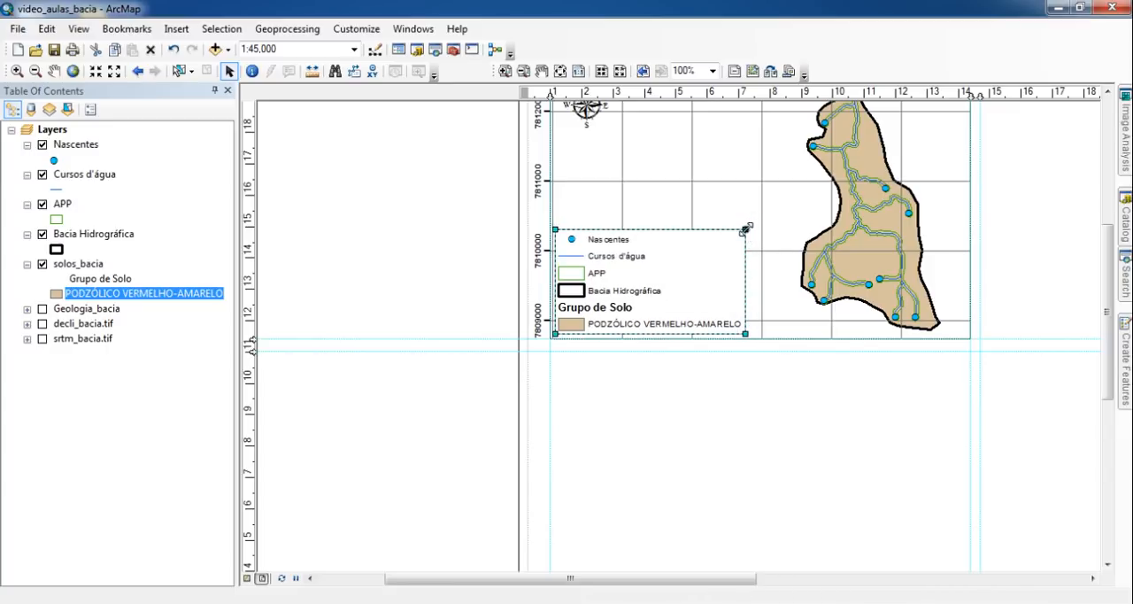
drag(746, 228, 732, 237)
click(701, 393)
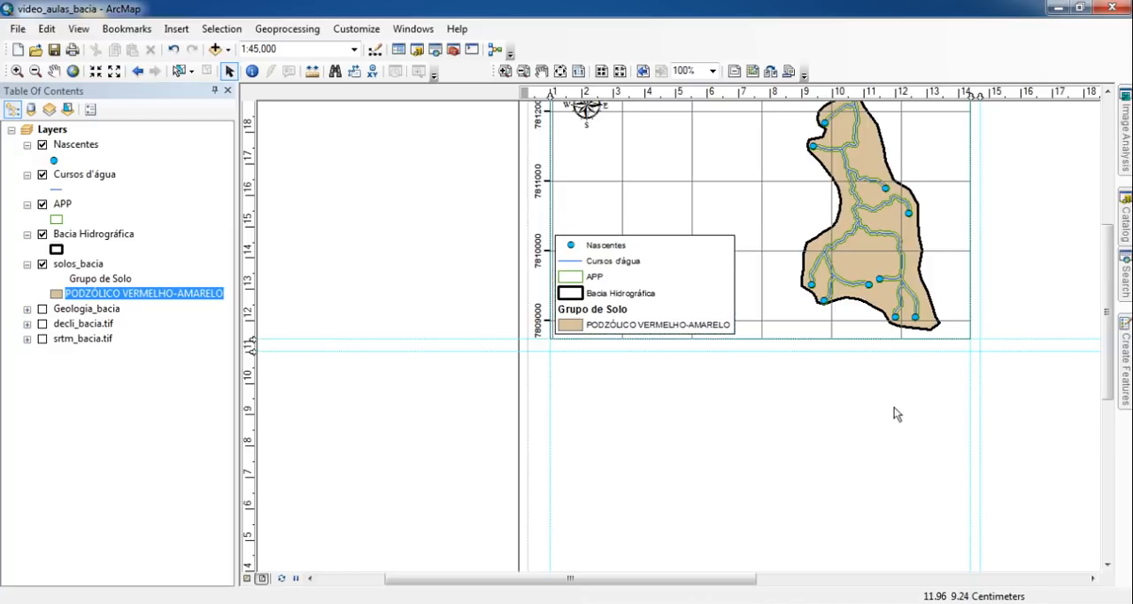
drag(955, 415, 763, 453)
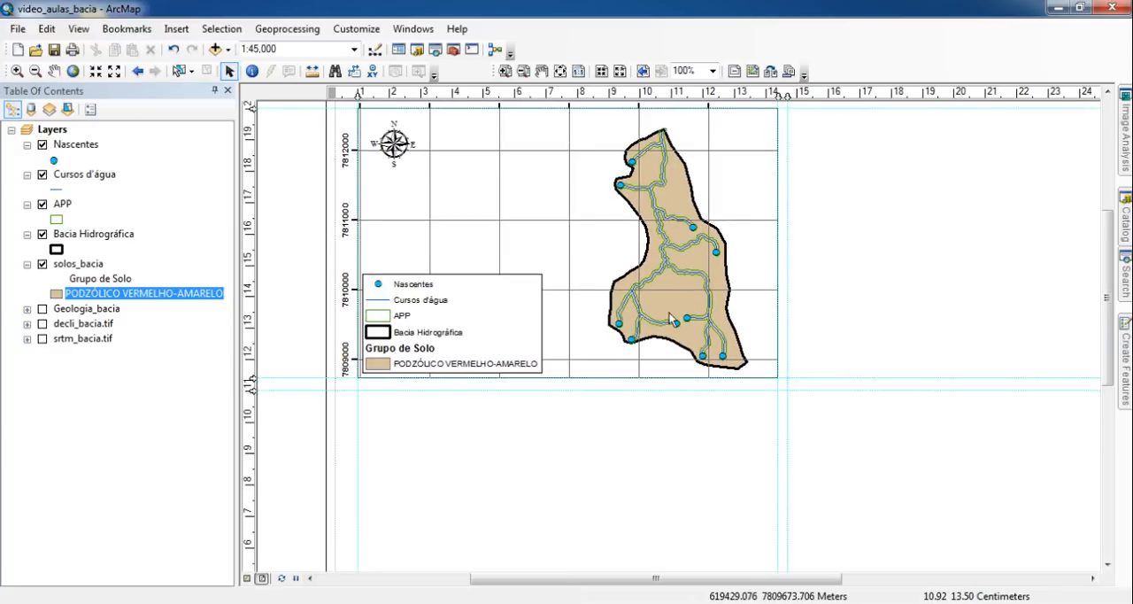
- Pan the map inside the data frame so the basin sits slightly farther left, clear of the legend and border
click(561, 71)
click(599, 259)
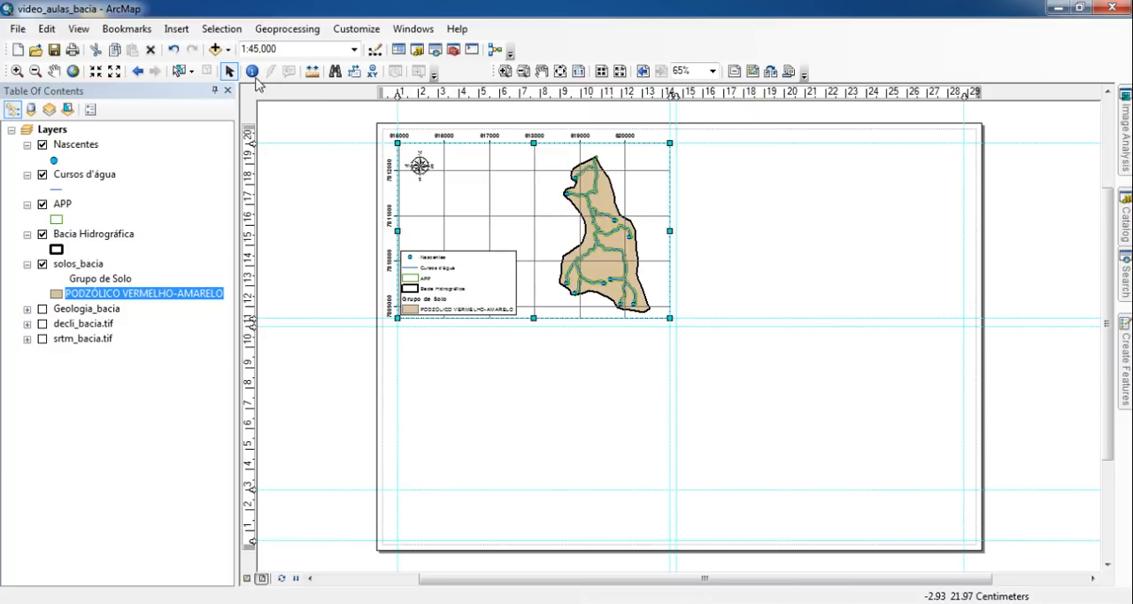
click(55, 71)
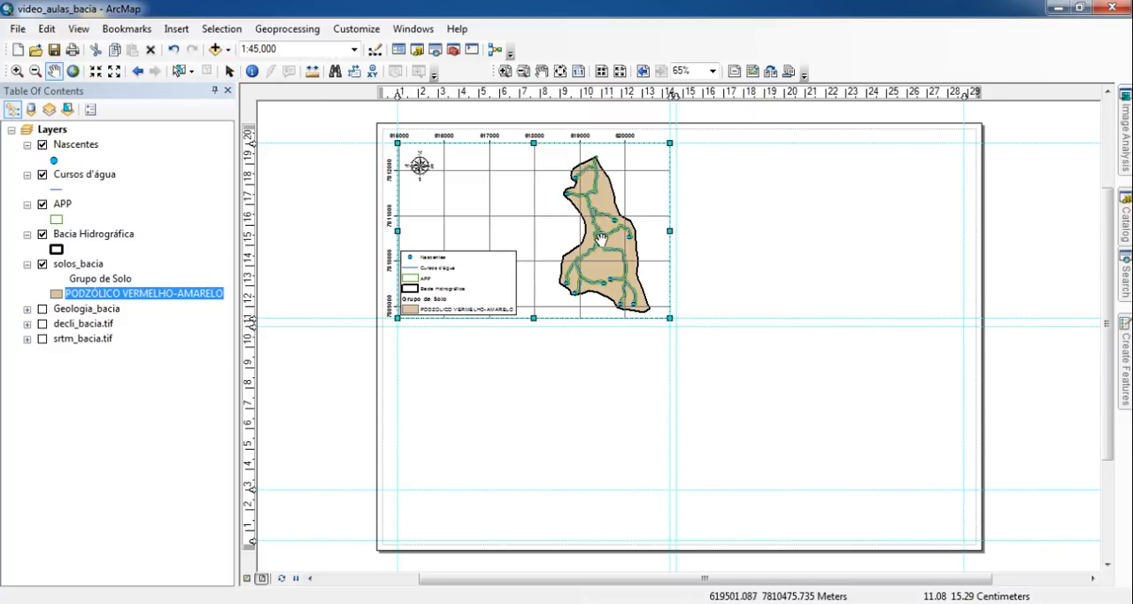
drag(603, 239, 580, 234)
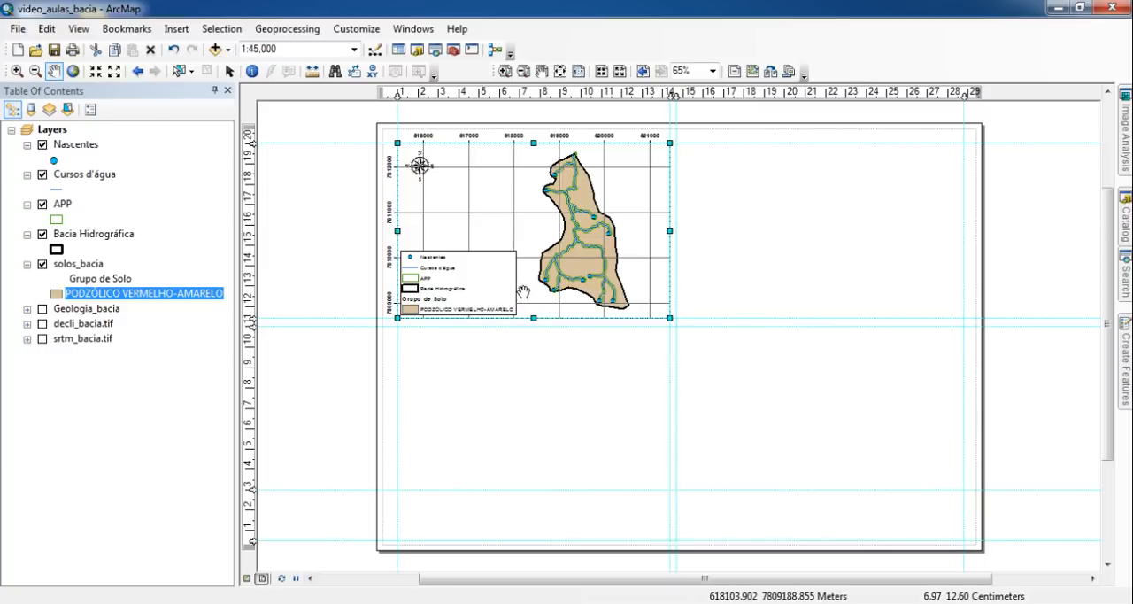
drag(581, 266, 585, 271)
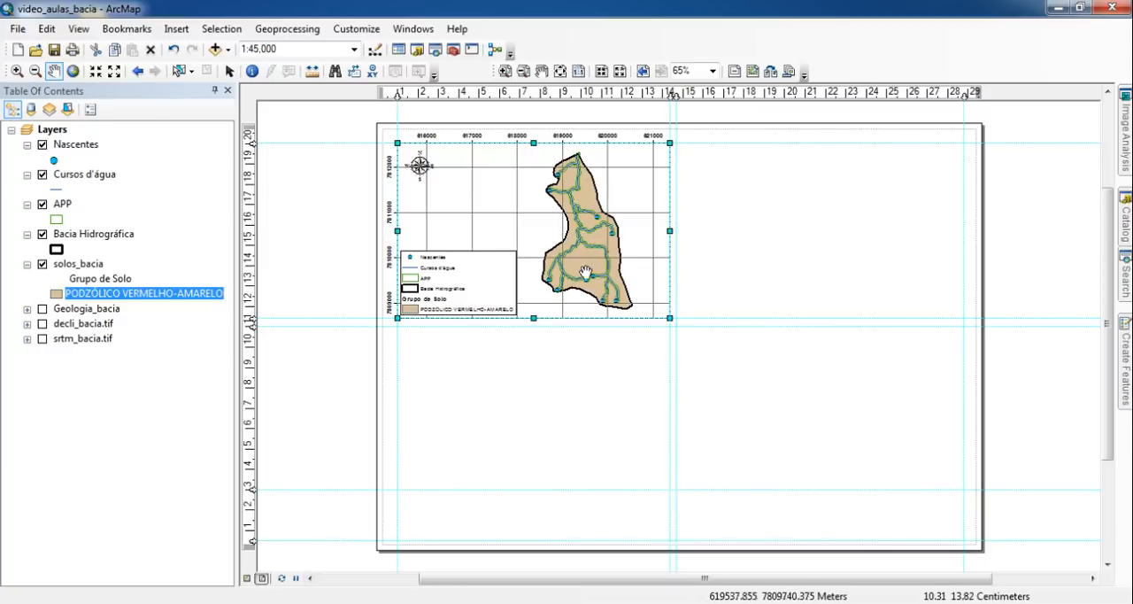
click(229, 71)
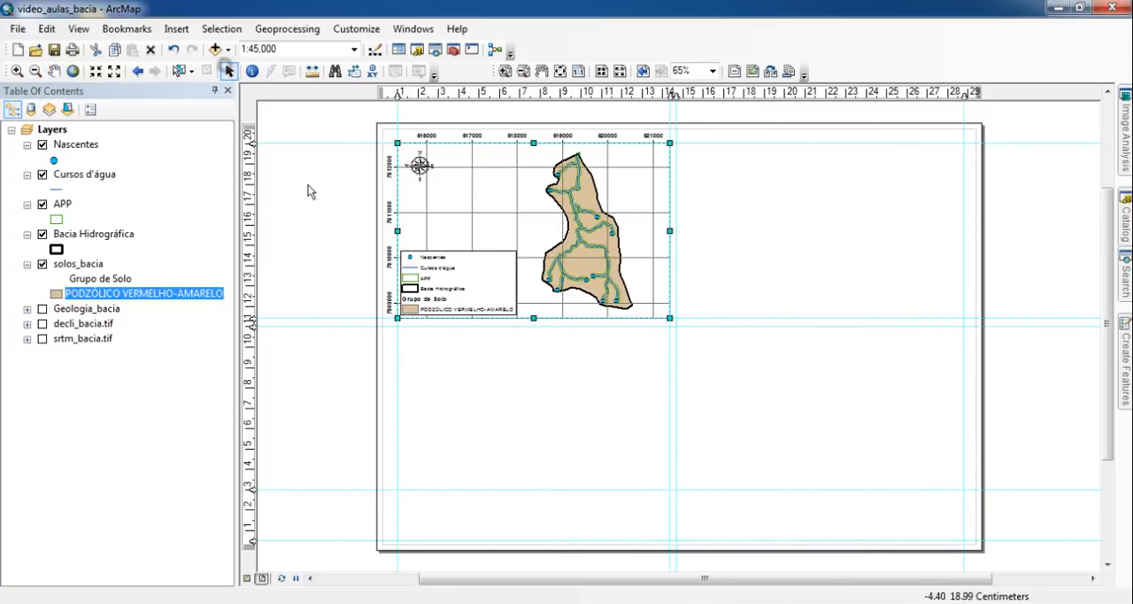
click(319, 197)
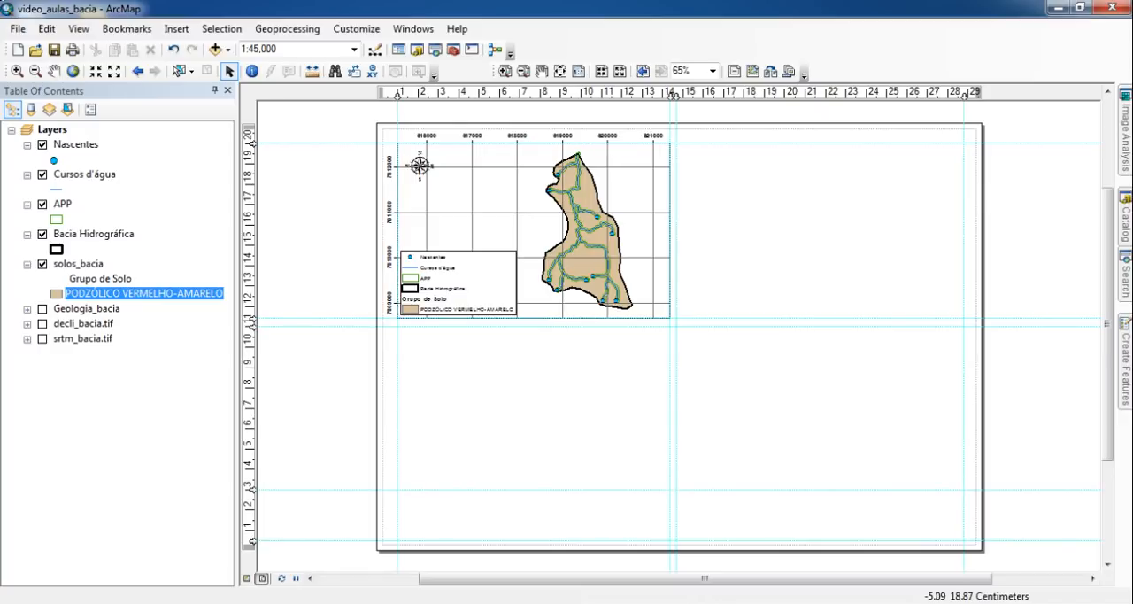
- Move the north arrow close to the intersection of the 616000 and 7812000 grid lines
click(421, 164)
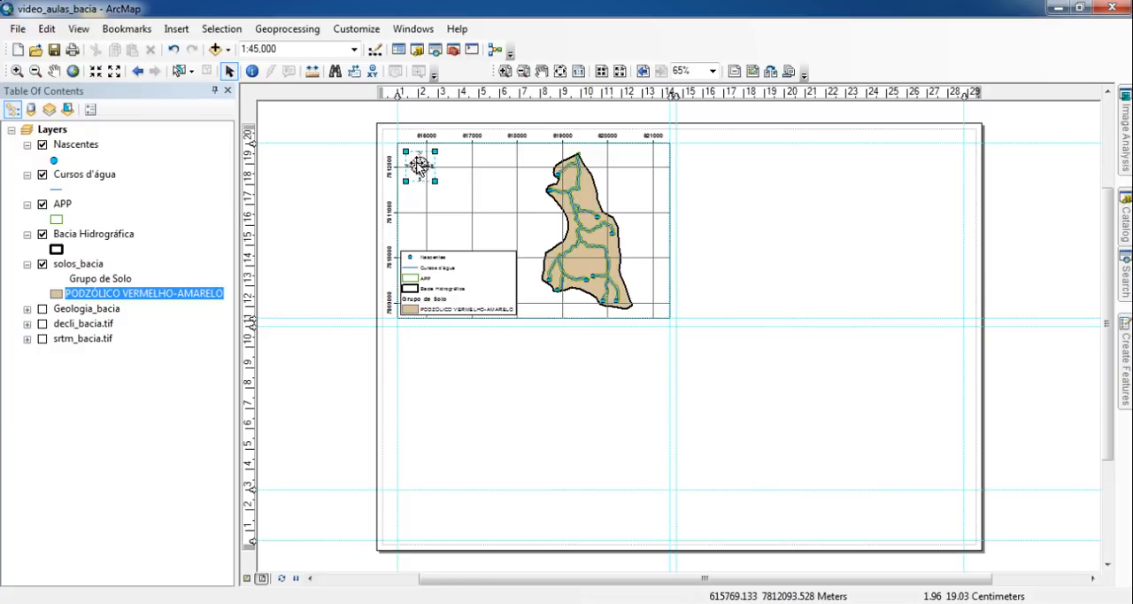
drag(422, 164, 425, 169)
click(346, 162)
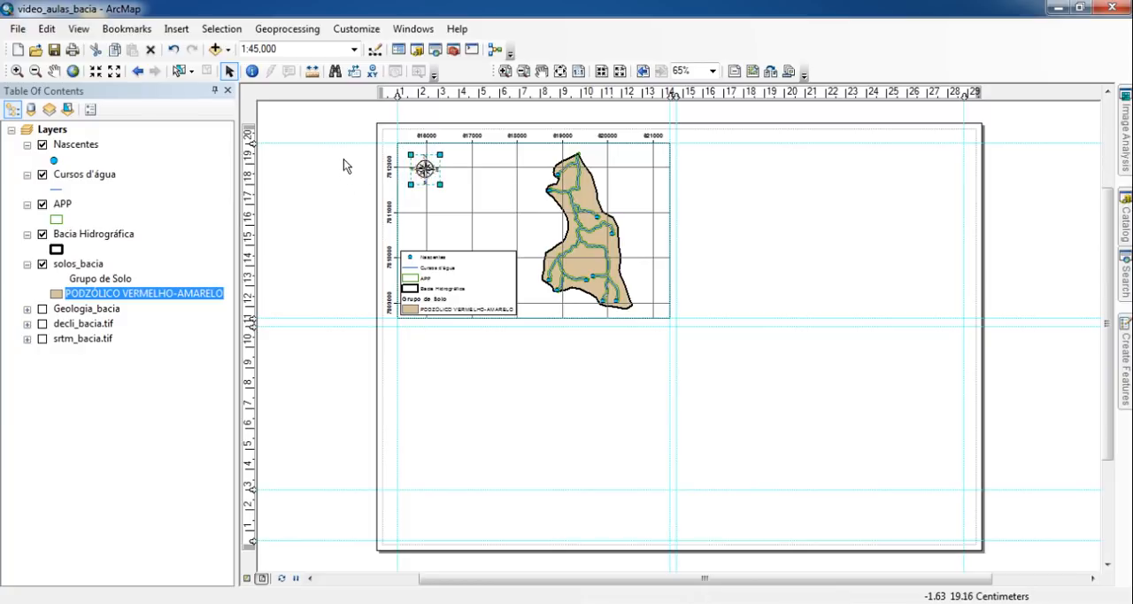
- Nudge the north arrow until its centre lies on the intersection of the 616000 and 7812000 grid lines
click(578, 70)
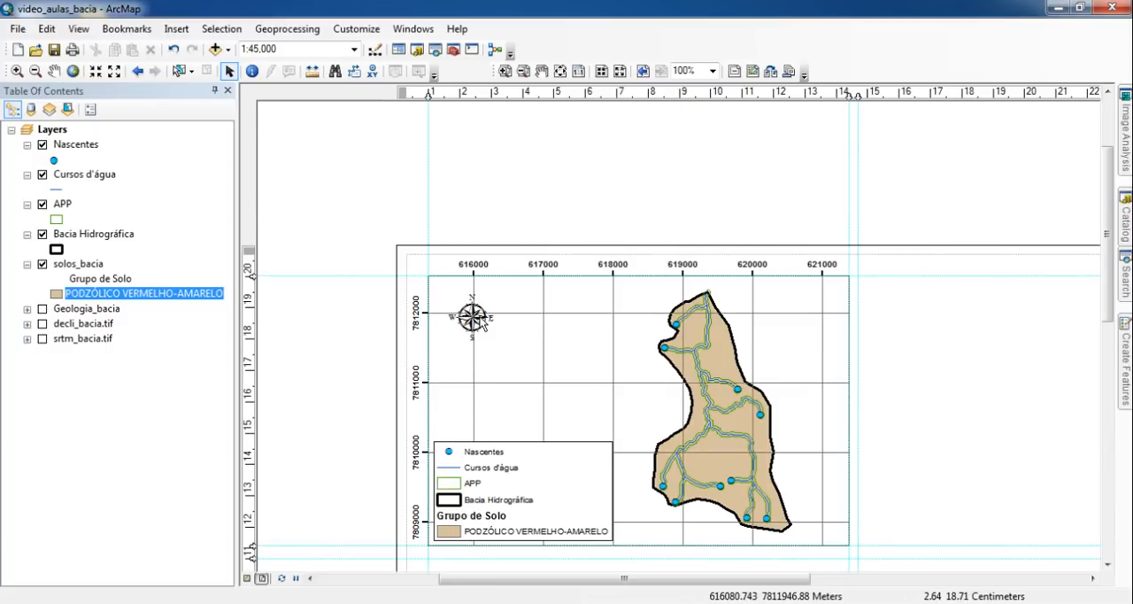
scroll(472, 320, up, 2)
scroll(473, 316, up, 3)
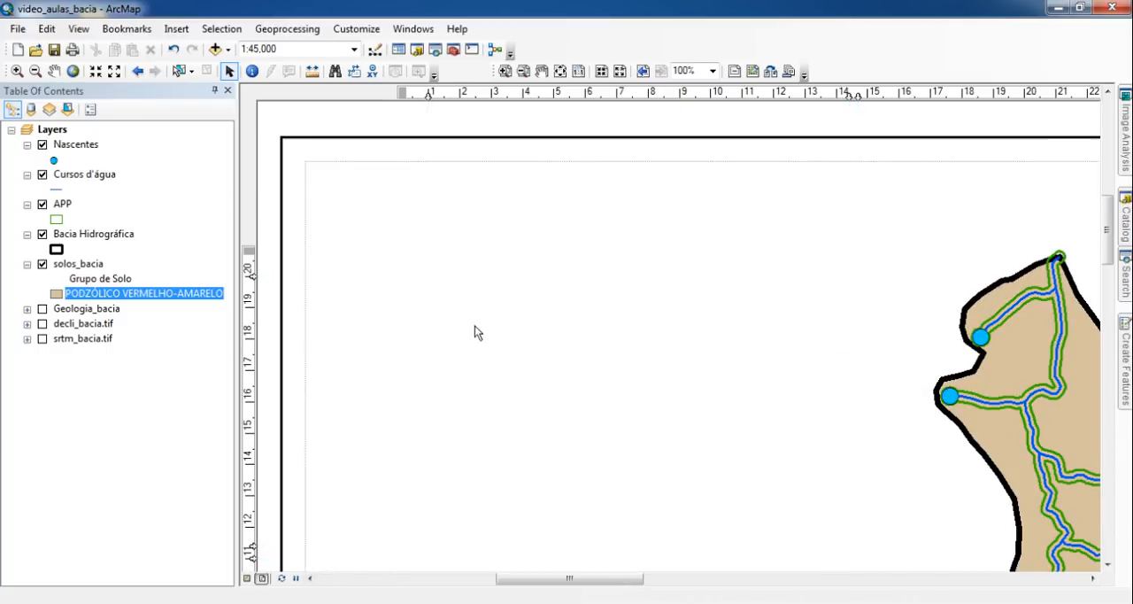
click(474, 326)
key(Up)
key(Up)
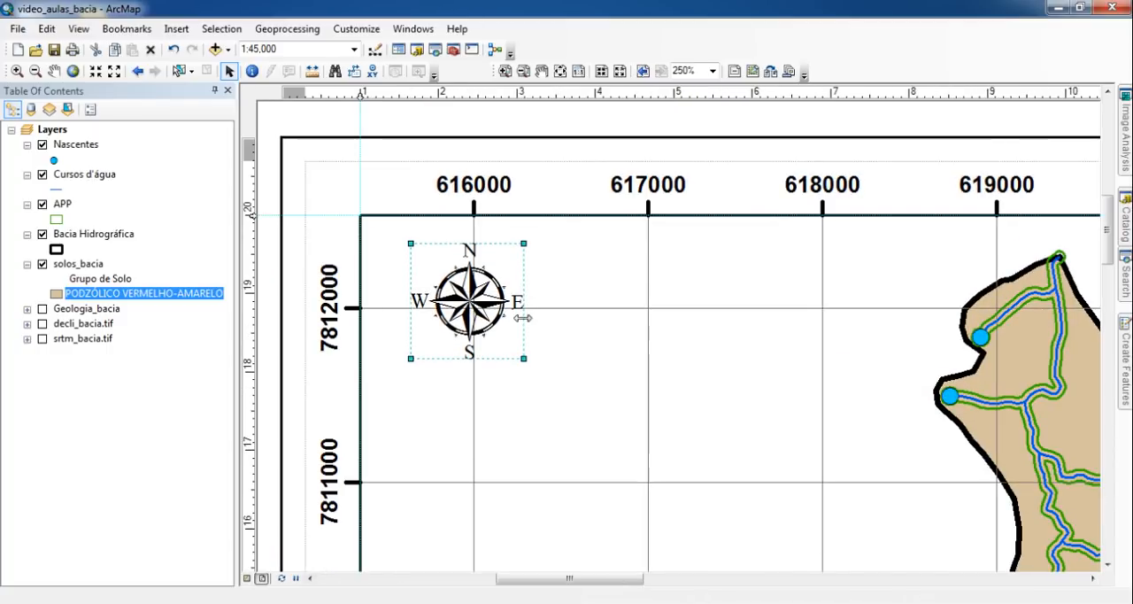
key(Down)
key(Right)
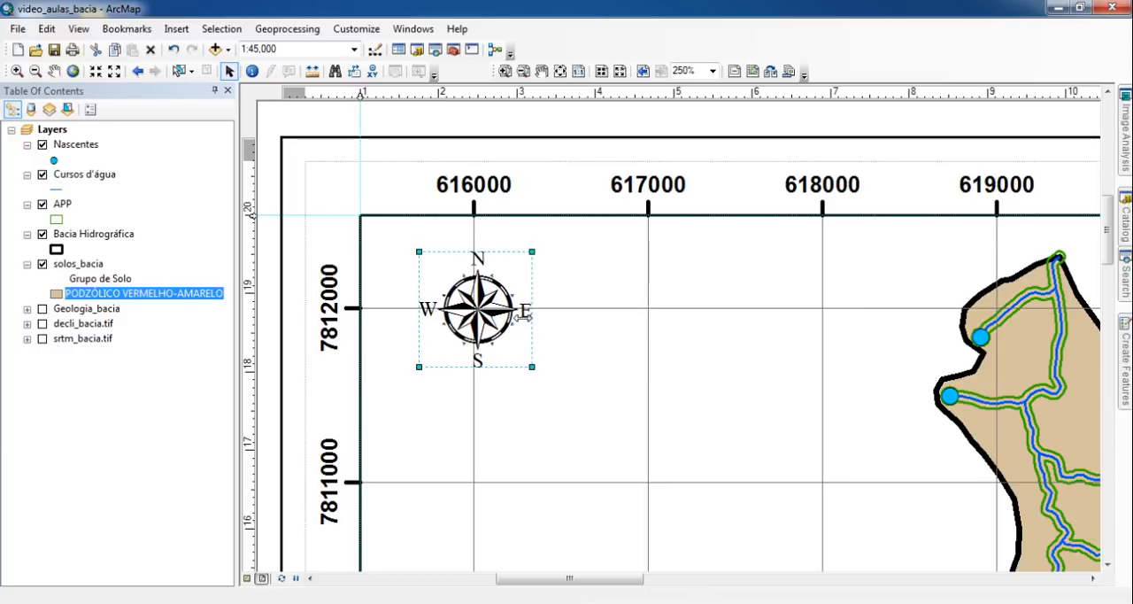
scroll(492, 357, up, 5)
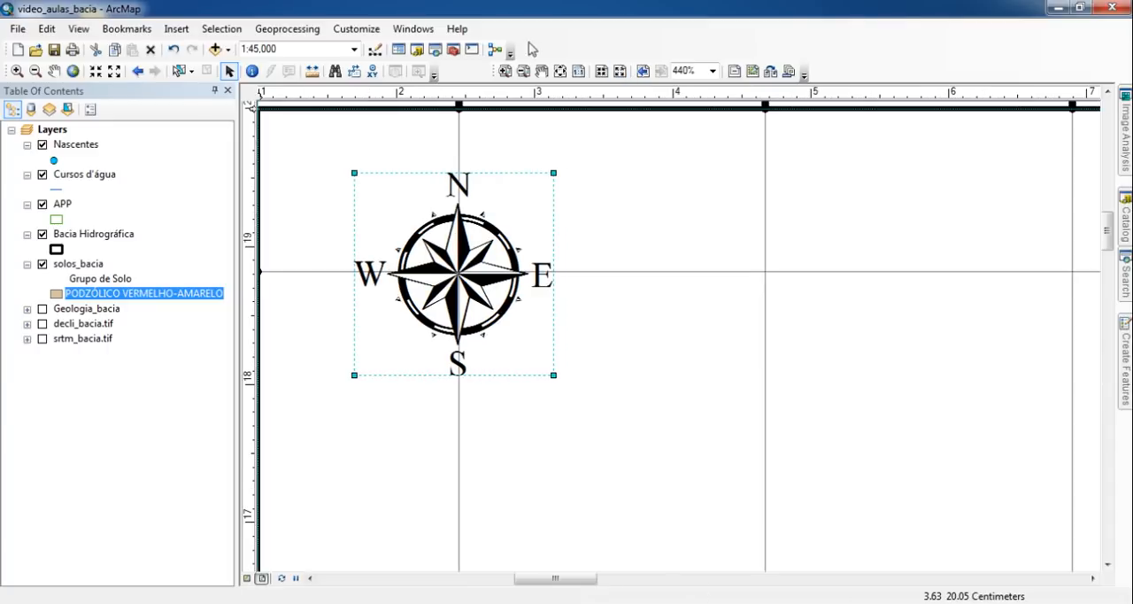
click(579, 71)
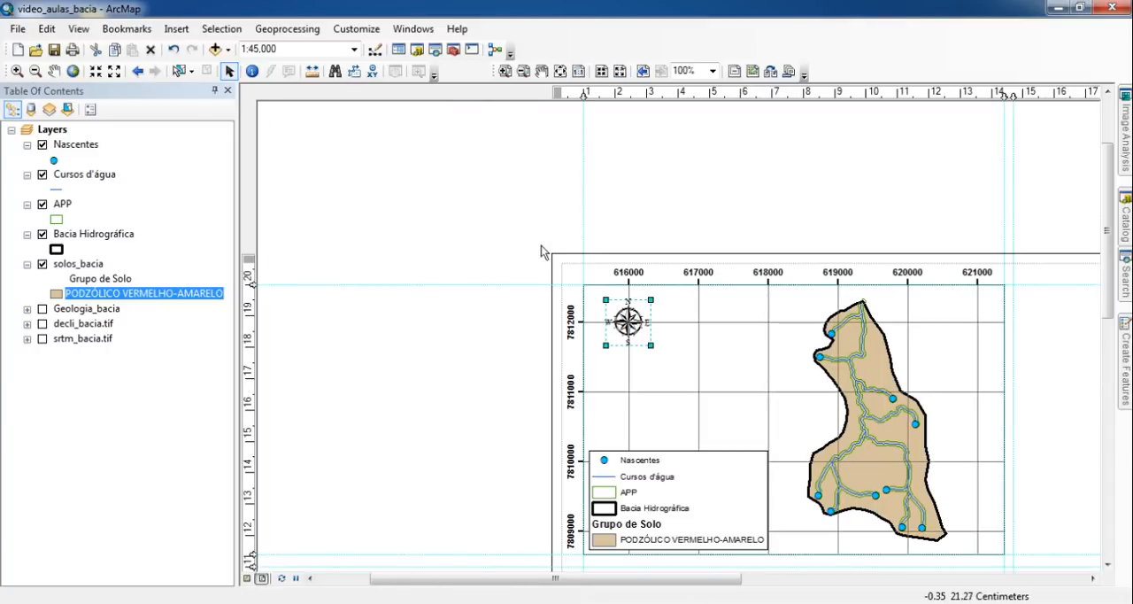
click(473, 241)
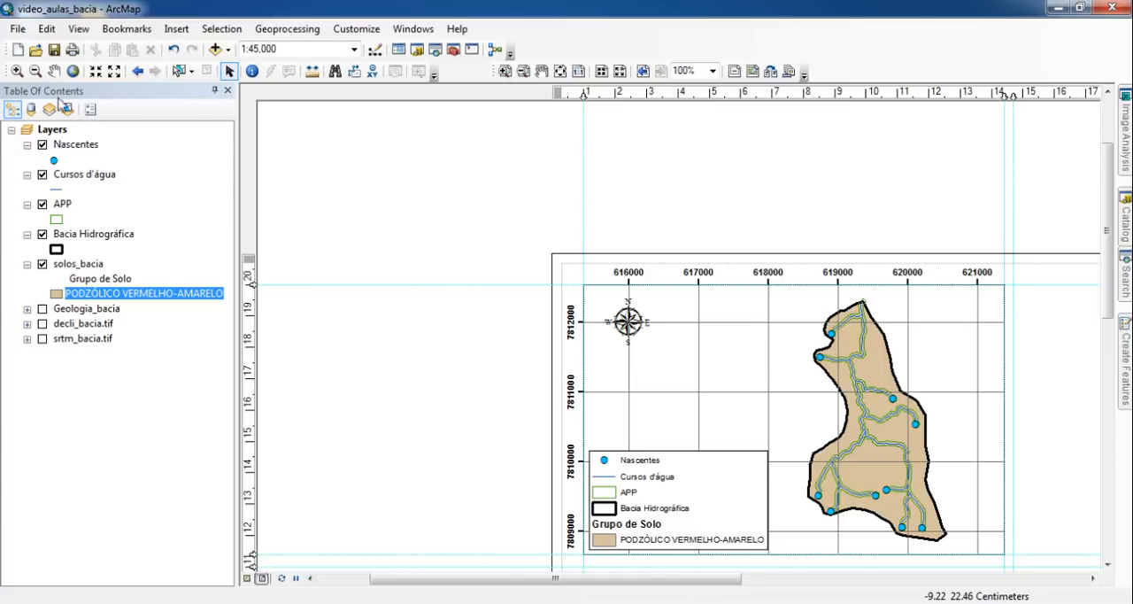
- Save the map document and bring the whole layout page into view
click(54, 50)
click(560, 71)
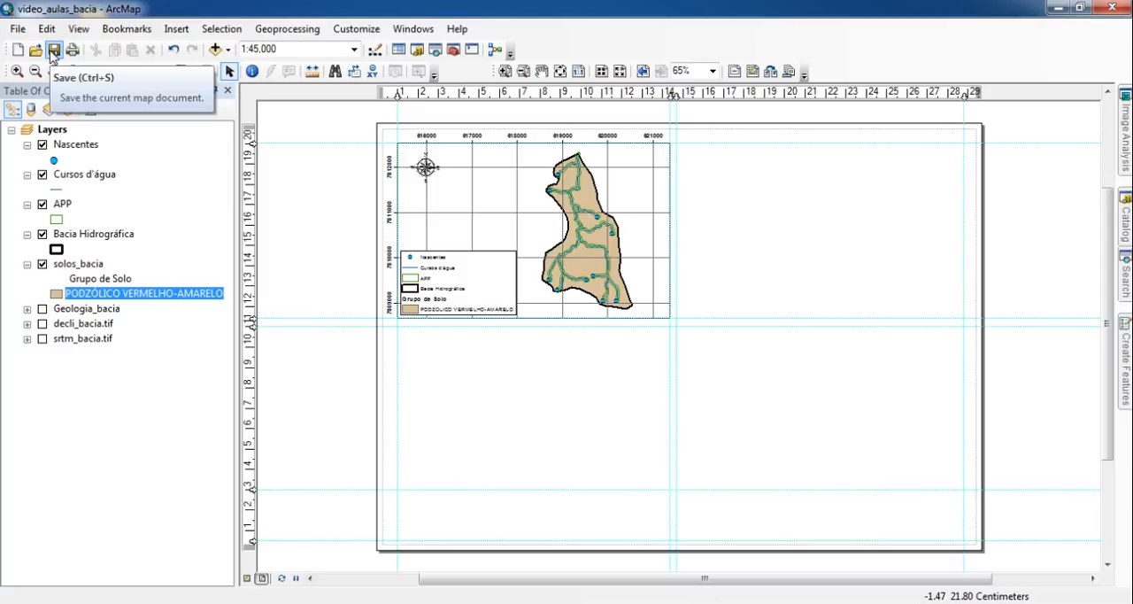
click(51, 54)
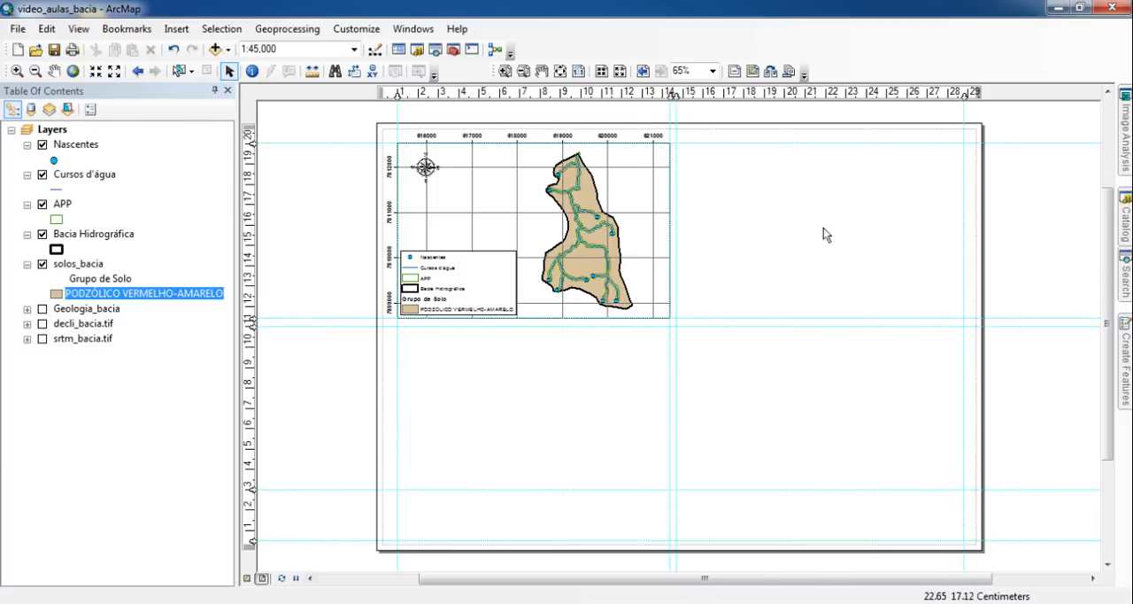
click(176, 28)
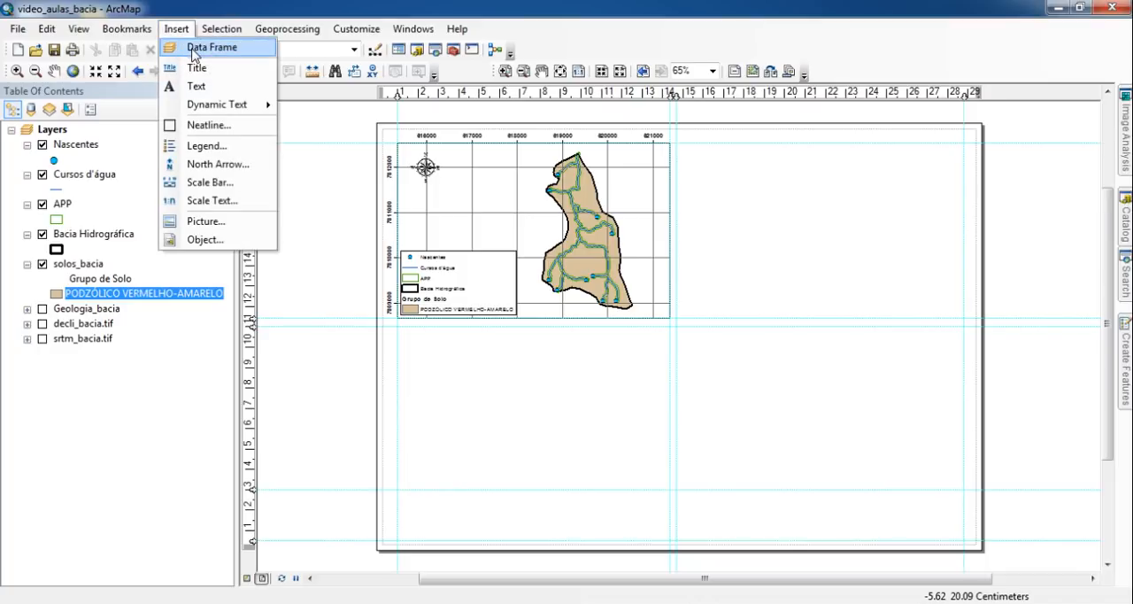
mouse_move(221, 29)
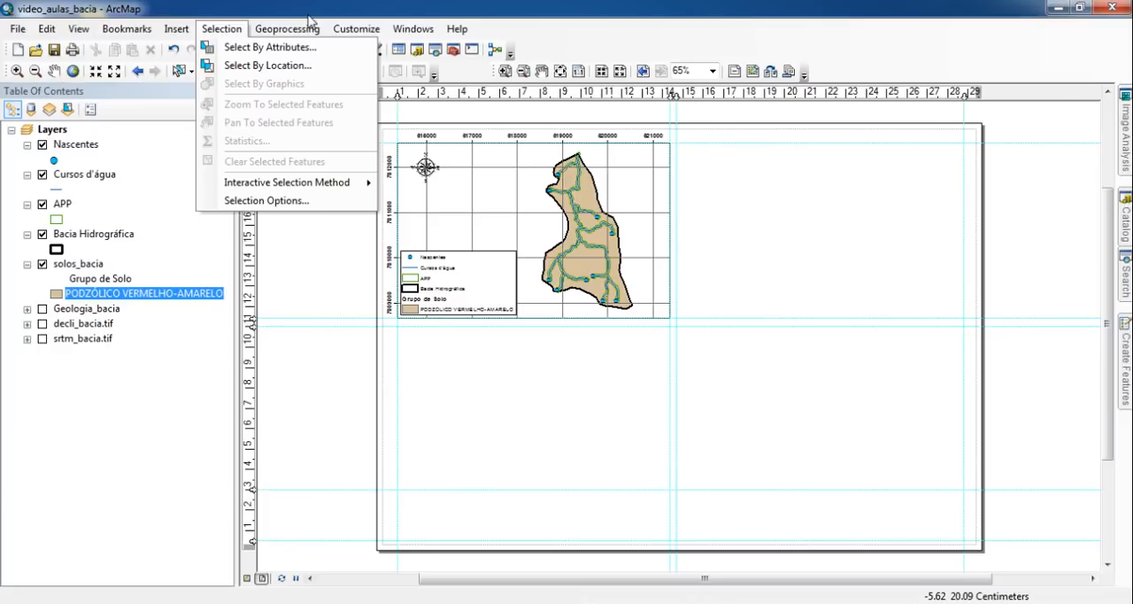
click(336, 7)
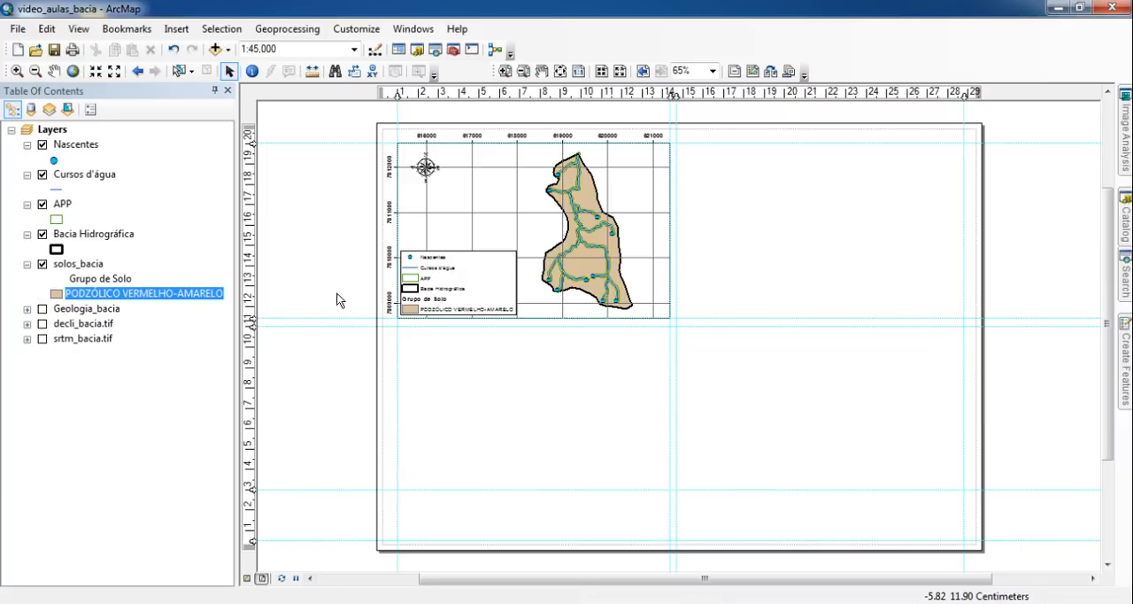
- Duplicate the data frame with its legend and north arrow, and place the copy in the page's upper-right quarter
drag(735, 378, 347, 113)
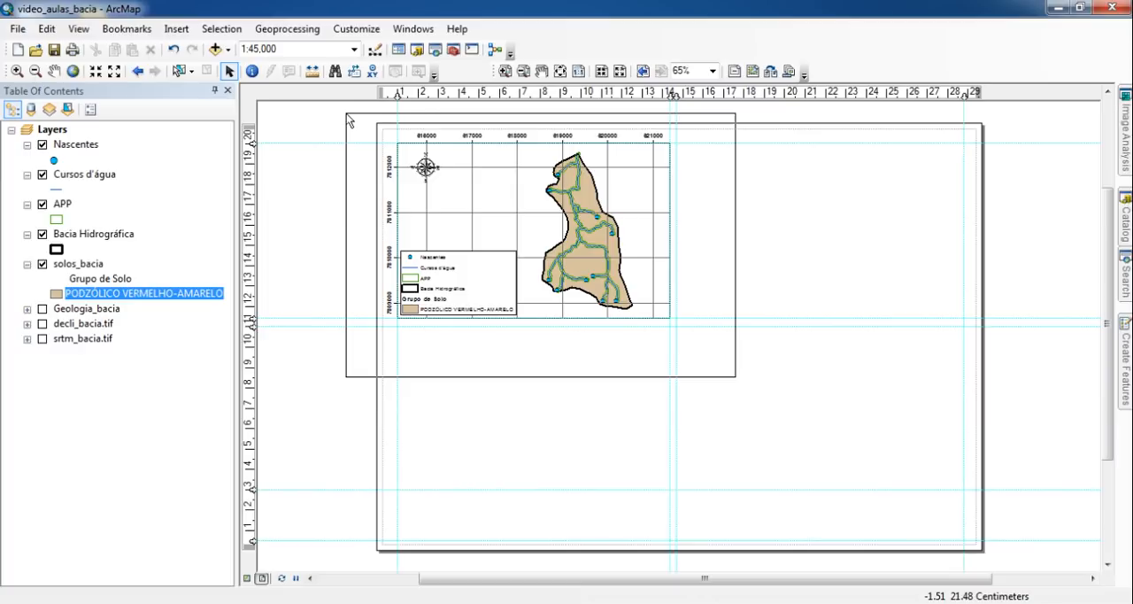
drag(346, 113, 346, 114)
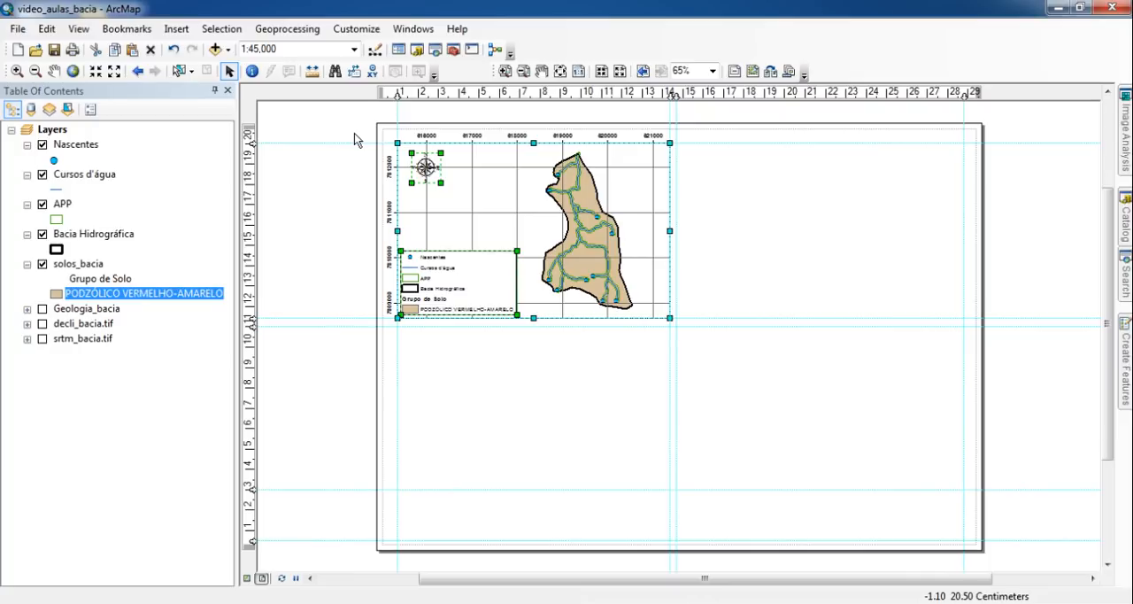
key(ctrl+v)
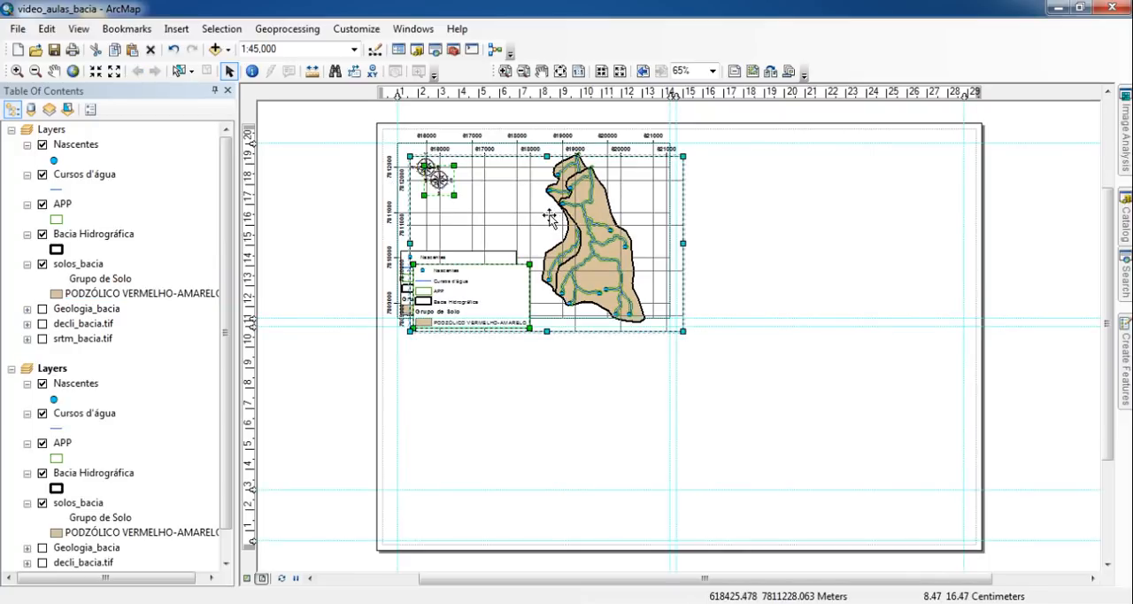
drag(551, 218, 834, 203)
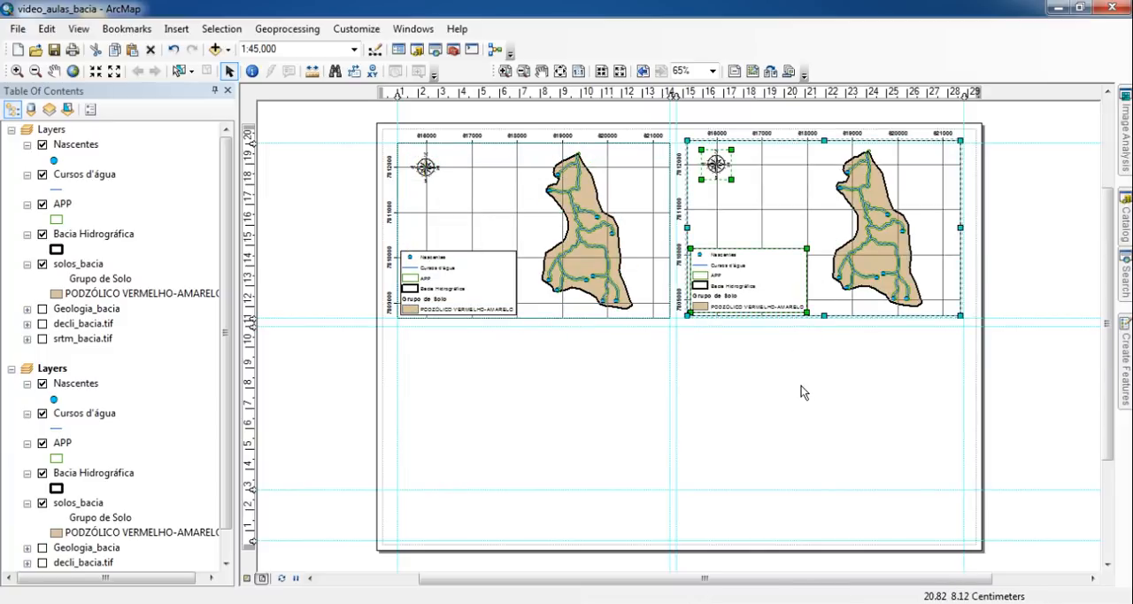
click(758, 415)
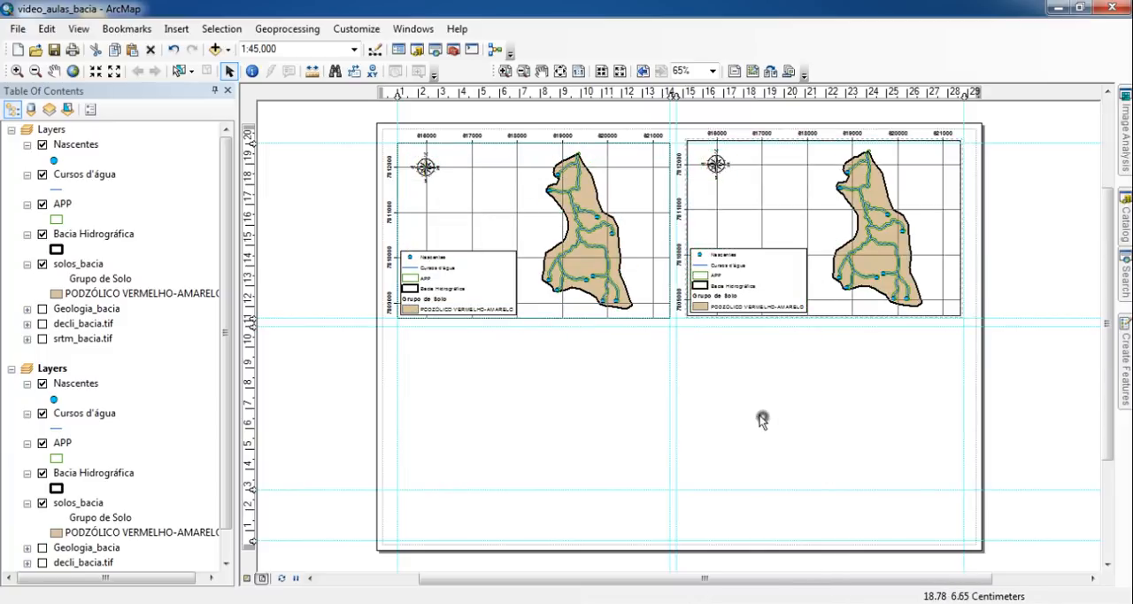
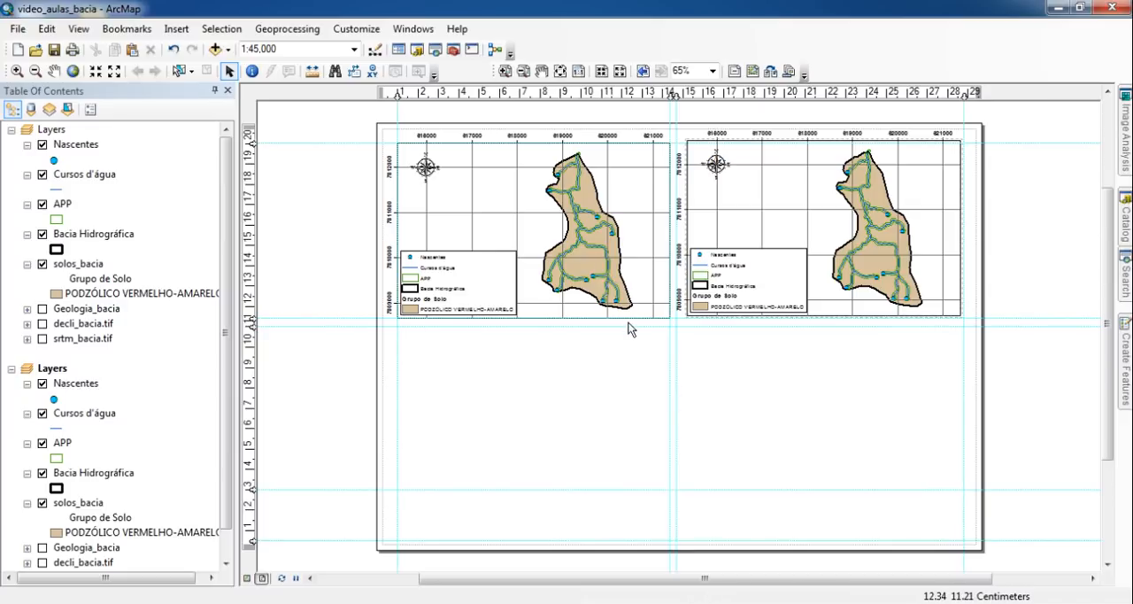
- Rename the data frame of the original soil map as Solos and collapse its layer list
click(555, 203)
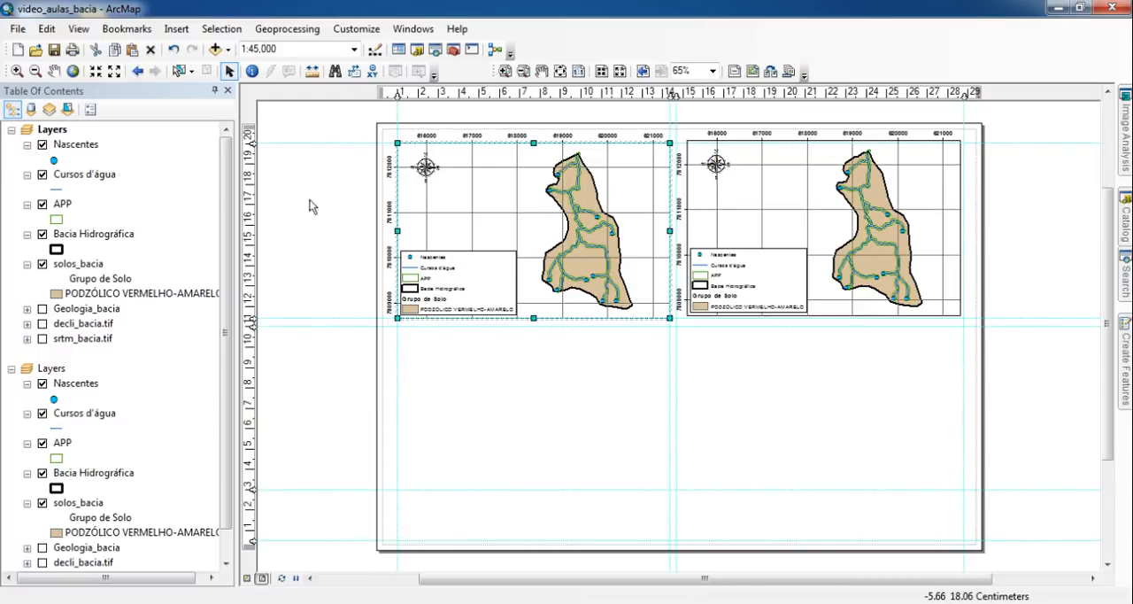
click(58, 131)
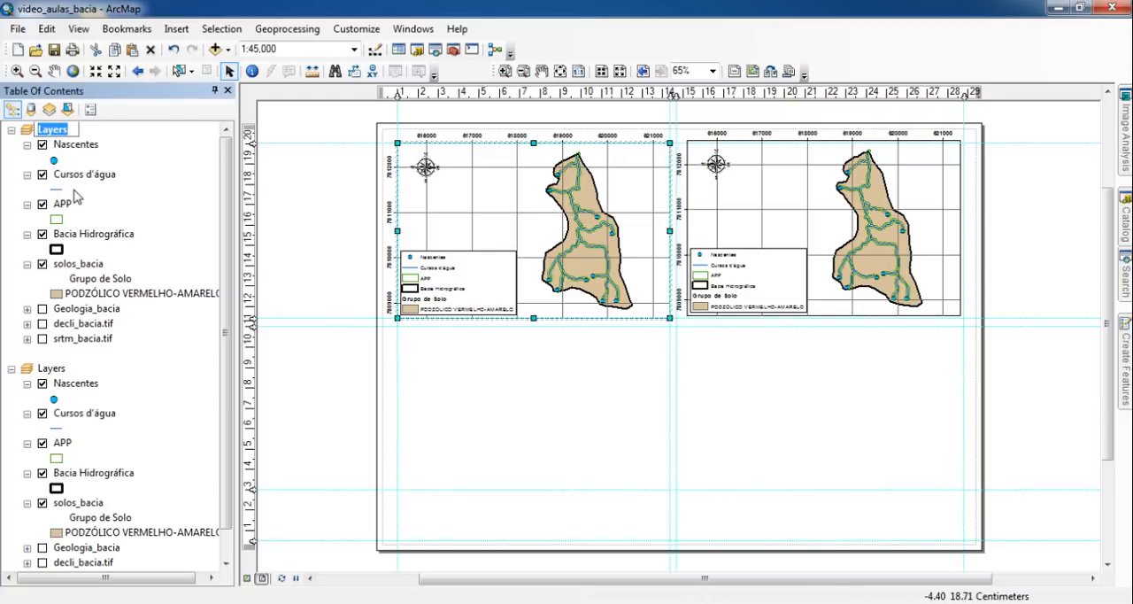
text(sSolos)
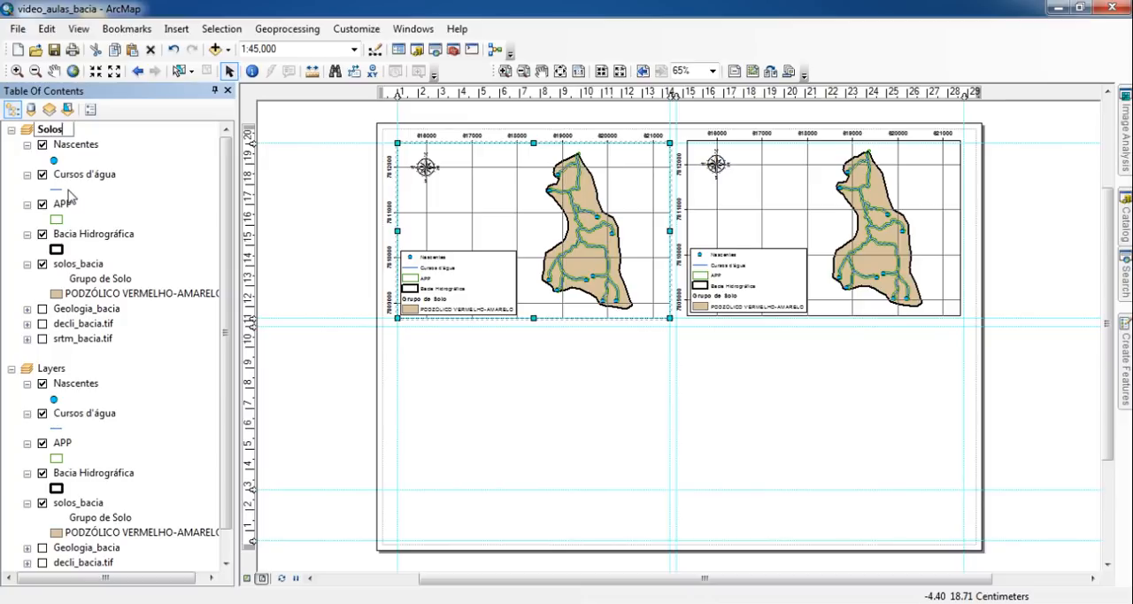
key(Return)
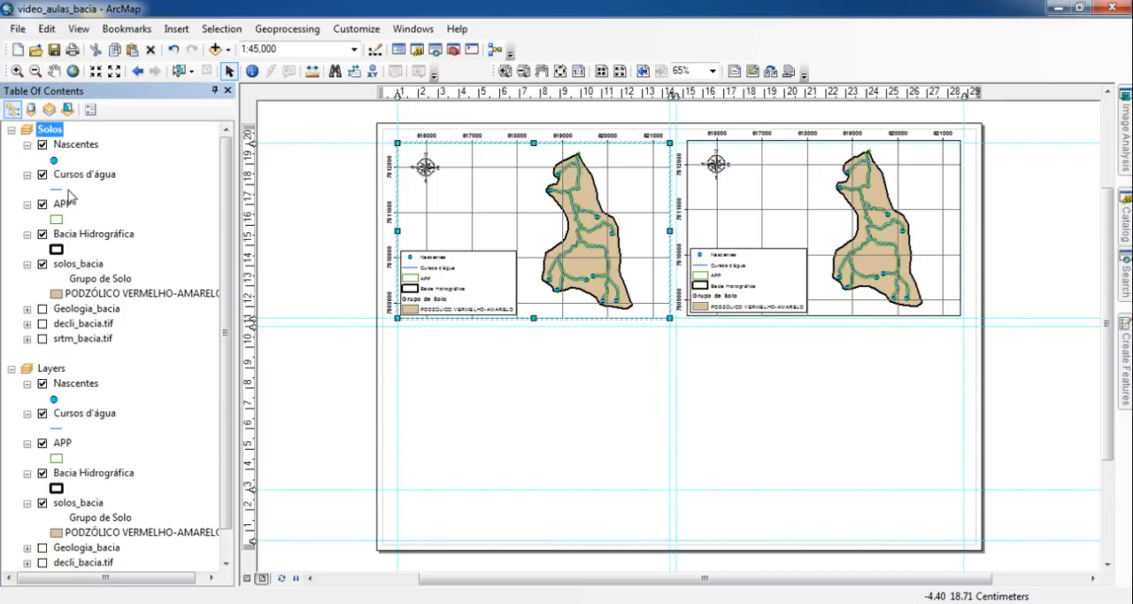
click(11, 131)
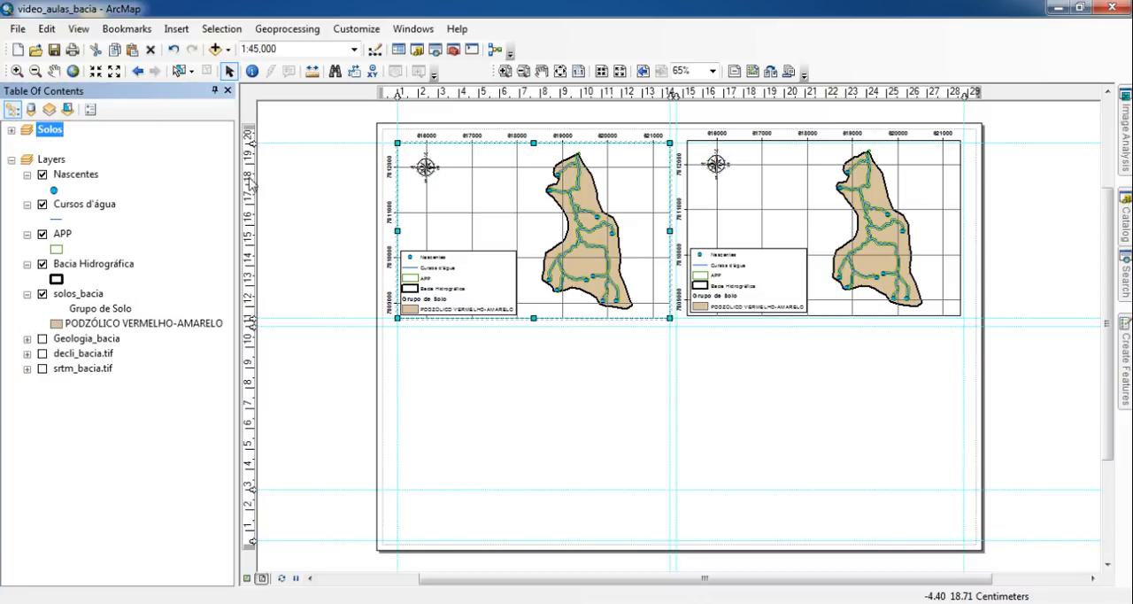
- Rename the duplicated data frame in the page's upper-right quarter as Geologia
click(787, 213)
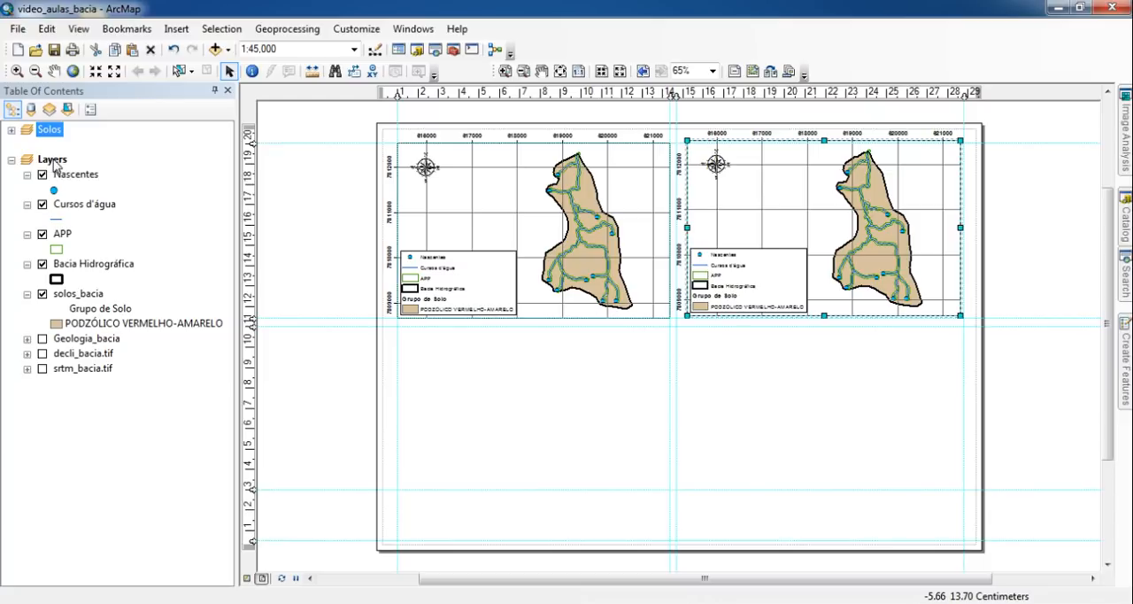
click(52, 160)
click(53, 160)
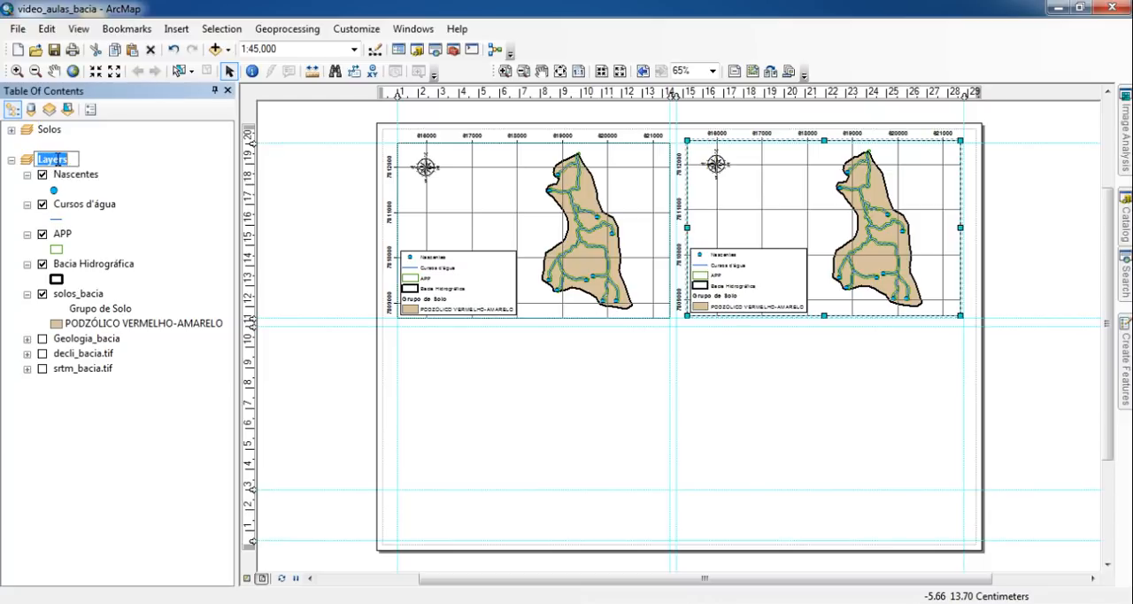
text(Geologia)
key(Return)
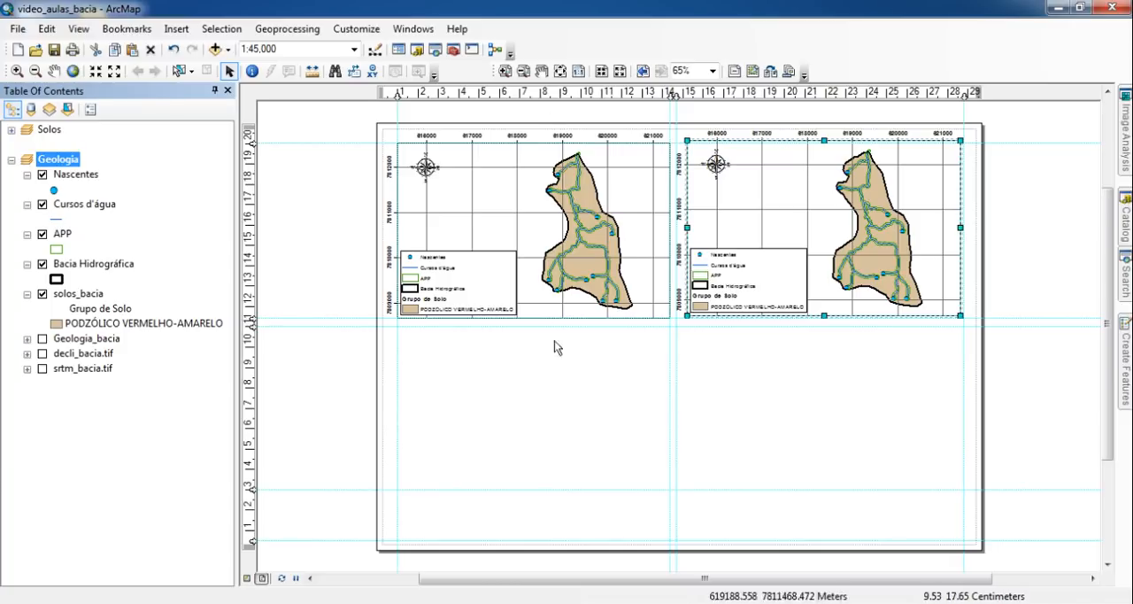
- Hide the solos_bacia layer, display Geologia_bacia instead, and show only the latter's symbol in the layer list
click(42, 294)
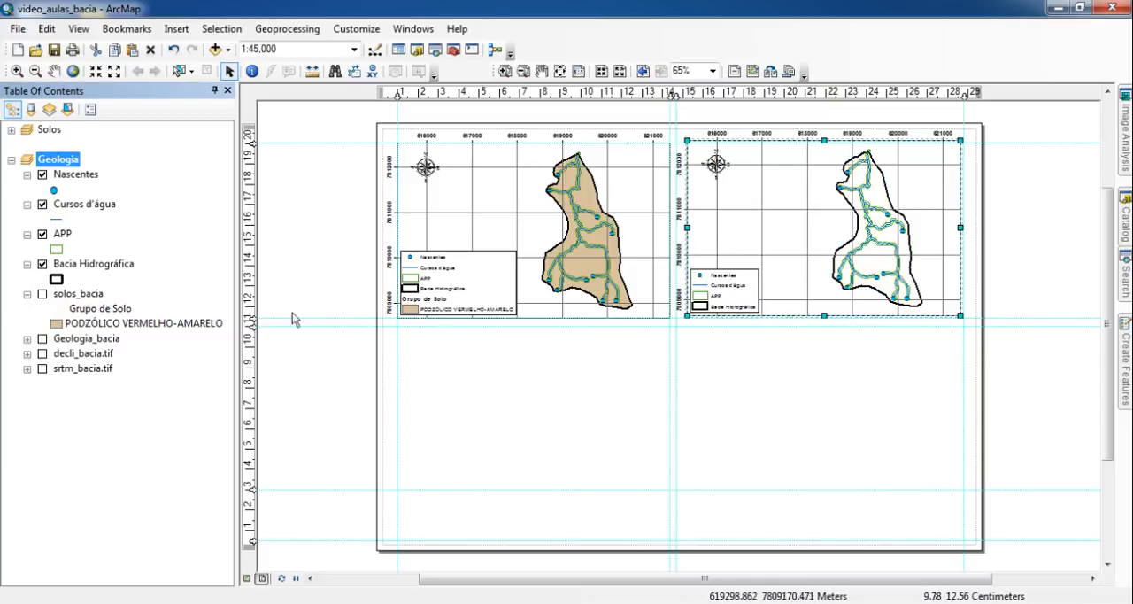
click(42, 339)
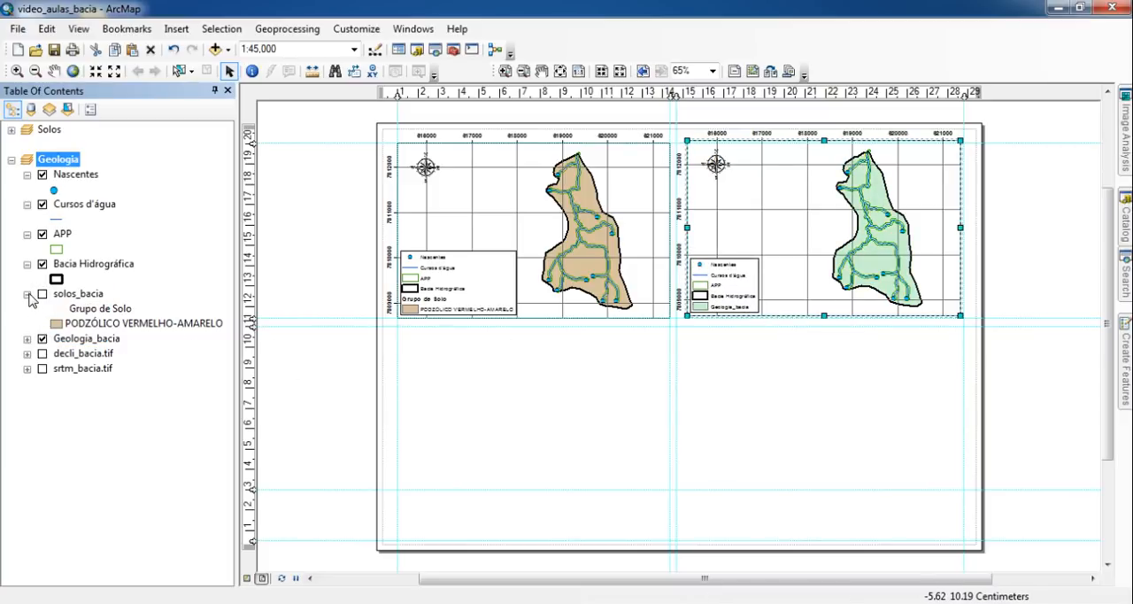
click(27, 294)
click(26, 309)
- Set the Geologia_bacia layer's symbology to unique values based on the LITOTIPO1 field
click(92, 310)
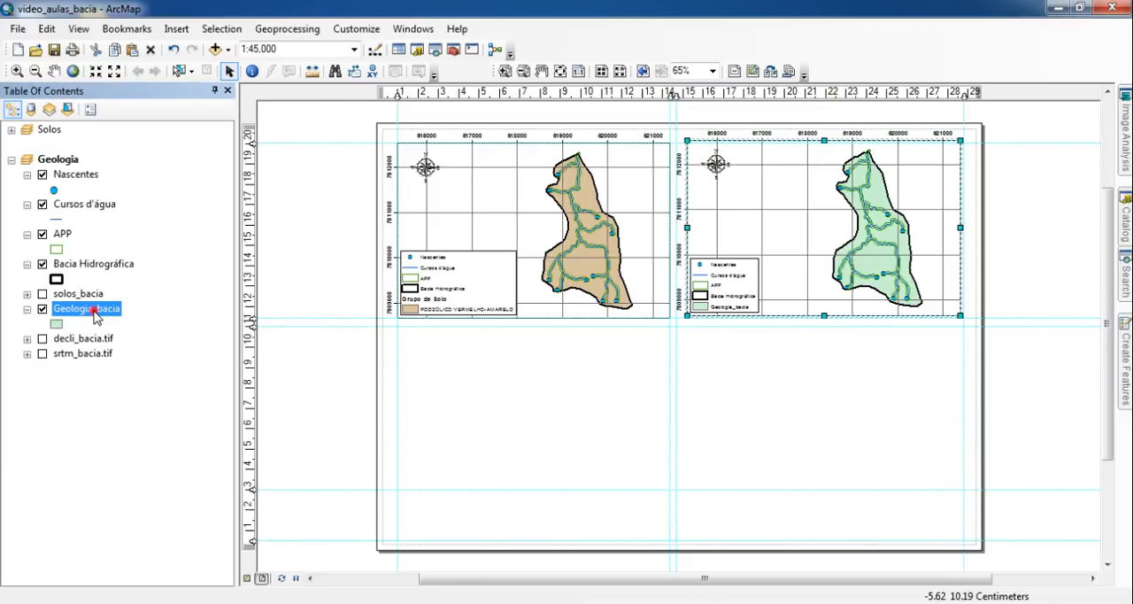
right_click(92, 310)
click(159, 346)
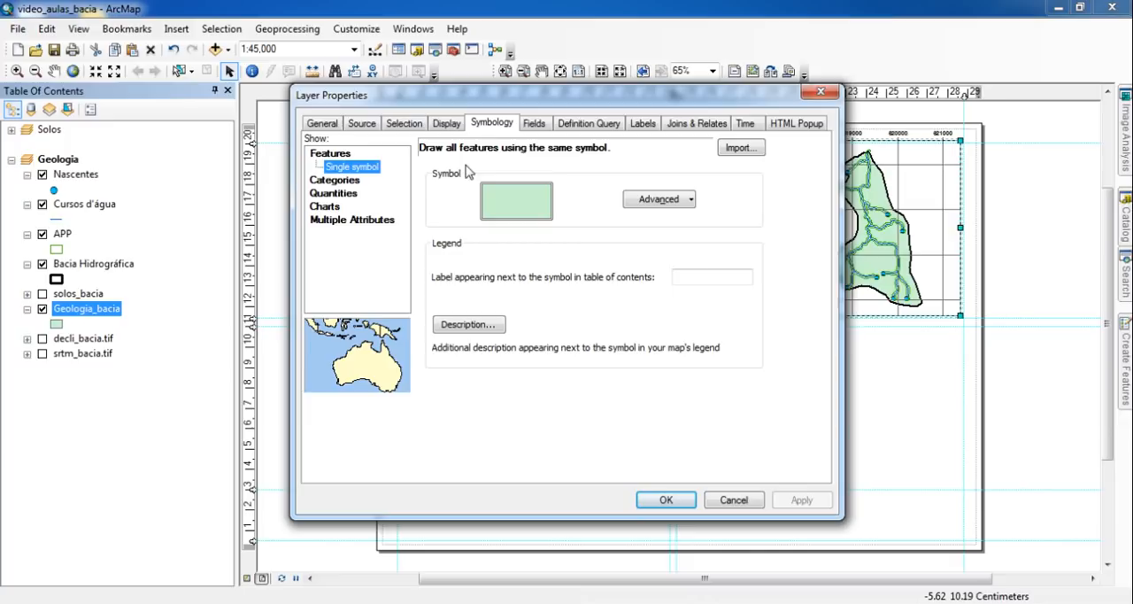
click(486, 125)
click(334, 181)
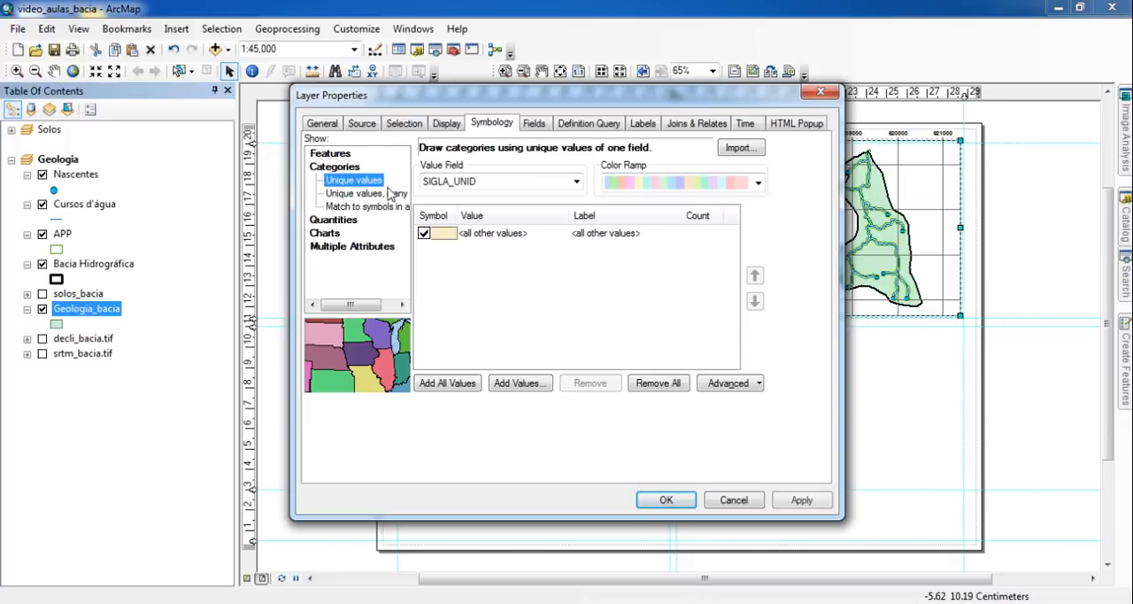
click(485, 181)
scroll(502, 222, down, 3)
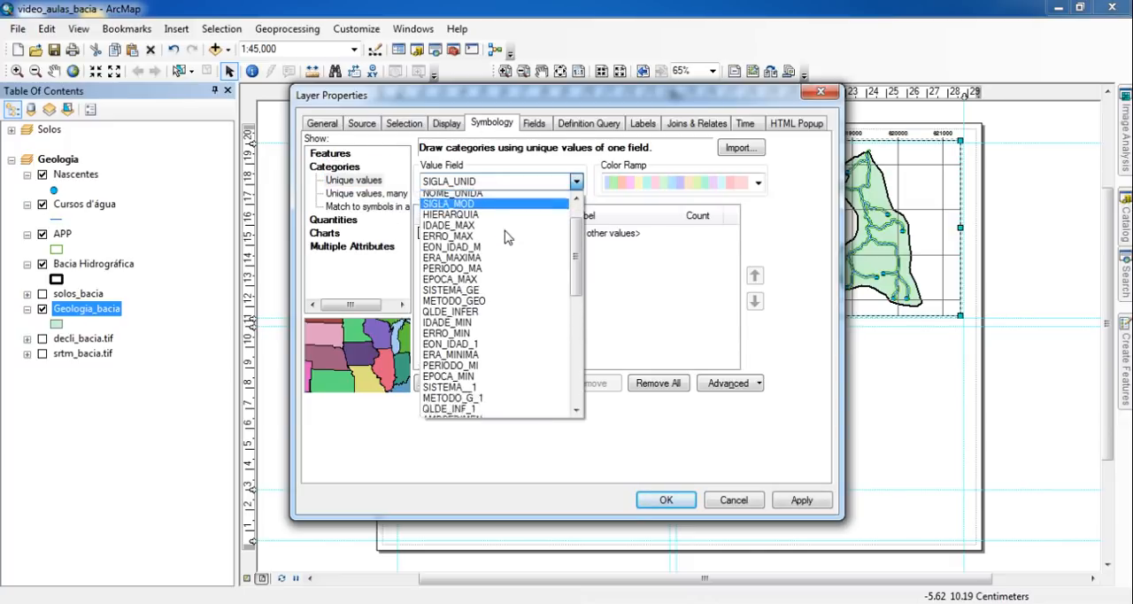
scroll(500, 248, down, 6)
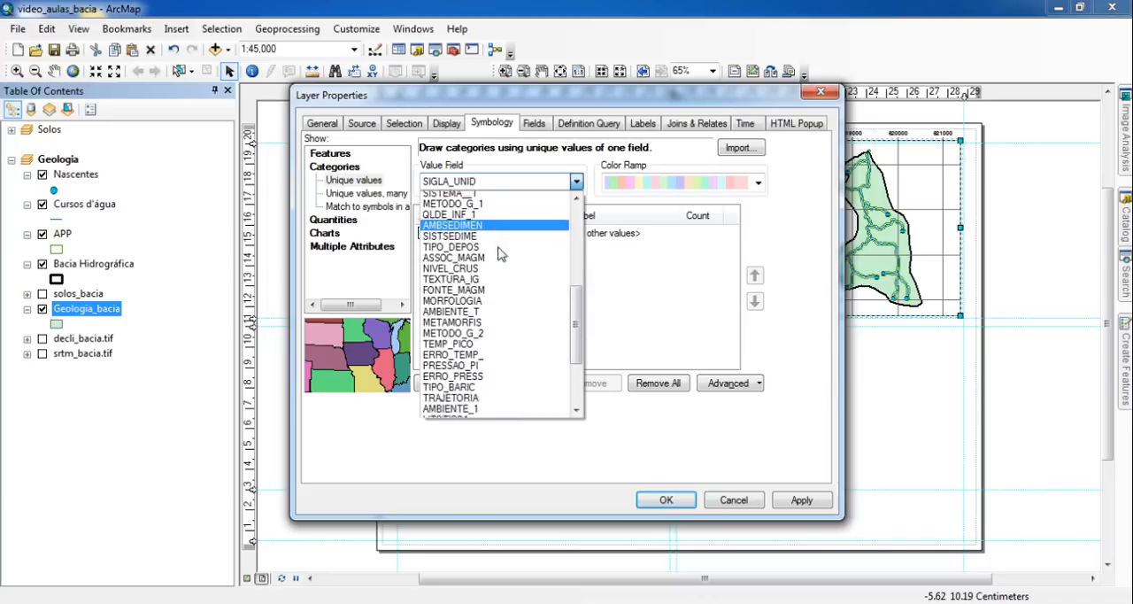
scroll(500, 257, down, 1)
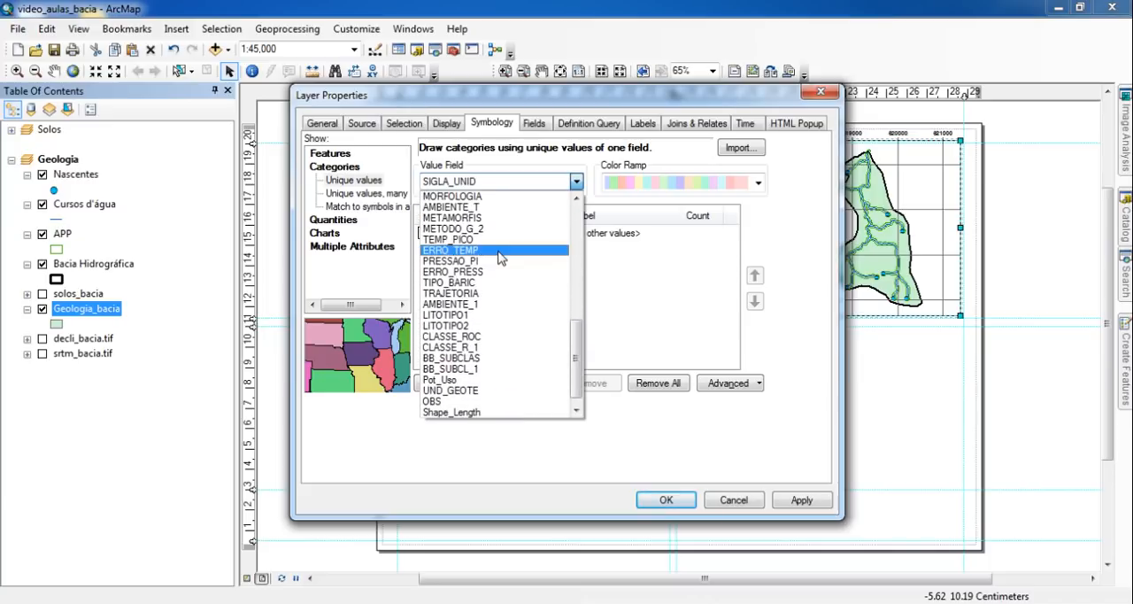
scroll(501, 257, down, 1)
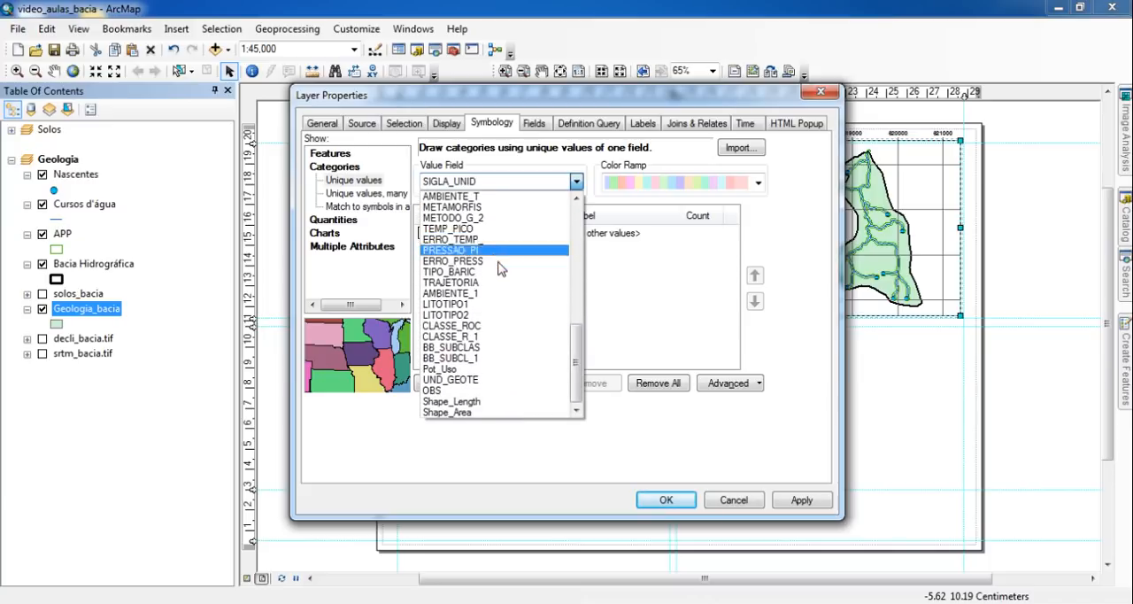
click(470, 304)
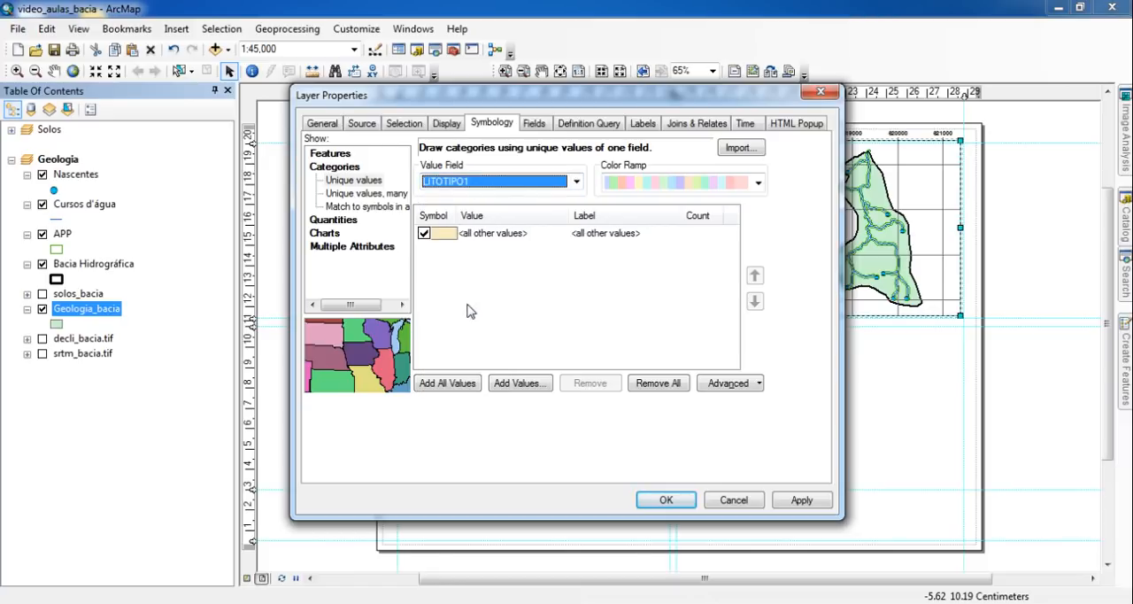
- Add all LITOTIPO1 values to the symbology, exclude the all other values class, and apply the settings
click(450, 387)
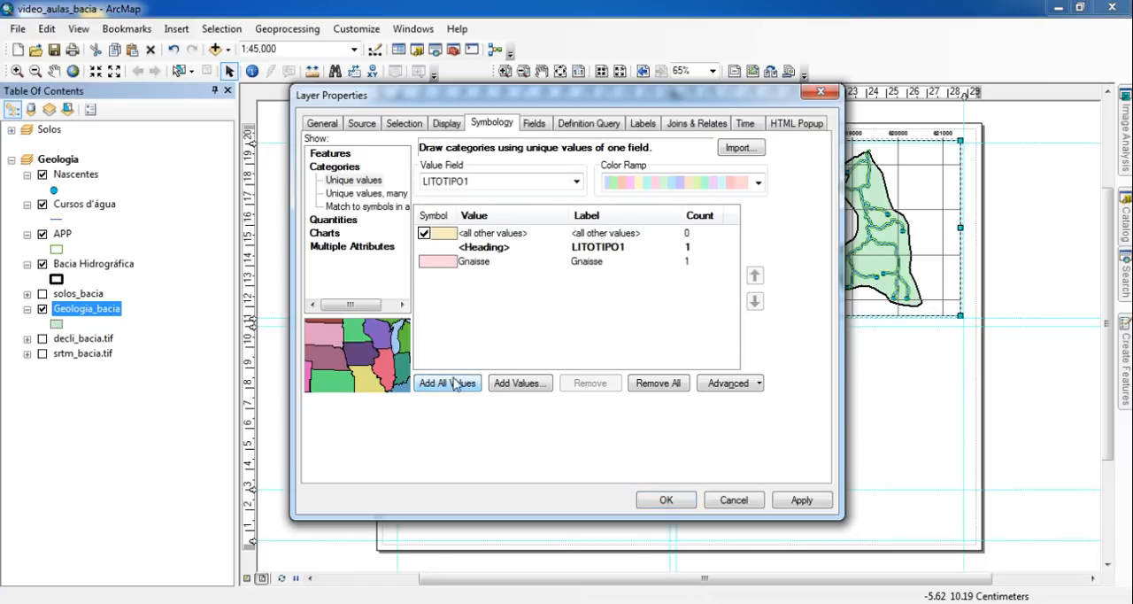
click(424, 233)
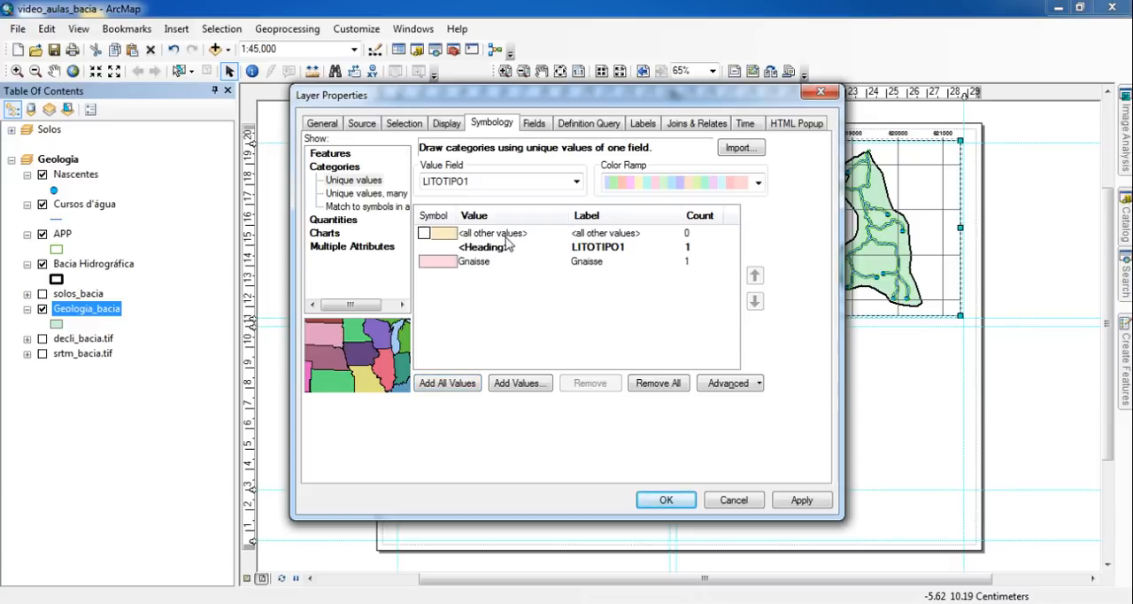
click(666, 500)
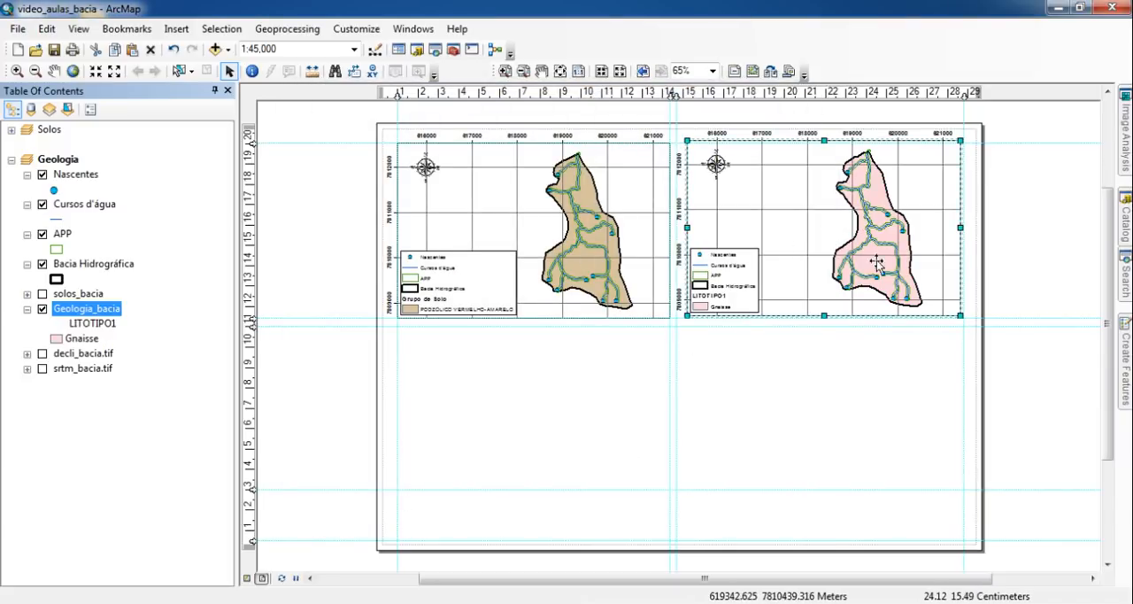
- Rename the LITOTIPO1 heading under the Geologia_bacia layer as Litotipo
click(96, 324)
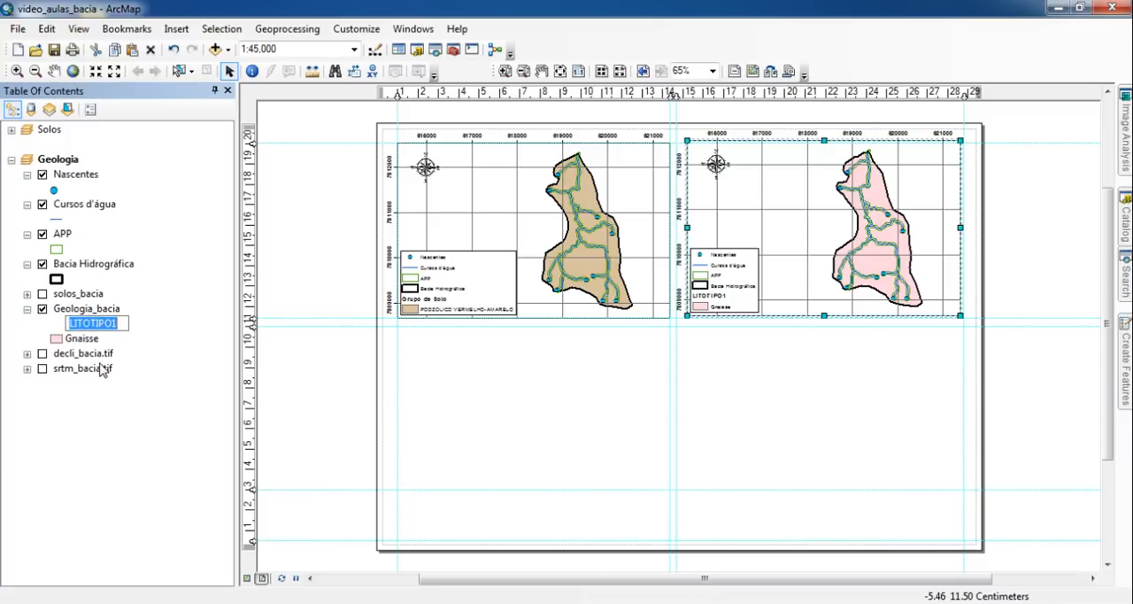
key(End)
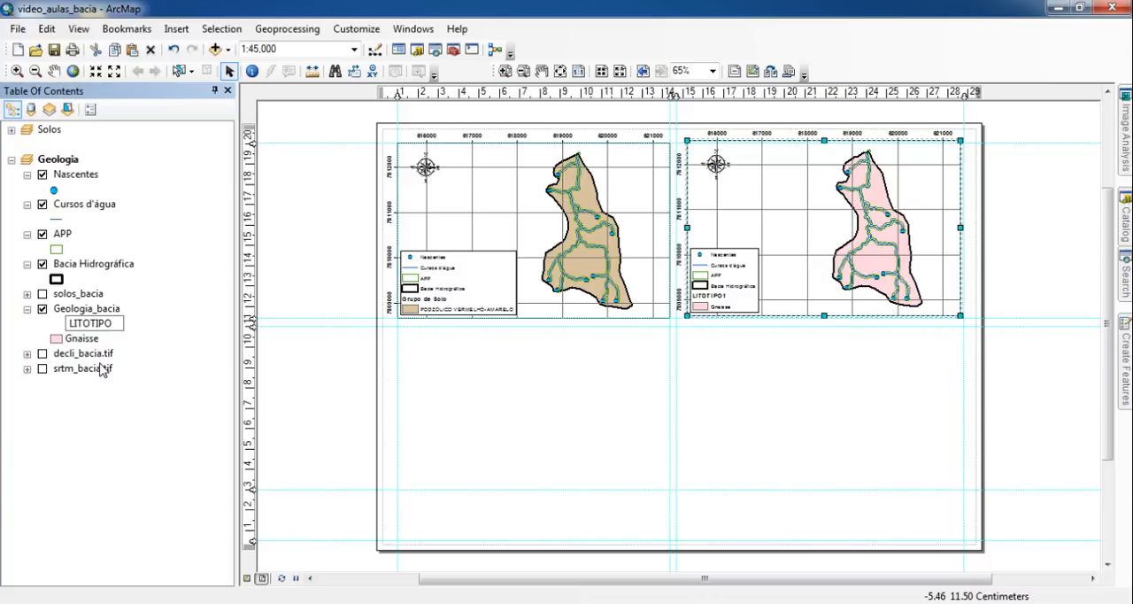
key(BackSpace)
key(BackSpace)
key(BackSpace)
key(BackSpace)
text(totipo)
key(Return)
key(Down)
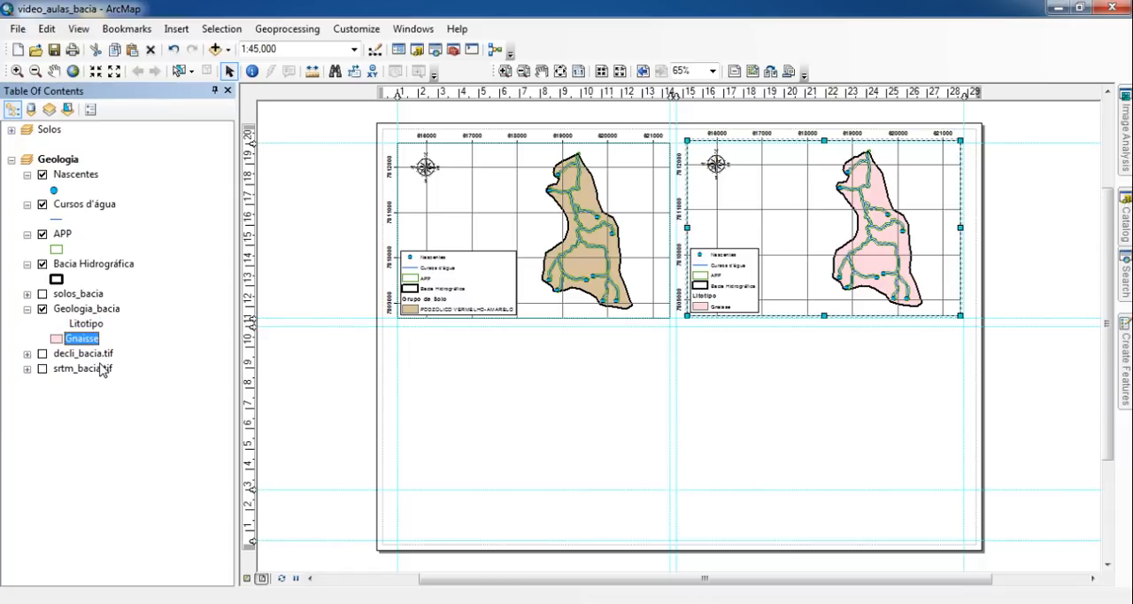
- Change the Gnaisse class's fill color to a muted rose and deselect the data frame
click(56, 339)
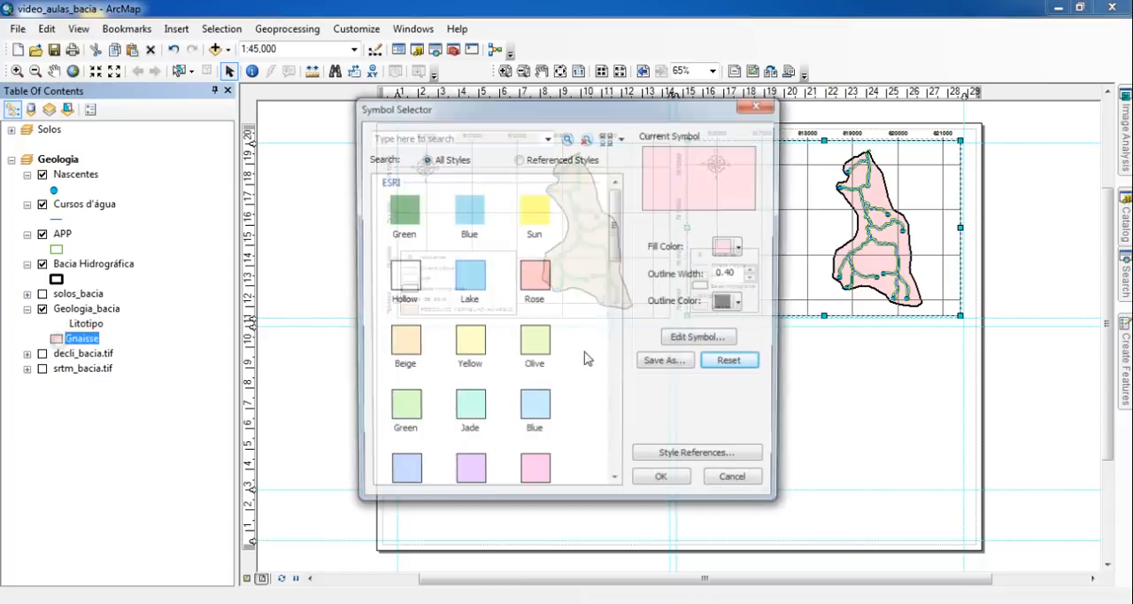
click(729, 248)
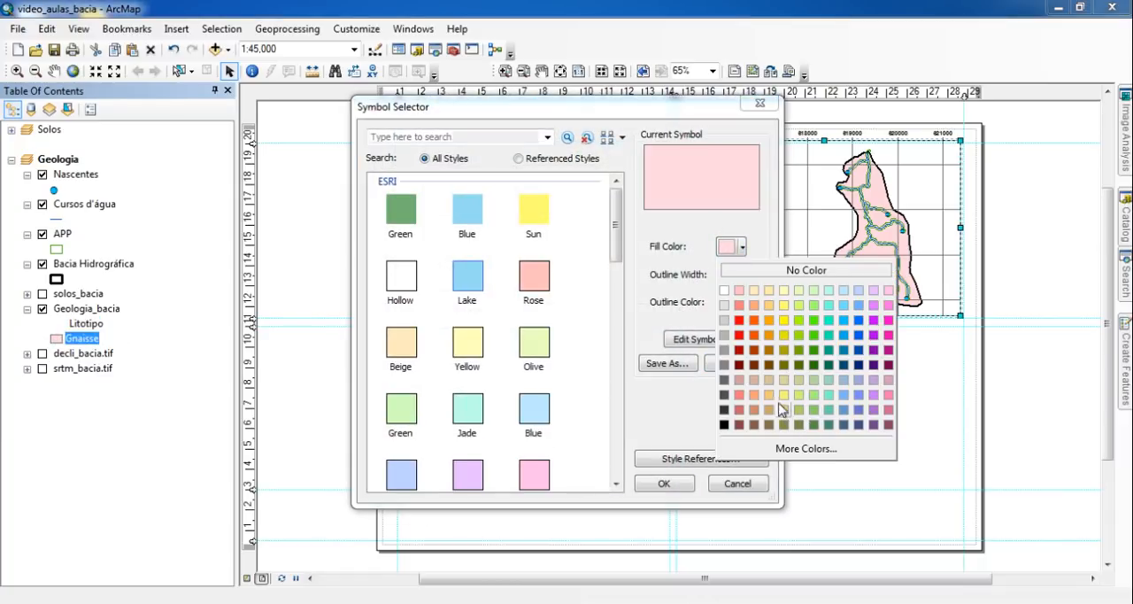
click(874, 381)
click(729, 247)
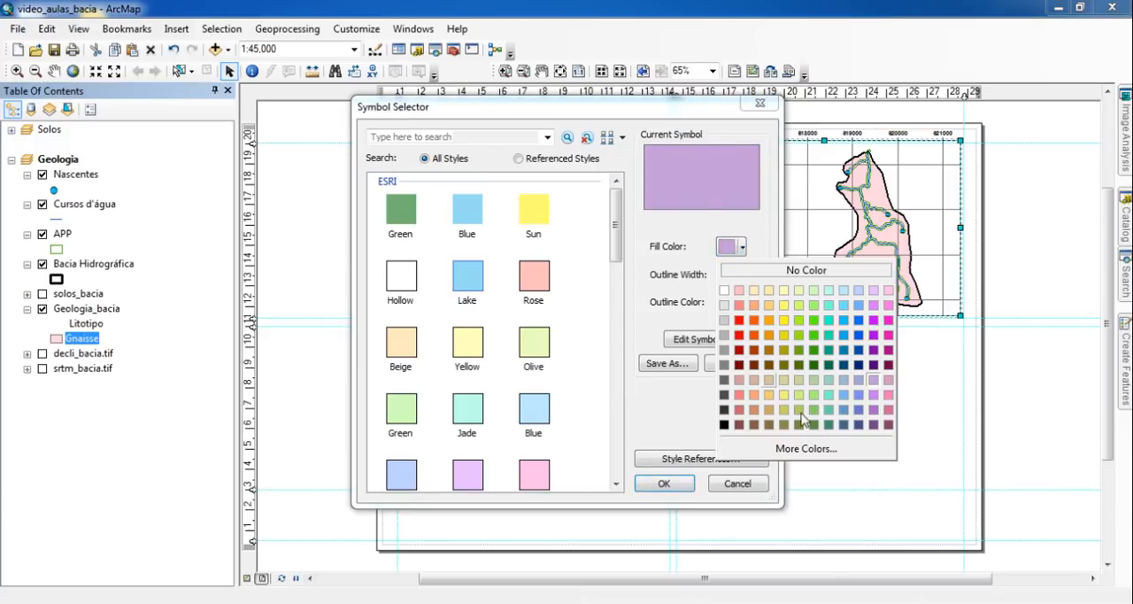
click(754, 380)
click(665, 483)
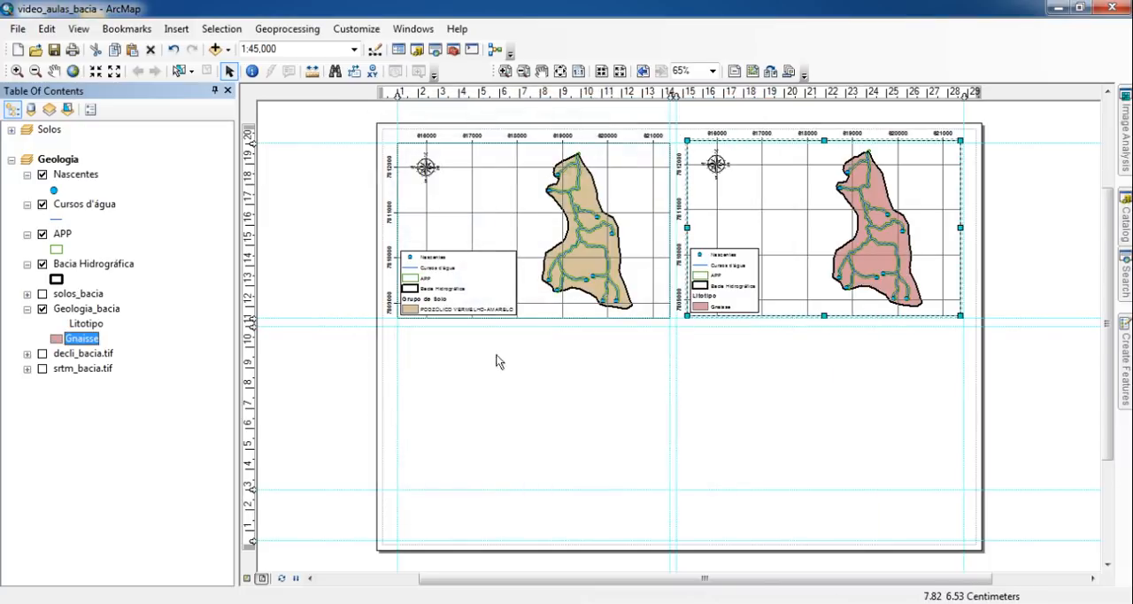
click(557, 370)
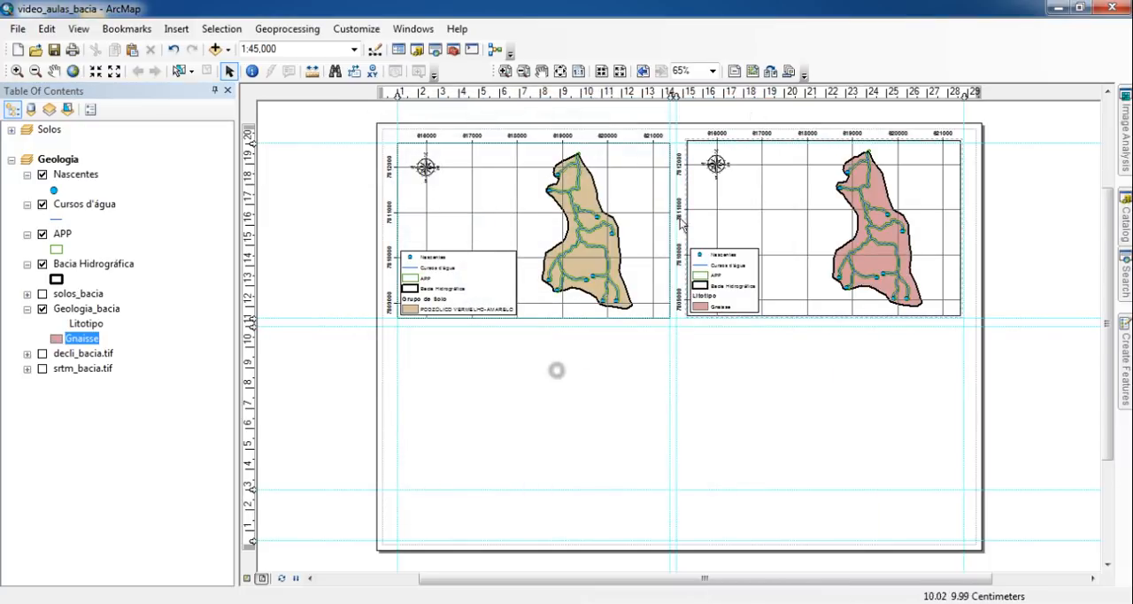
- Switch the measured grid's coordinate labels on the Geologia data frame from the left axis to the right axis
click(578, 71)
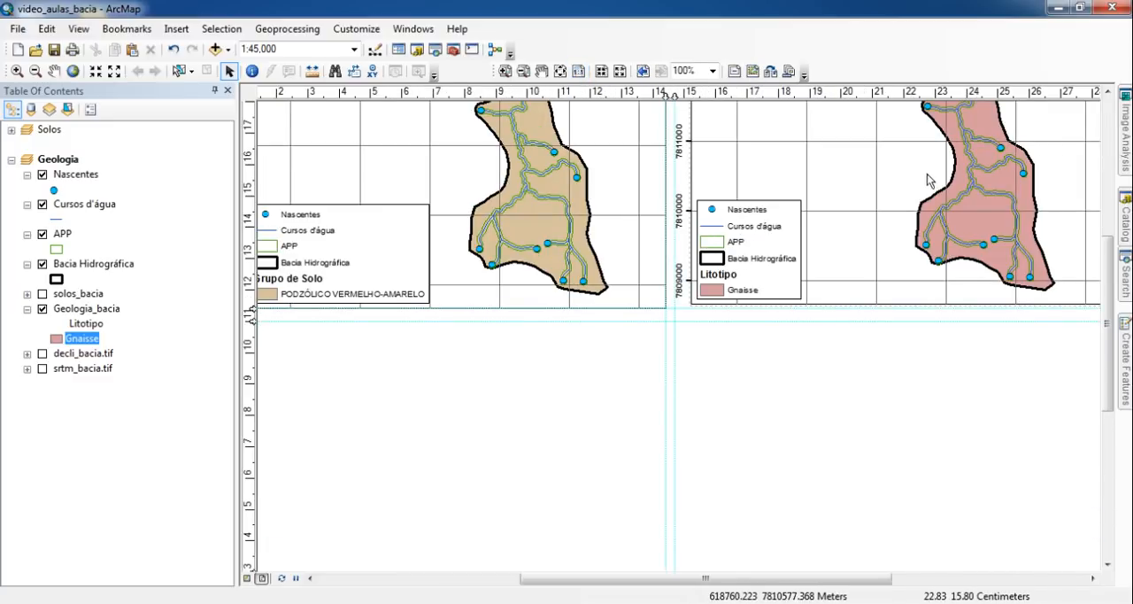
drag(978, 182, 892, 340)
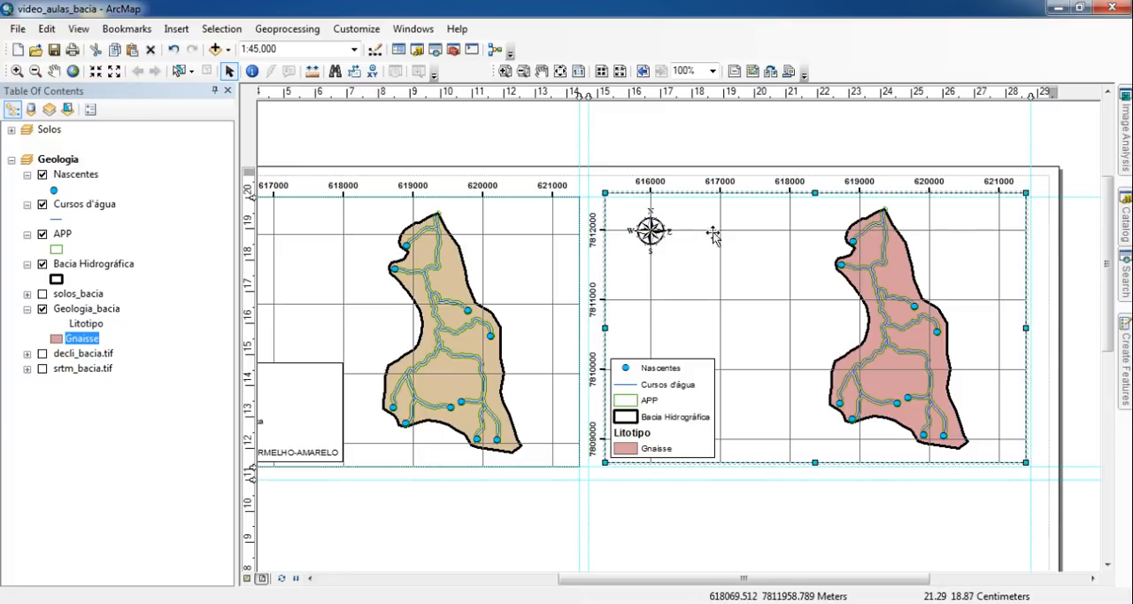
right_click(739, 254)
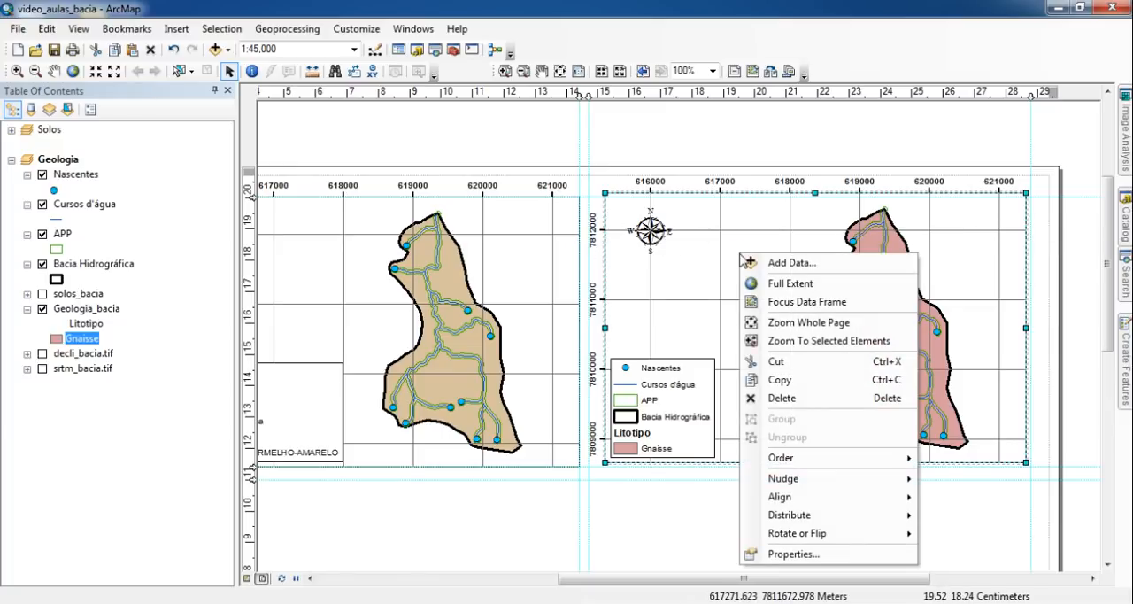
click(781, 554)
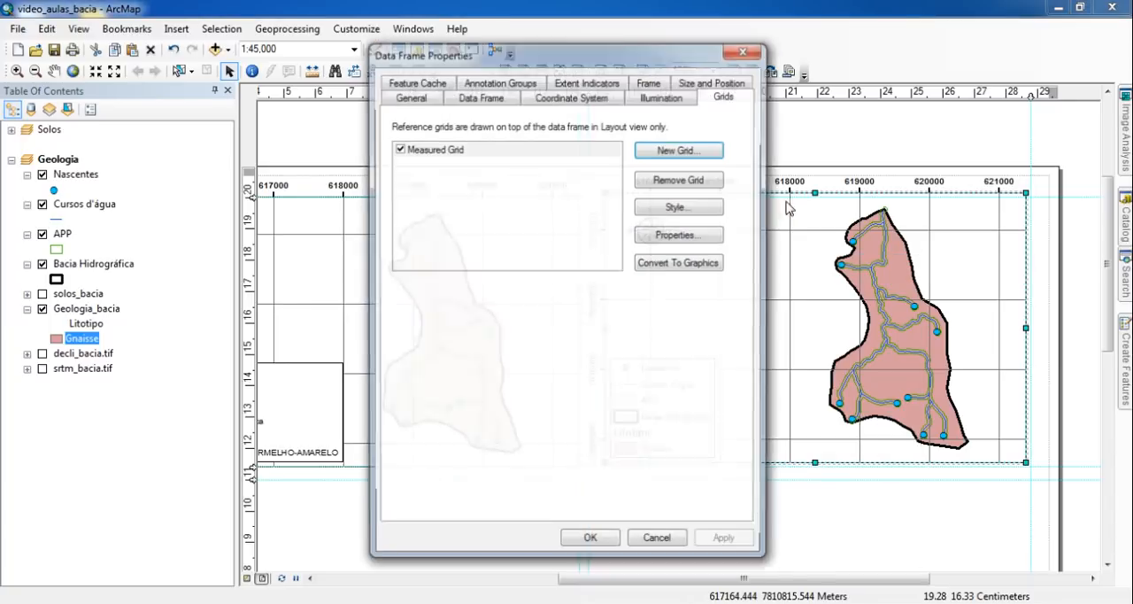
click(733, 95)
click(676, 235)
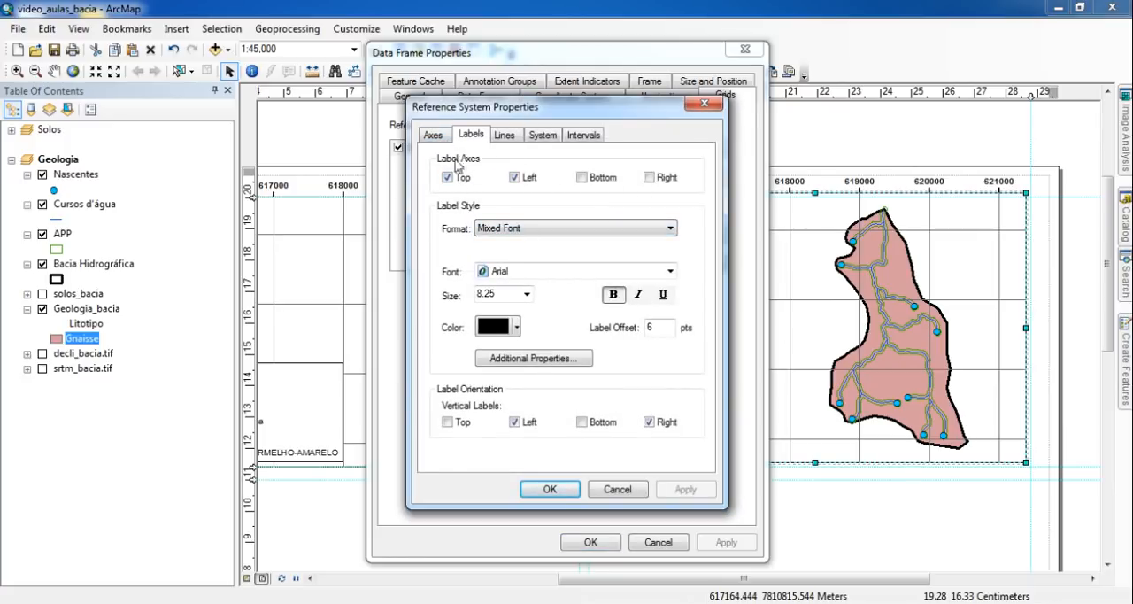
click(516, 178)
- Turn off the left major division ticks of the Geologia grid, turn on the right ones, and apply the grid properties
click(432, 136)
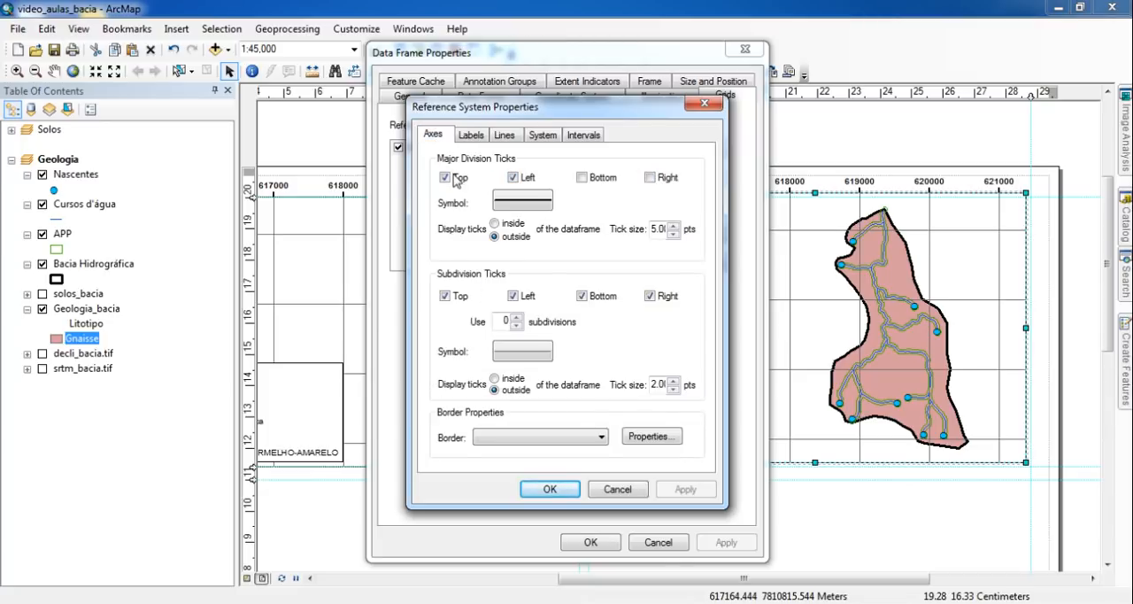
click(516, 178)
click(652, 177)
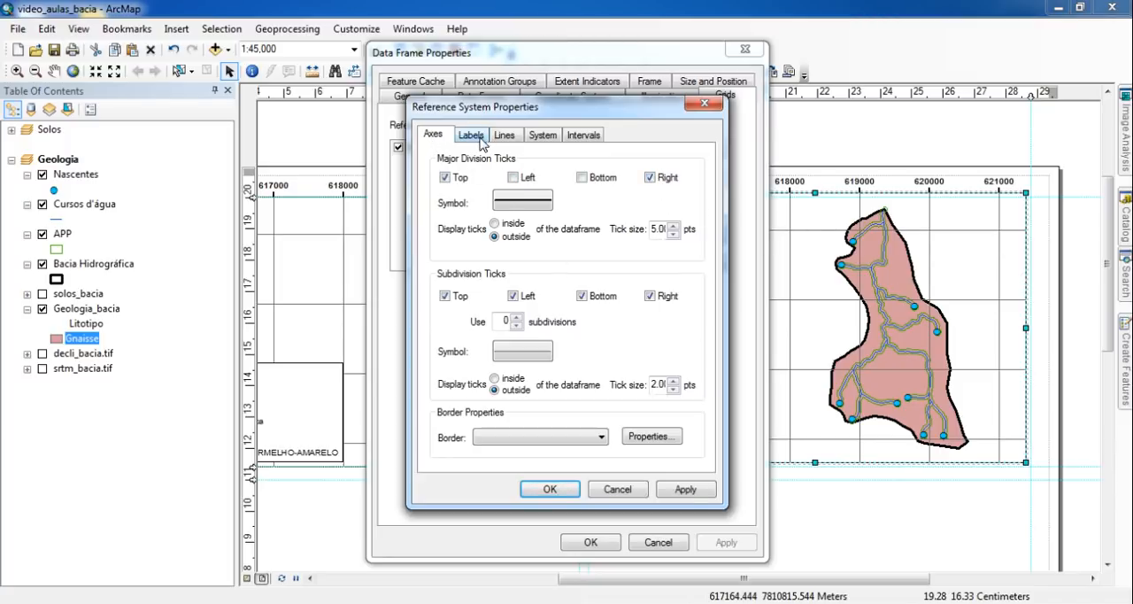
click(556, 489)
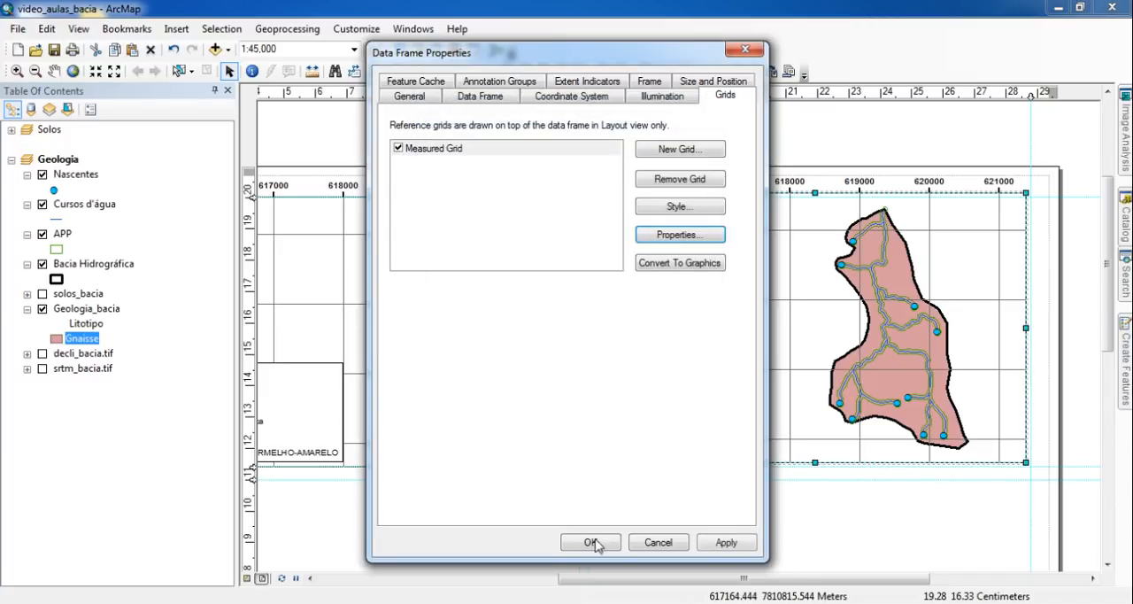
click(591, 541)
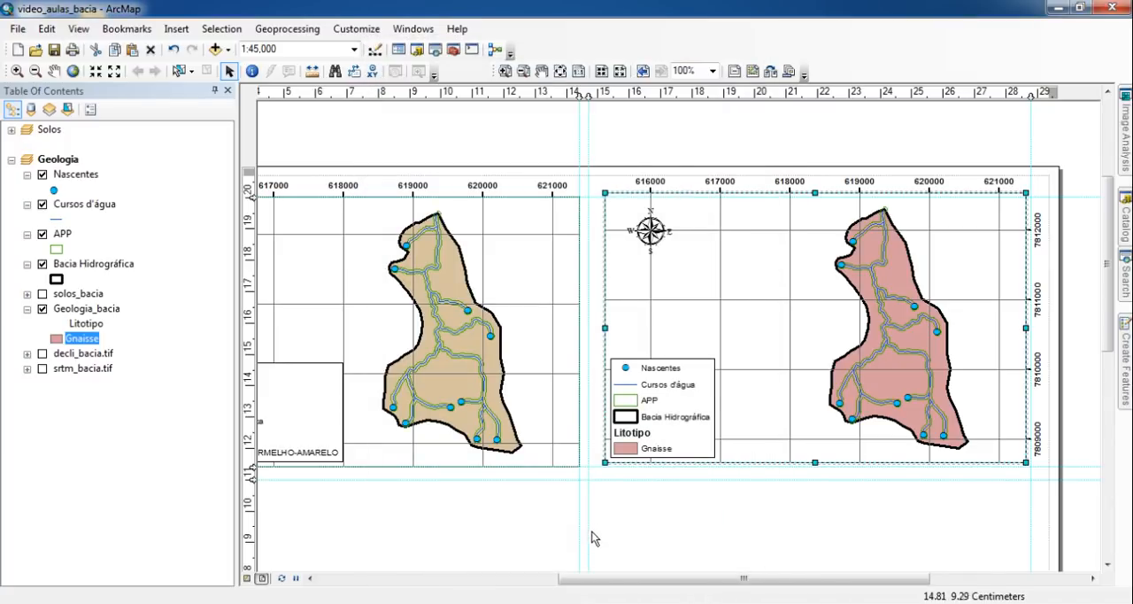
click(838, 514)
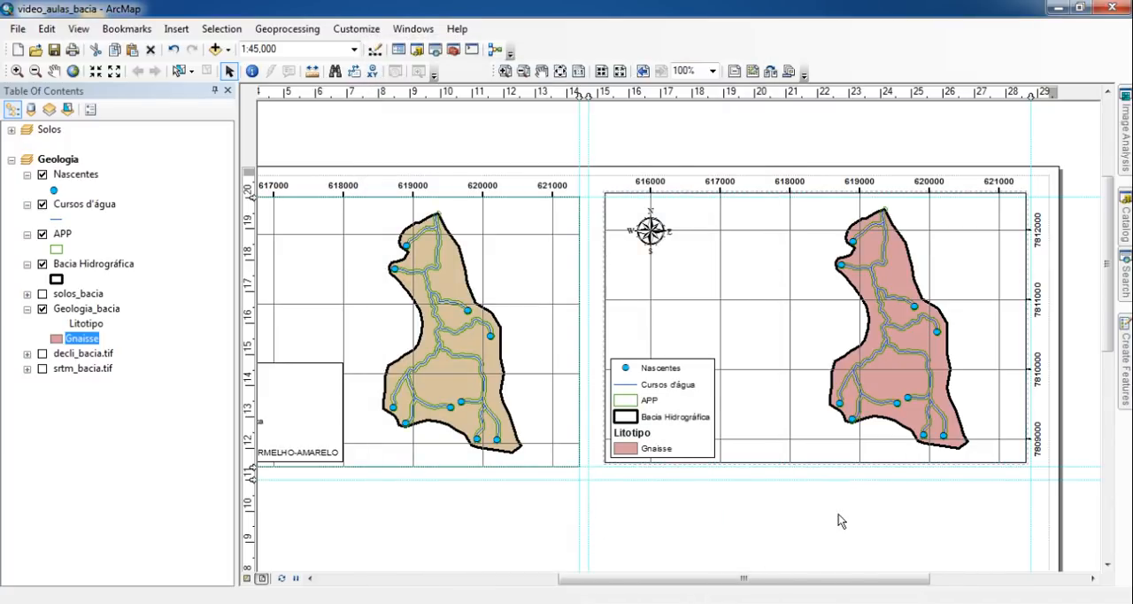
- Shift the vertical guide beside the geology map slightly away from the soil map and resize the Geologia data frame to fit its surrounding guides
click(607, 211)
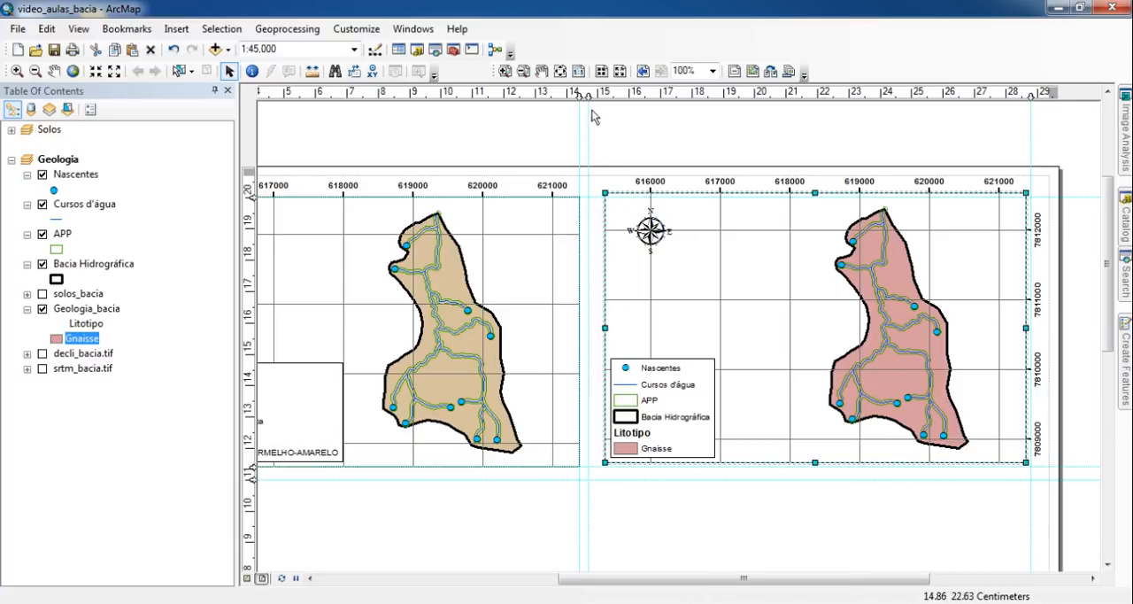
drag(589, 96, 596, 97)
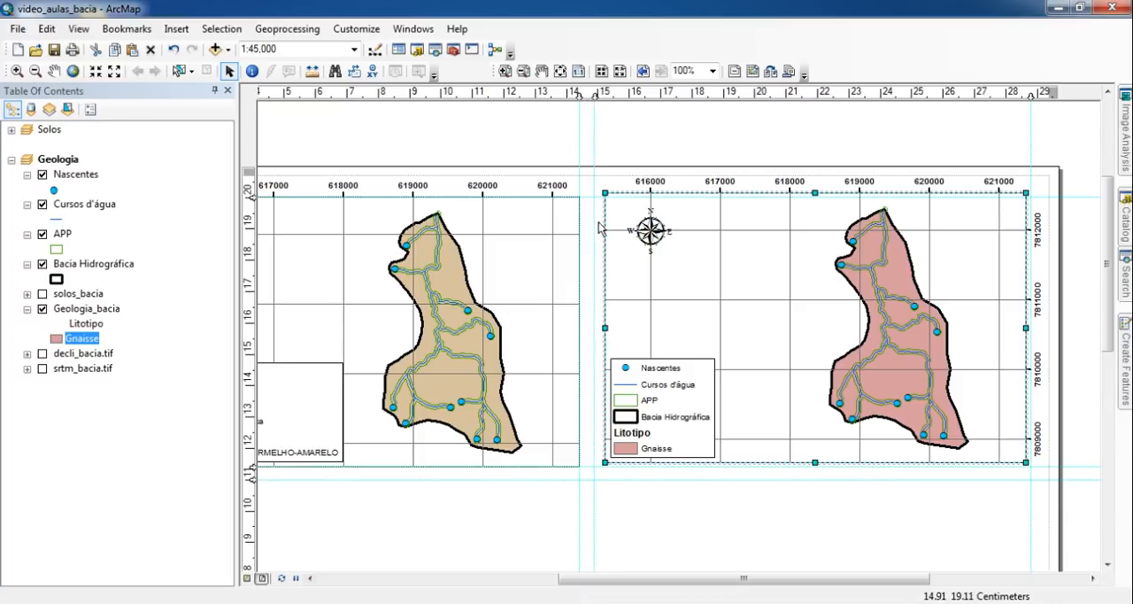
drag(604, 191, 594, 197)
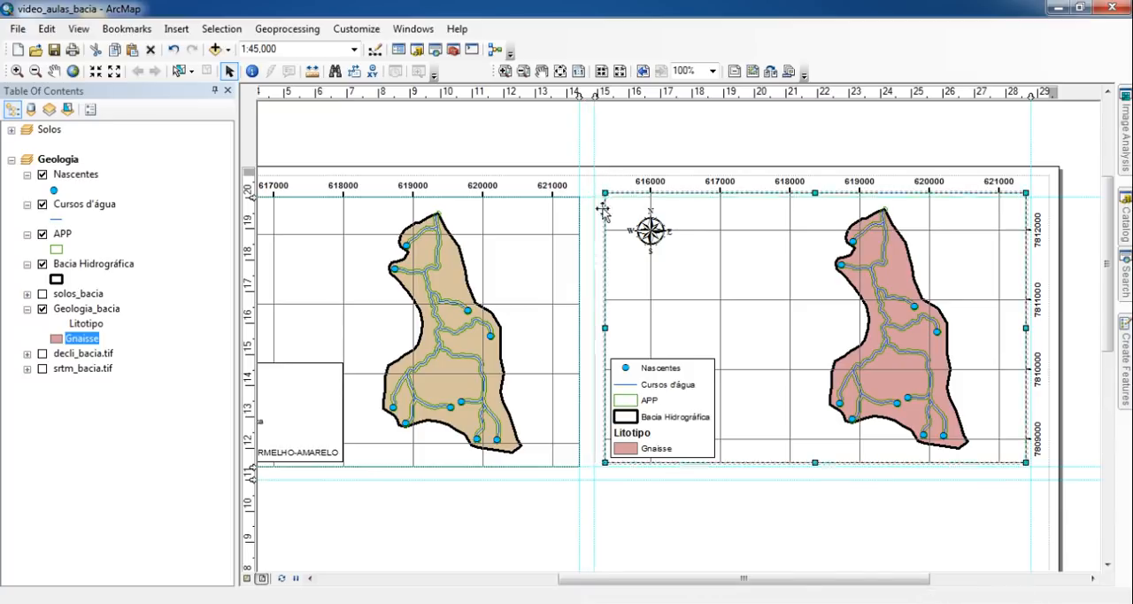
drag(1026, 197, 1030, 196)
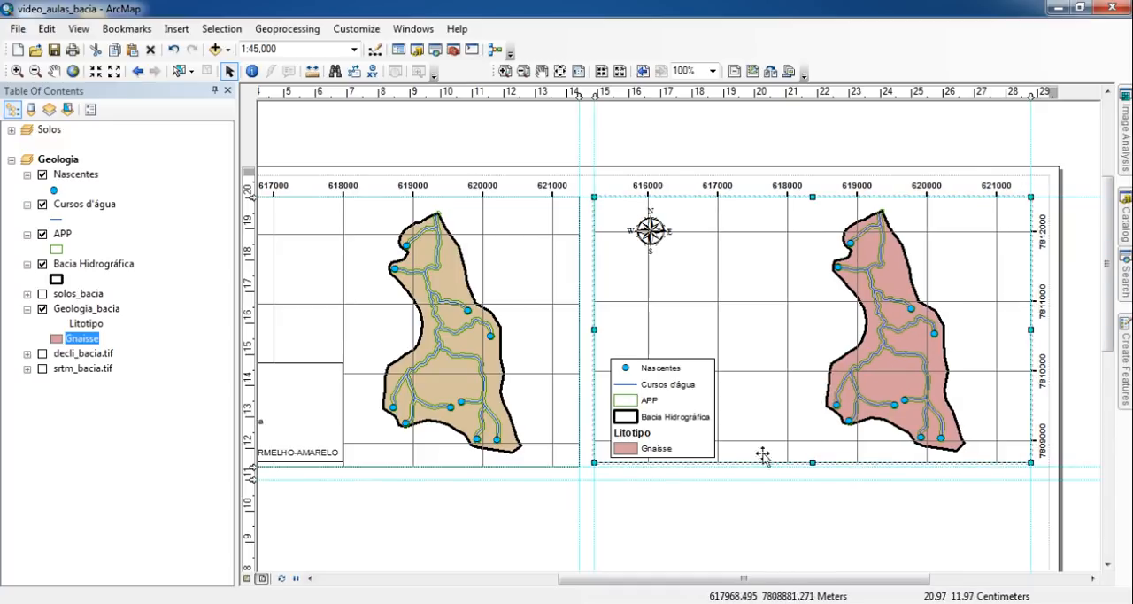
drag(596, 464, 596, 468)
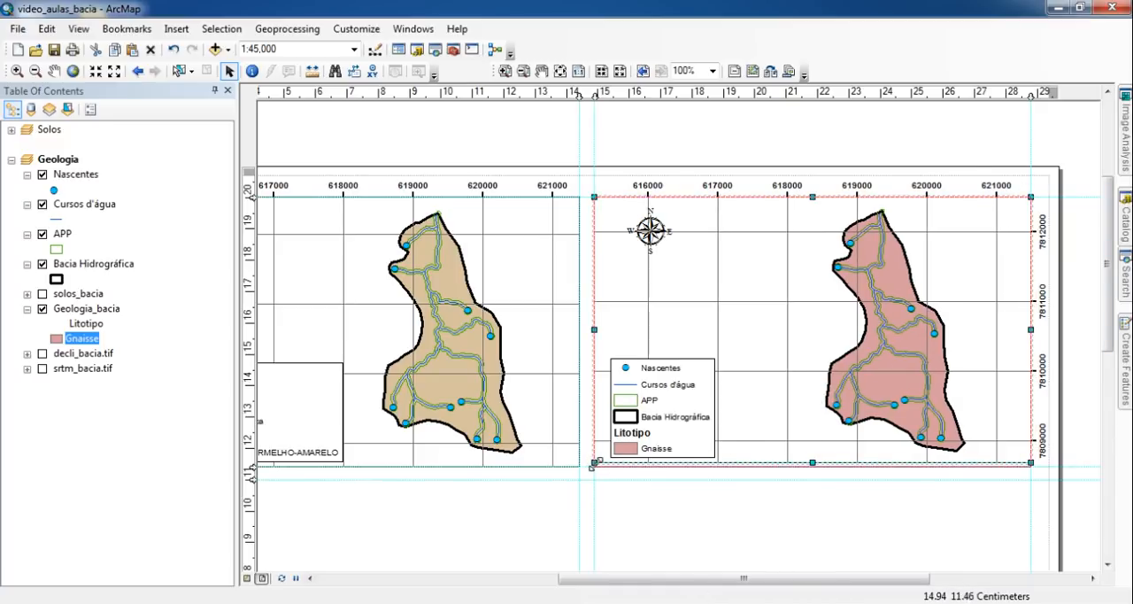
click(785, 552)
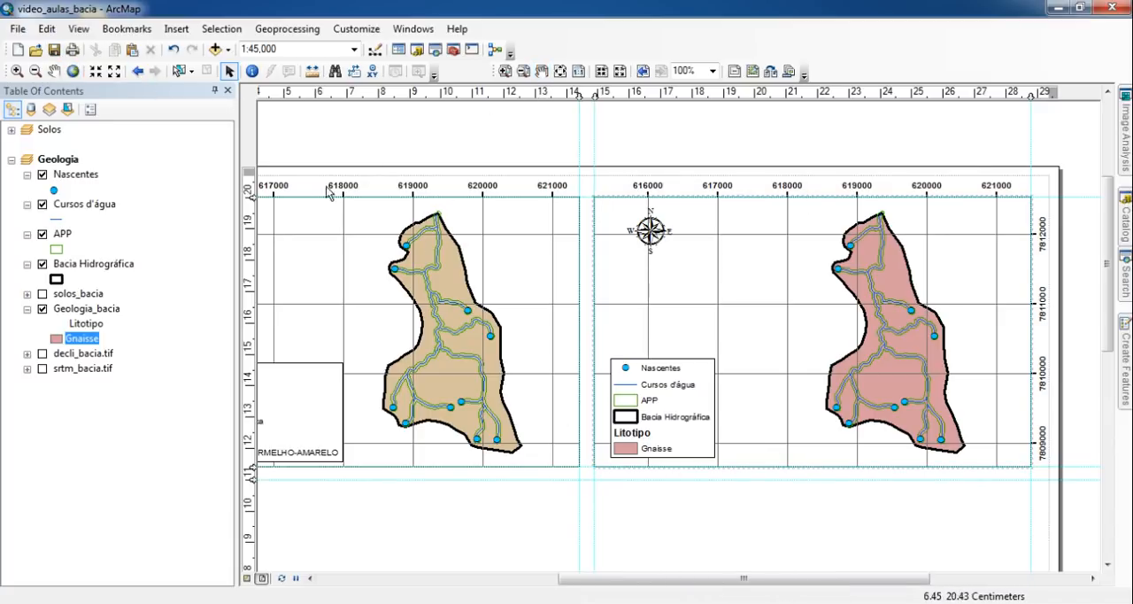
- Duplicate the soil map with its north arrow and legend, and place the copy directly below the original, aligned to the guides
click(12, 160)
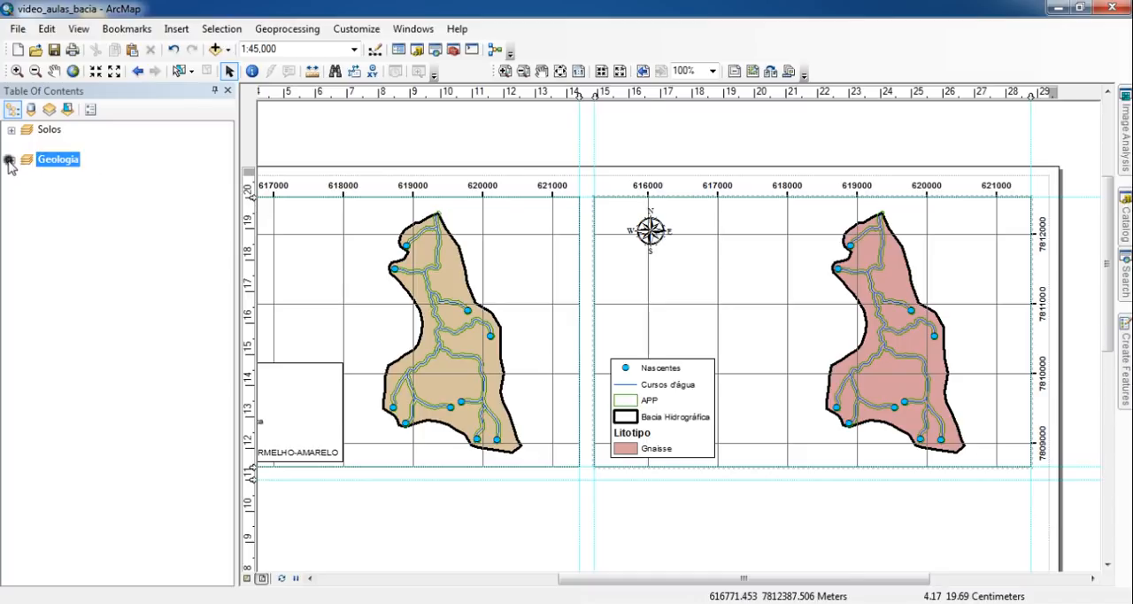
click(560, 71)
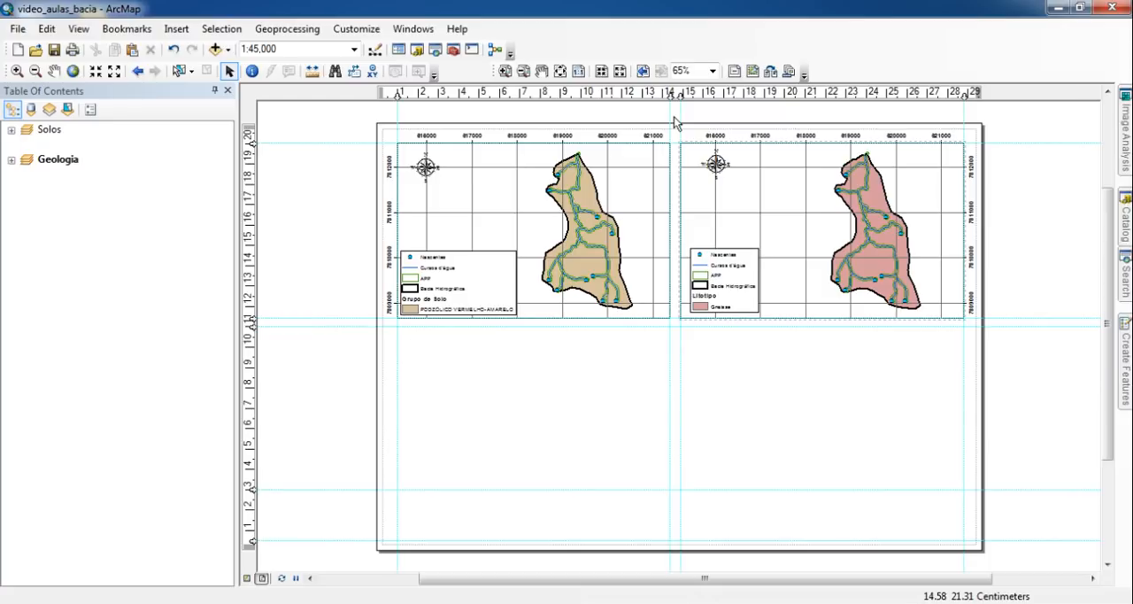
drag(675, 123, 330, 396)
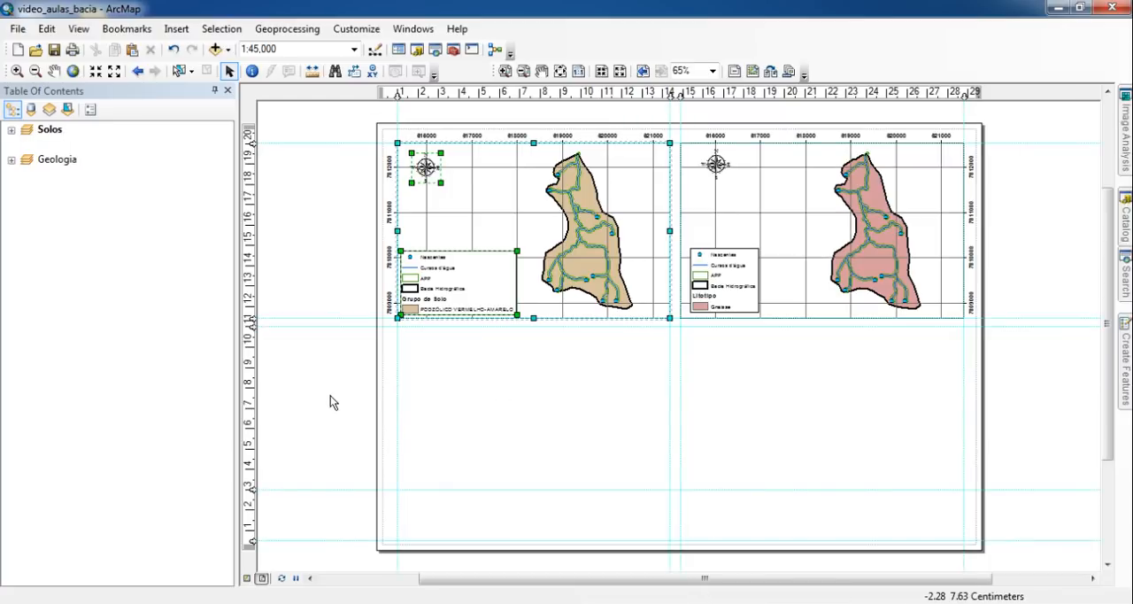
click(537, 445)
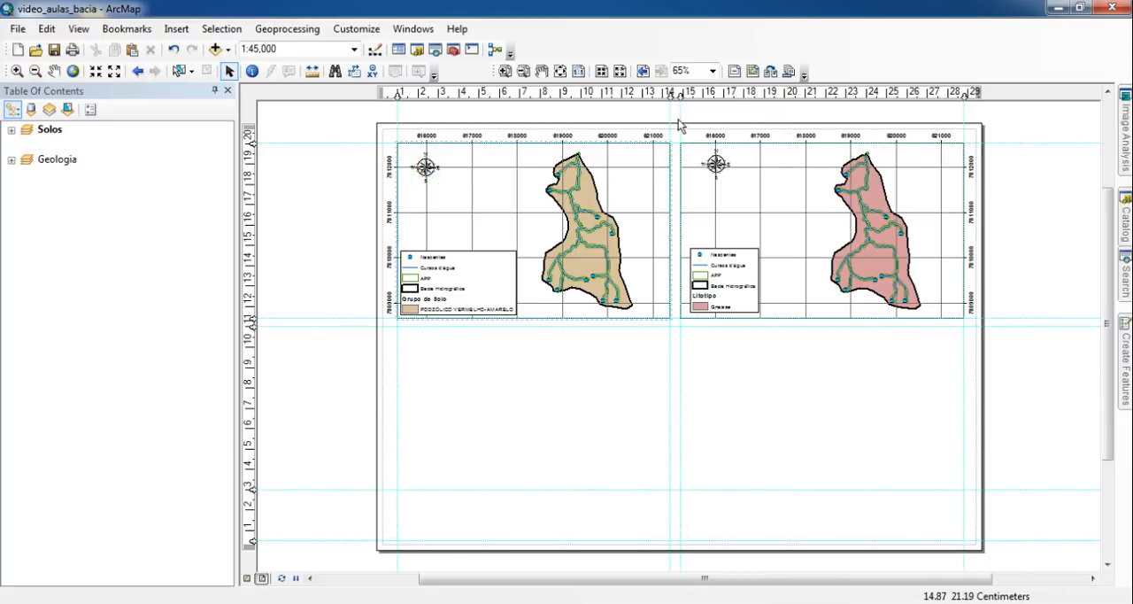
drag(677, 123, 350, 379)
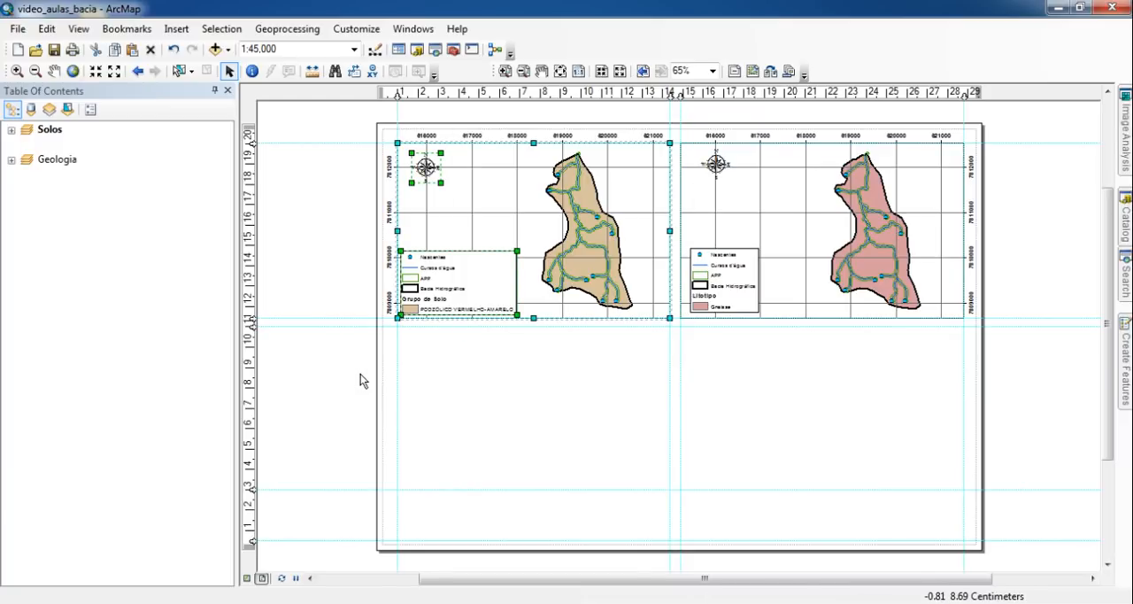
key(ctrl+v)
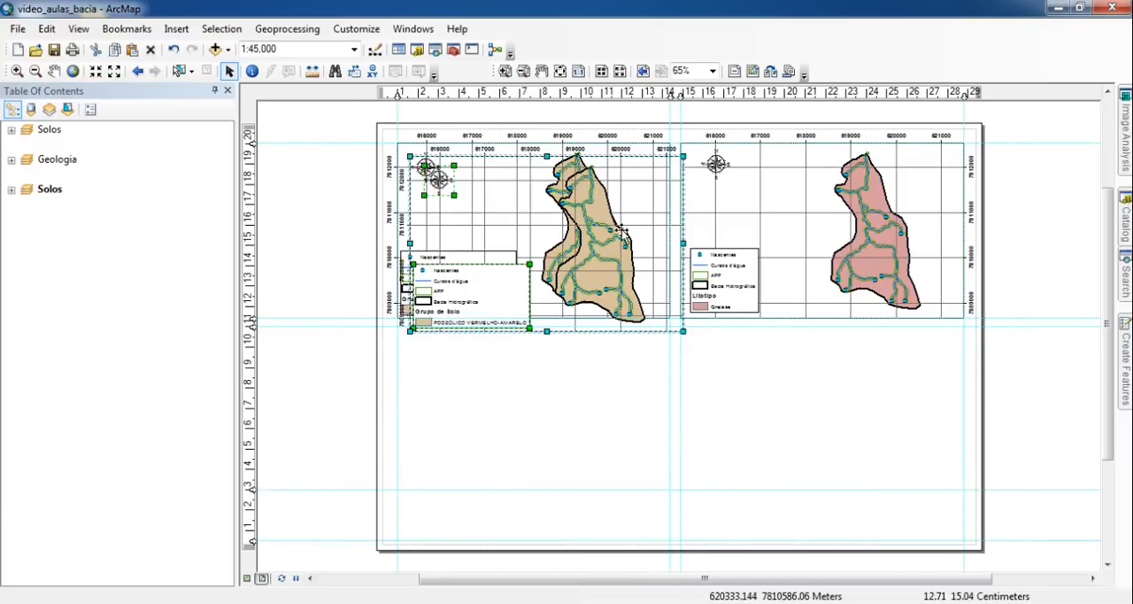
drag(598, 214, 592, 404)
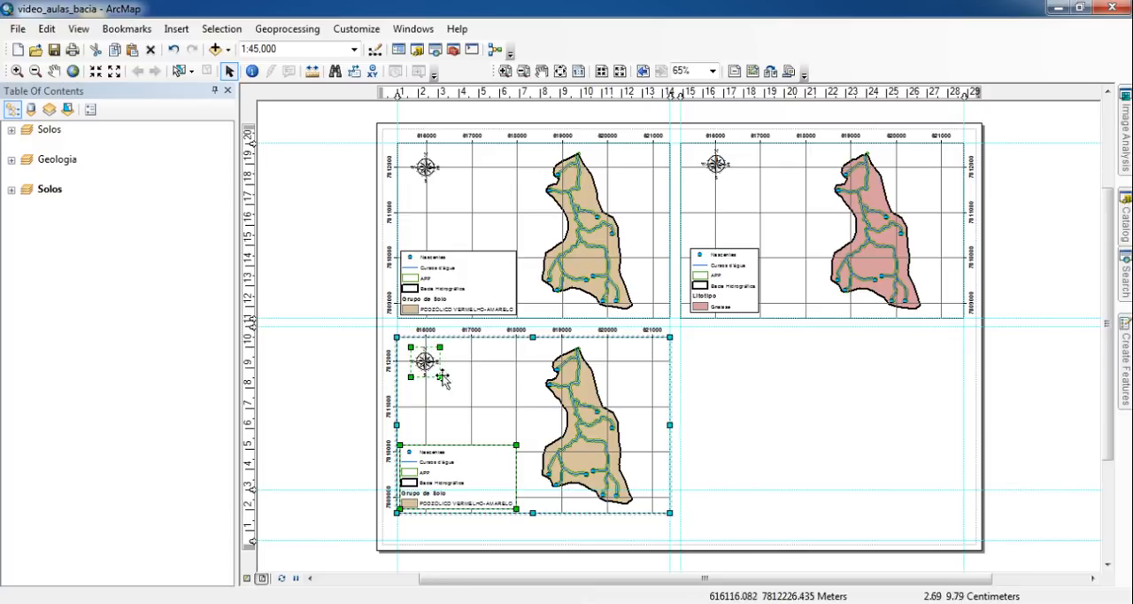
drag(506, 393, 507, 383)
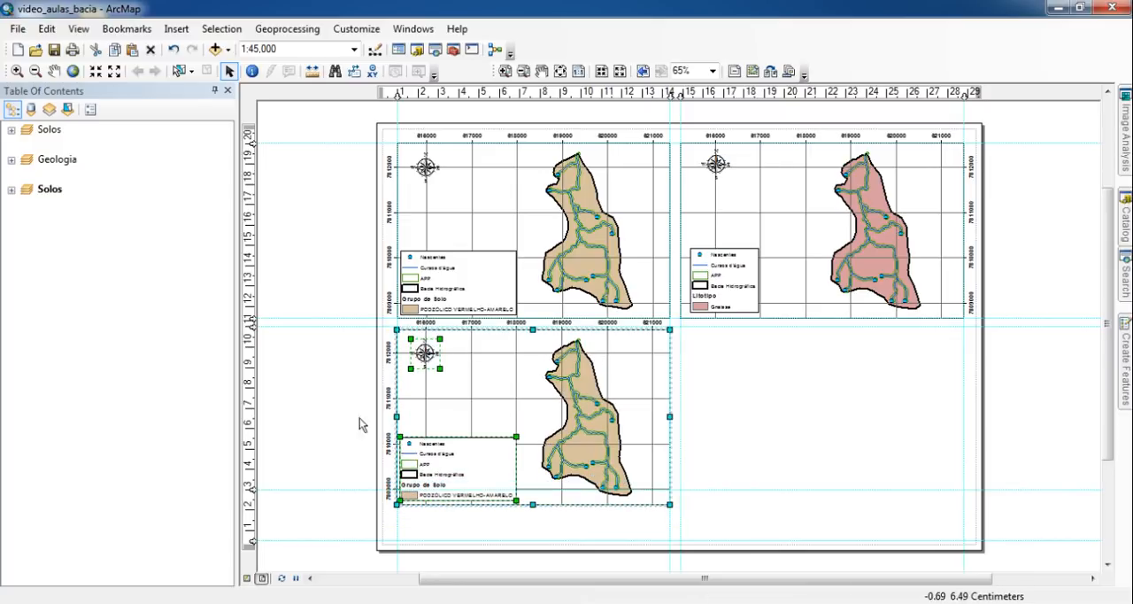
click(314, 323)
- Rename the duplicated Solos data frame as Hipsometria
click(449, 420)
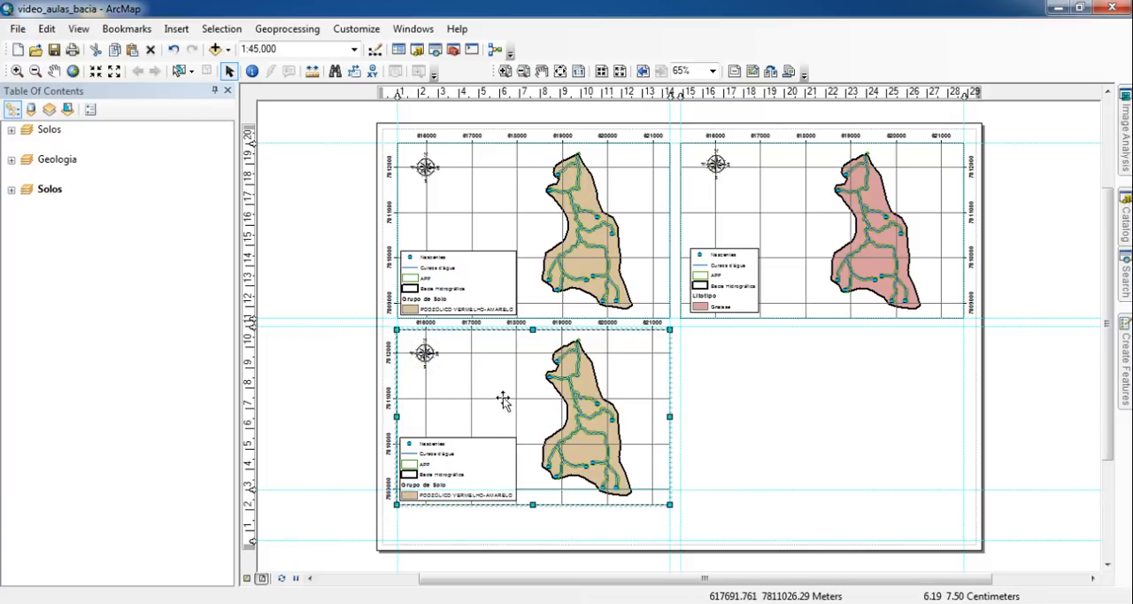
click(51, 193)
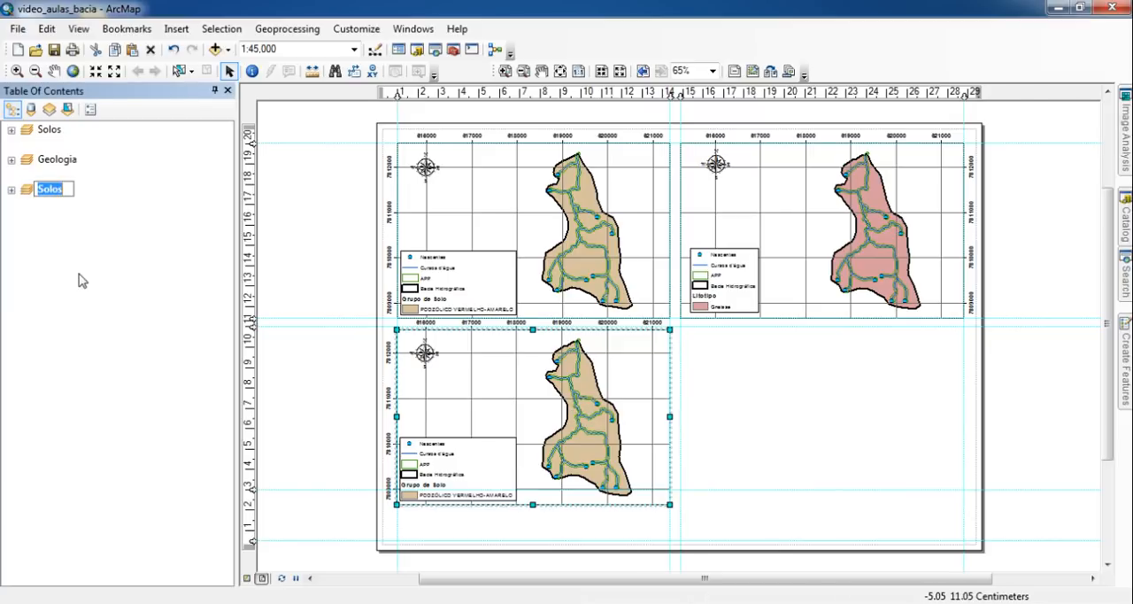
text(Hipsometria)
key(Return)
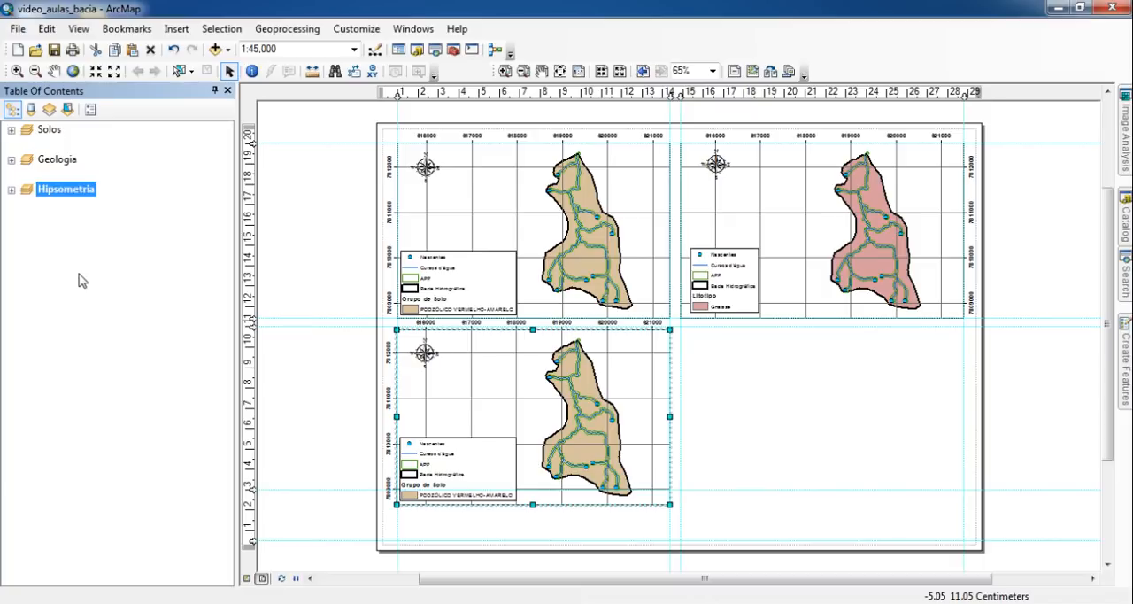
- In the Hipsometria data frame, hide the solos_bacia layer, then show srtm_bacia.tif and expand its value classes
click(11, 190)
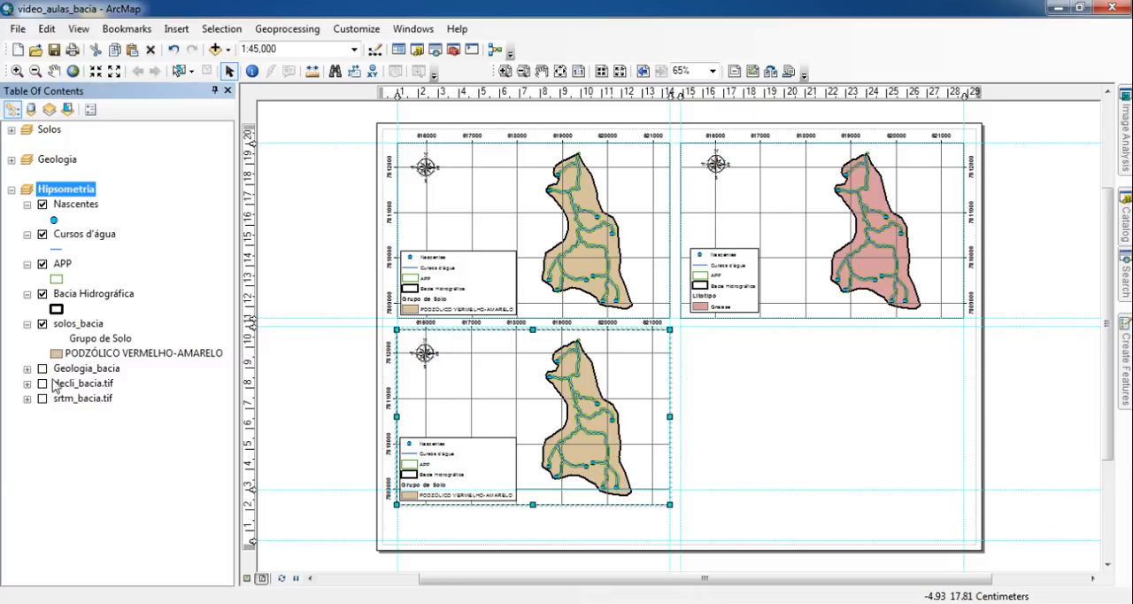
click(42, 324)
click(26, 324)
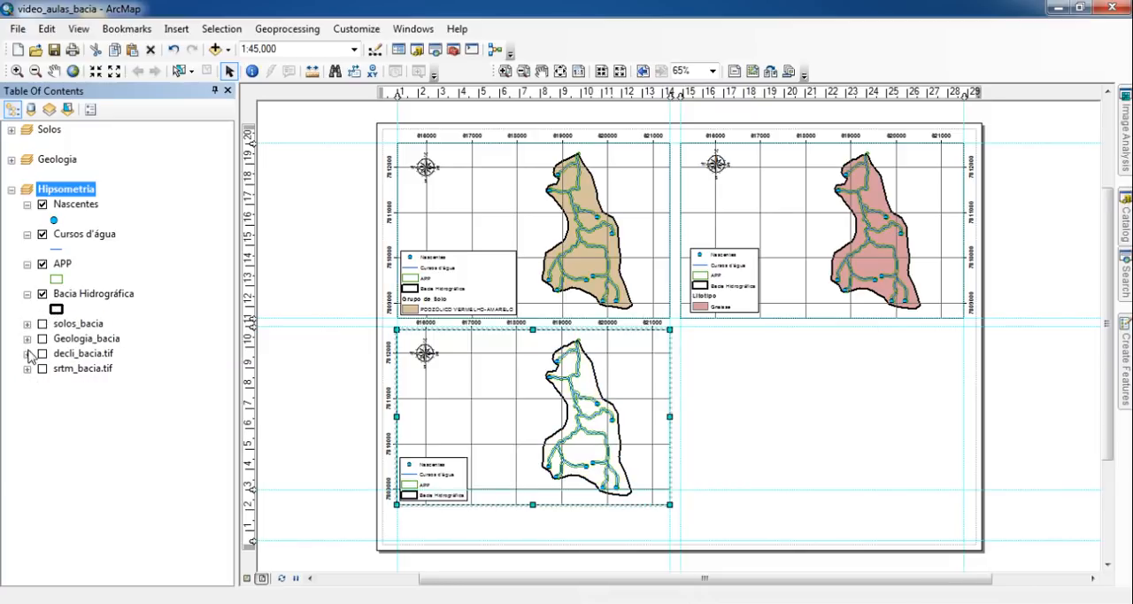
click(42, 368)
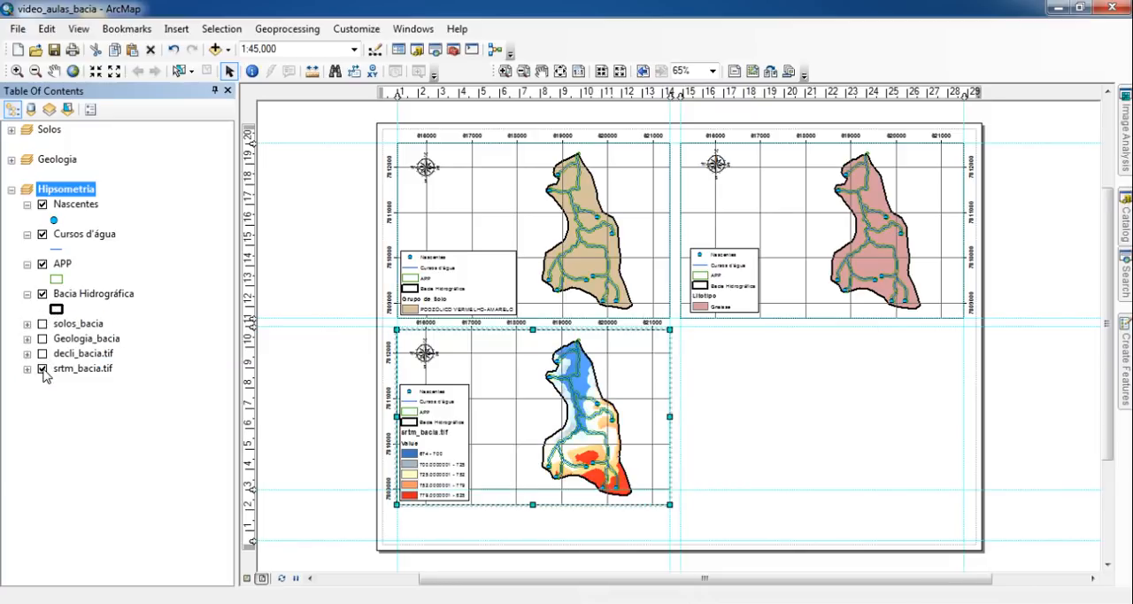
click(28, 368)
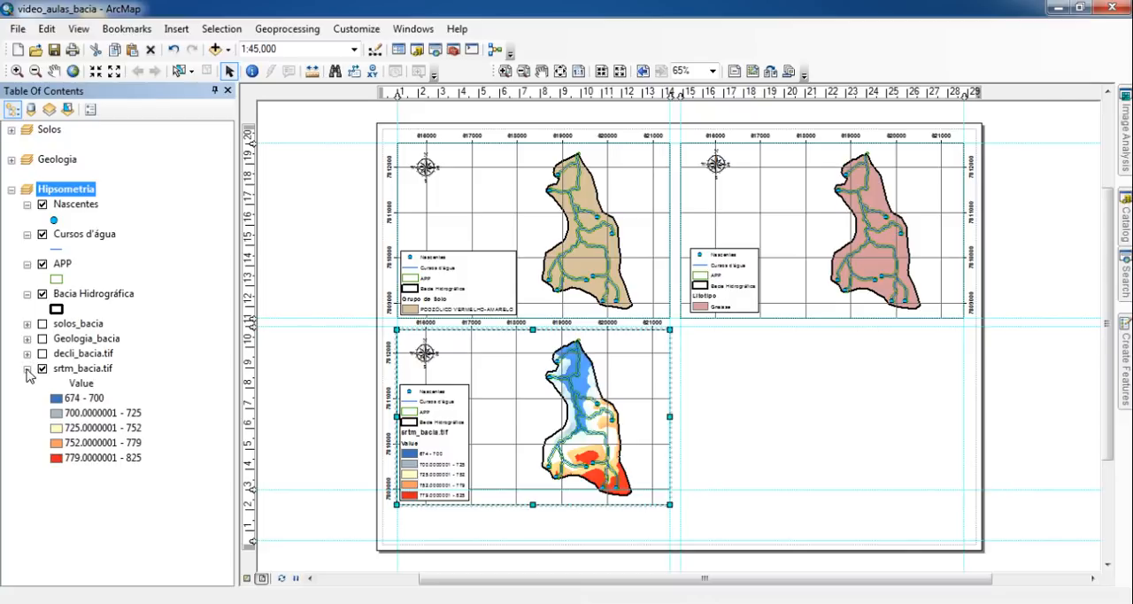
- In the Hipsometria data frame's measured grid, switch the major division ticks and the axis labels from top to bottom
click(578, 71)
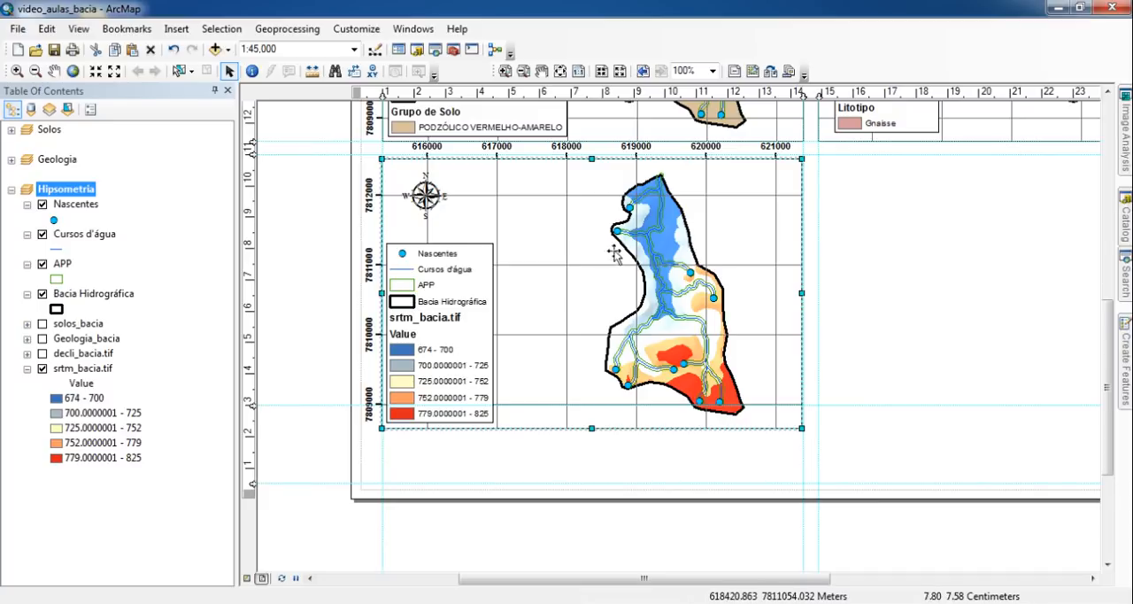
right_click(536, 219)
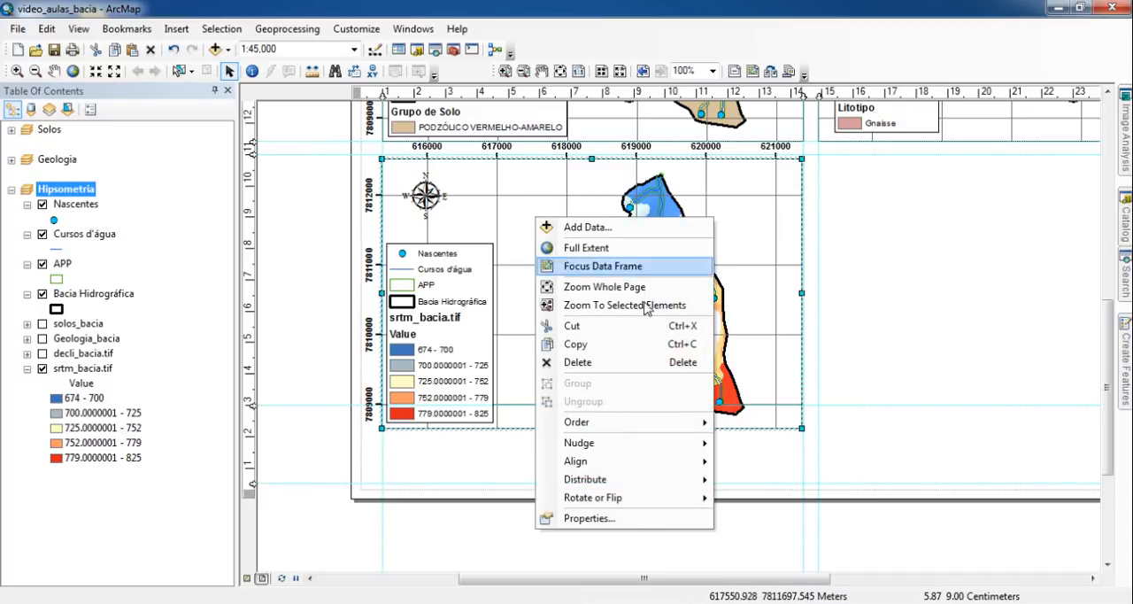
click(630, 519)
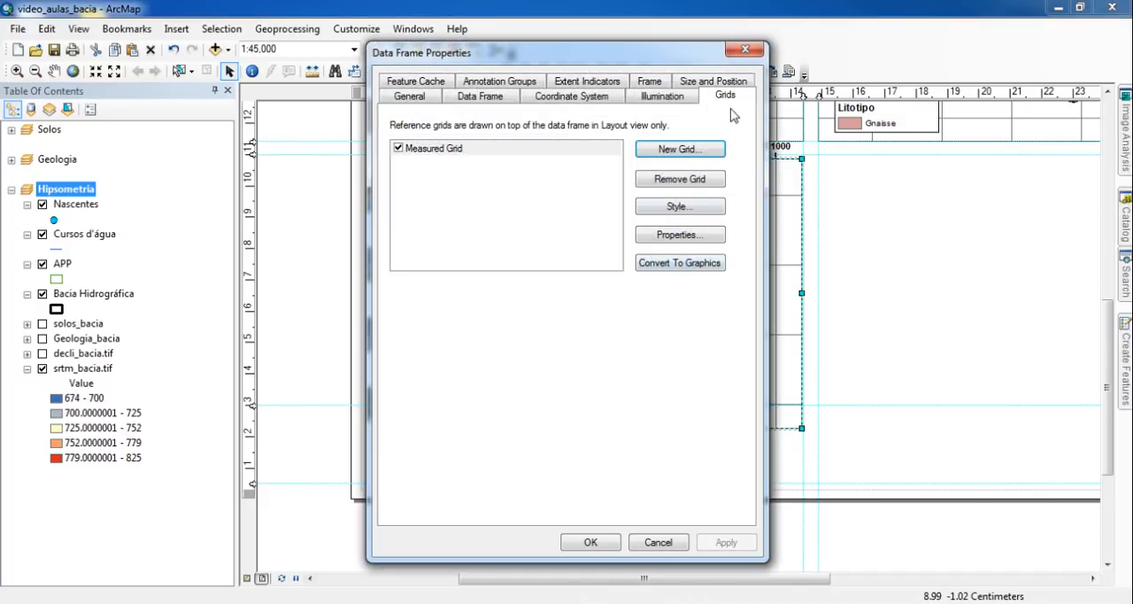
click(669, 236)
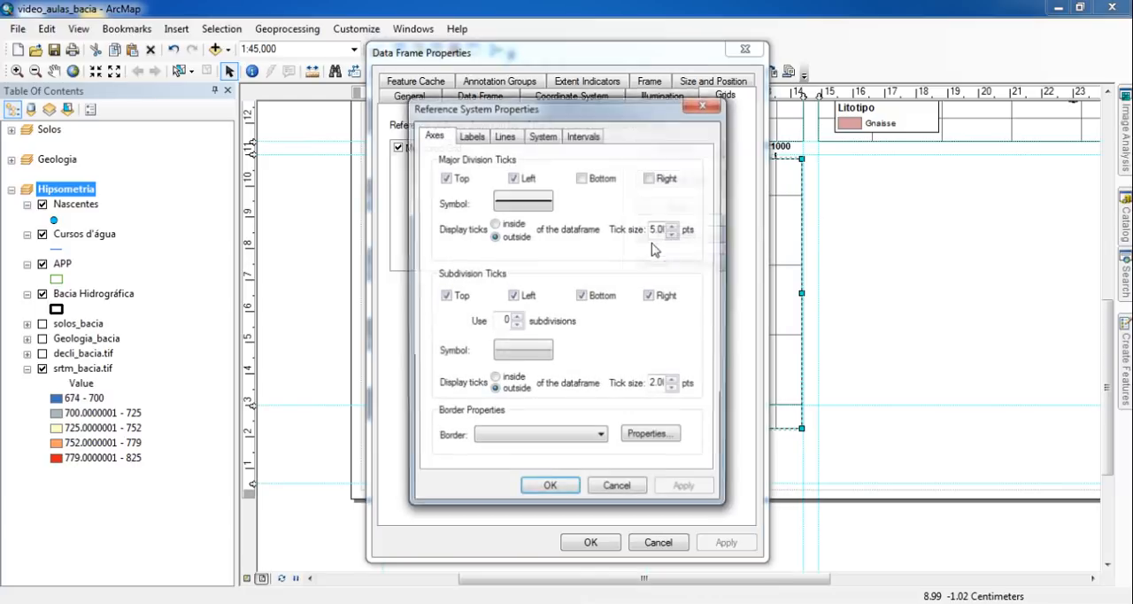
click(444, 178)
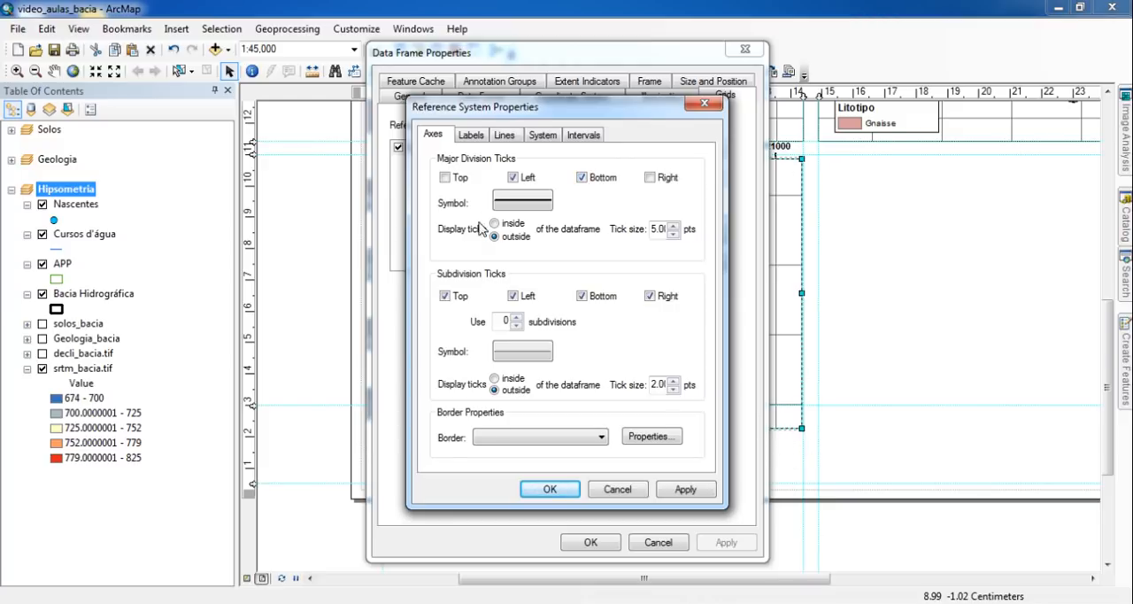
click(472, 138)
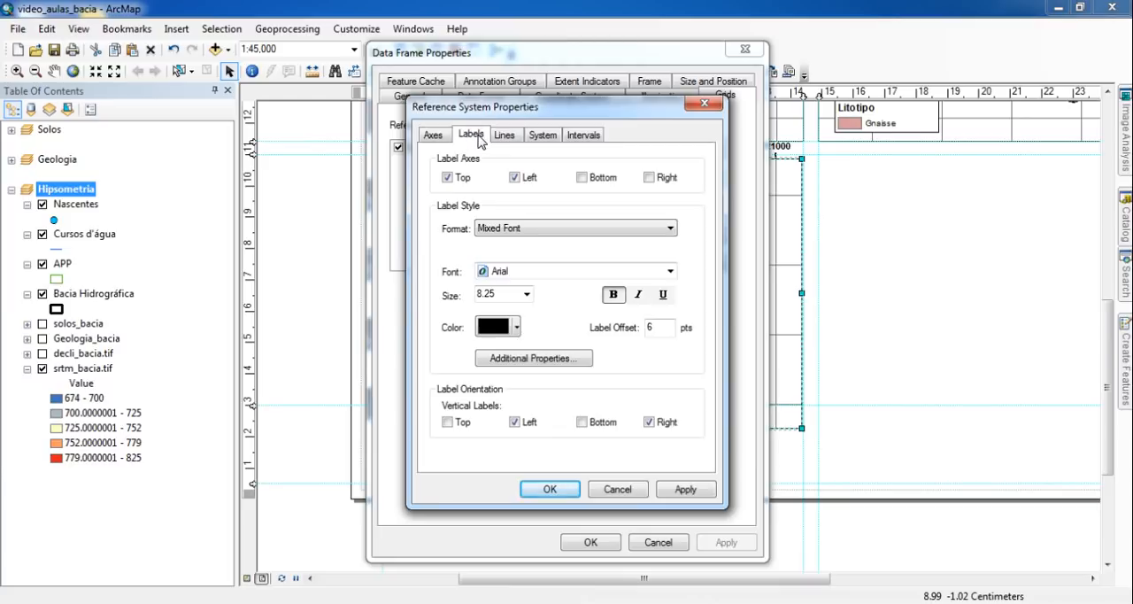
click(447, 178)
click(585, 179)
click(550, 489)
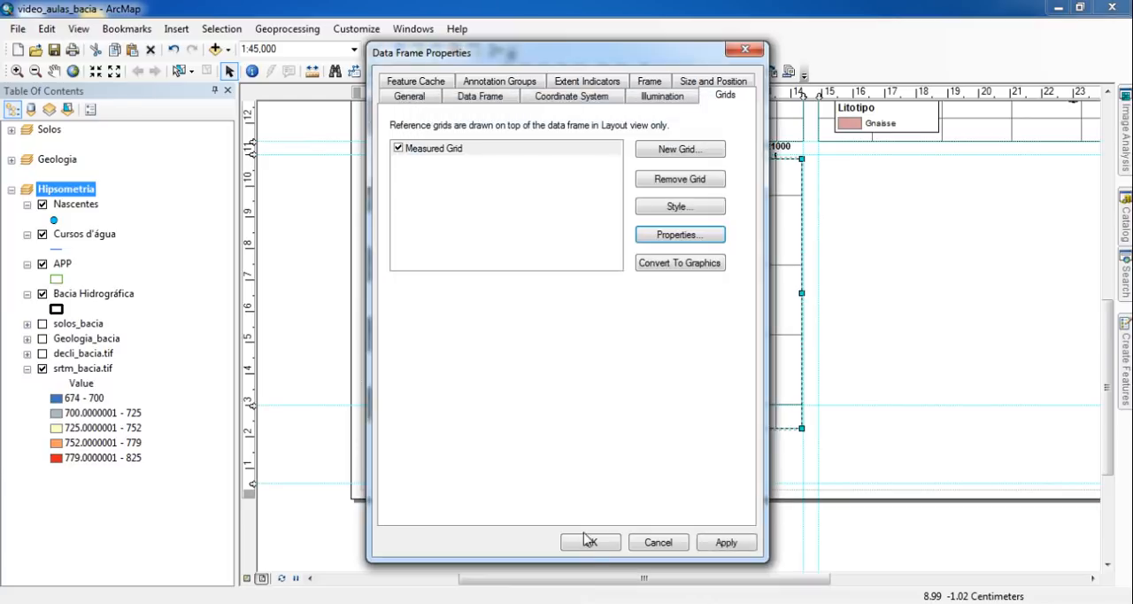
click(589, 540)
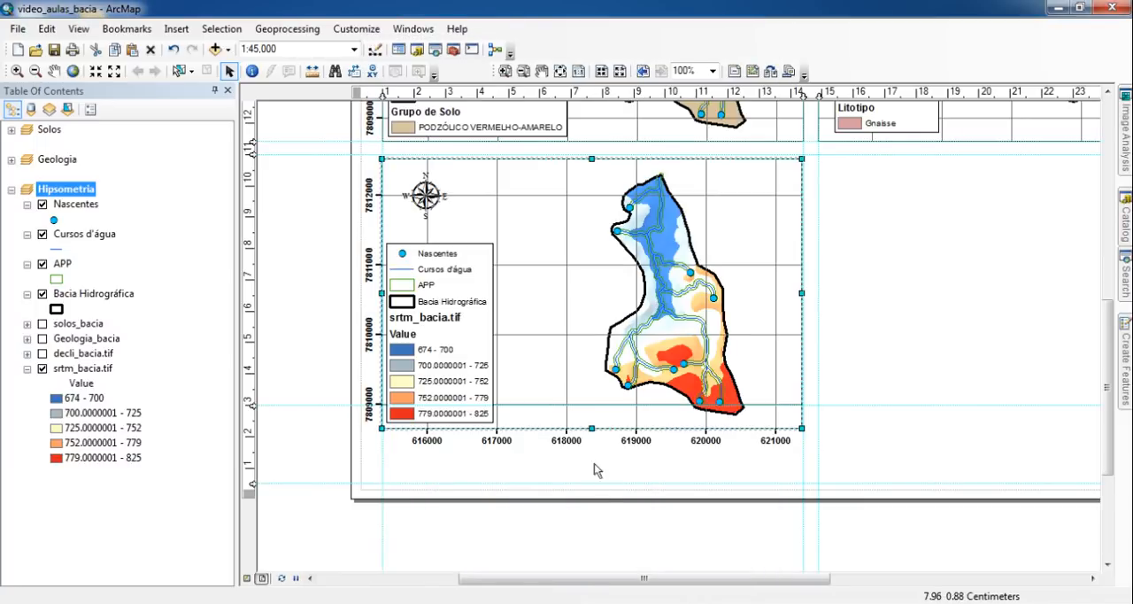
- Lower the horizontal guide near the Hipsometria map's bottom edge slightly and fit the frame's top and bottom edges to the guides
click(294, 247)
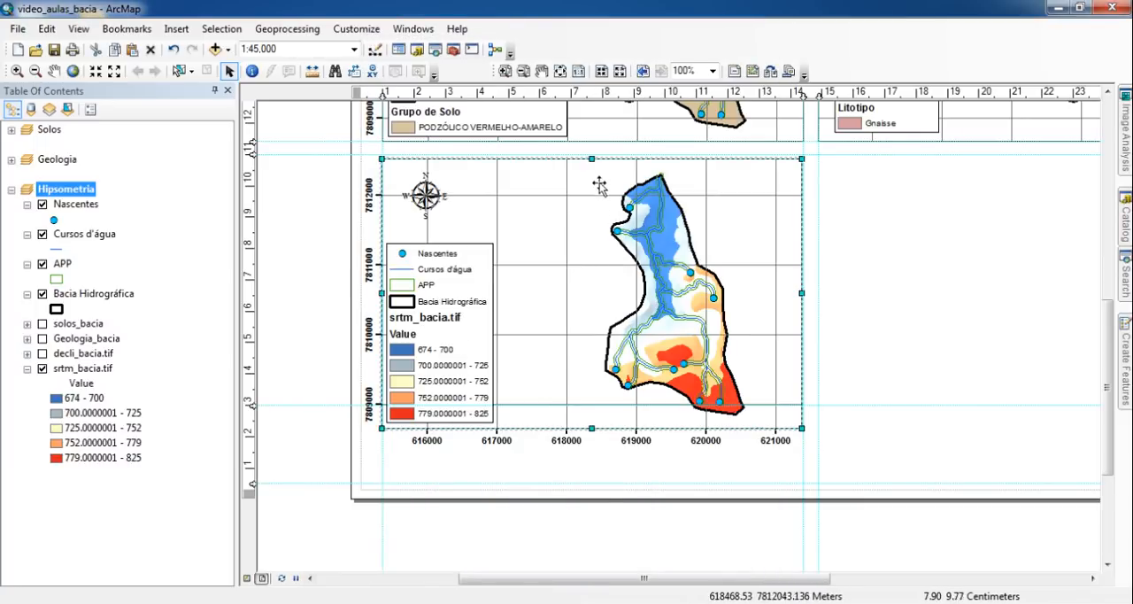
click(593, 158)
drag(592, 157, 593, 154)
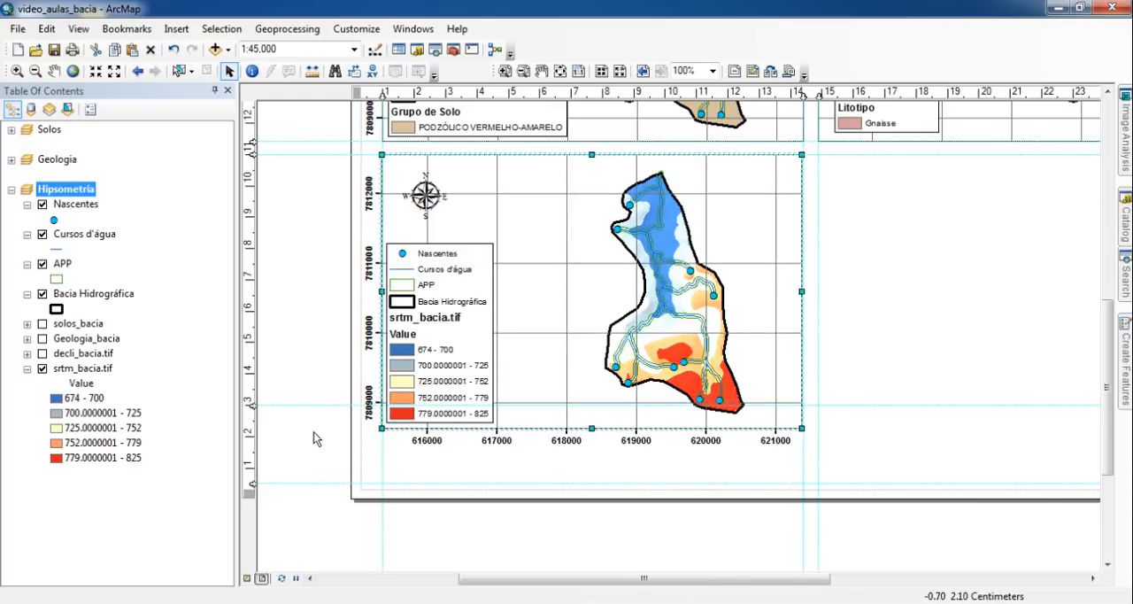
drag(252, 404, 252, 412)
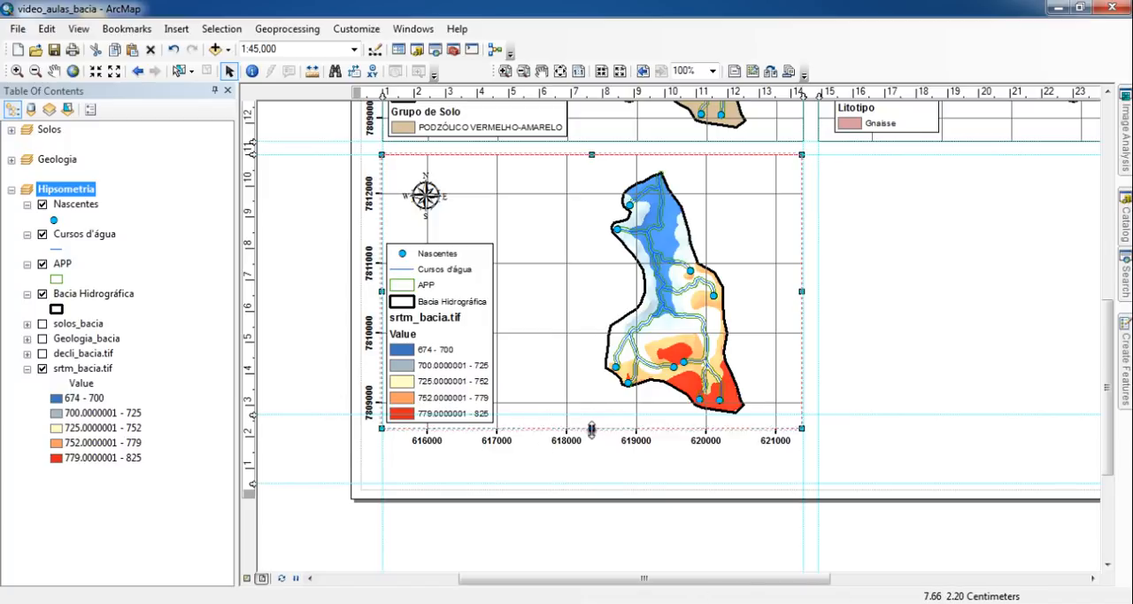
drag(592, 425, 591, 414)
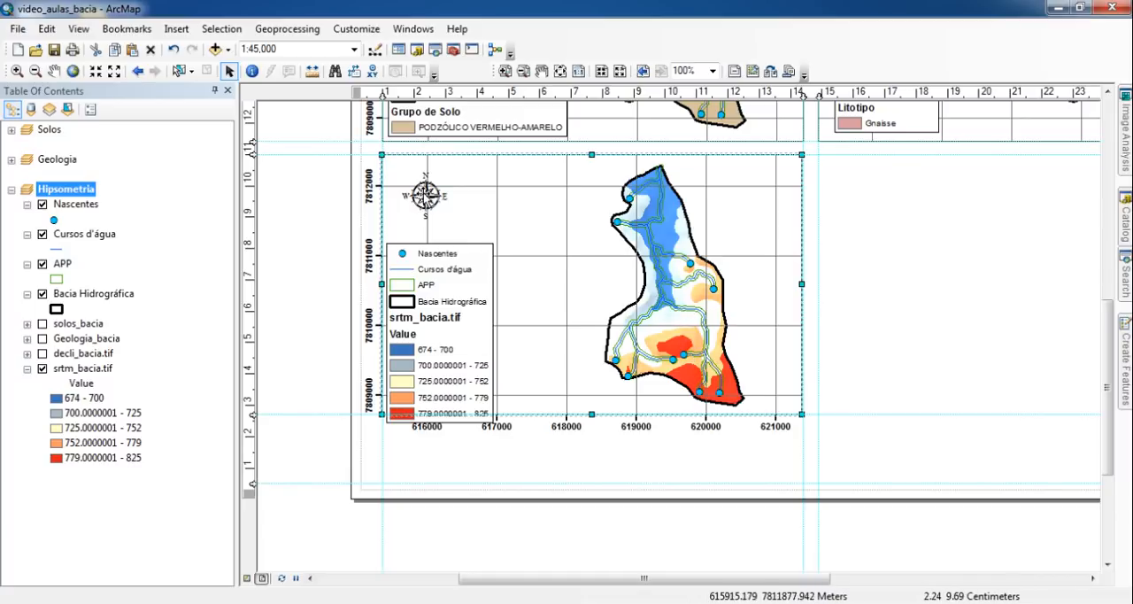
- Move the Hipsometria map's north arrow and legend slightly up so that both fit inside the frame
click(425, 197)
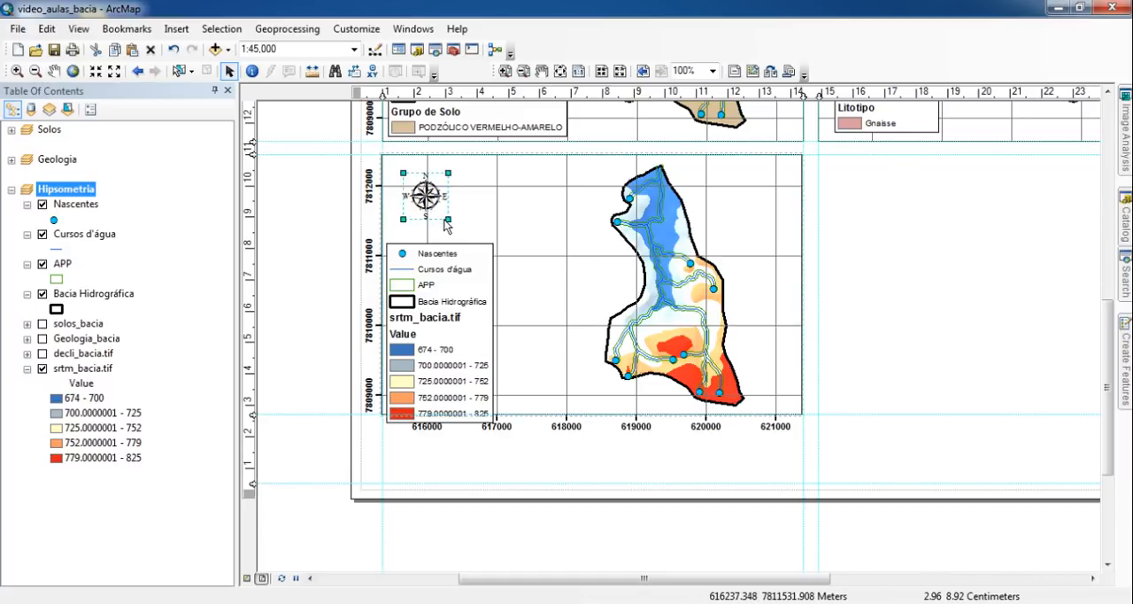
key(Up)
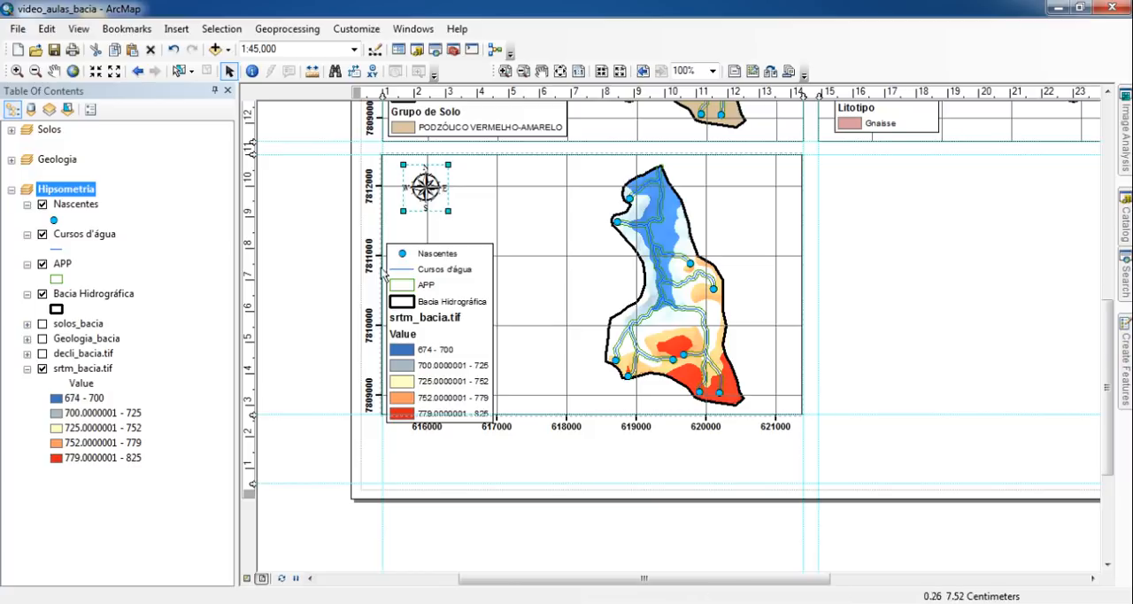
click(455, 283)
key(Up)
key(Up)
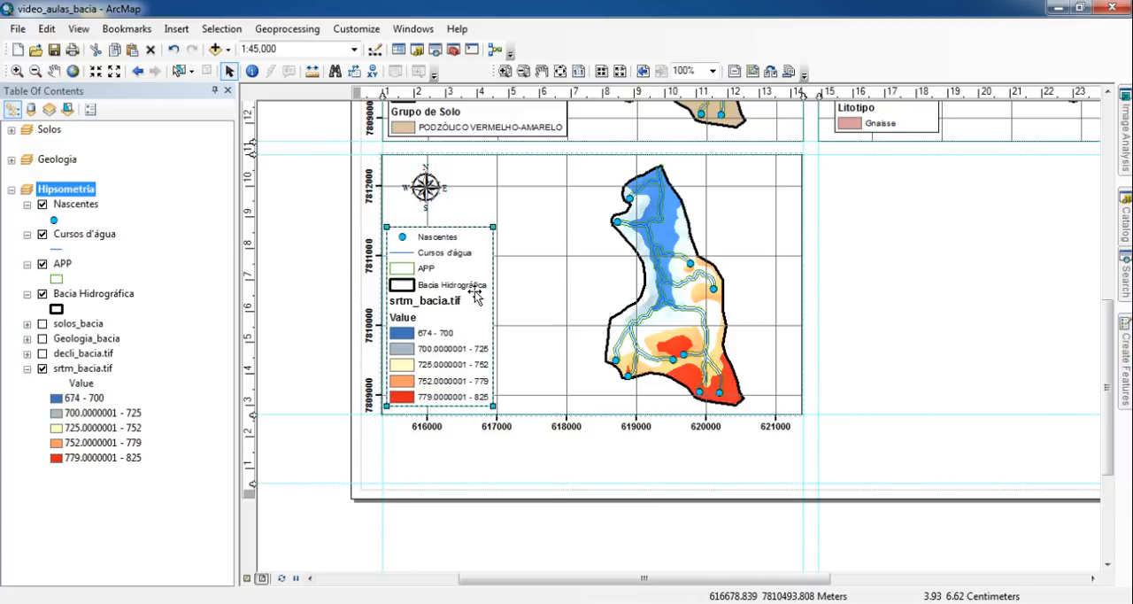
click(327, 247)
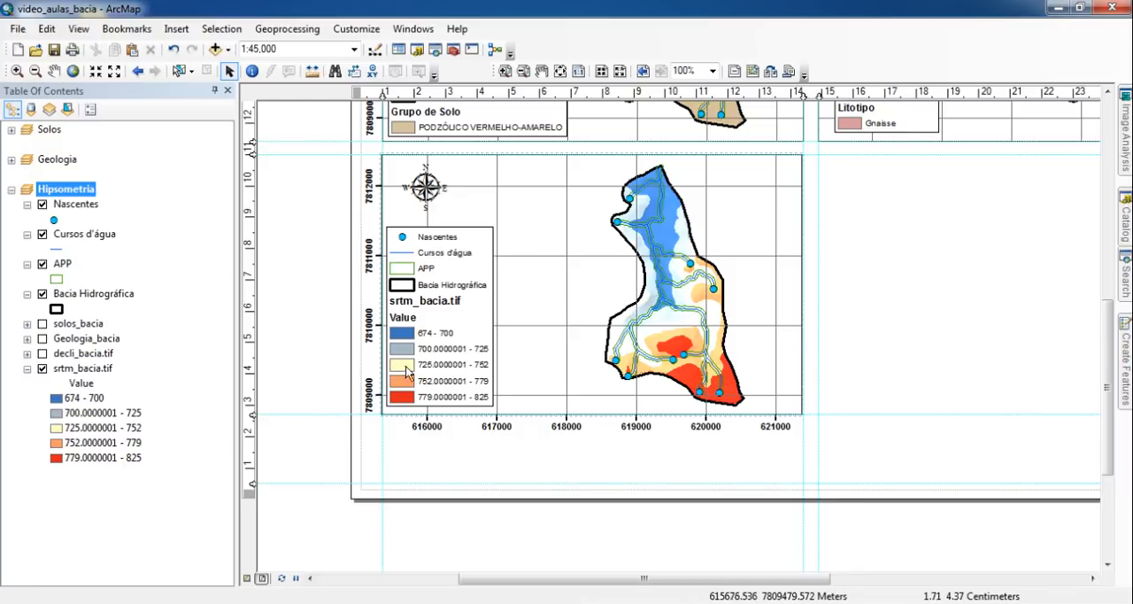
- Clear the layer name srtm_bacia.tif in the Hipsometria data frame so it disappears from the legend
click(80, 385)
click(87, 384)
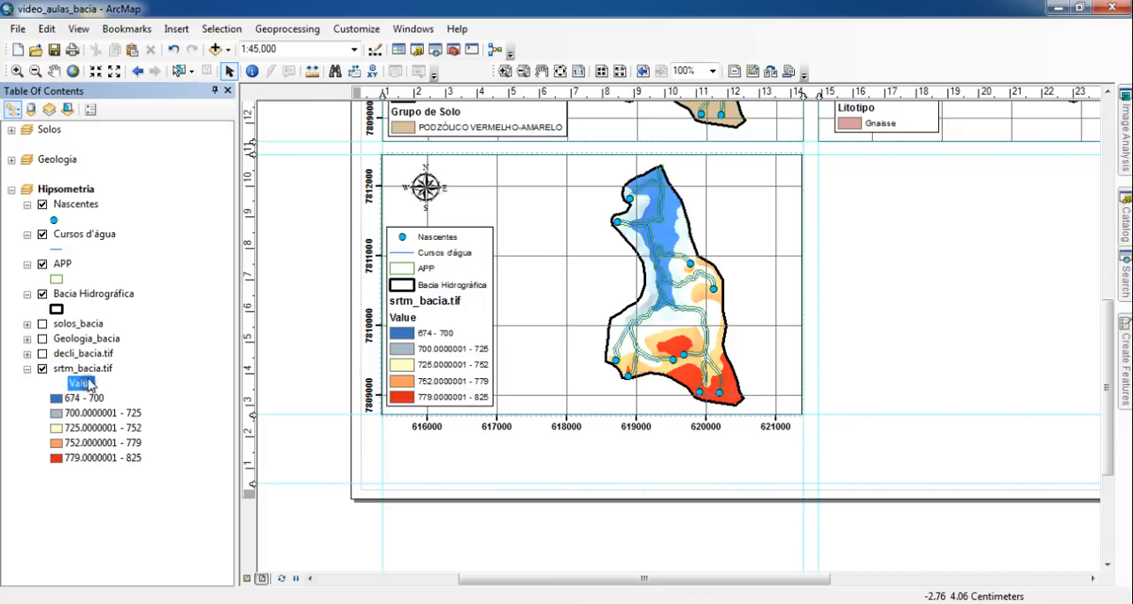
click(97, 367)
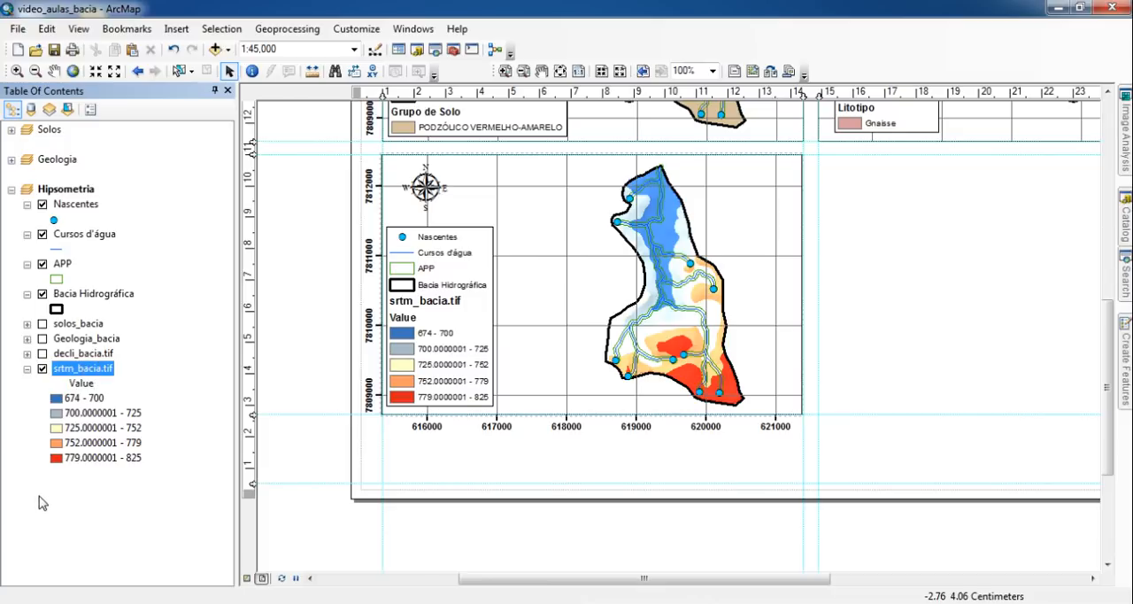
key(F2)
key(BackSpace)
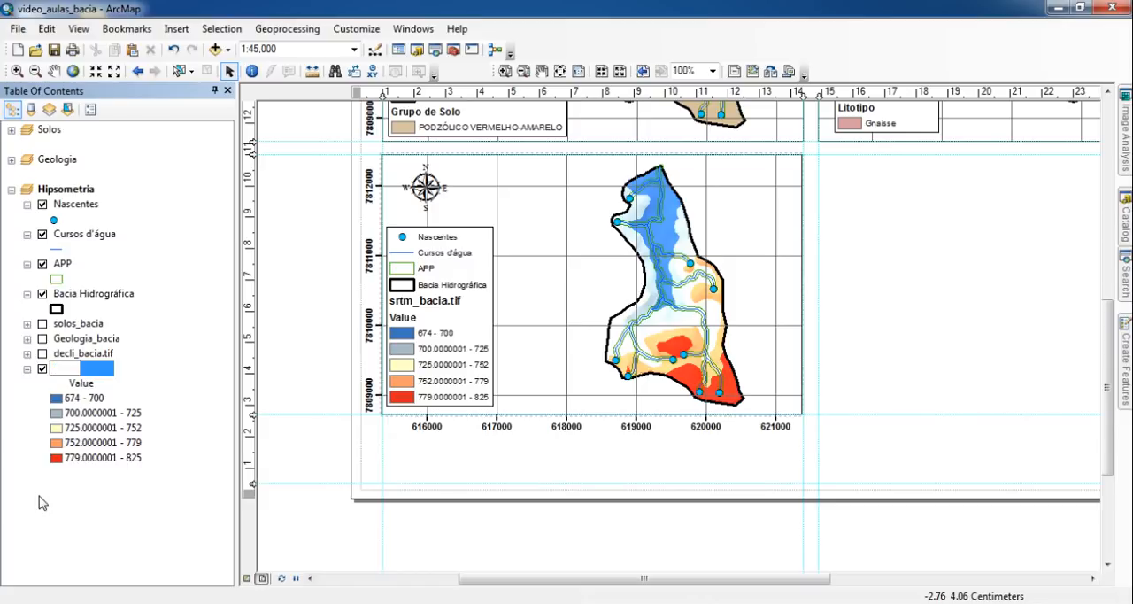
key(Return)
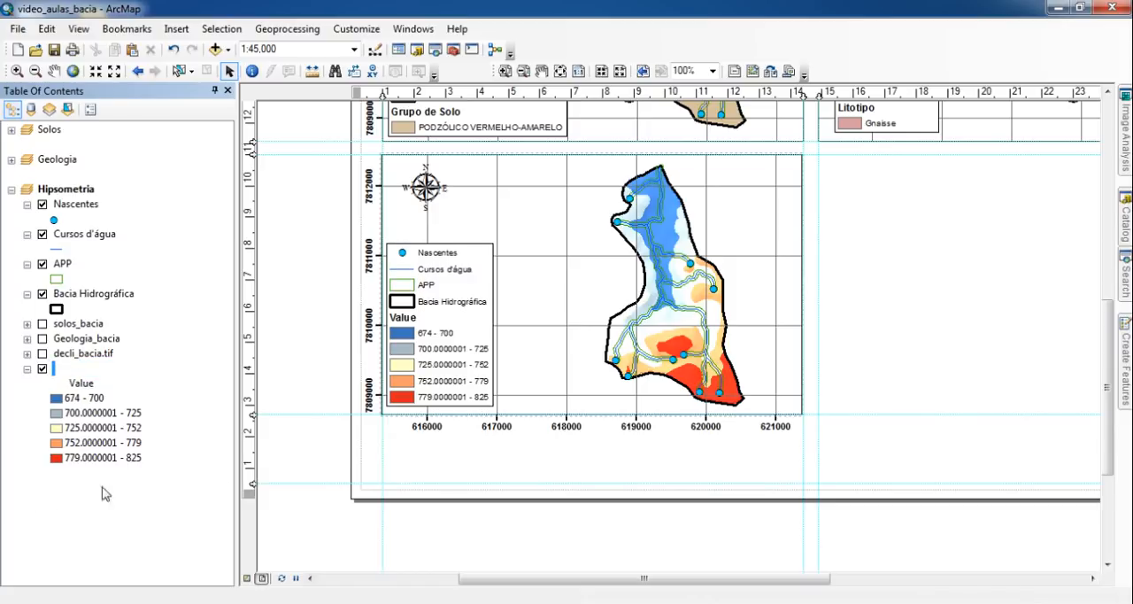
- Rename the Value heading above the elevation classes as "Altimetria (m)"
click(81, 383)
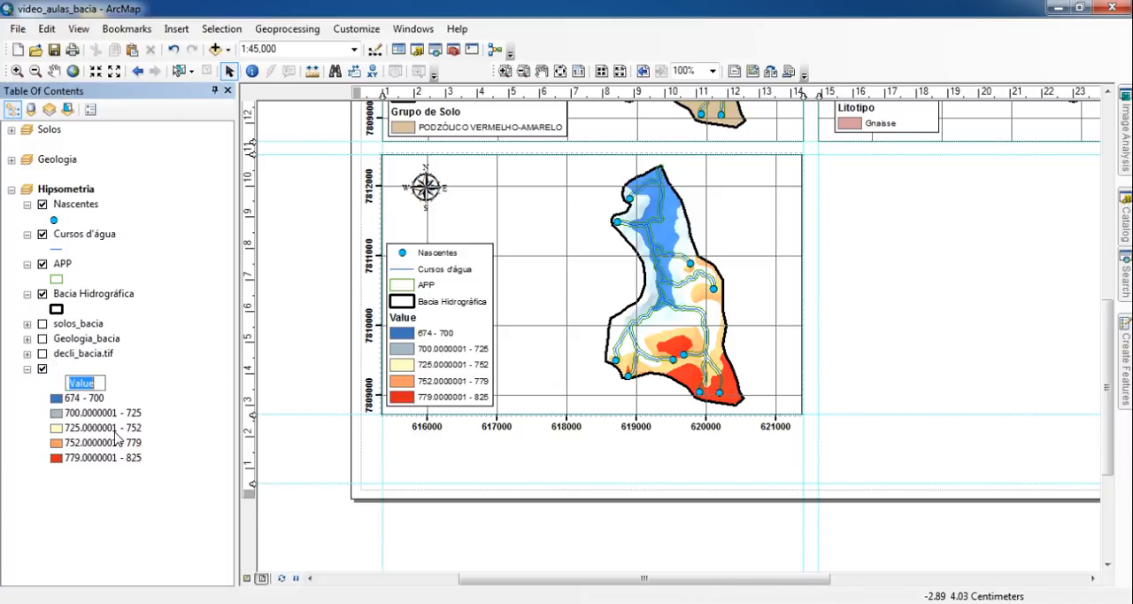
text(Altimetria)
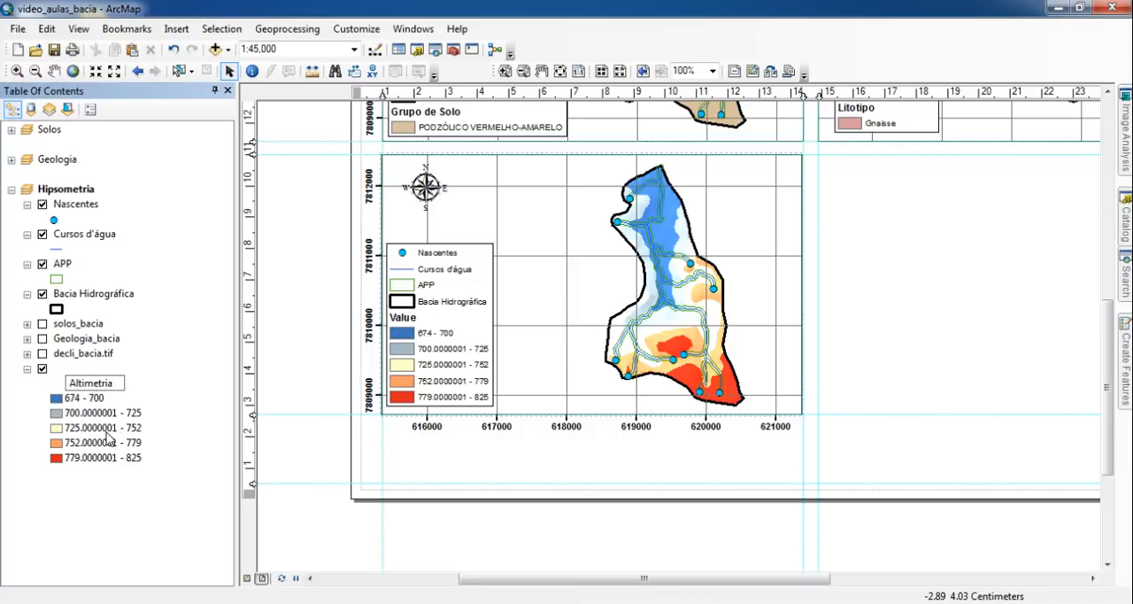
text( (m))
key(Return)
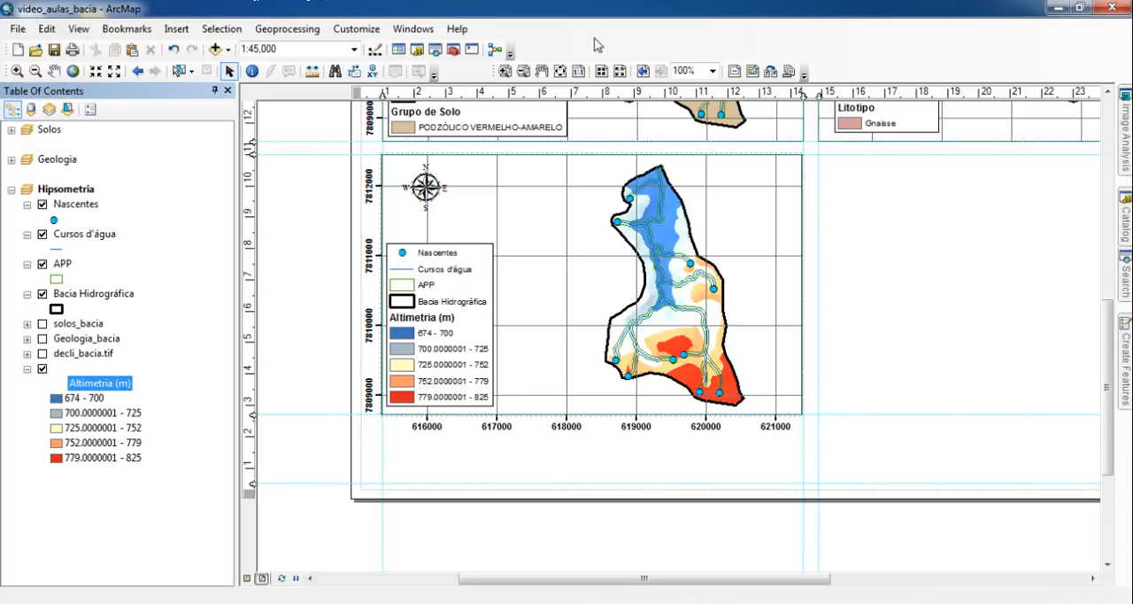
click(99, 413)
click(107, 416)
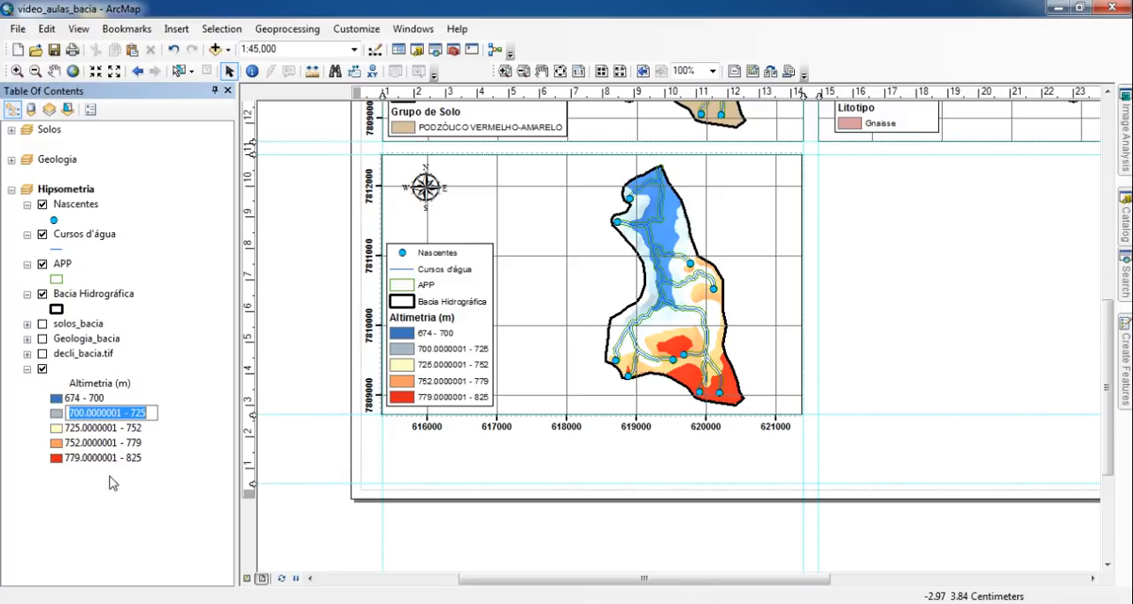
key(Return)
- Format the elevation raster's class labels as numeric values with 0 decimal places
right_click(58, 371)
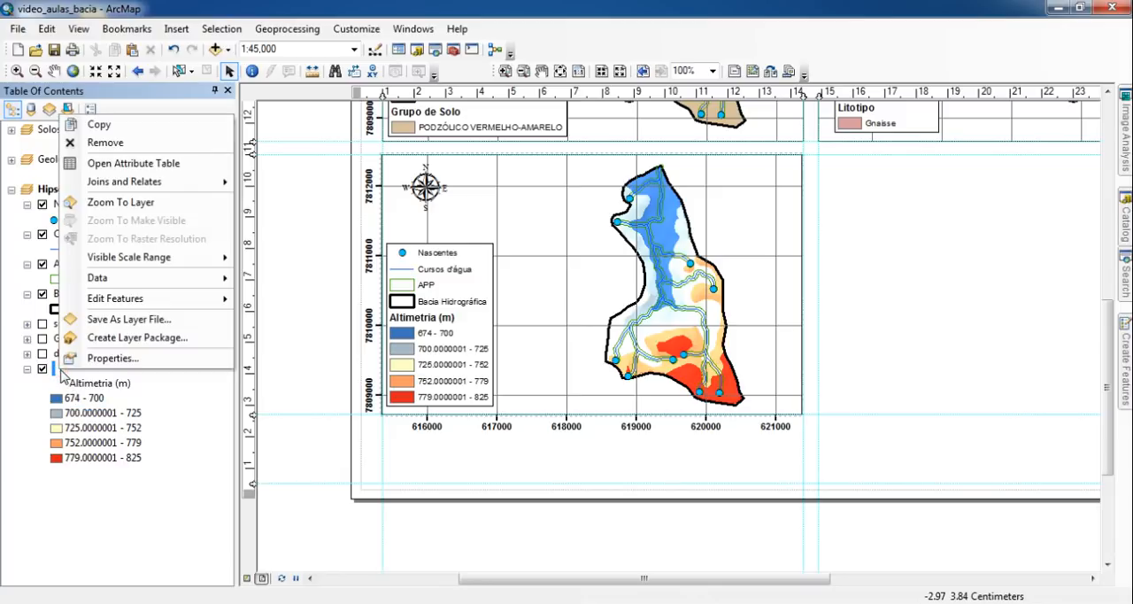
click(103, 360)
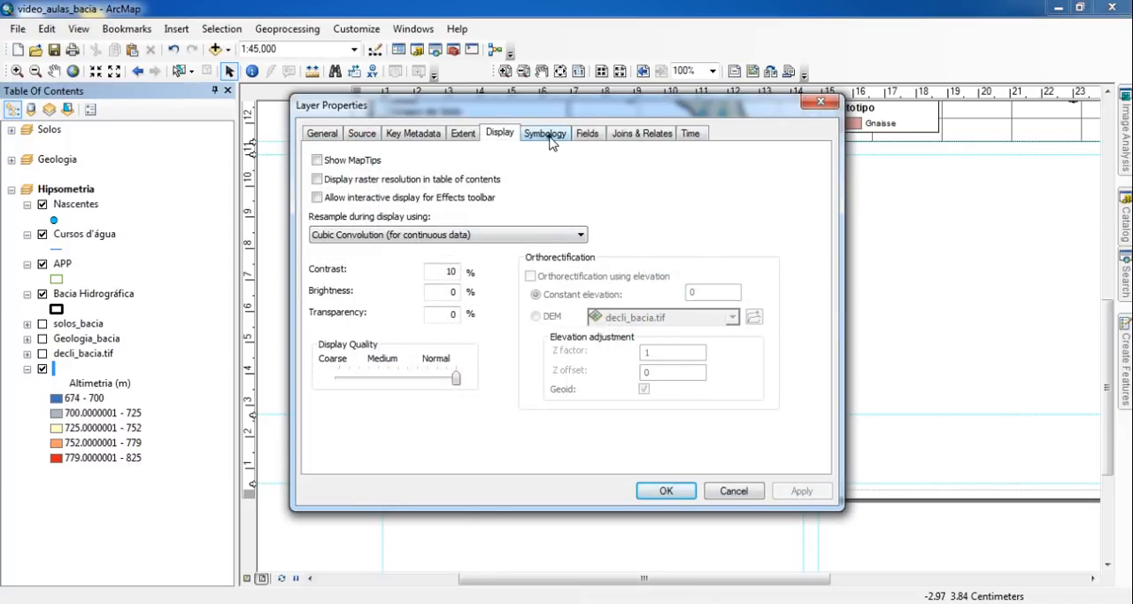
click(548, 135)
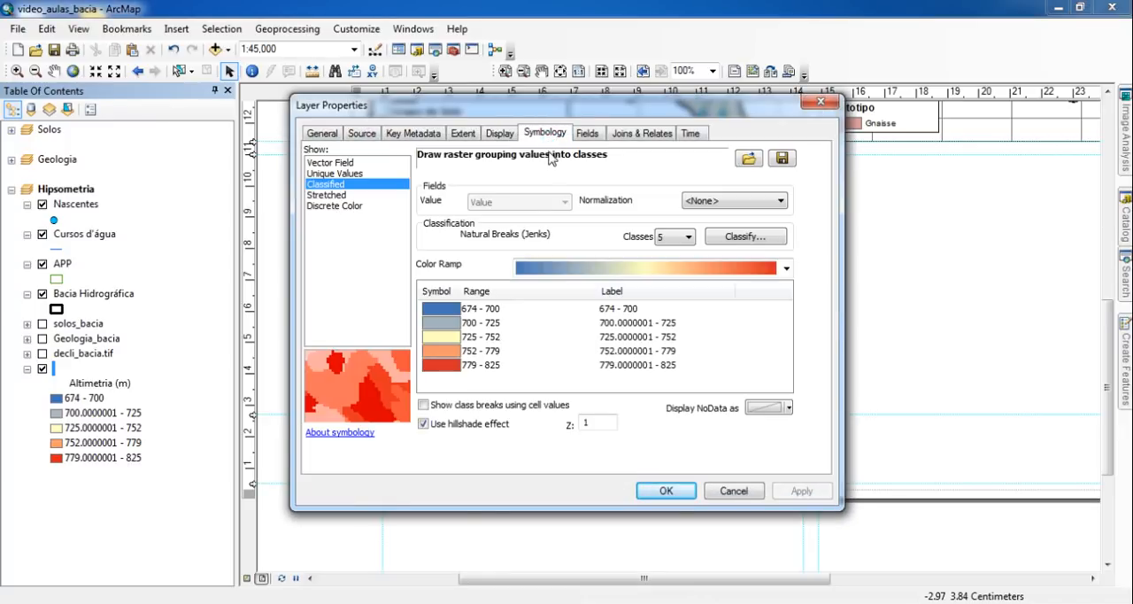
click(641, 295)
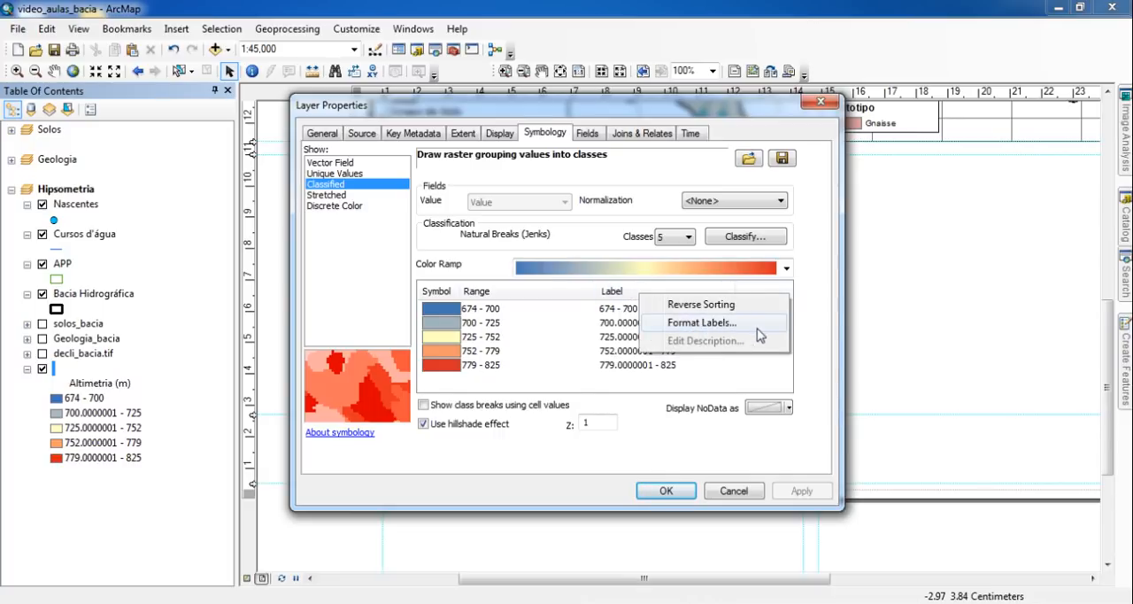
click(749, 326)
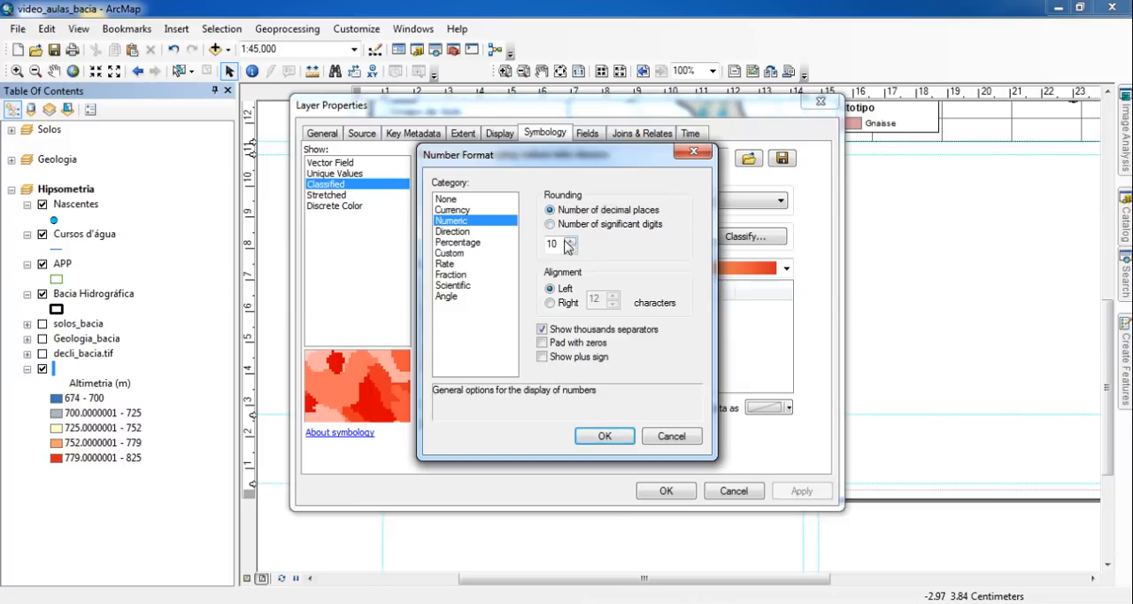
drag(602, 165, 436, 162)
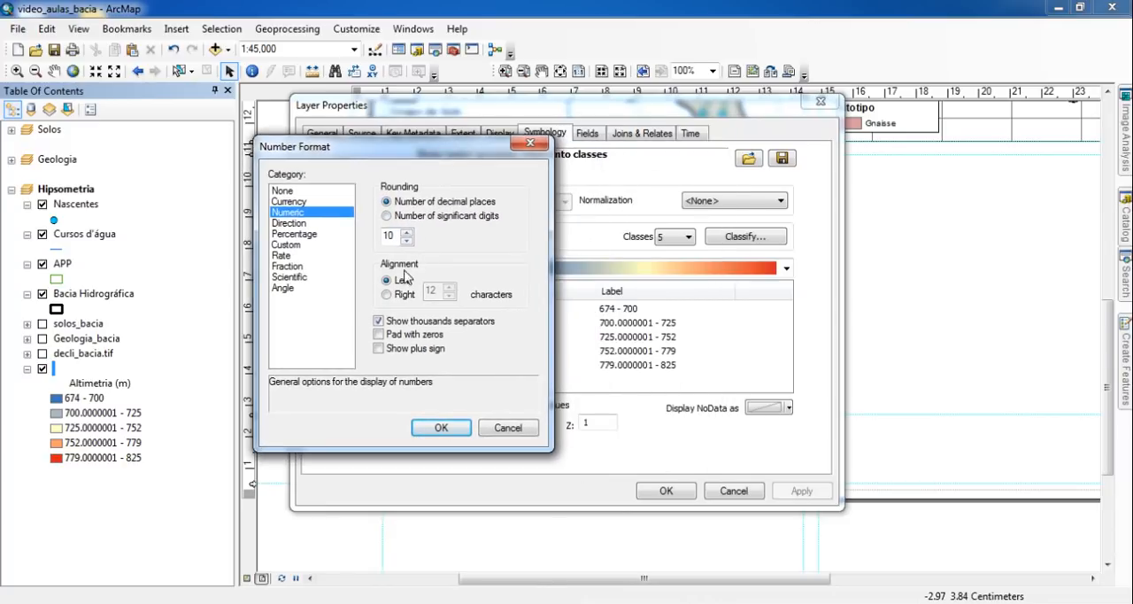
drag(396, 237, 314, 232)
text(0)
click(441, 427)
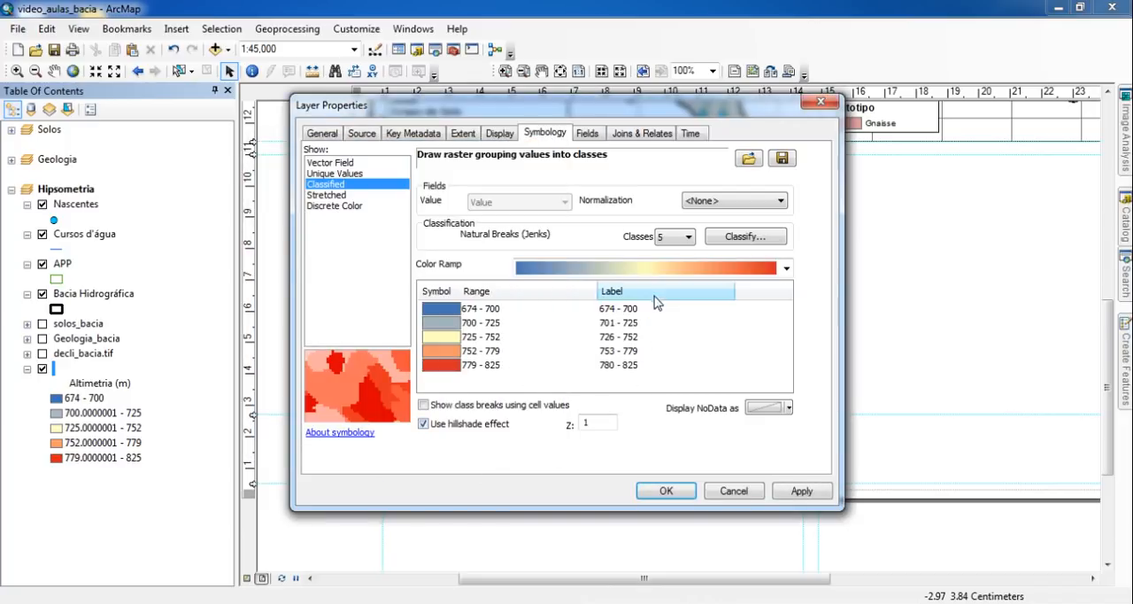
click(677, 492)
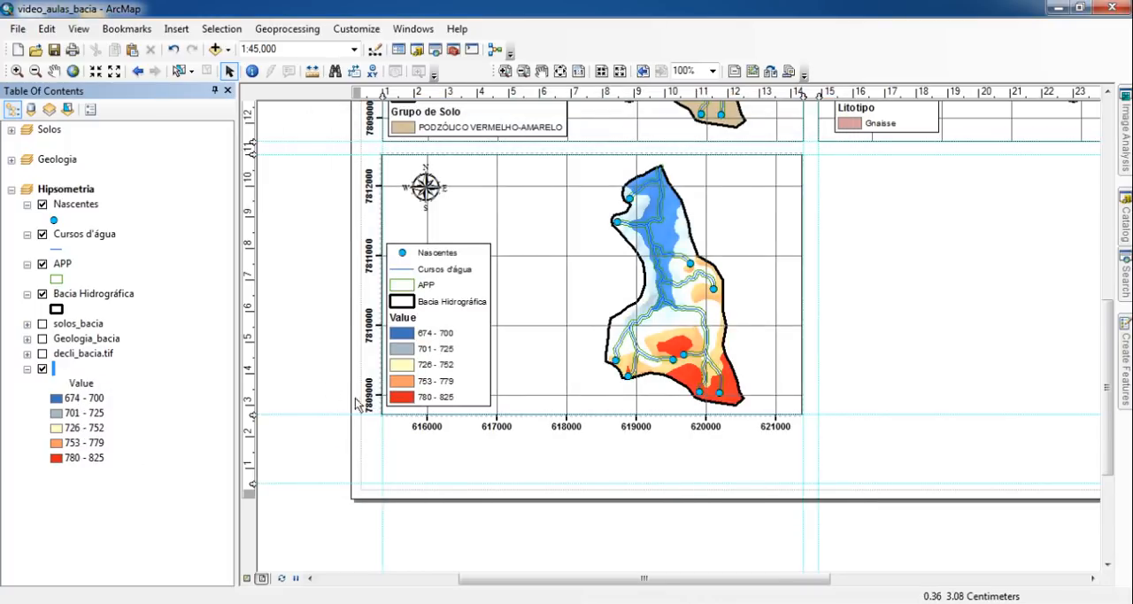
- Set the elevation classes' heading to "Altimetria (m)" again after the label formatting
click(90, 383)
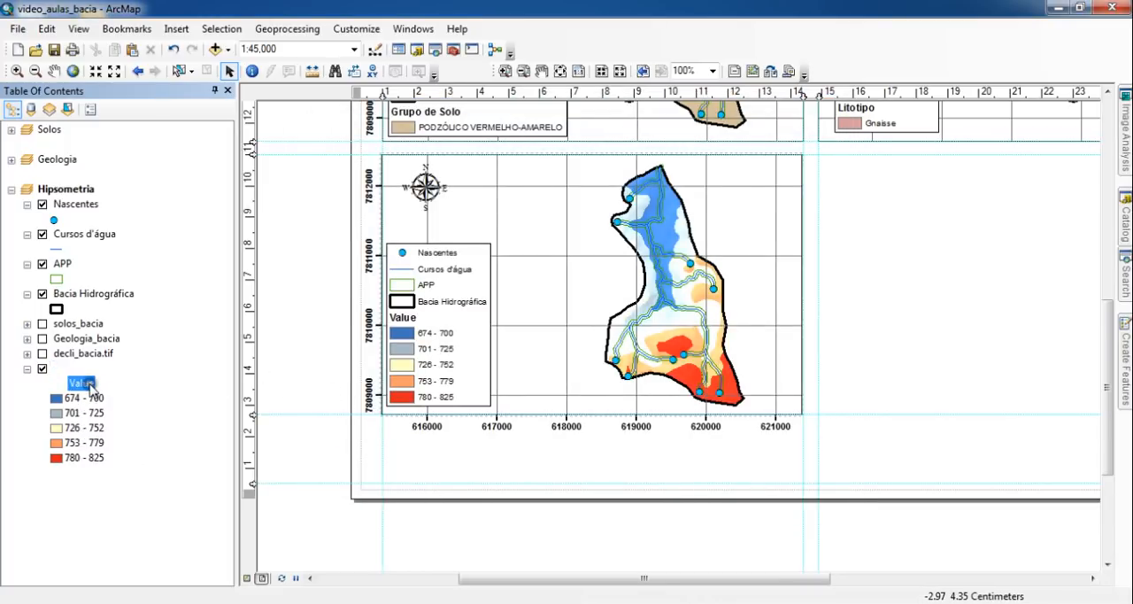
key(F2)
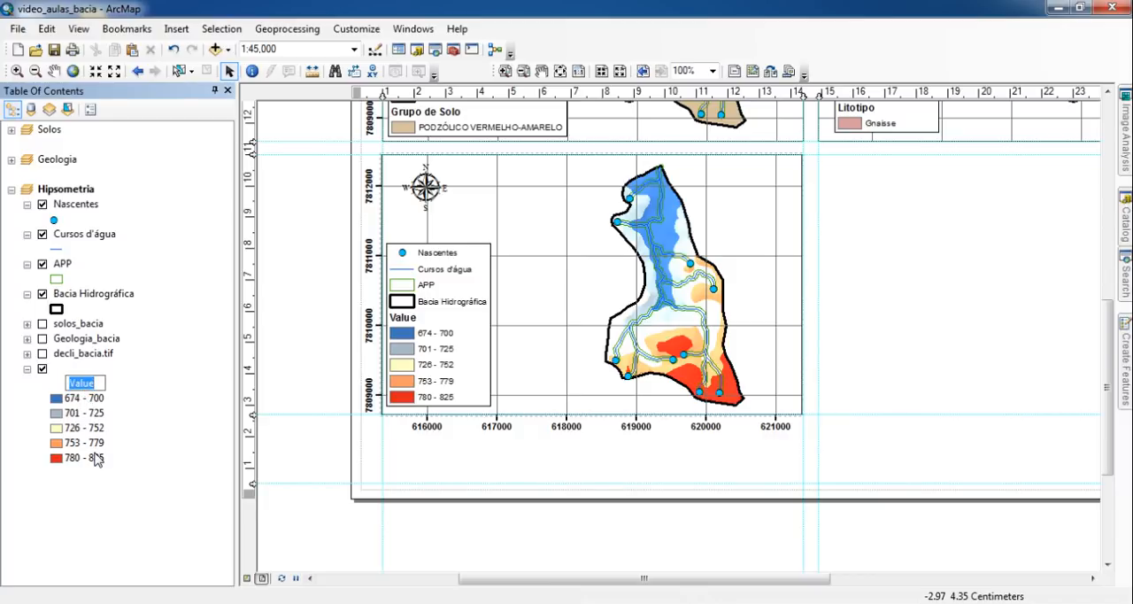
text(Altimetria (m))
key(Return)
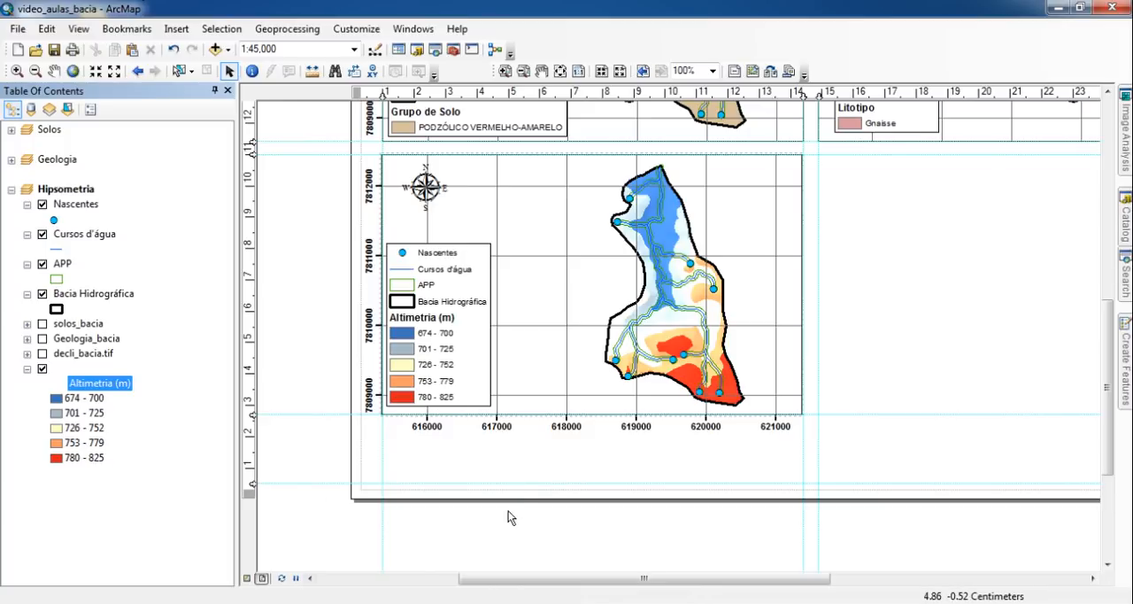
- Place the altimetry item in a new column of the hypsometry map's legend and apply the change
click(456, 301)
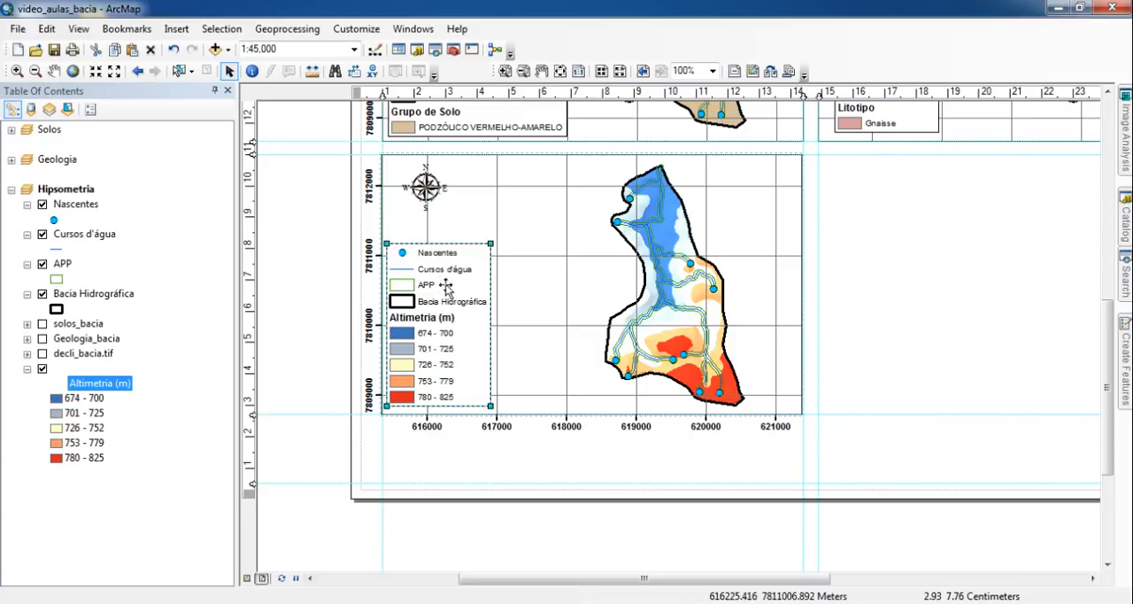
right_click(442, 350)
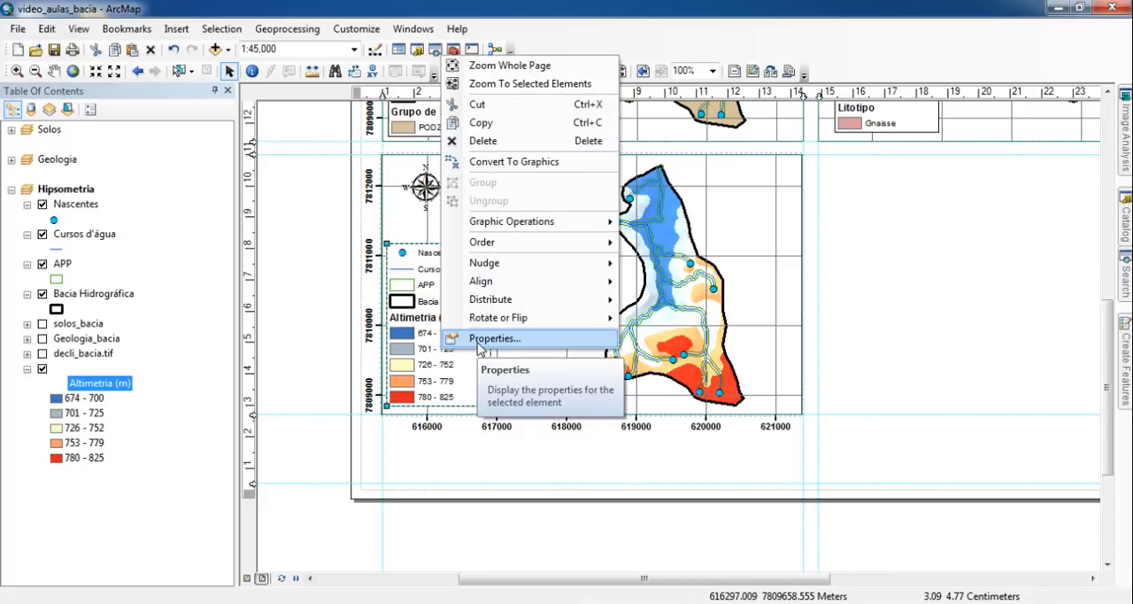
click(478, 341)
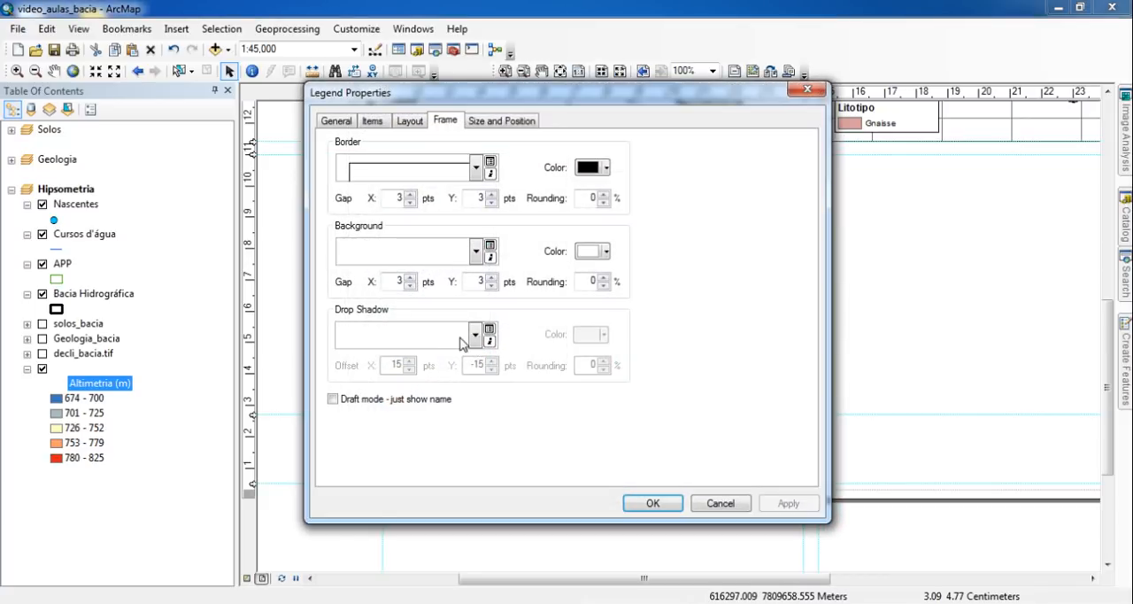
click(410, 121)
click(373, 121)
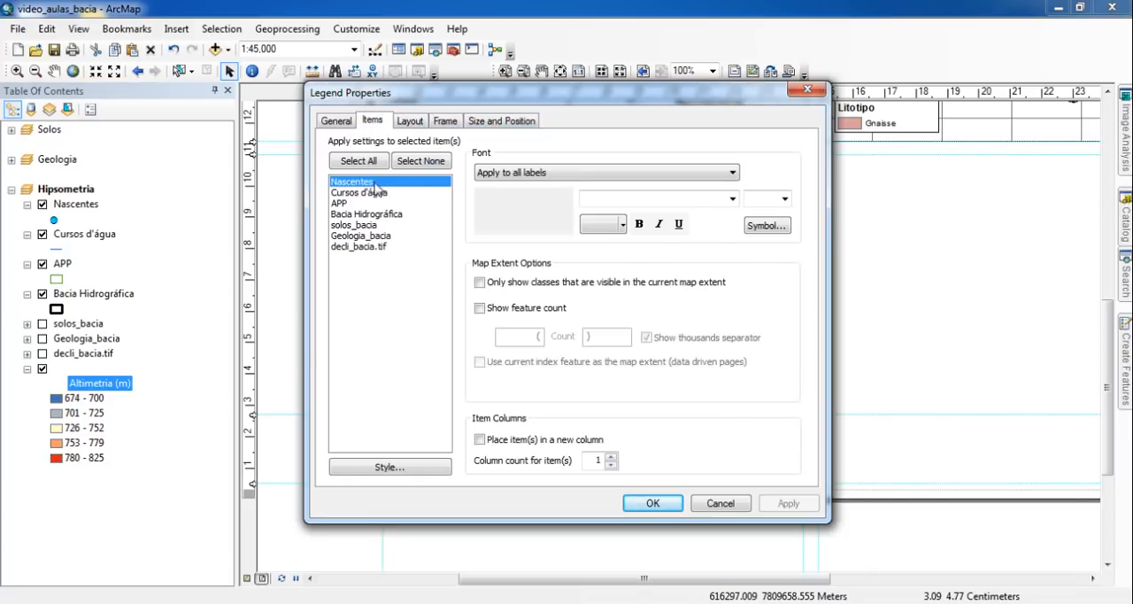
click(350, 257)
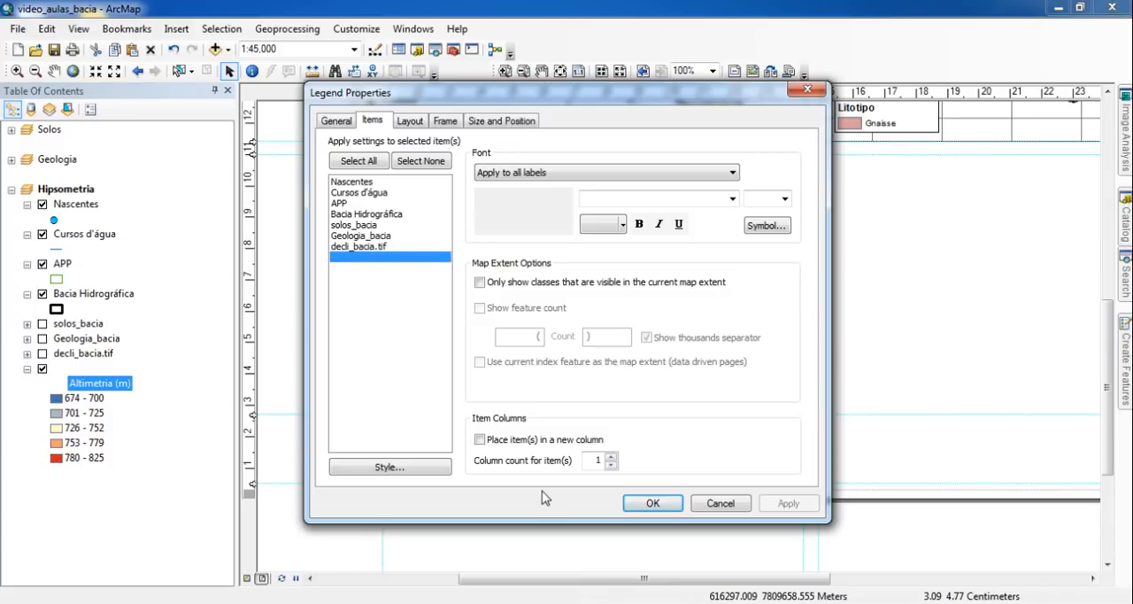
click(497, 443)
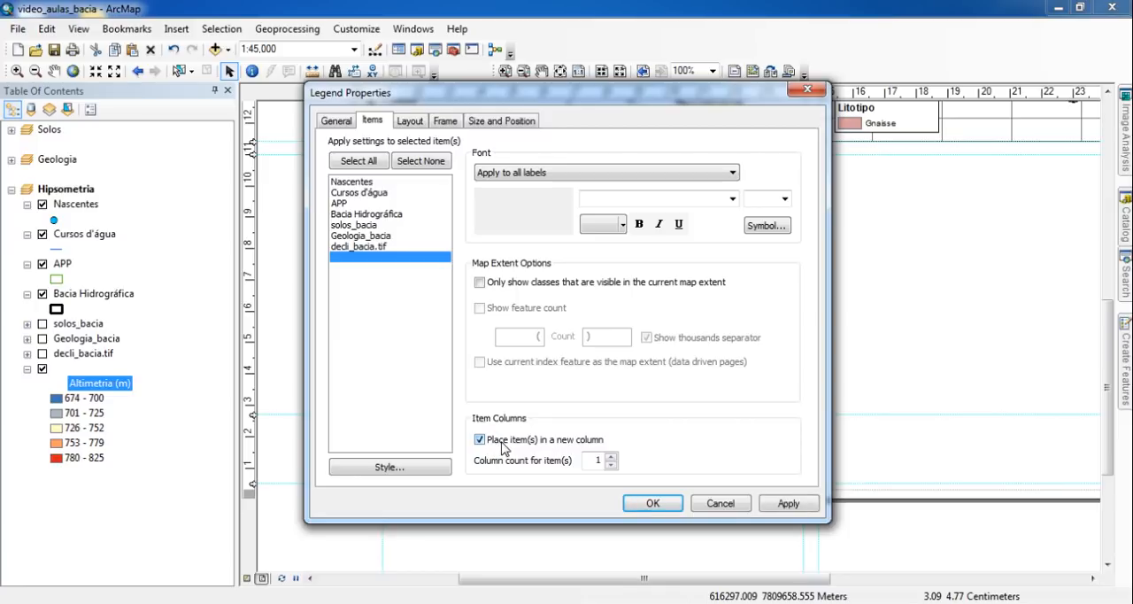
drag(749, 101, 280, 90)
click(321, 492)
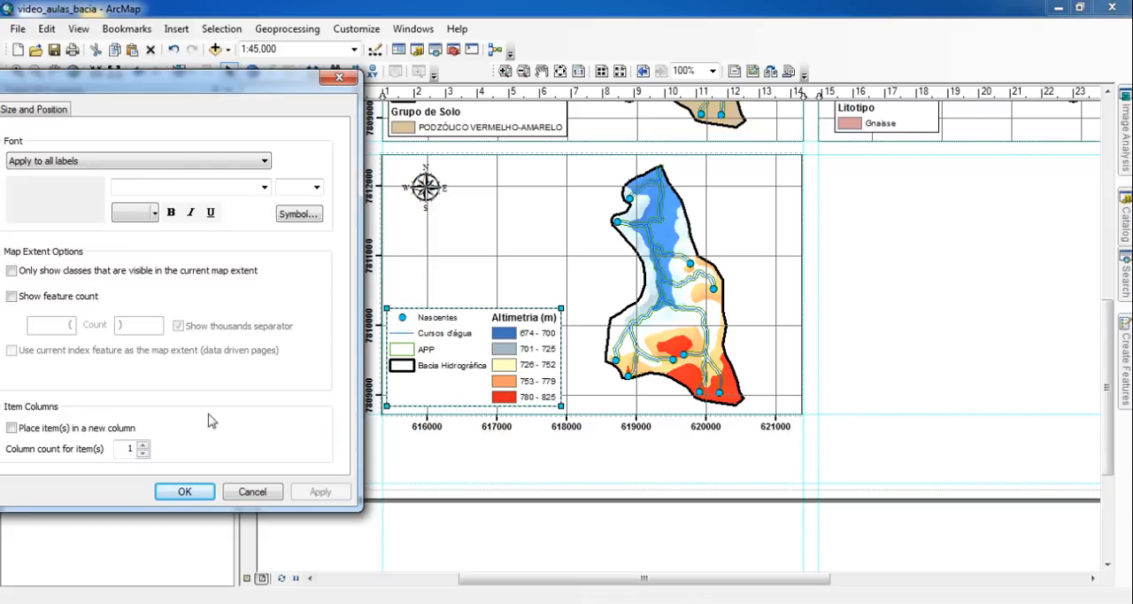
- Remove the new-column setting from the altimetry item so the hypsometry legend uses a single column
drag(212, 92, 400, 94)
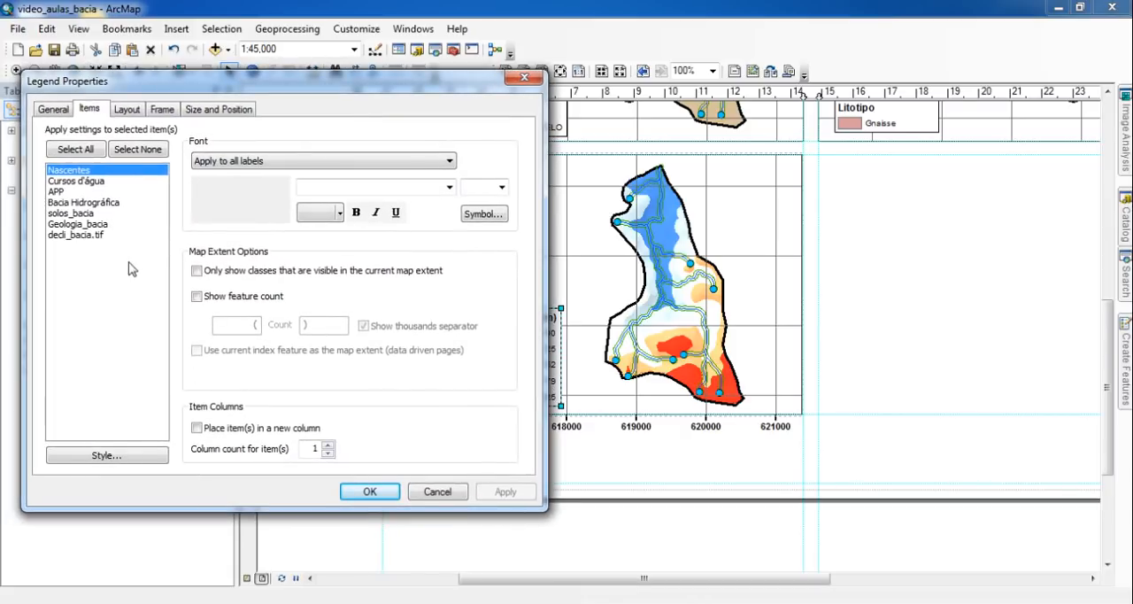
click(107, 245)
click(197, 428)
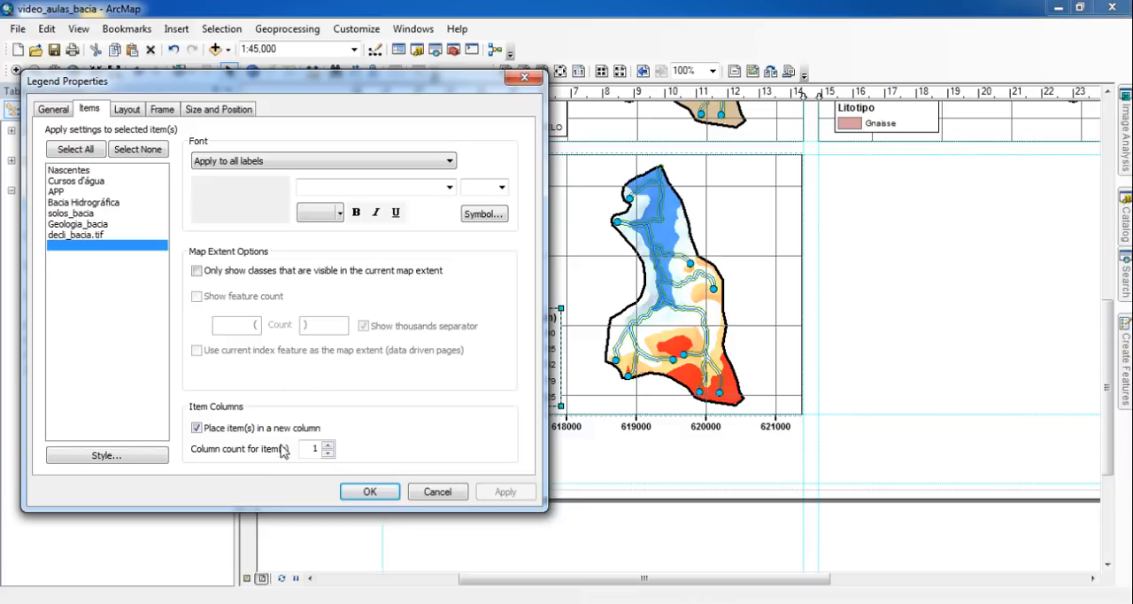
click(369, 492)
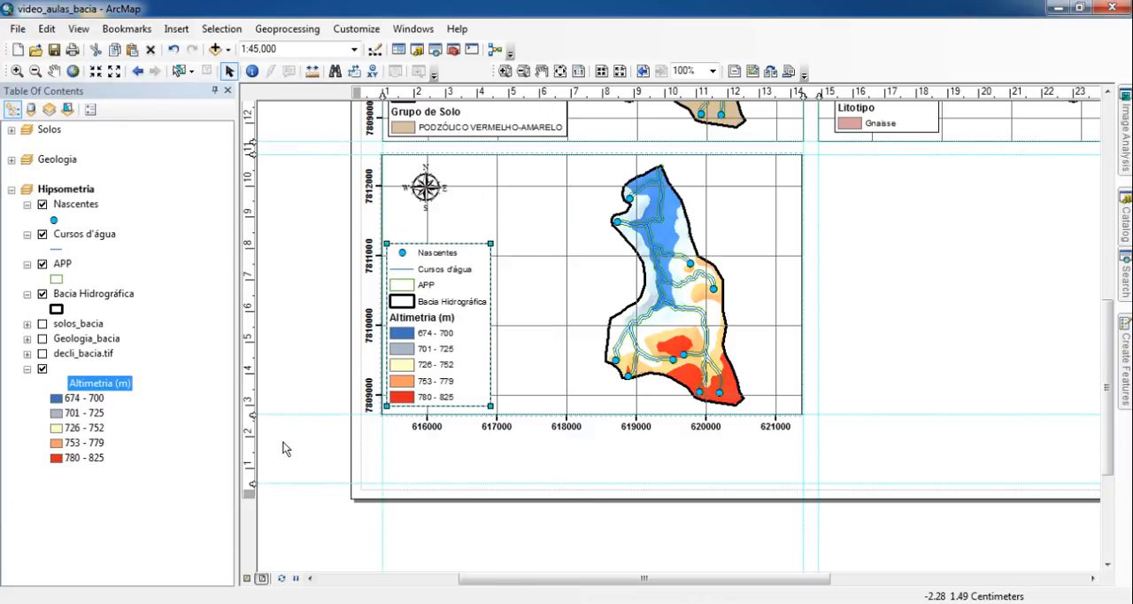
click(309, 375)
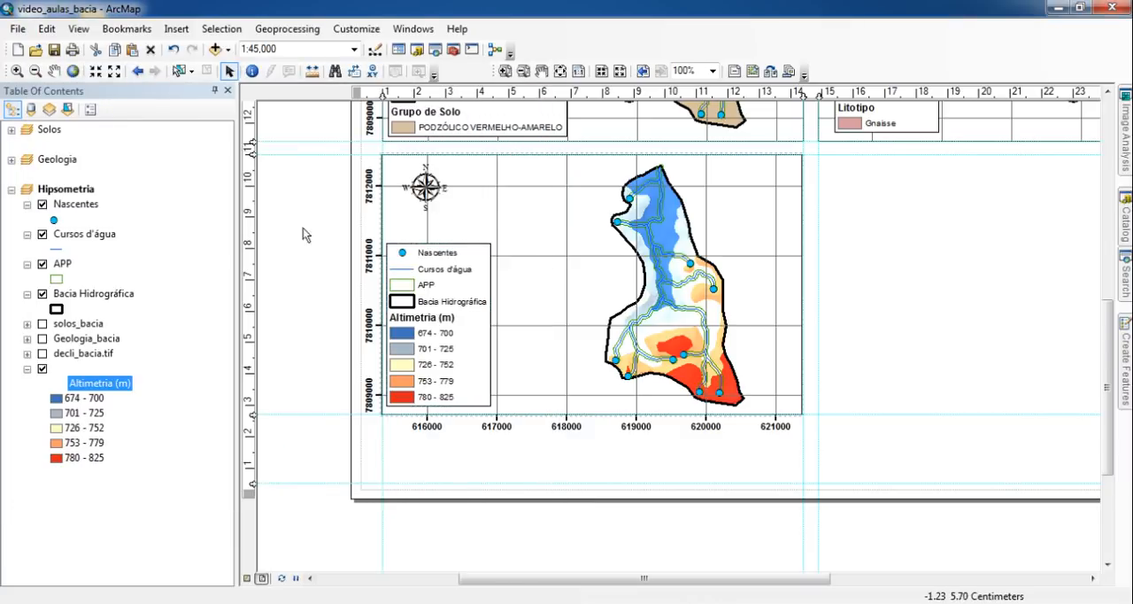
- Duplicate the hypsometry data frame with its north arrow and legend, placing the copy in the page's empty quadrant below the geology map
click(560, 71)
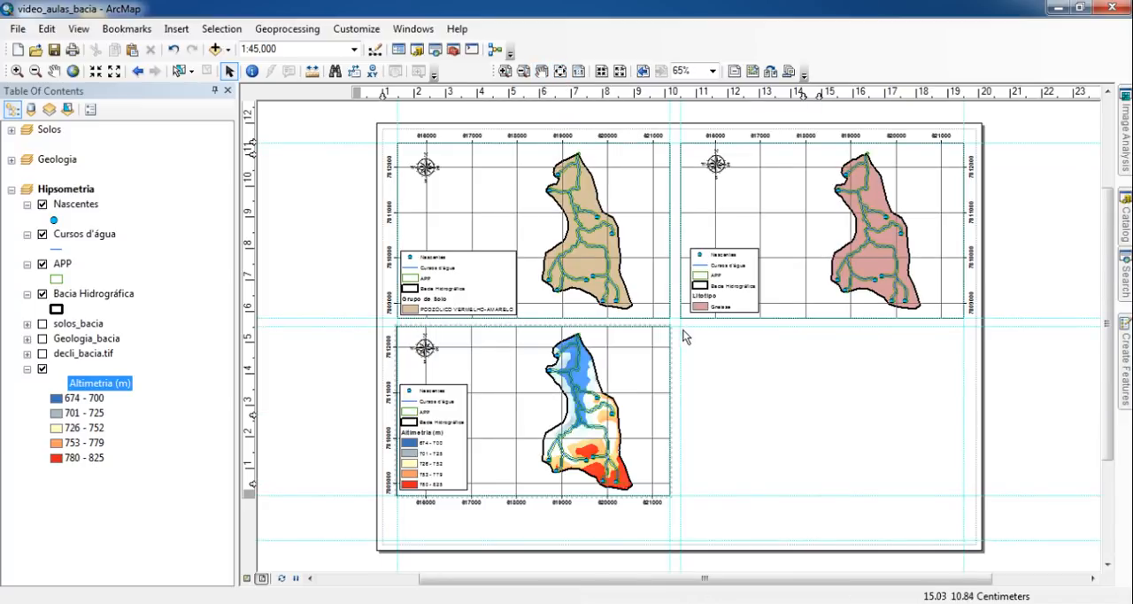
drag(679, 318, 361, 539)
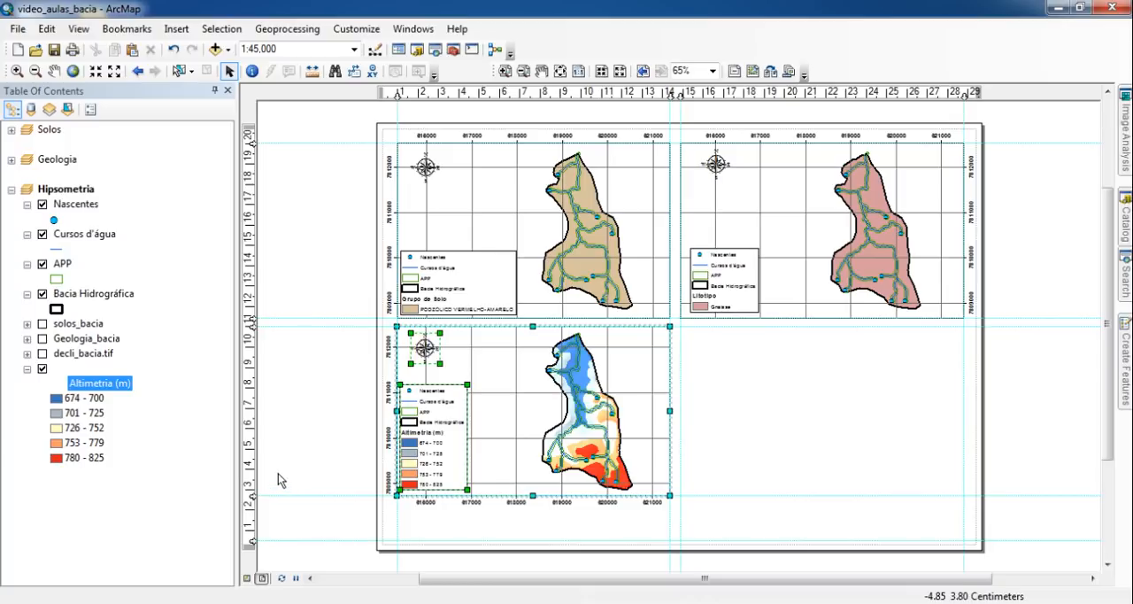
key(ctrl+v)
drag(565, 409, 856, 410)
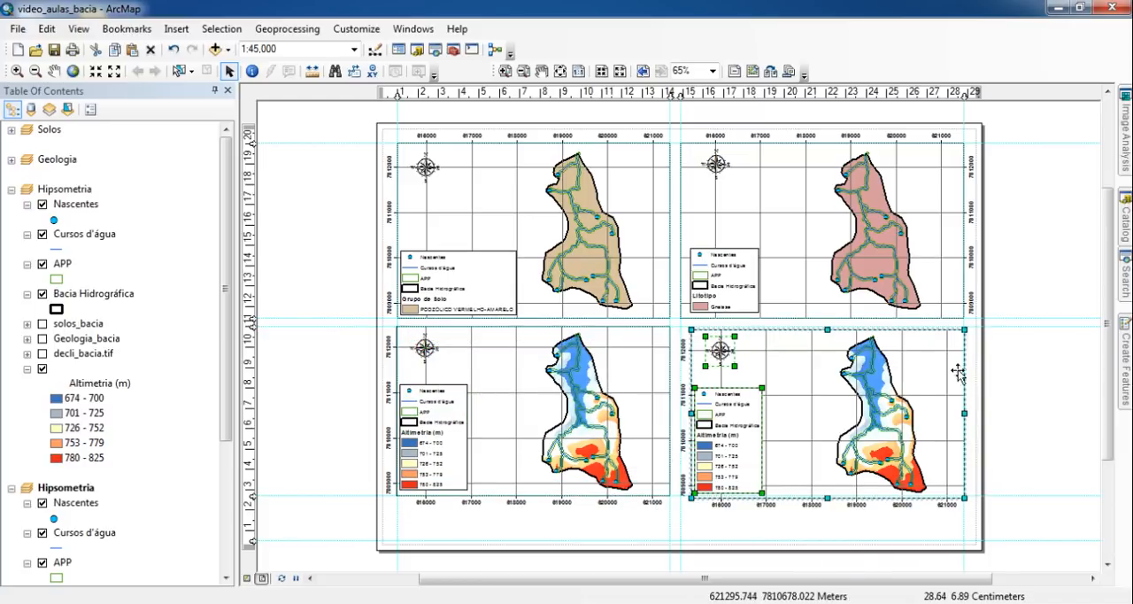
click(1036, 372)
- Collapse the original Hipsometria data frame in the layer list and rename the copied data frame as Declividade
click(815, 365)
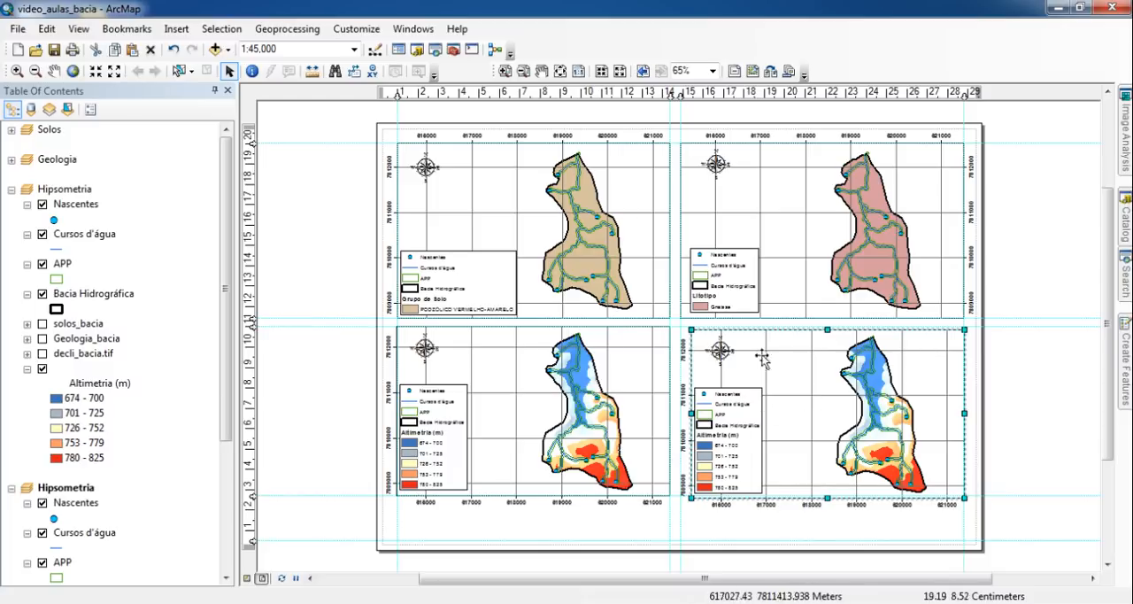
click(12, 189)
click(67, 220)
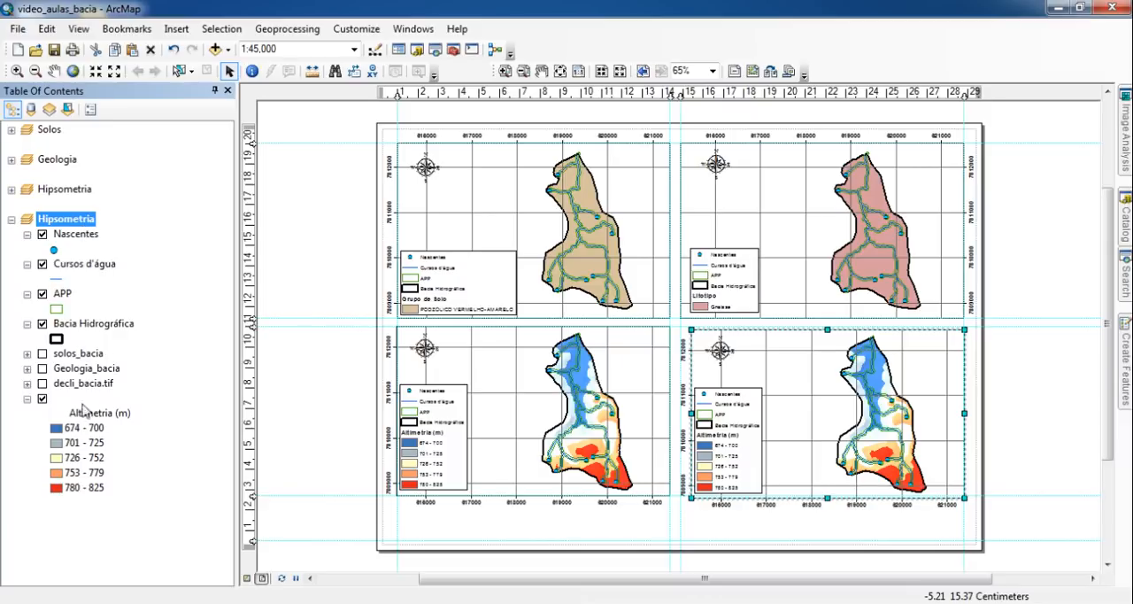
key(F2)
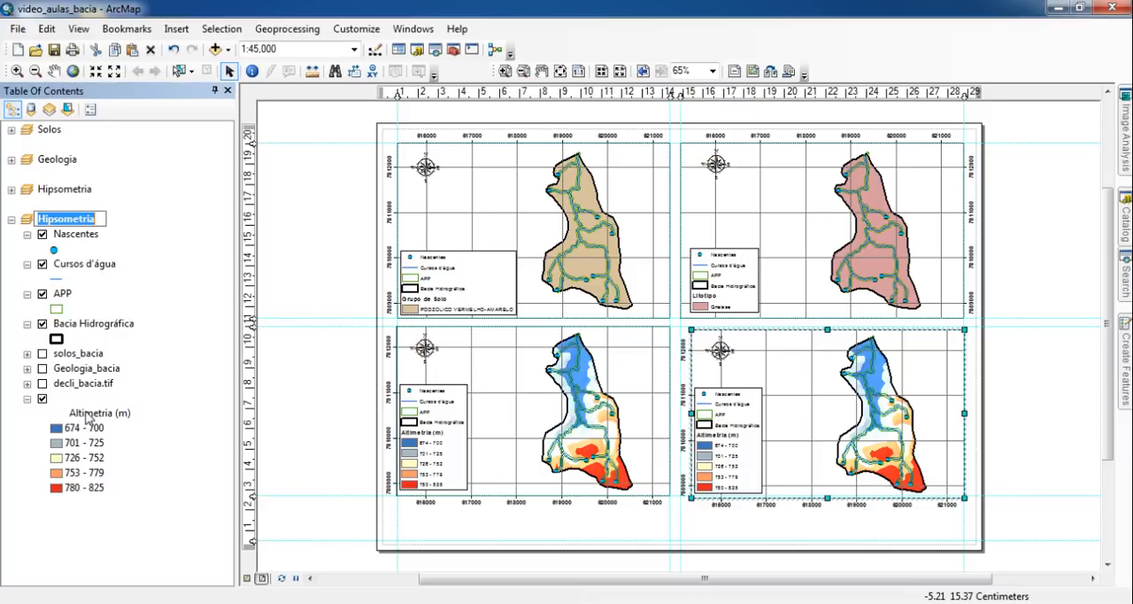
text(Declividade)
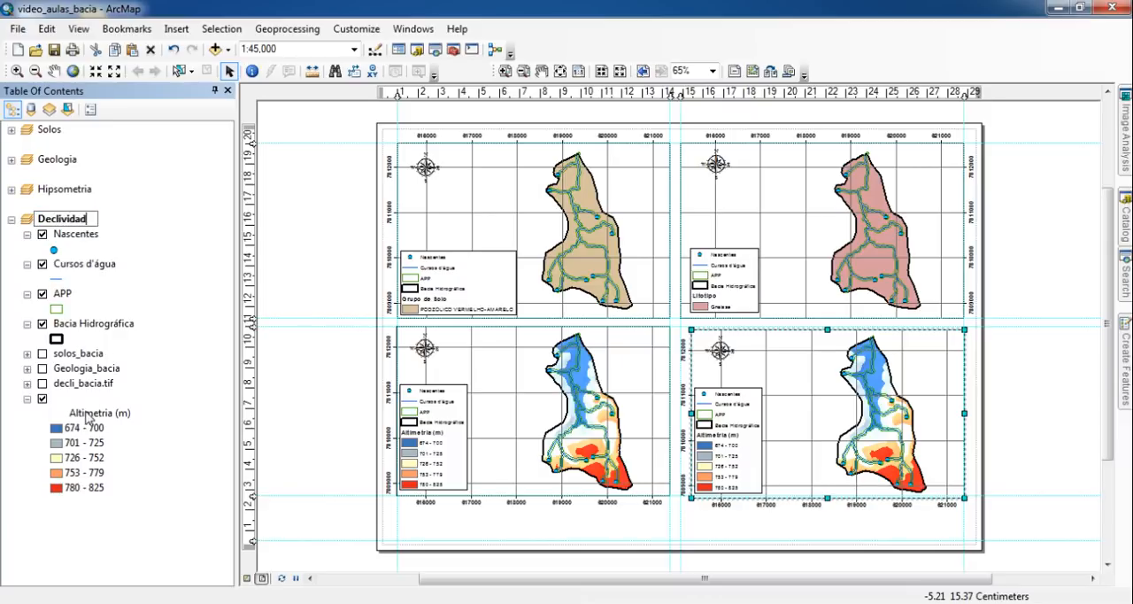
key(Return)
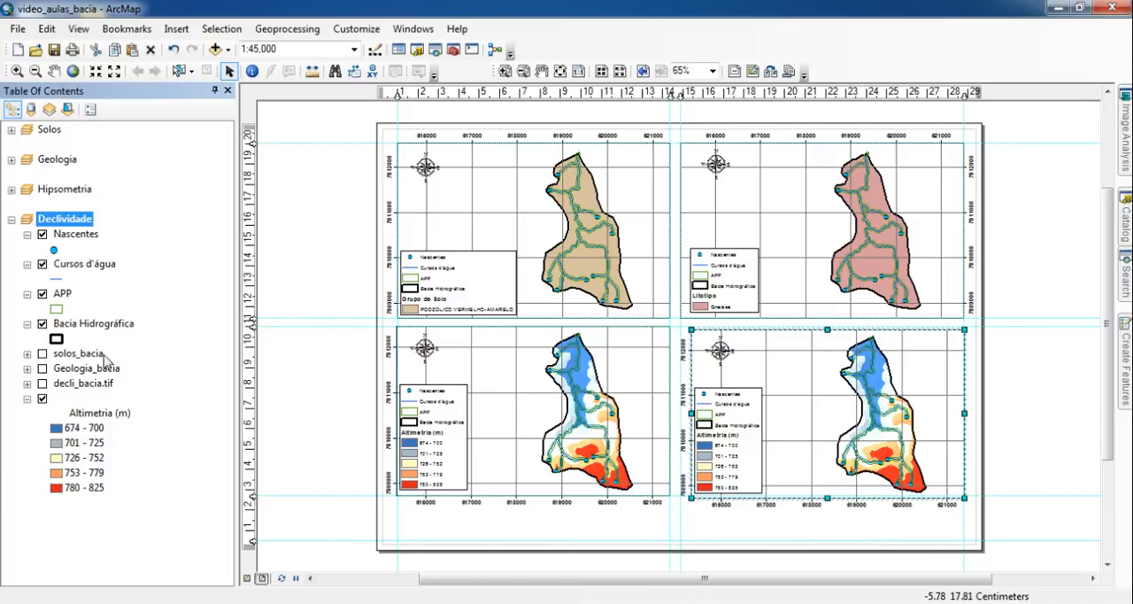
- Hide the altimetry layer and display decli_bacia.tif with its classes expanded in the Declividade data frame
click(42, 399)
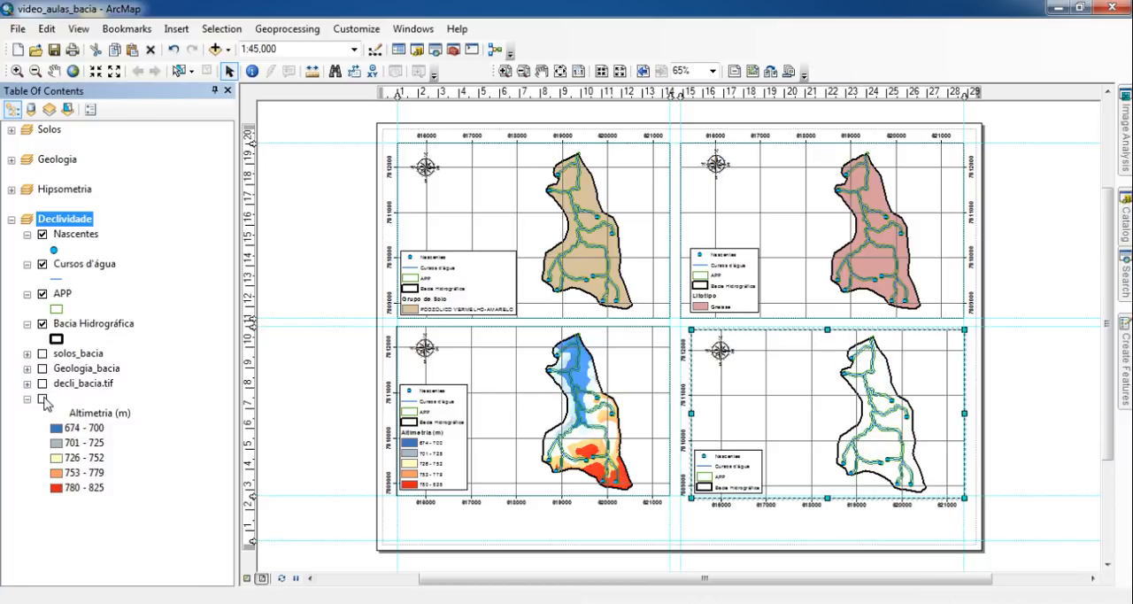
click(26, 401)
click(26, 400)
click(28, 384)
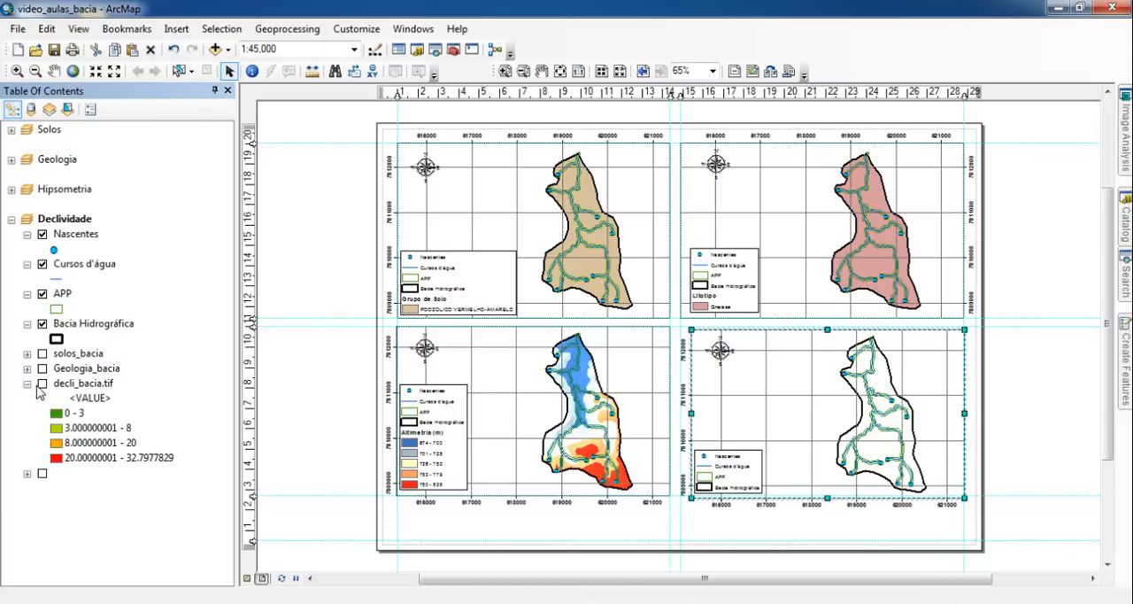
click(42, 383)
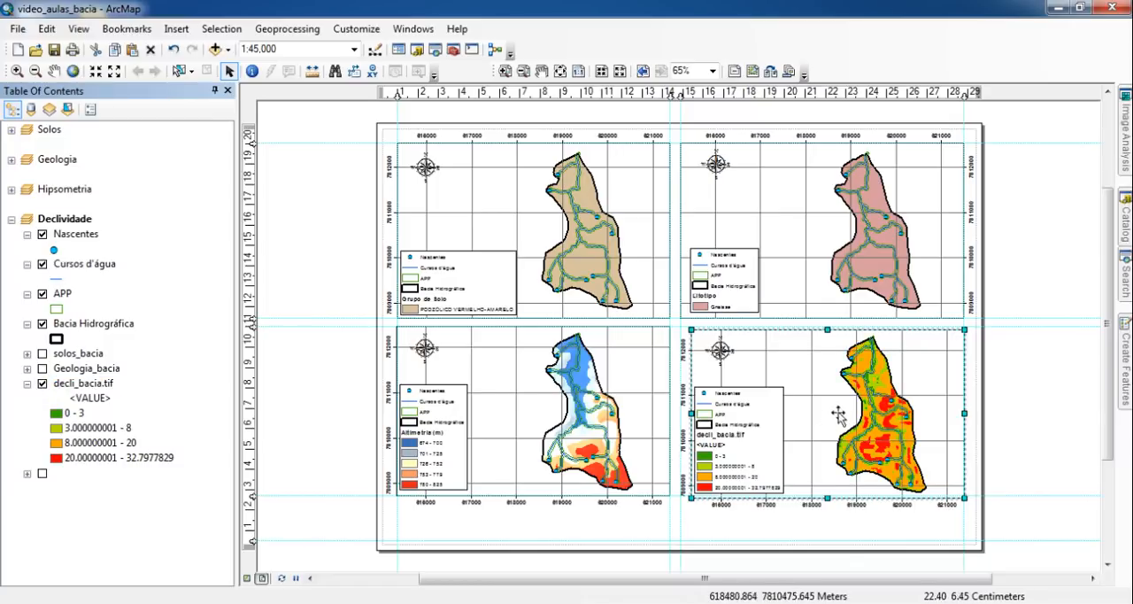
- Clear the <VALUE> heading above the classes of decli_bacia.tif
click(92, 399)
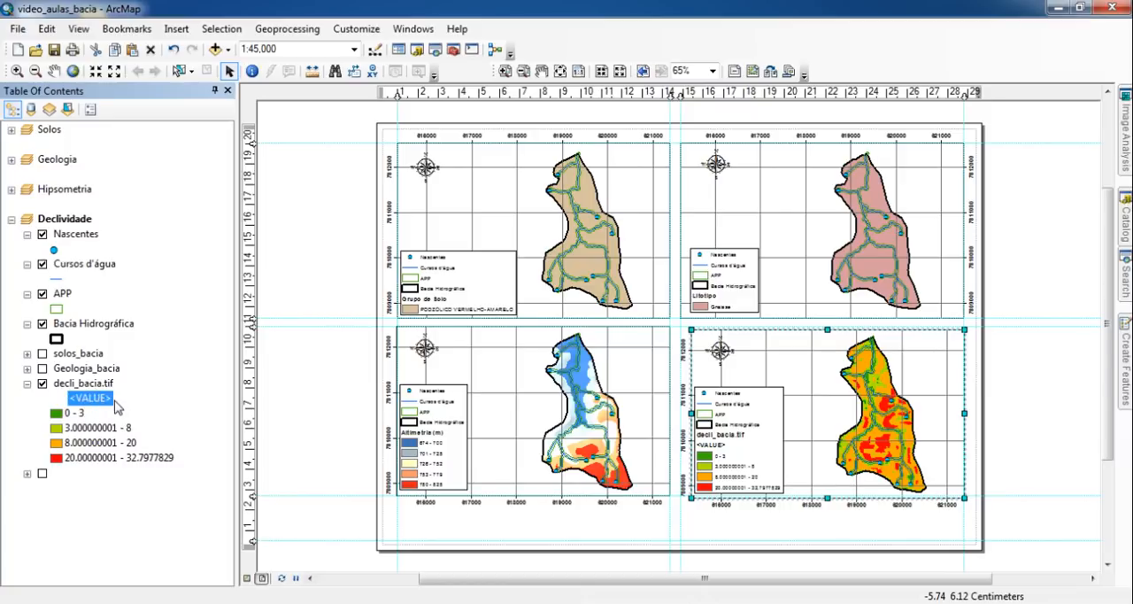
click(68, 400)
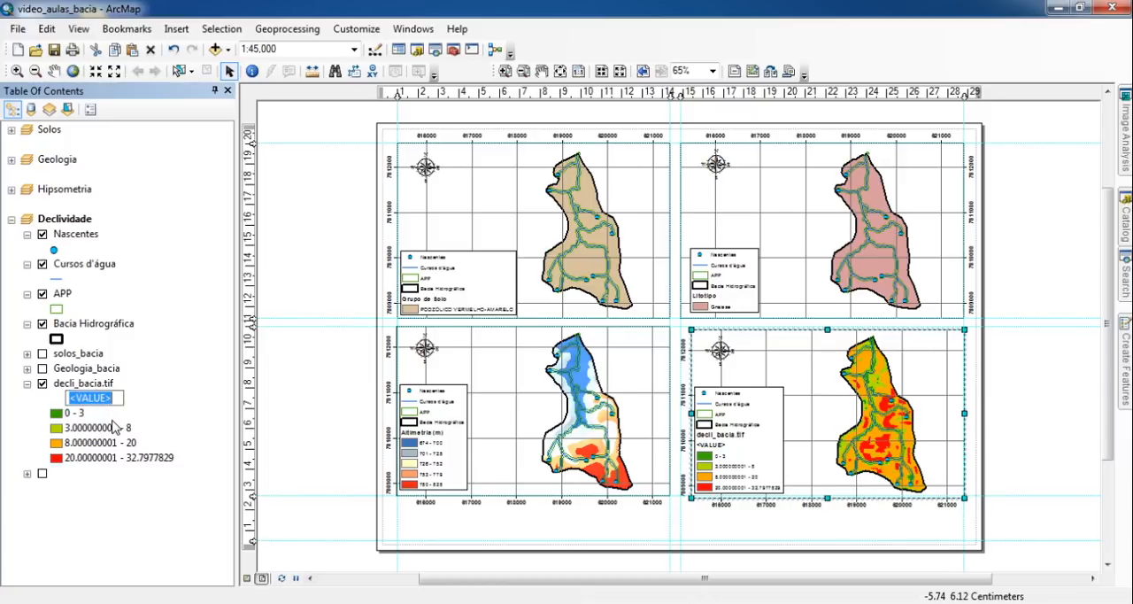
key(BackSpace)
key(Return)
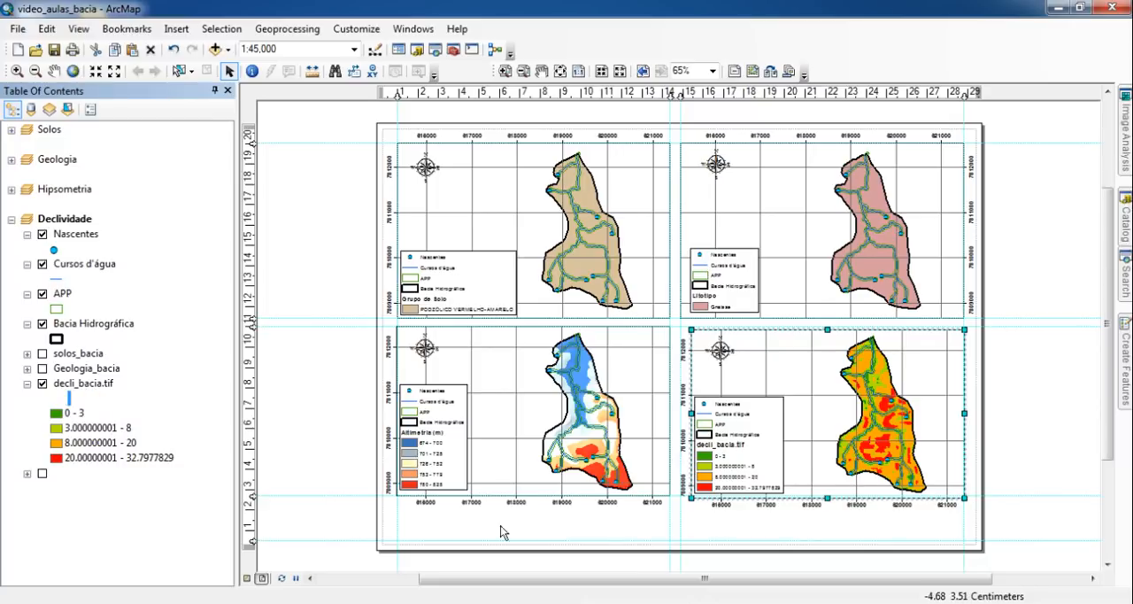
- Rename the decli_bacia.tif layer as "Declividade (%)"
click(98, 390)
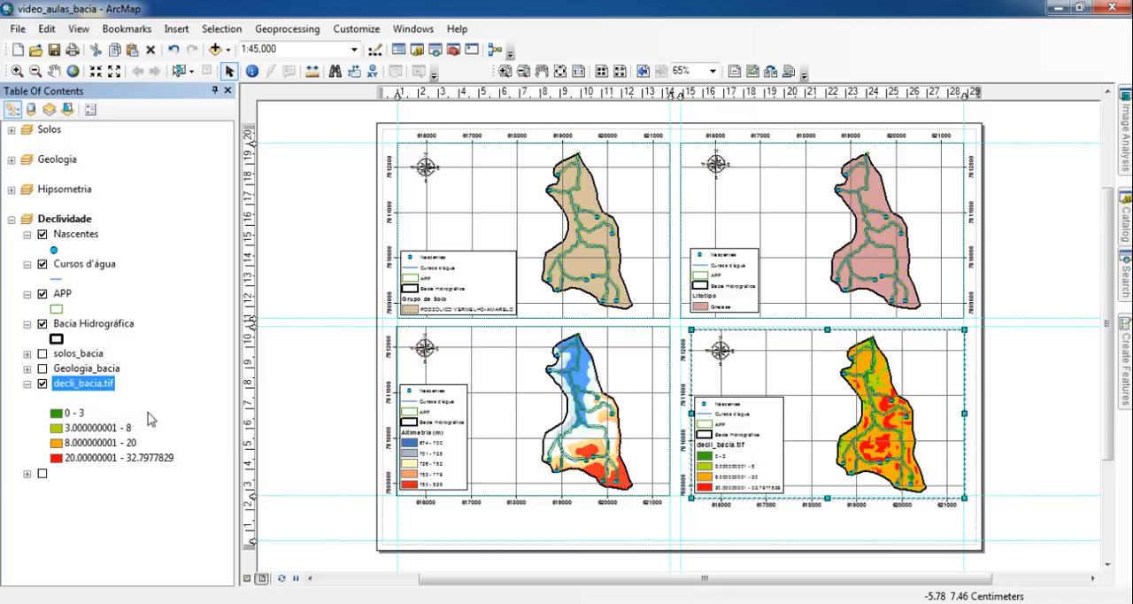
key(F2)
text(Dec)
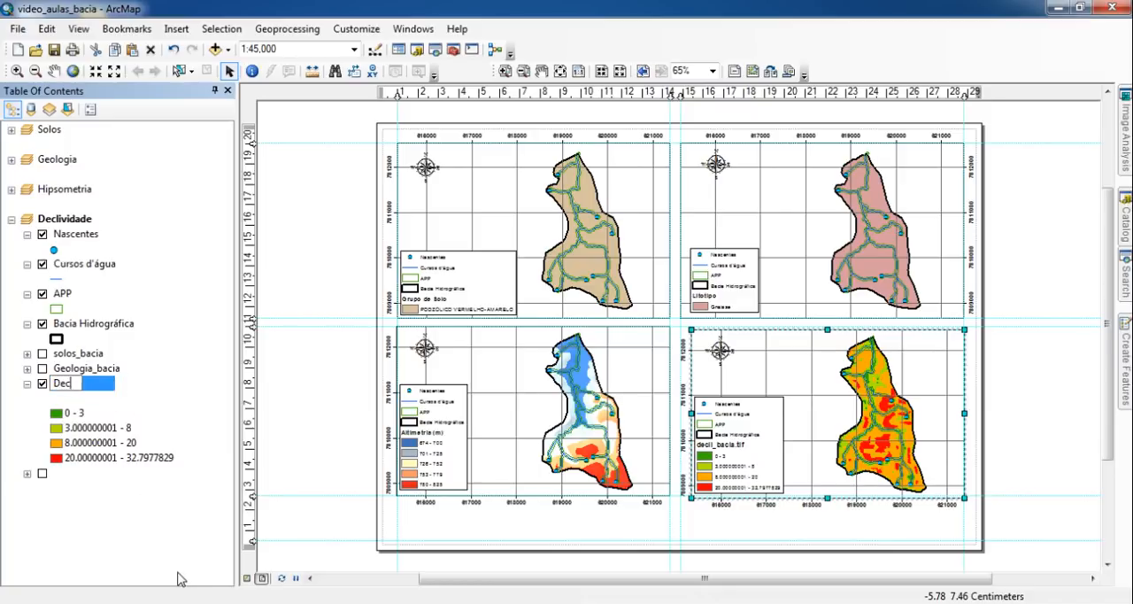
text(lividade (%)
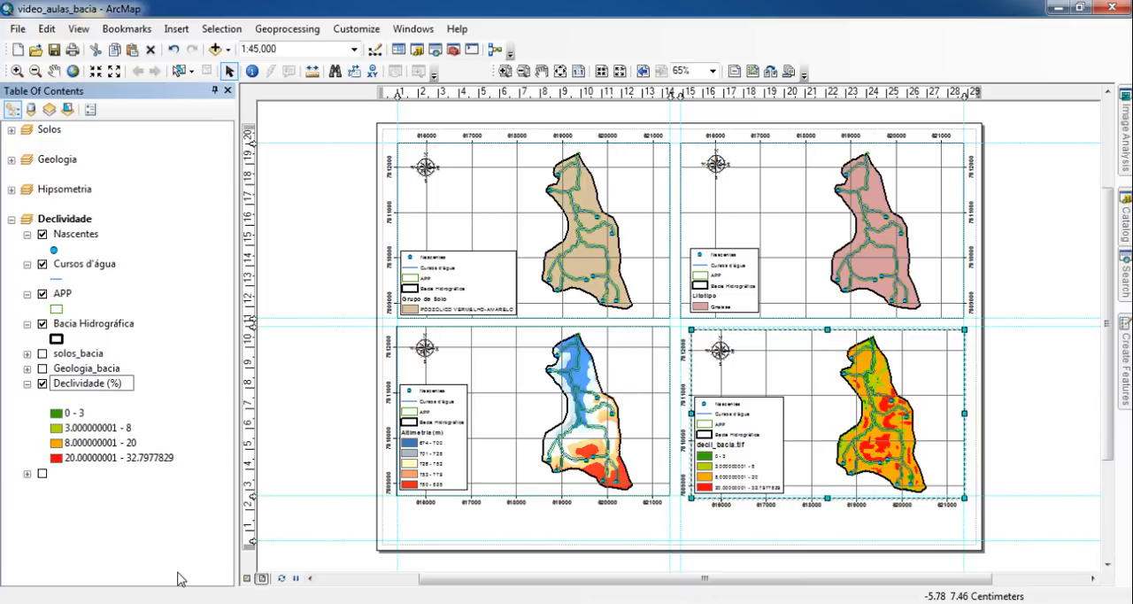
key(Return)
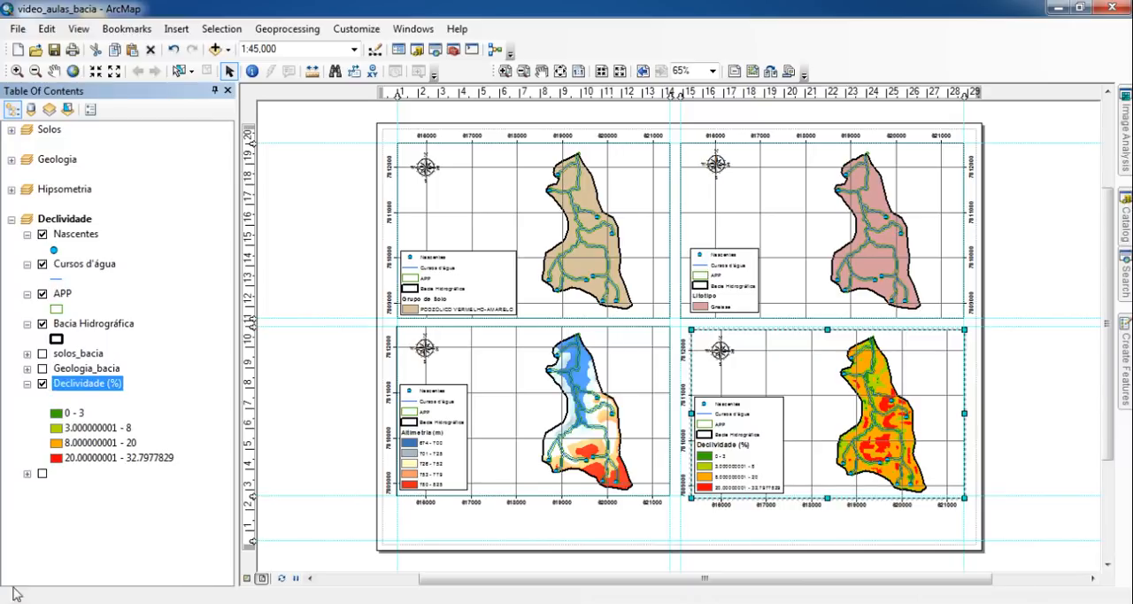
- Format the slope raster's class labels as numeric values rounded by decimal places to whole numbers
right_click(86, 386)
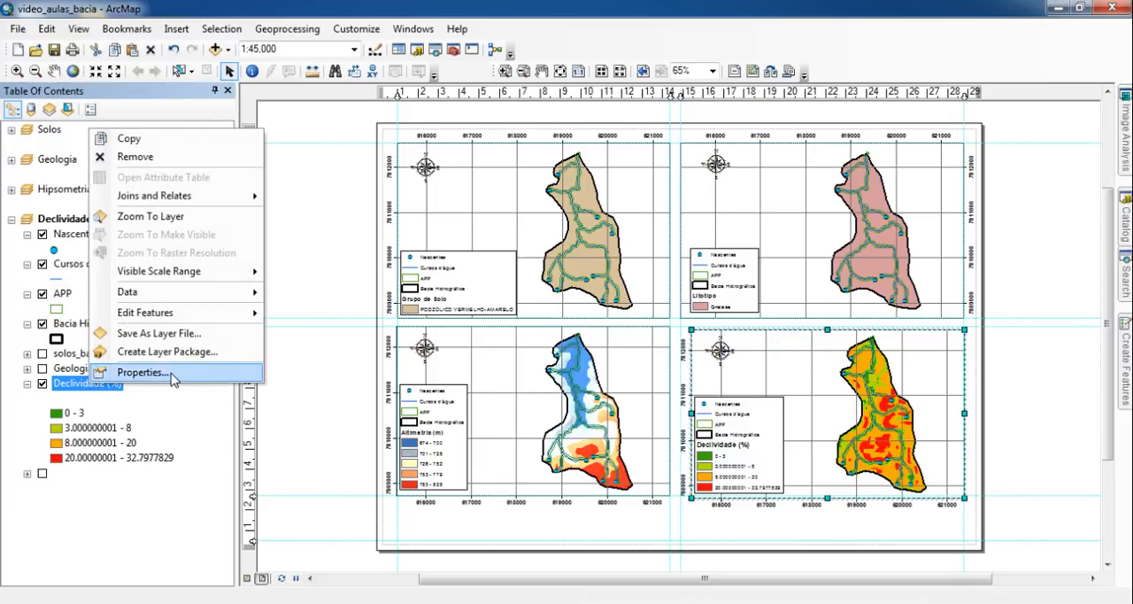
click(181, 373)
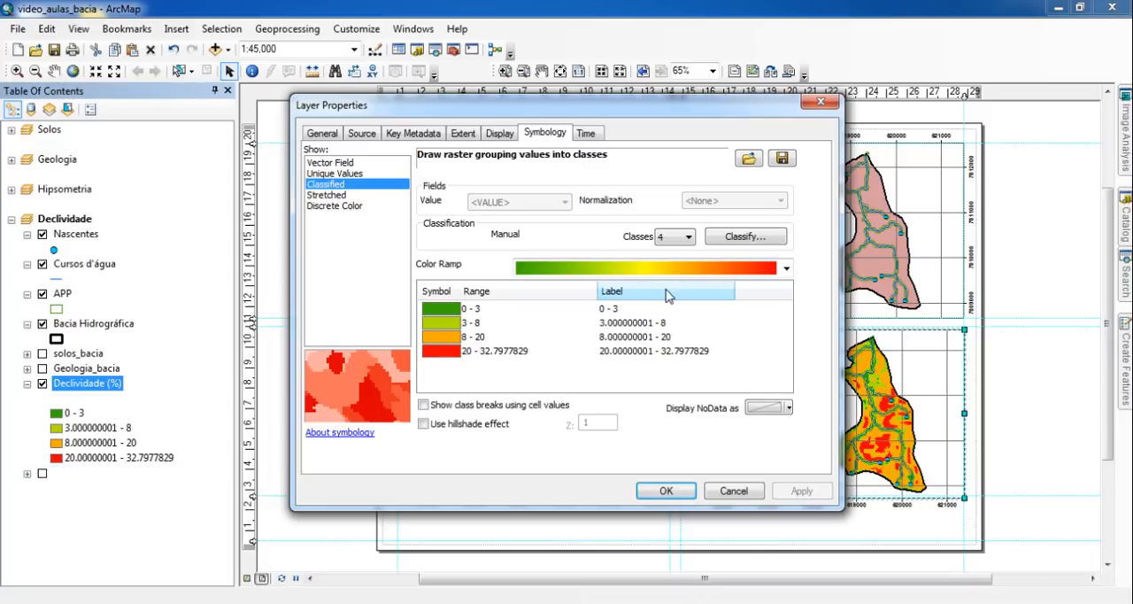
right_click(649, 294)
click(711, 321)
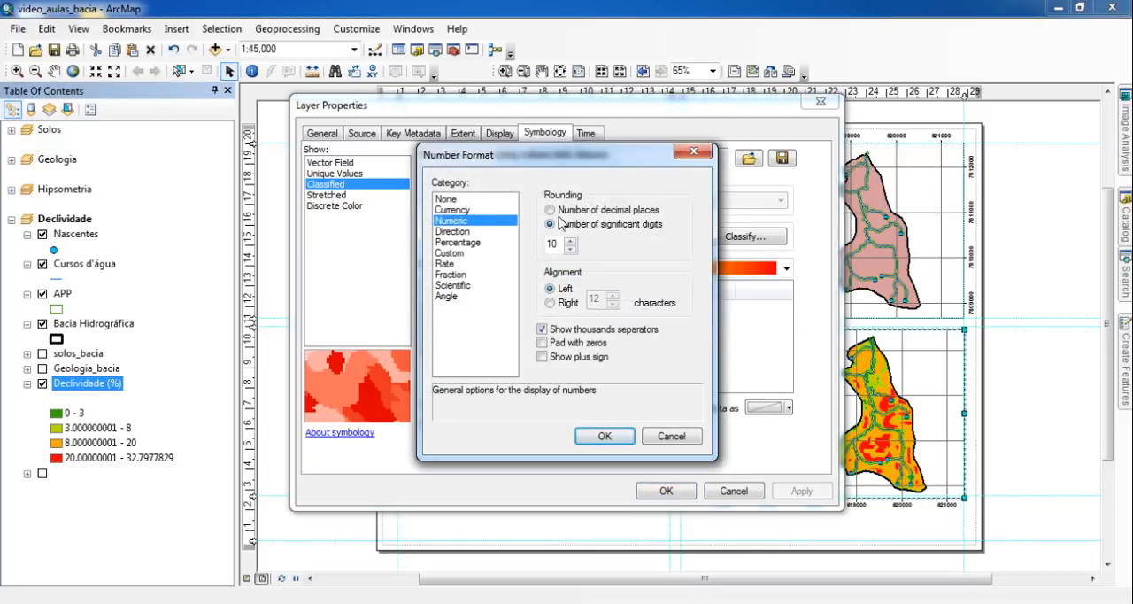
click(594, 210)
key(Return)
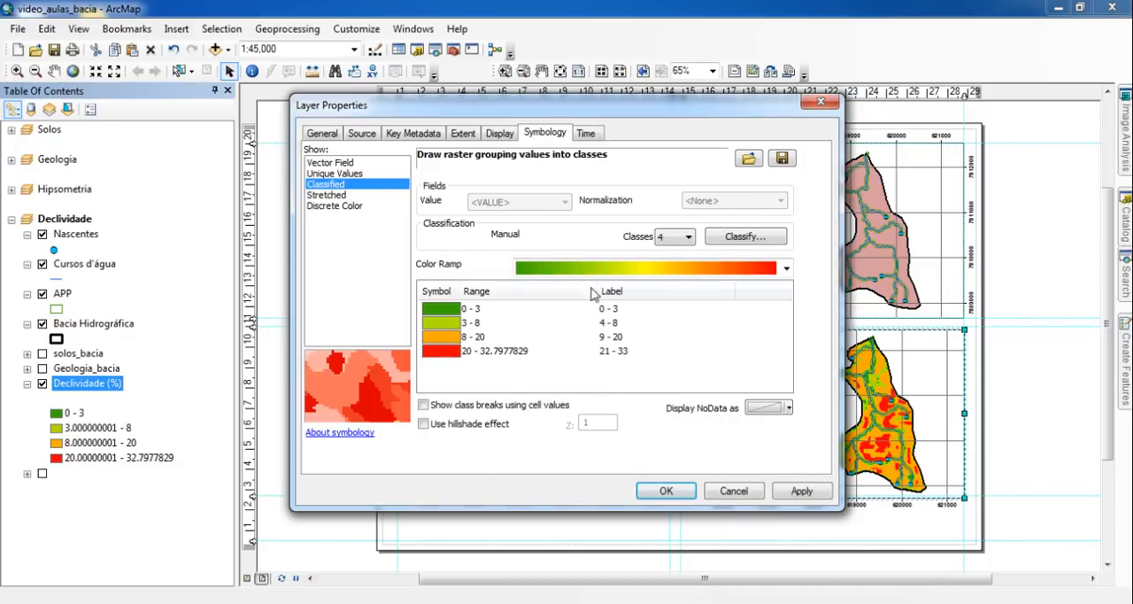
click(687, 492)
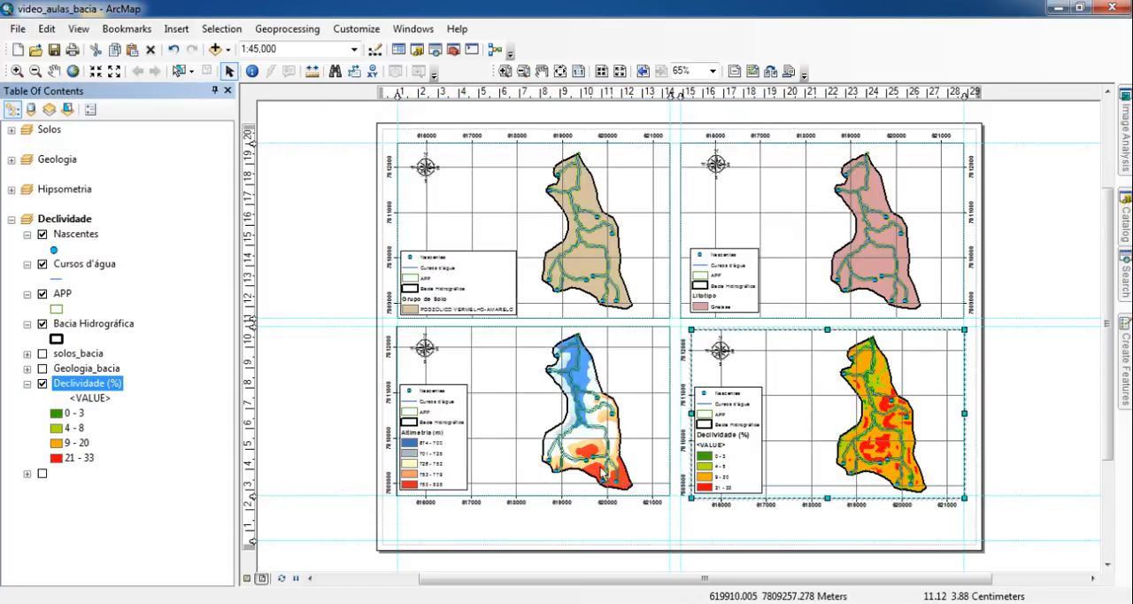
- Clear the <VALUE> heading above the class list of the Declividade (%) layer
click(103, 401)
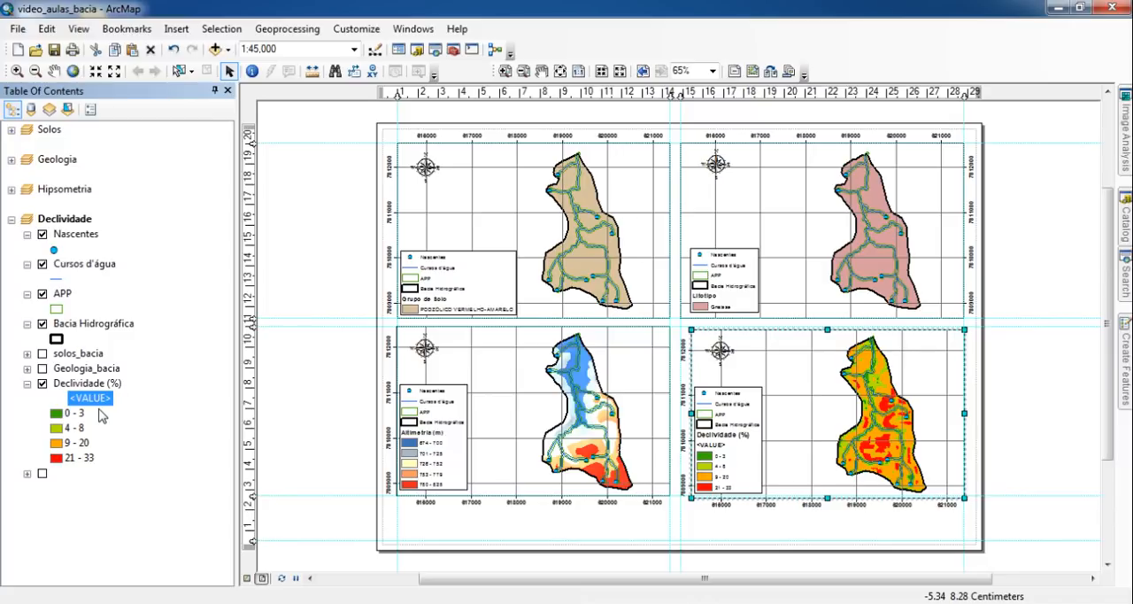
key(F2)
key(BackSpace)
key(Return)
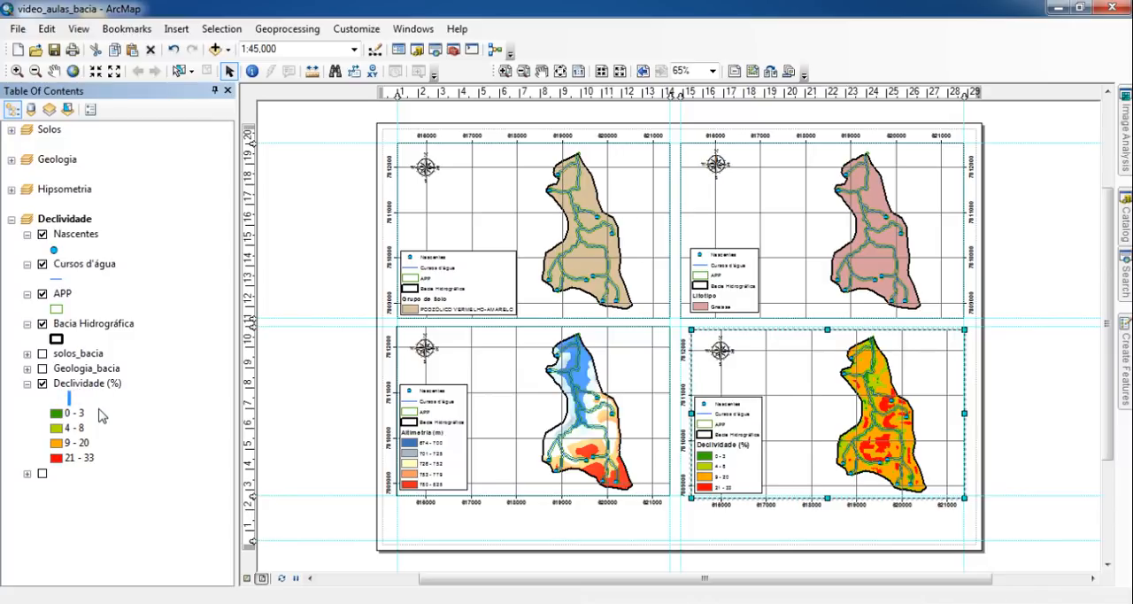
click(1042, 387)
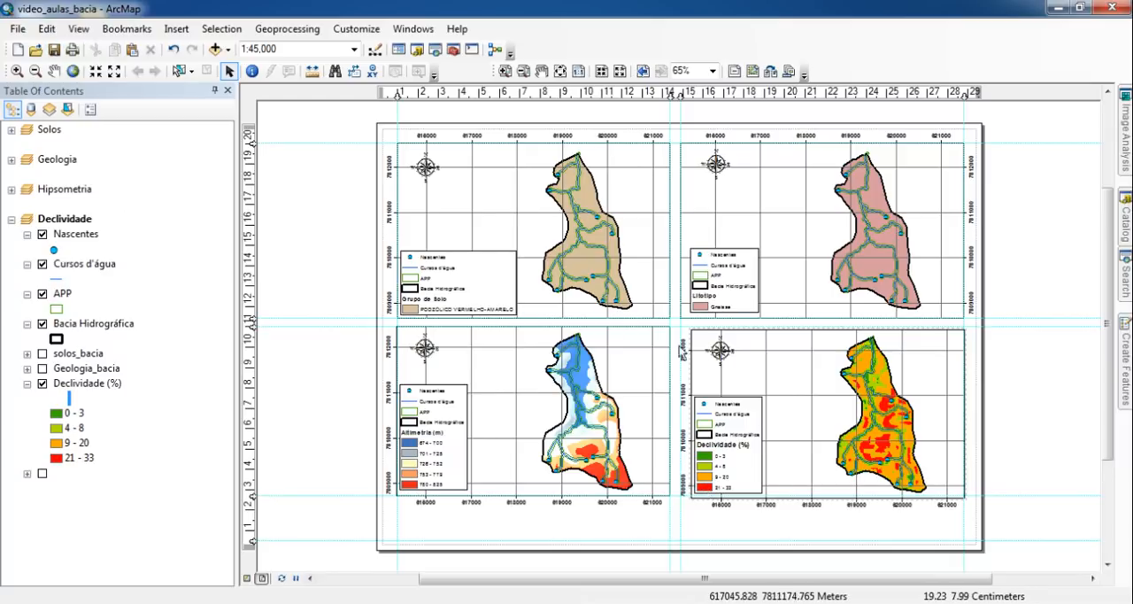
- Resize the slope map's data frame so its upper corners align with the layout guides
click(504, 71)
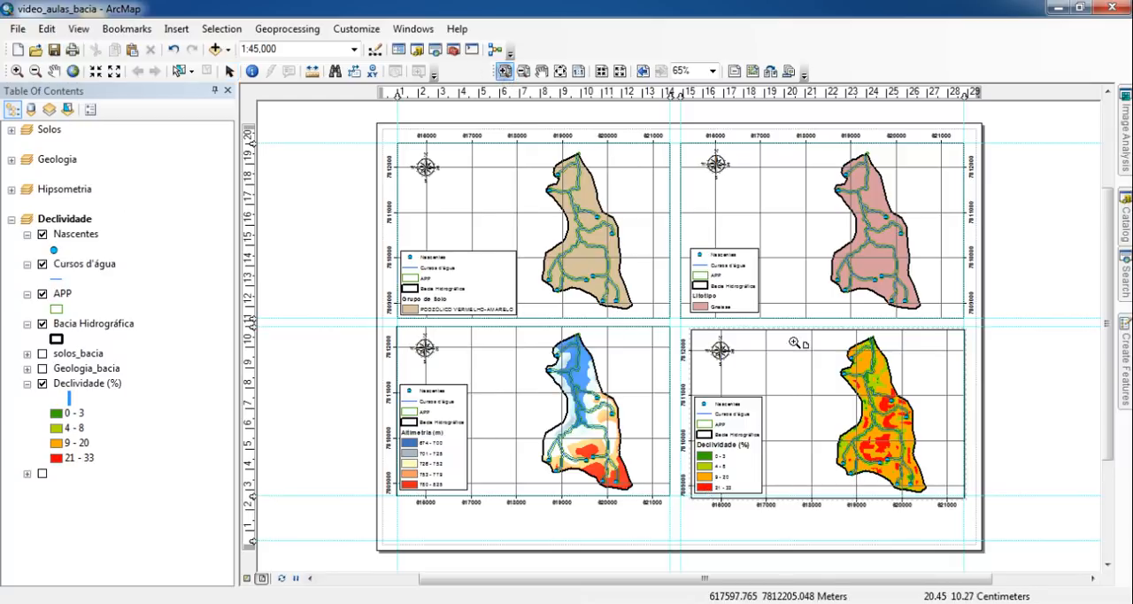
drag(651, 312, 1002, 450)
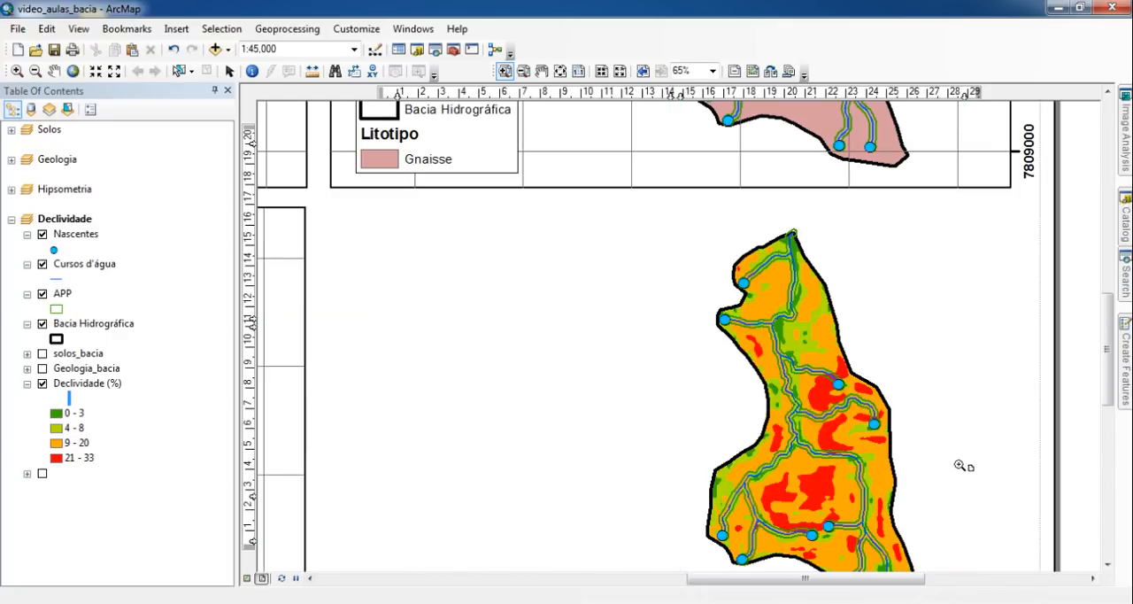
click(229, 71)
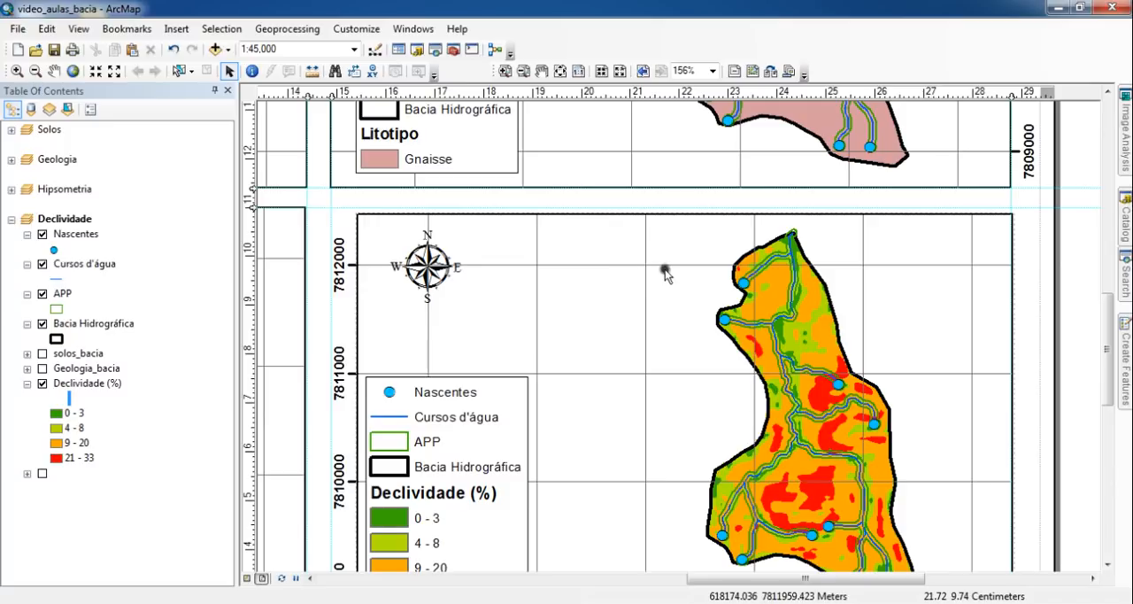
click(1005, 219)
drag(1005, 215, 1011, 209)
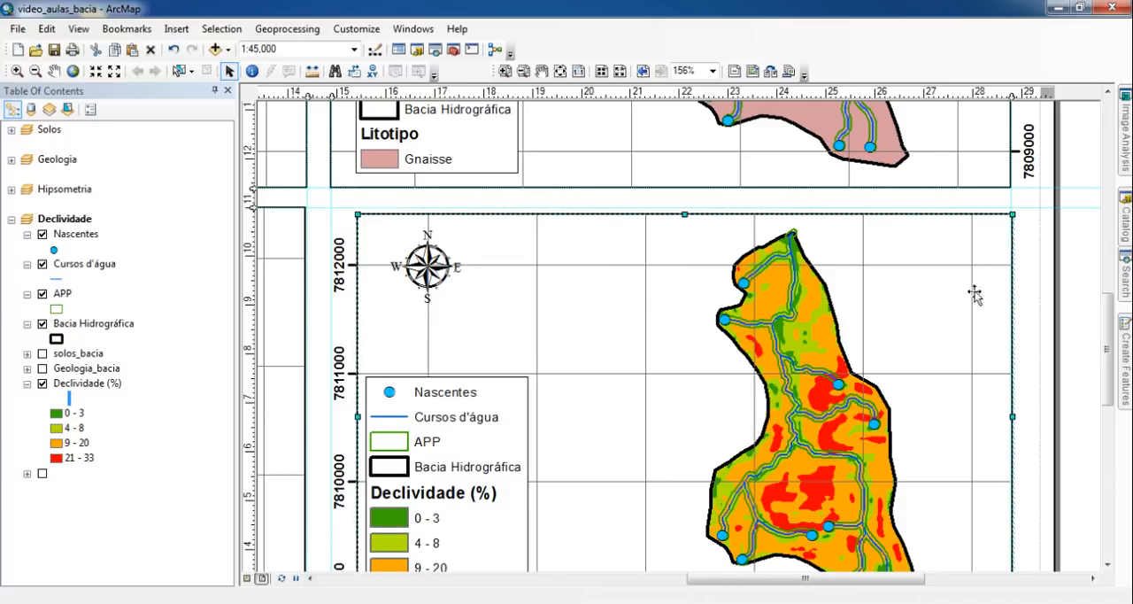
drag(357, 209, 331, 207)
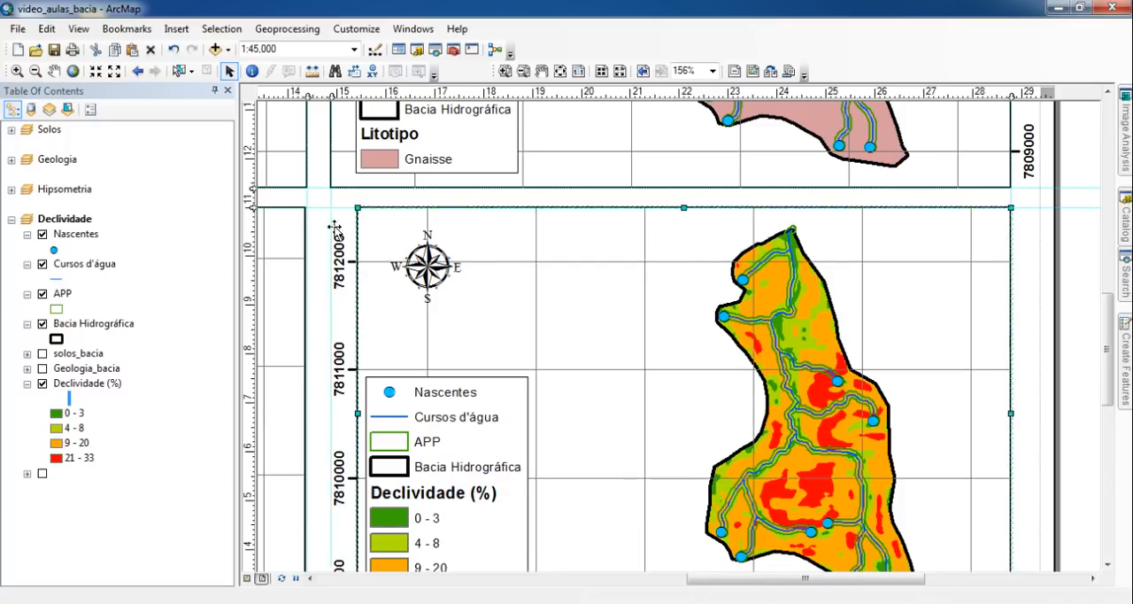
- Switch the slope map's measured grid labels and major division ticks from the left axis to the right axis
right_click(659, 289)
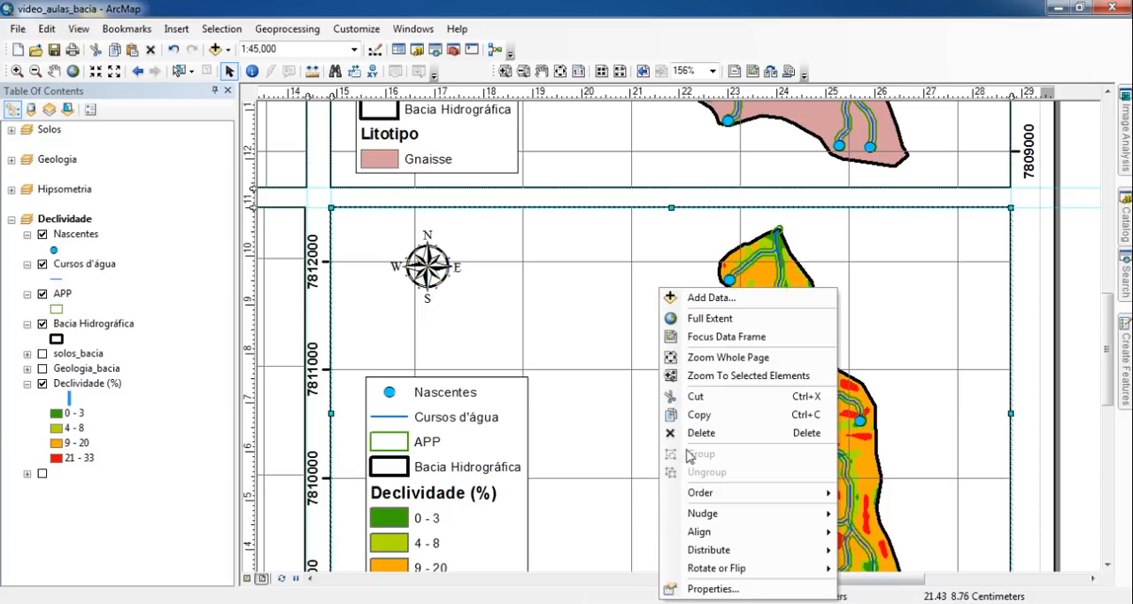
click(724, 590)
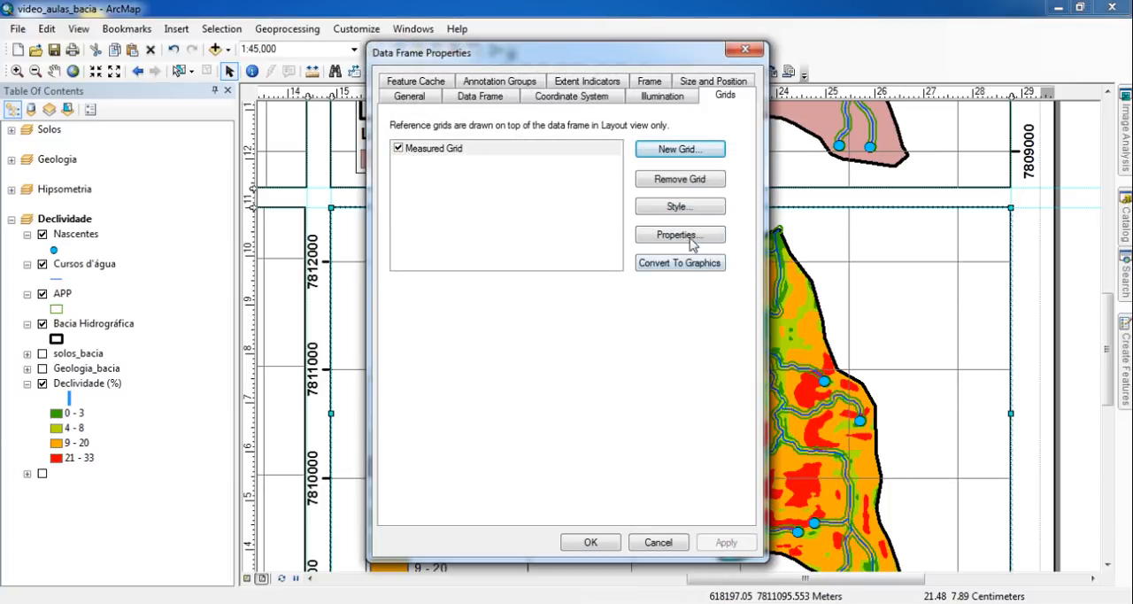
click(691, 235)
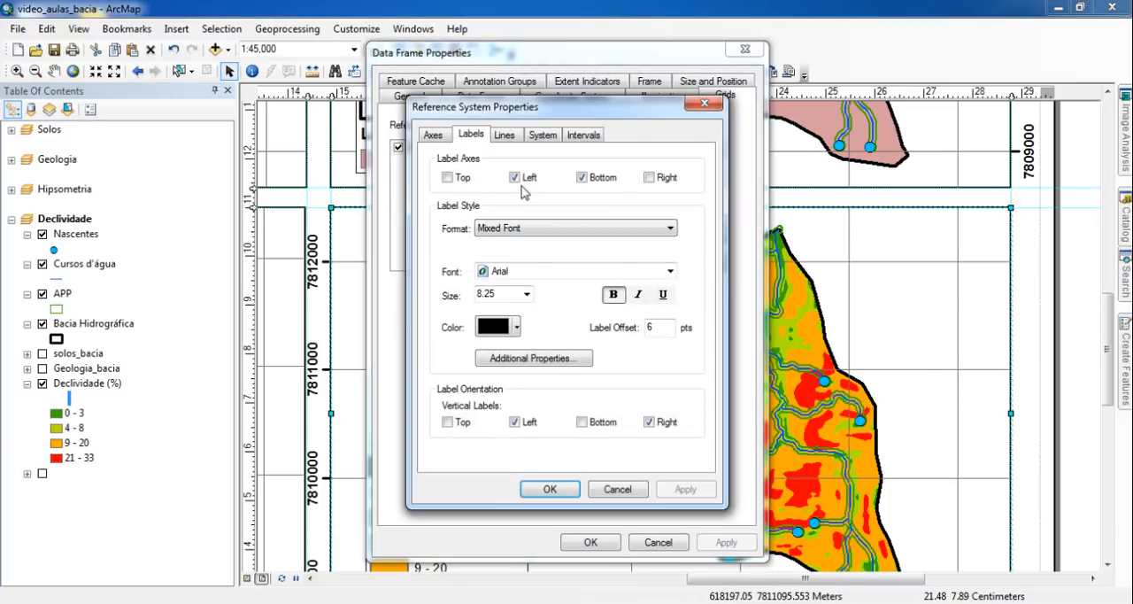
click(513, 178)
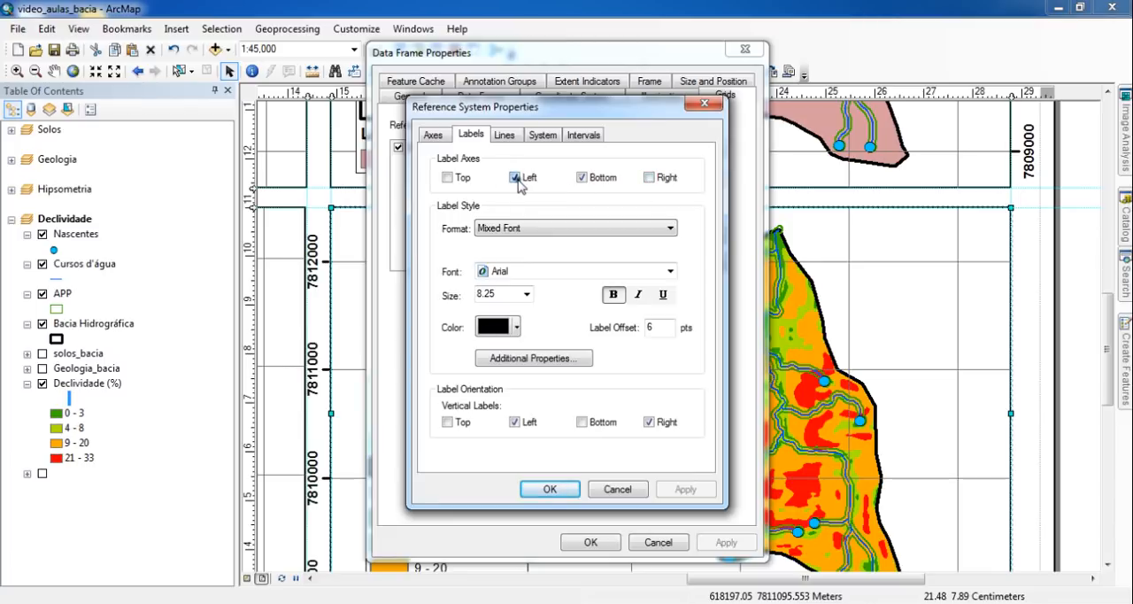
click(649, 178)
click(434, 135)
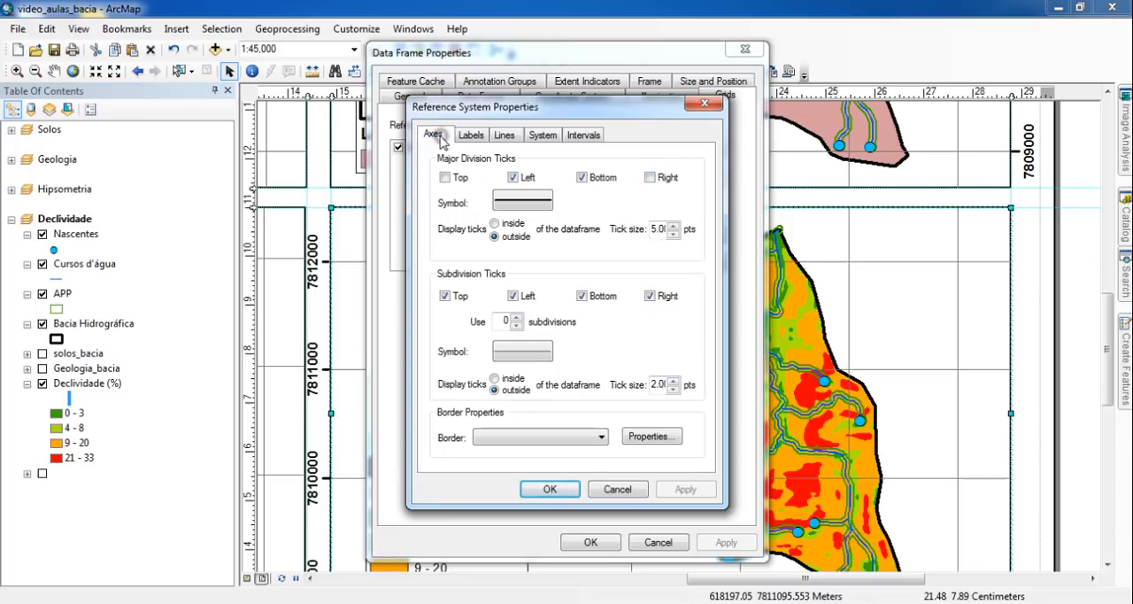
click(515, 178)
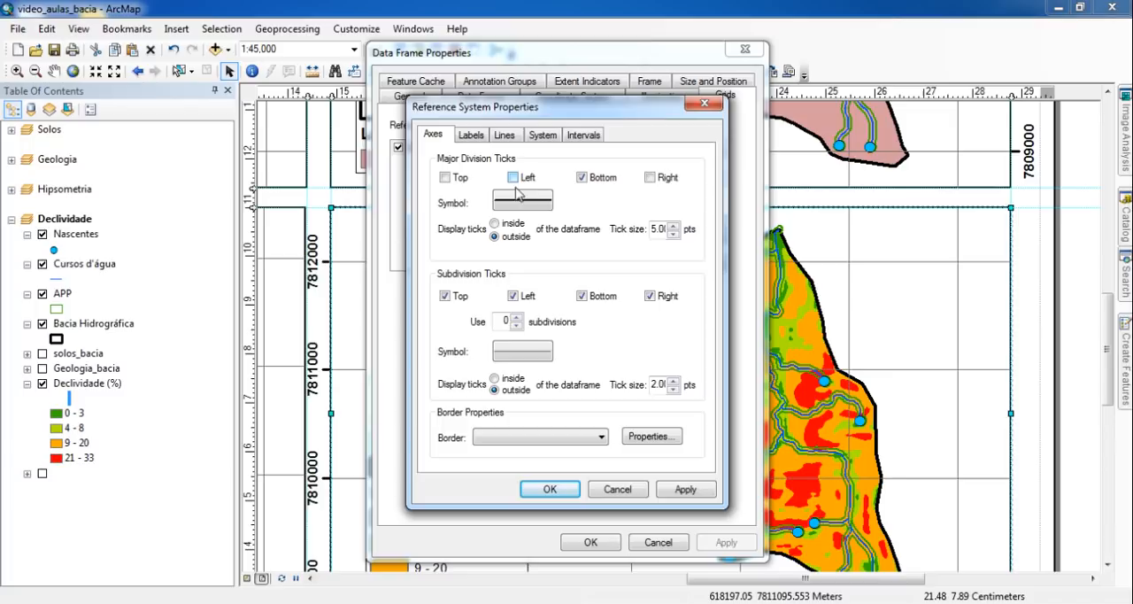
click(651, 178)
click(553, 490)
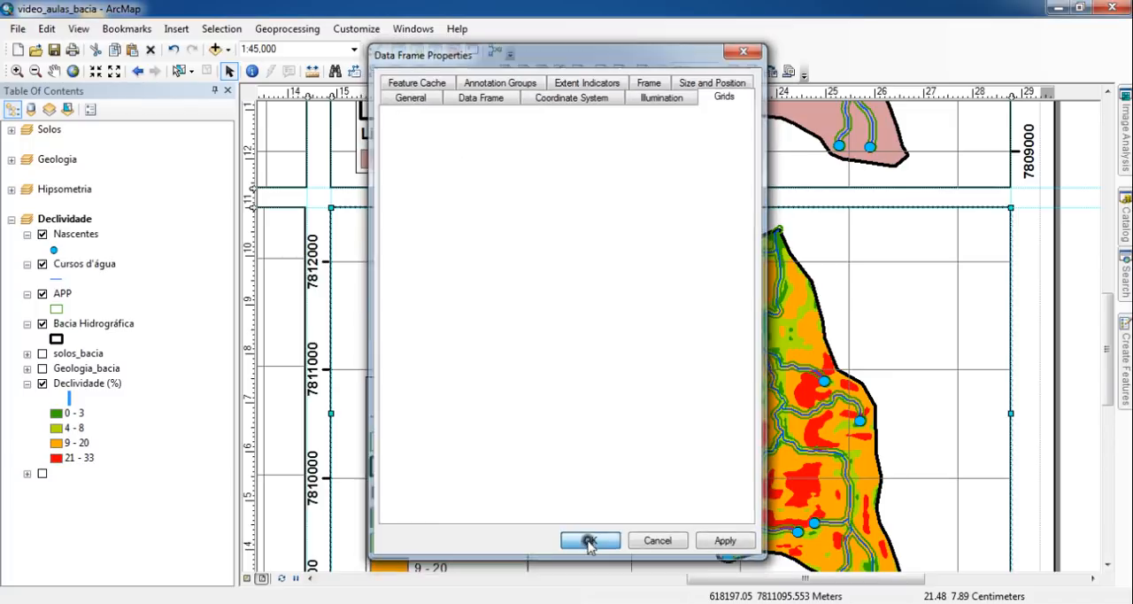
click(589, 541)
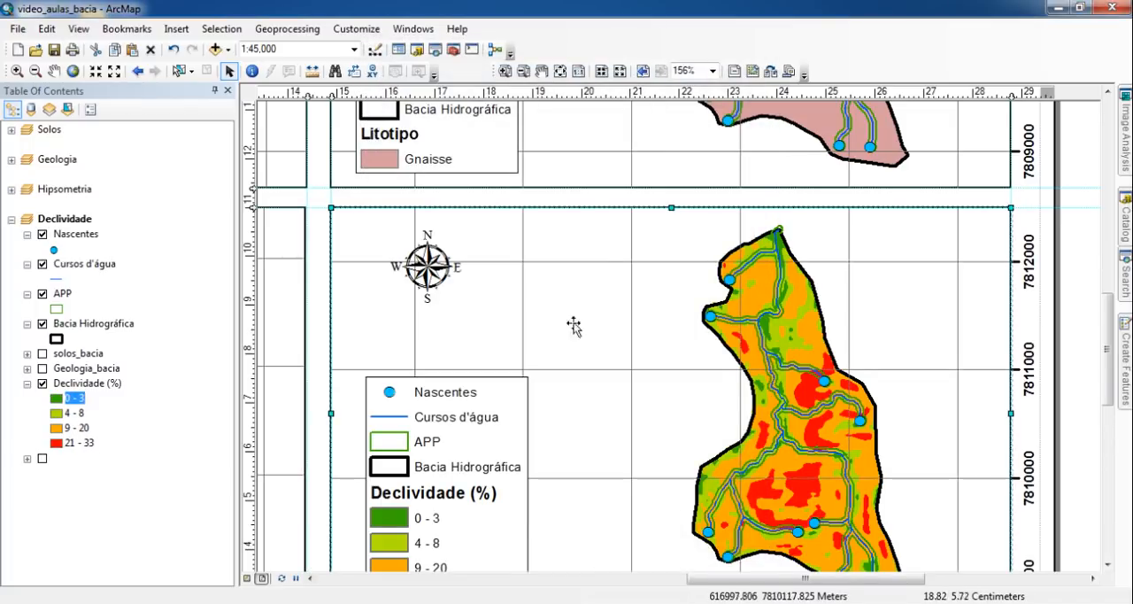
- Nudge the slope map's legend left so it sits close to the left edge of its data frame
drag(498, 567, 658, 331)
click(638, 356)
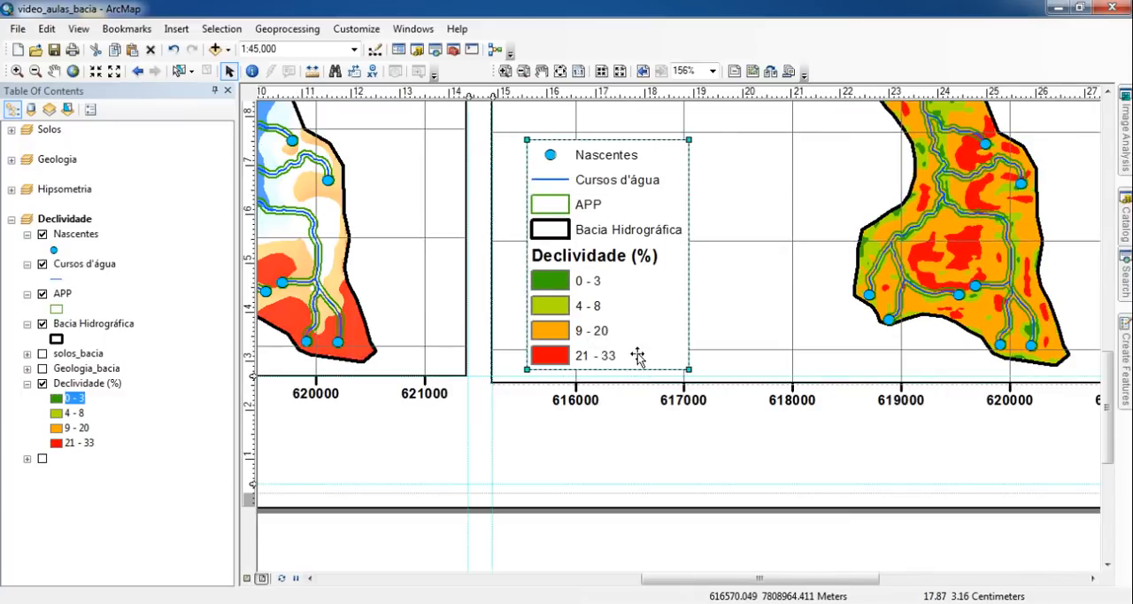
key(Left)
key(Left)
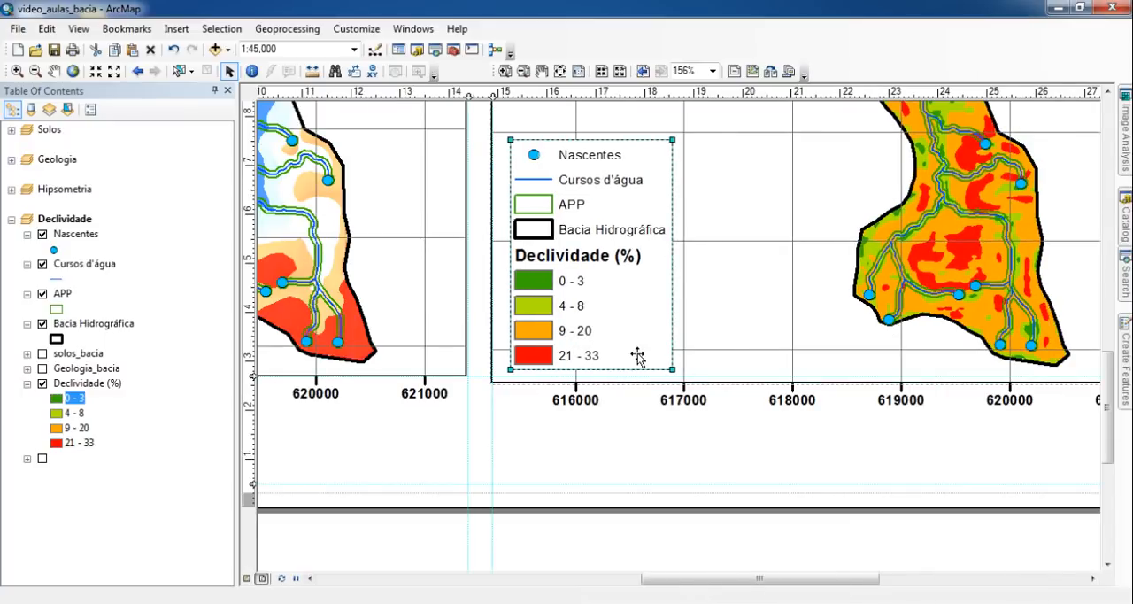
key(Left)
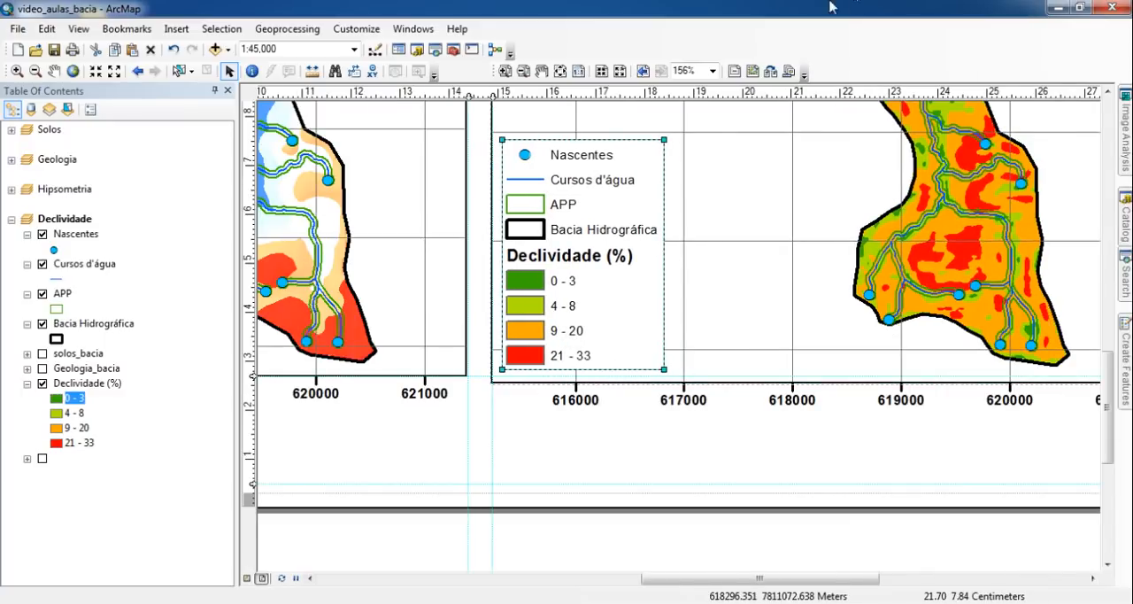
click(560, 71)
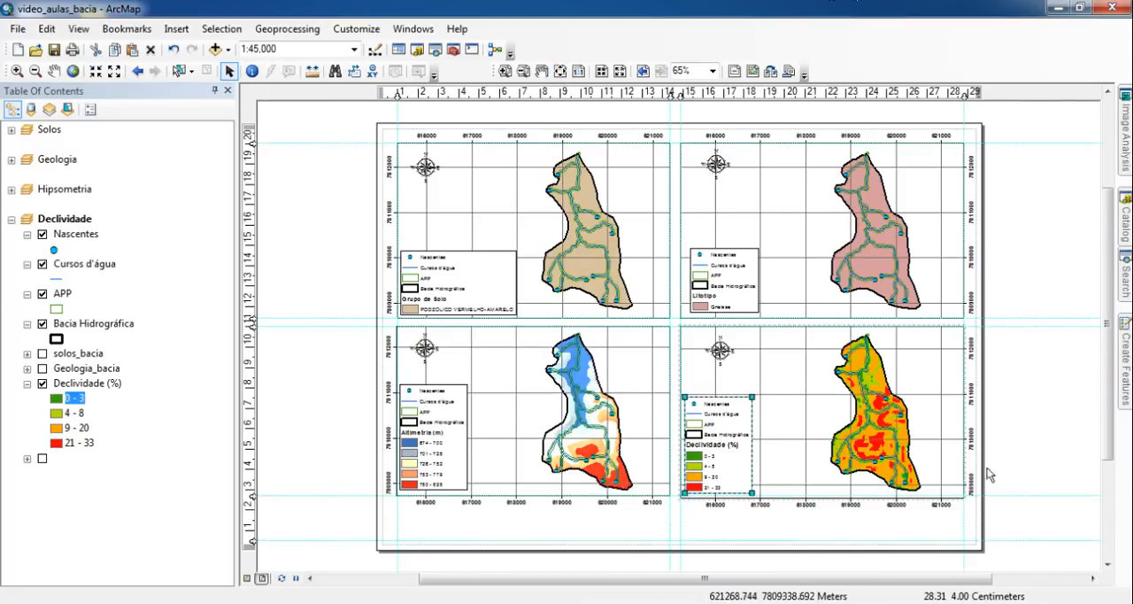
click(1022, 398)
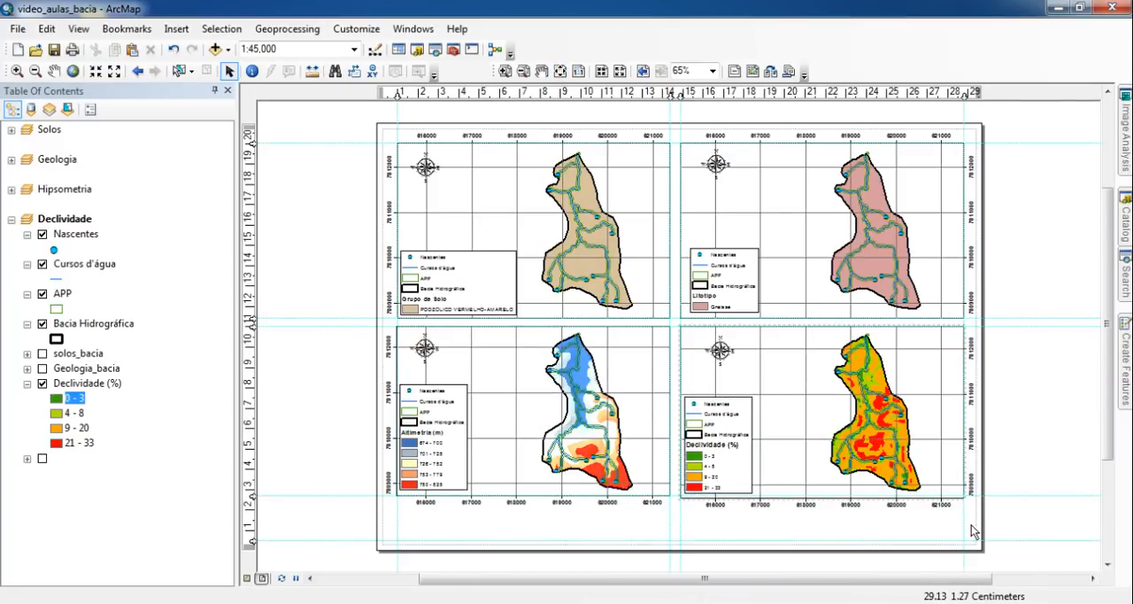
- Add a horizontal guide about 2 cm above the page's bottom edge, below the lower maps' coordinate labels
click(255, 509)
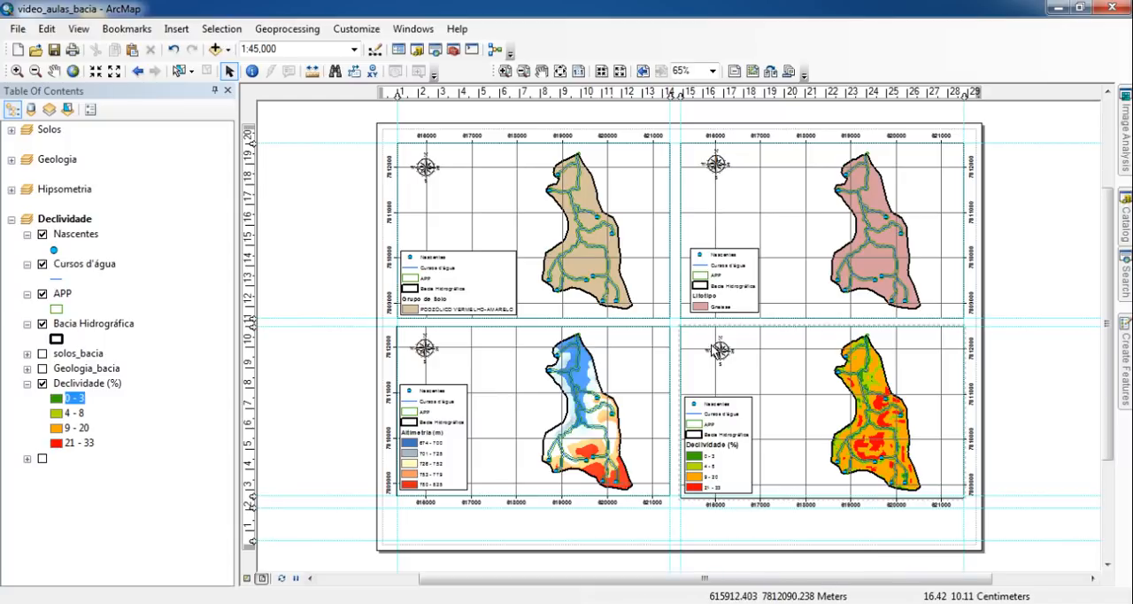
click(177, 28)
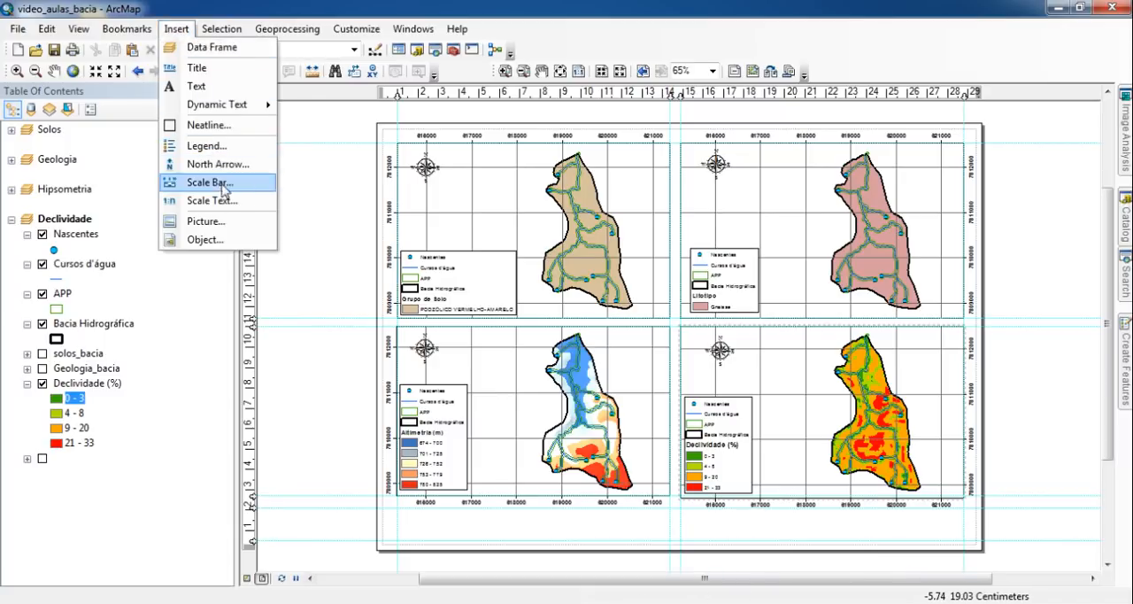
click(625, 33)
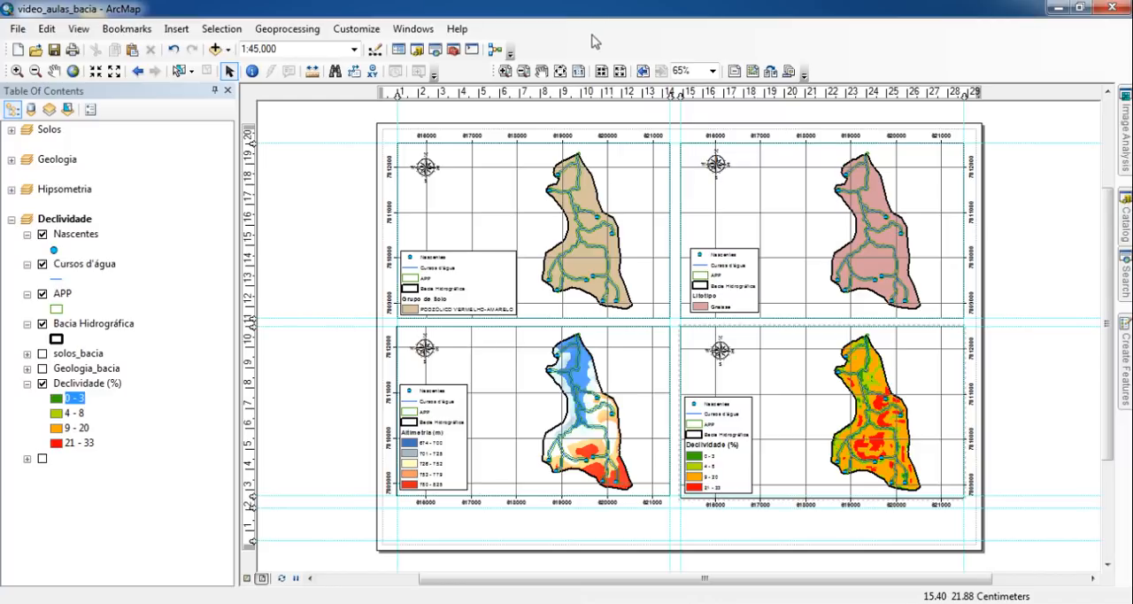
- Display the Draw toolbar and draw a rectangle about 27.8 by 1.6 cm between the guides beneath the lower maps
right_click(635, 41)
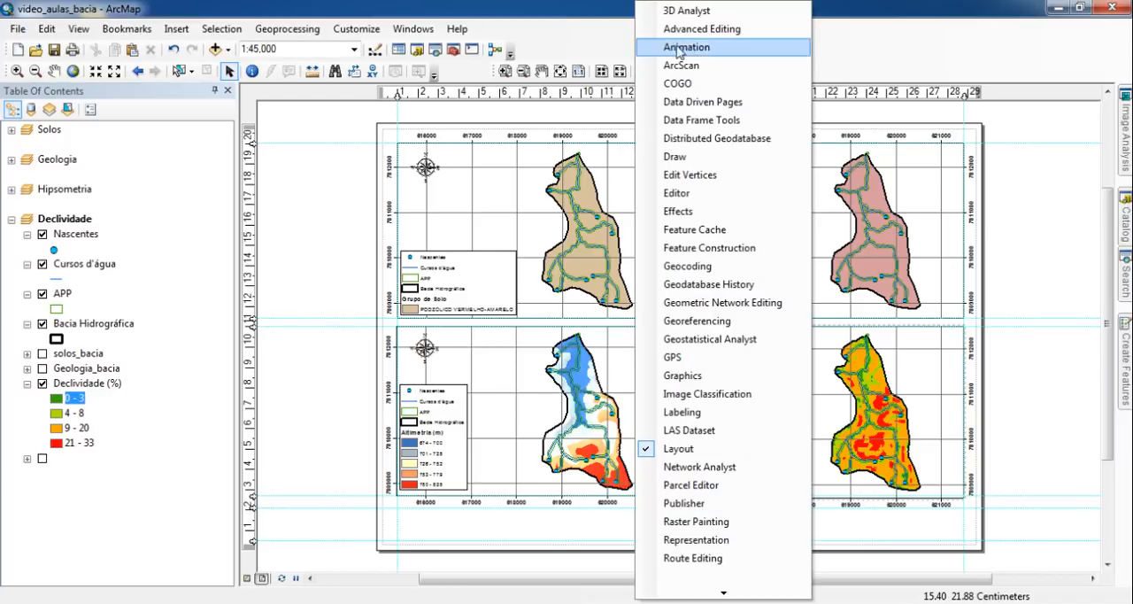
click(714, 156)
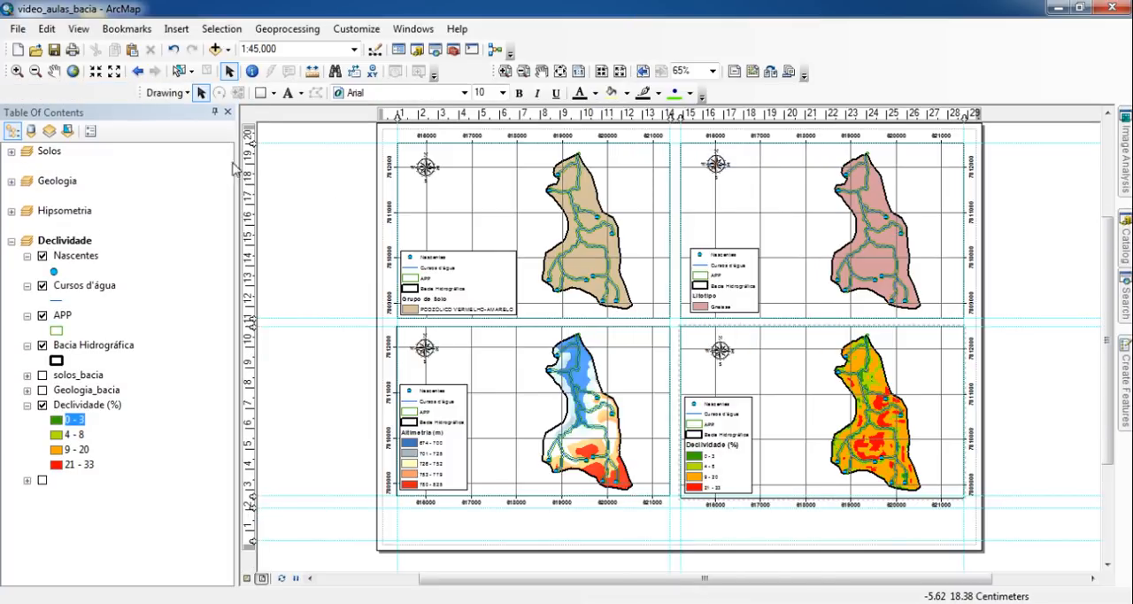
mouse_move(139, 122)
mouse_down()
mouse_move(150, 177)
mouse_move(96, 134)
mouse_move(81, 114)
mouse_move(93, 98)
mouse_up()
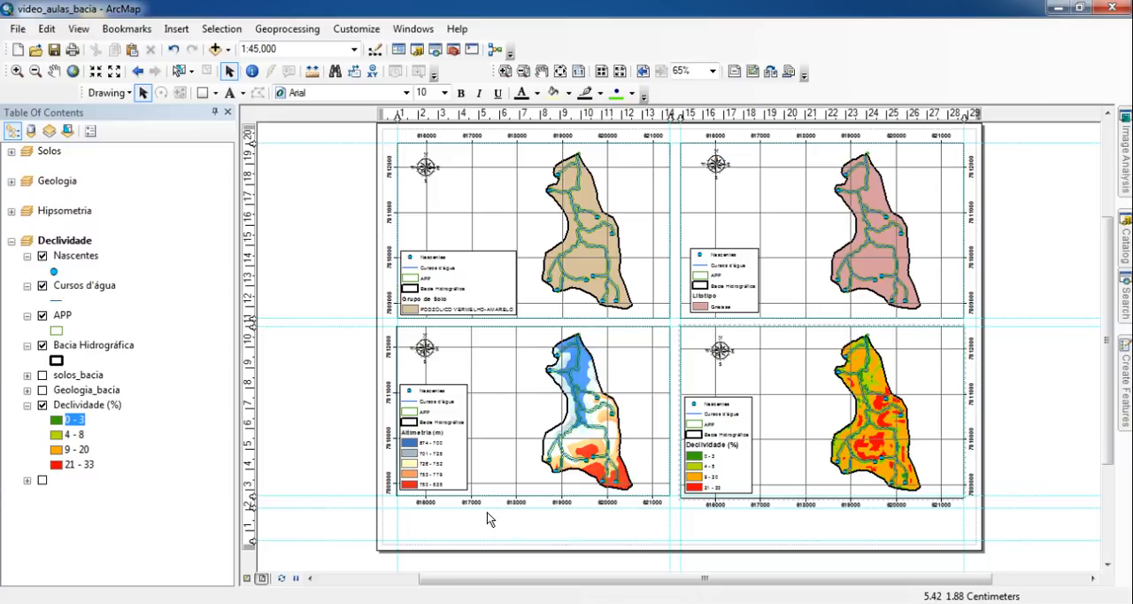
click(202, 93)
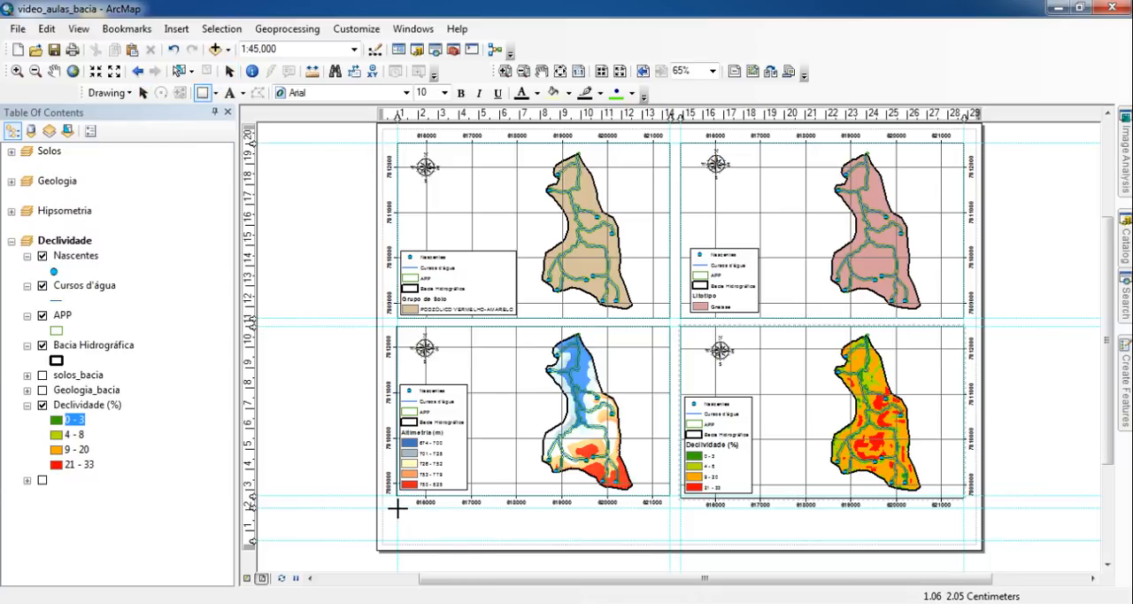
drag(396, 509, 961, 540)
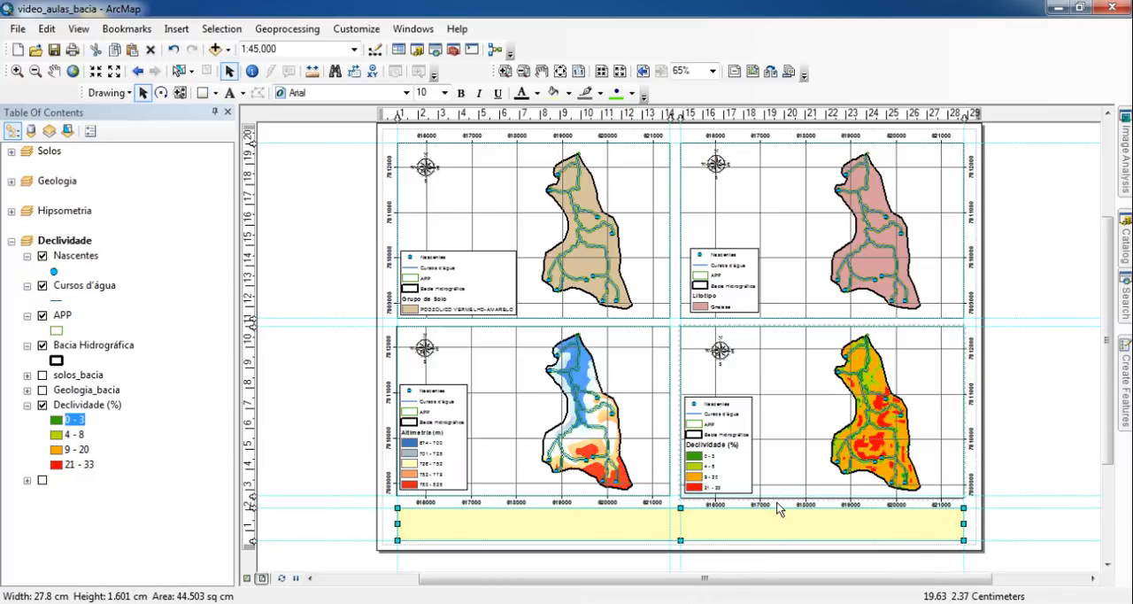
- Give the rectangle beneath the maps no fill color and a black outline
double_click(480, 529)
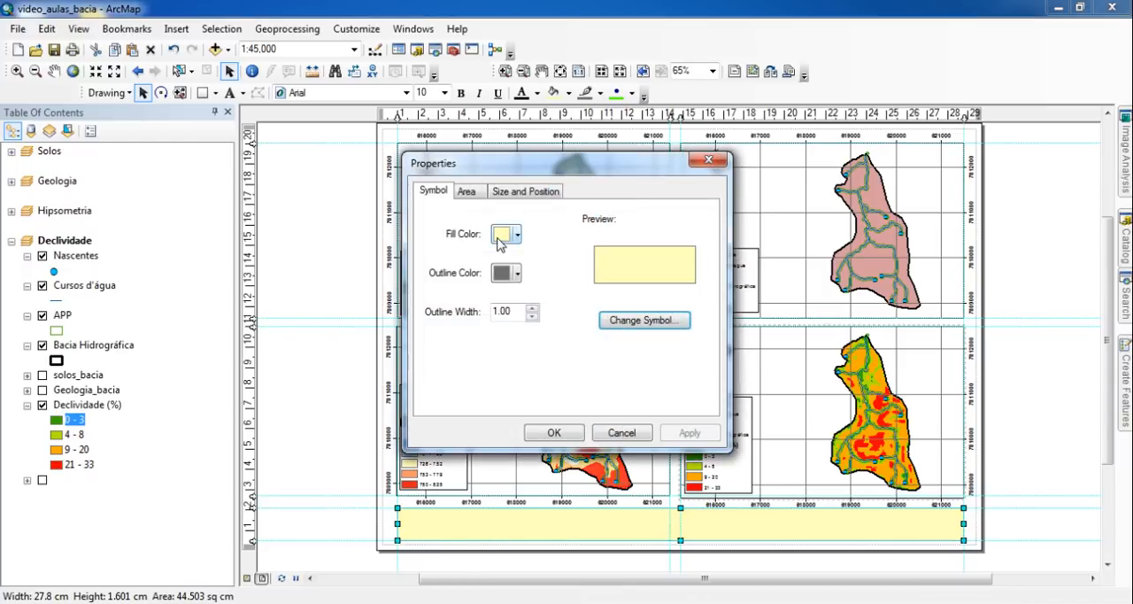
click(501, 235)
click(543, 257)
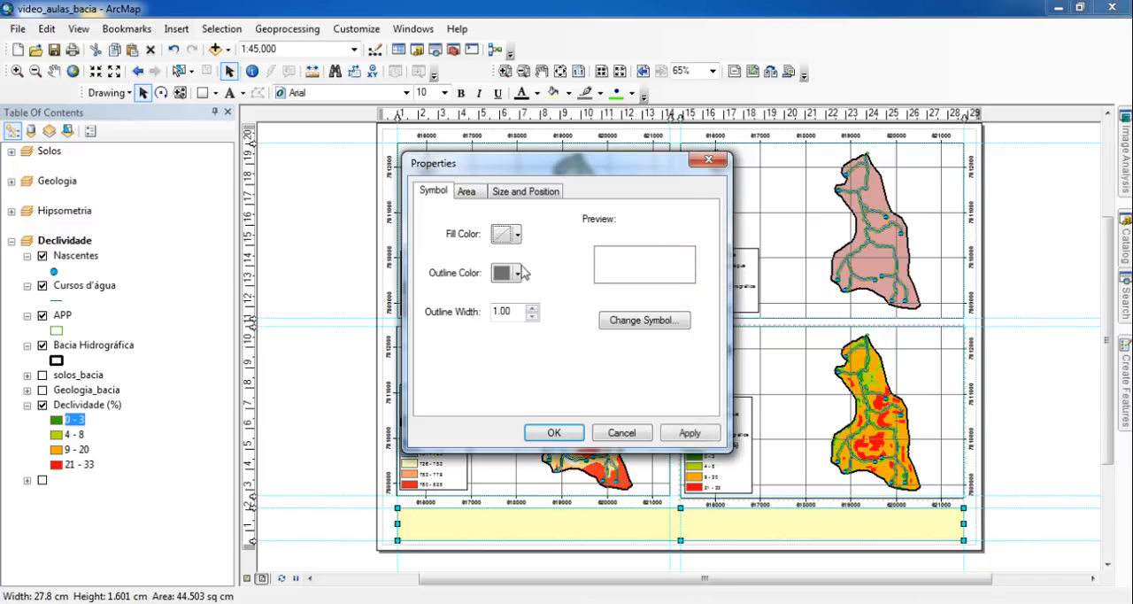
click(507, 273)
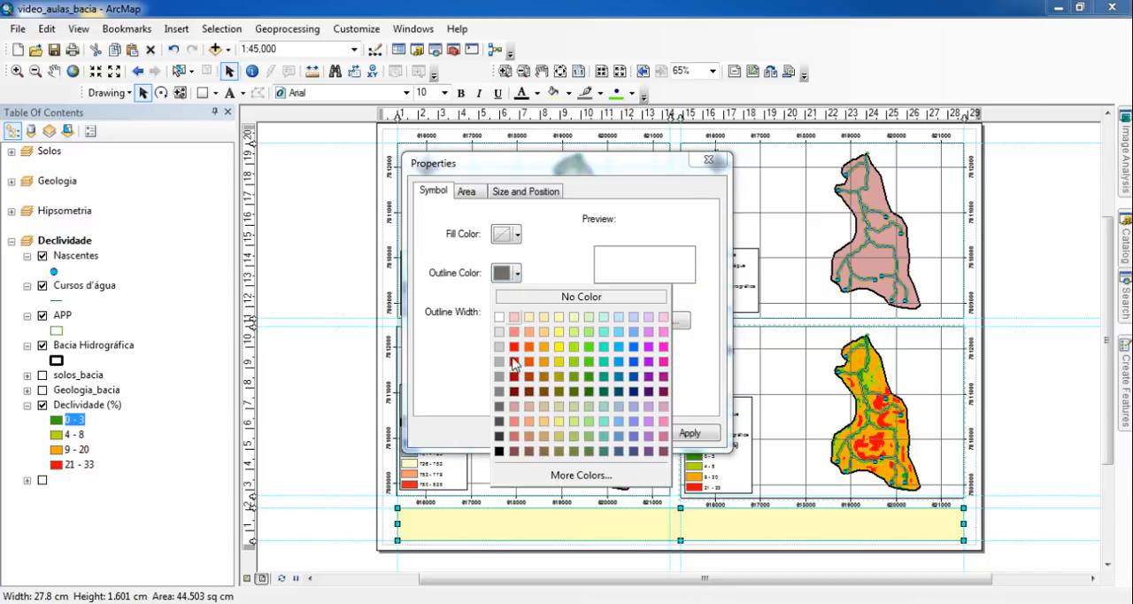
click(499, 453)
click(554, 434)
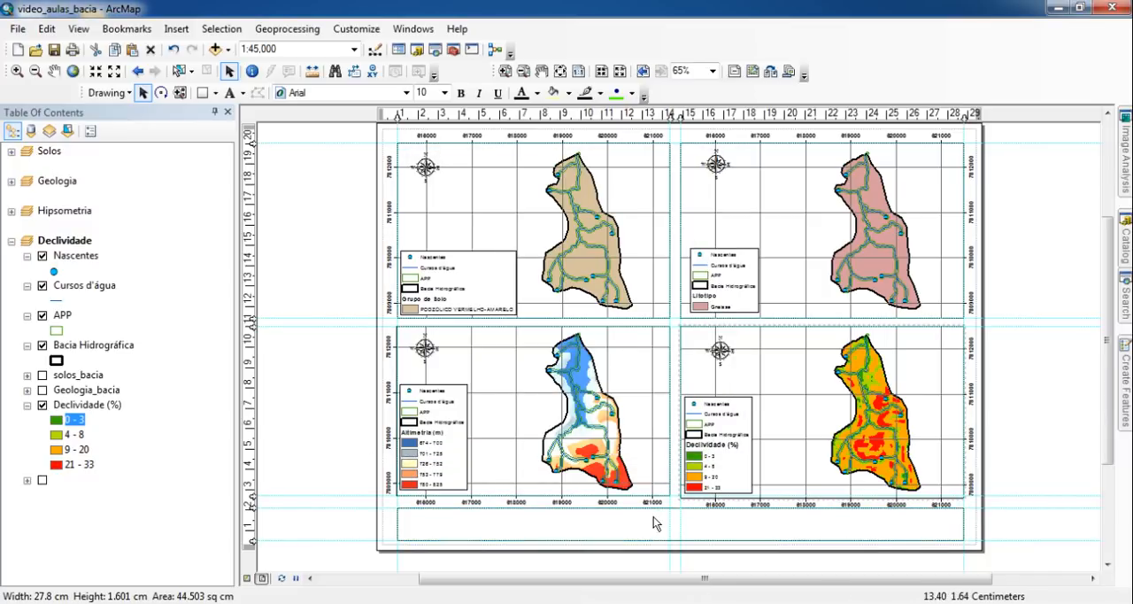
- Align the bottom edge of the slope map's data frame with the guide under the hypsometry map
scroll(914, 527, up, 2)
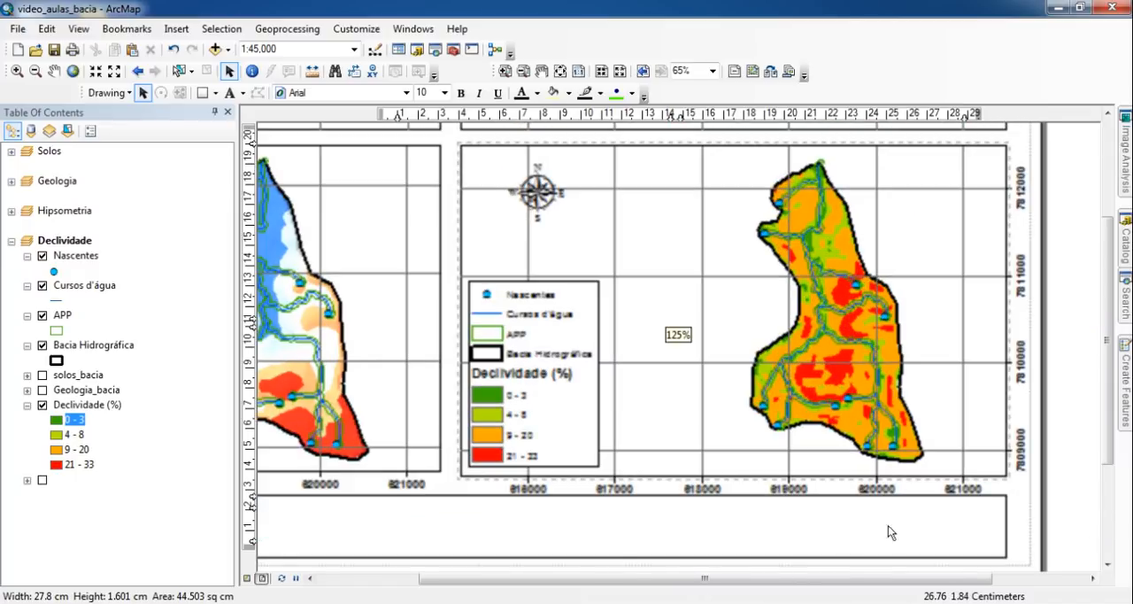
scroll(726, 399, up, 2)
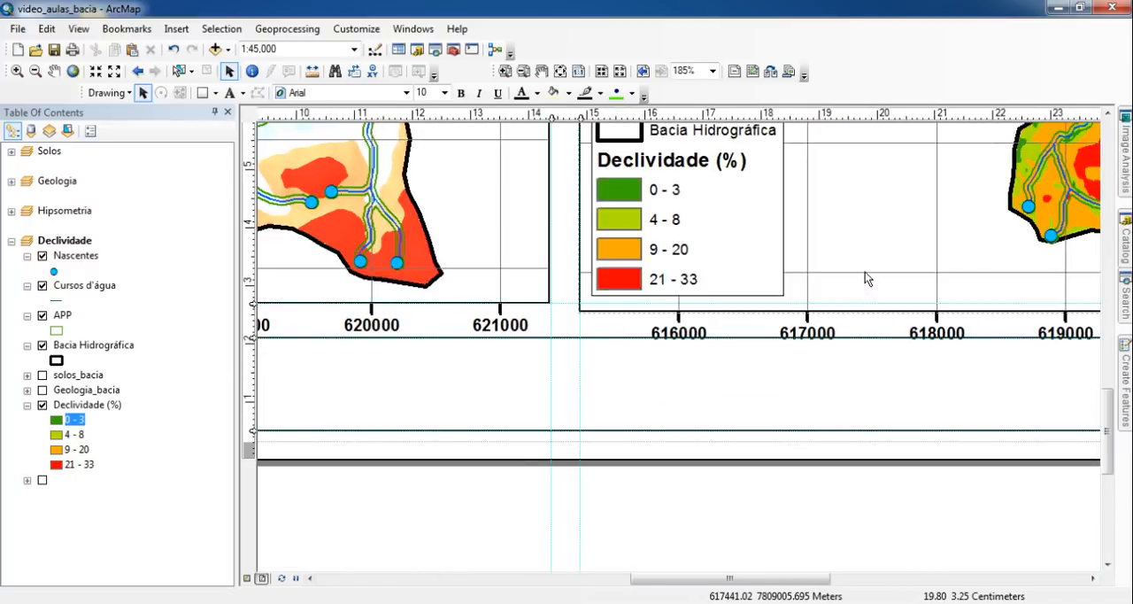
drag(984, 311, 984, 303)
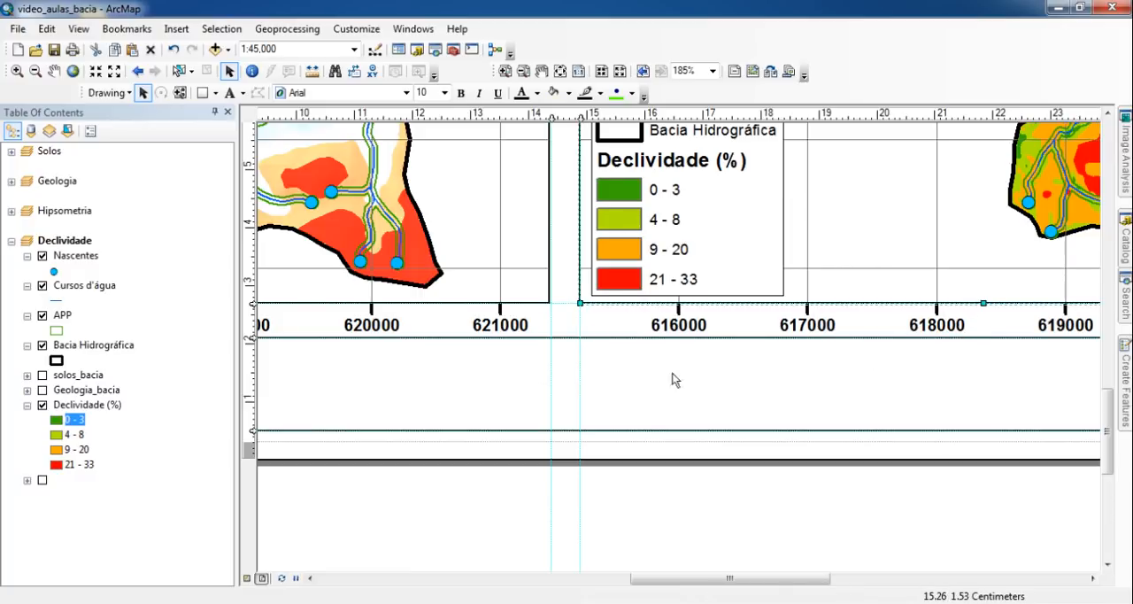
- Lower the guide beneath the hypsometry map's coordinate labels to about 1.9 cm and align the information box's top edge with it
drag(463, 388, 857, 388)
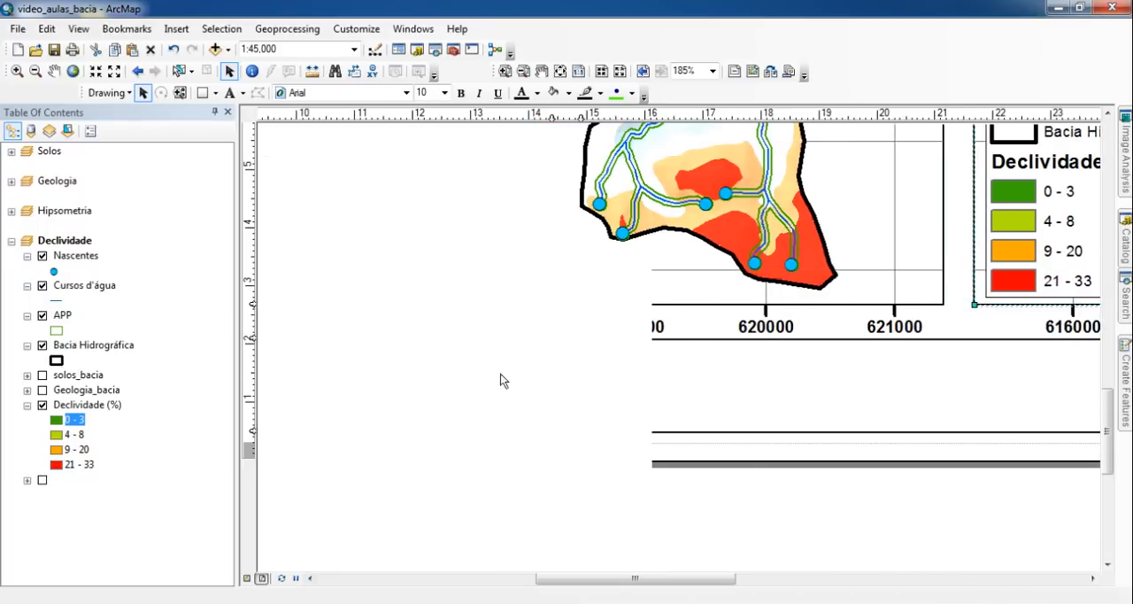
drag(392, 364, 843, 376)
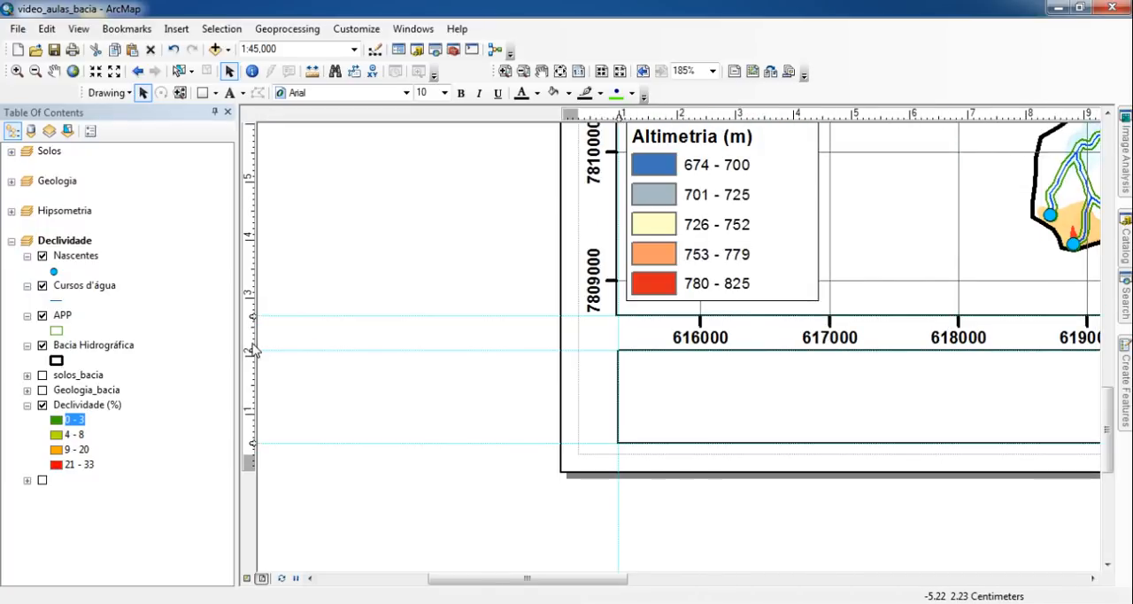
drag(253, 350, 253, 356)
click(640, 370)
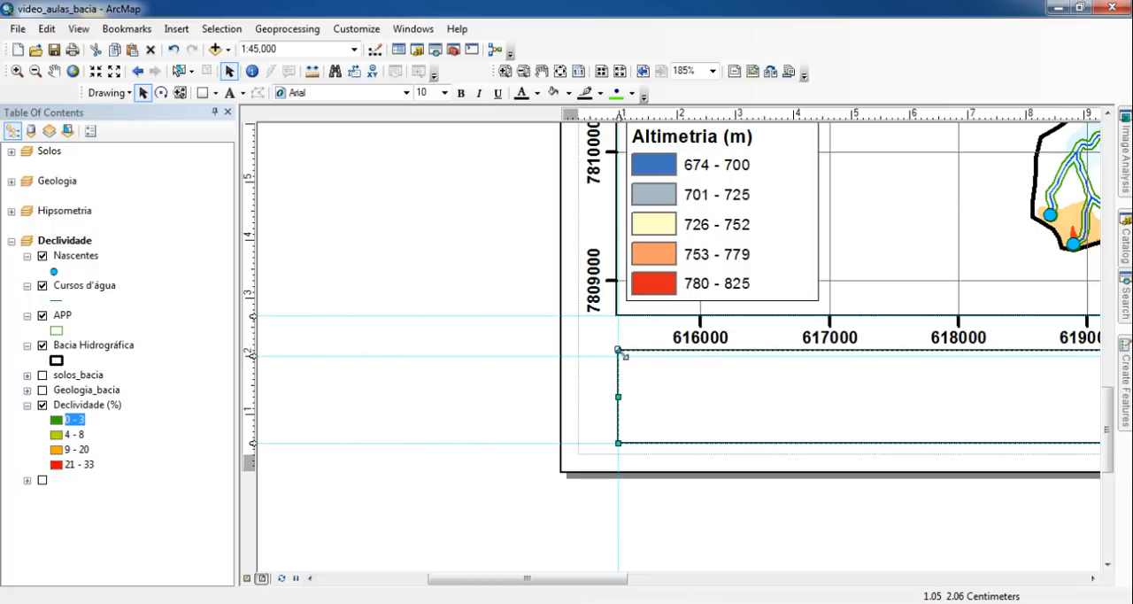
drag(619, 352, 619, 357)
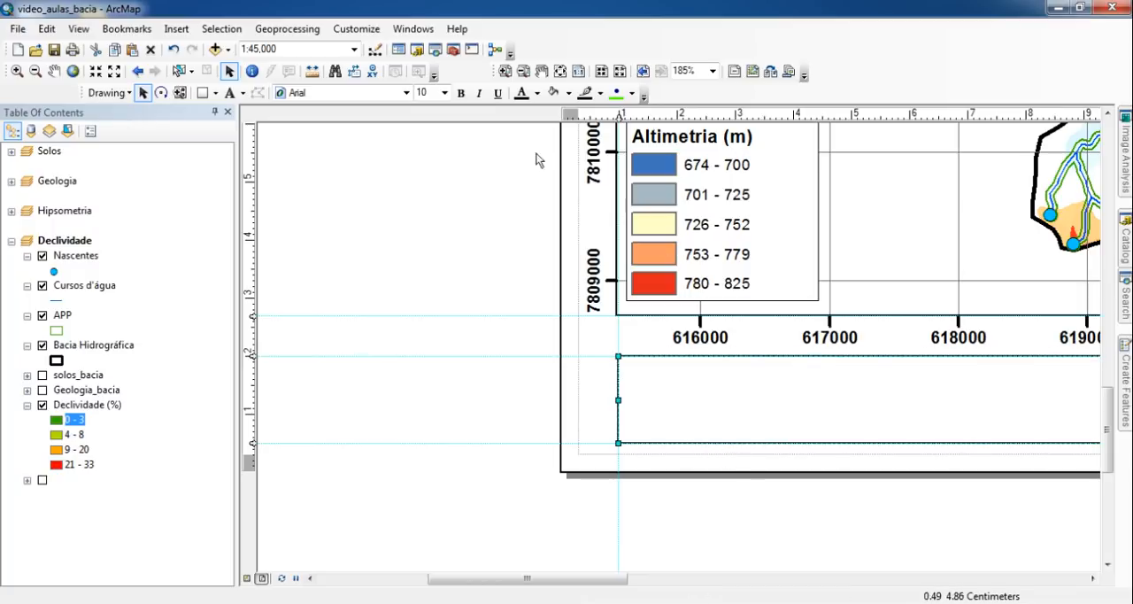
- Add the text "Mapa da Bacia Hidrográfica" inside the left part of the information box
click(560, 70)
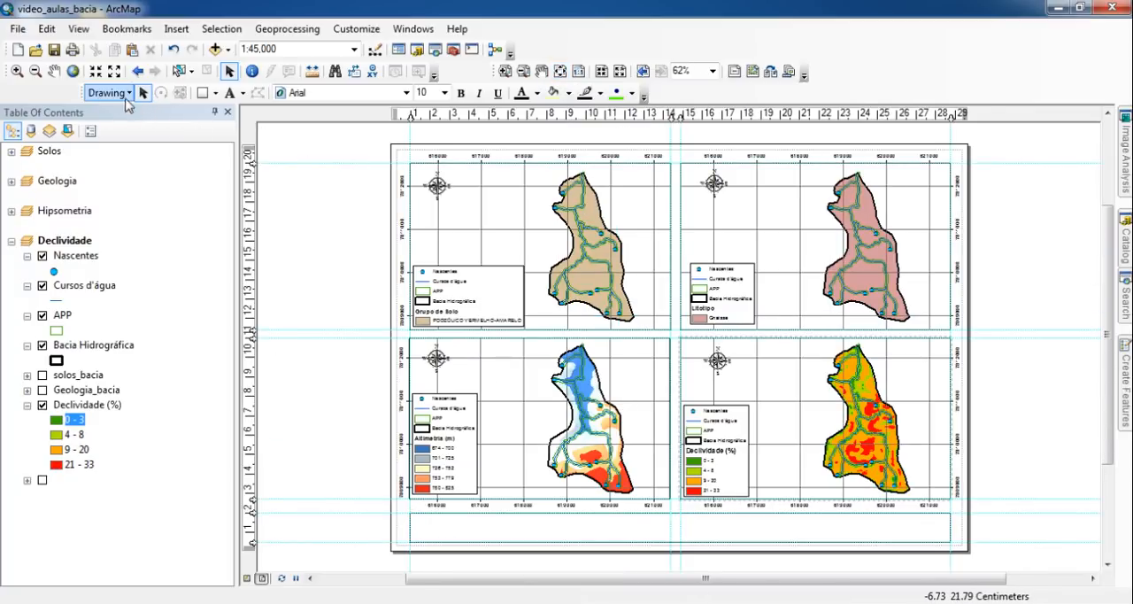
click(229, 94)
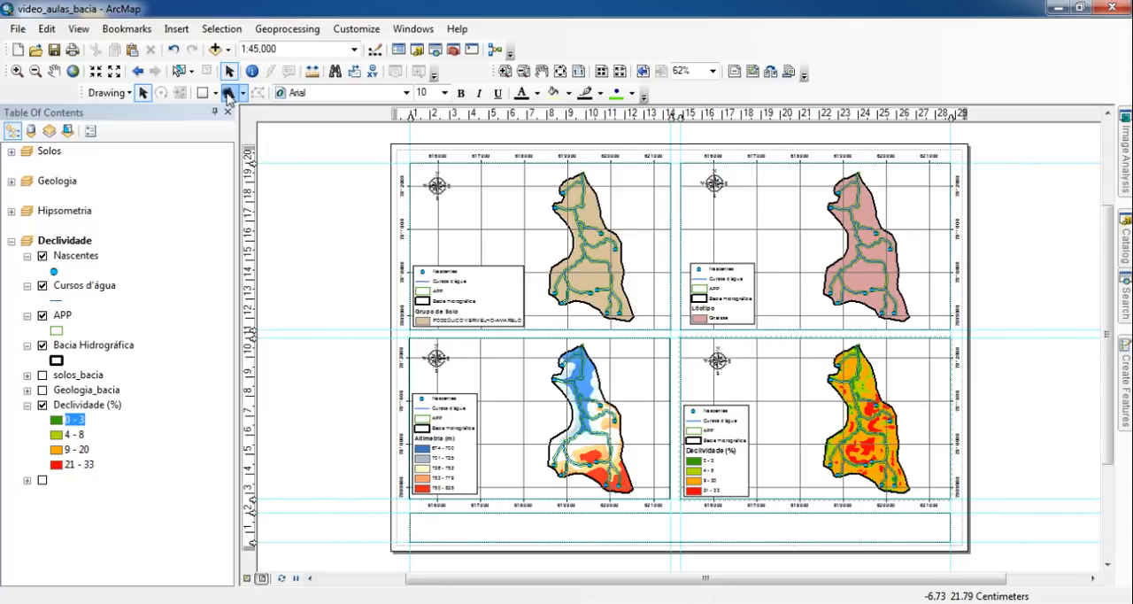
click(424, 523)
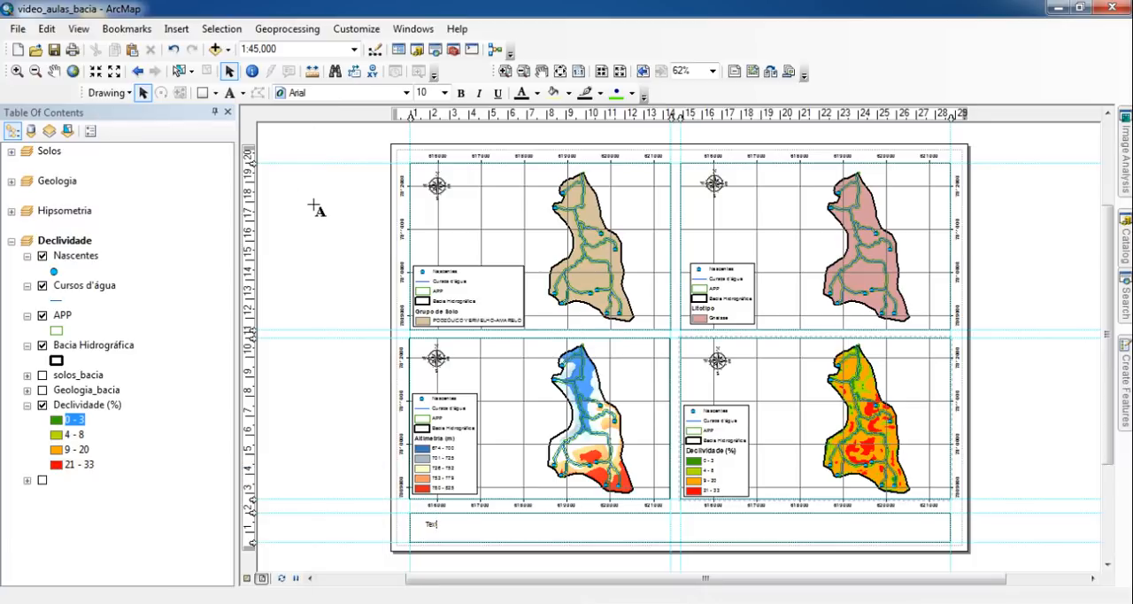
text(a)
text(pa da B)
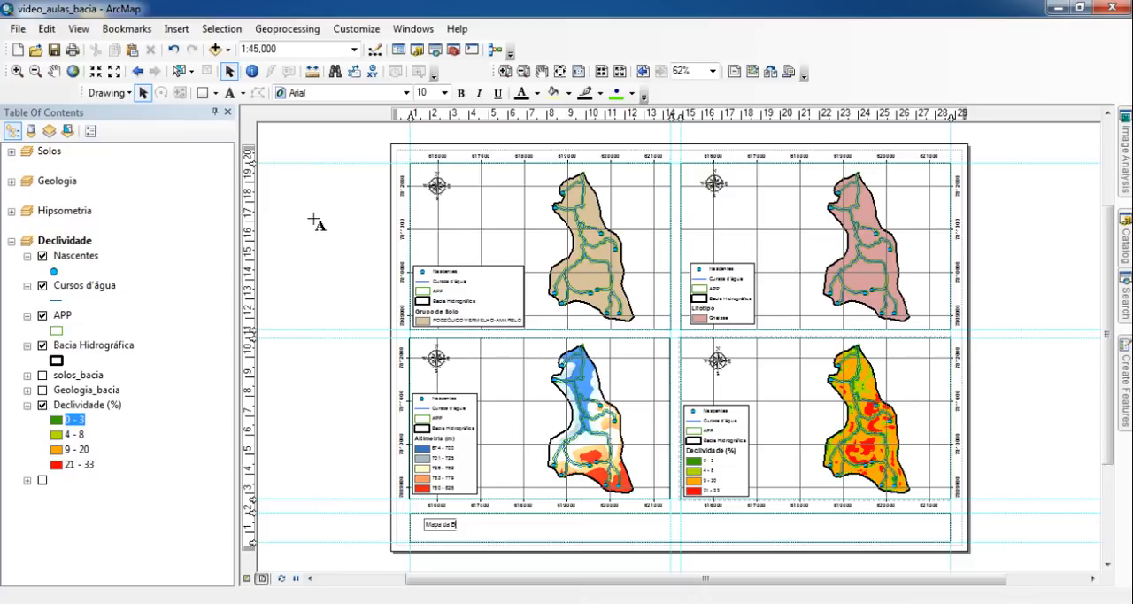
text(acia Hidro)
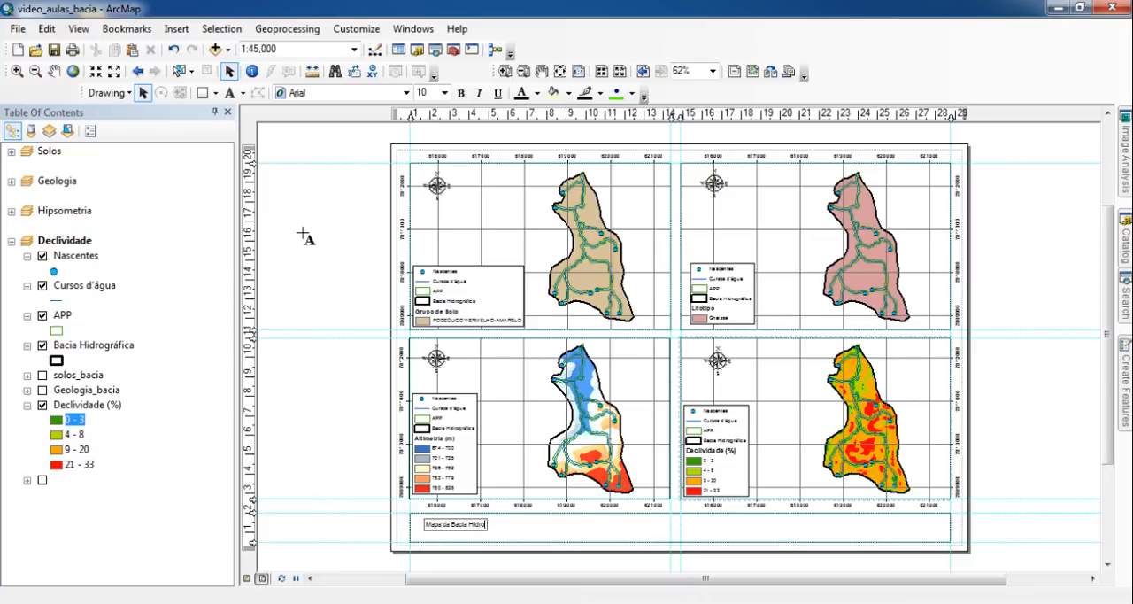
text(gráfica)
key(Return)
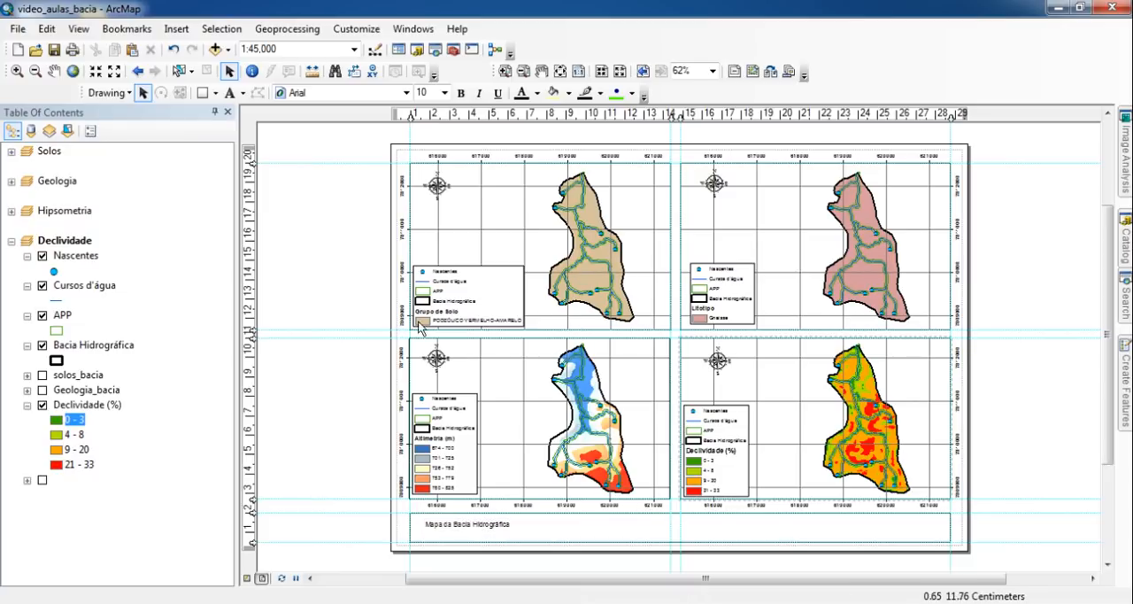
- Set the "Mapa da Bacia Hidrográfica" title to bold, size 14, and center it within the left half of the information box
click(467, 524)
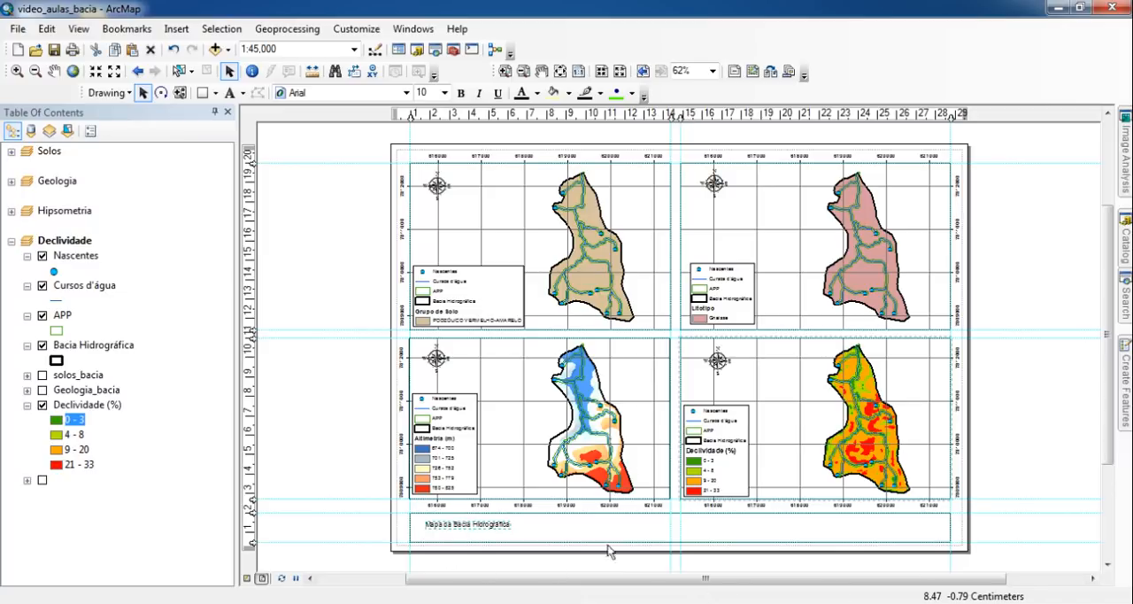
double_click(482, 526)
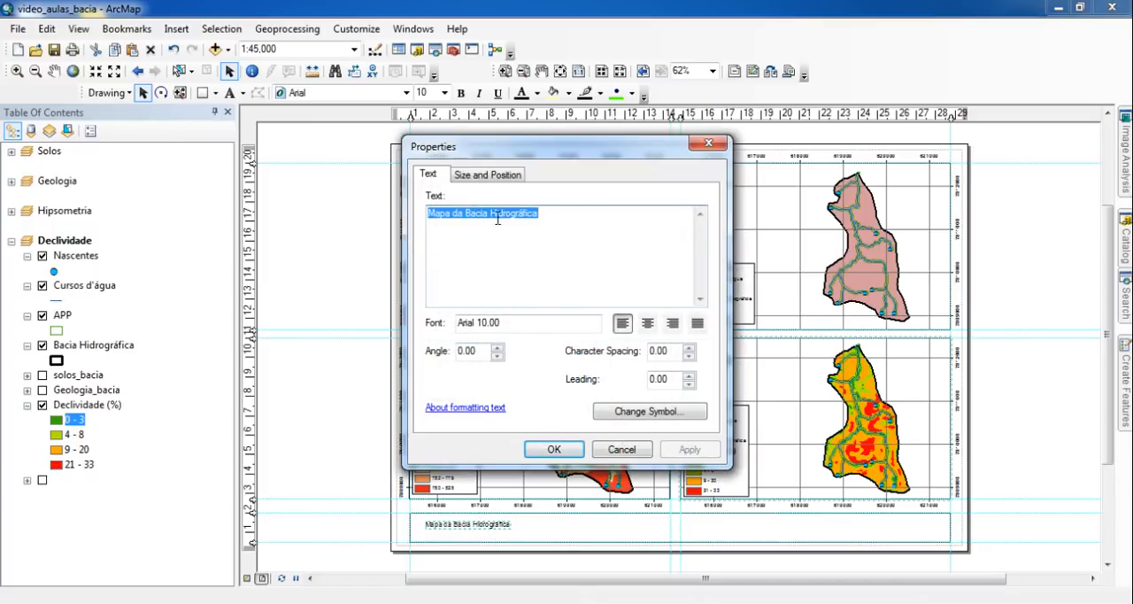
click(622, 228)
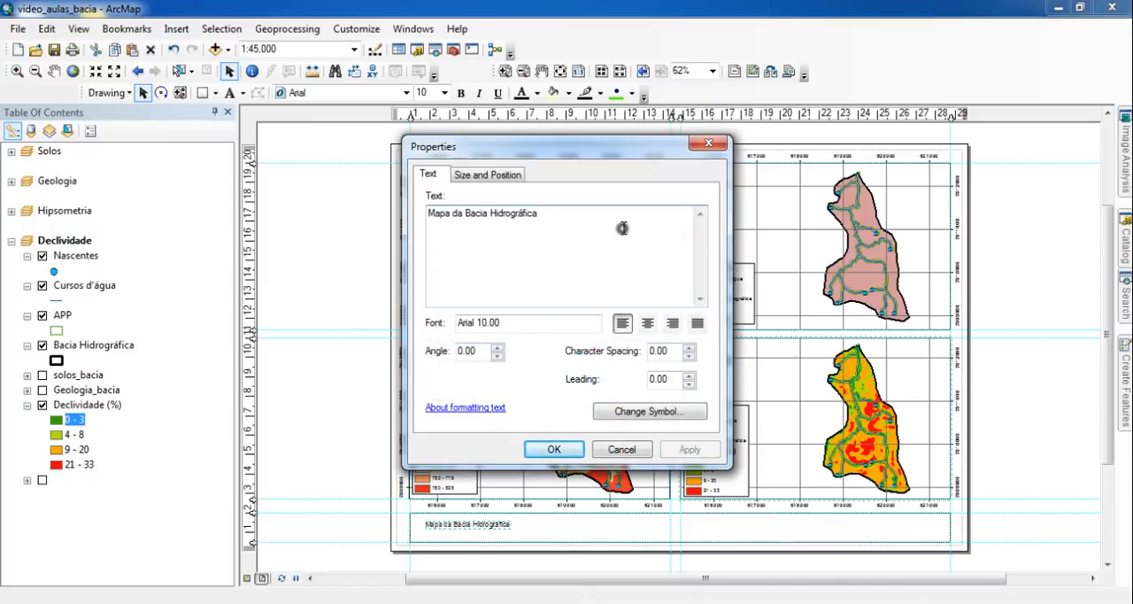
click(645, 414)
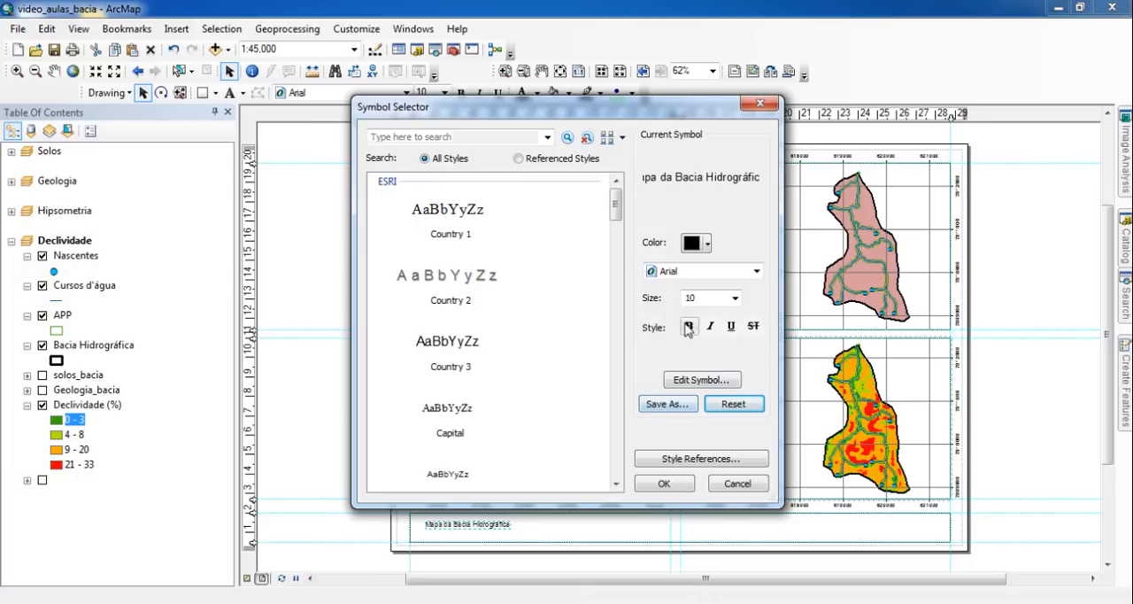
click(688, 327)
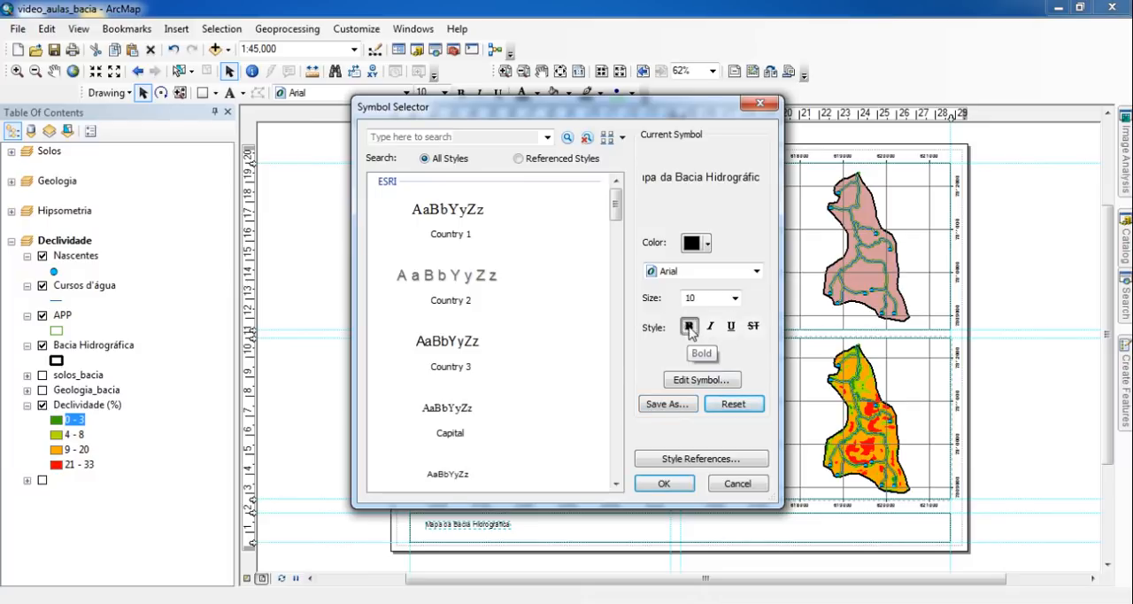
click(707, 300)
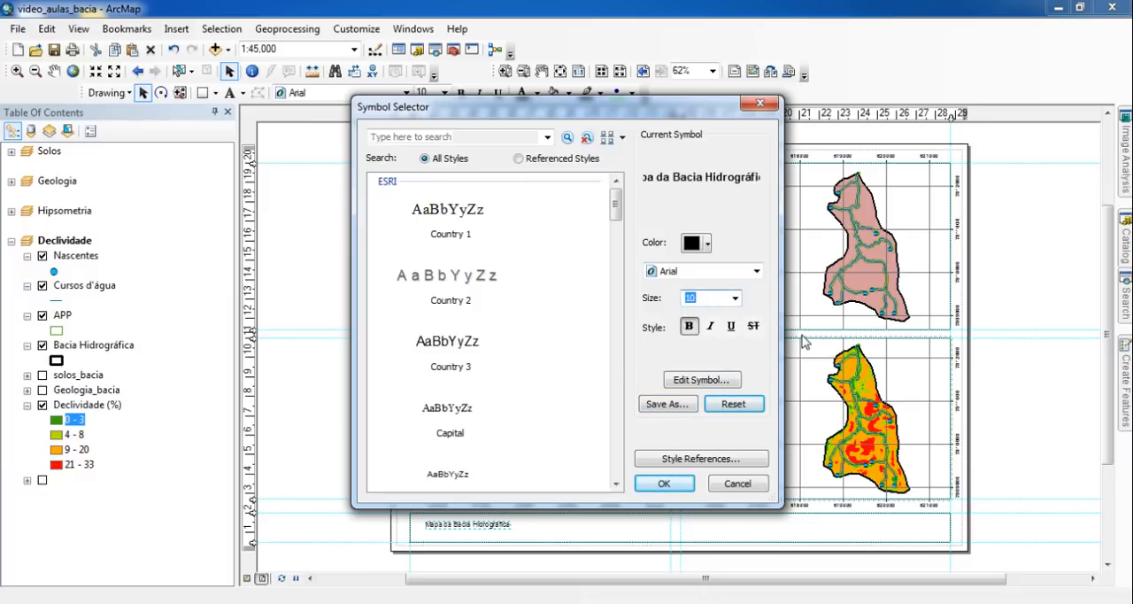
text(14)
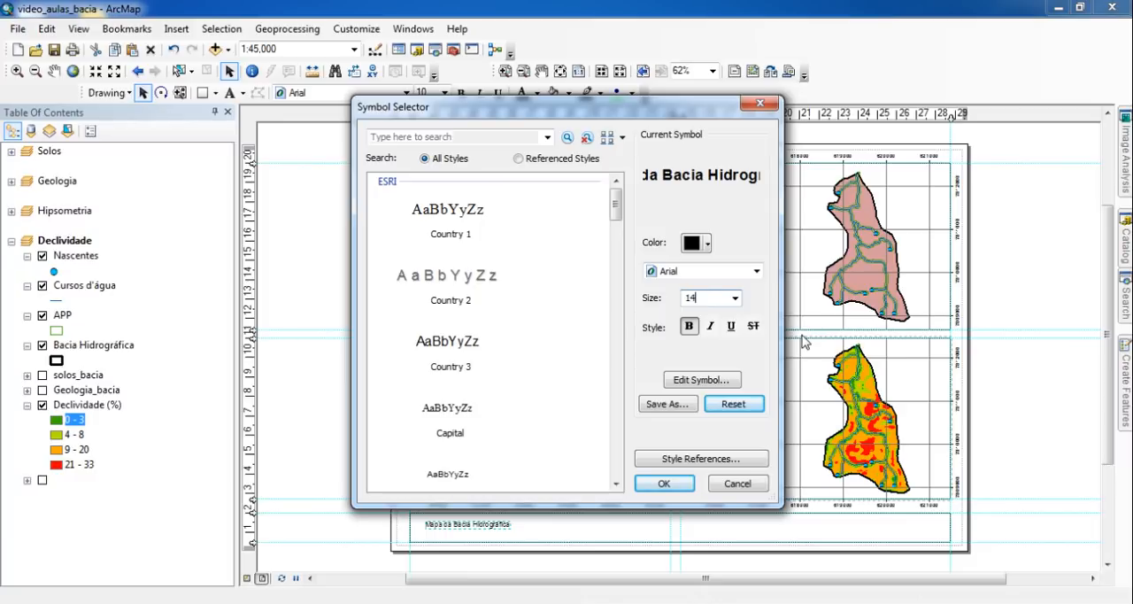
click(664, 484)
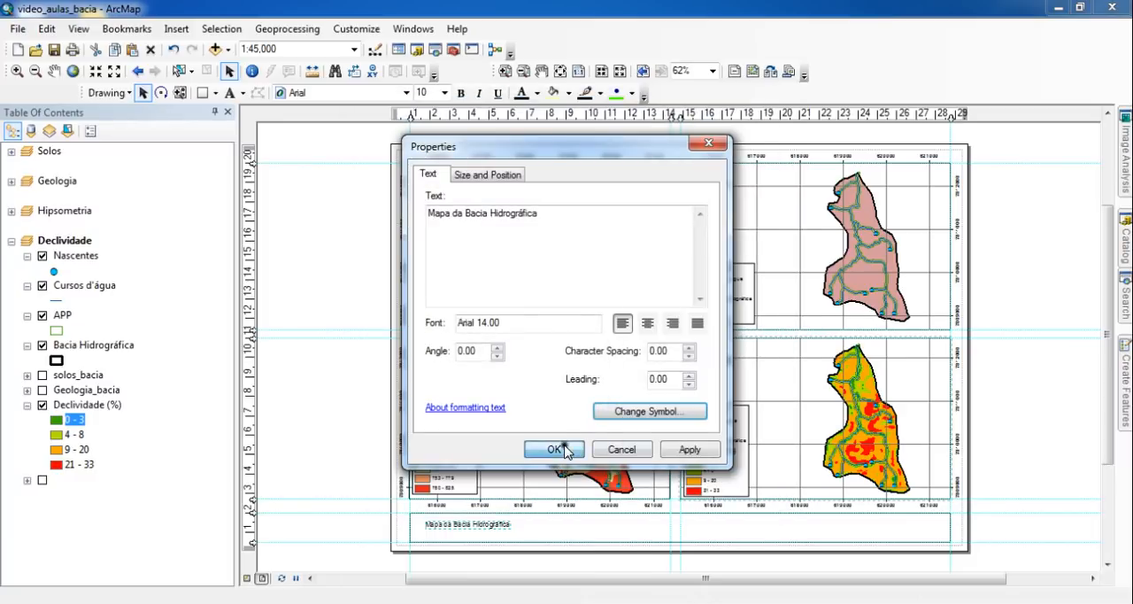
click(565, 450)
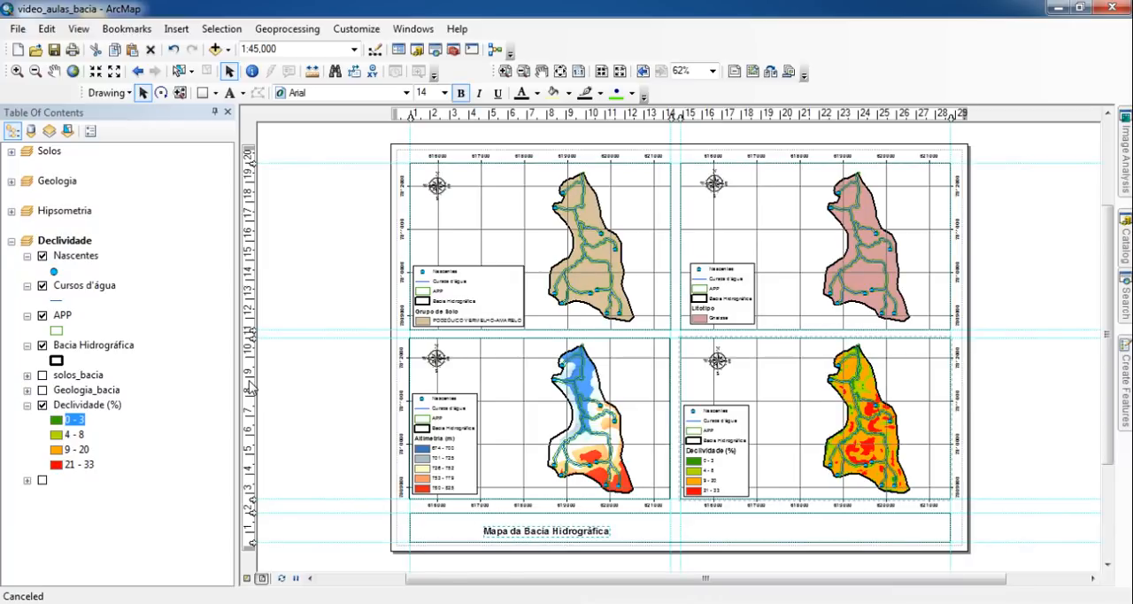
click(332, 408)
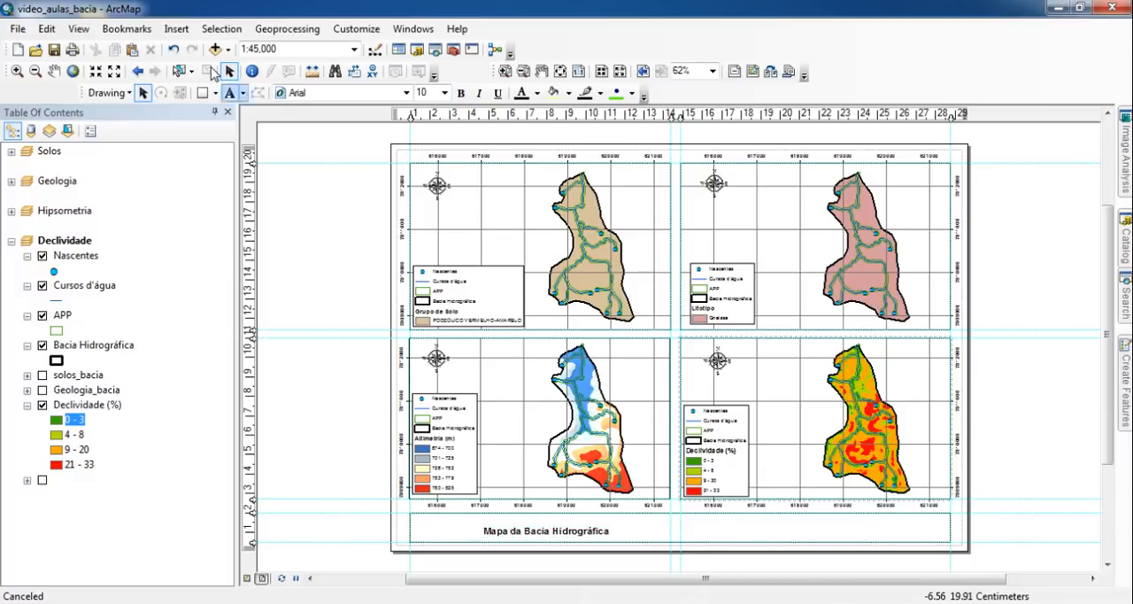
- Add the text "PROJEÇÃO UTM - DAUTM SIRGAS 2000 - 23s" and position it within the right half of the information box
click(231, 96)
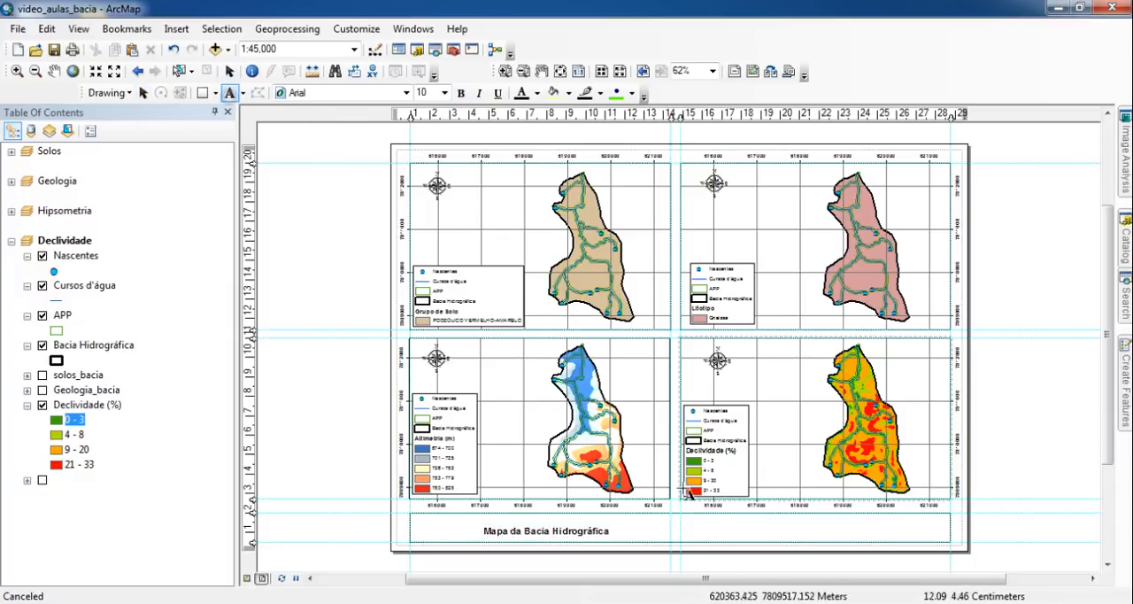
click(820, 524)
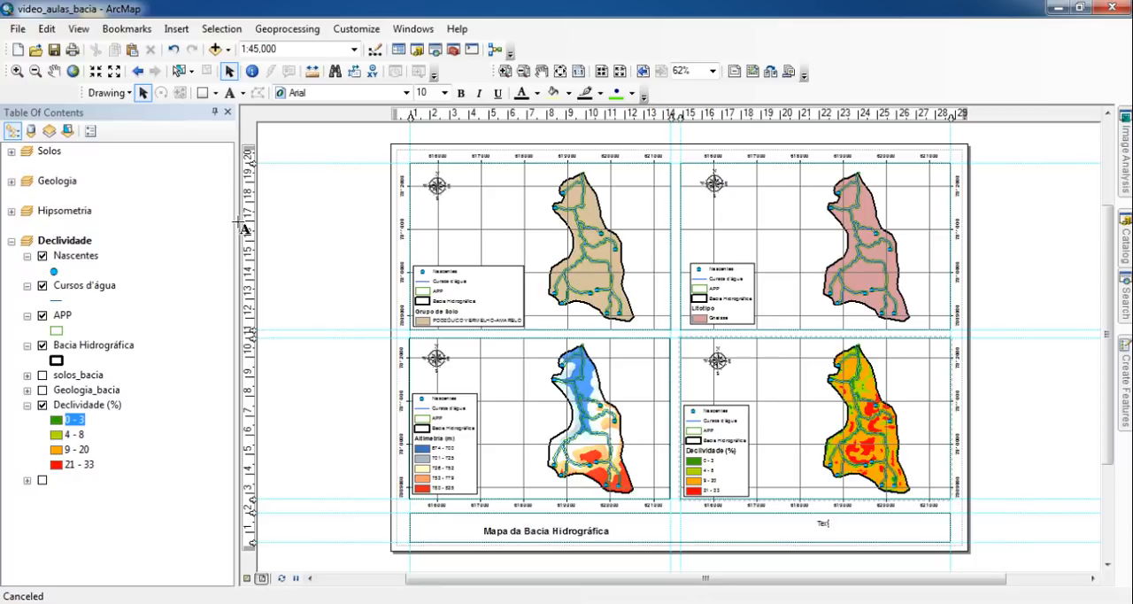
text(PROJEÇÃO UTM - DA)
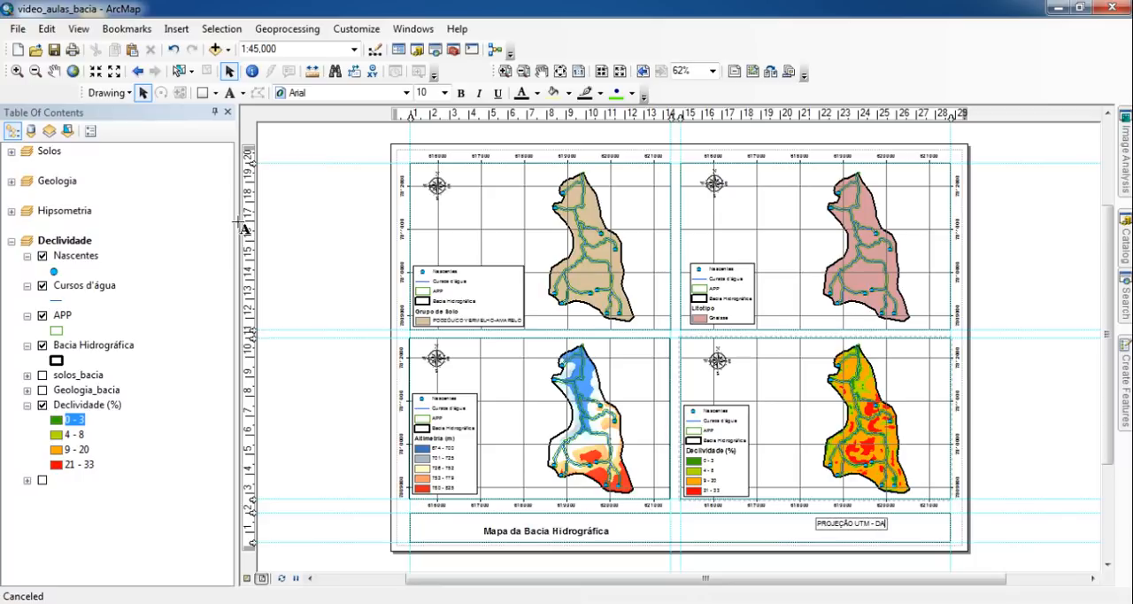
text(UTM SIRGAS)
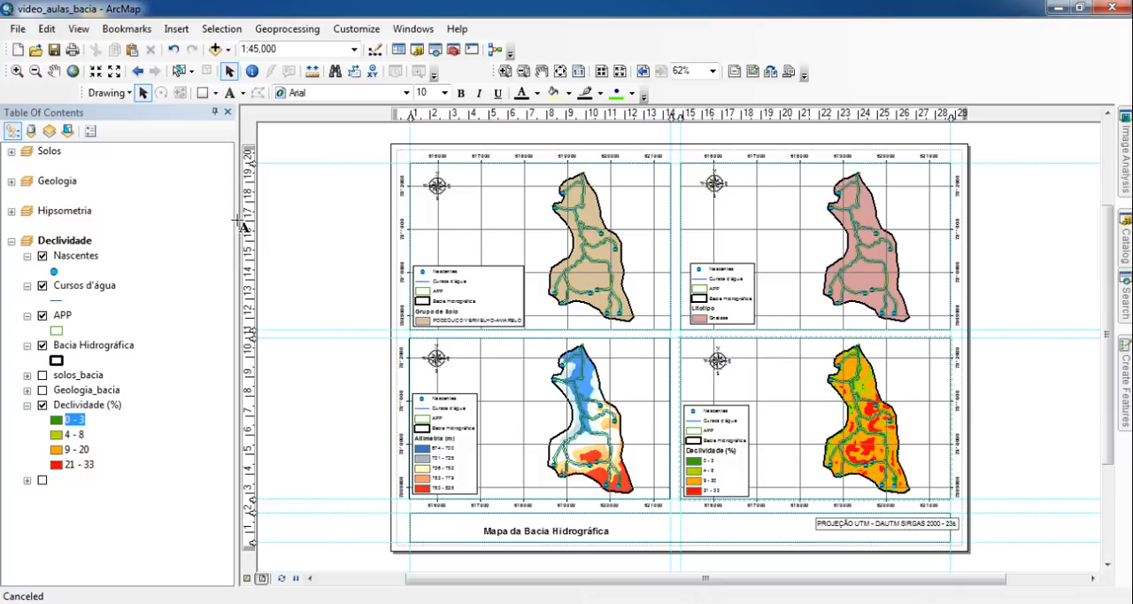
text( 2000 - 23s)
key(Return)
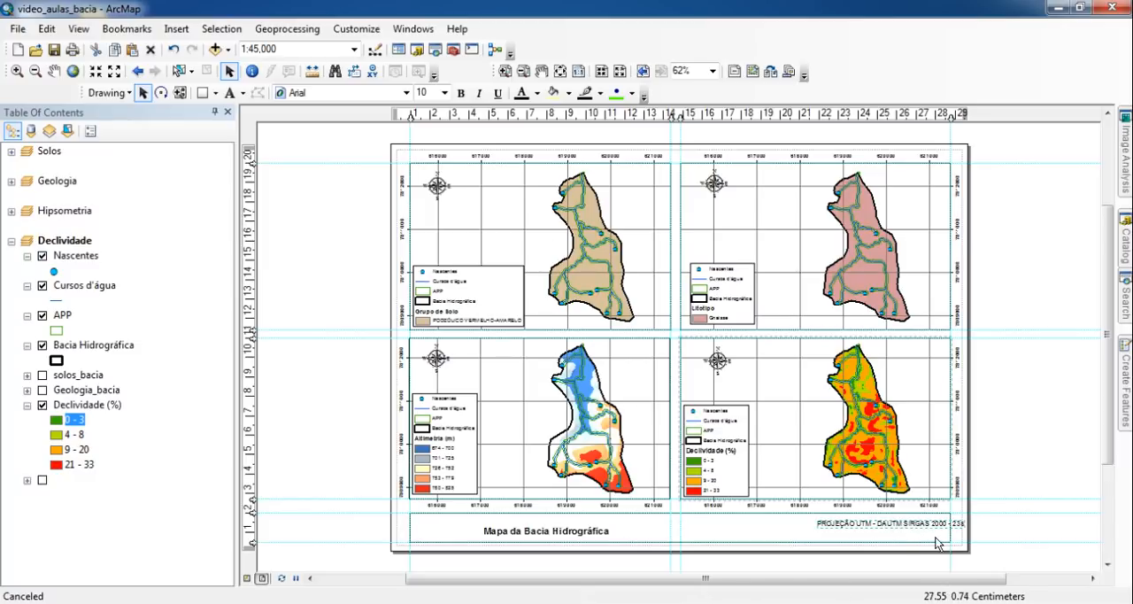
drag(932, 529, 897, 540)
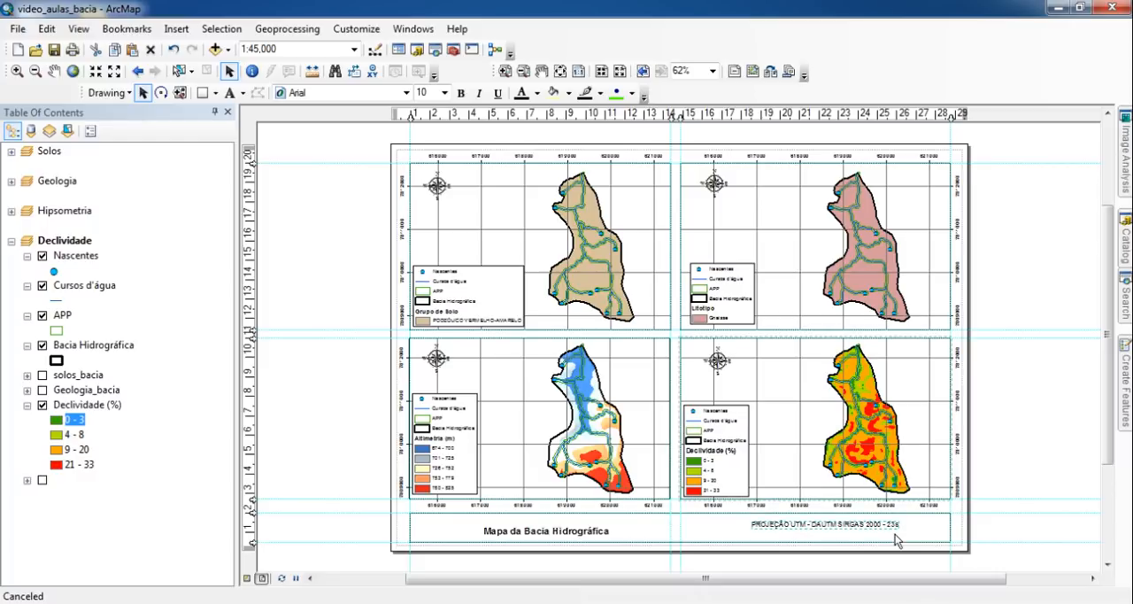
- Append the lines "FONTE DOS DADOS:" and "- ALTIMETRIA = IMAGEM SRTM;" to the projection text
double_click(861, 525)
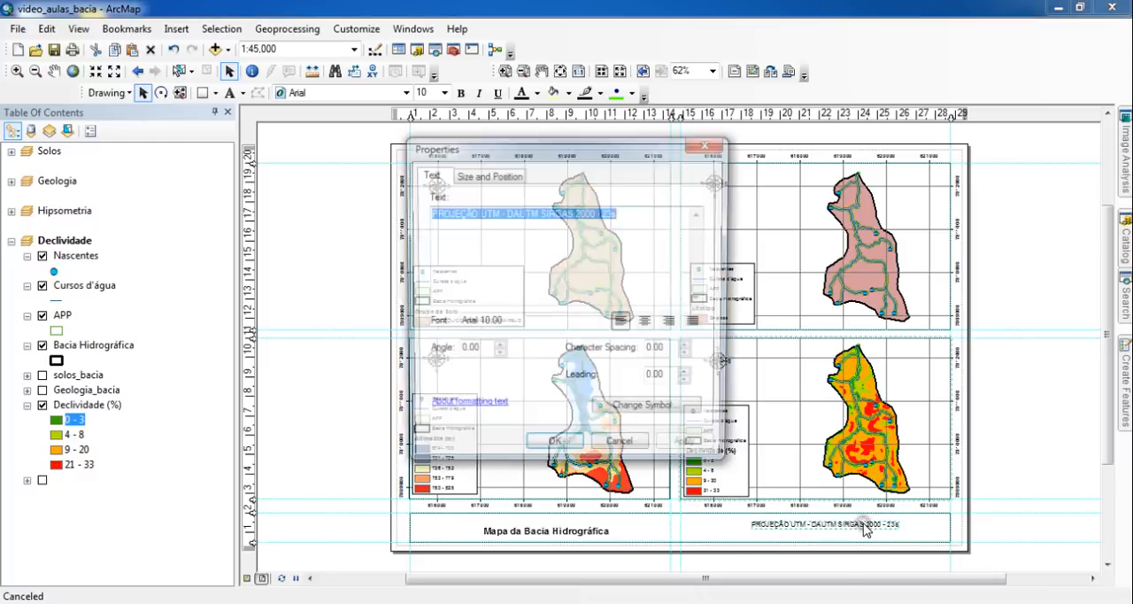
click(640, 212)
key(Return)
text(F)
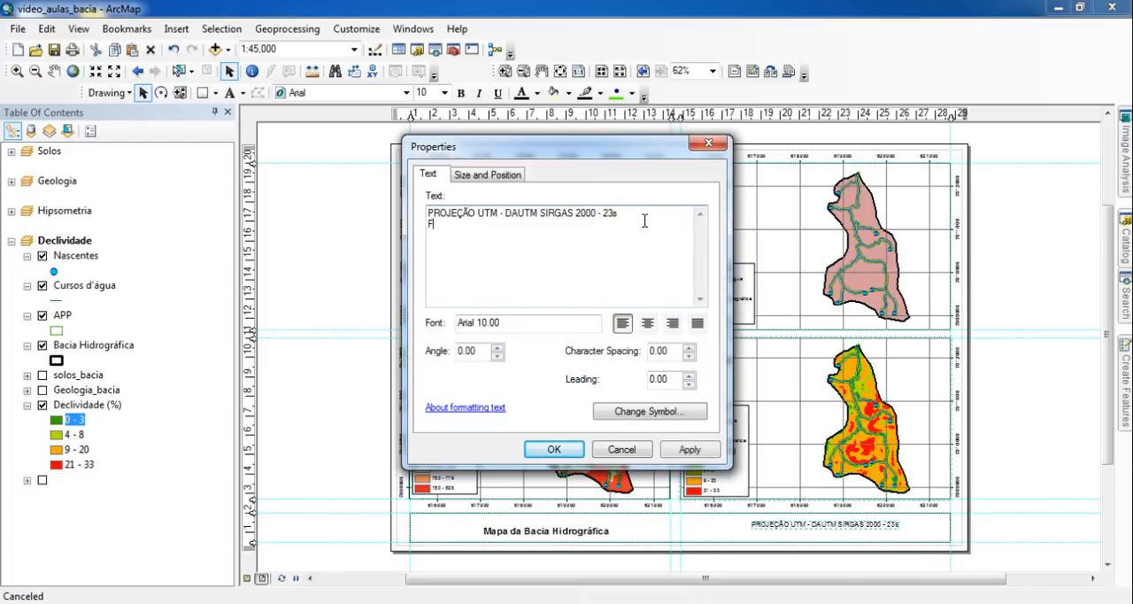
text(ONTE DOS DADOS: )
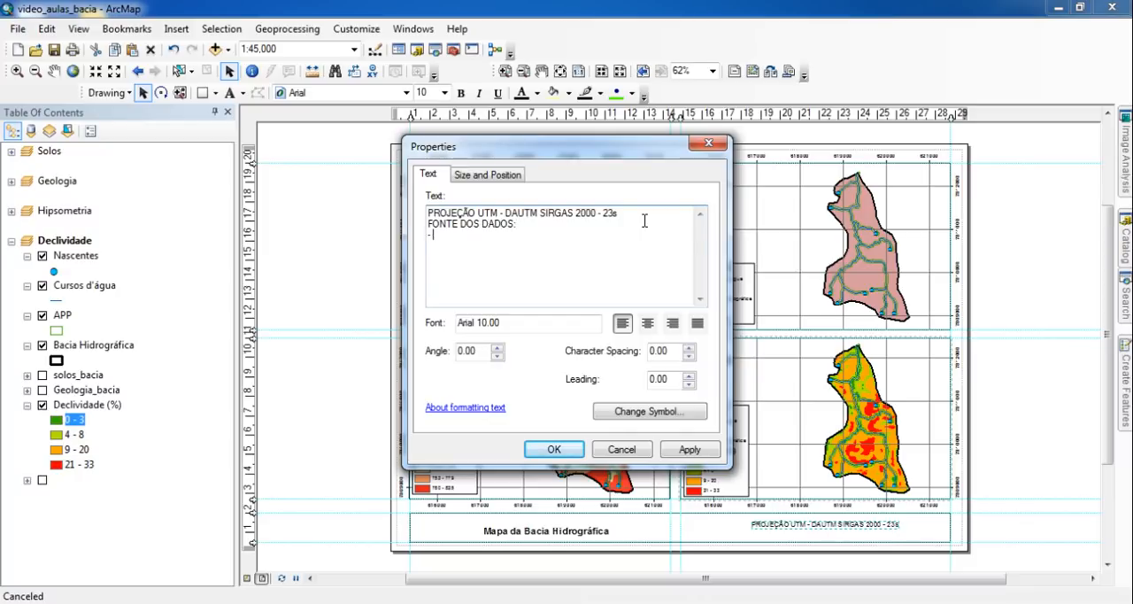
text(- ALTIMETRIA = IMA)
key(BackSpace)
text(MAGEM SRTM)
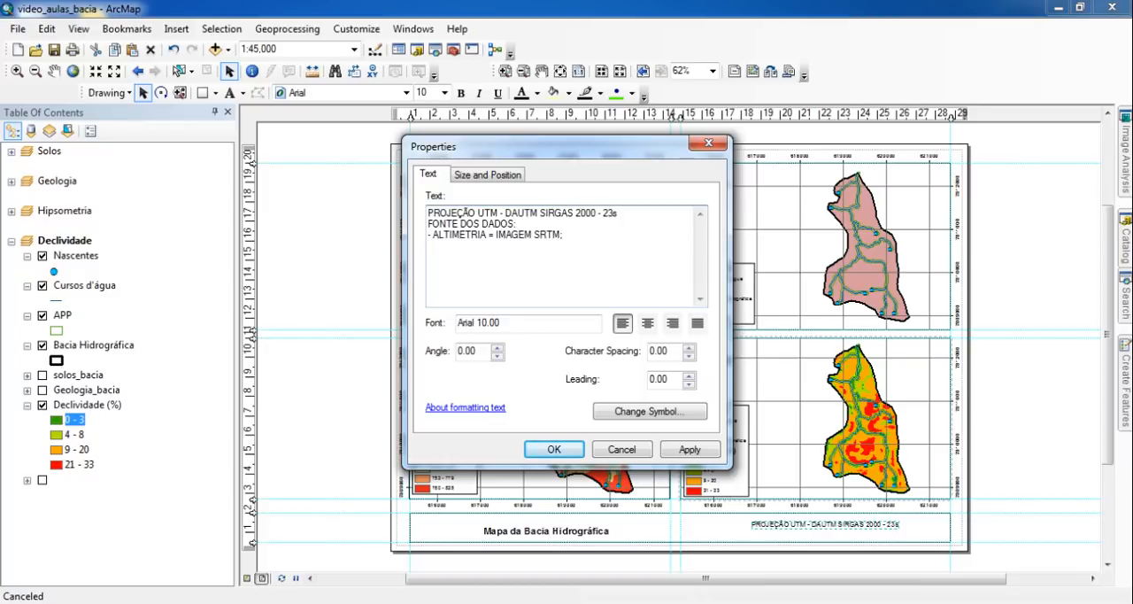
text(- DECLIVIDADE = IMAGE)
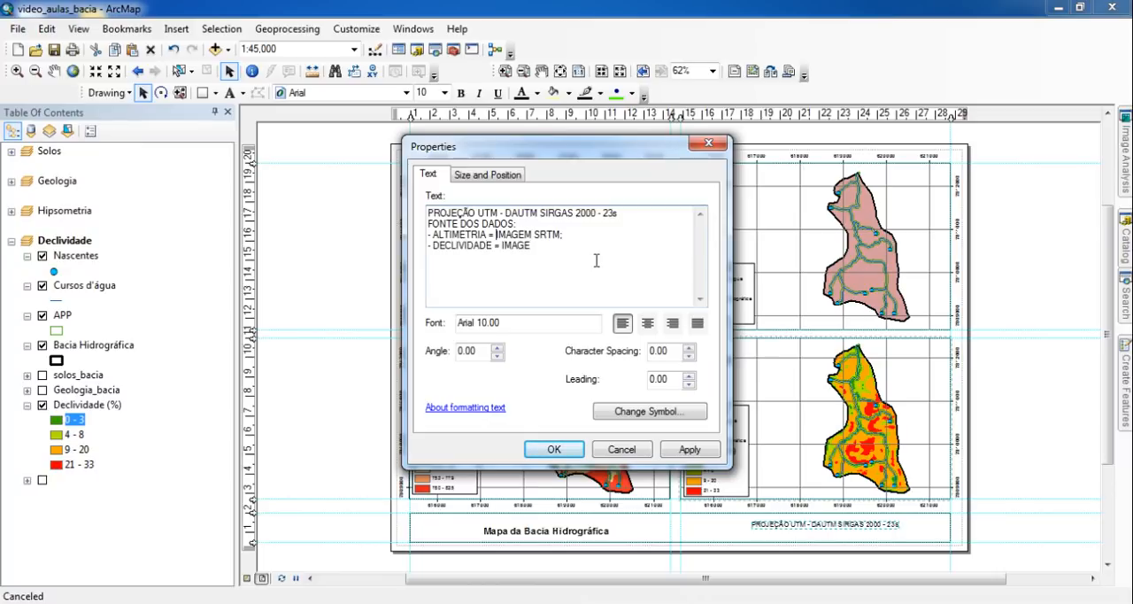
text(E DECLIVIDADE)
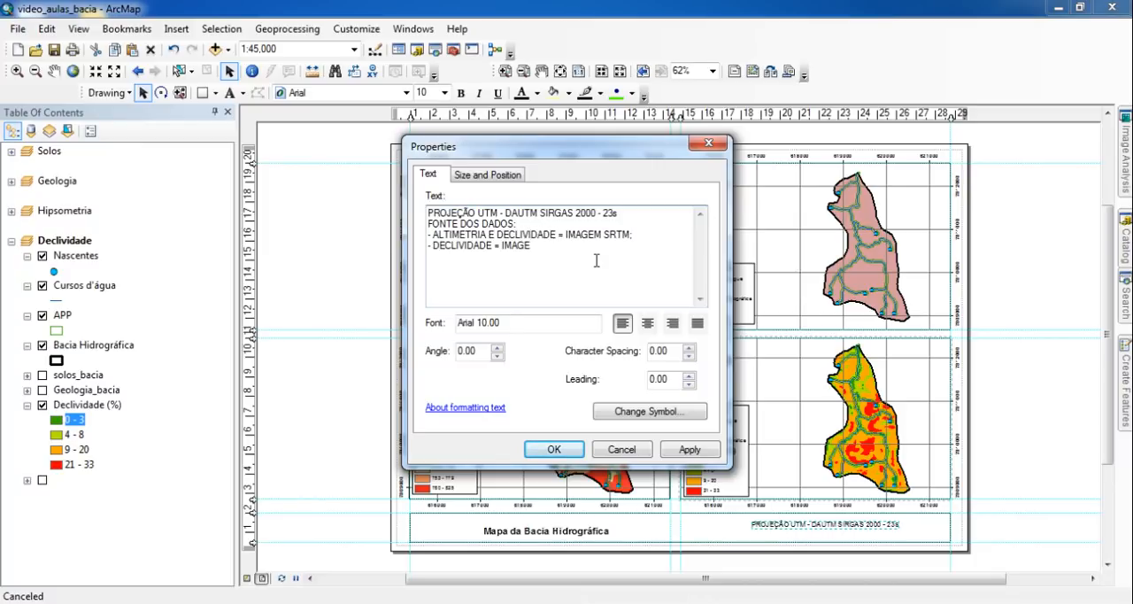
- Begin a "- DECLIVIDADE = IMAGE" line and change the altimetry line to "- ALTIMETRIA E DECLIVIDADE: IMAGEM SRTM;"
key(Delete)
key(Delete)
- Replace the unfinished "- DECLIVIDADE = IMAGE" line with "- SOLOS: GEOMINAS, 1990" and add the line "- GEOLOGIA: CPRM, 2000"
key(ctrl+shift+Left)
key(ctrl+shift+Left)
key(ctrl+shift+Left)
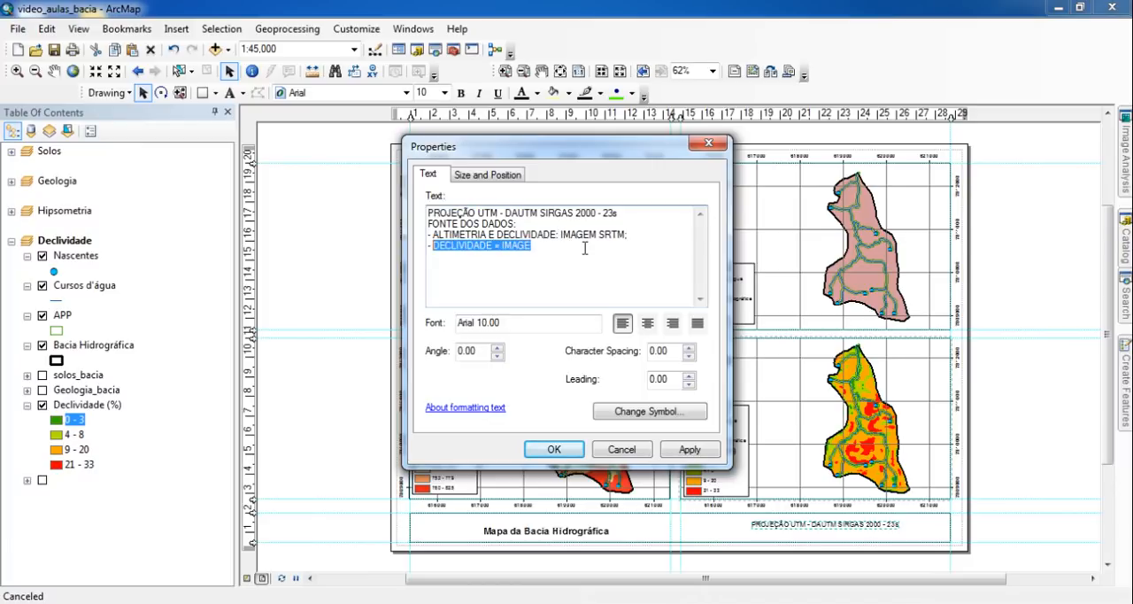
text(SOLOS)
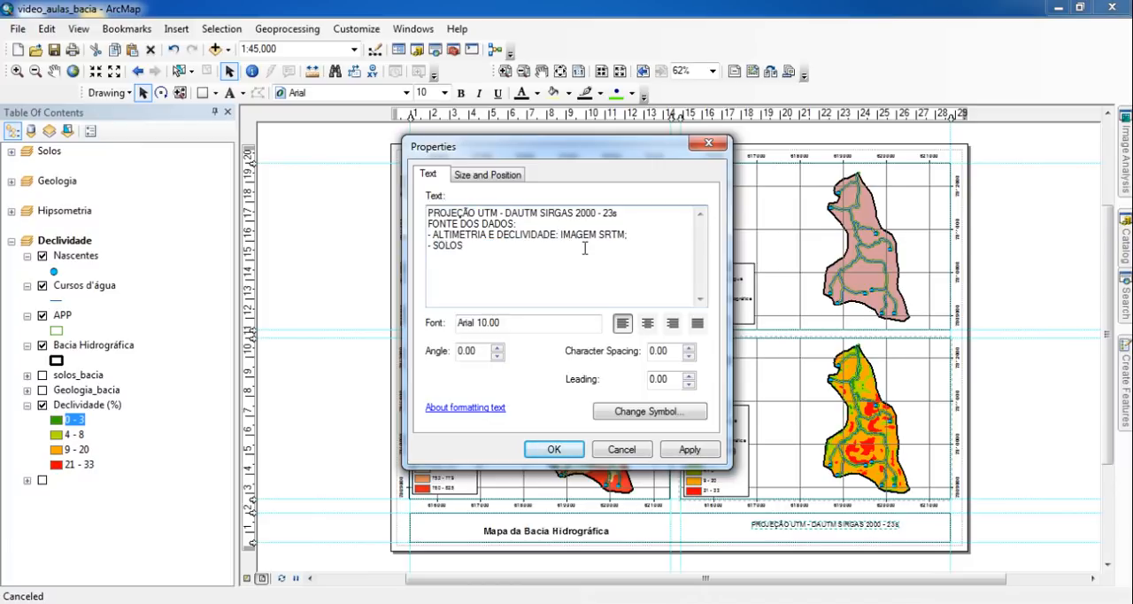
text(: GEO)
text(MINAS, 1990 - GEOL)
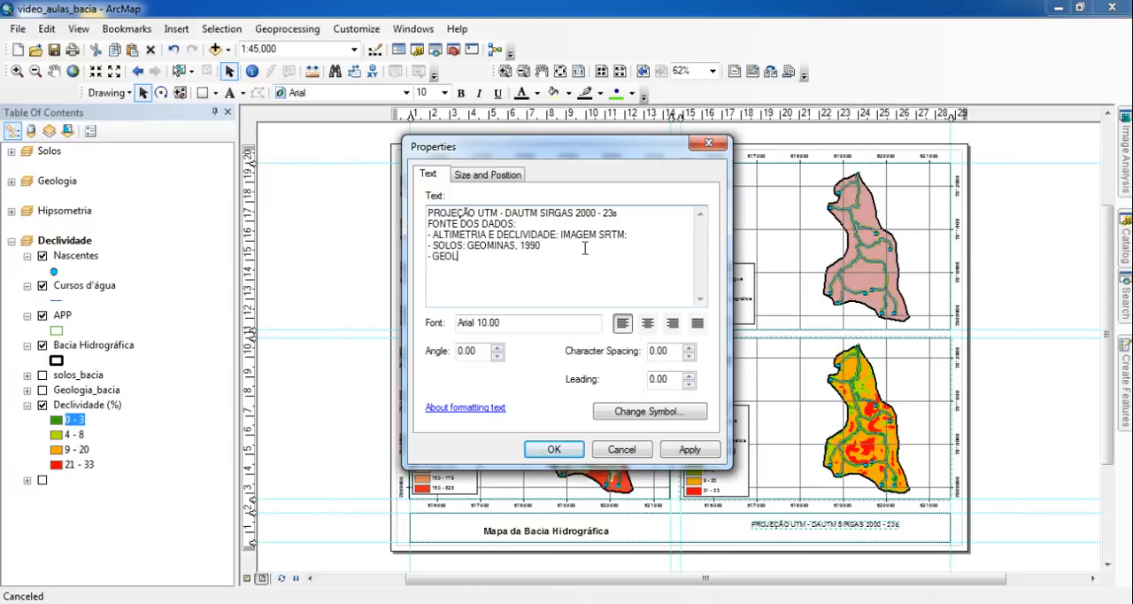
text(OGIA: CPRM, 2000 )
text(DATA)
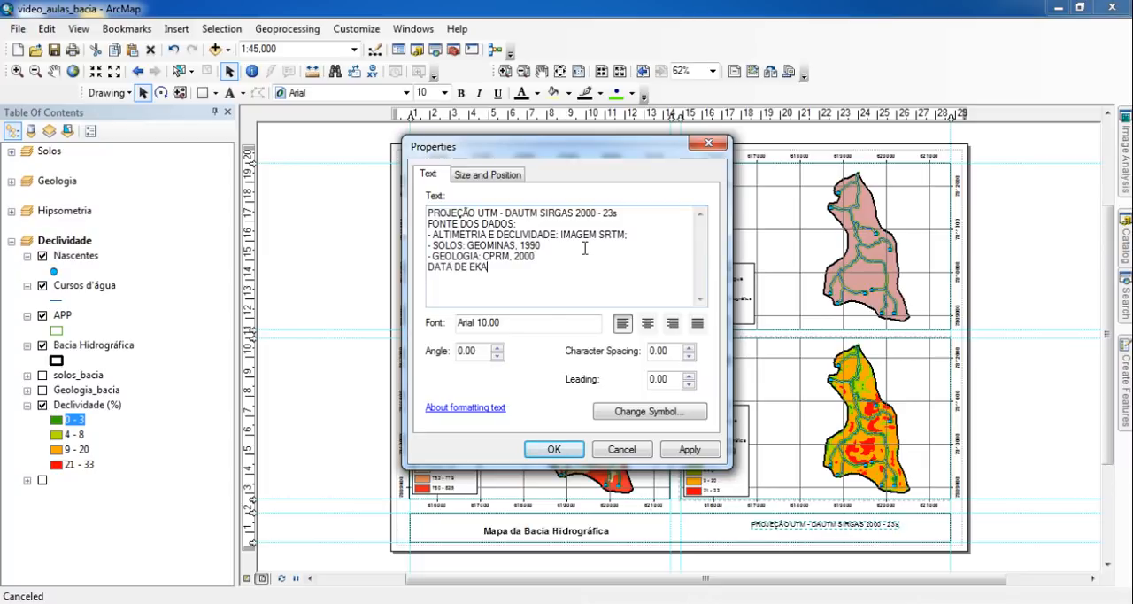
text( DE ELABORAÇÃO: abril)
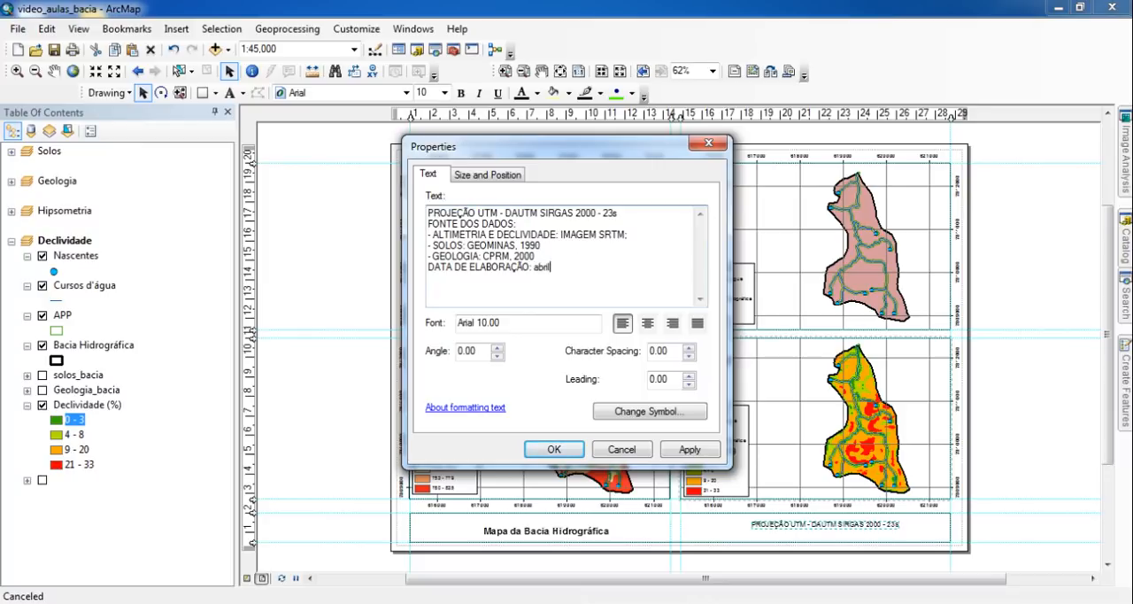
- Append the line "DATA DE ELABORAÇÃO: abril/2016" and an "AUTOR:" line with the author's full name
text(/2016 A)
text(UTOR)
text(: Danilo)
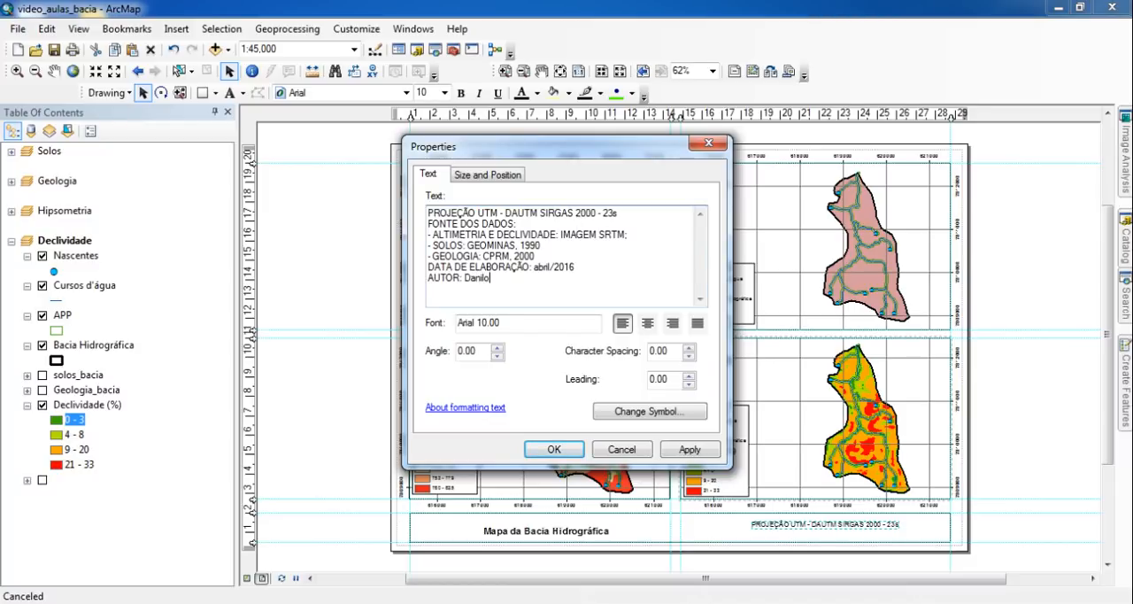
text( Msa)
- Set the font size of the projection and data-source text to 8 and apply it
click(661, 412)
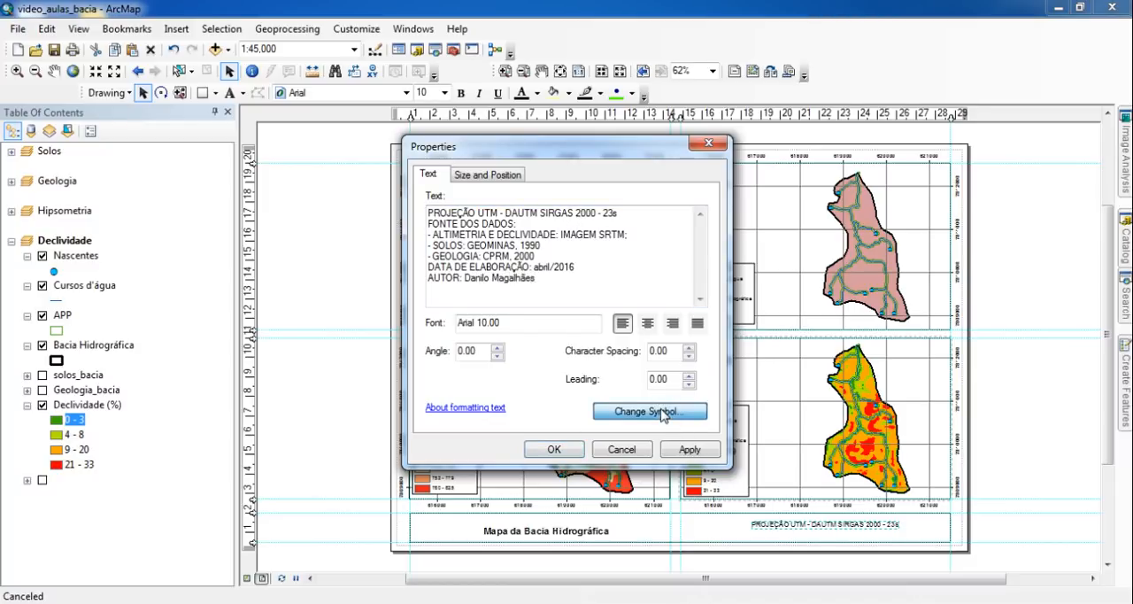
double_click(695, 299)
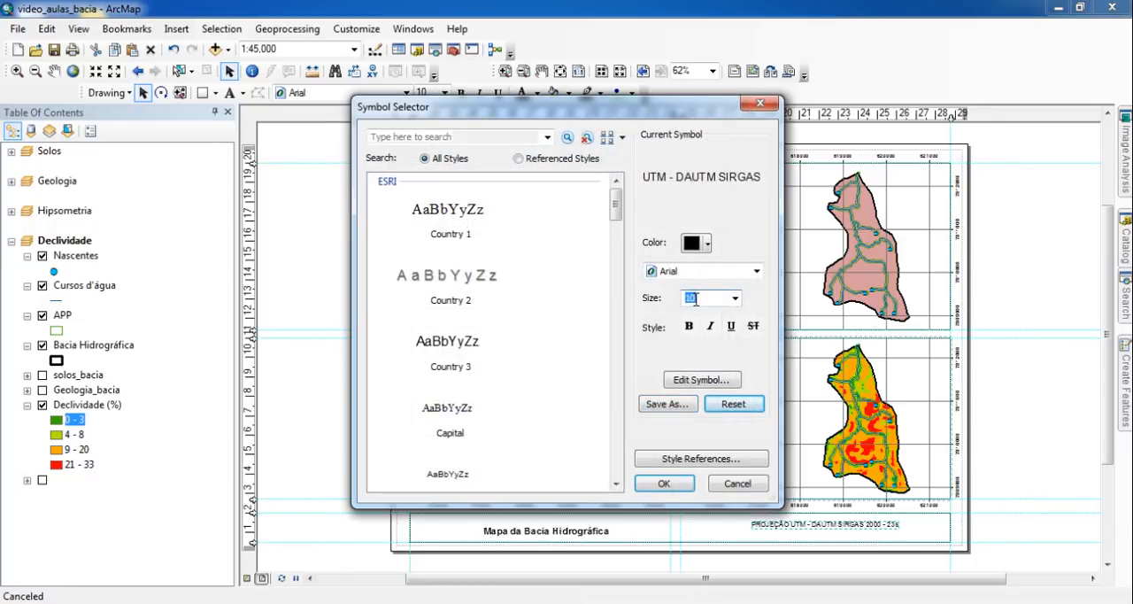
text(8)
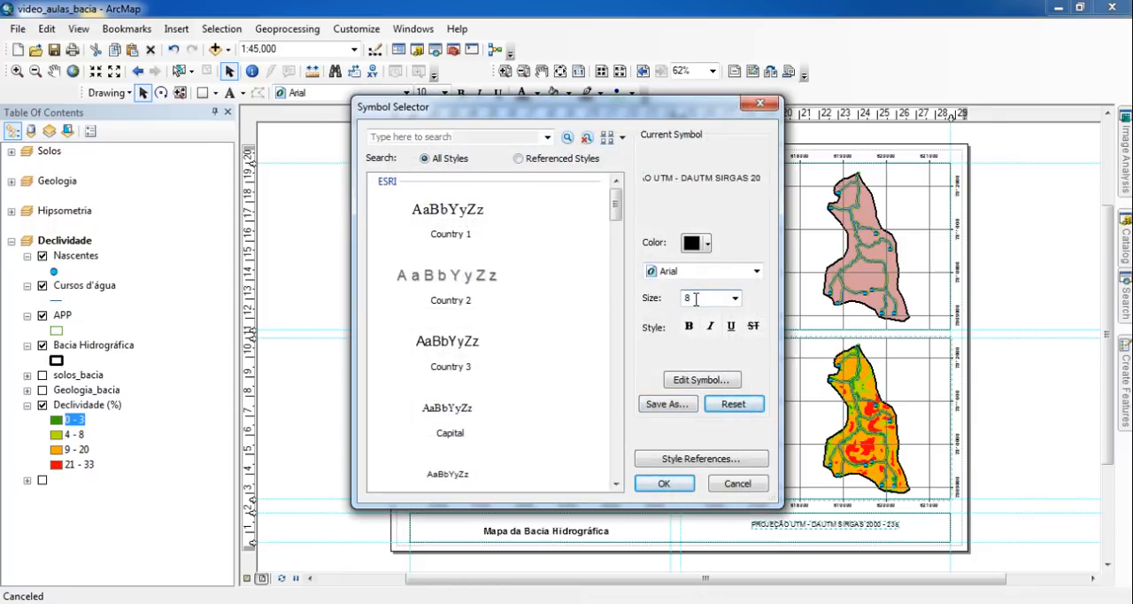
click(659, 483)
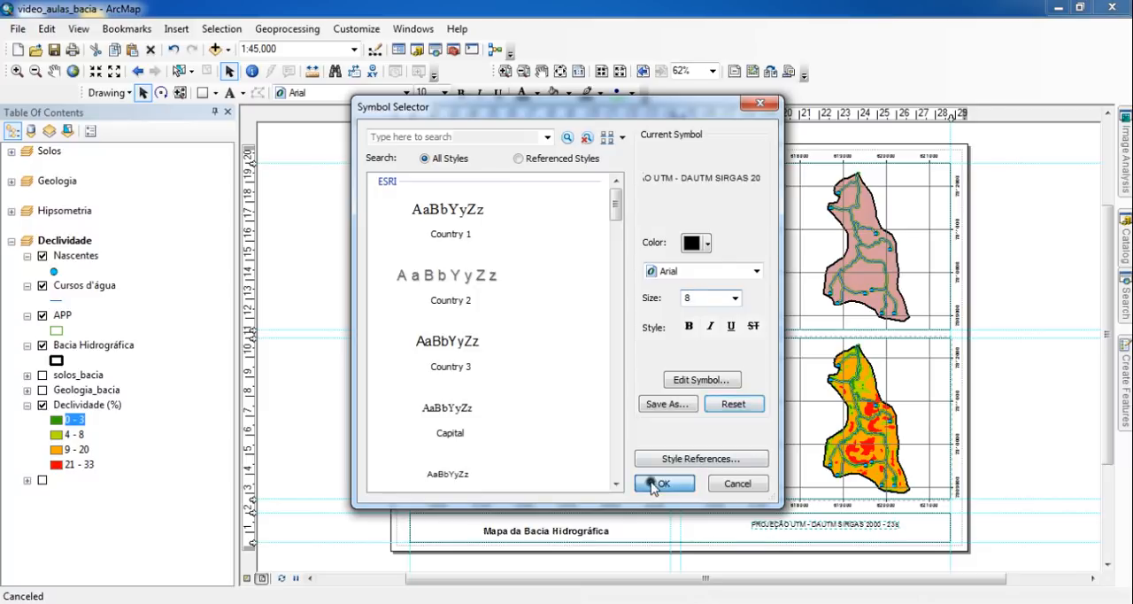
click(689, 449)
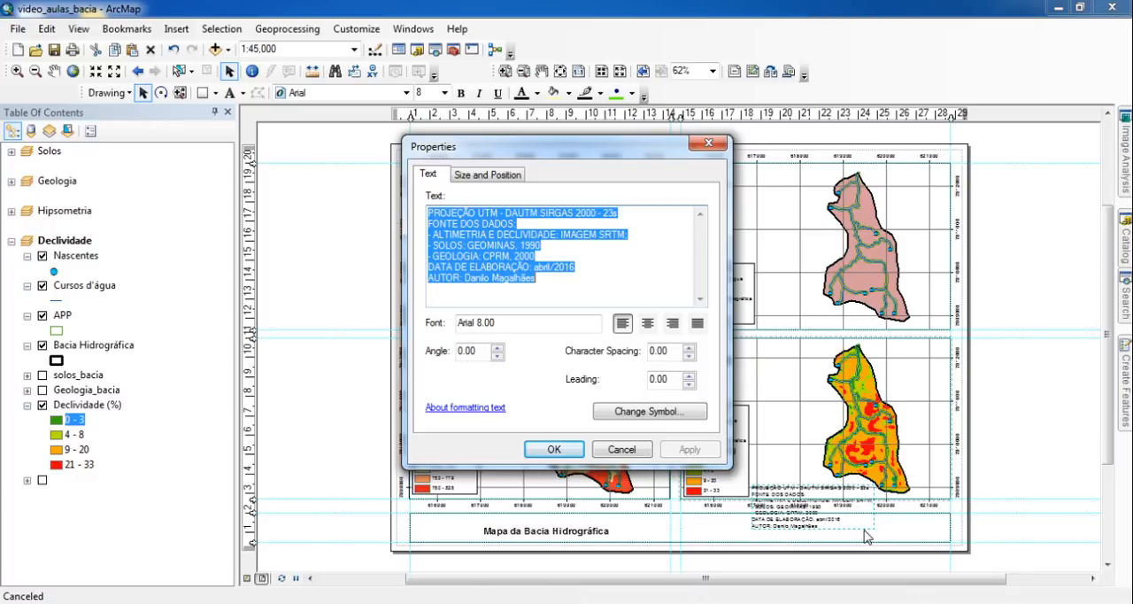
- Center-align the projection and data-source text and set its font size to 7
click(649, 324)
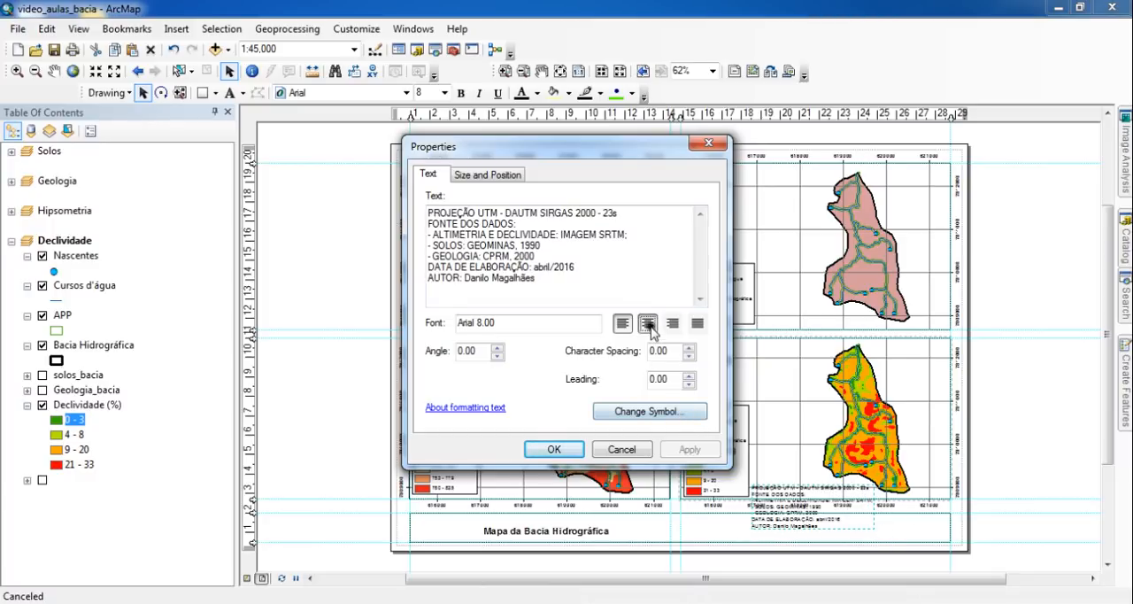
click(689, 450)
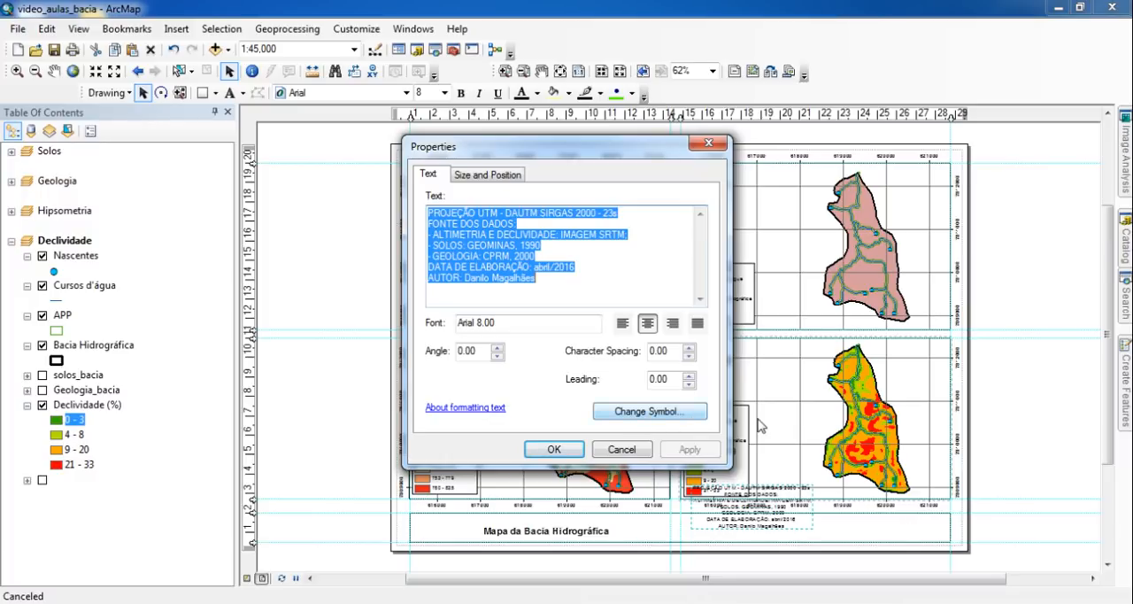
click(651, 423)
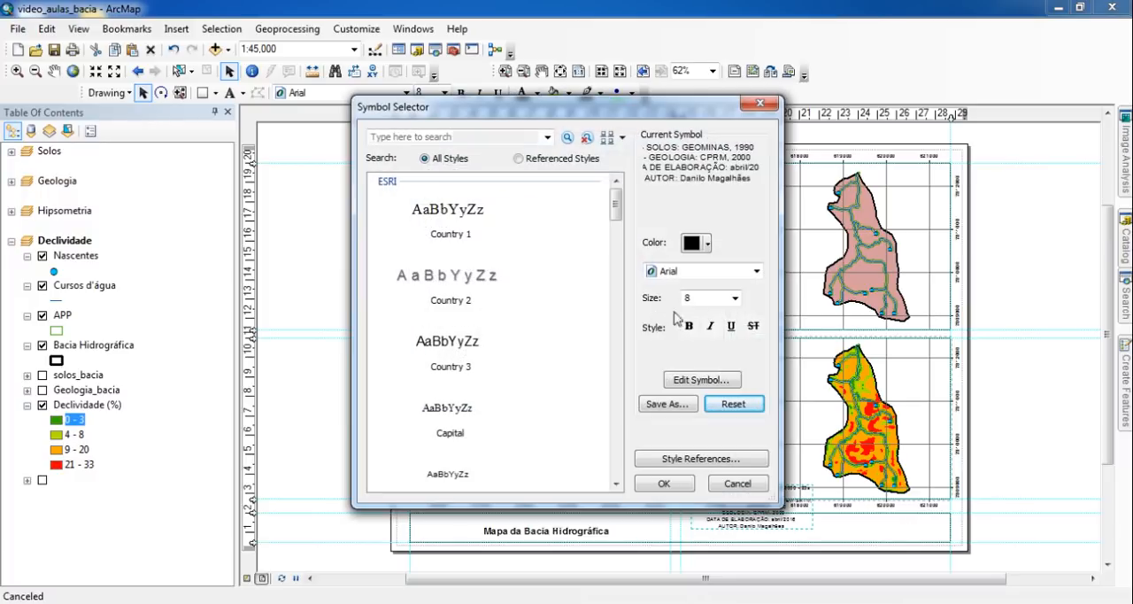
click(734, 302)
text(7)
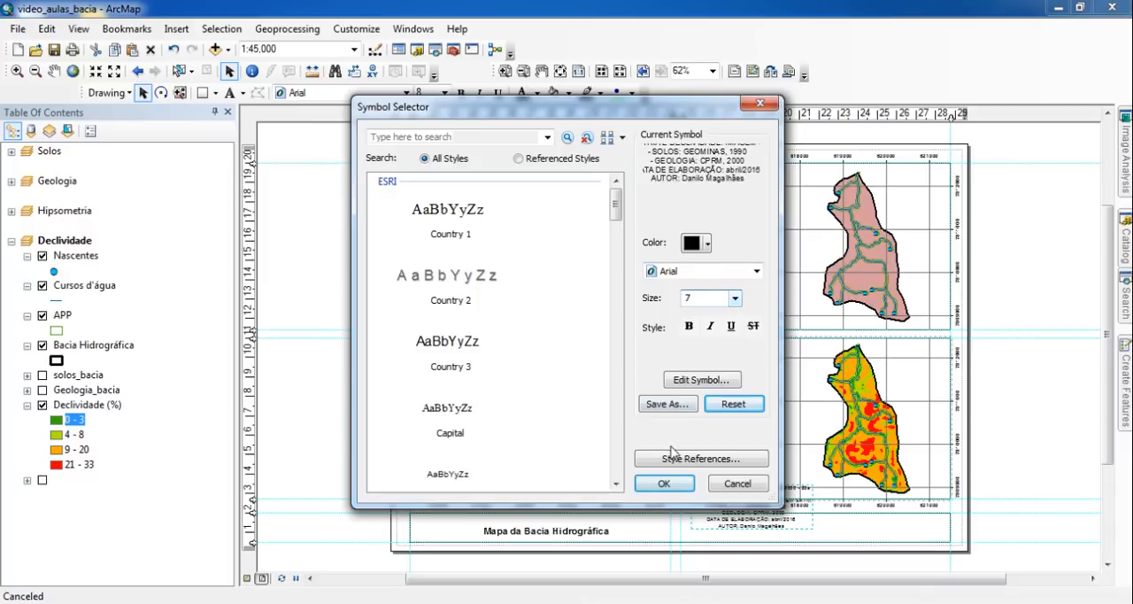
click(671, 488)
click(556, 451)
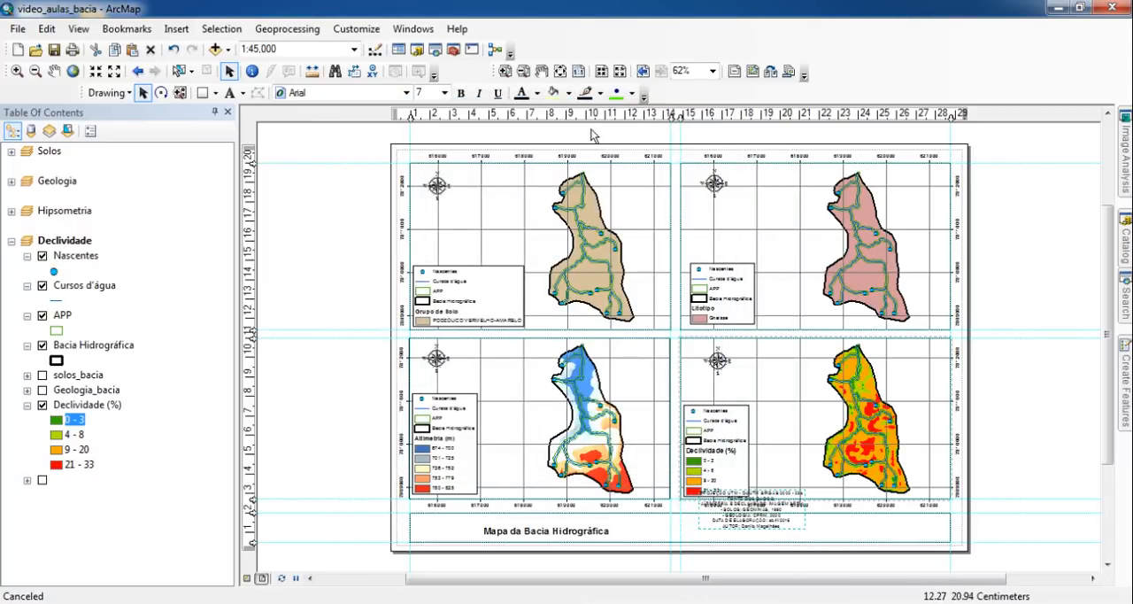
- Move the projection and data-source text down into the right half of the information box, below the slope map
scroll(1010, 387, down, 3)
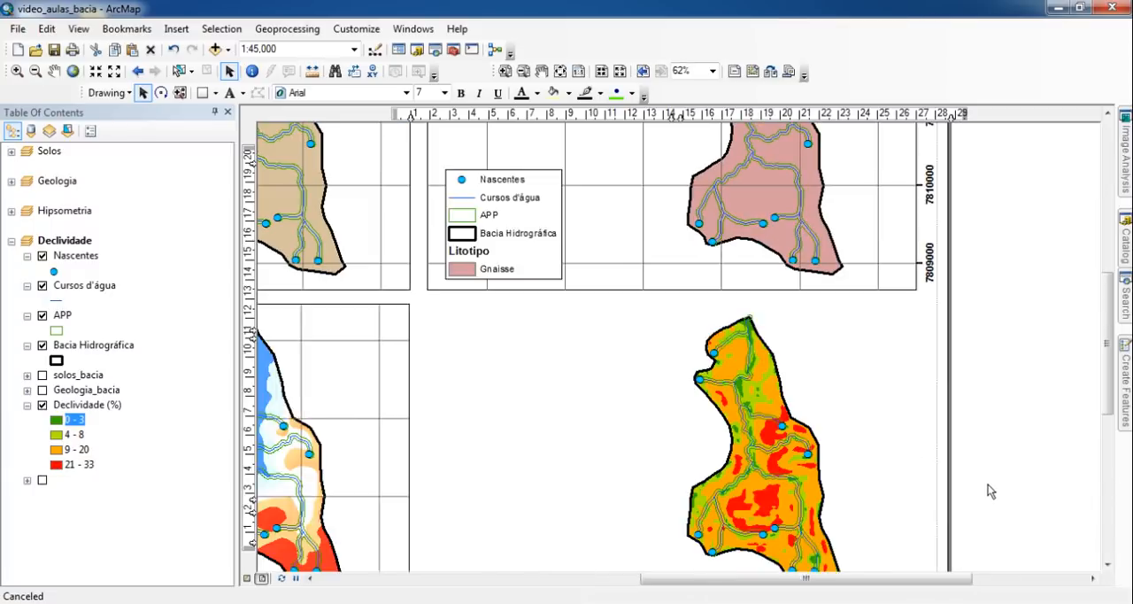
drag(989, 509, 980, 259)
drag(682, 458, 731, 350)
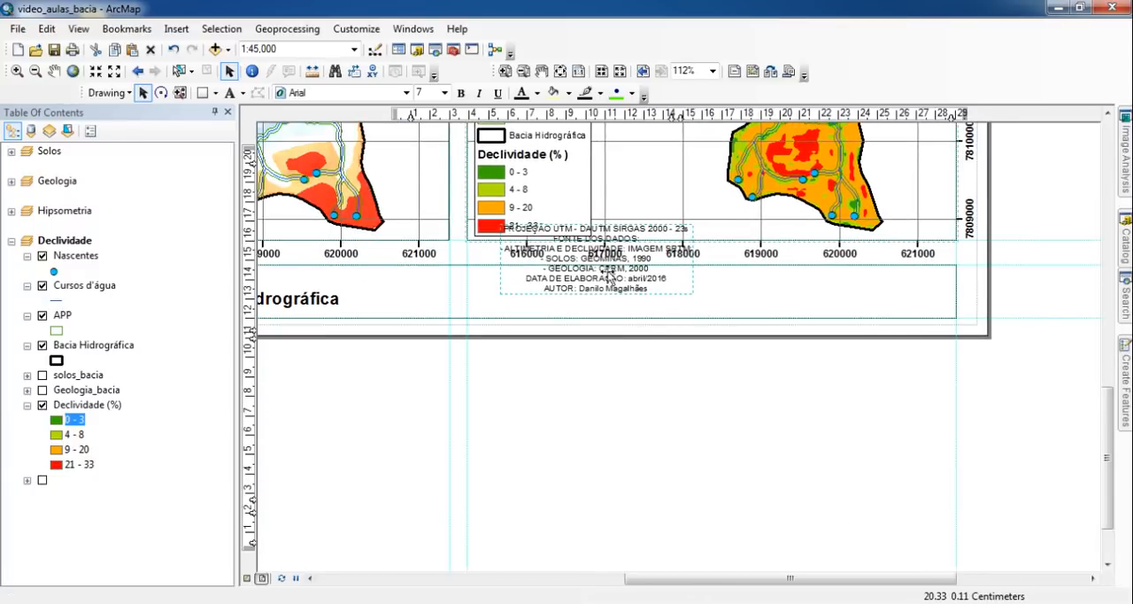
drag(602, 266, 673, 321)
click(621, 387)
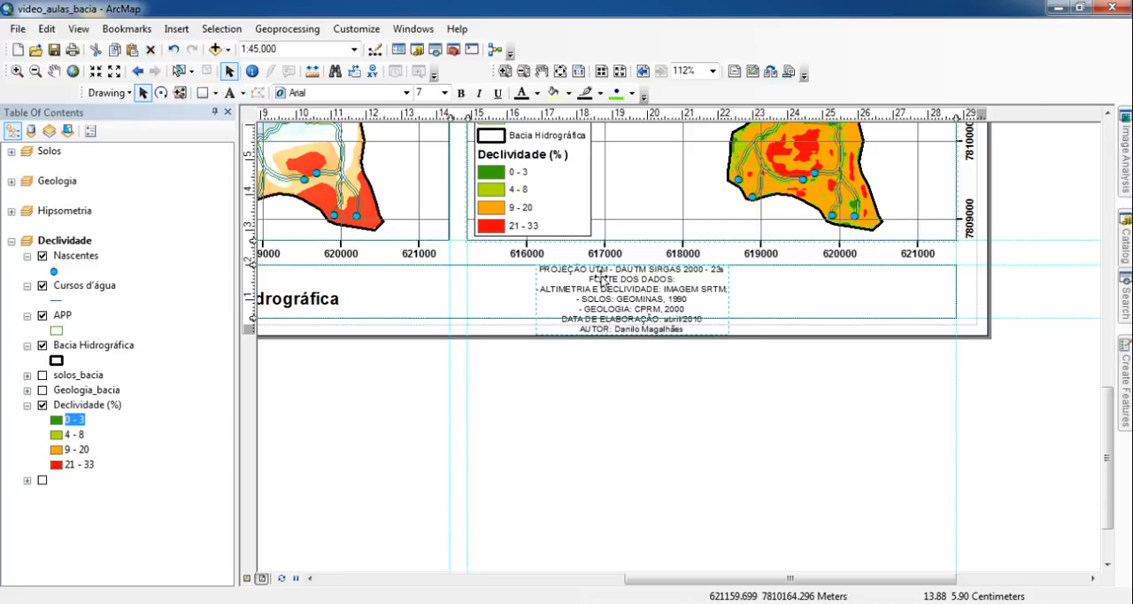
- Cut the lines from "FONTE DOS DADOS:" through "- GEOLOGIA: CPRM, 2000" out of the text and center the remainder vertically in the information box
click(229, 92)
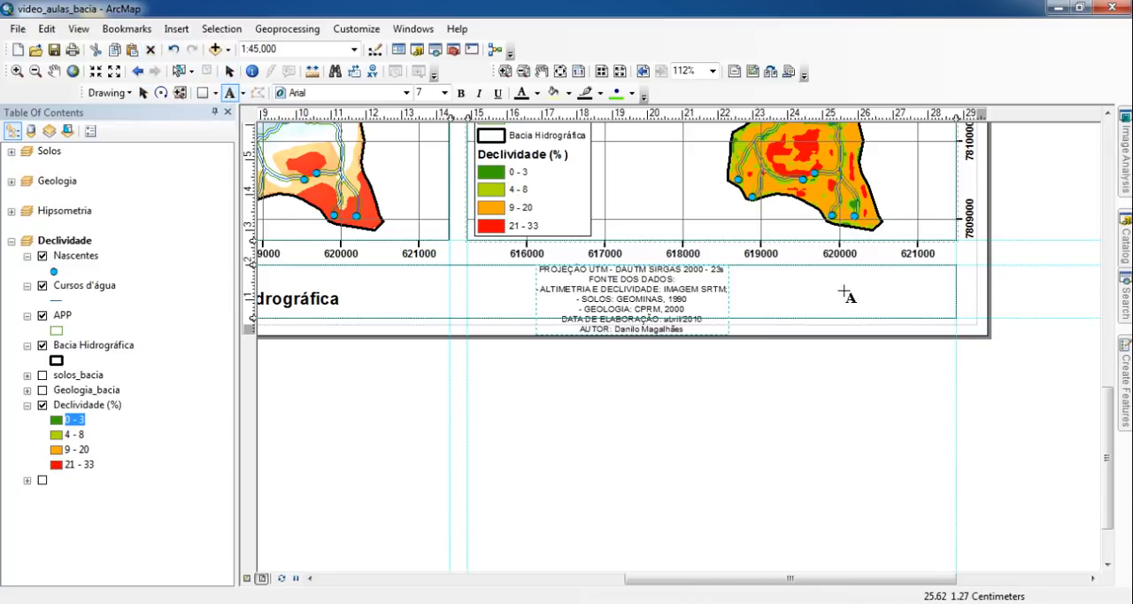
click(229, 71)
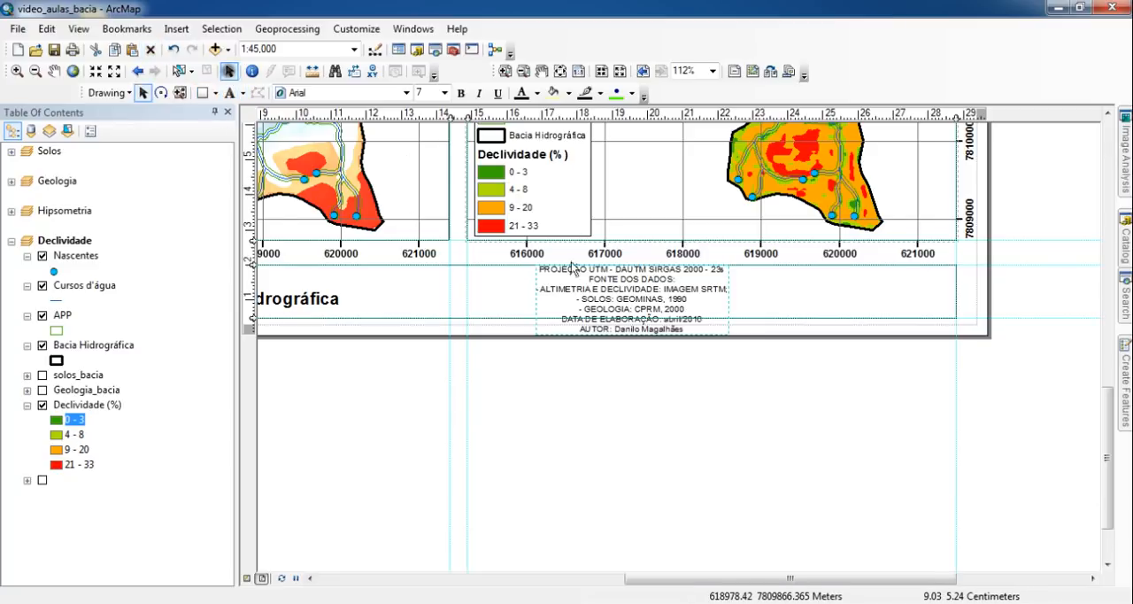
double_click(636, 294)
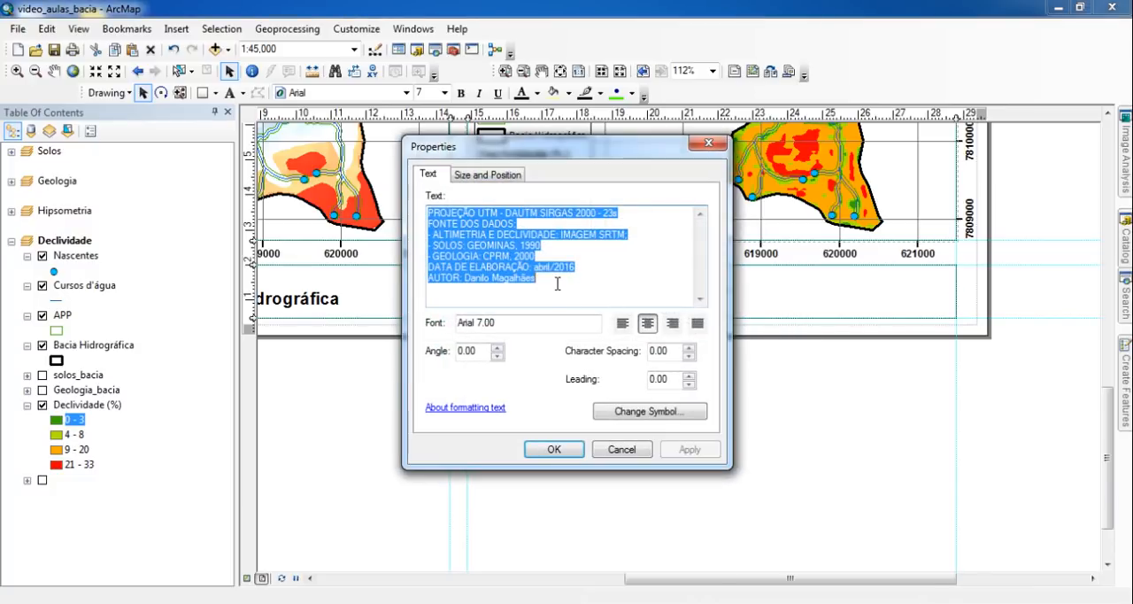
drag(558, 283, 404, 237)
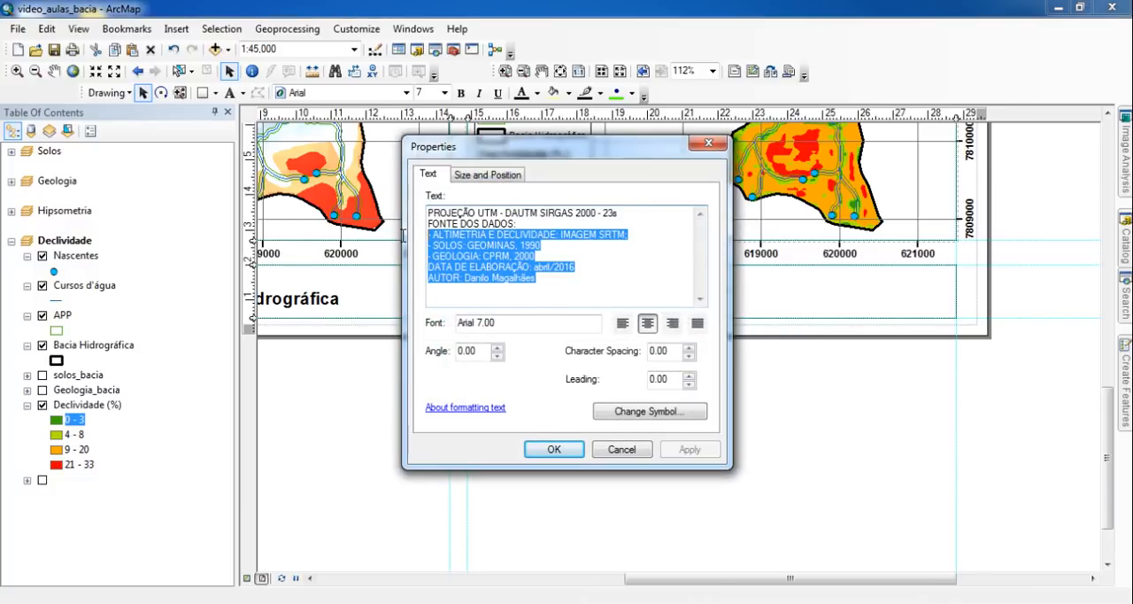
click(597, 282)
drag(551, 256, 399, 223)
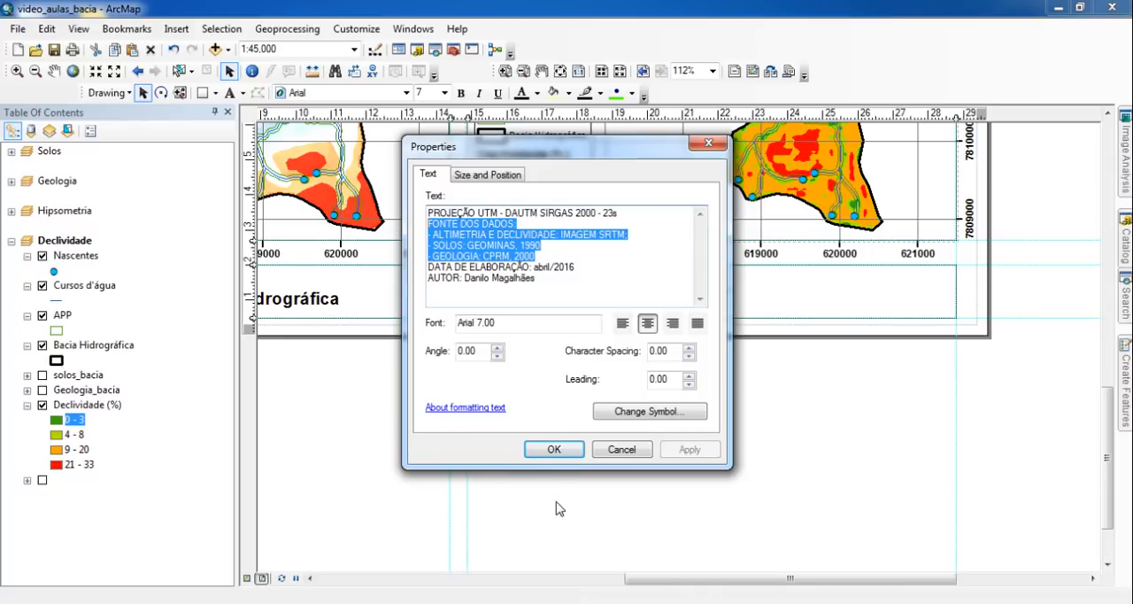
key(Delete)
key(Delete)
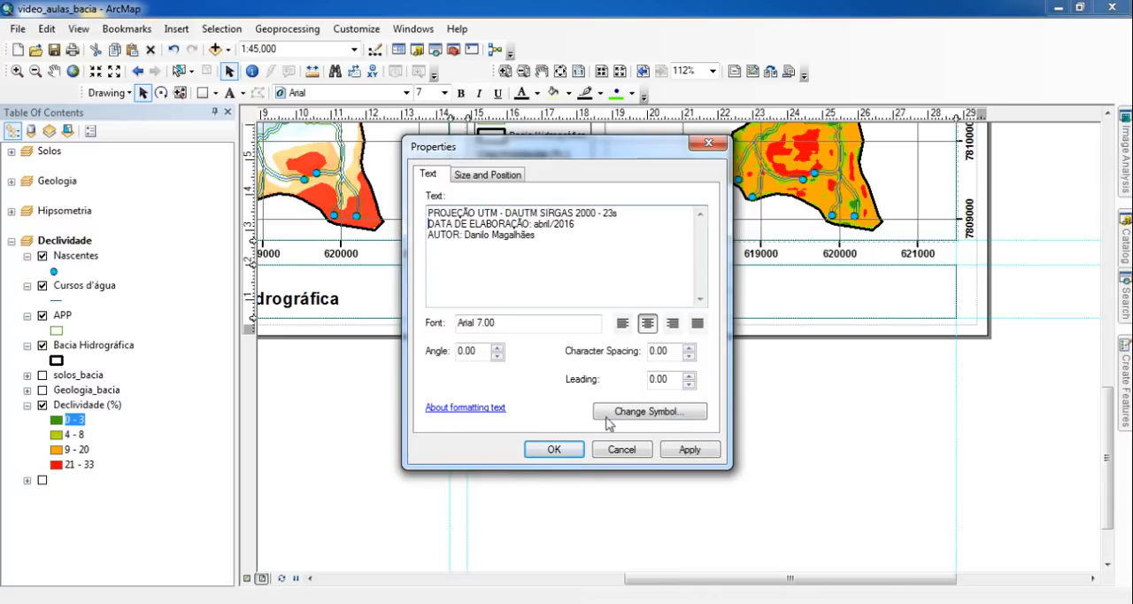
click(560, 450)
drag(631, 328, 630, 310)
key(Up)
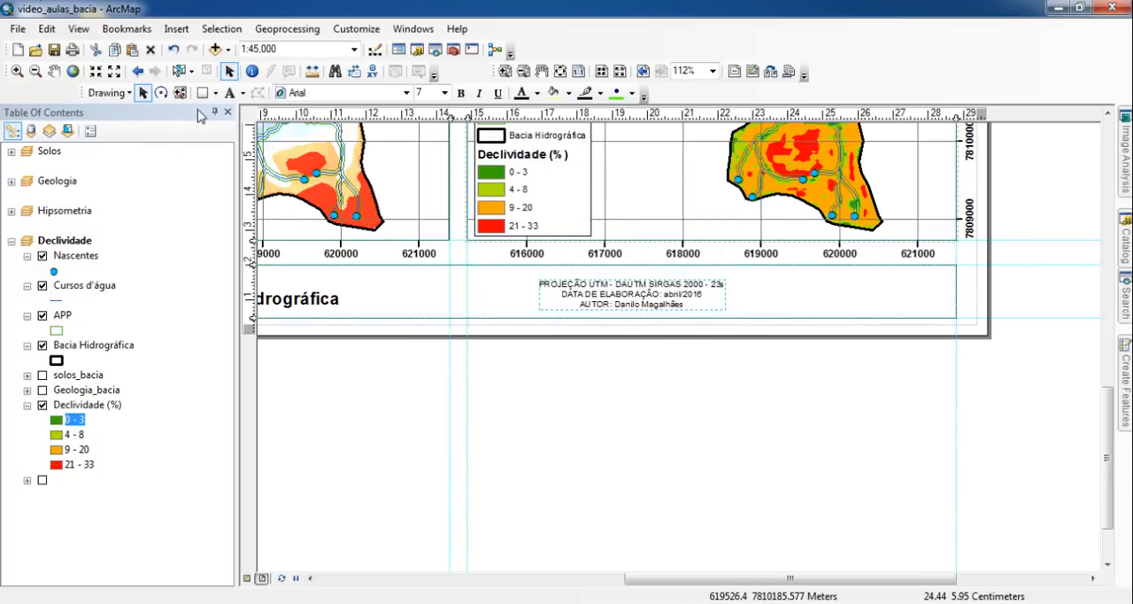
- Paste the cut data-source lines as a new text element to the right of the projection text
click(229, 92)
click(796, 295)
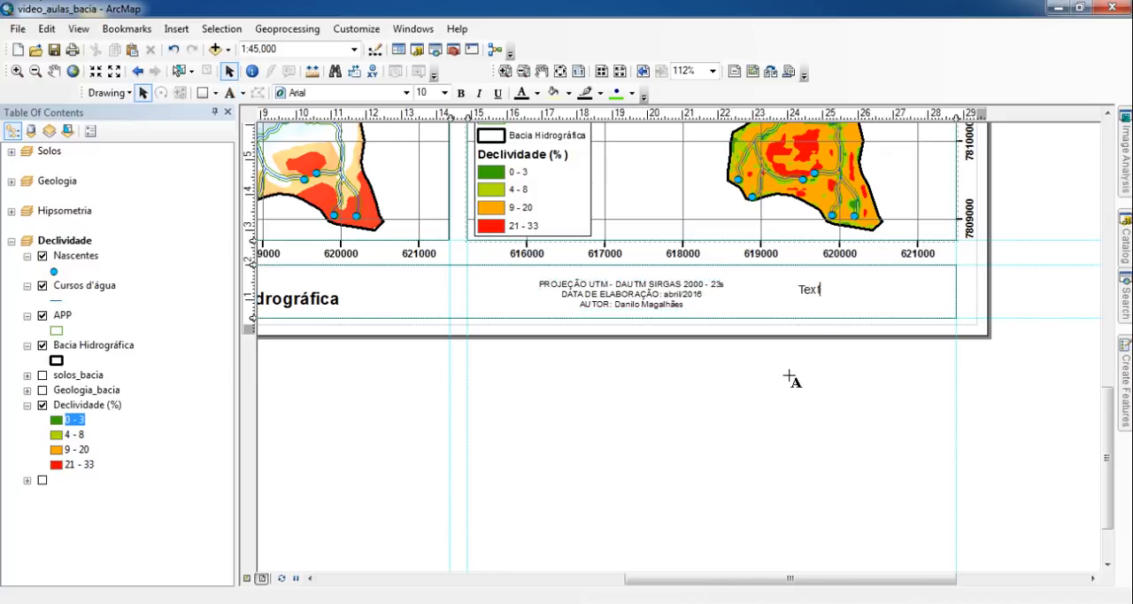
text(FONTE DOS DADOS: - ALTIMETRIA E DECLIVIDADE: IMAGEM SRTM; - SOLOS: GEOMINAS, 1990 - GEOLOGIA: CPRM, 2000)
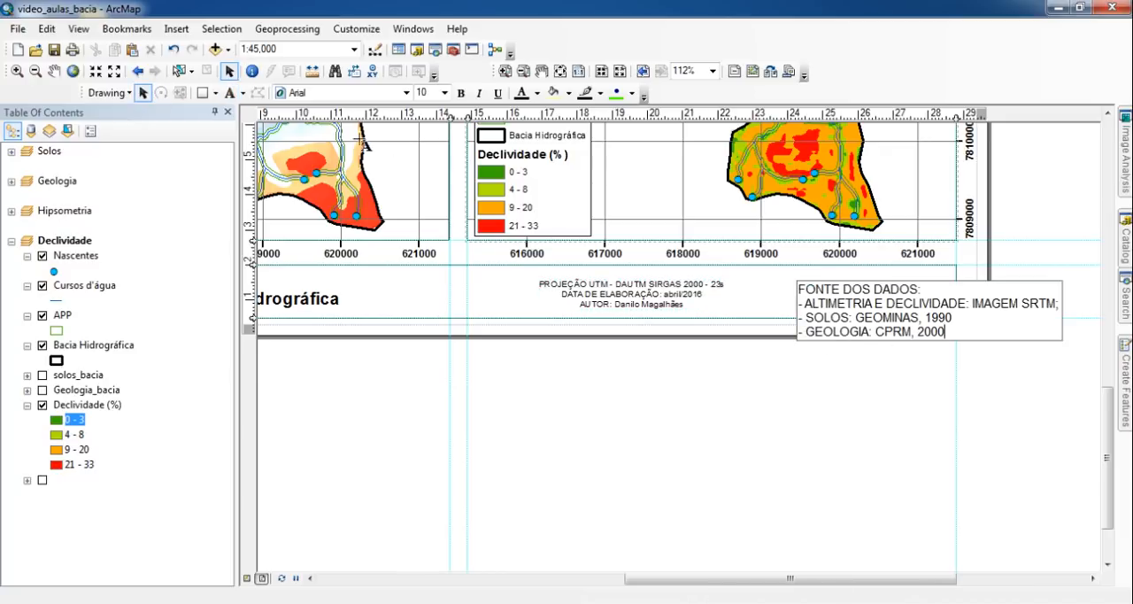
click(232, 73)
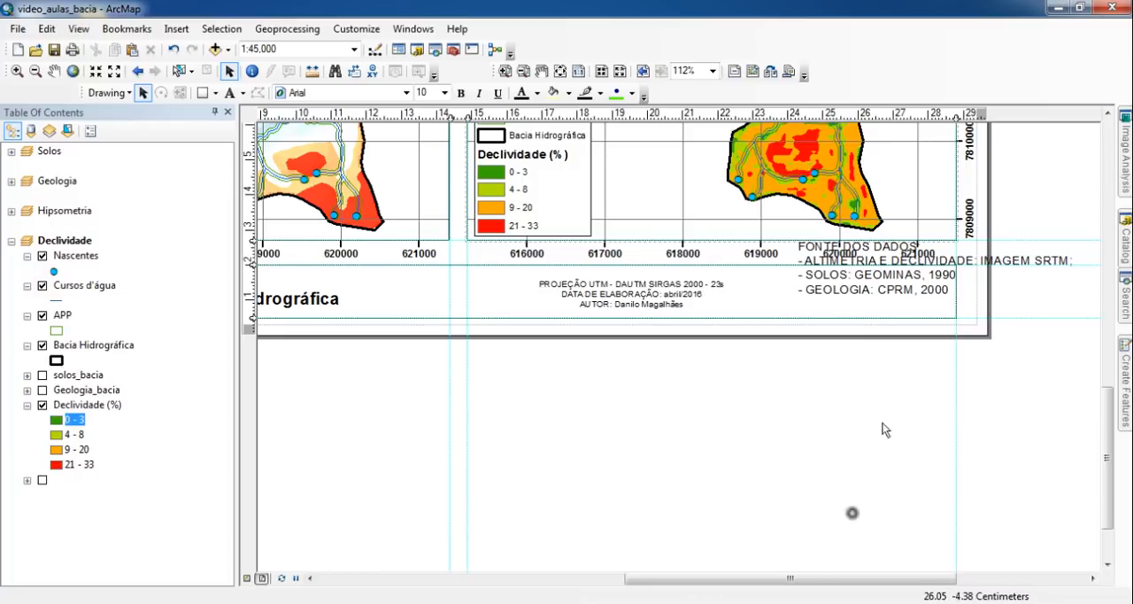
- Set the new data-source text to size 7 and center-align its lines
double_click(853, 302)
click(653, 412)
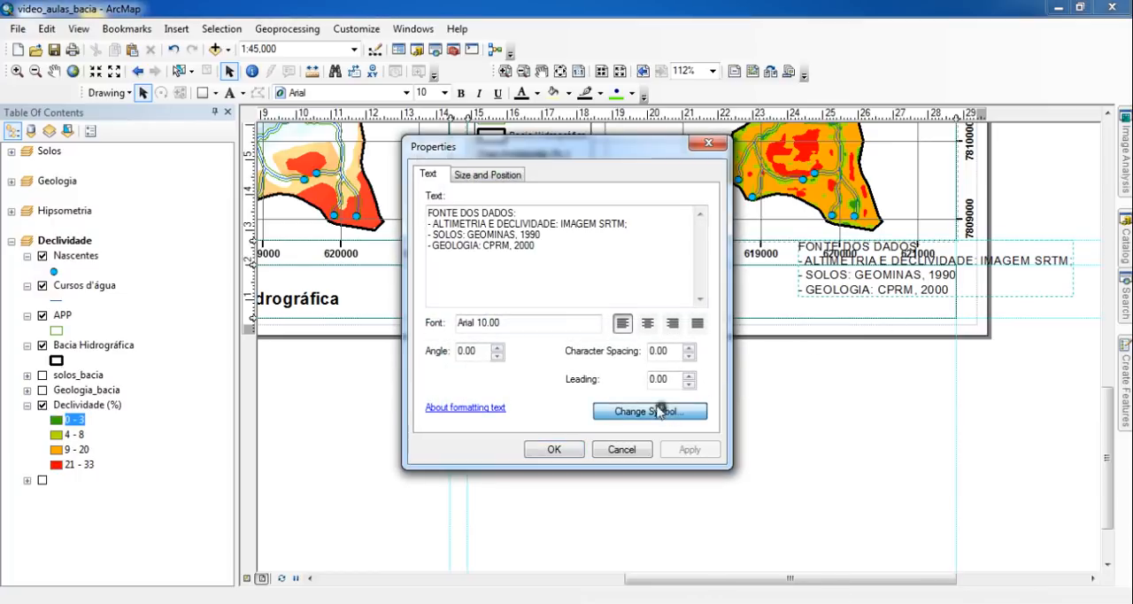
double_click(719, 298)
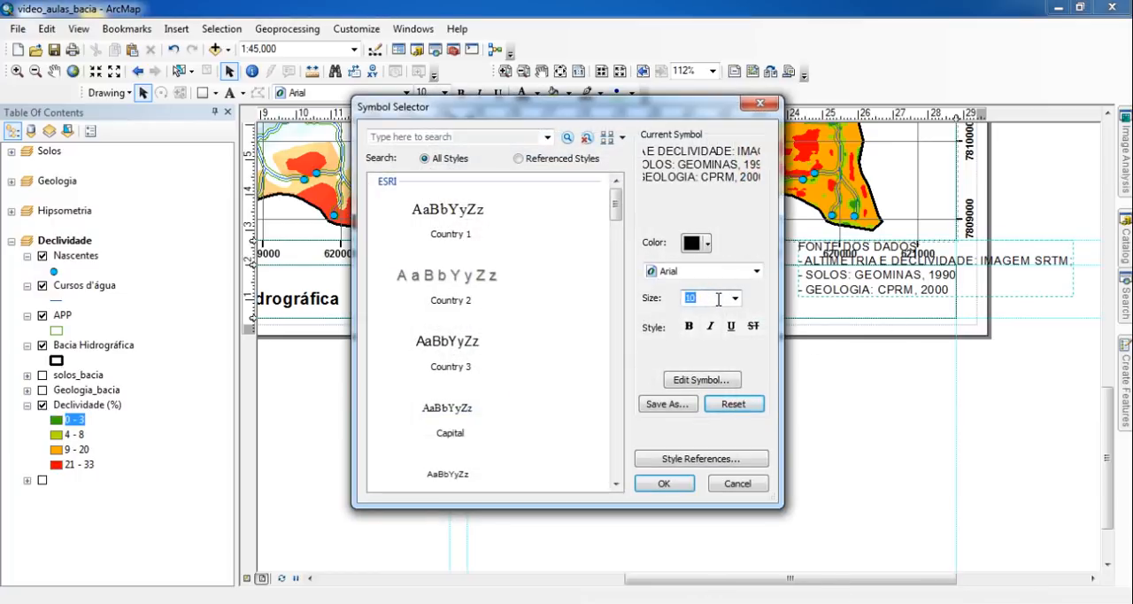
text(7)
click(664, 483)
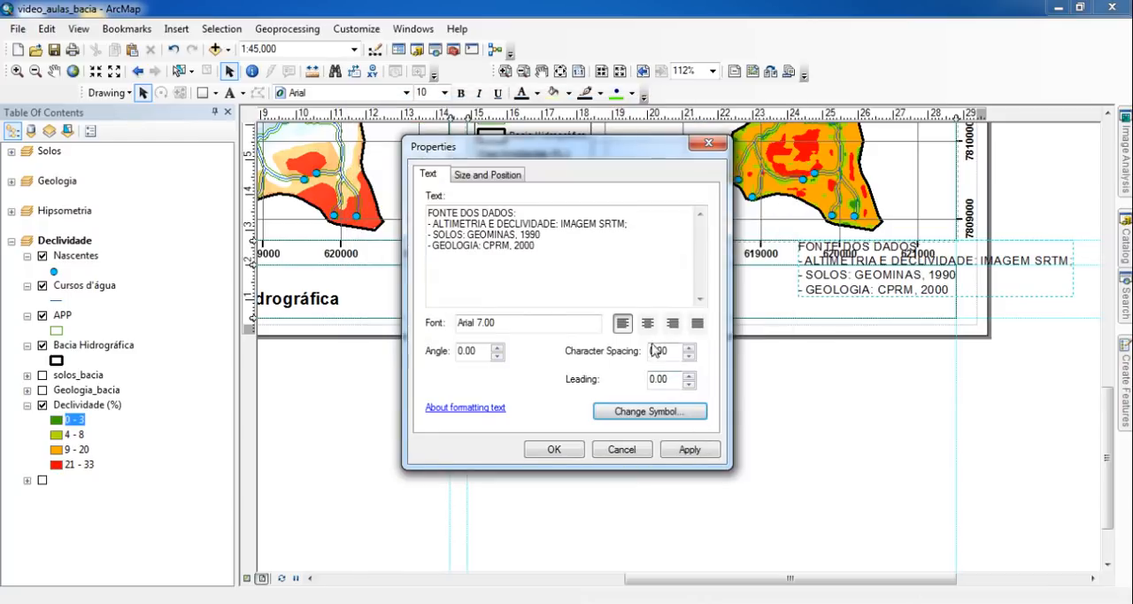
click(647, 323)
click(555, 448)
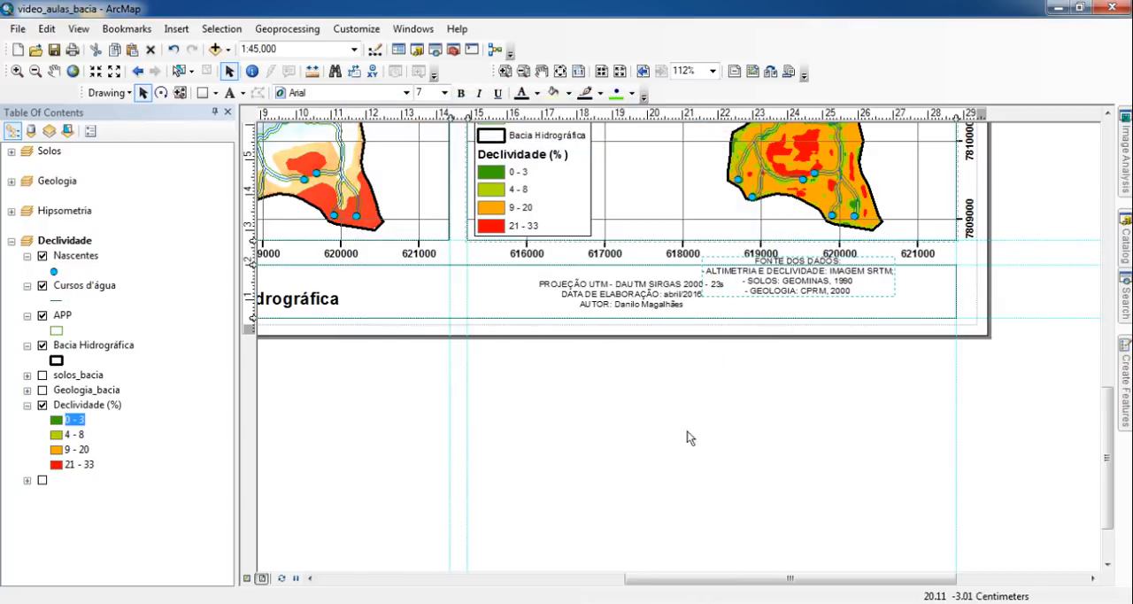
- Move the data-source text to the right end of the information box and align it with the projection text by vertical center
drag(819, 304, 880, 303)
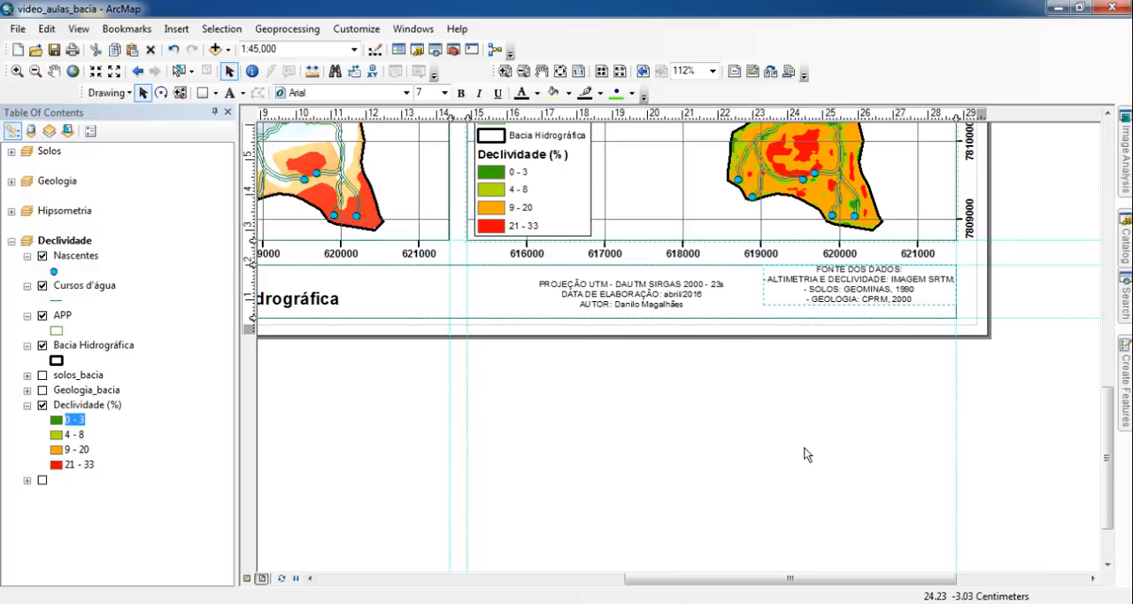
click(646, 306)
shift+click(885, 300)
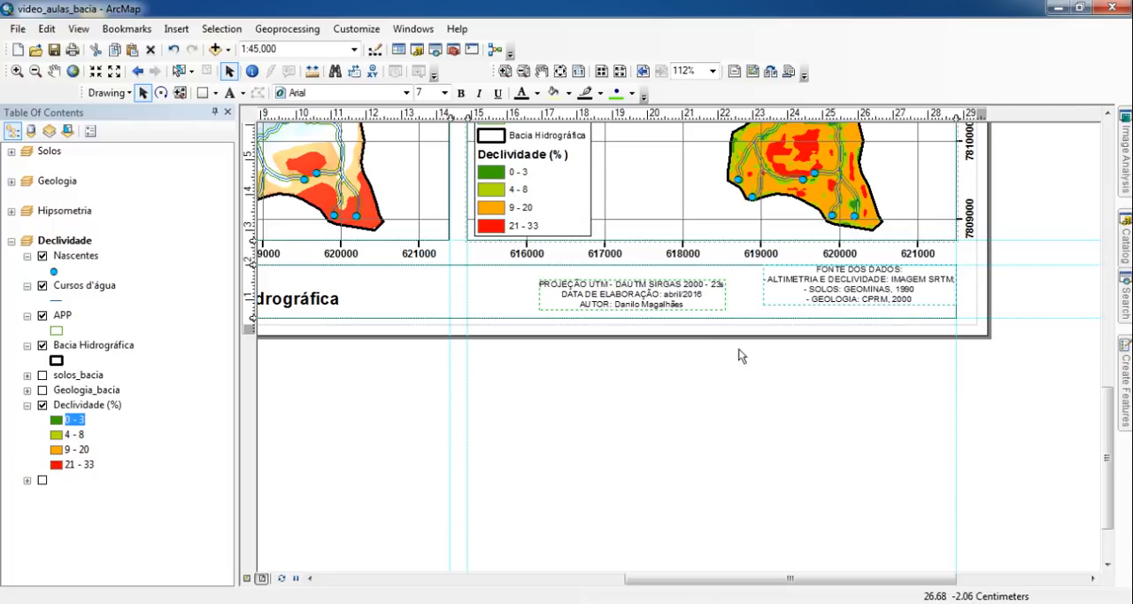
right_click(847, 293)
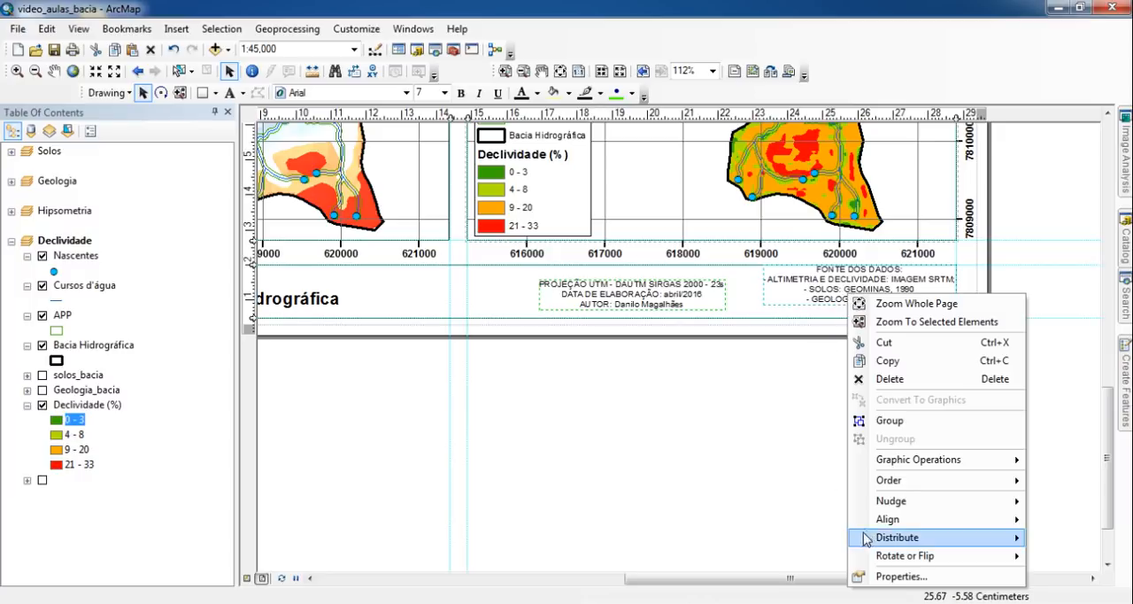
mouse_move(882, 522)
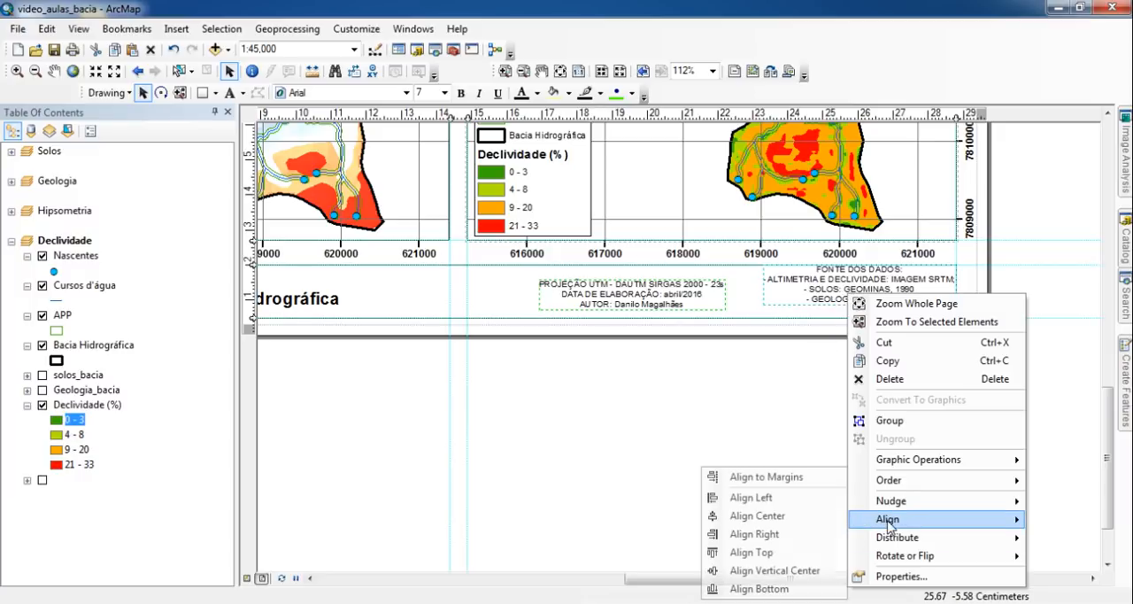
click(780, 572)
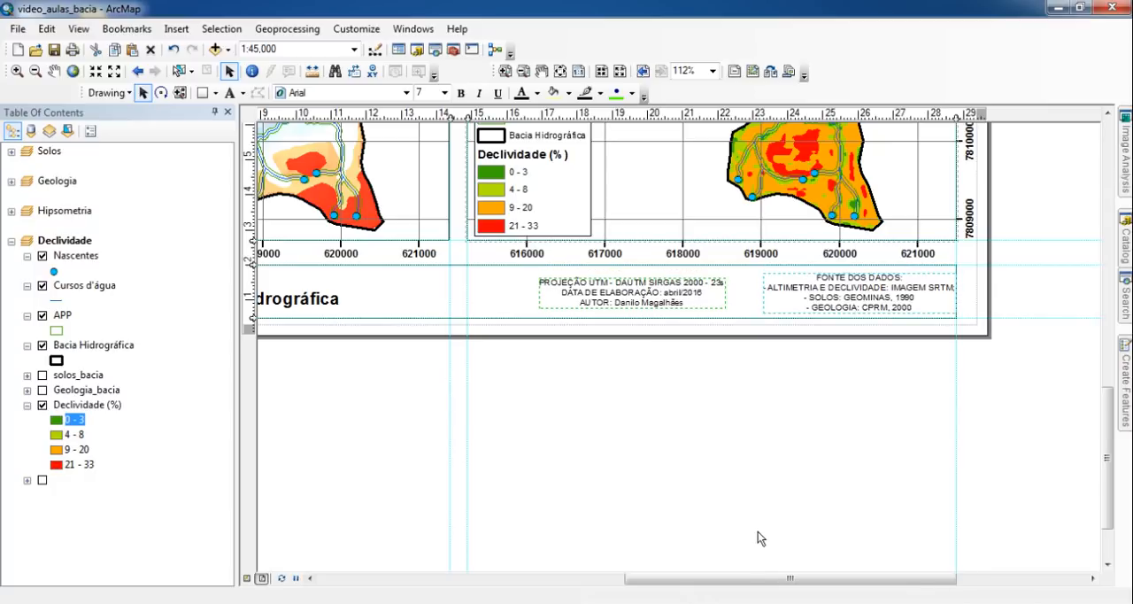
- Nudge the projection and data-source texts together slightly left, away from the information box's right border
scroll(843, 410, up, 3)
scroll(843, 410, up, 1)
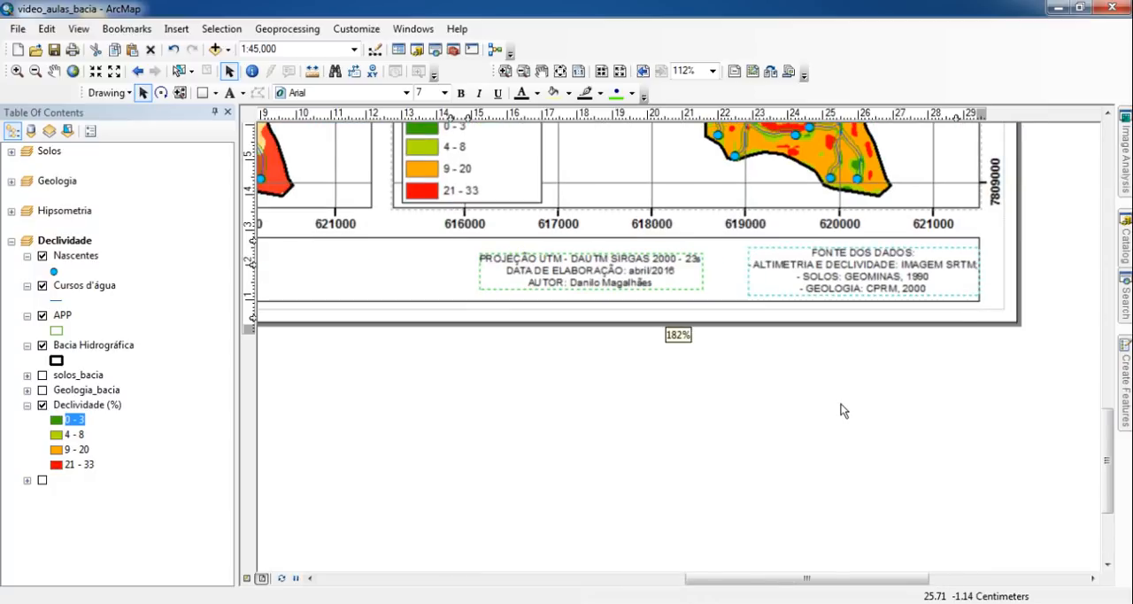
scroll(846, 410, up, 2)
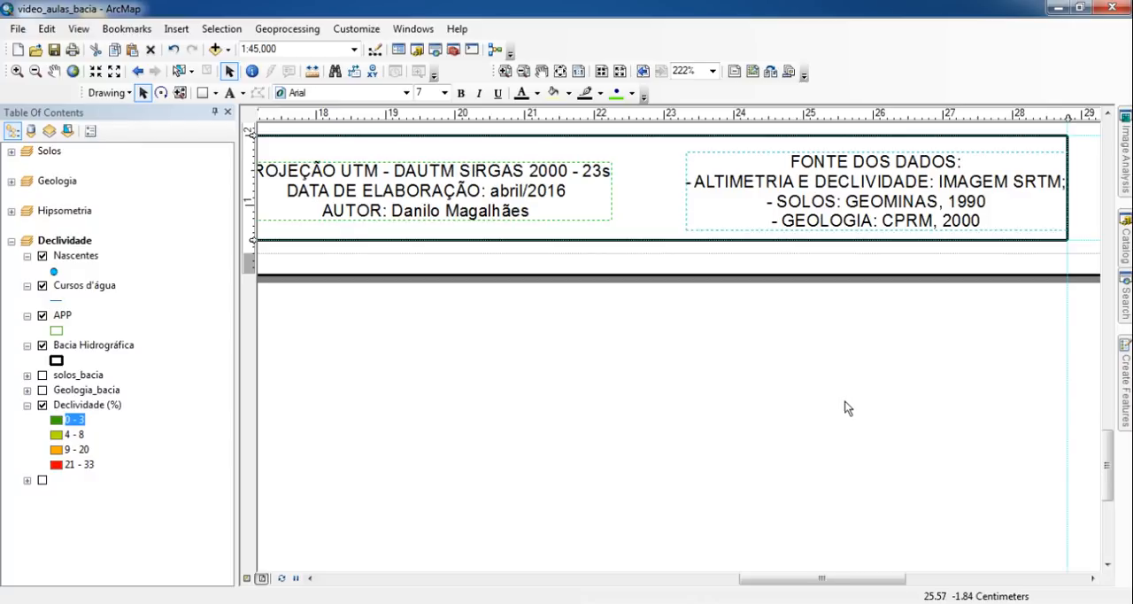
drag(844, 408, 890, 439)
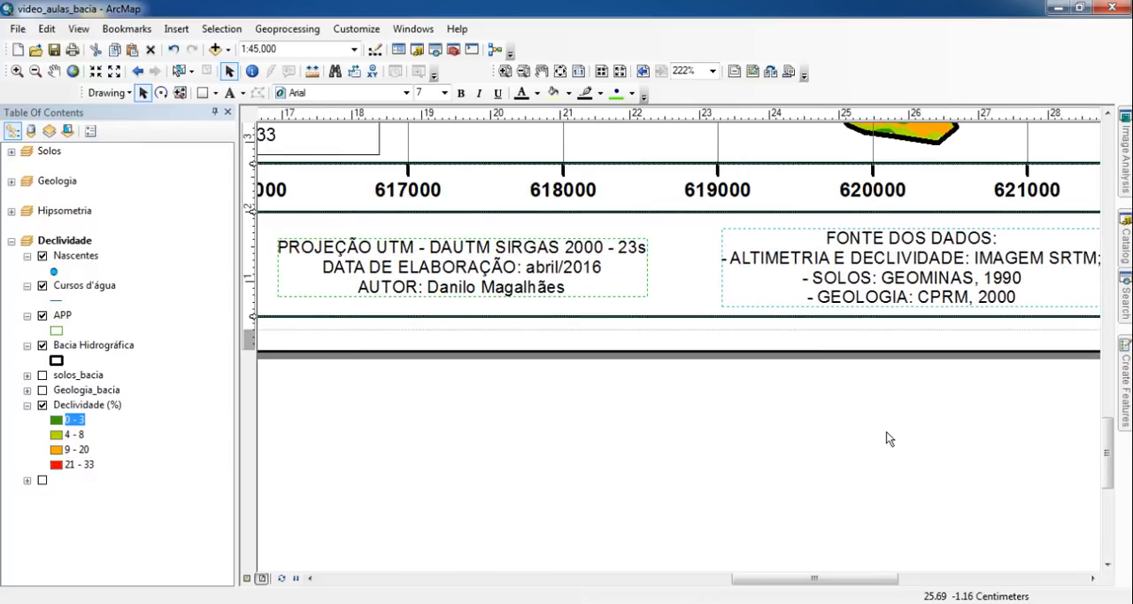
key(Left)
key(Left)
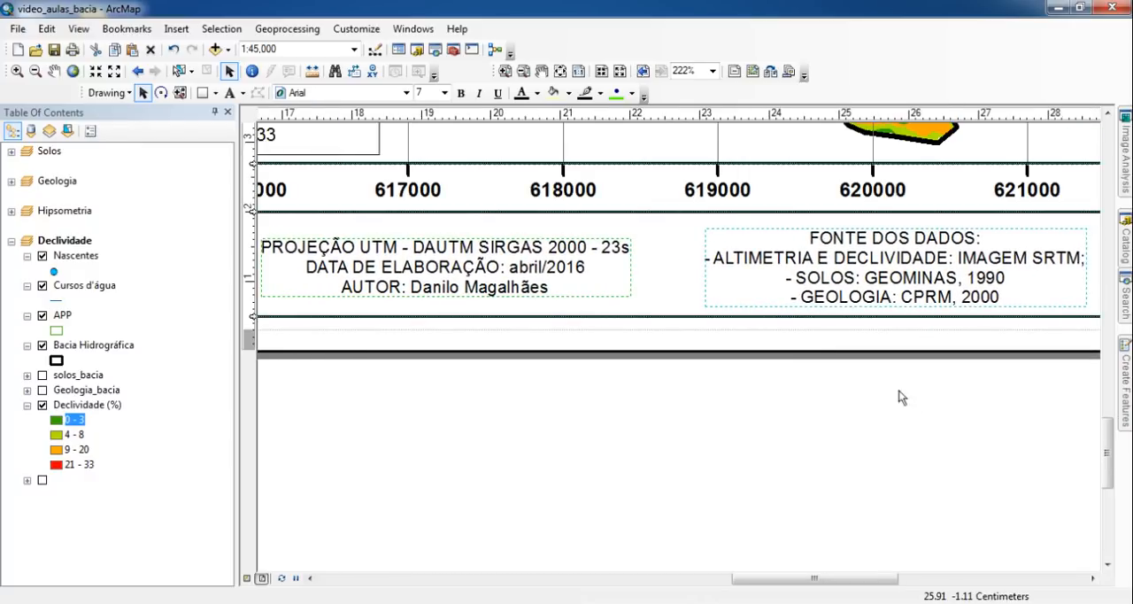
drag(952, 485, 777, 442)
drag(845, 466, 912, 515)
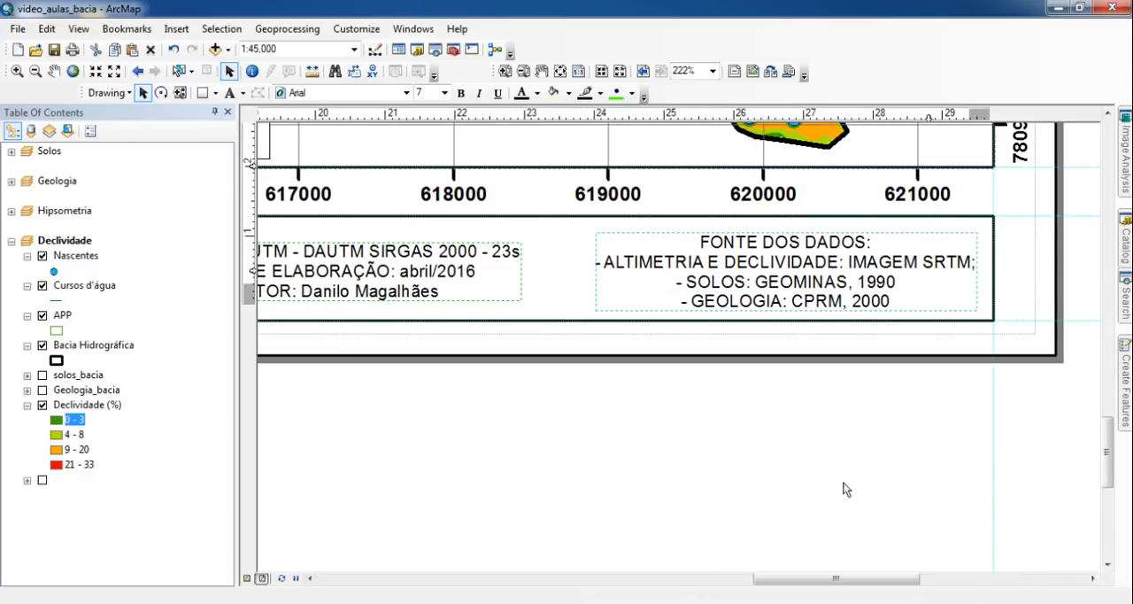
click(713, 415)
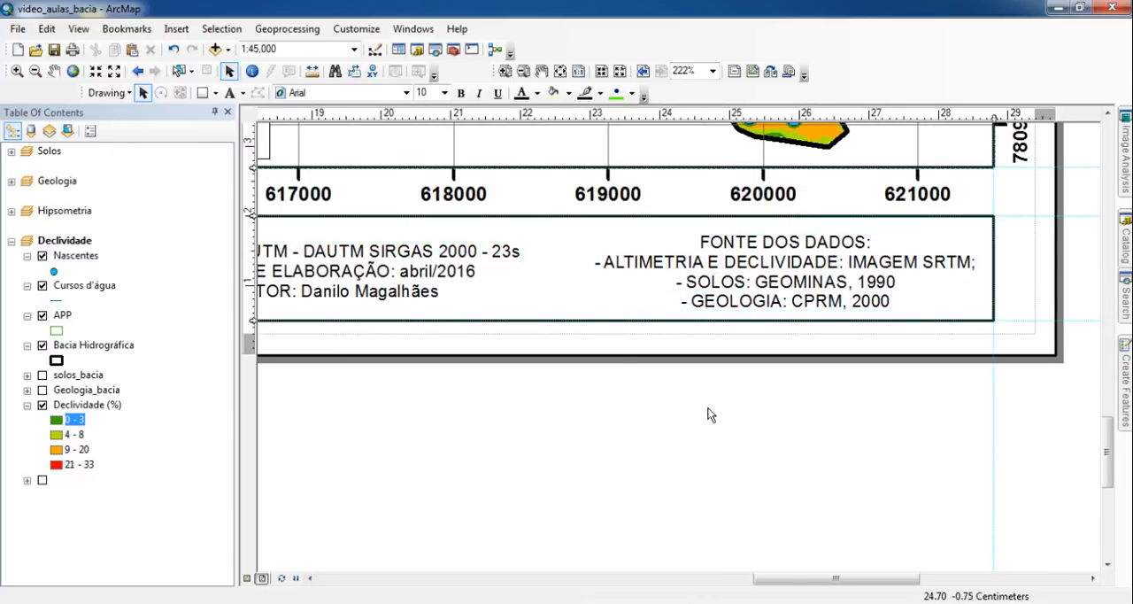
- Nudge only the projection and authorship text slightly right, closer to the data-source text
click(445, 271)
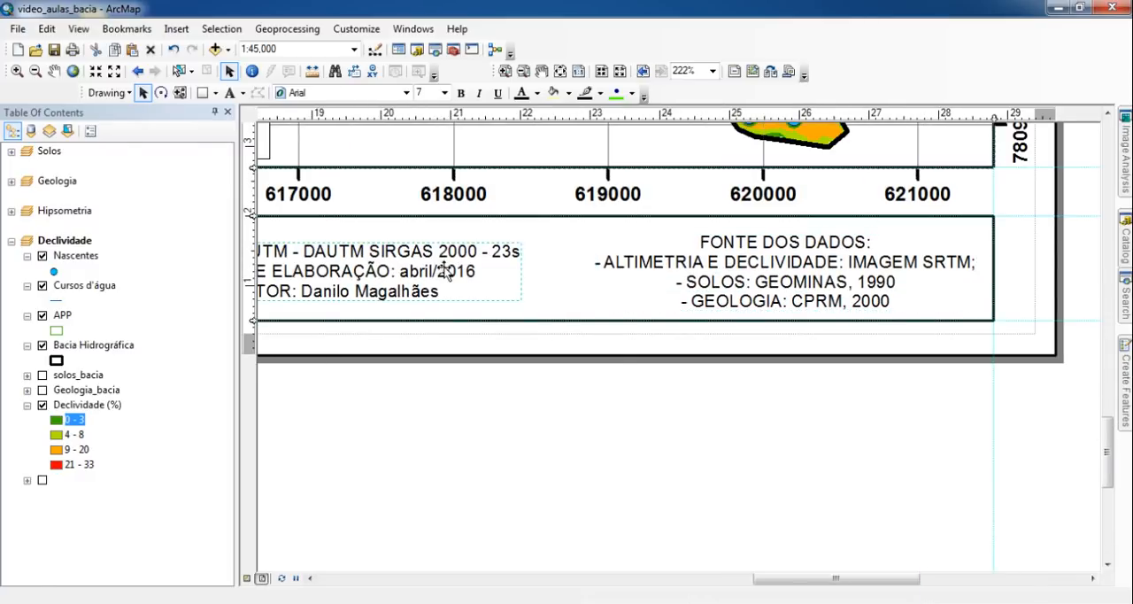
key(Right)
key(Right)
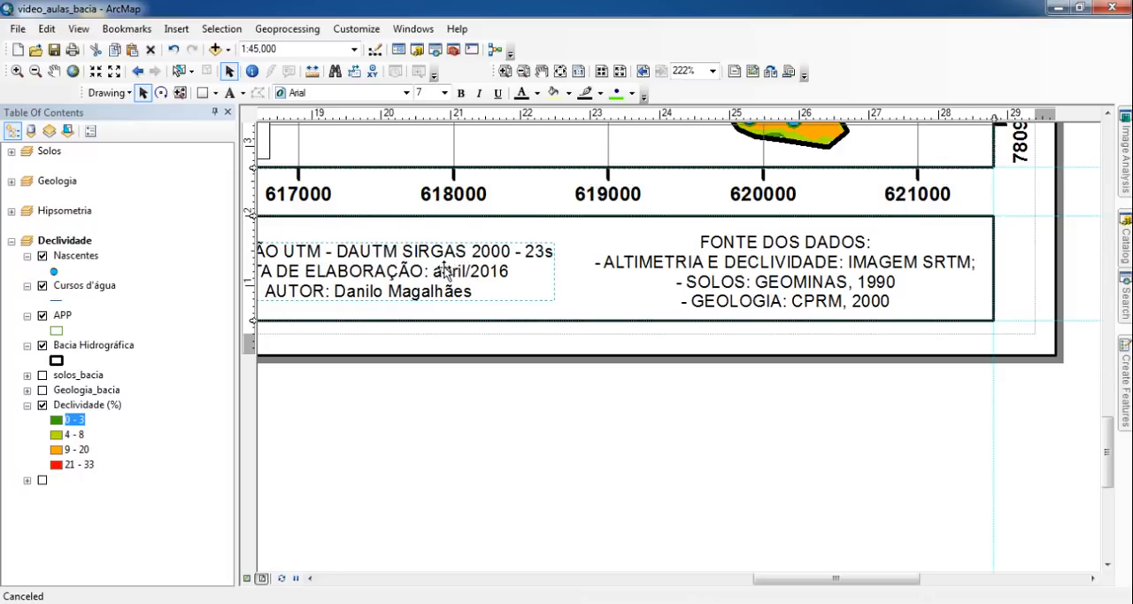
drag(453, 405, 718, 430)
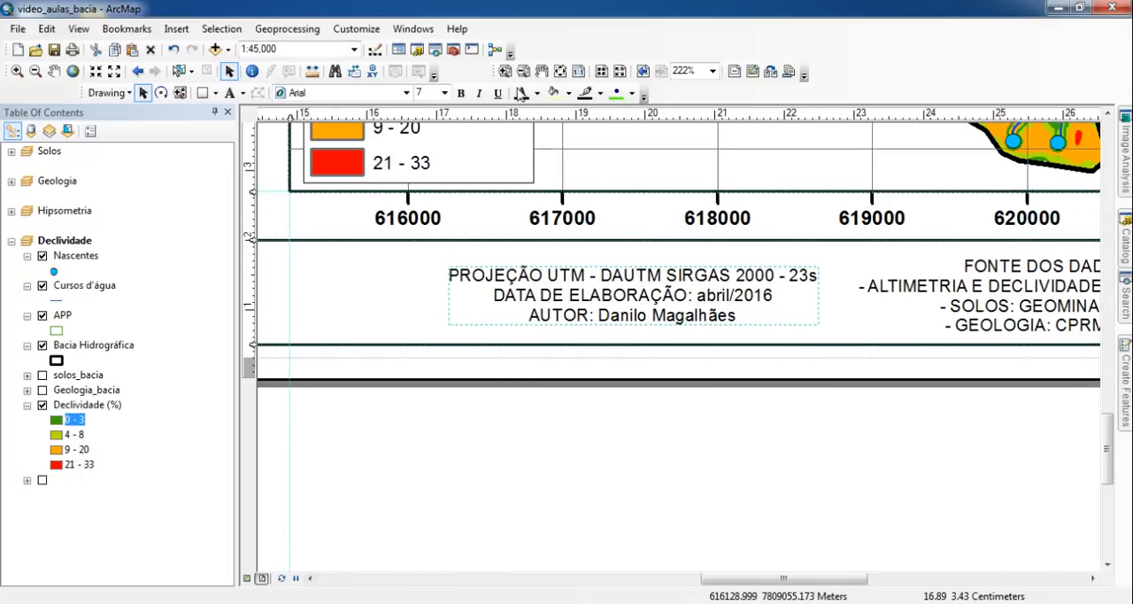
- Shift the title "Mapa da Bacia Hidrográfica" left to near the information box's left edge, keeping its vertical position
click(559, 71)
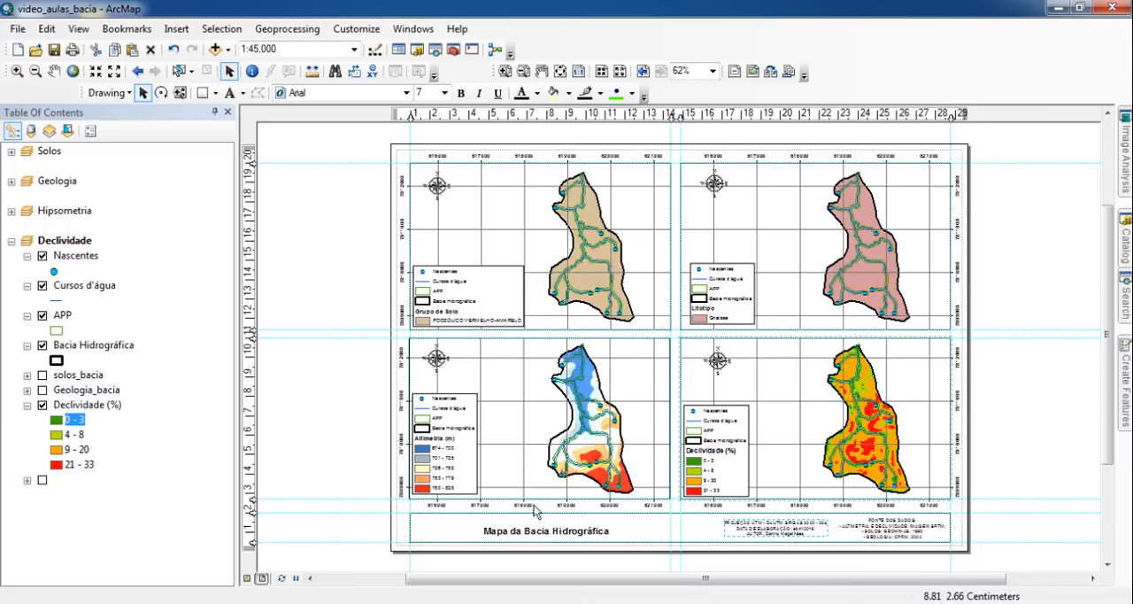
click(532, 534)
key(Left)
key(Left)
key(Left)
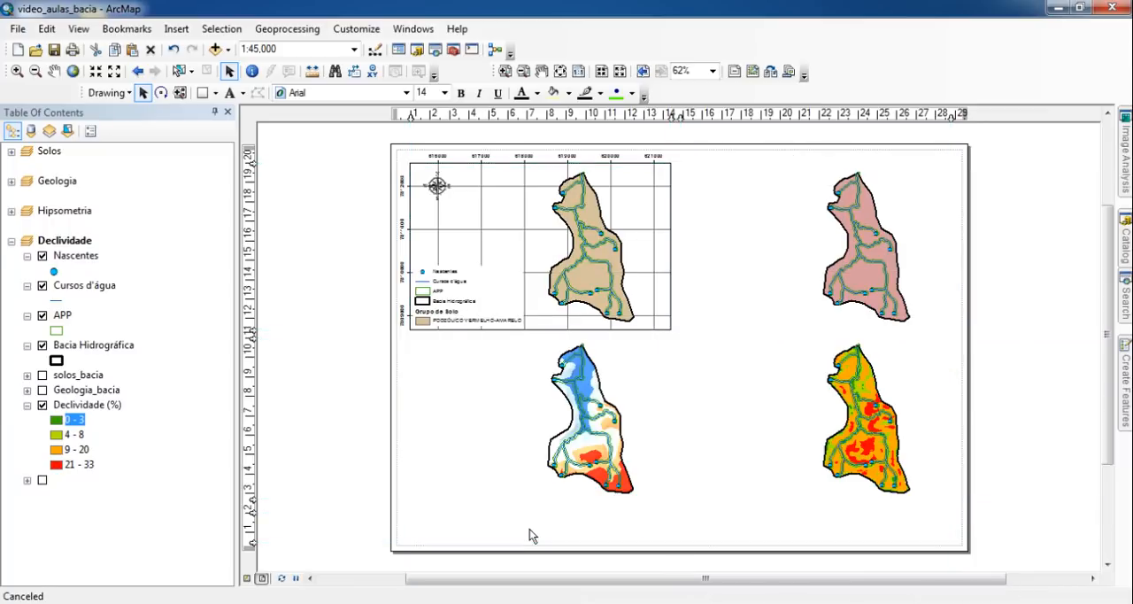
key(Left)
key(Left)
key(Left)
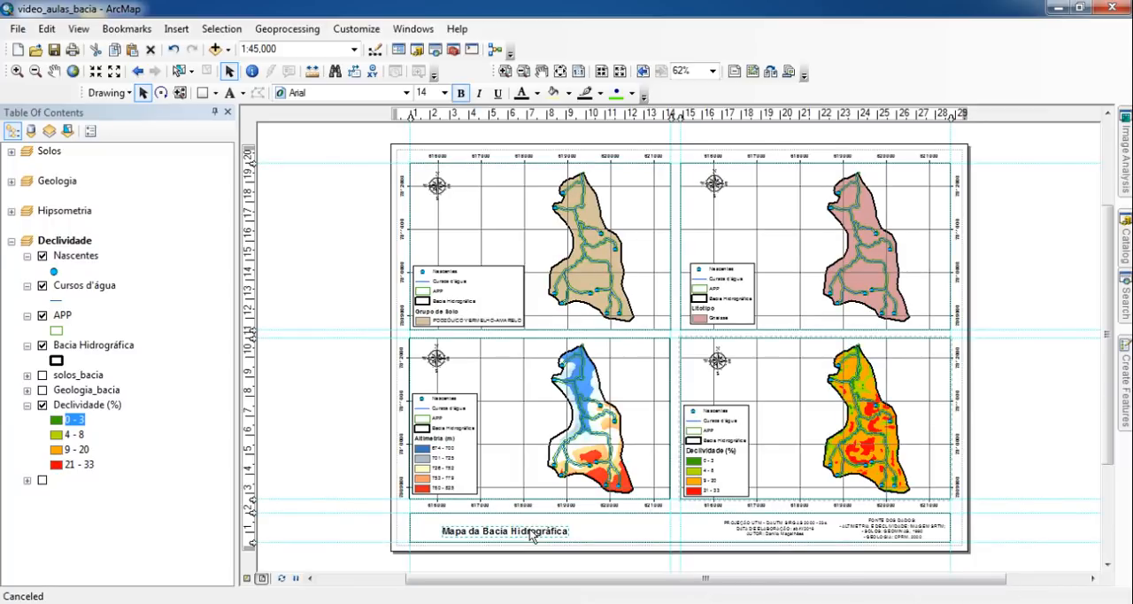
key(Left)
key(Up)
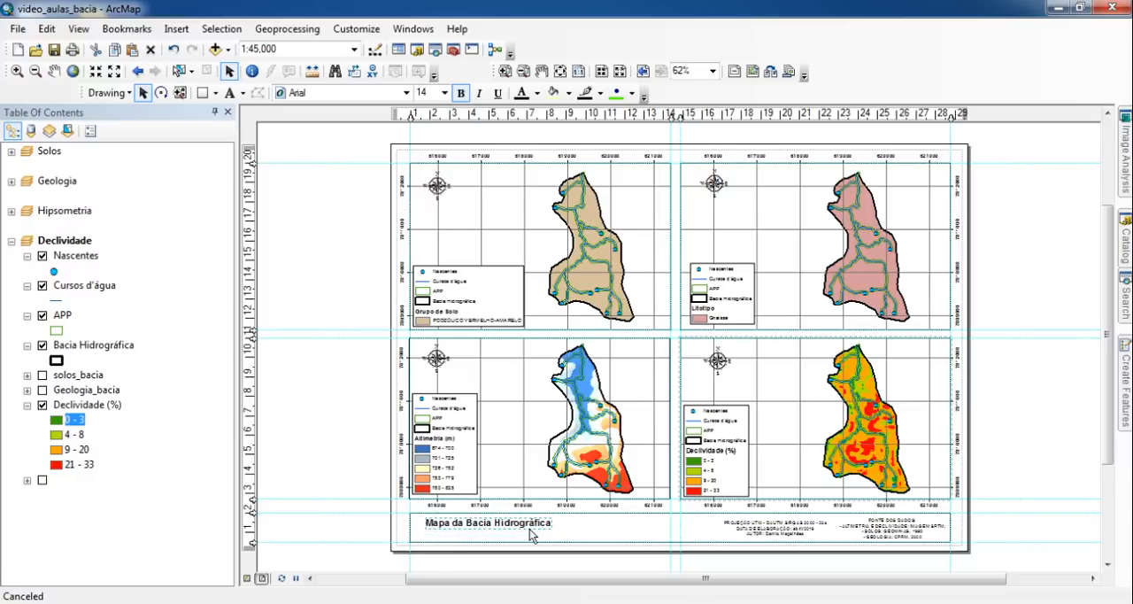
key(Down)
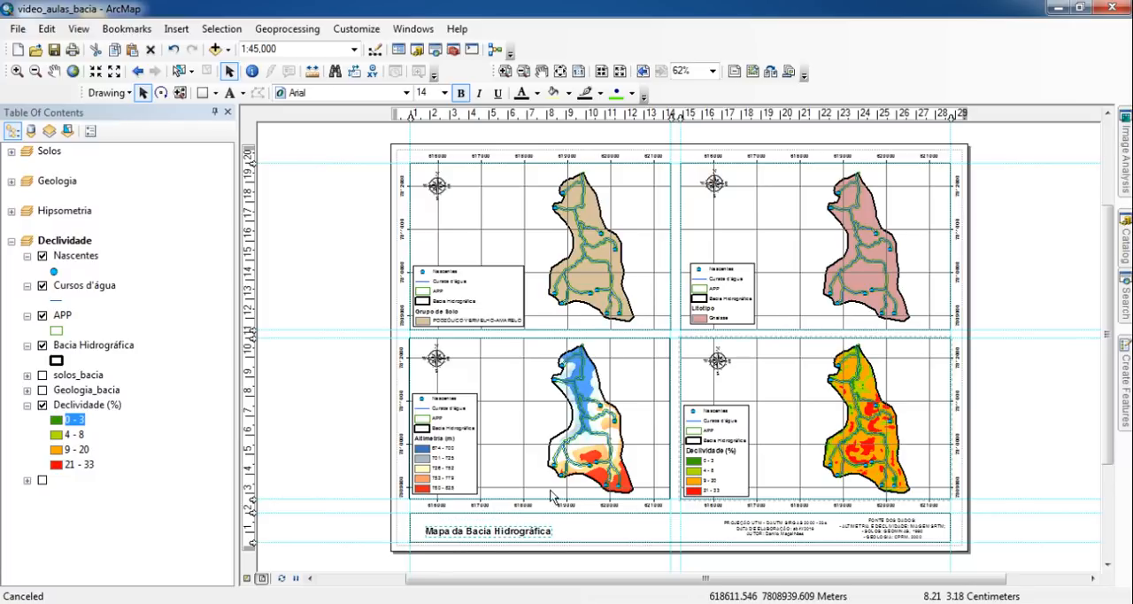
- Insert an Alternating Scale Bar 1 for the soils map and move it down into the information box beside the title
click(567, 250)
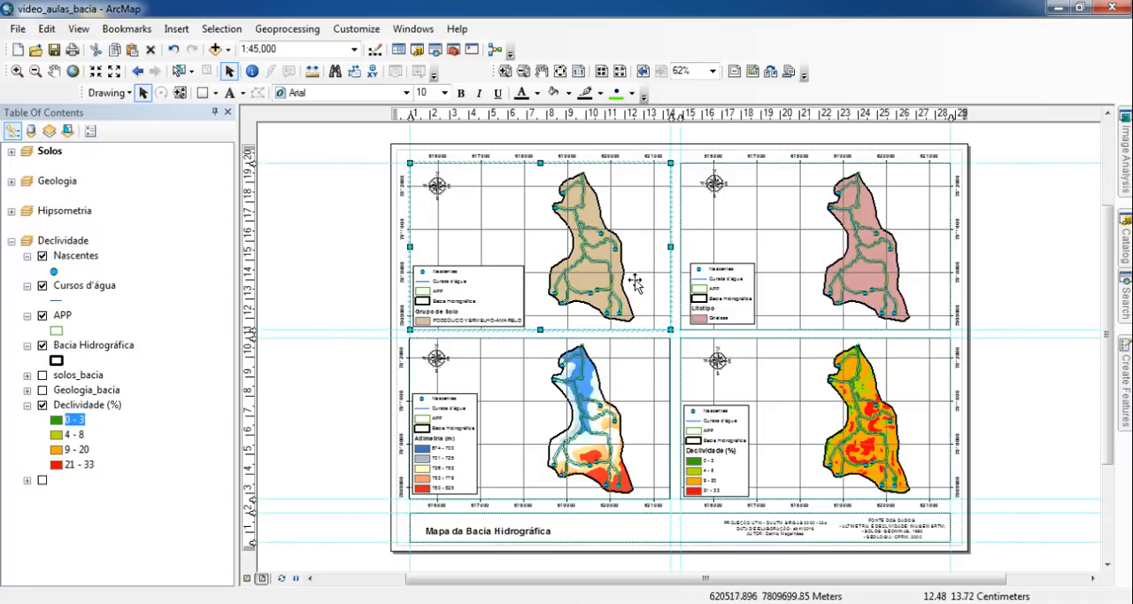
click(176, 28)
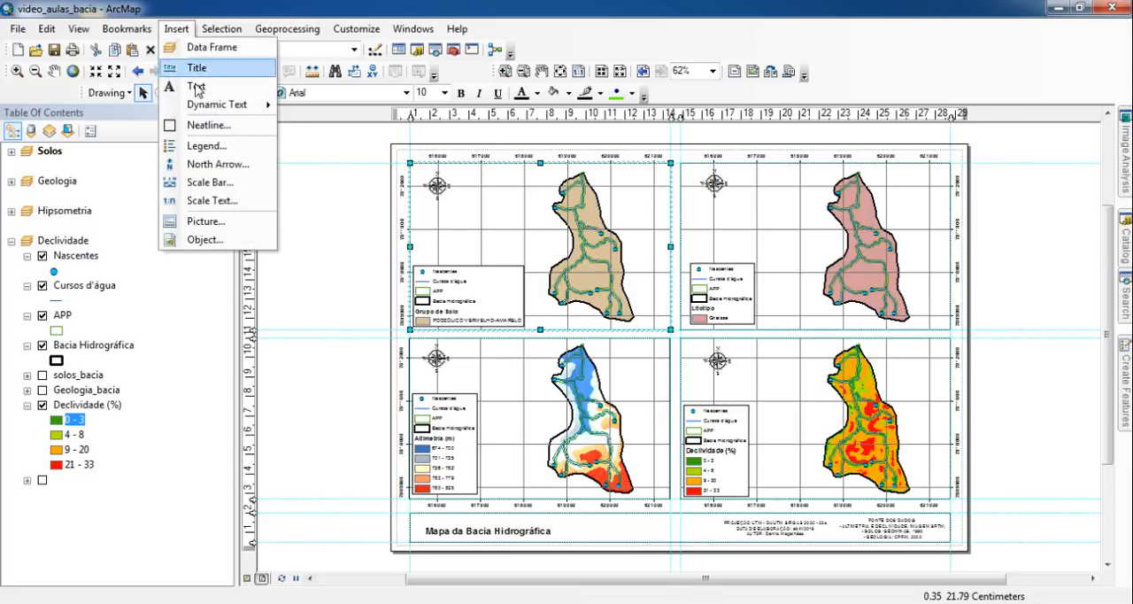
click(245, 191)
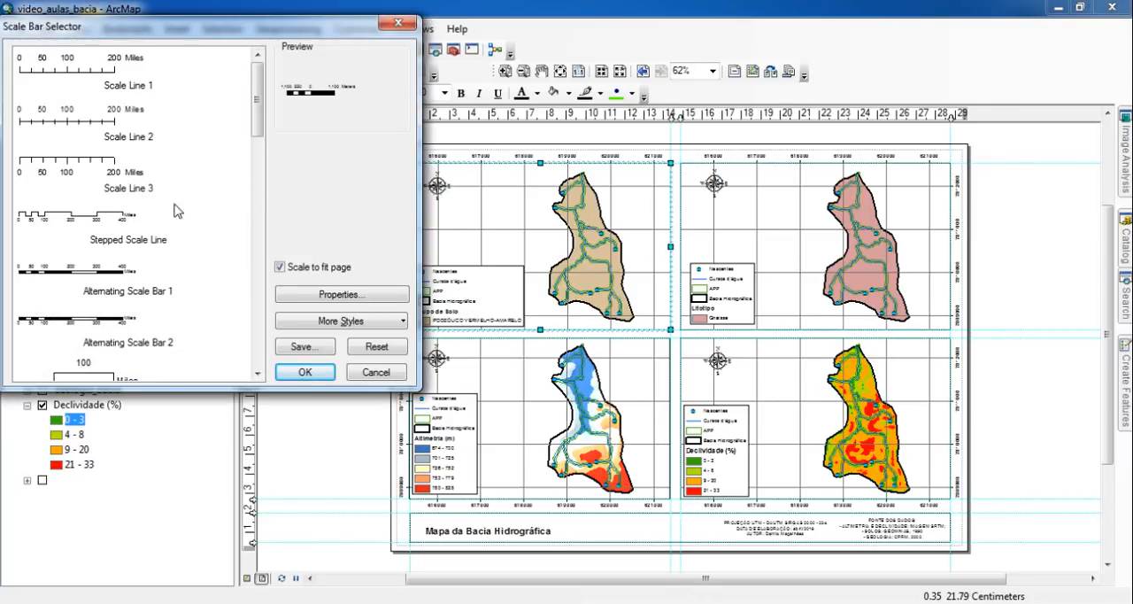
click(107, 274)
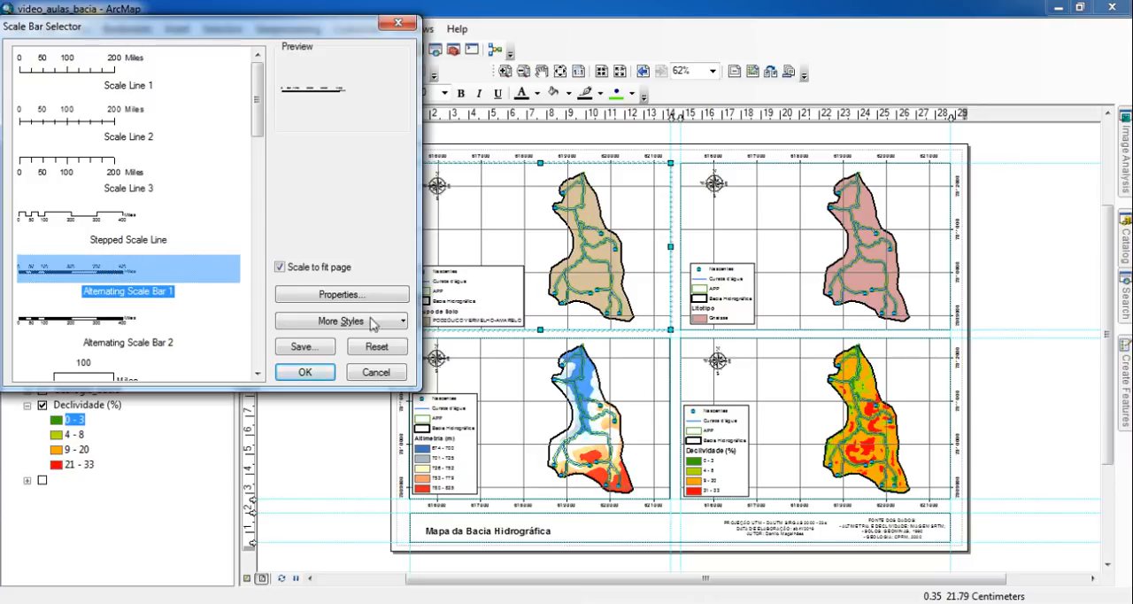
click(305, 372)
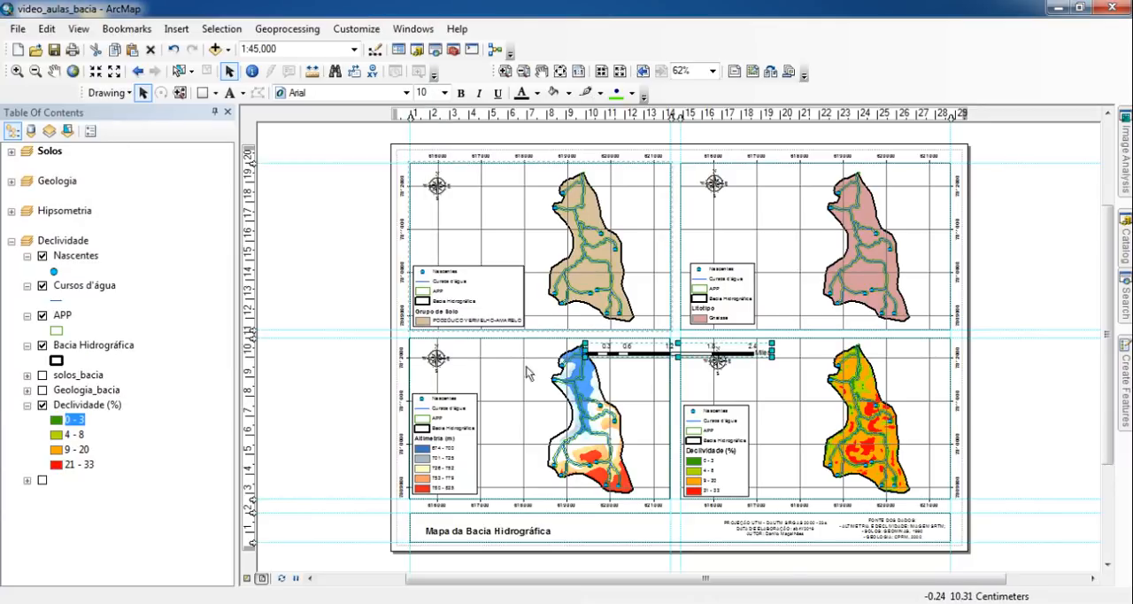
drag(649, 359, 619, 542)
click(578, 70)
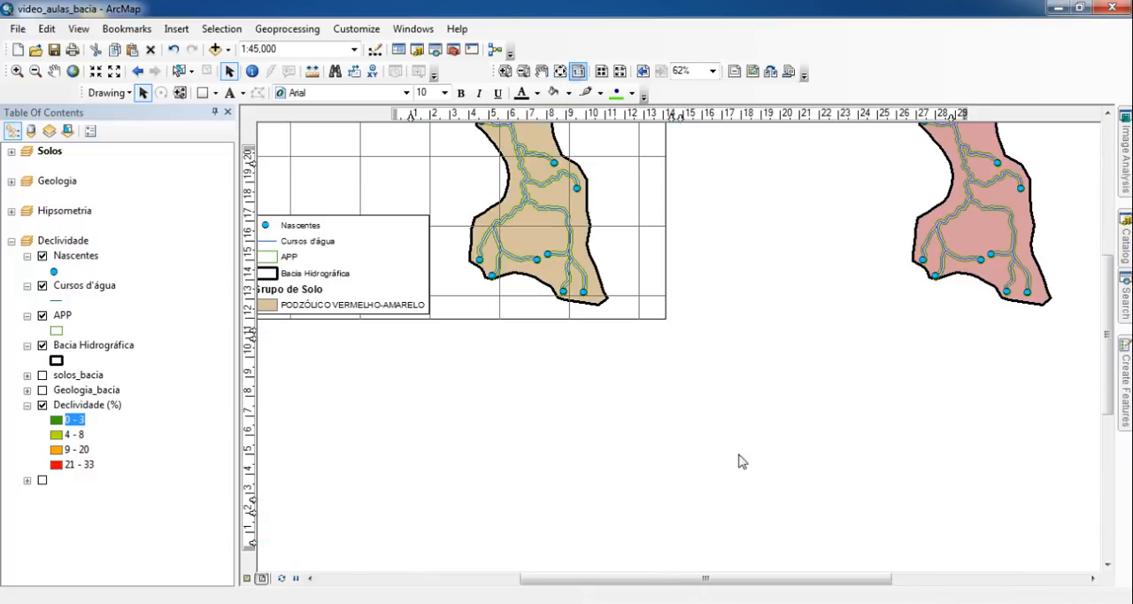
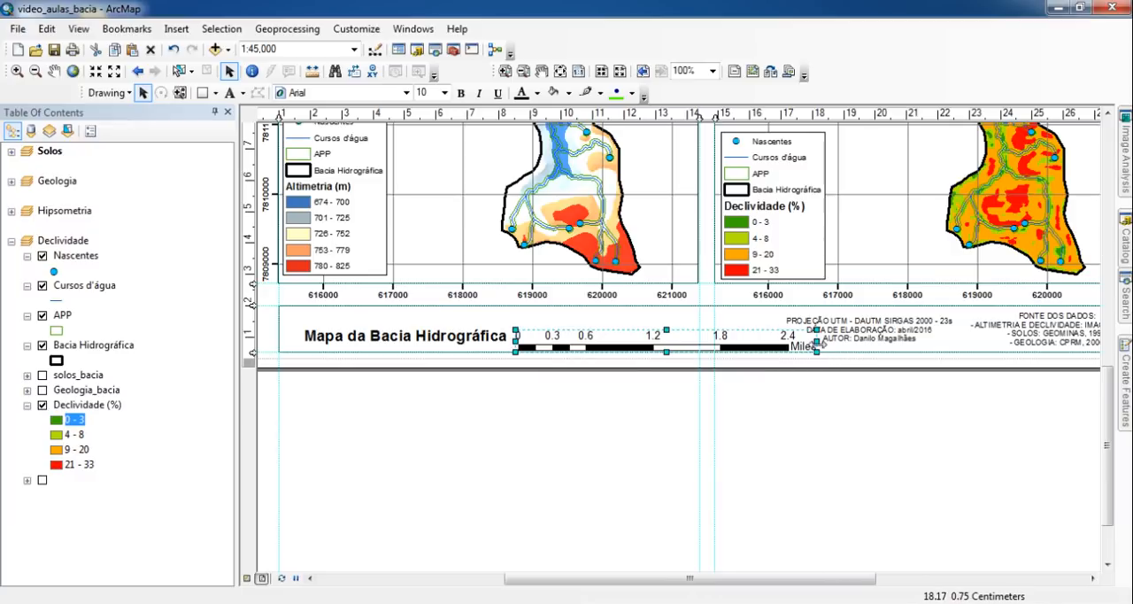
- Narrow the scale bar so it ends before the projection text, and reduce its height to fit the information box
drag(822, 343, 767, 344)
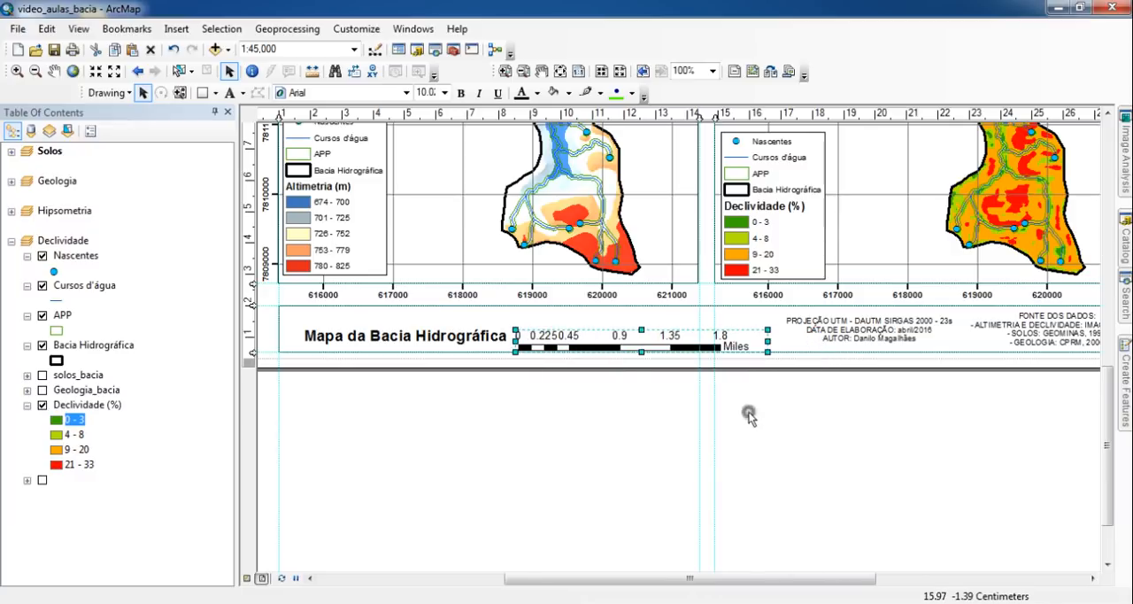
click(750, 413)
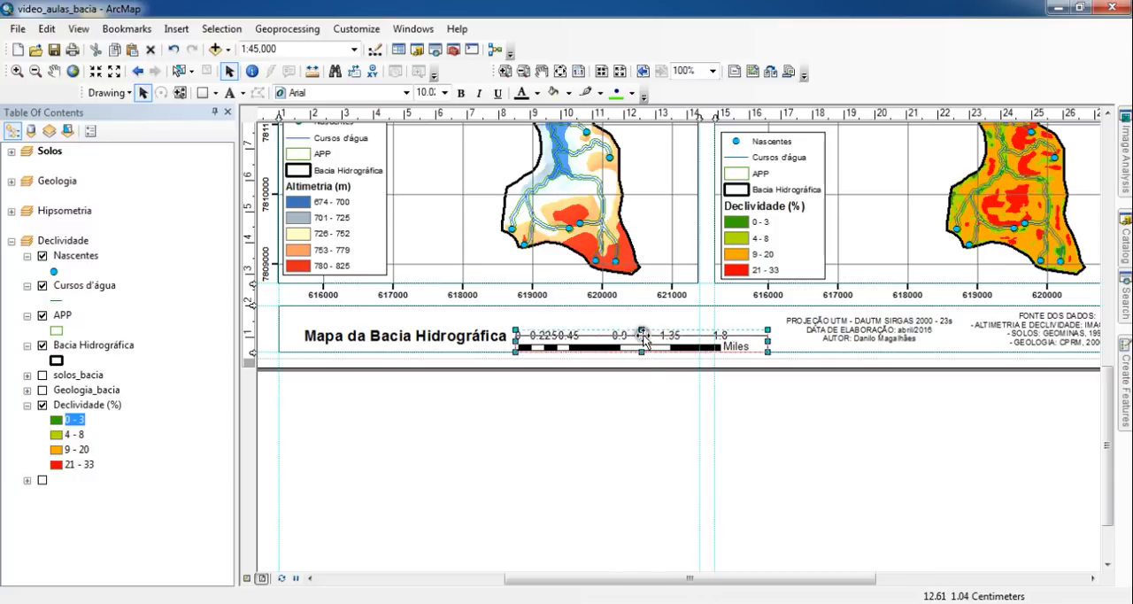
click(648, 350)
click(658, 387)
click(650, 339)
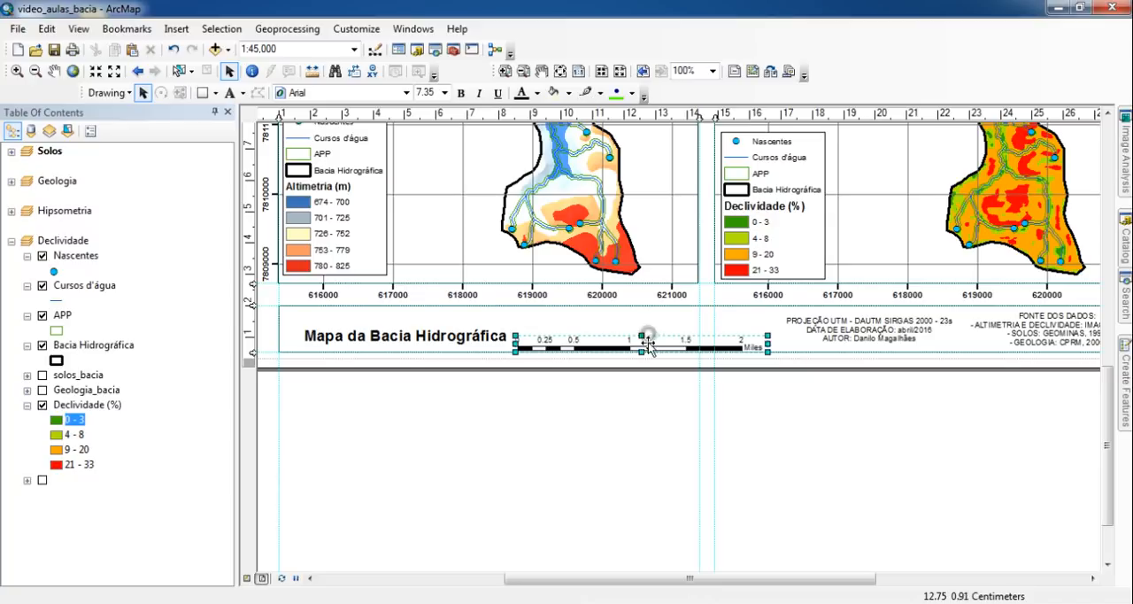
drag(641, 336, 641, 336)
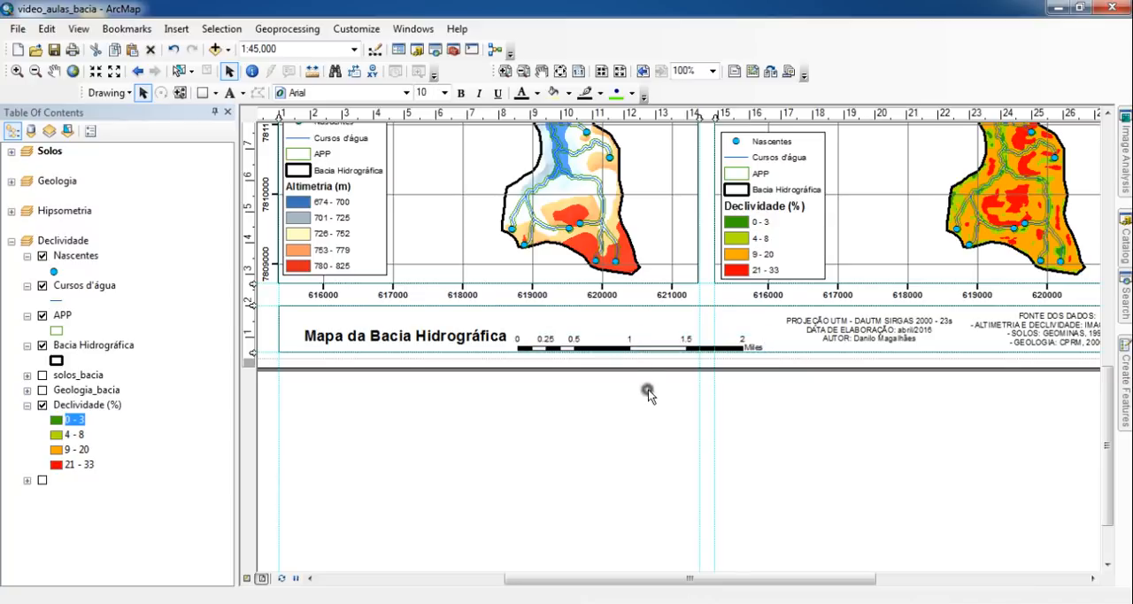
- Set the scale bar's division units to Kilometers and its label to "km"
double_click(660, 349)
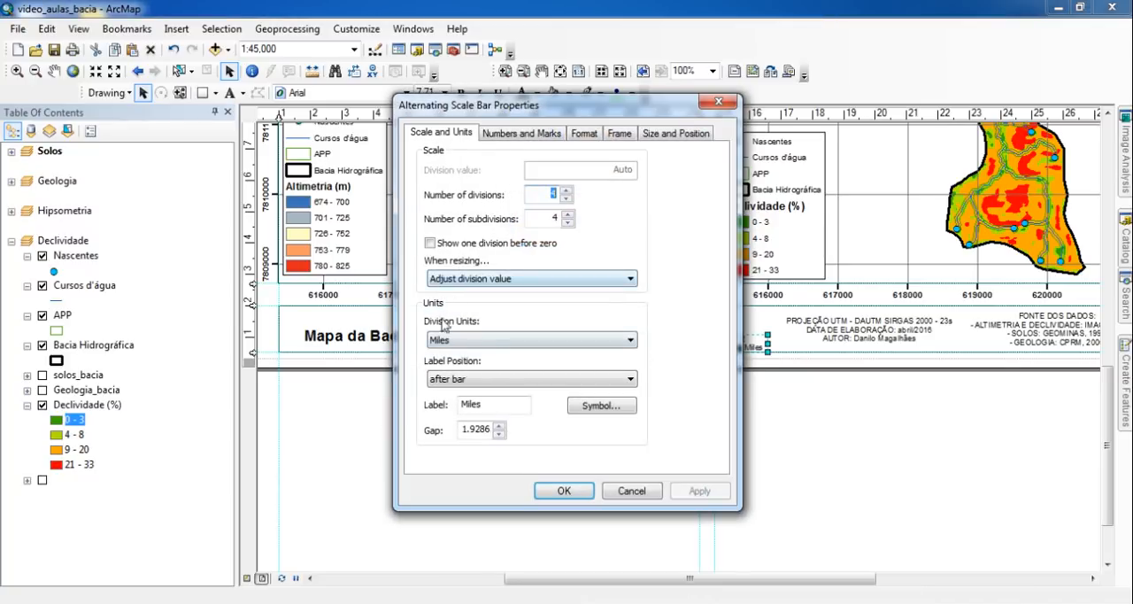
click(526, 340)
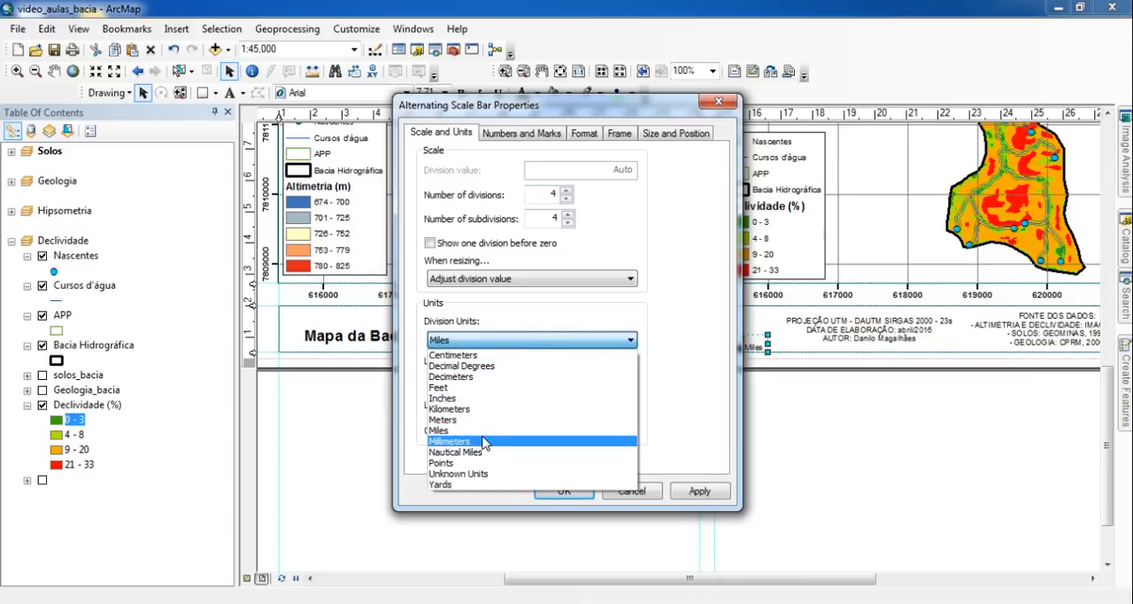
click(486, 410)
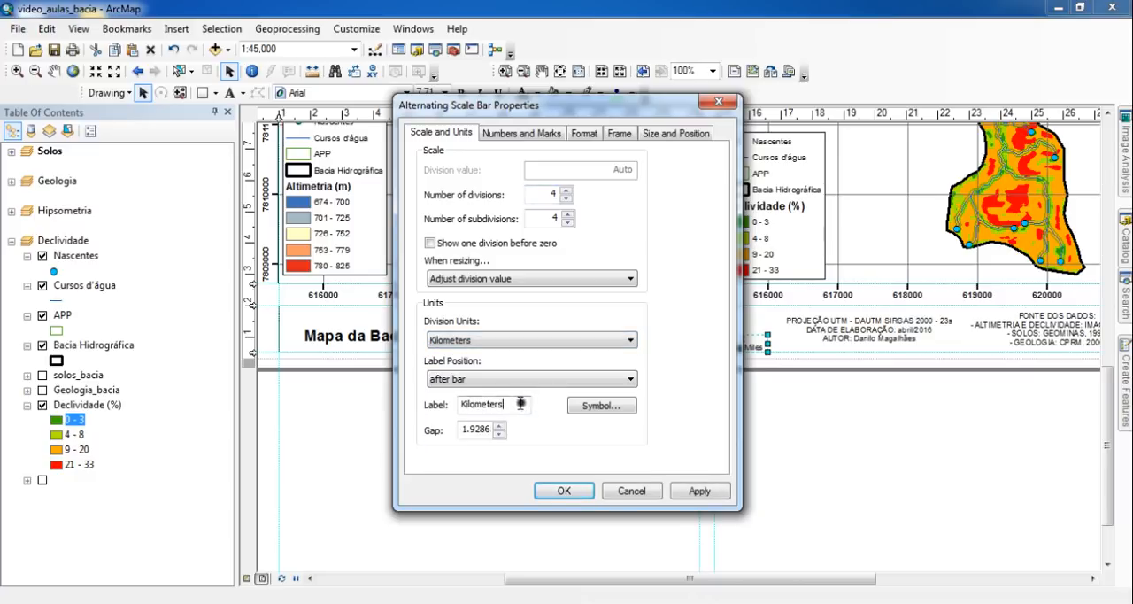
drag(521, 403, 328, 407)
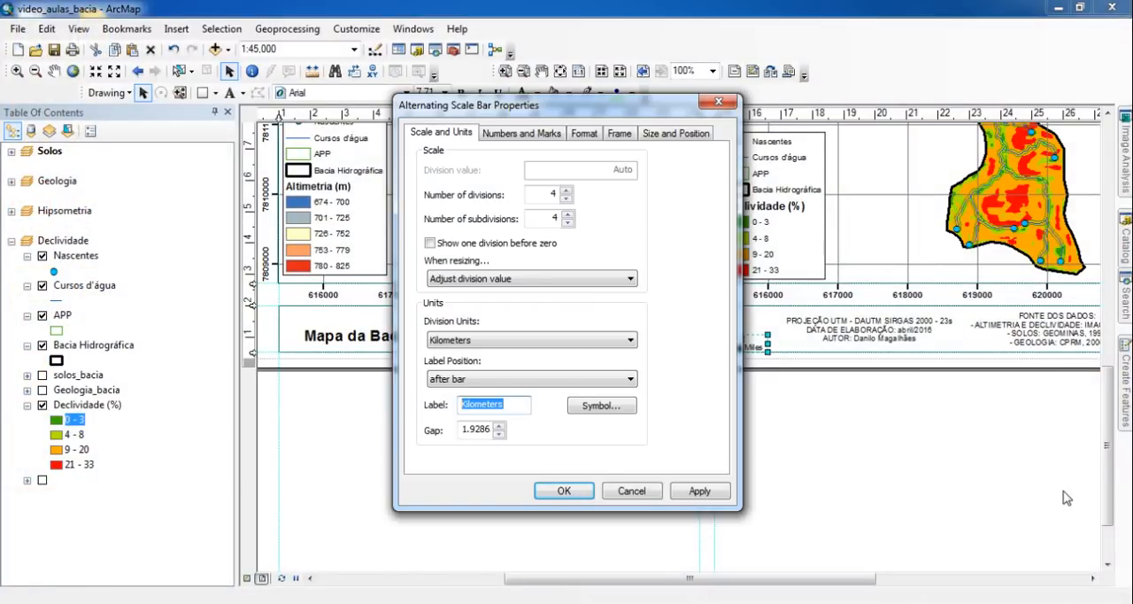
text(km)
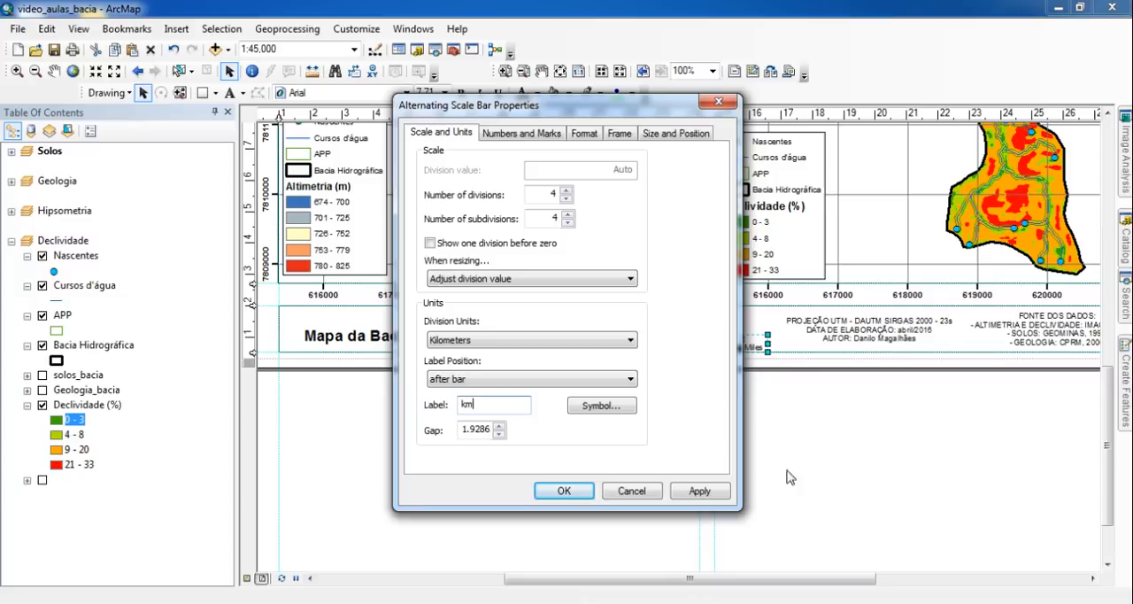
click(566, 490)
- Narrow the scale bar further until it spans 0 to 2 km
scroll(648, 390, up, 1)
scroll(646, 393, up, 3)
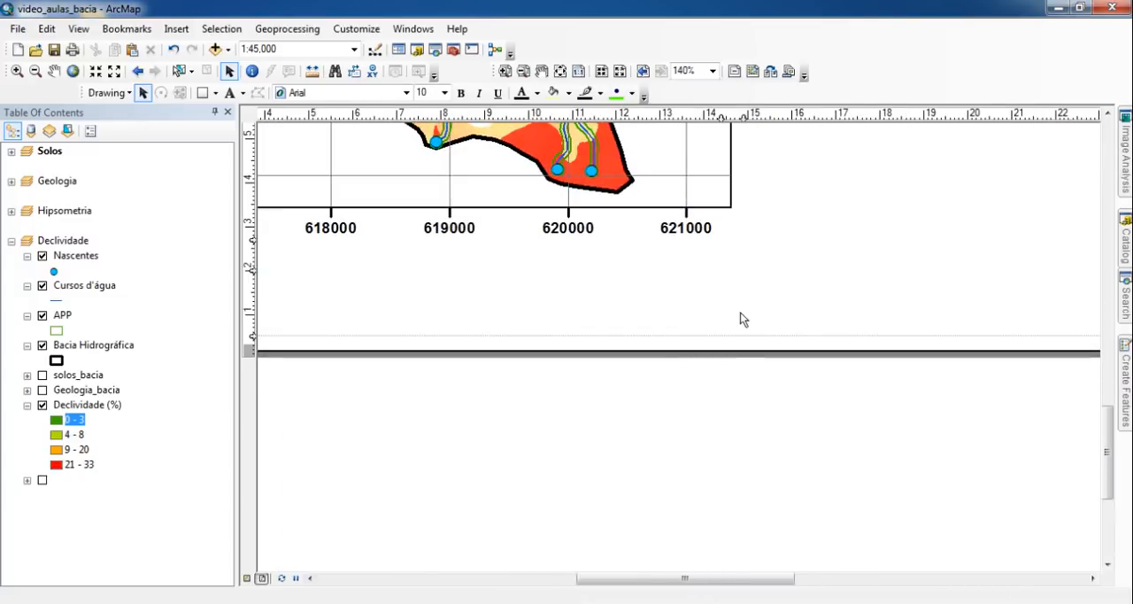
click(760, 312)
drag(852, 310, 819, 322)
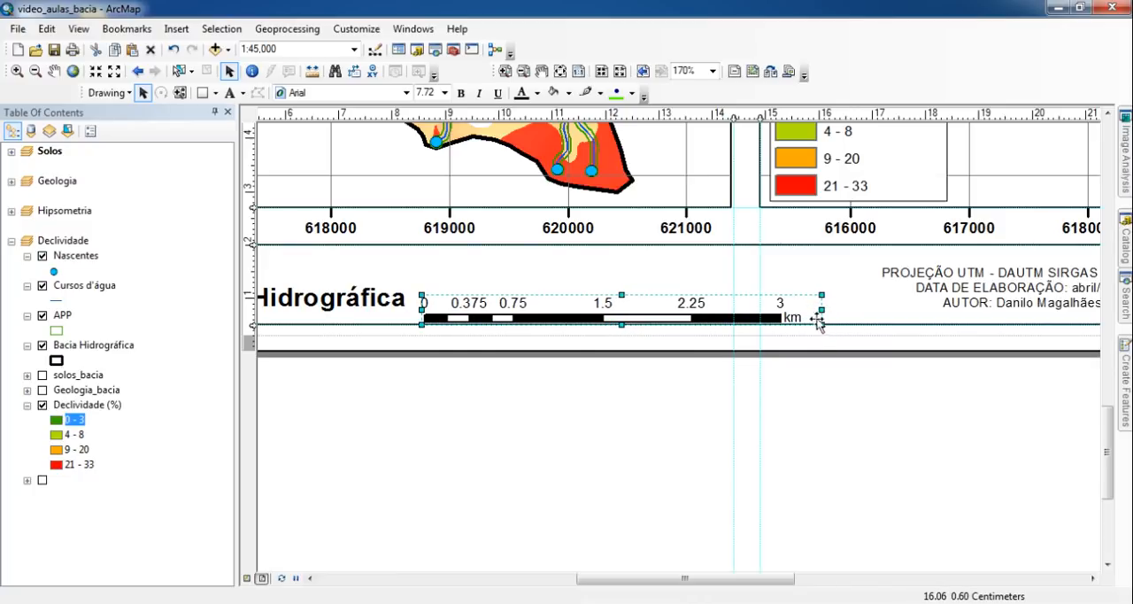
click(687, 429)
click(758, 317)
drag(825, 312, 736, 326)
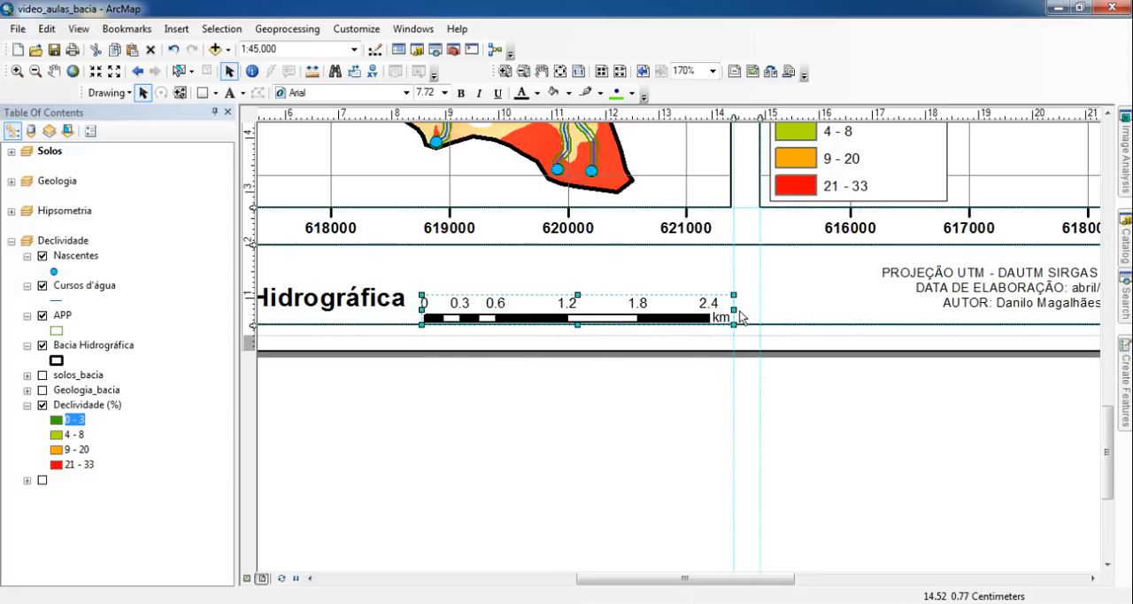
drag(709, 311, 699, 311)
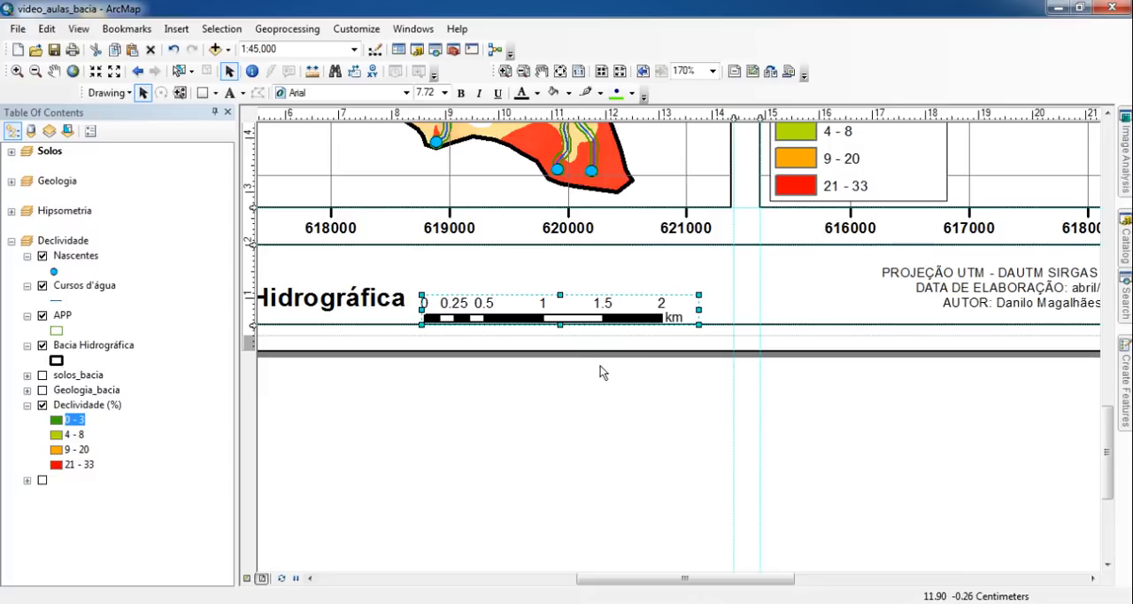
- Nudge the scale bar right, away from the title, and slightly up from the information box's lower border
key(Right)
key(Right)
key(Right)
key(Right)
key(Right)
key(Right)
key(Right)
key(Right)
key(Right)
key(Right)
key(Right)
key(Right)
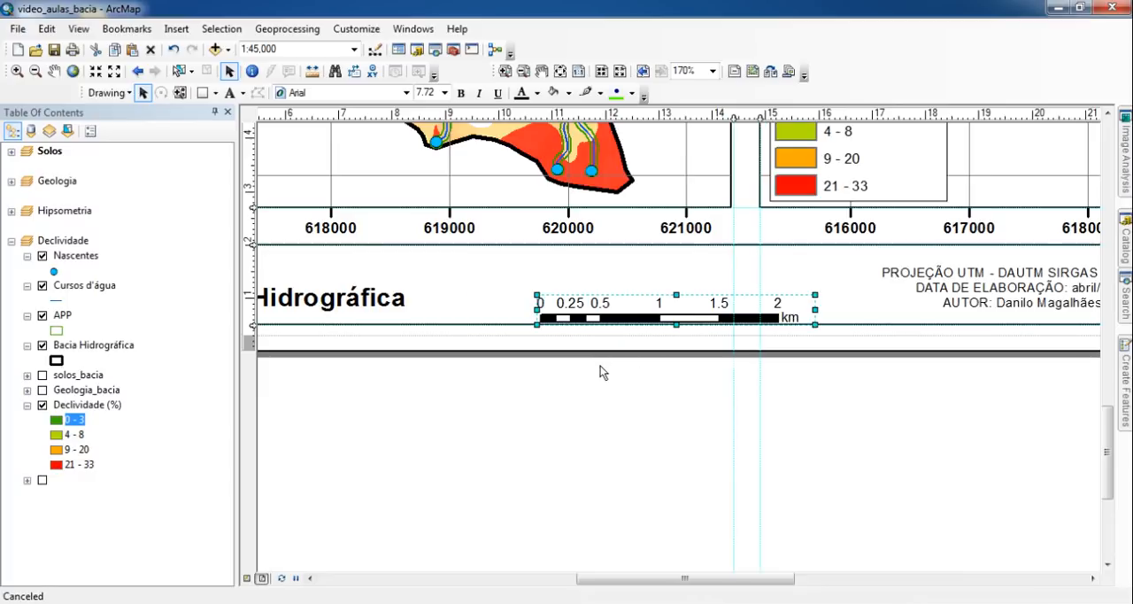
key(Right)
key(Right)
key(Right)
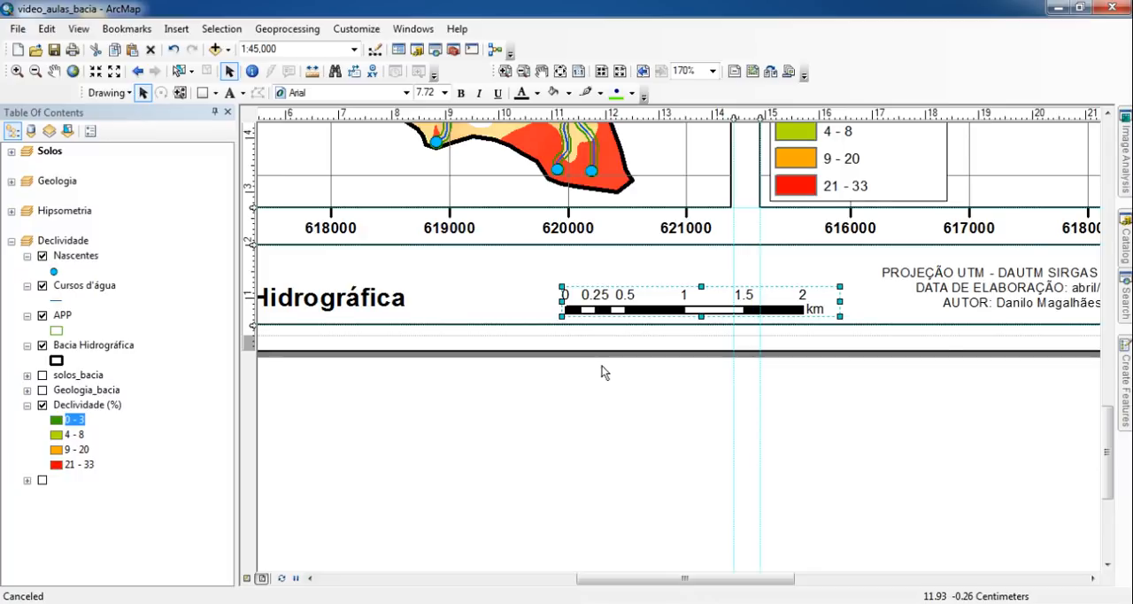
click(590, 374)
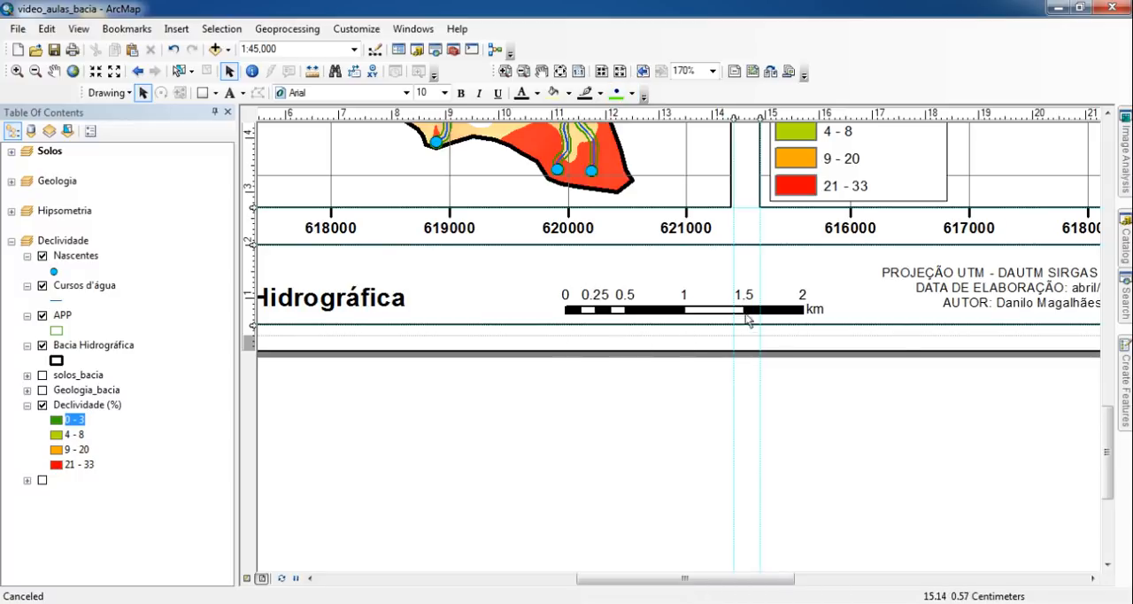
- Insert an Absolute Scale text and place it inside the information box just above the scale bar
click(173, 29)
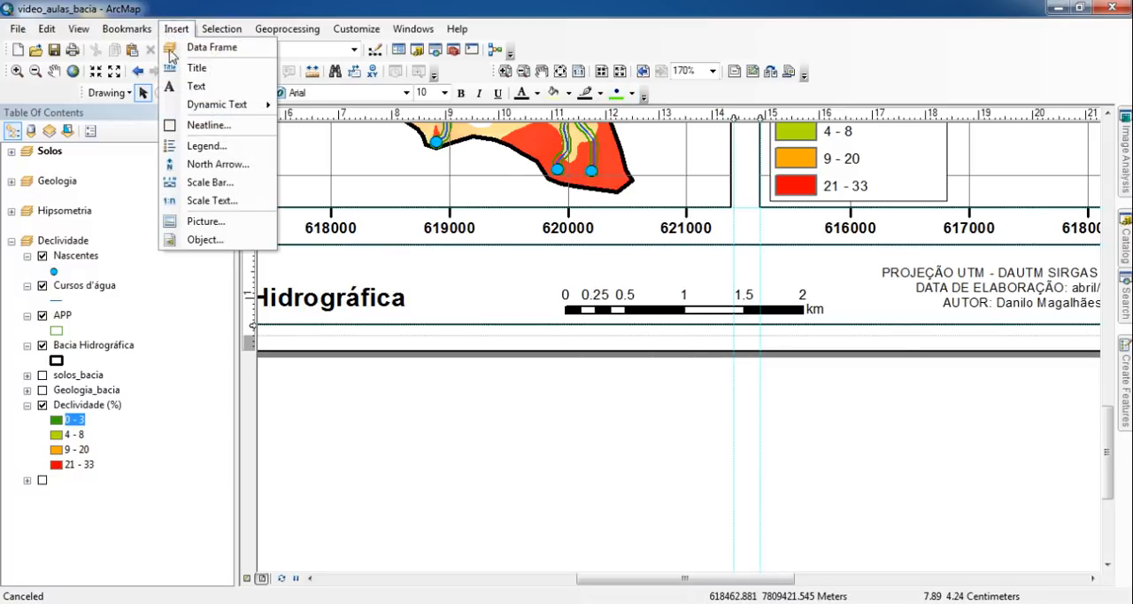
click(209, 200)
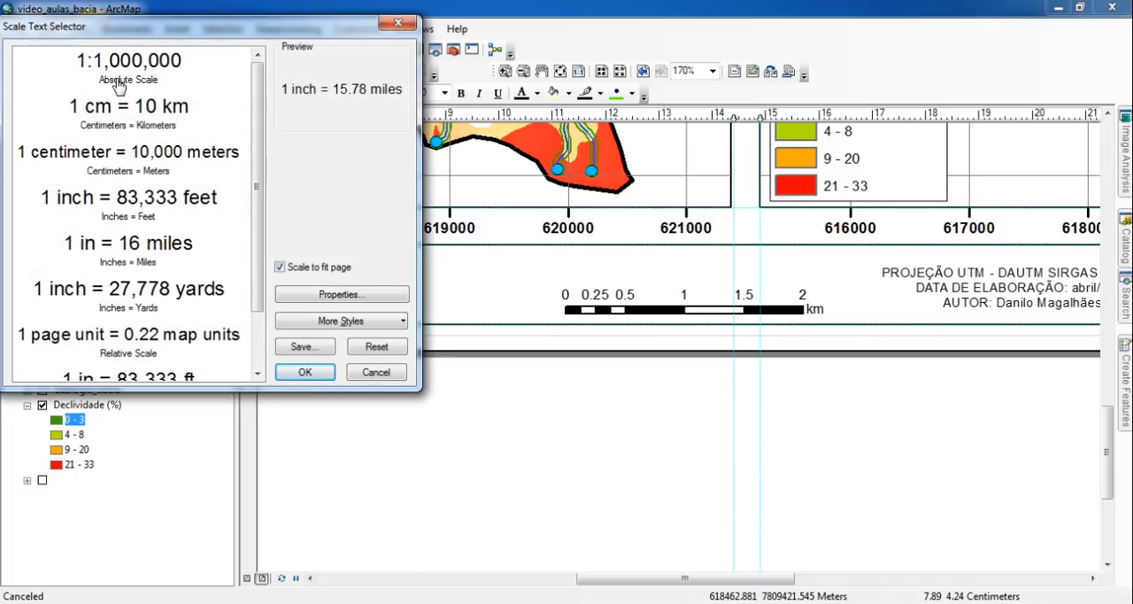
click(119, 85)
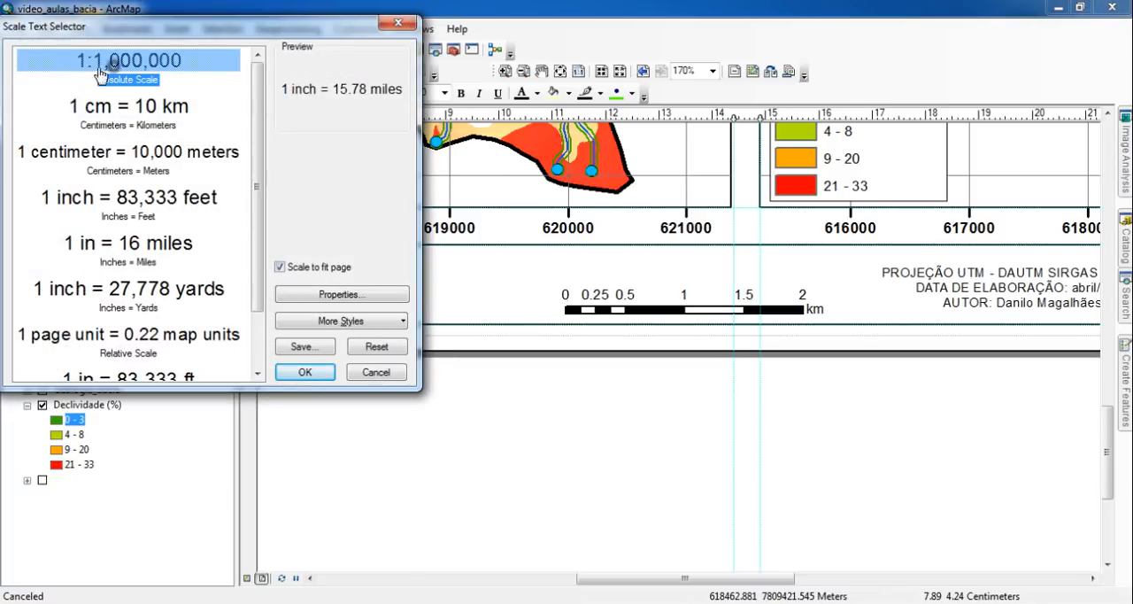
click(301, 372)
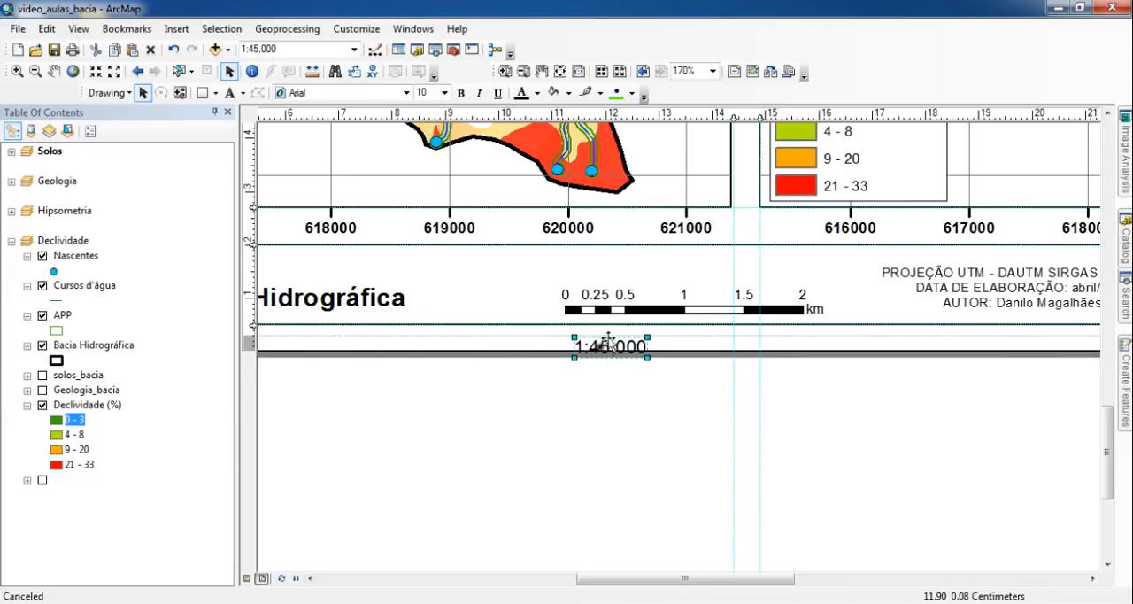
drag(590, 362, 674, 273)
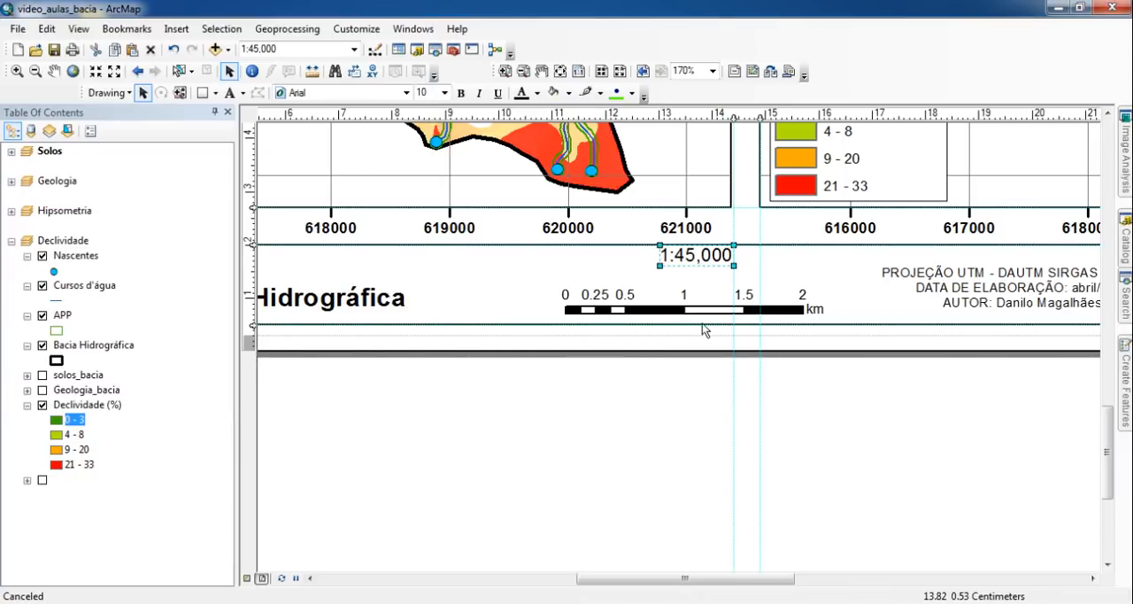
key(Down)
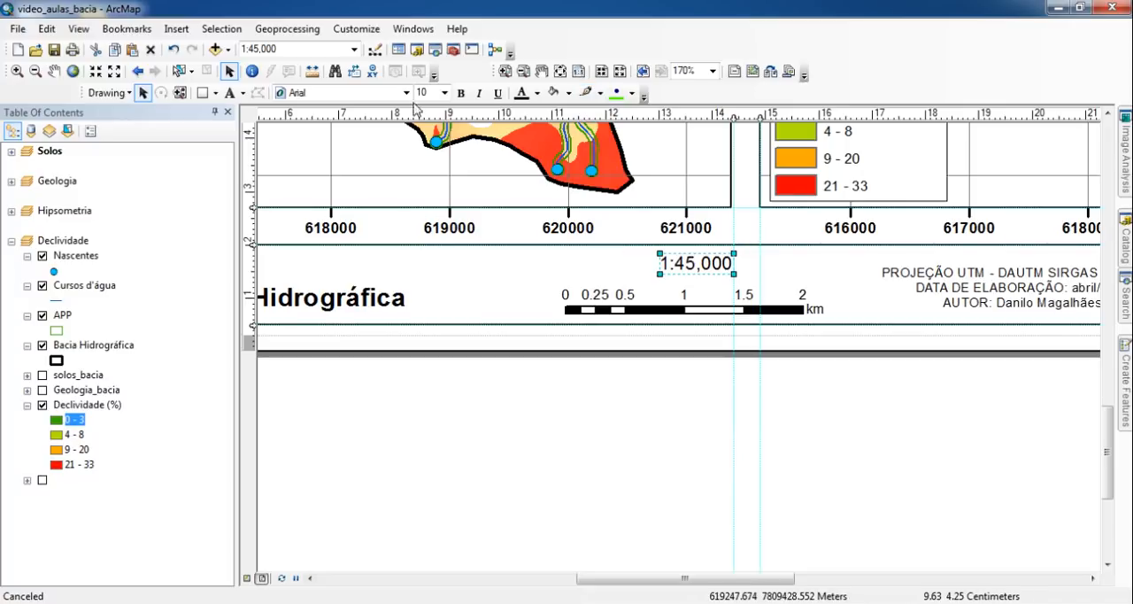
- Shrink the 1:45,000 scale text slightly, to a font size of about 8.81
click(579, 70)
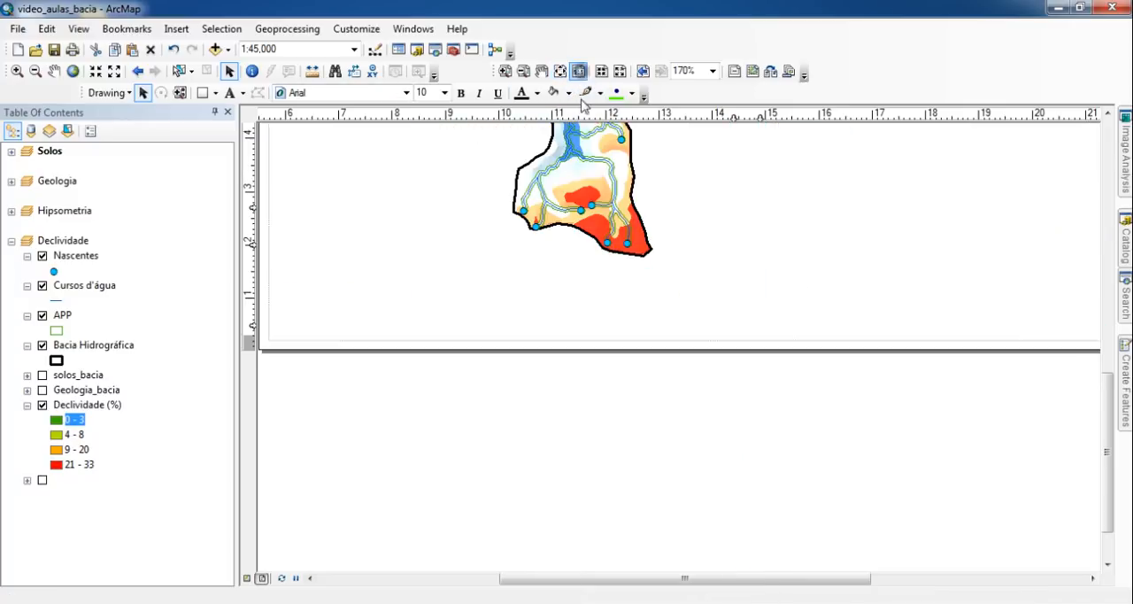
drag(665, 291, 666, 286)
click(684, 394)
click(688, 301)
click(676, 371)
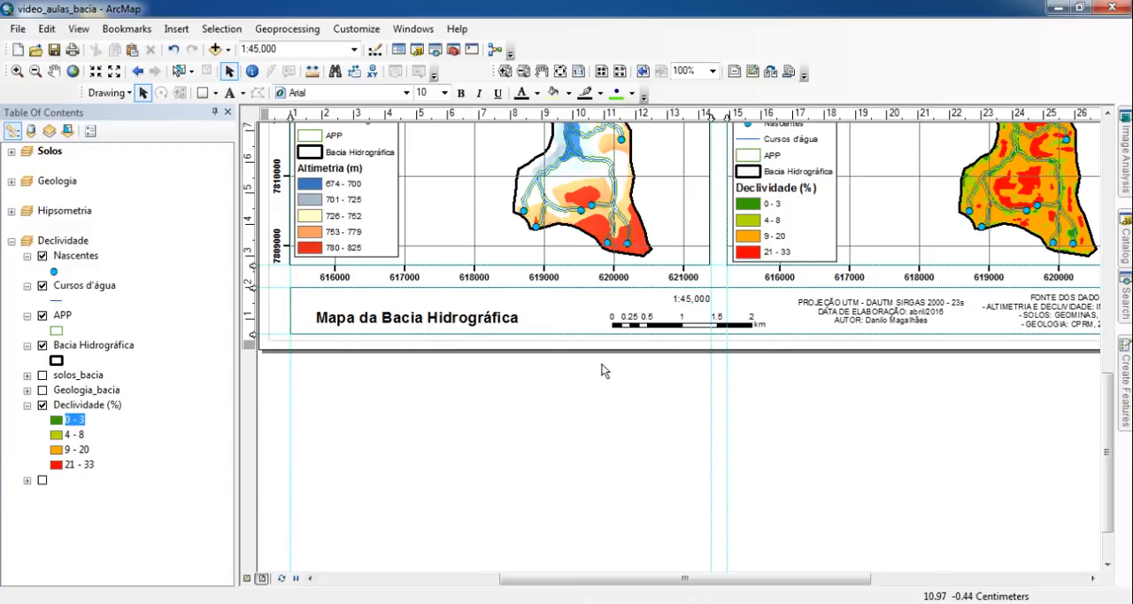
- Align the centers of the scale bar and the 1:45,000 scale text
click(644, 325)
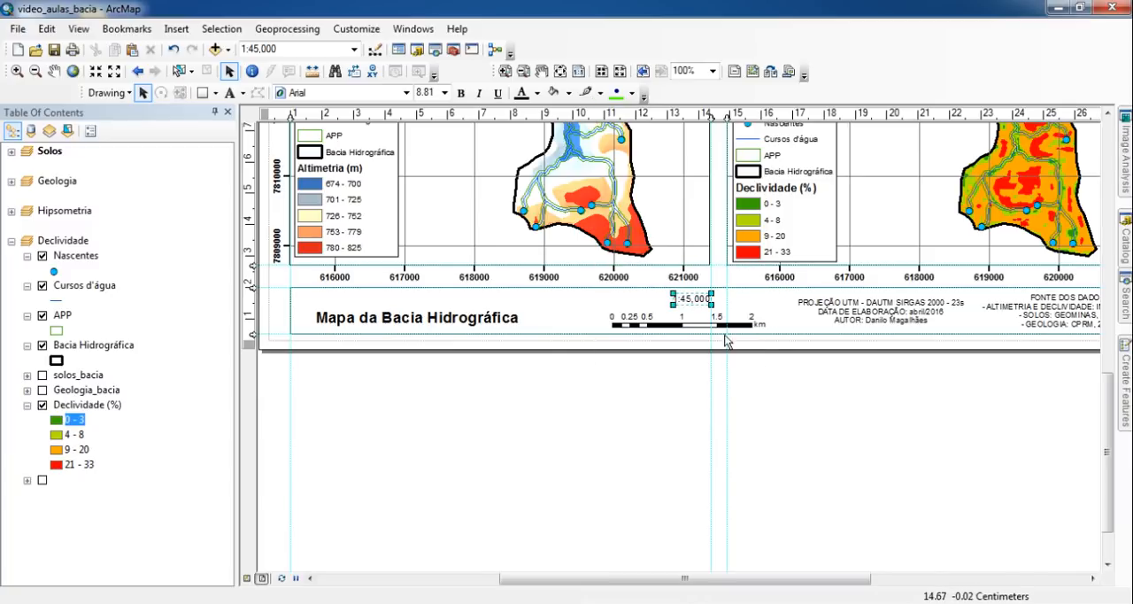
shift+click(692, 300)
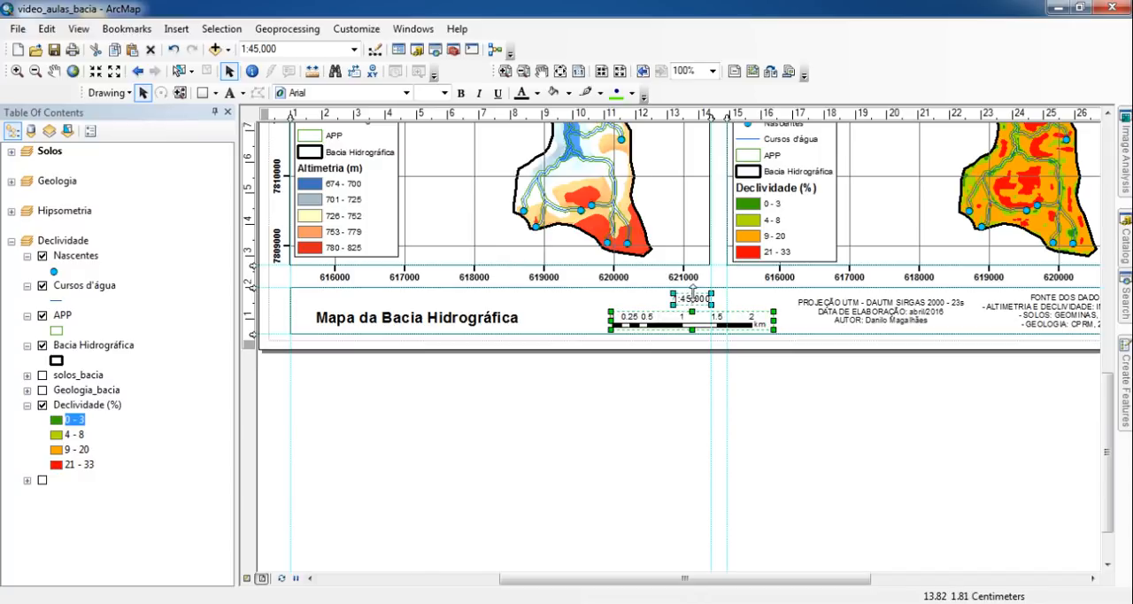
right_click(671, 324)
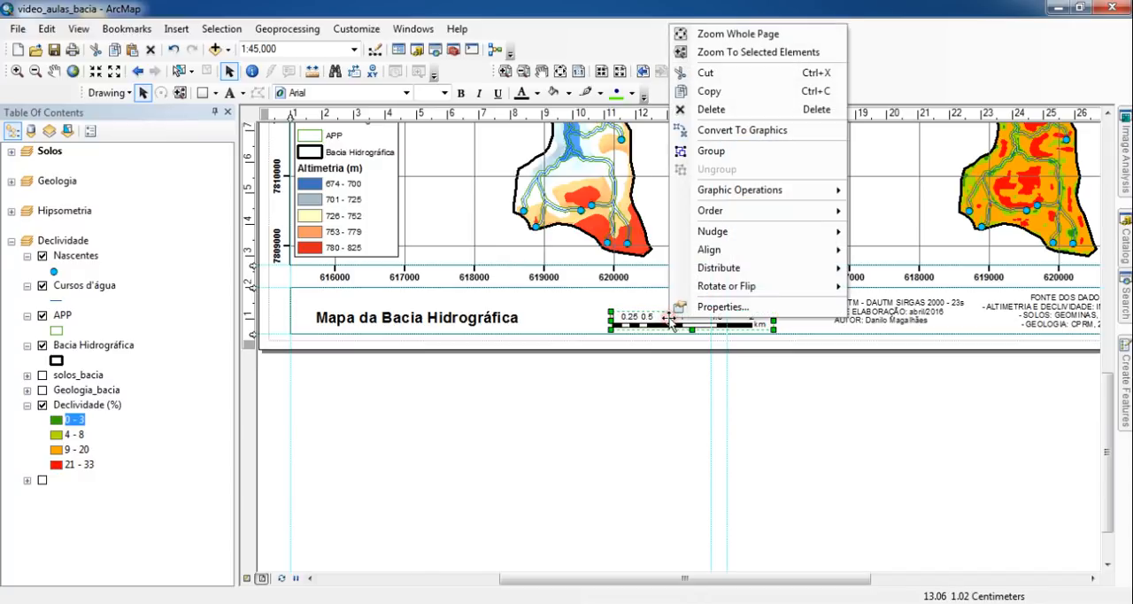
mouse_move(749, 253)
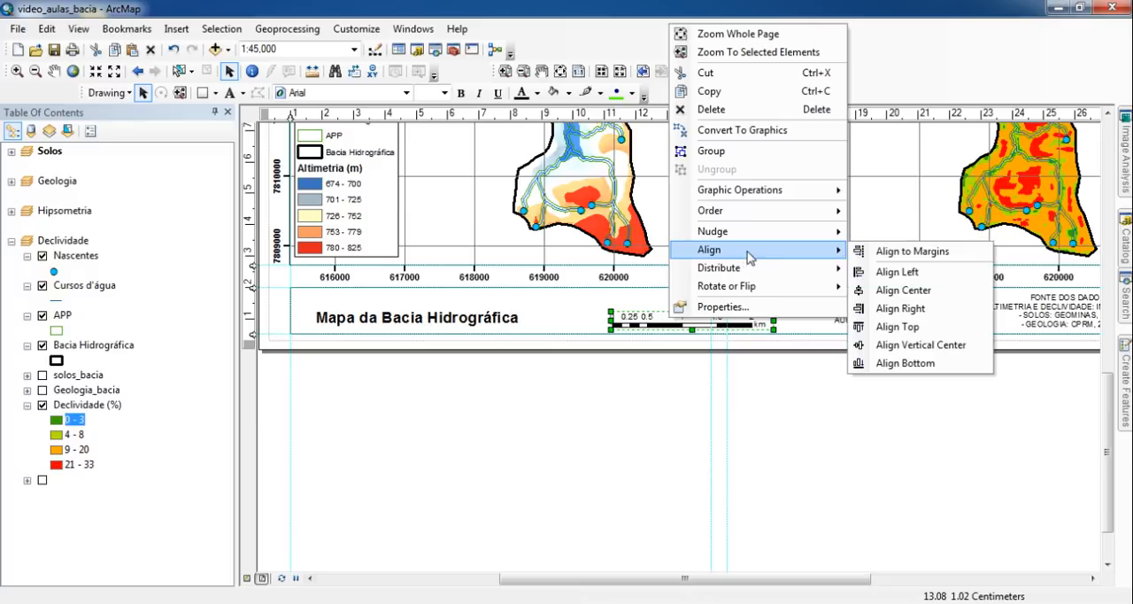
click(941, 290)
click(694, 453)
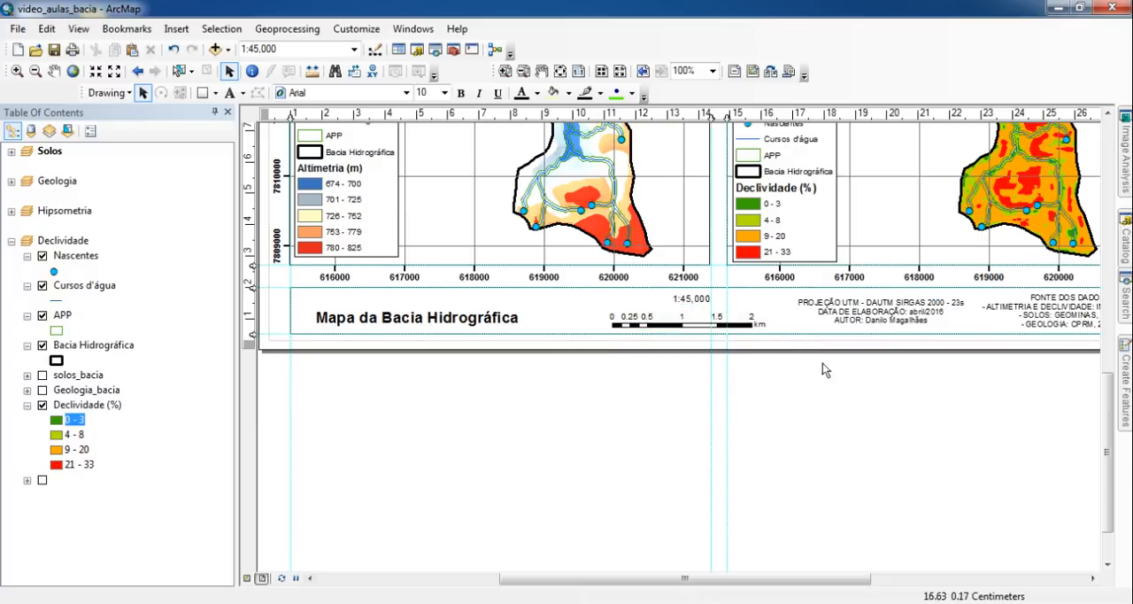
- Nudge only the 1:45,000 scale text slightly down, closer to the scale bar
click(700, 301)
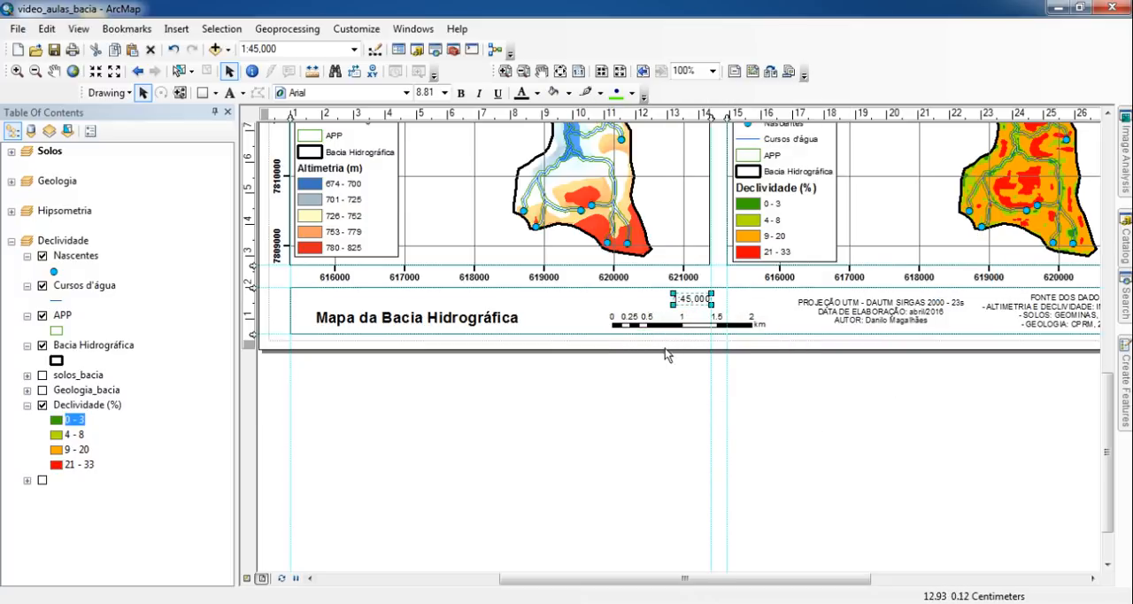
scroll(665, 348, up, 1)
scroll(662, 354, up, 5)
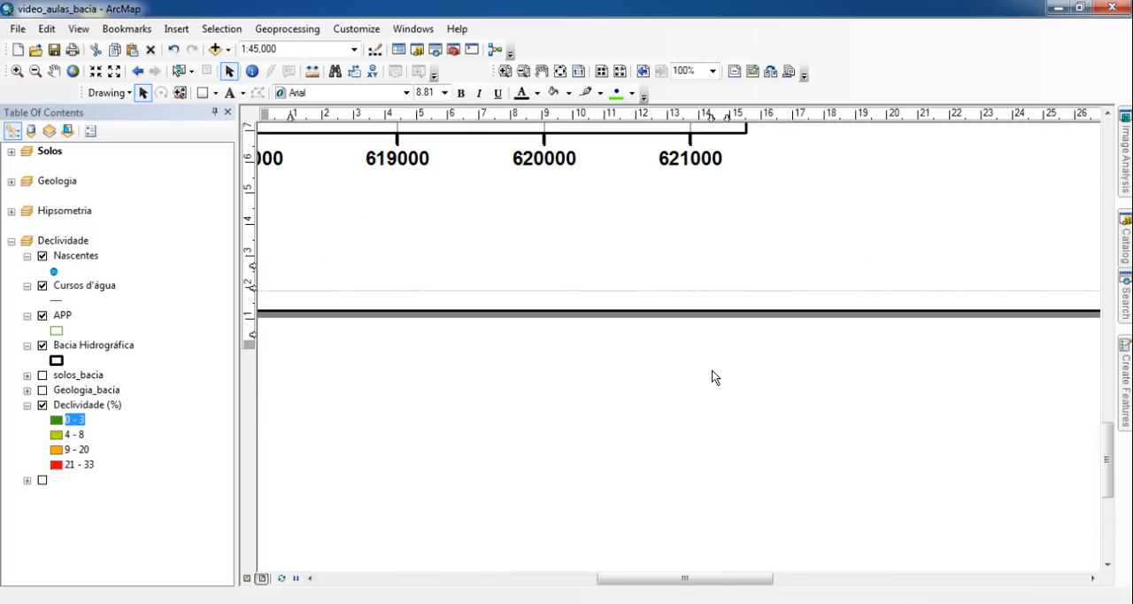
key(Down)
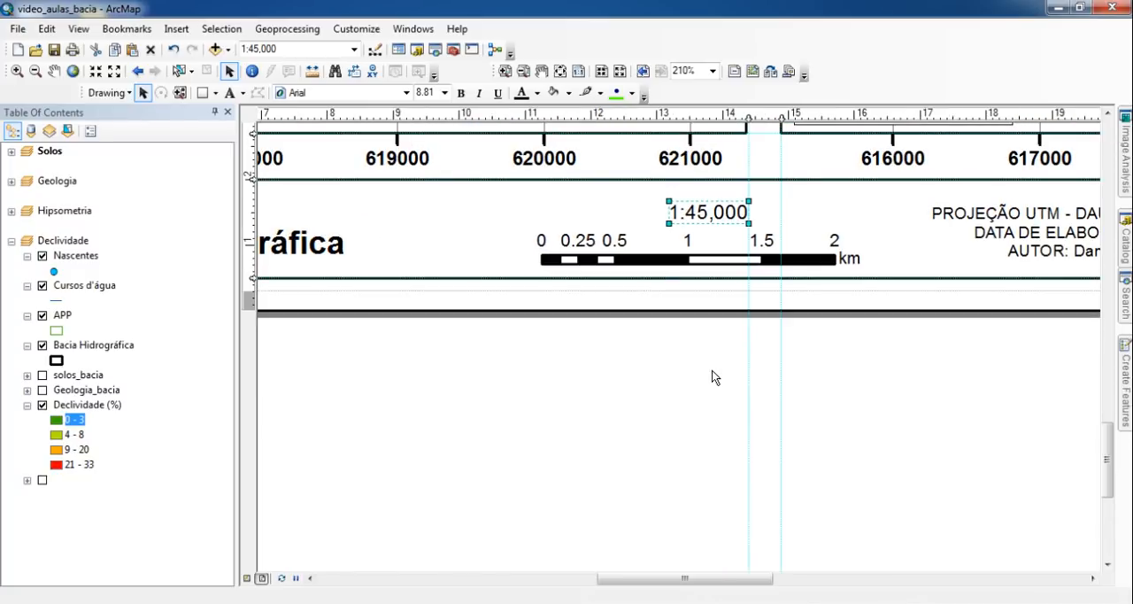
click(699, 328)
scroll(662, 389, down, 2)
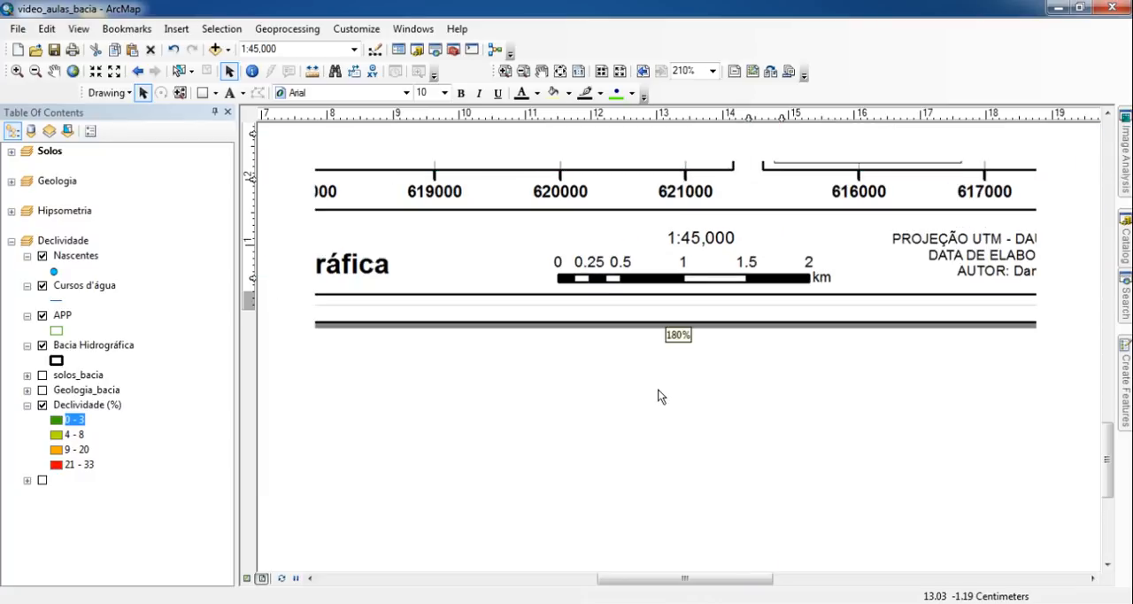
- Group the scale bar with the 1:45,000 scale text in the information box
click(687, 295)
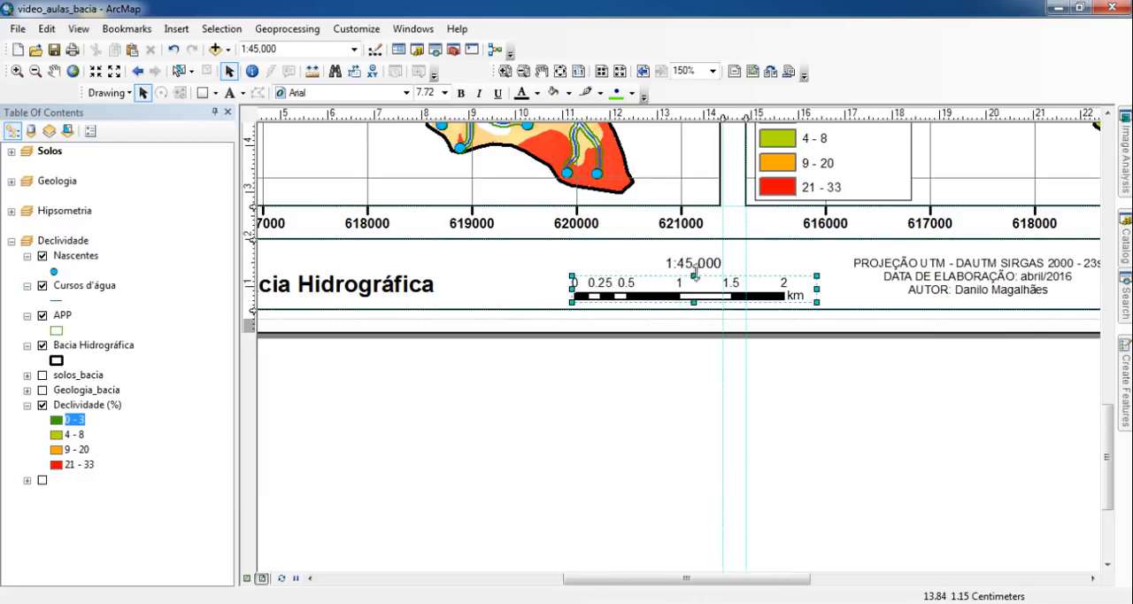
shift+click(695, 263)
right_click(695, 265)
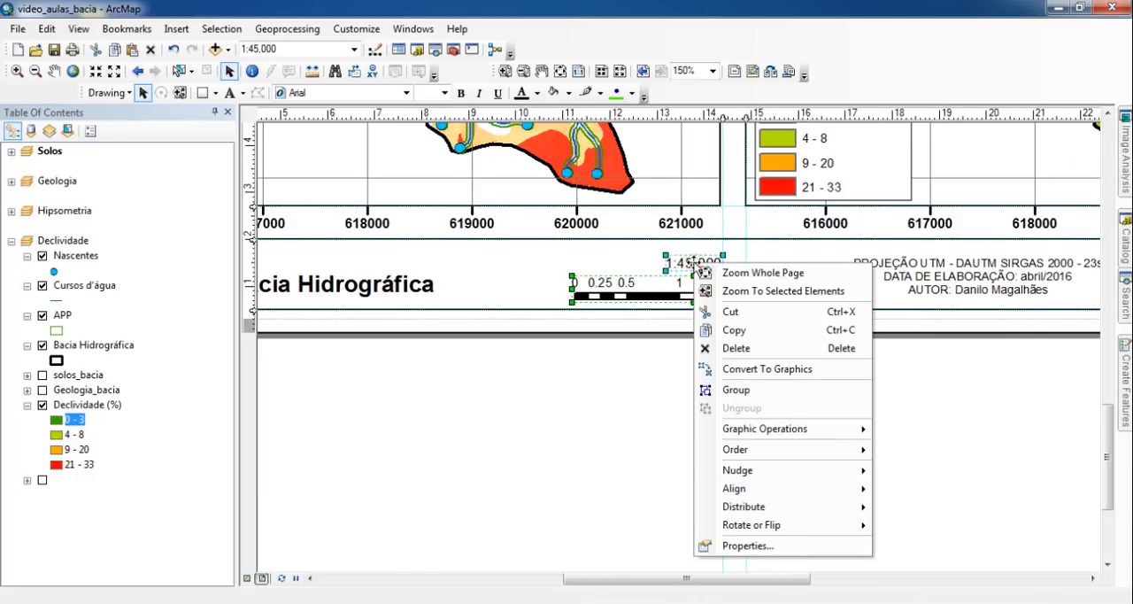
click(803, 396)
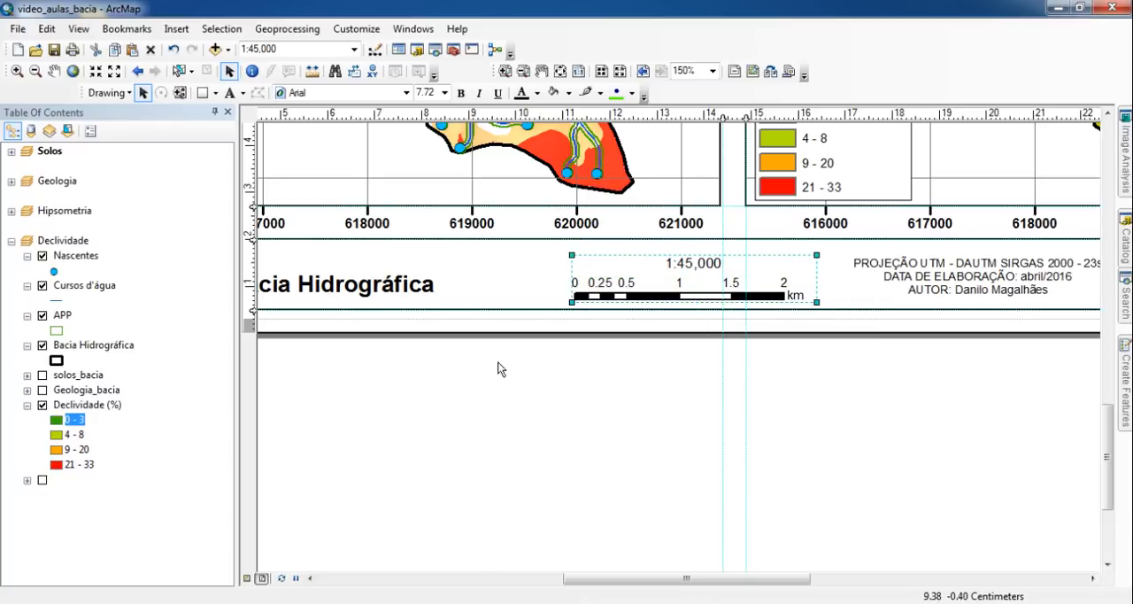
- Align the map title, scale group, projection and authorship text, and data sources text to their common vertical center
scroll(629, 394, up, 5)
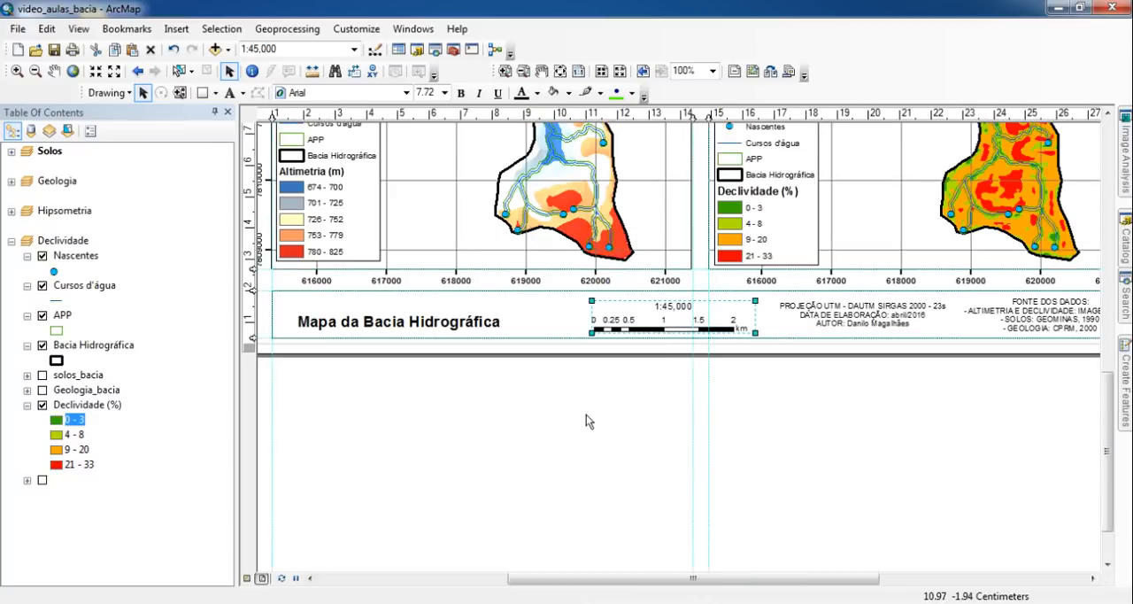
scroll(587, 415, up, 1)
click(442, 329)
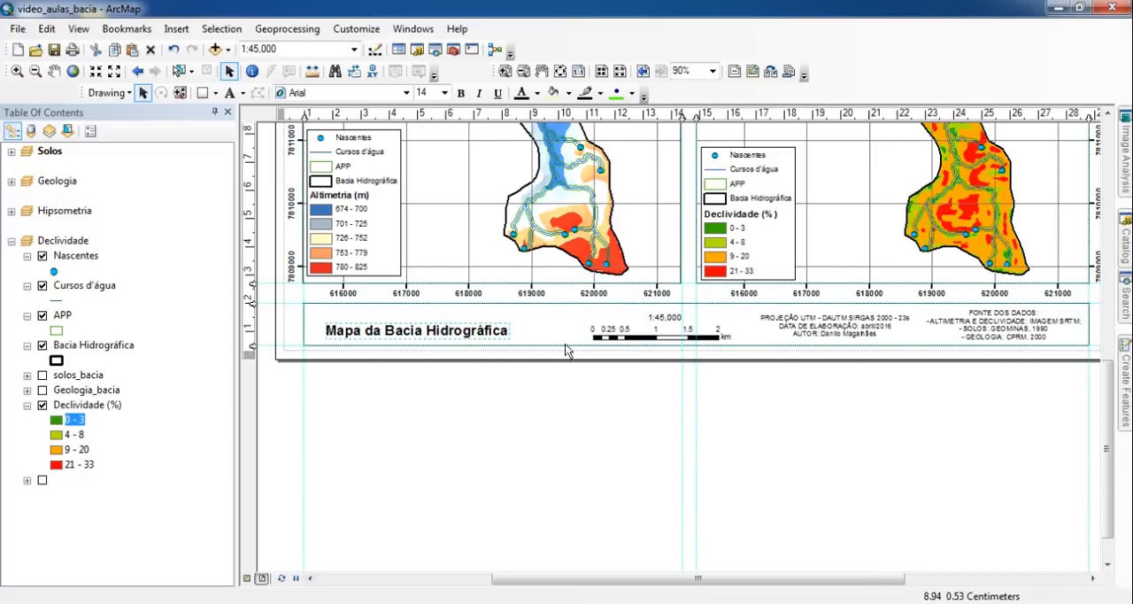
shift+click(666, 337)
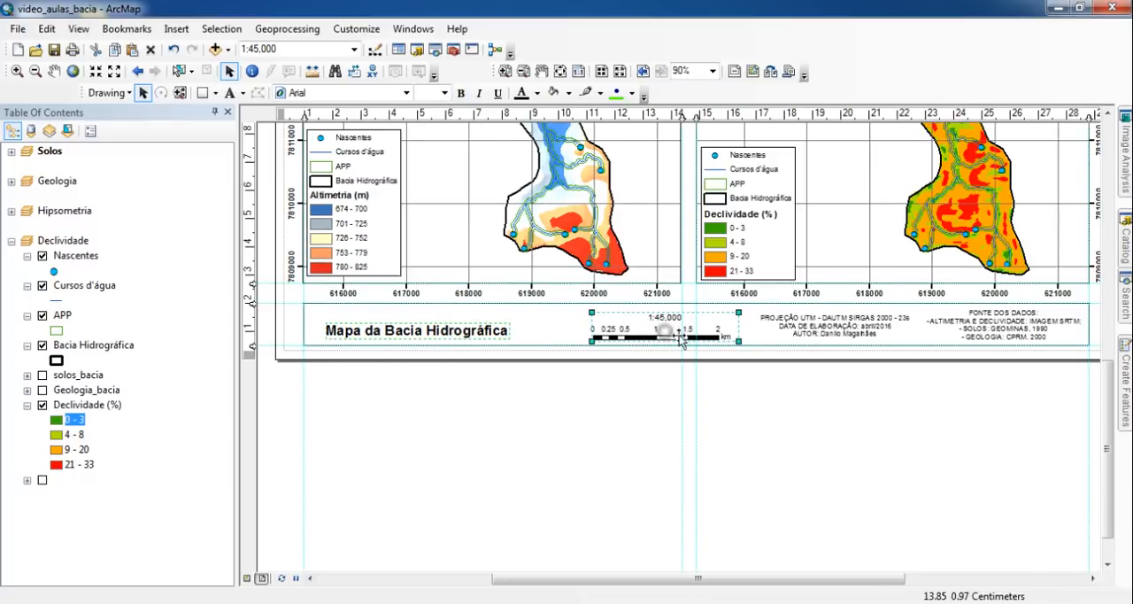
shift+click(827, 335)
shift+click(990, 342)
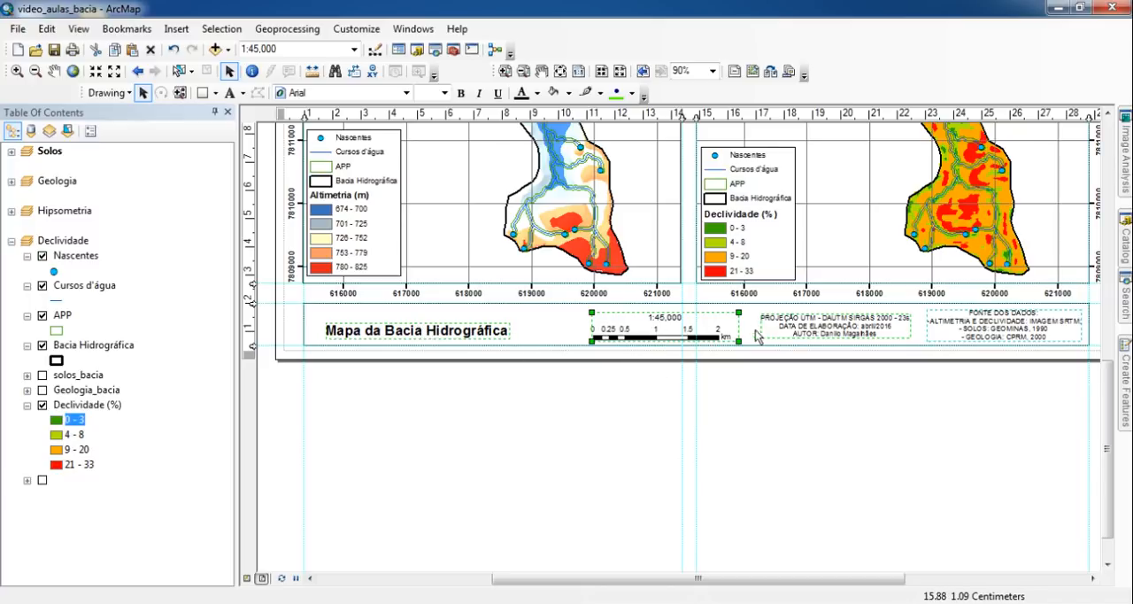
right_click(831, 335)
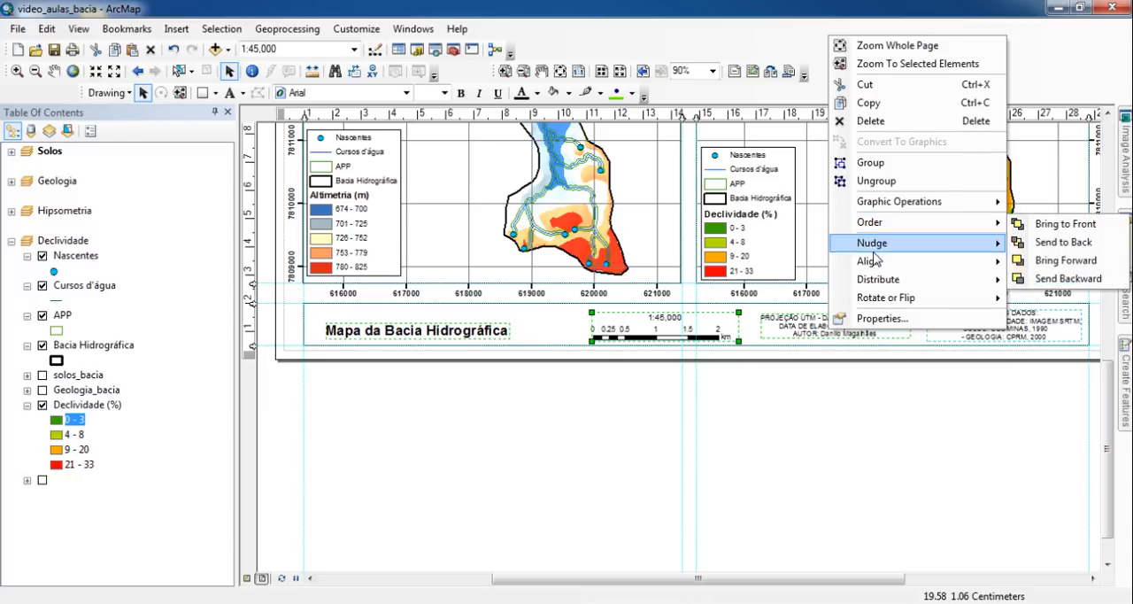
mouse_move(875, 268)
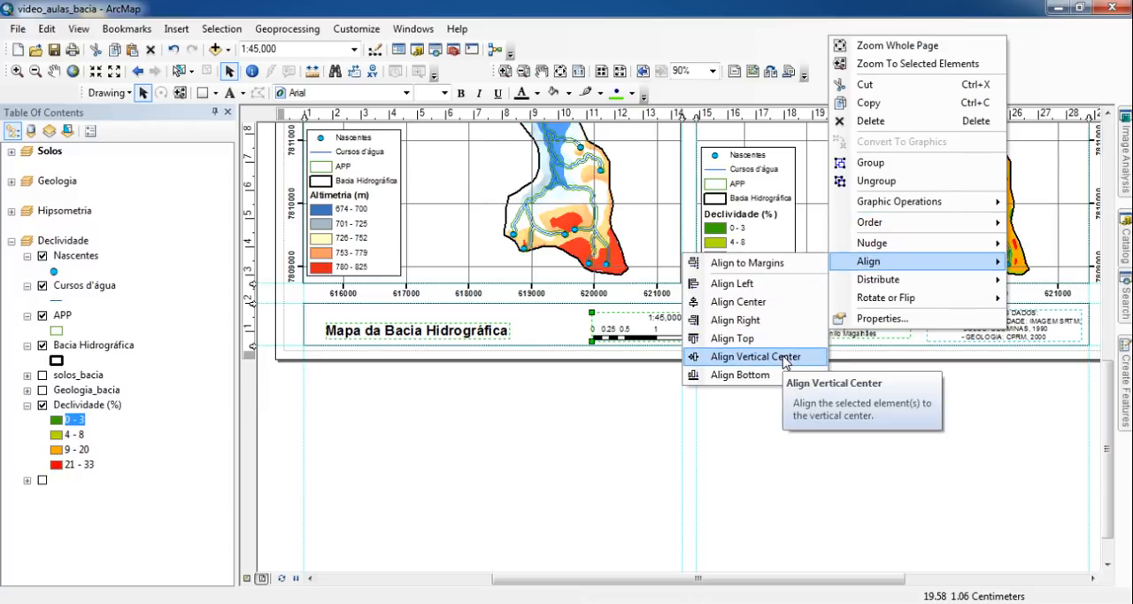
click(719, 357)
click(486, 429)
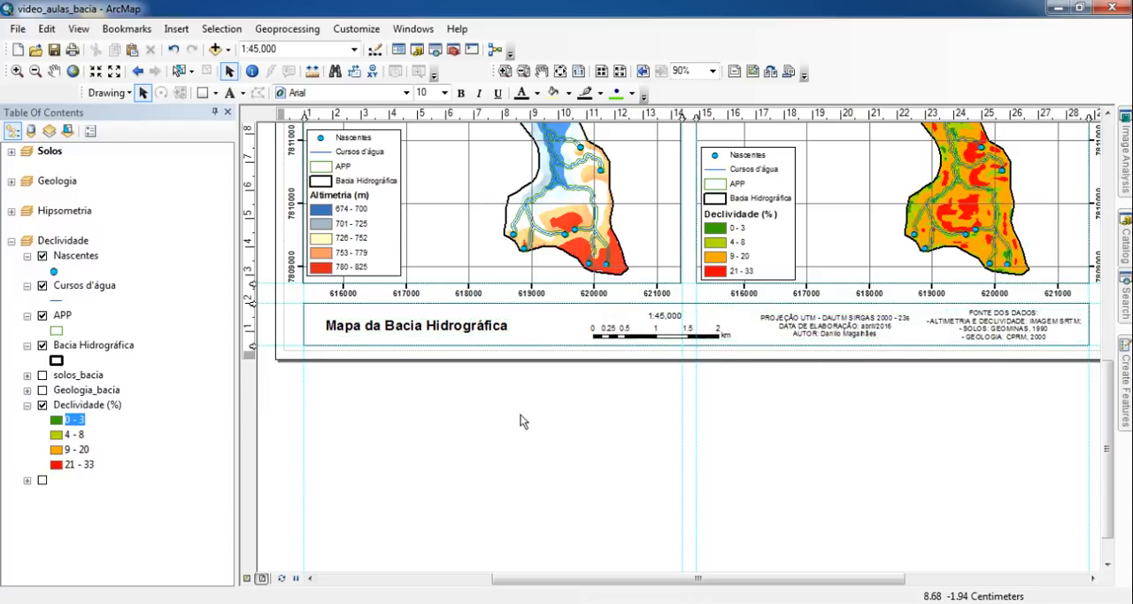
- Nudge the grouped scale bar and scale text to the left, closer to the map title
click(659, 350)
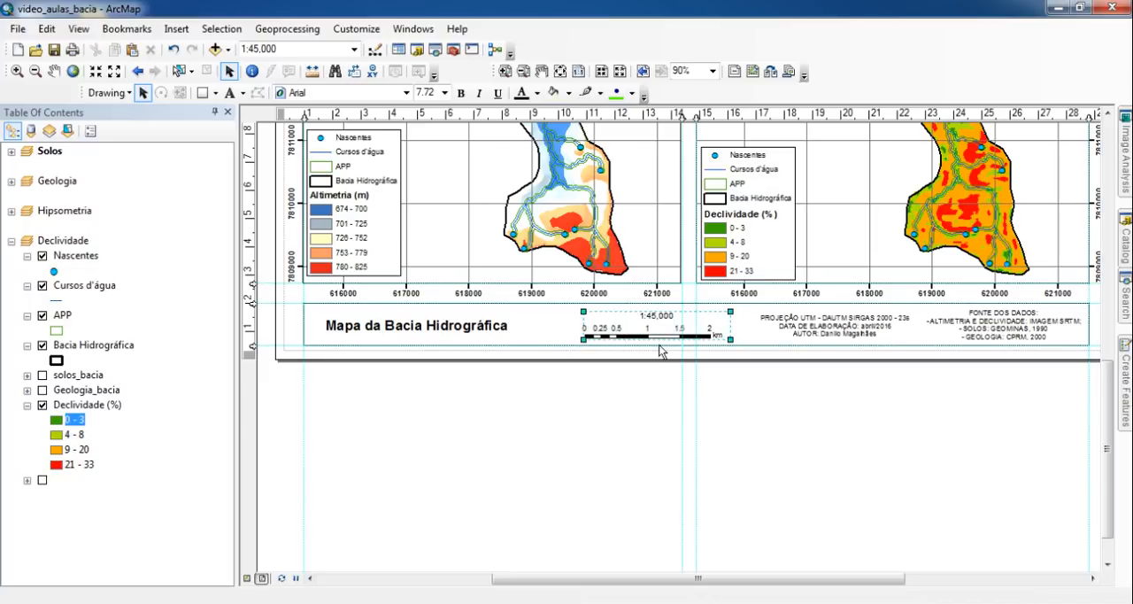
key(Left)
key(Left)
key(Left)
key(Left)
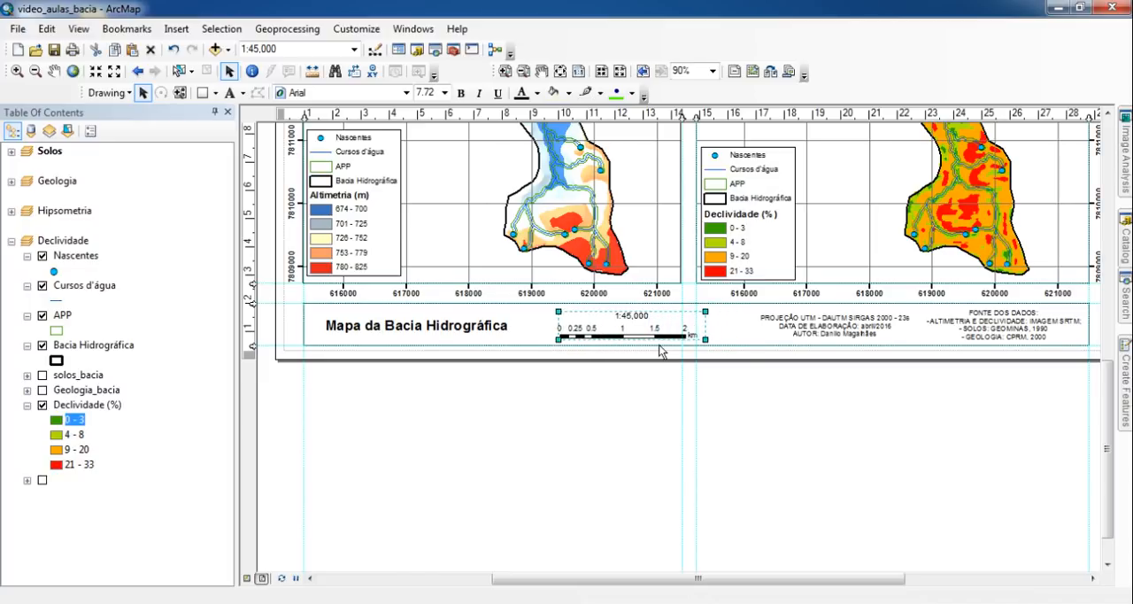
- Nudge the projection and authorship text slightly left toward the scale bar, and show the whole page with nothing selected
drag(1027, 497, 945, 487)
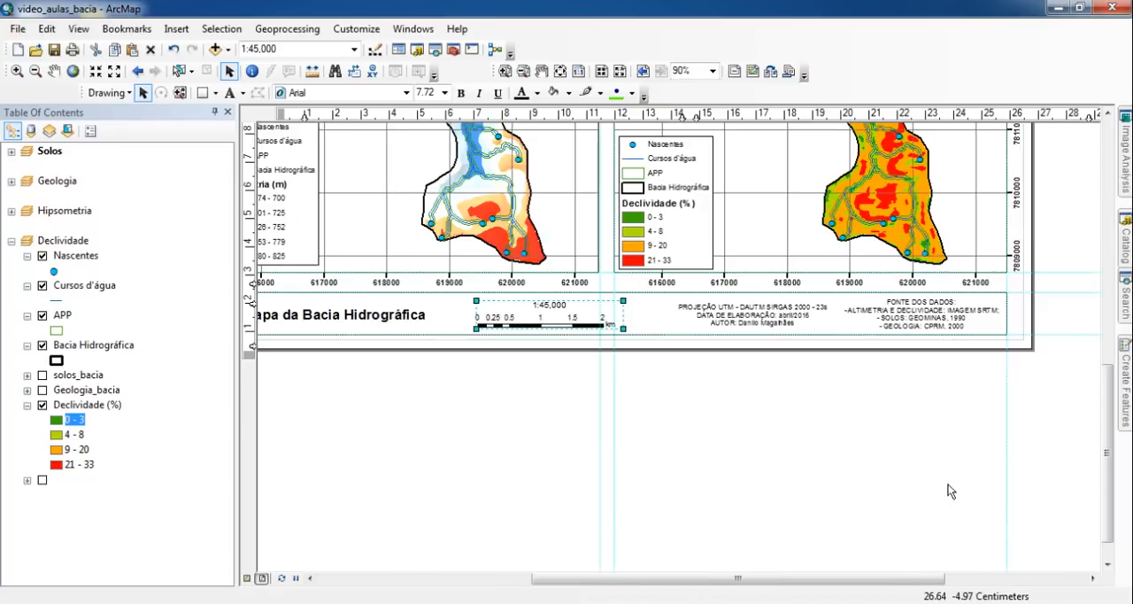
click(751, 320)
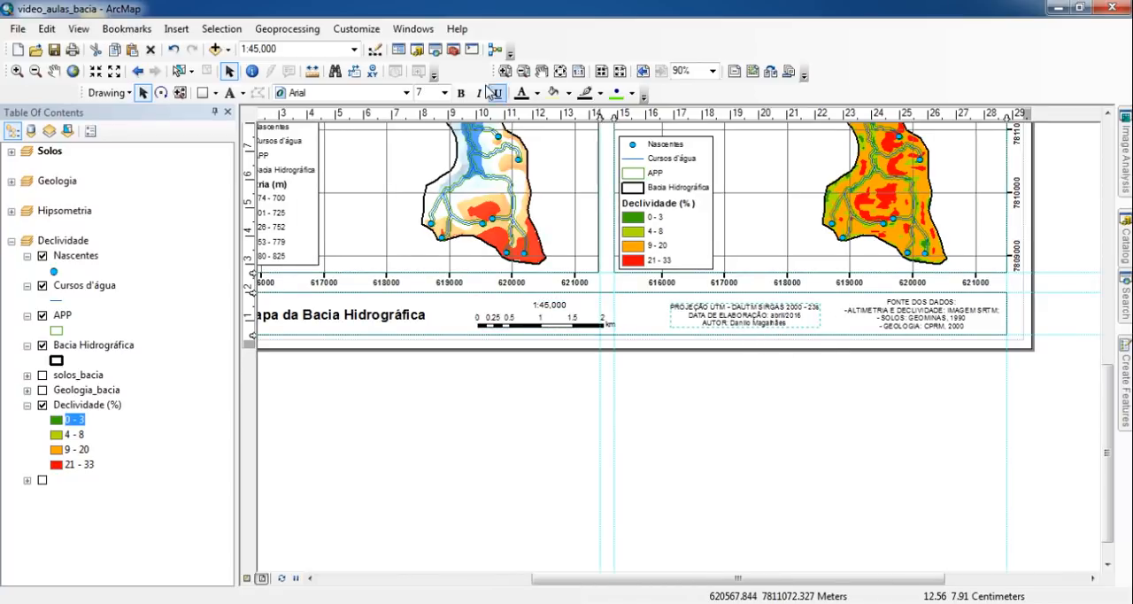
click(560, 71)
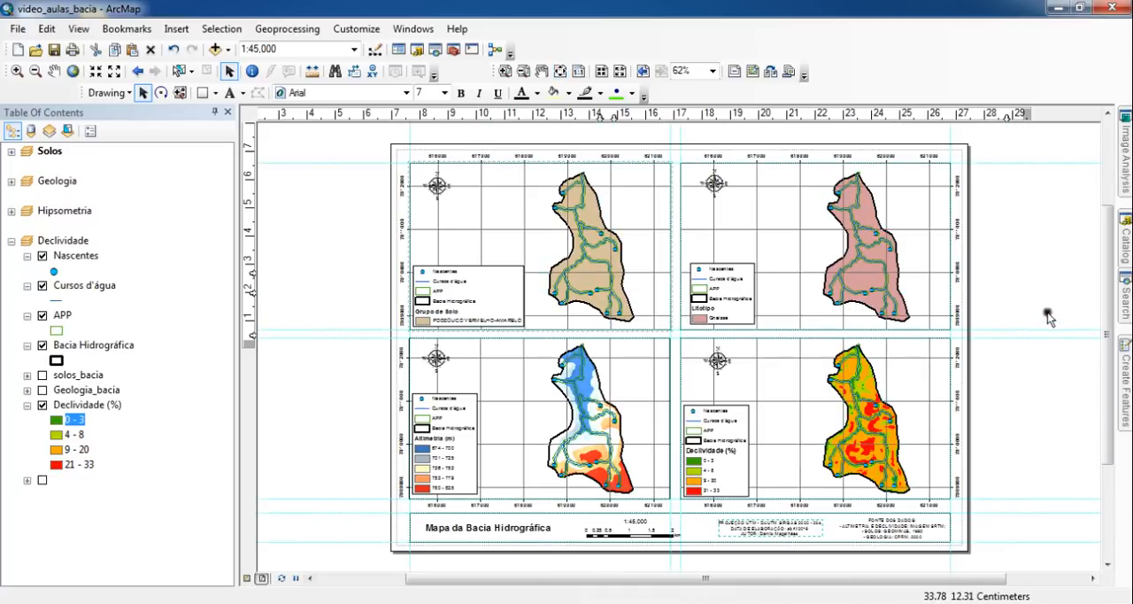
click(1047, 299)
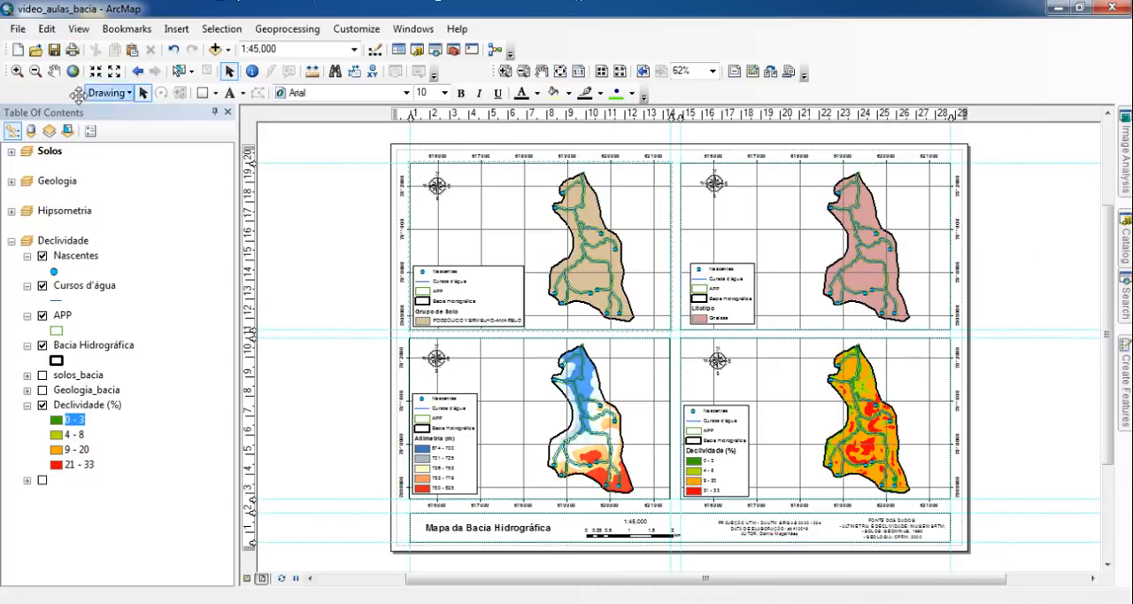
- Start a map export and name the output file Mapa_BaciaHidrografica
click(17, 30)
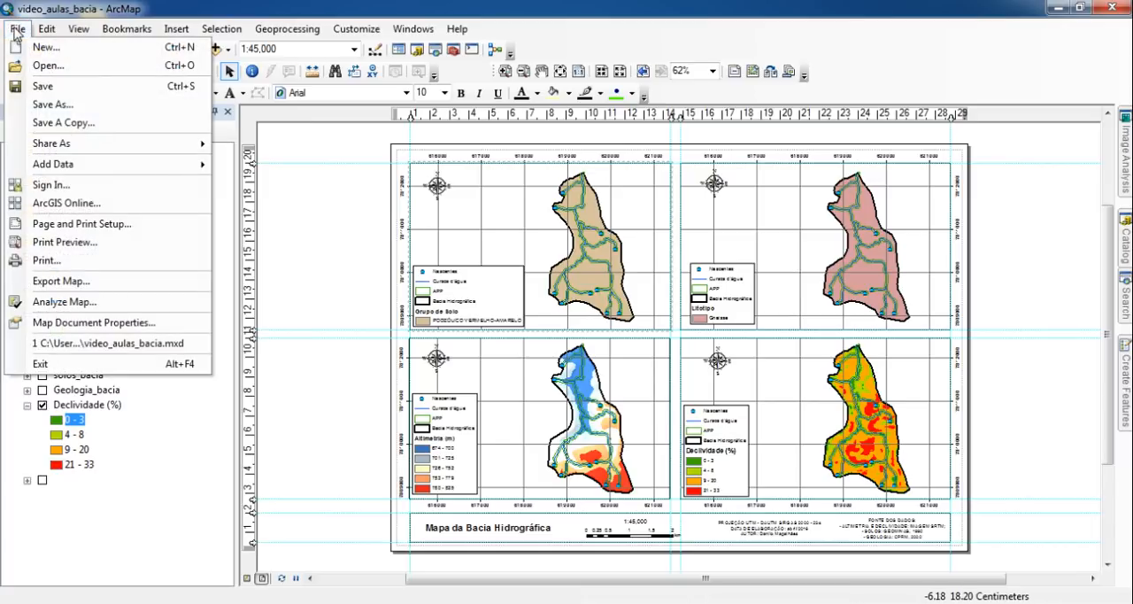
click(147, 282)
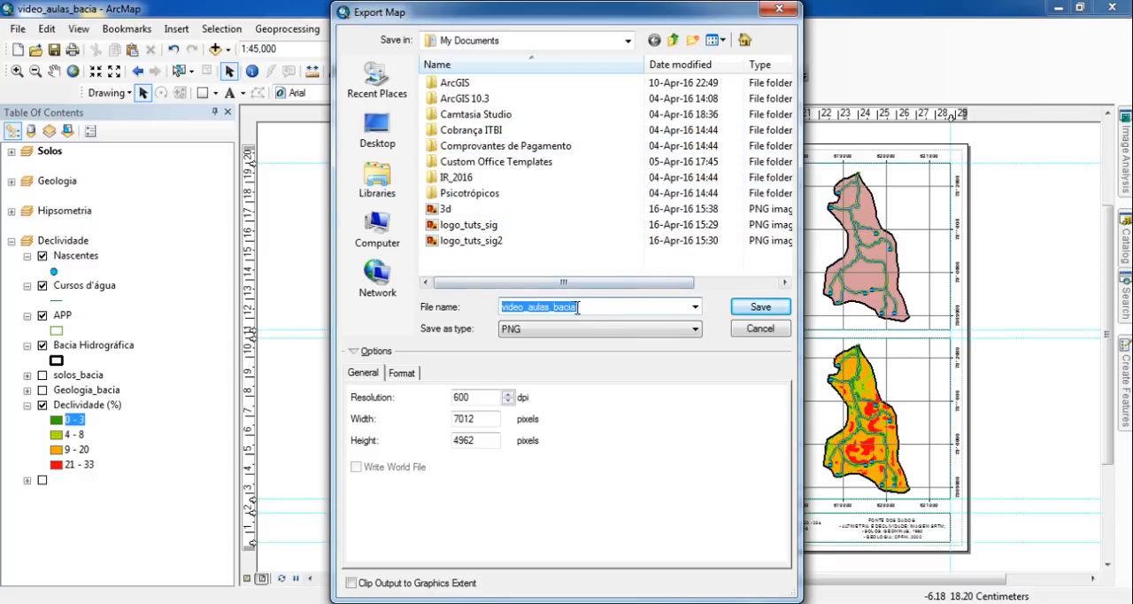
text(M)
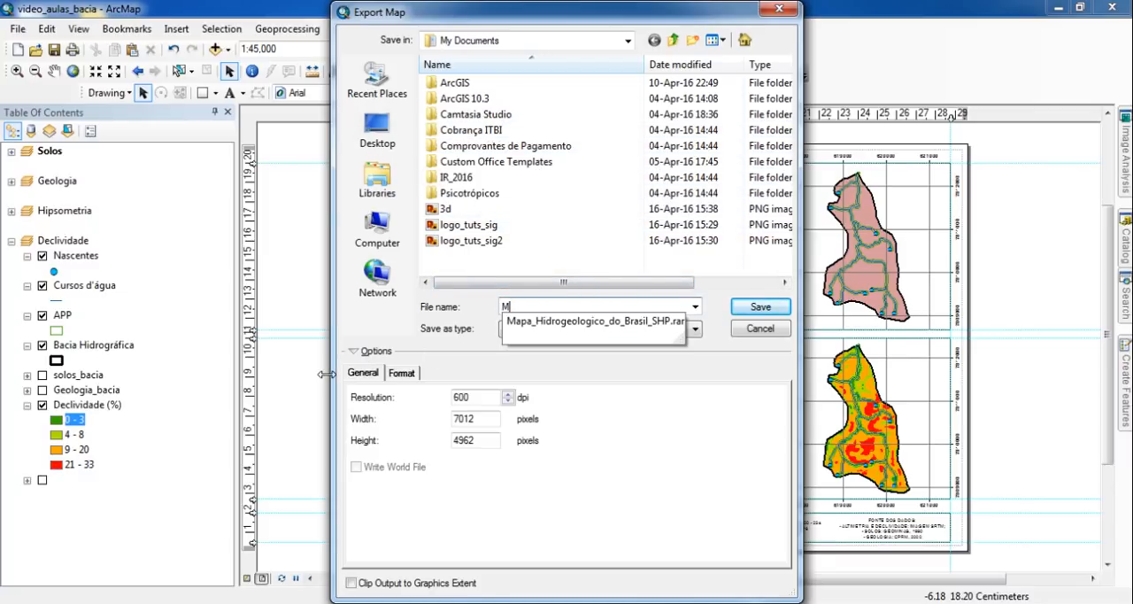
text(apa_BaciaHidrografica)
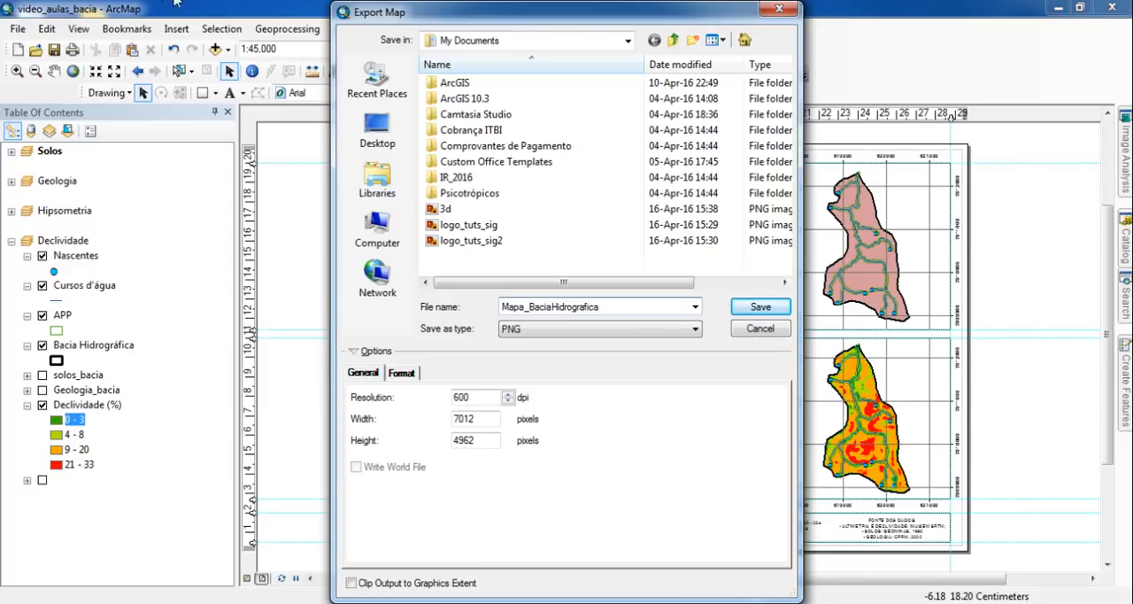
drag(575, 15, 122, 15)
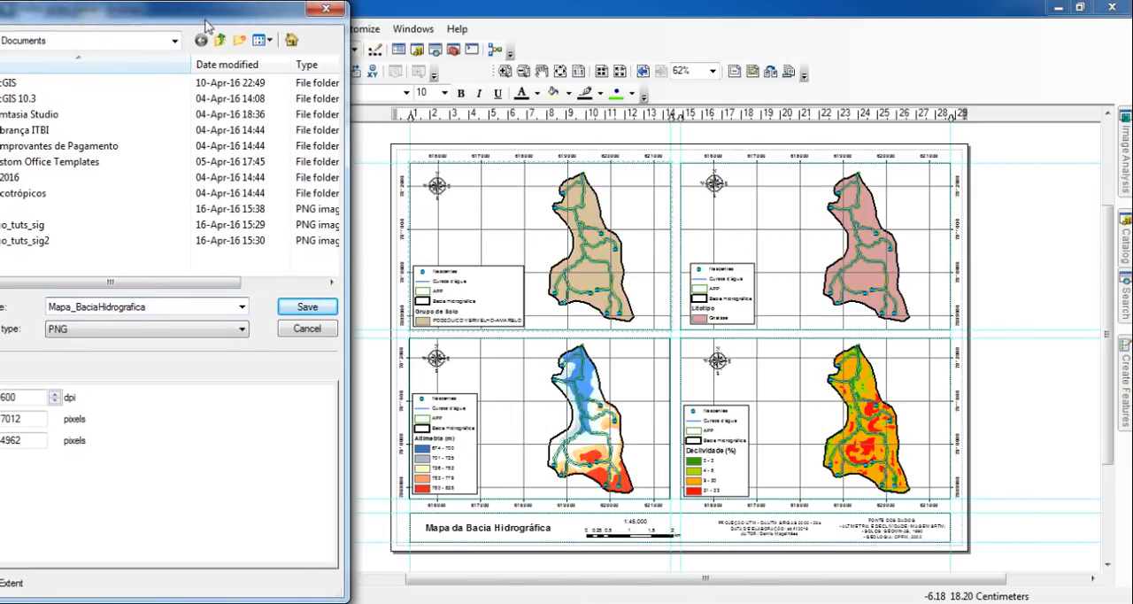
drag(205, 27, 681, 32)
- Export the map to My Documents in JPEG format at a resolution of 300 dpi
click(585, 341)
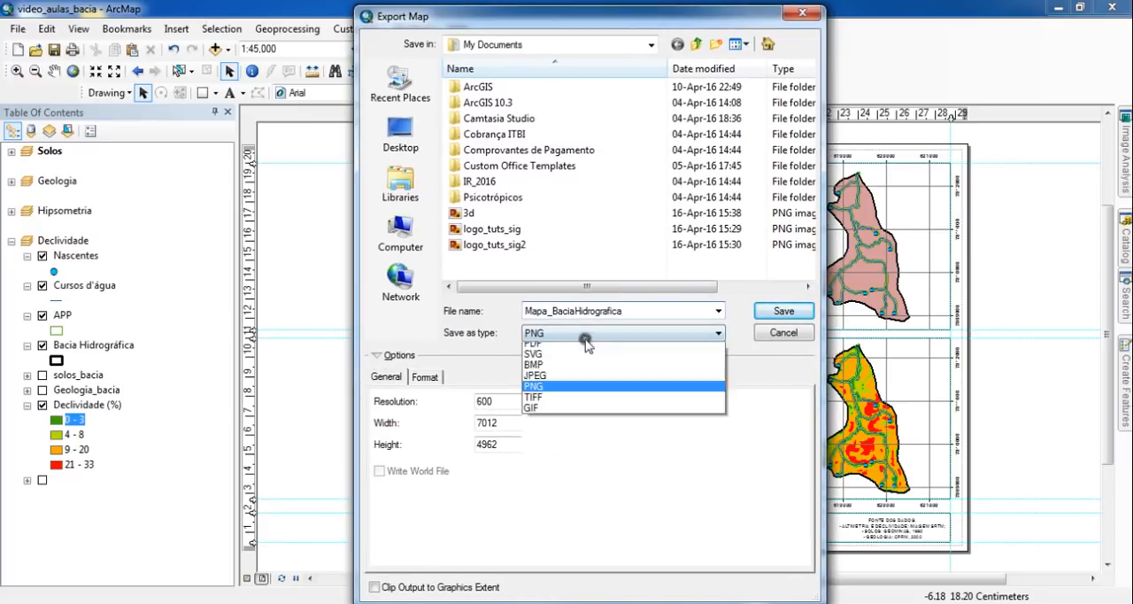
click(527, 416)
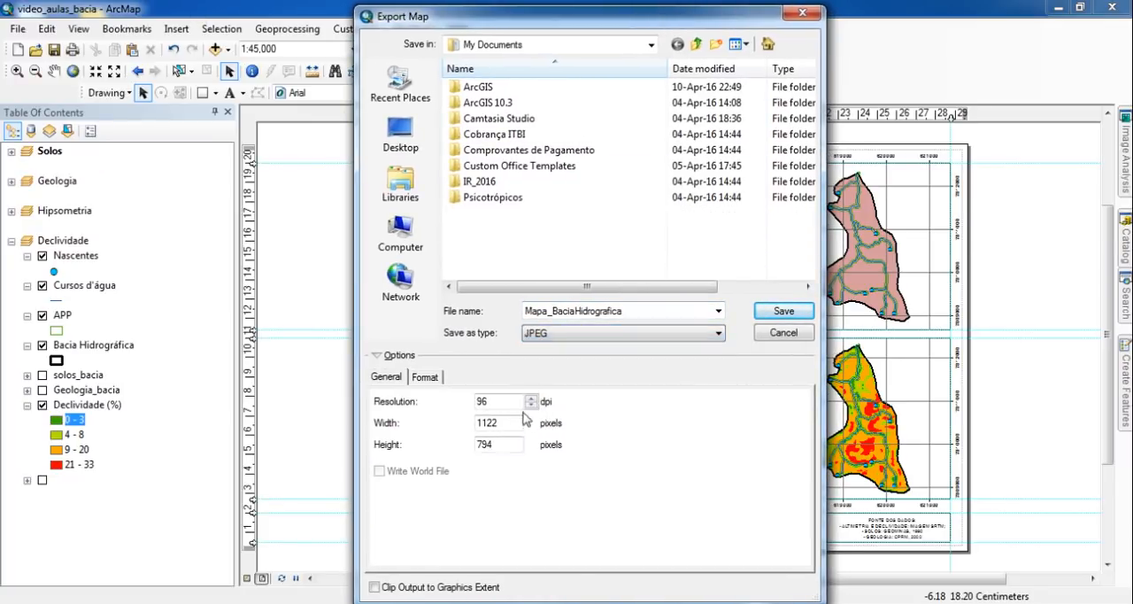
drag(520, 402, 410, 403)
text(300)
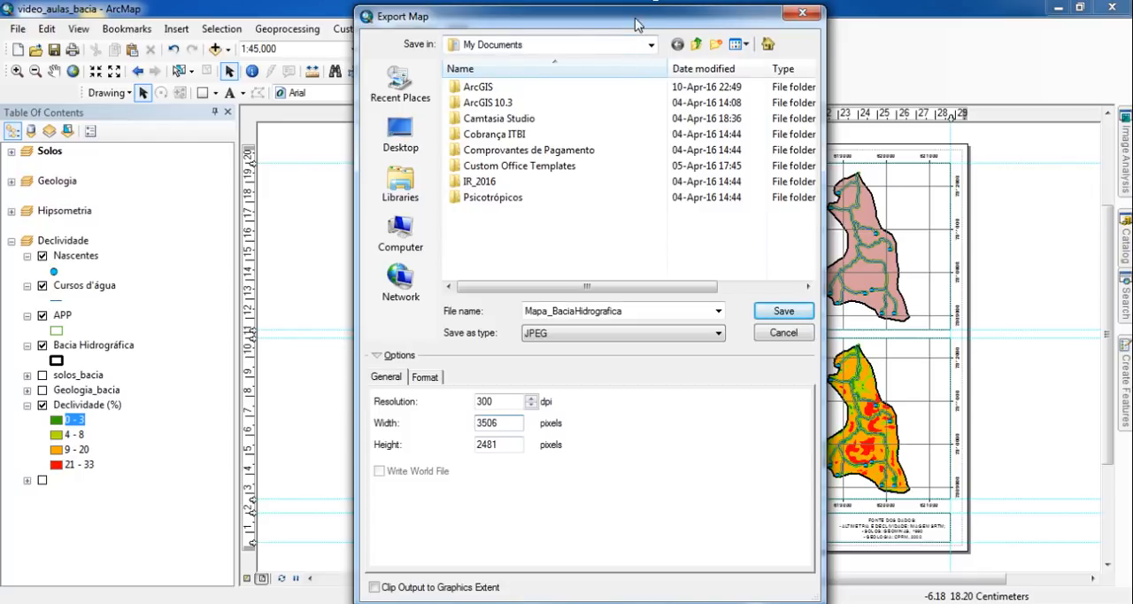
drag(635, 8, 630, 93)
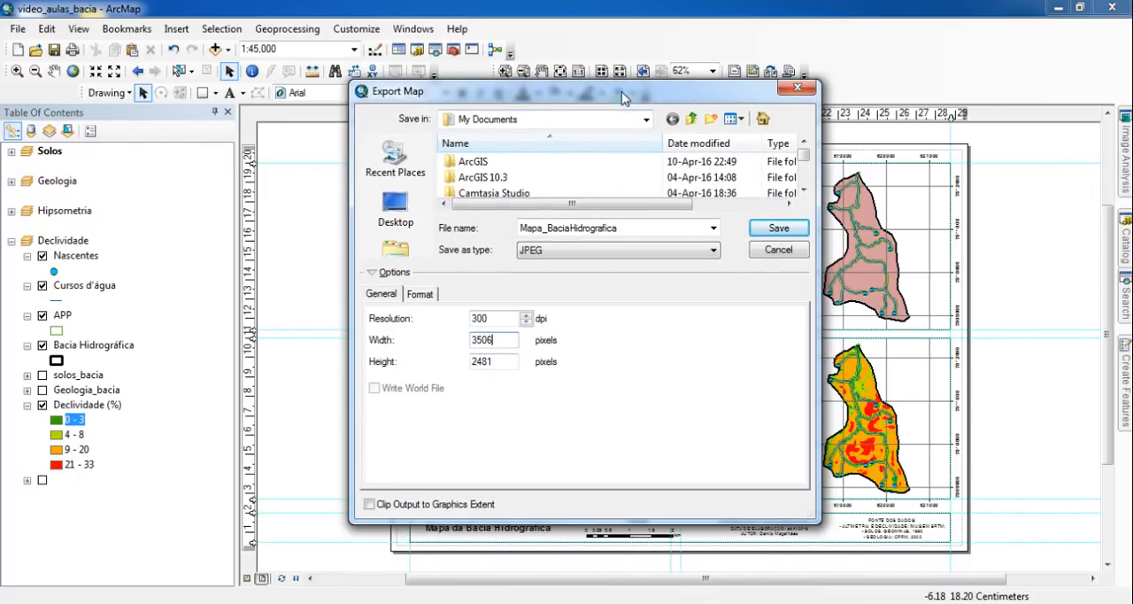
click(777, 228)
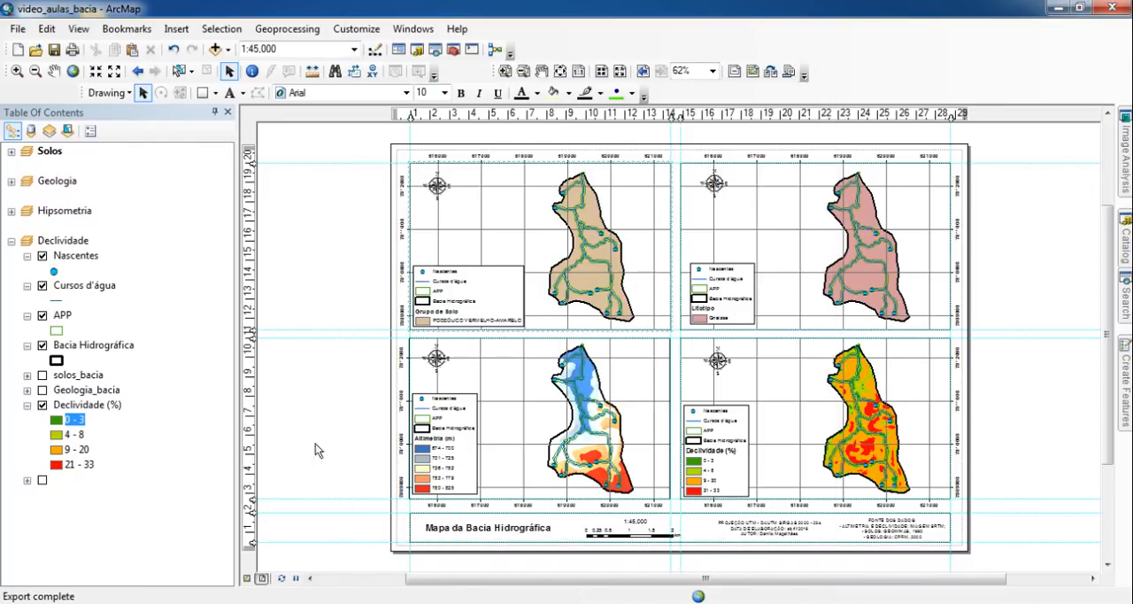
- Open the exported Mapa_BaciaHidrografica image from the Documents library to check it, and return to ArcMap
click(142, 602)
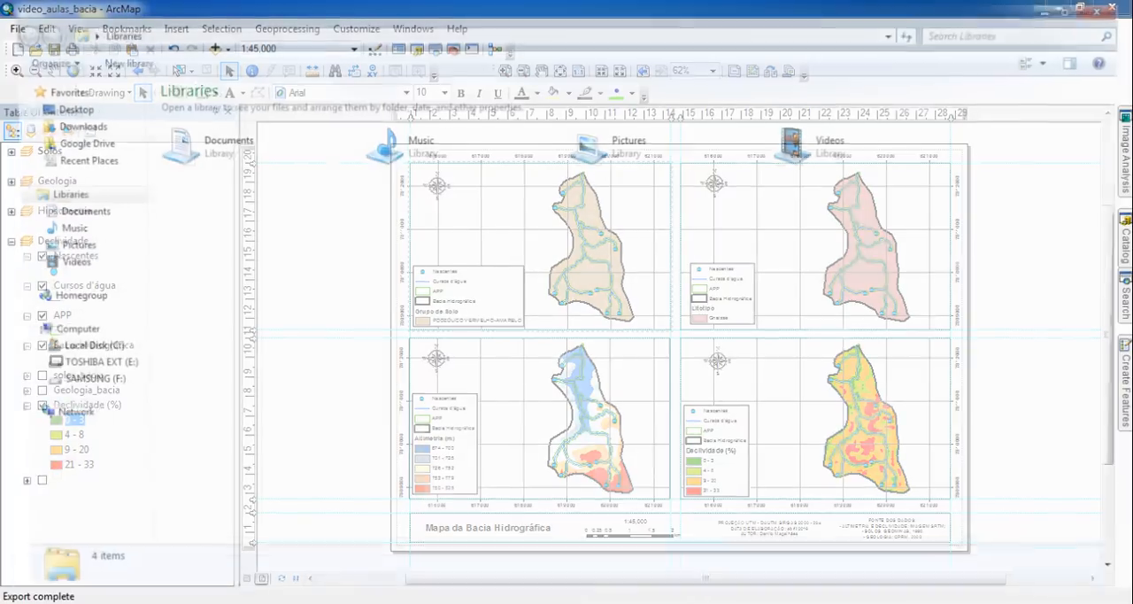
click(85, 212)
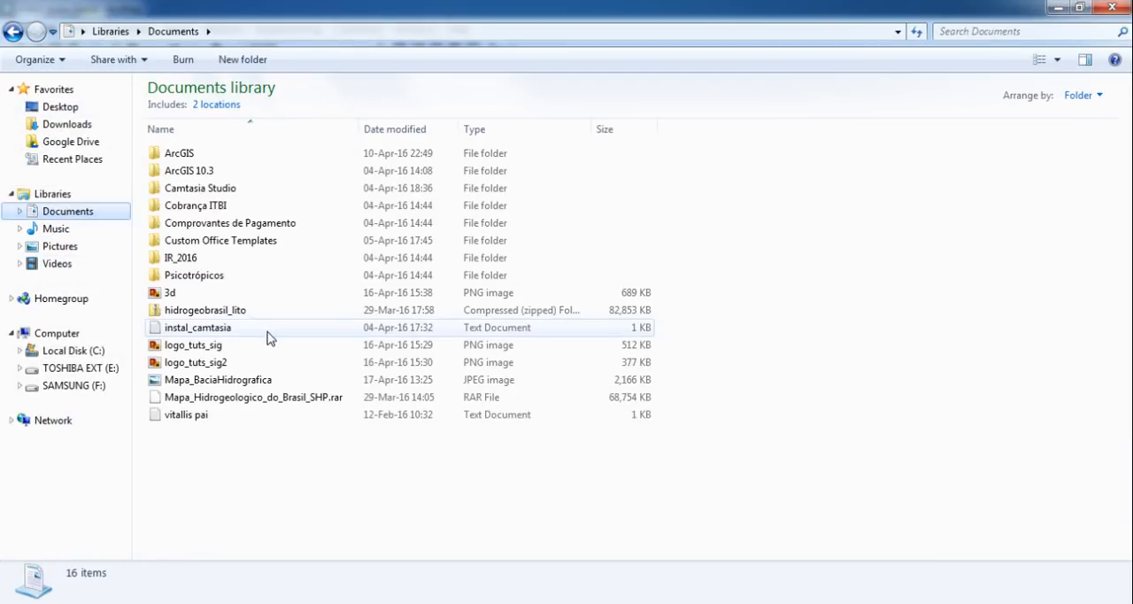
click(245, 379)
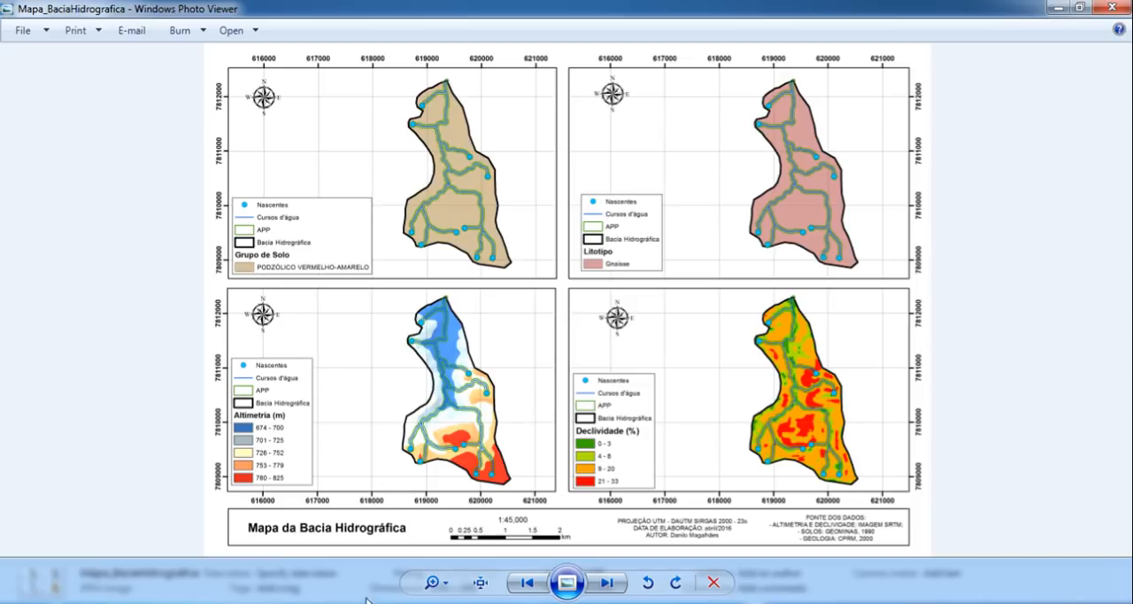
mouse_move(279, 602)
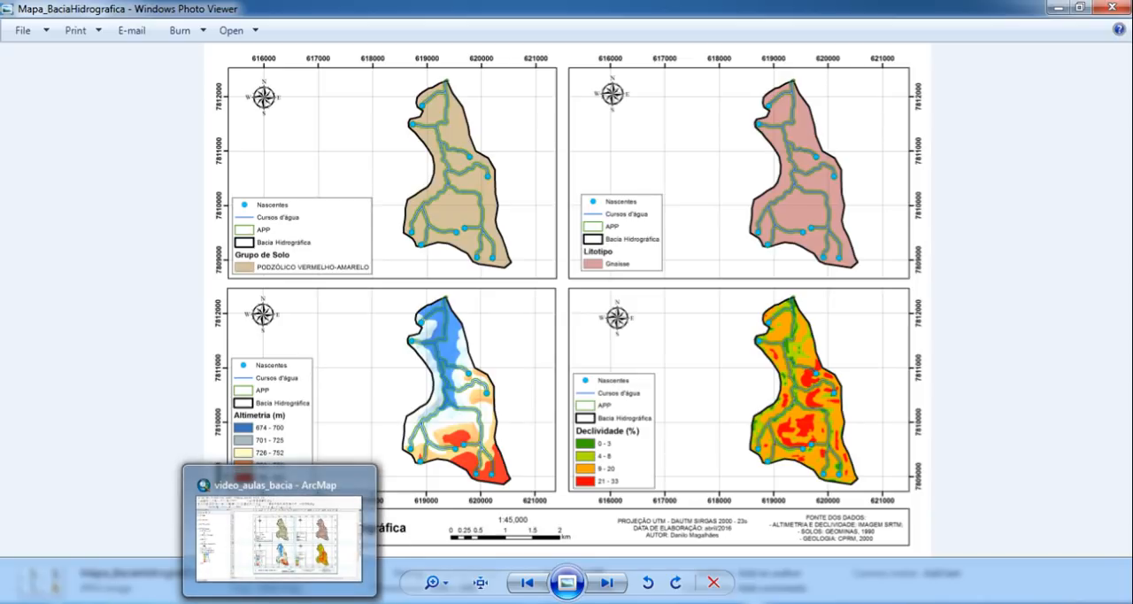
mouse_move(434, 602)
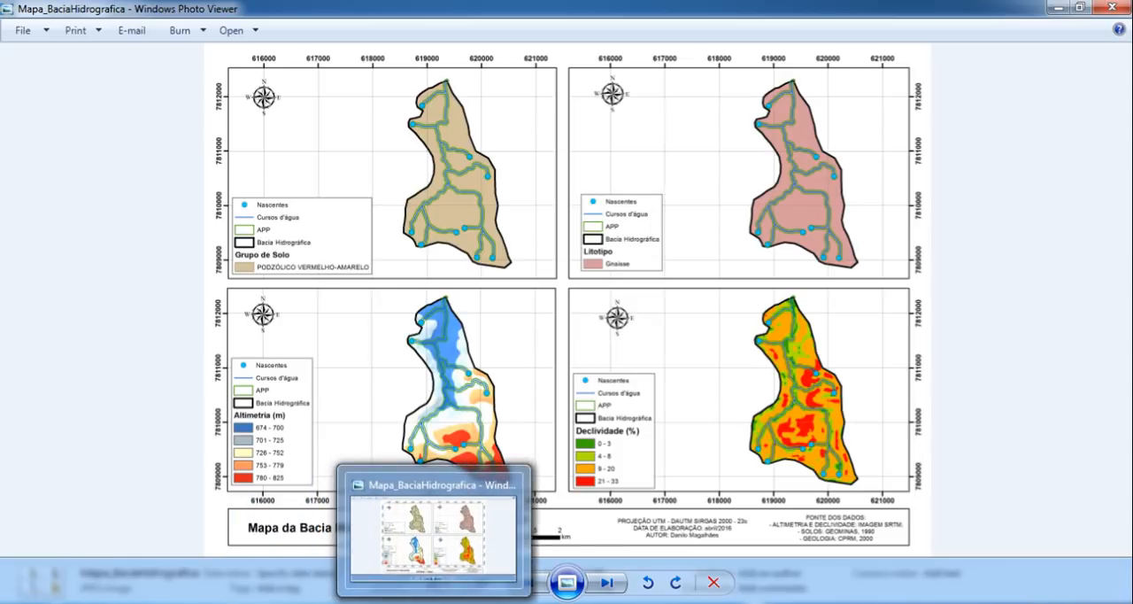
click(280, 602)
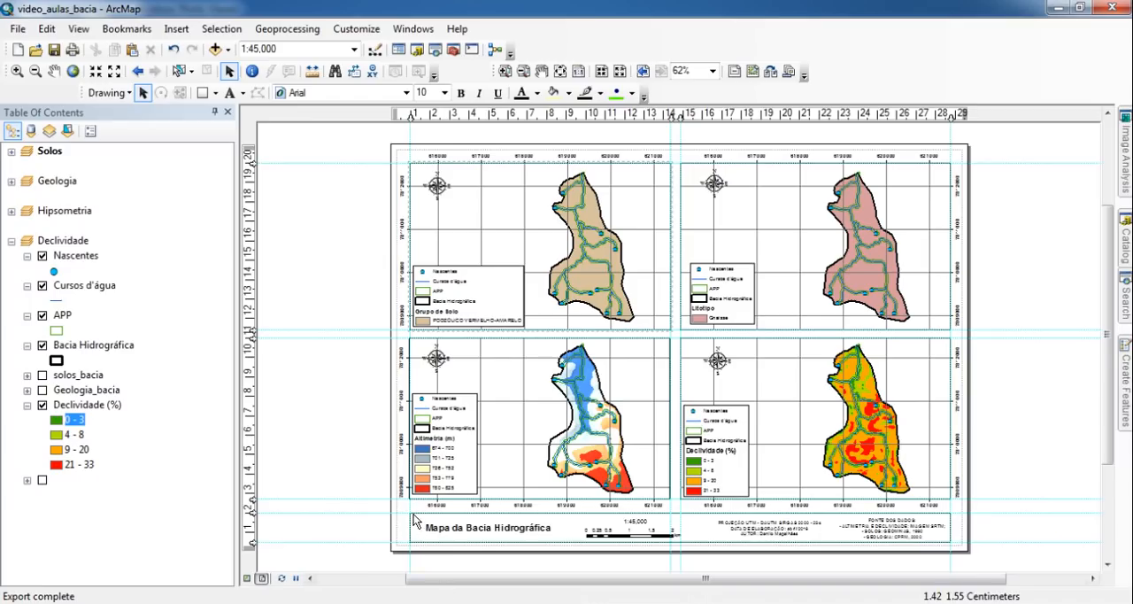